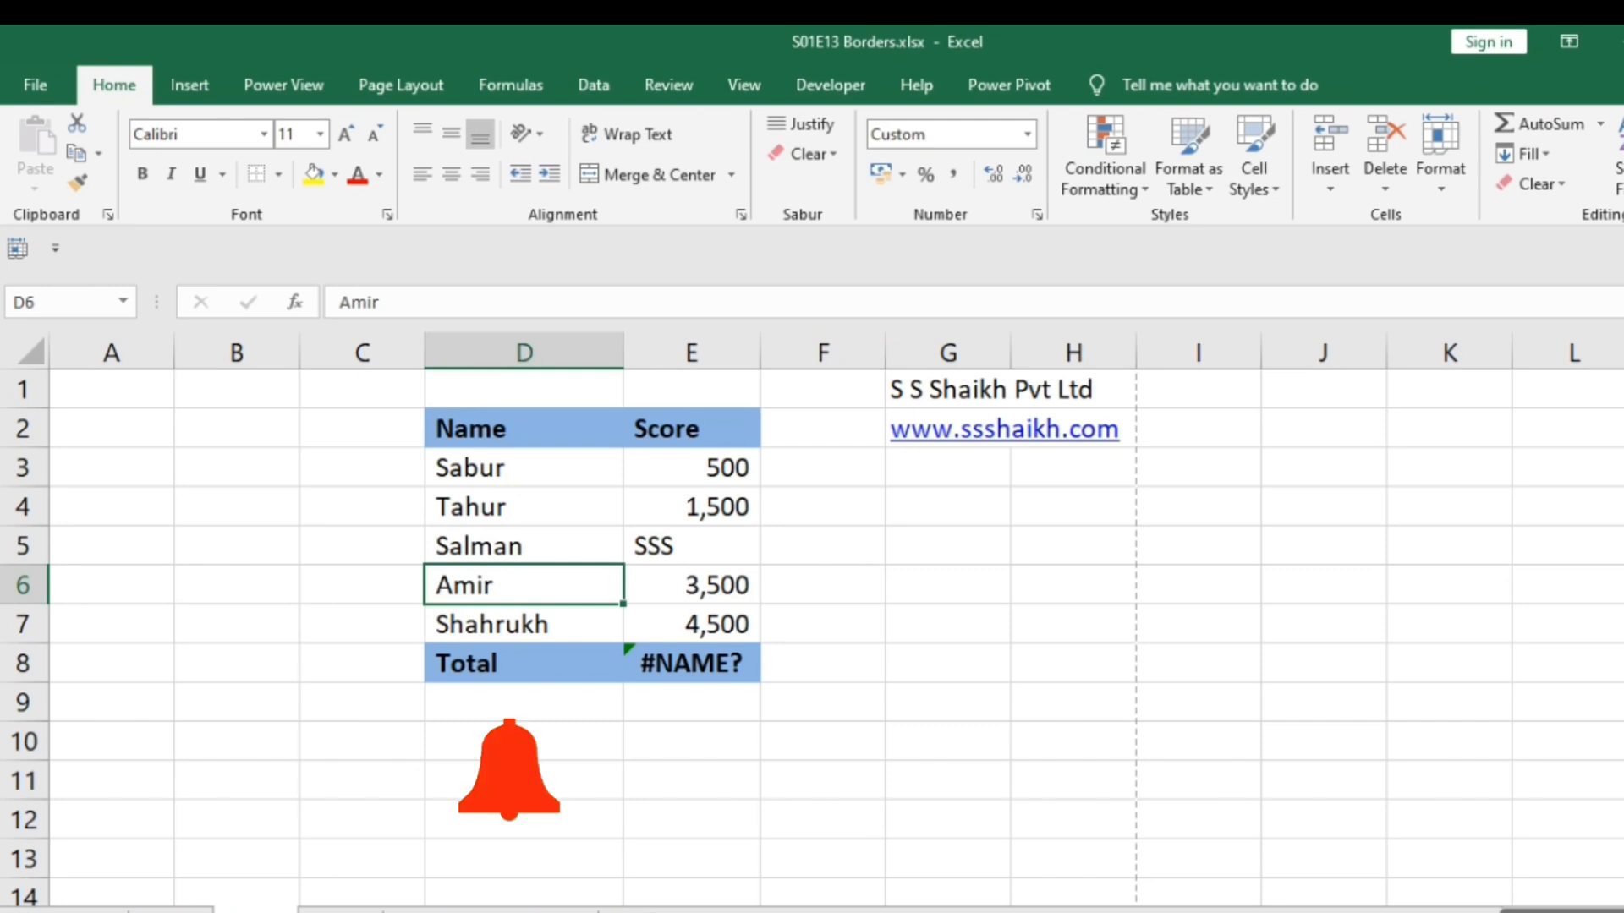
key(Right)
key(Right)
key(Up)
key(Left)
key(Up)
key(Left)
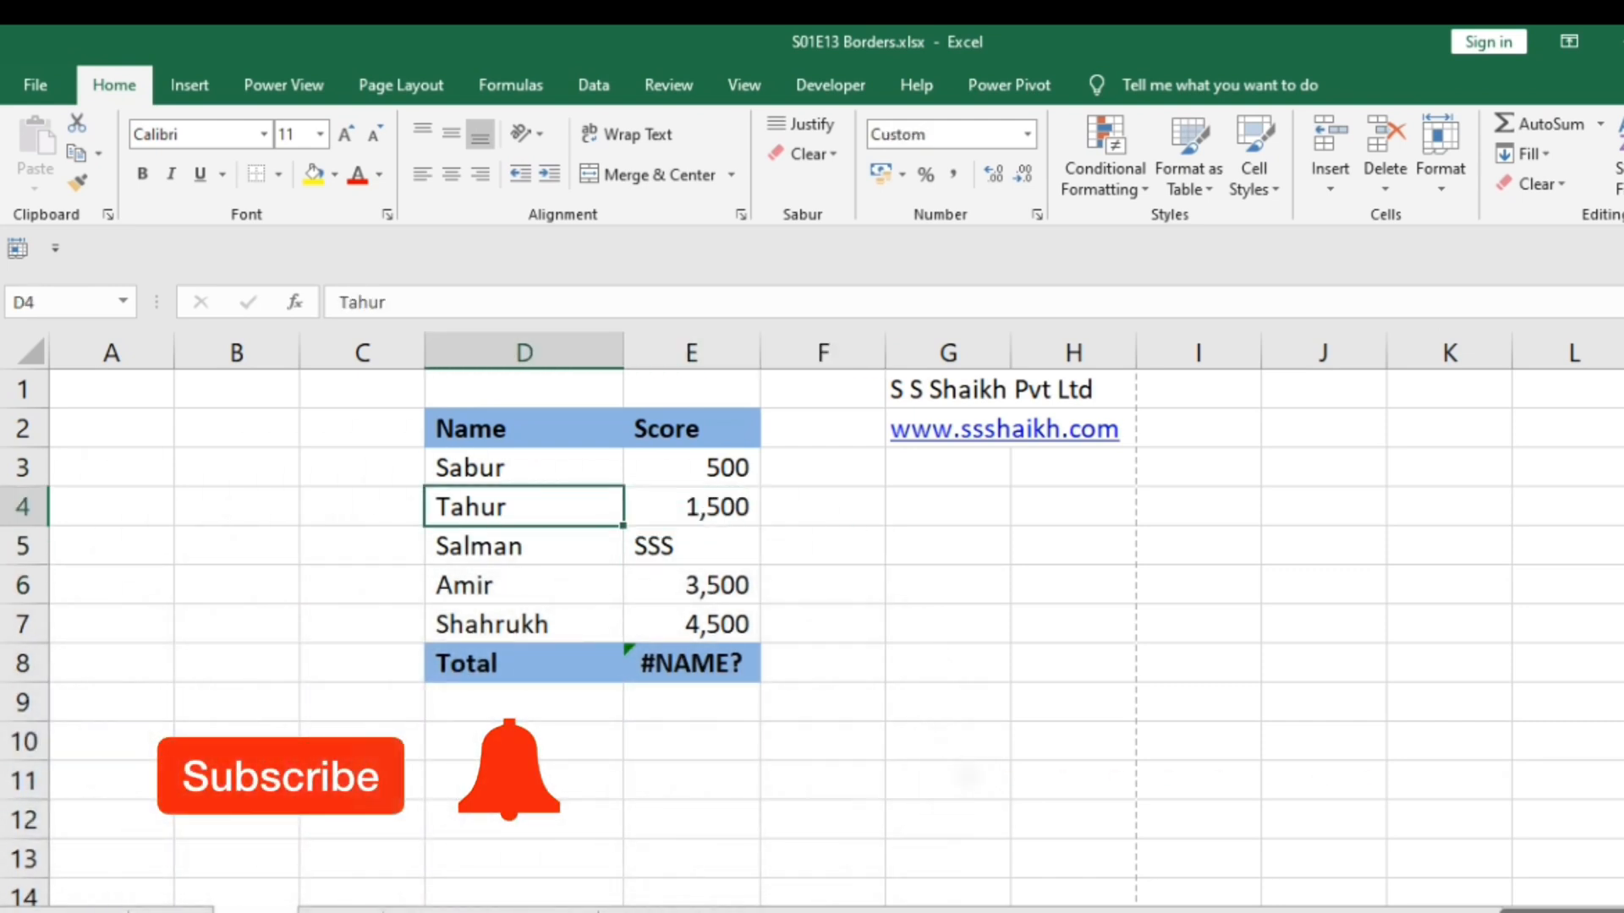
key(Down)
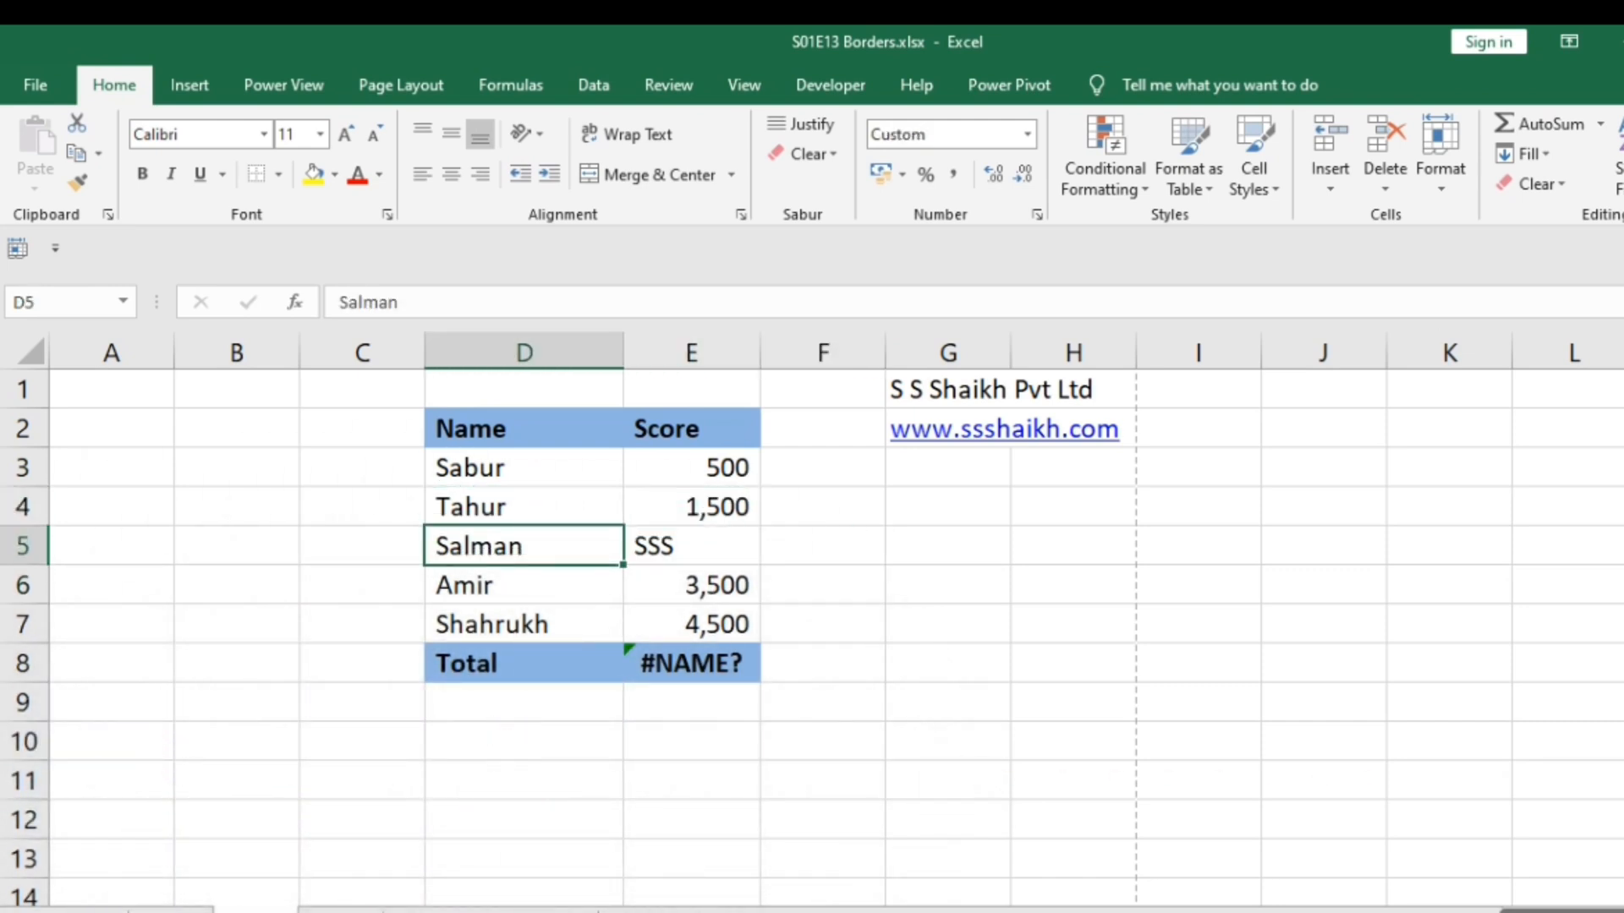
key(Right)
key(Up)
key(Up)
key(Up)
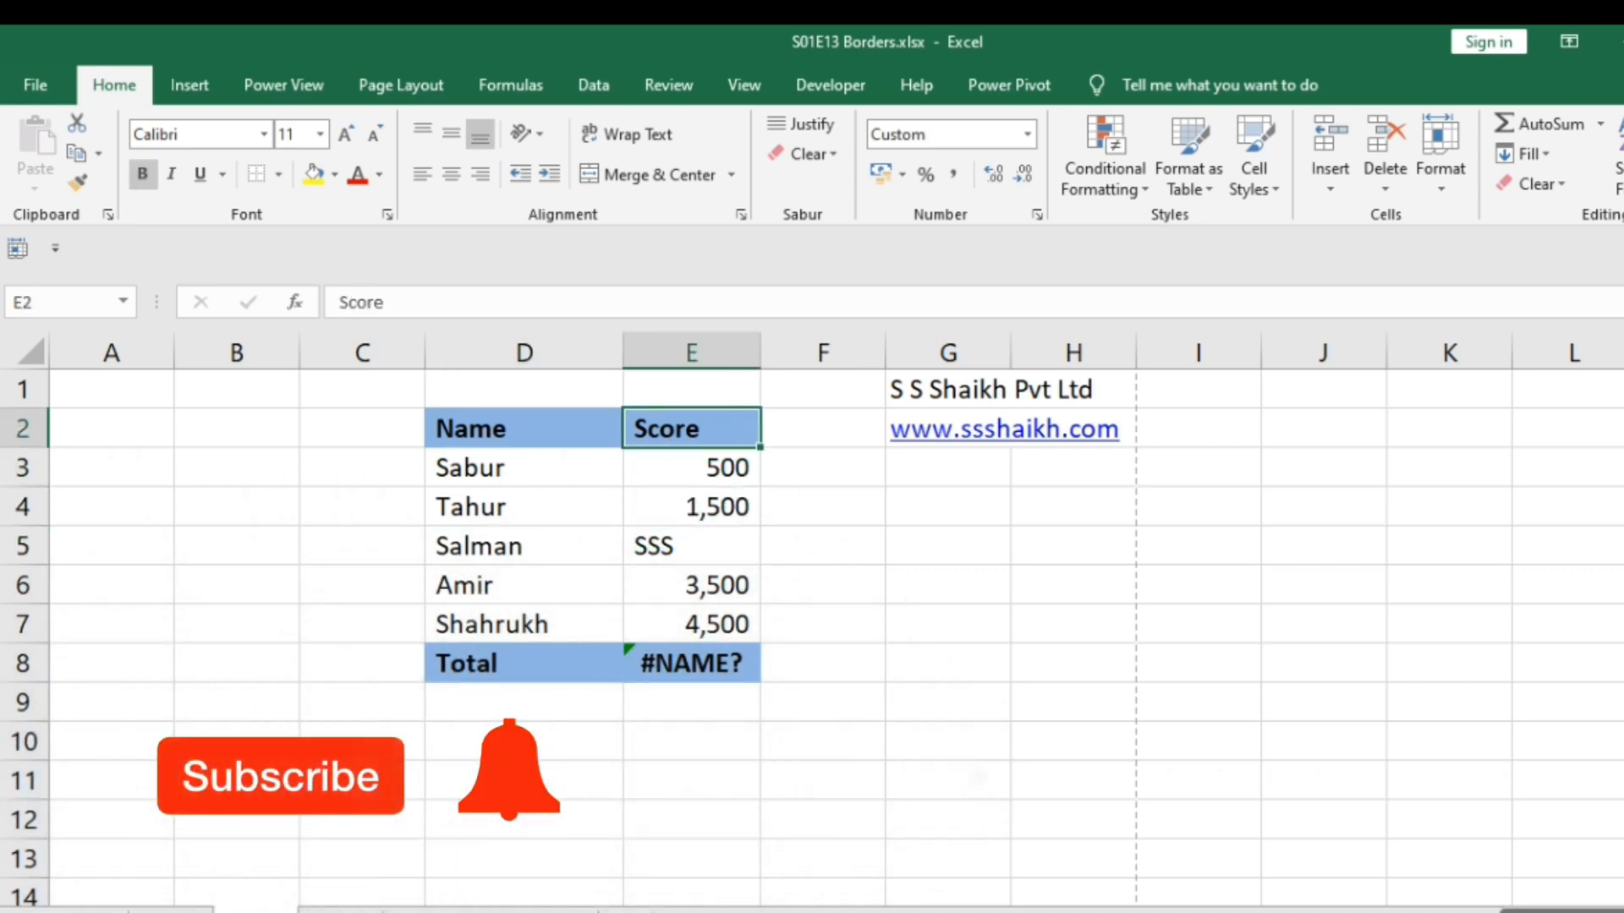
key(Left)
key(Left)
key(Left)
key(Down)
key(Down)
key(Down)
key(Down)
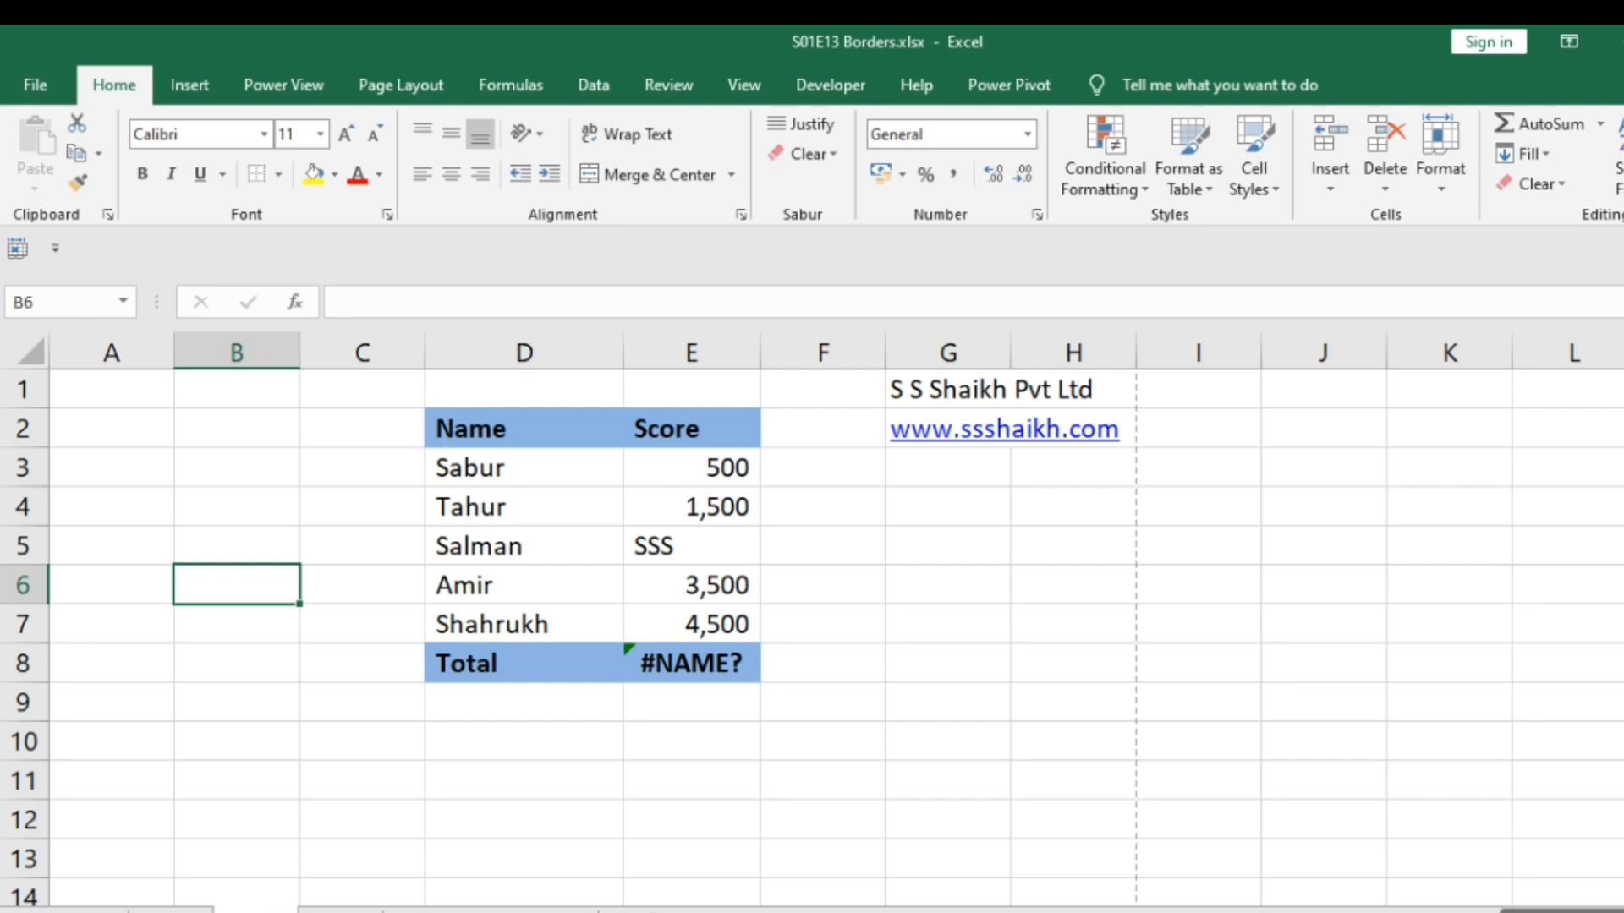
Check the print preview of Sheet3 for gridlines around the Name and Score table, then return to the worksheet.
key(ctrl+p)
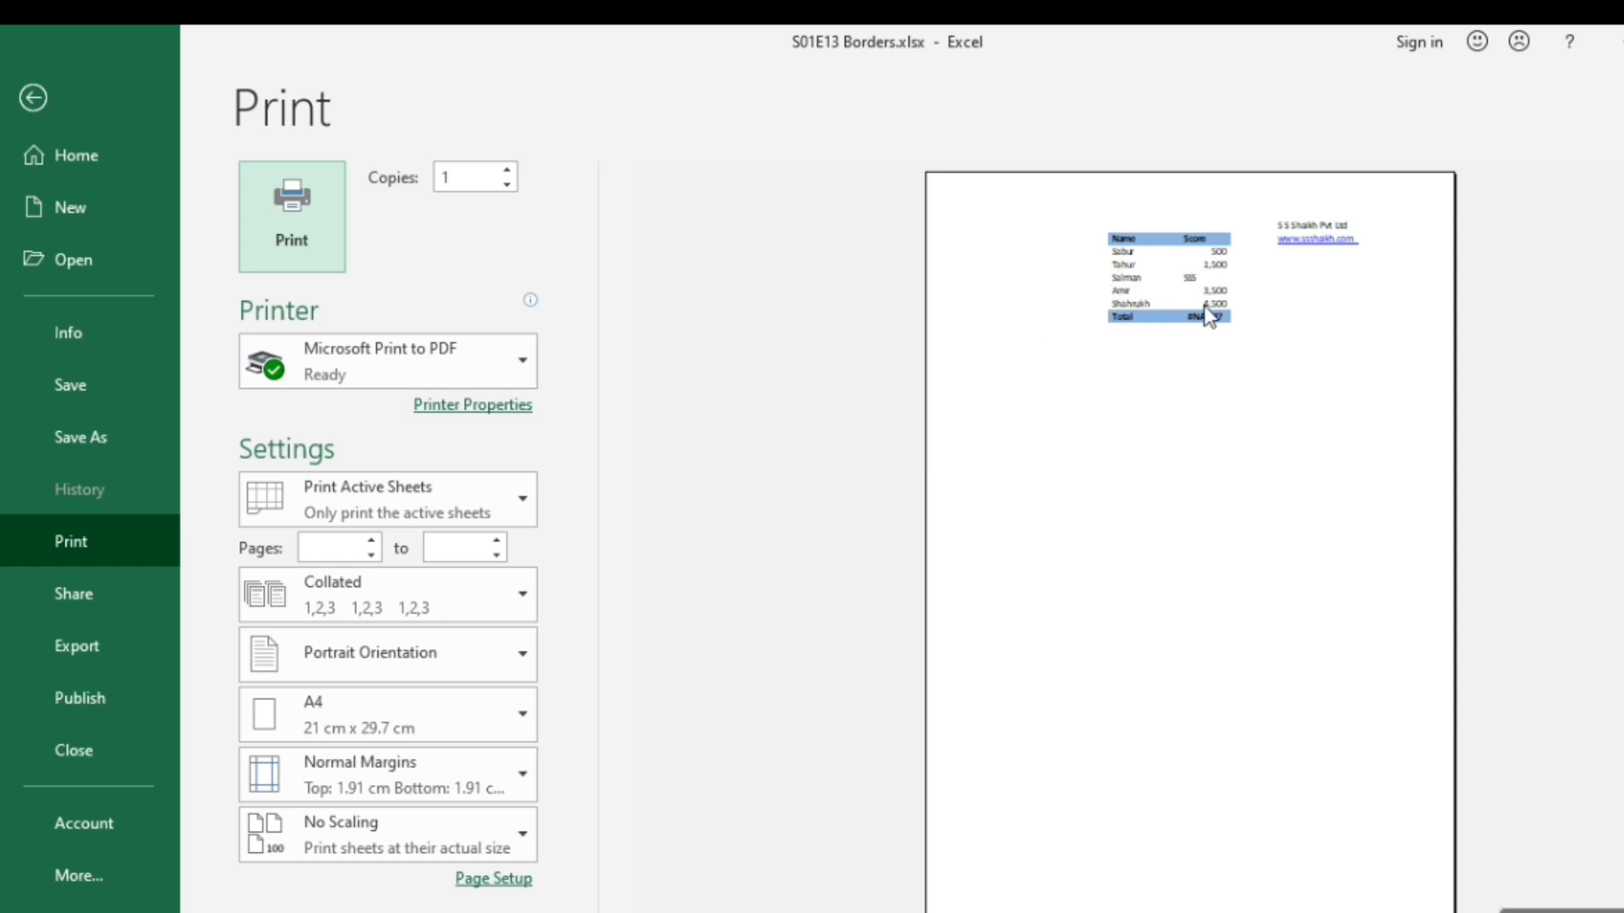
key(Escape)
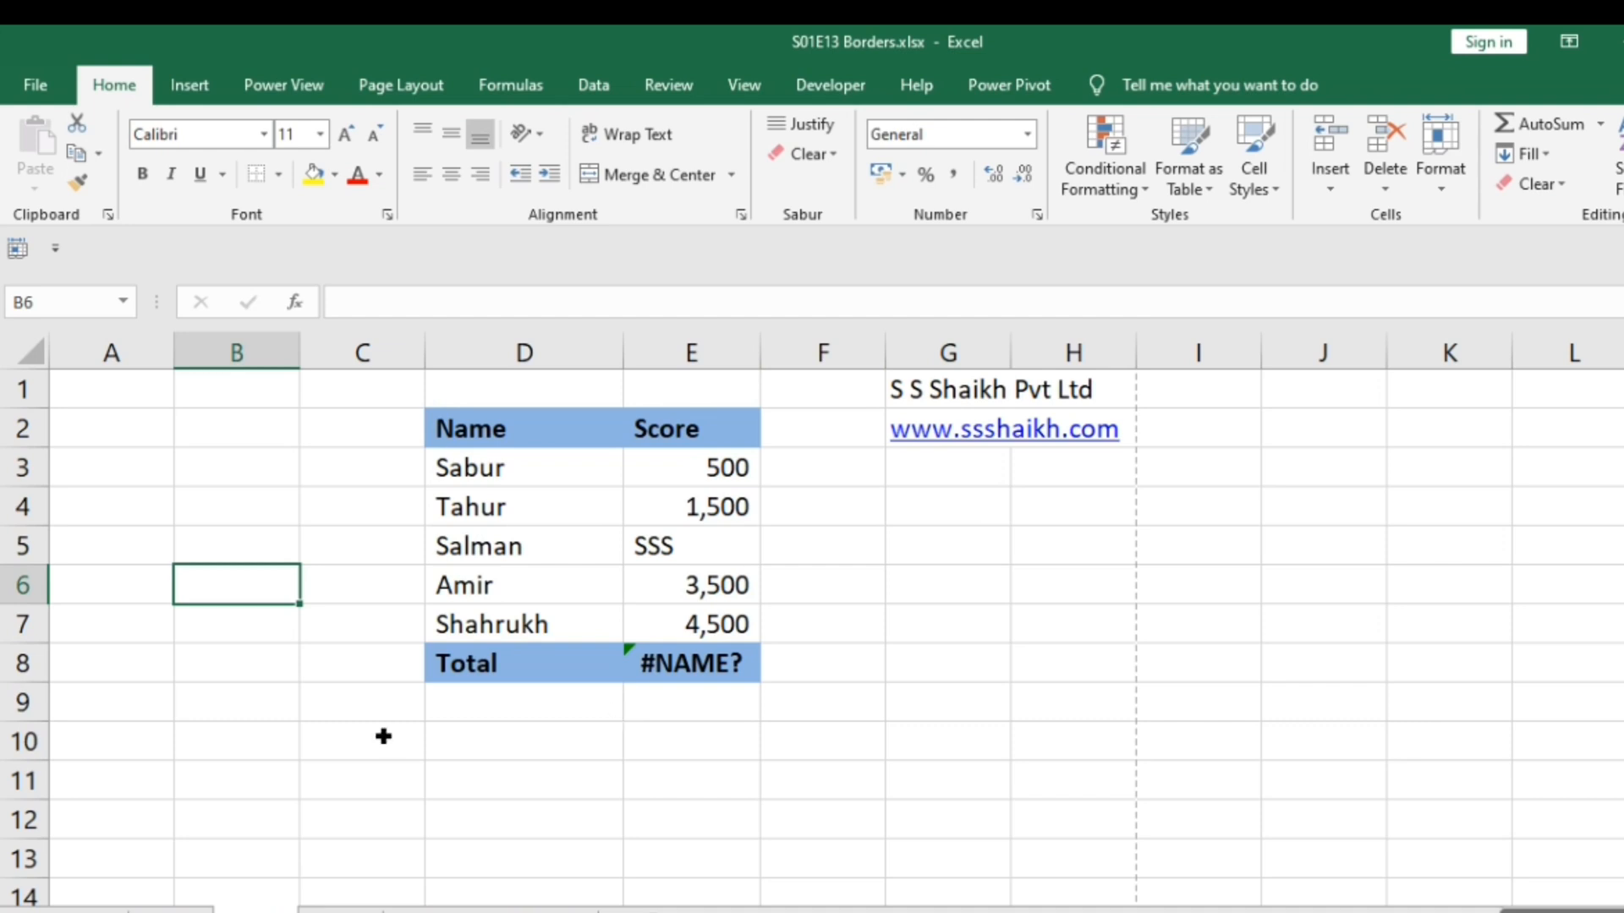
key(Up)
key(Up)
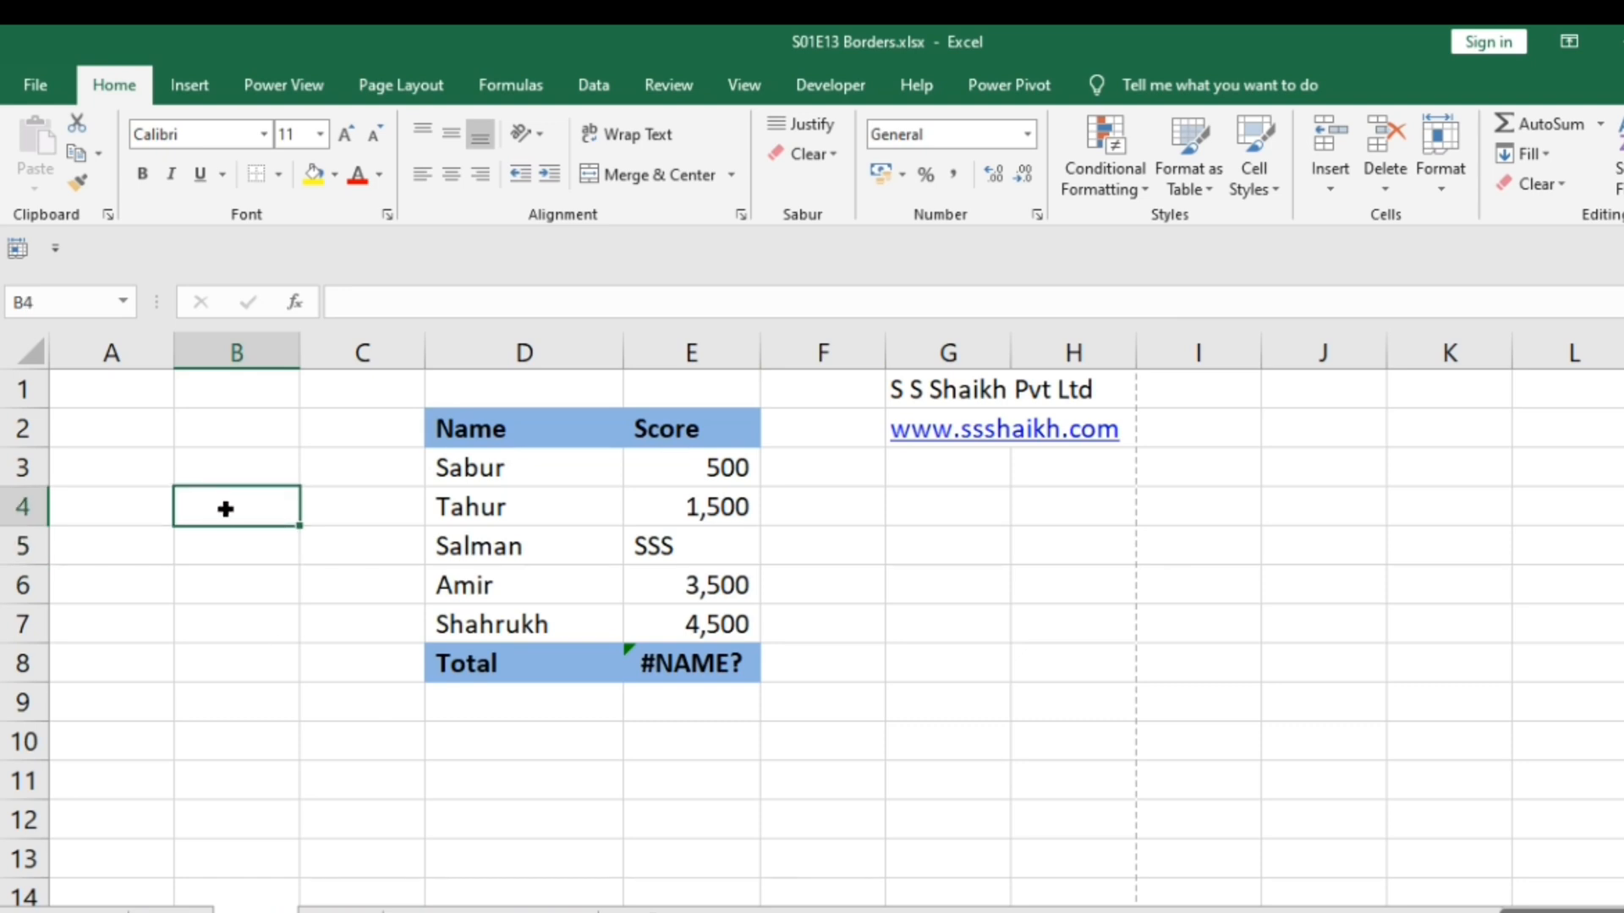
Apply a thin solid outline border in the automatic color to cell G4.
click(941, 508)
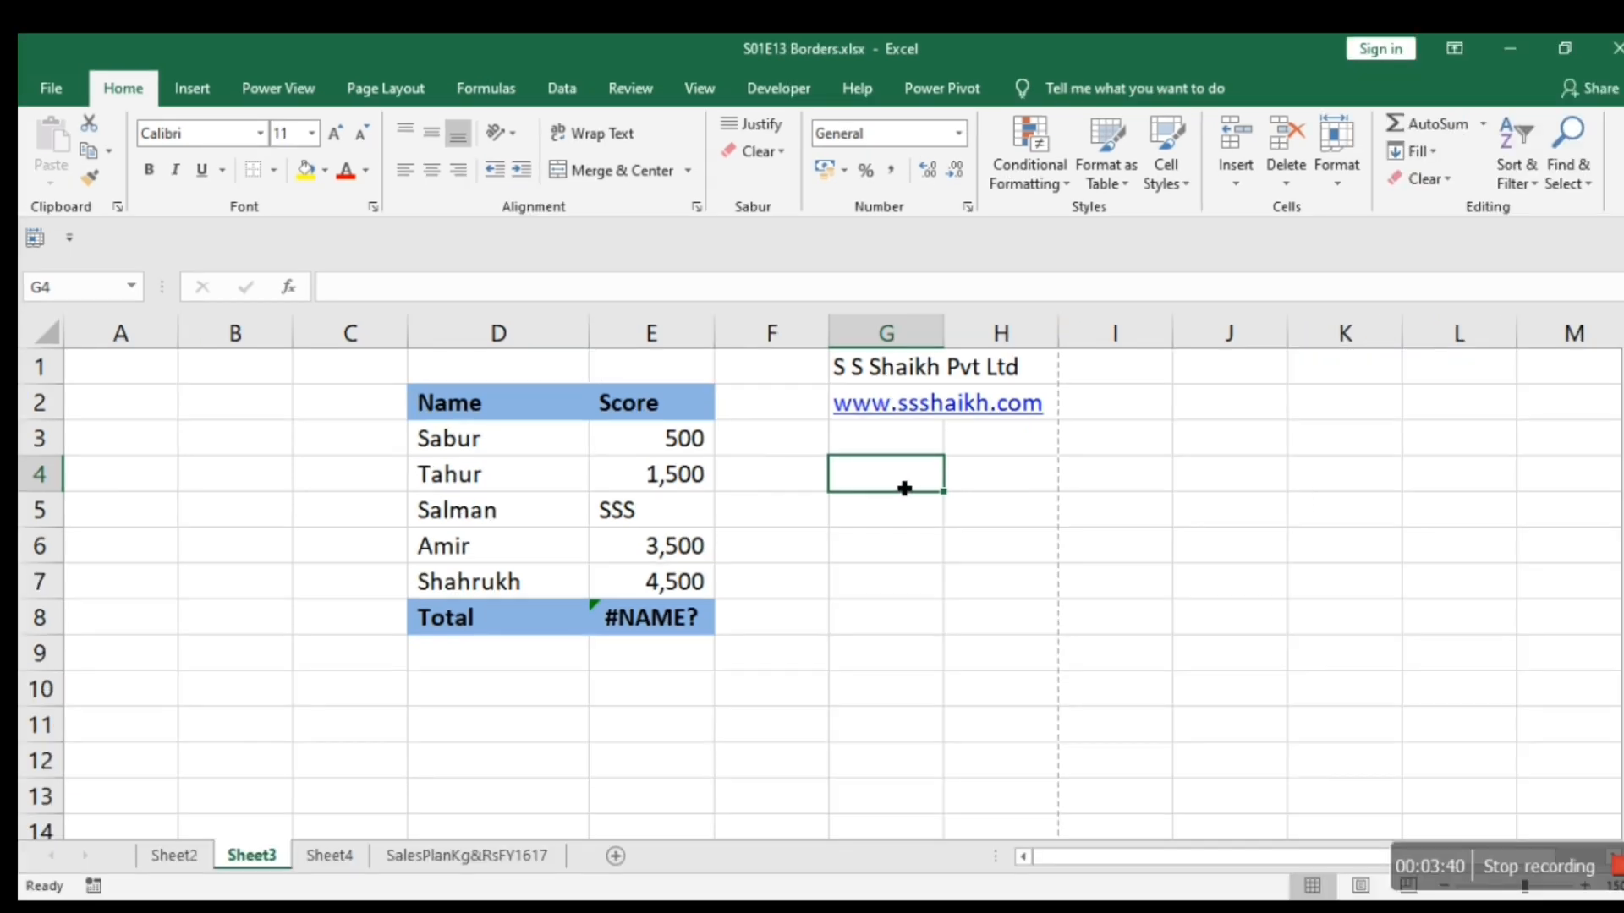
right_click(961, 521)
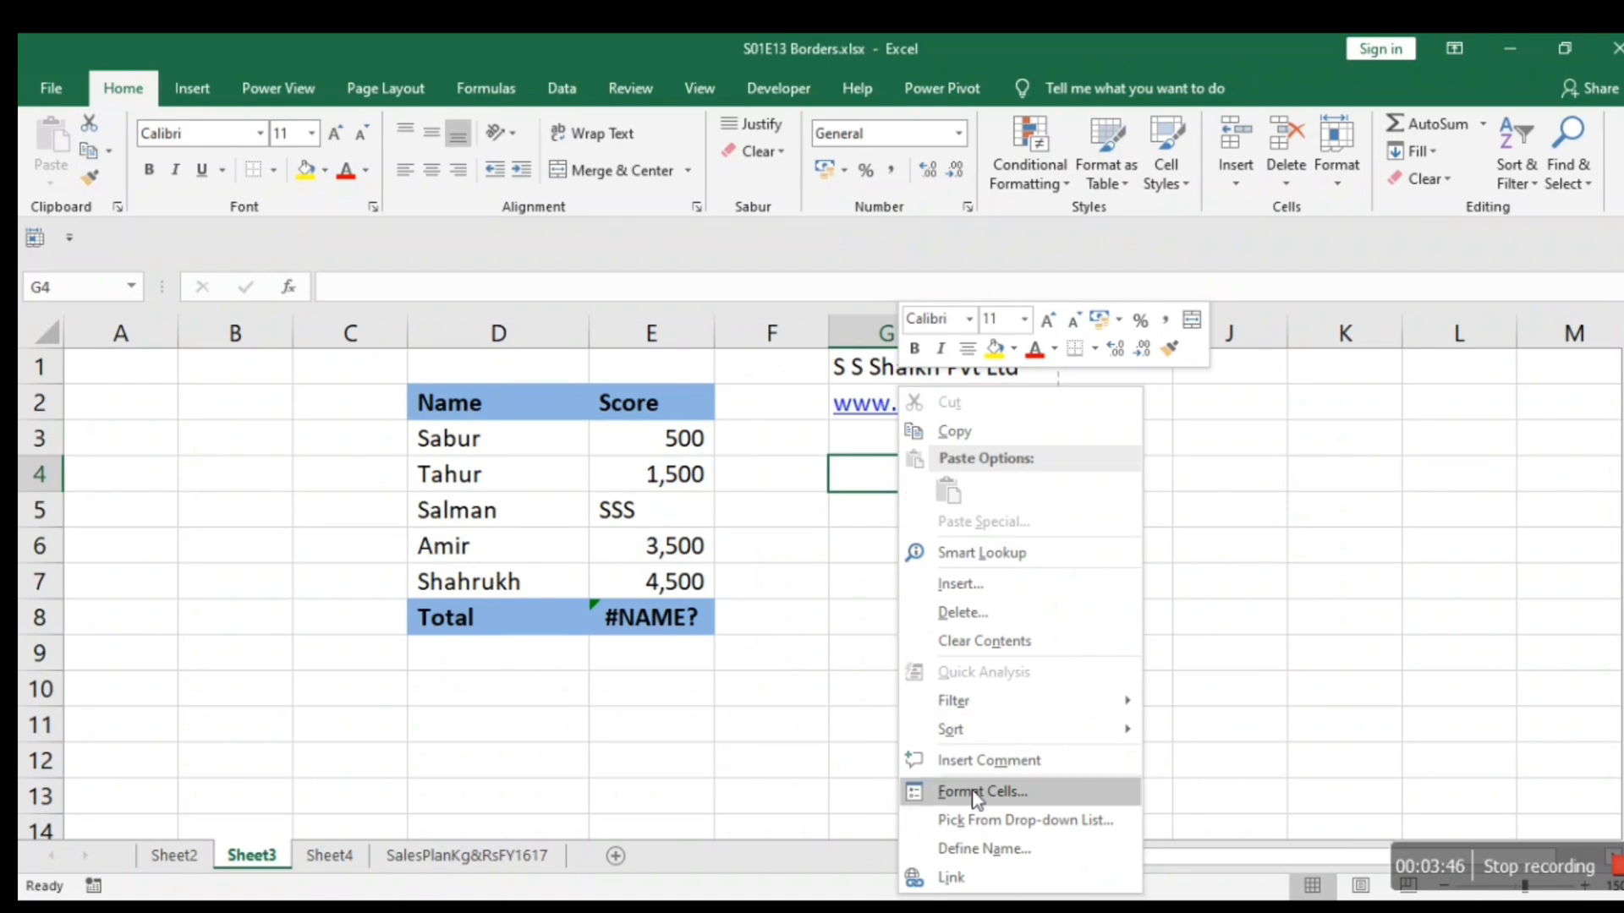
key(Escape)
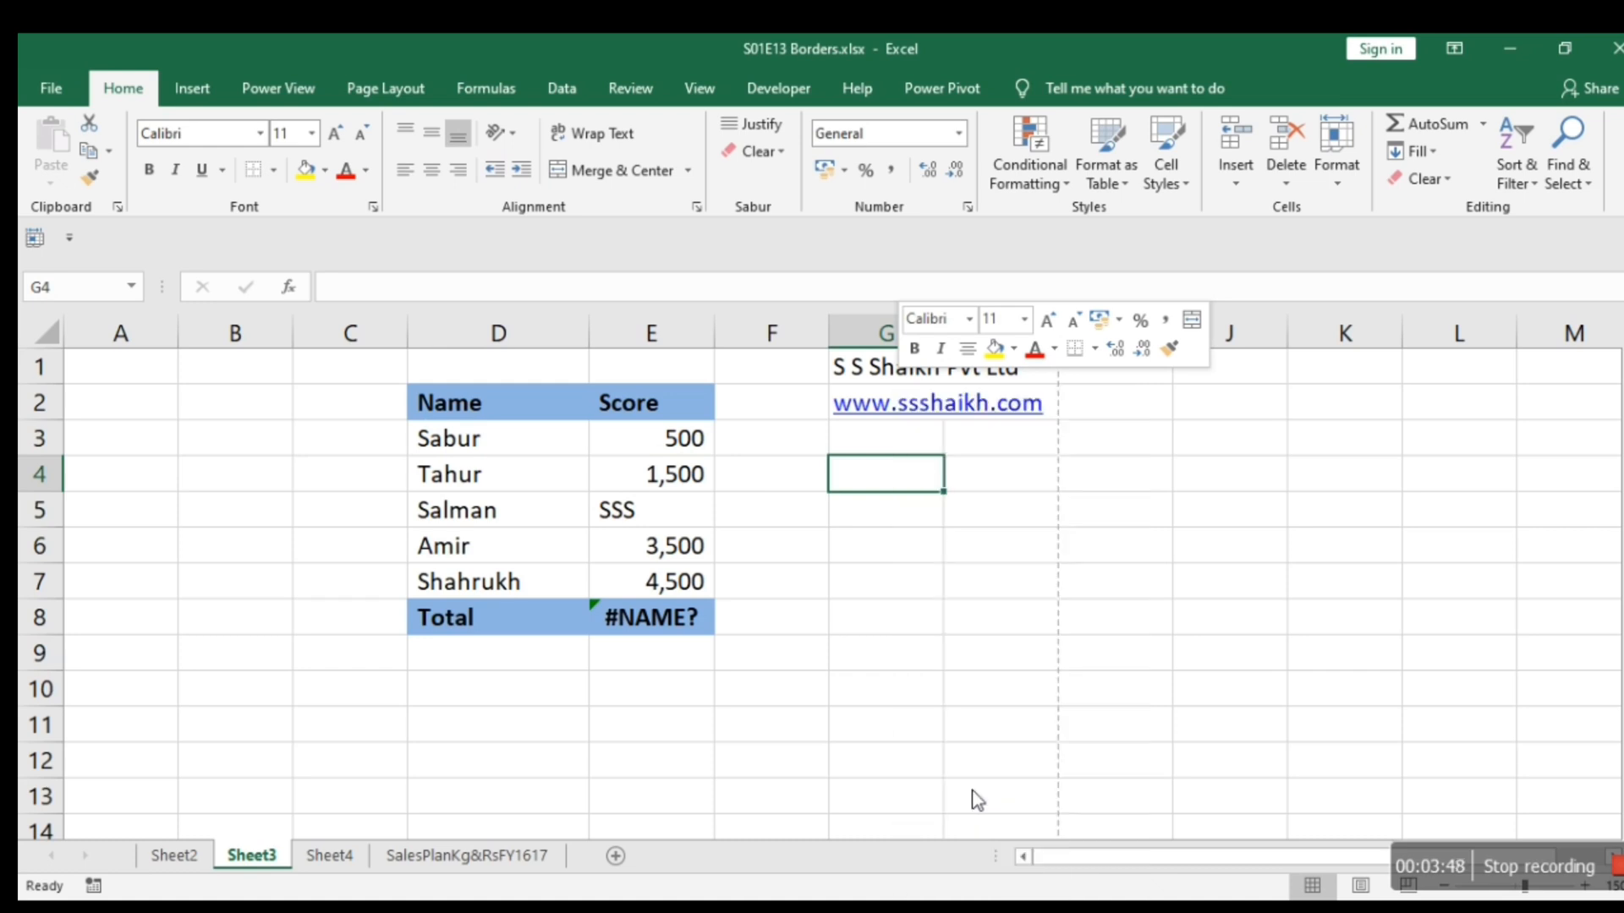
key(ctrl+1)
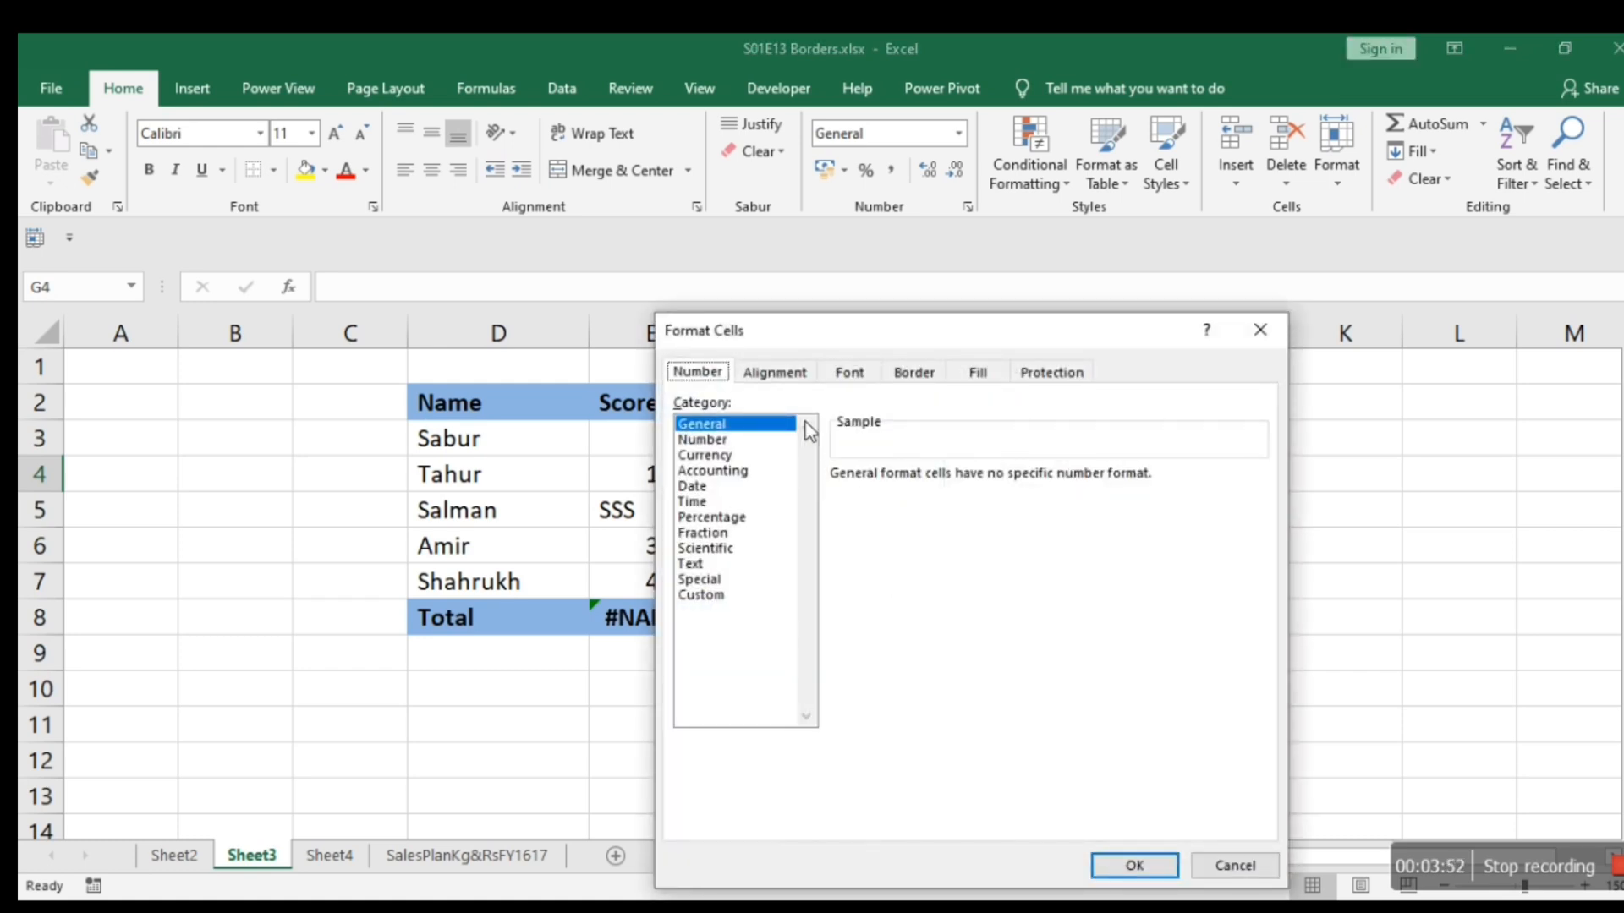
click(909, 375)
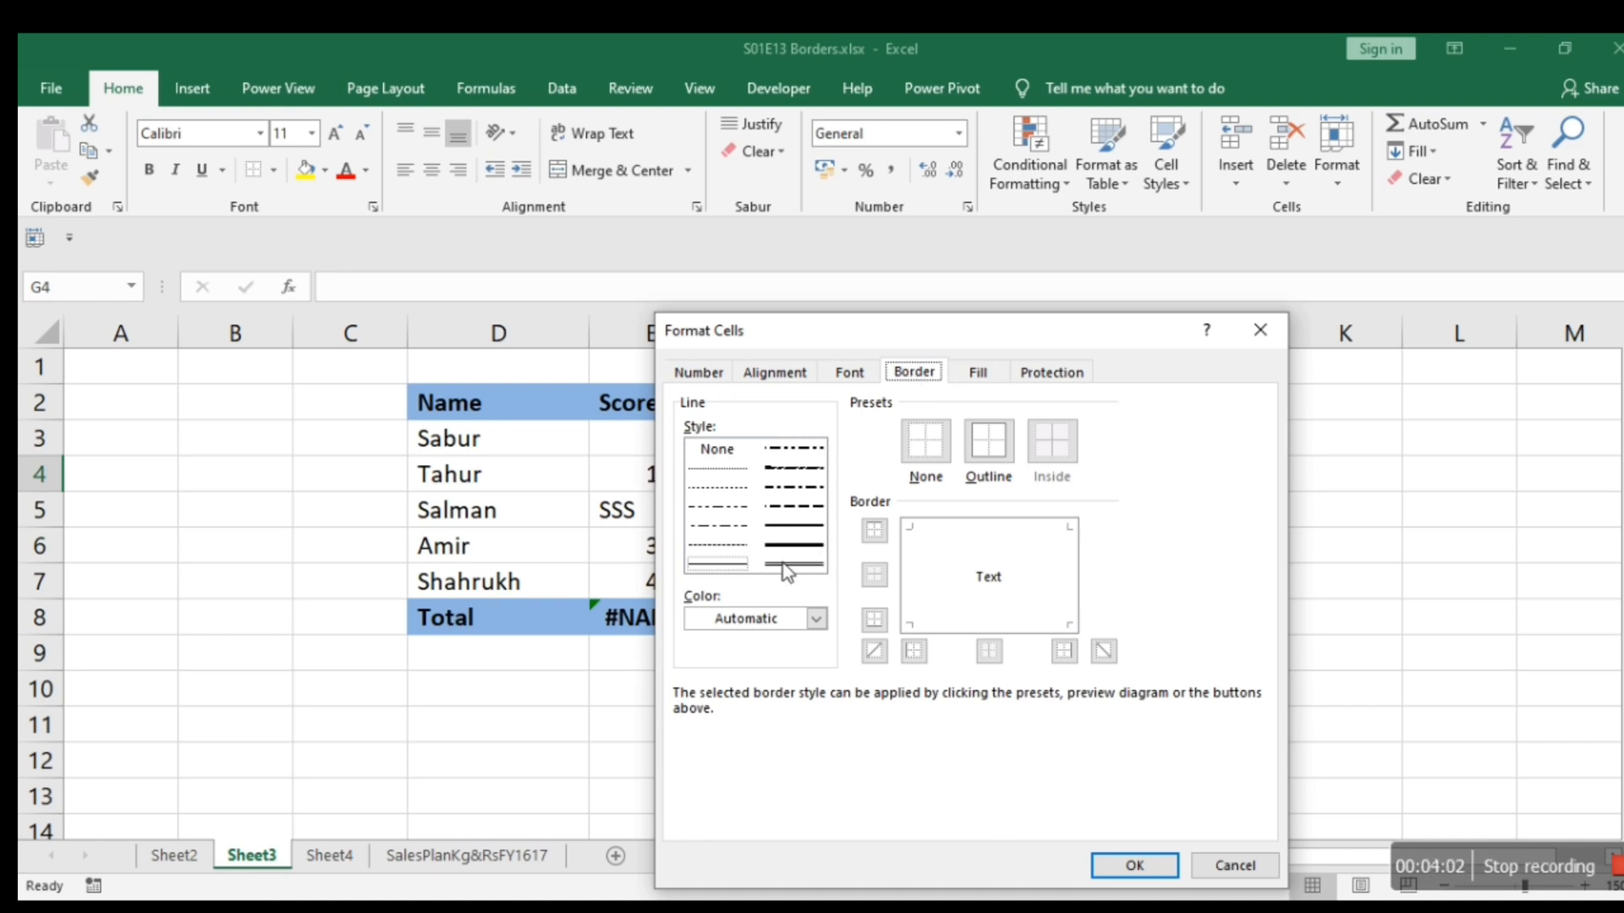
click(816, 621)
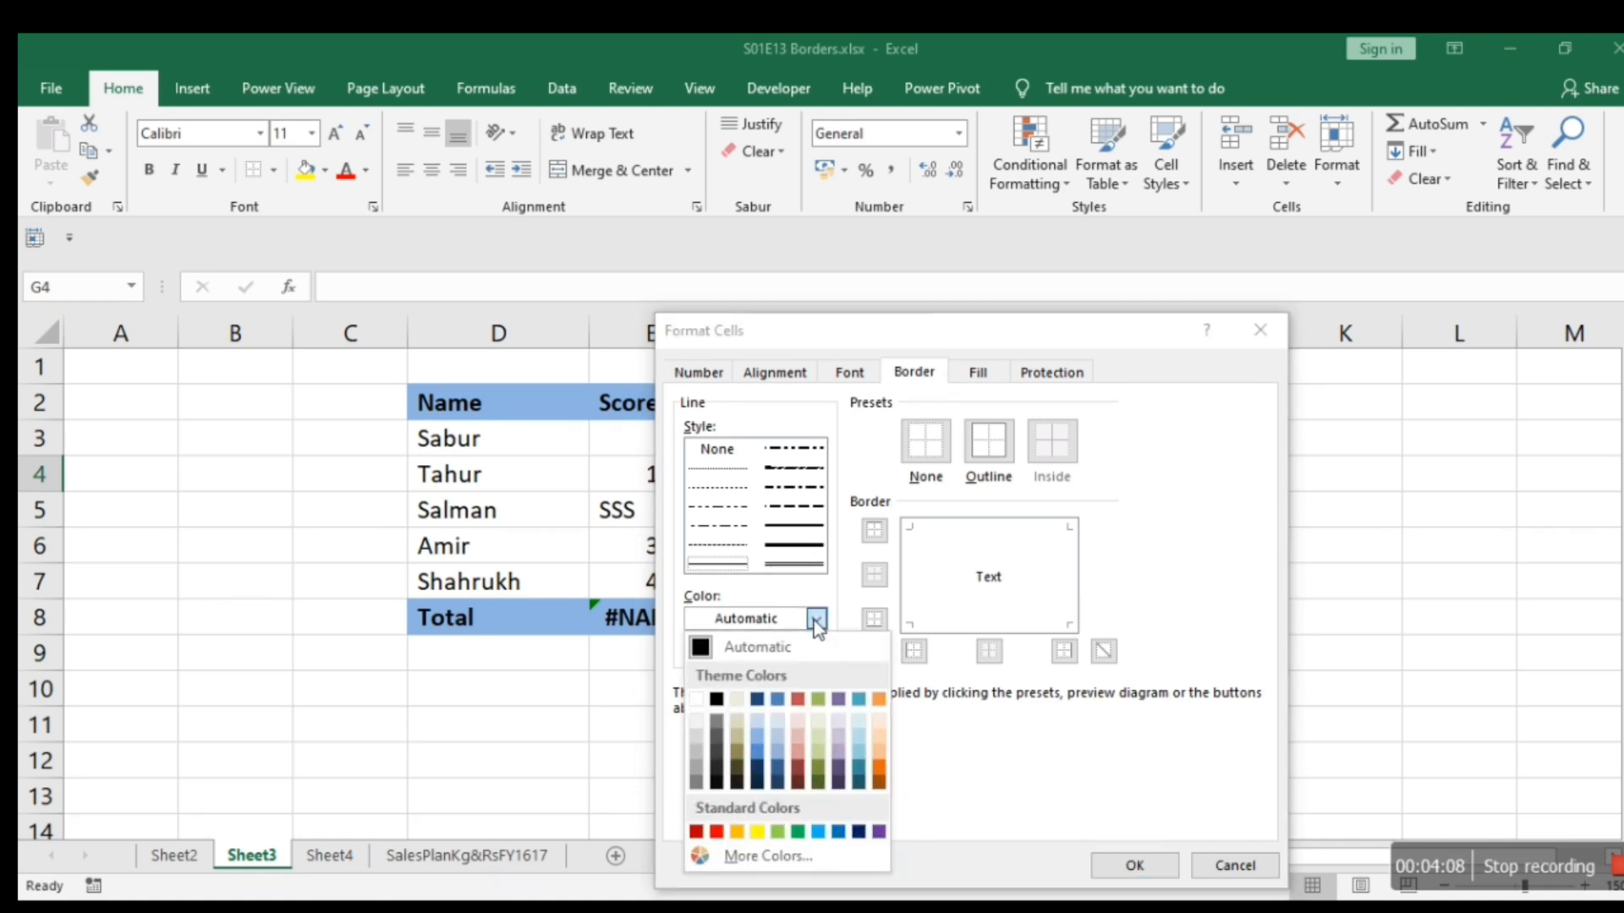
click(816, 622)
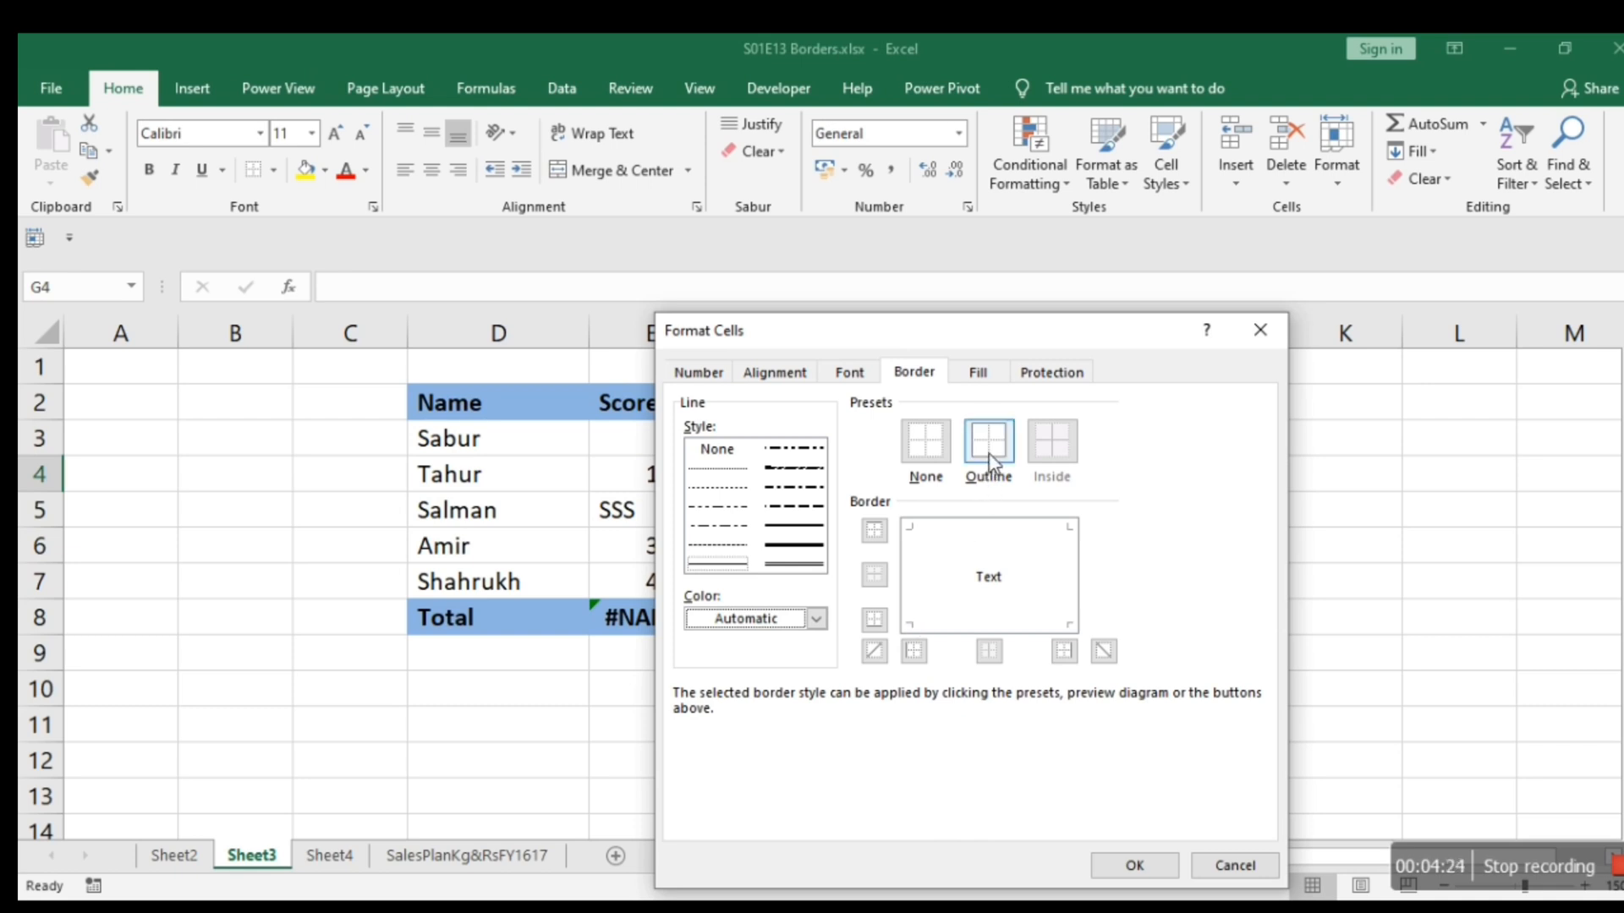
click(724, 565)
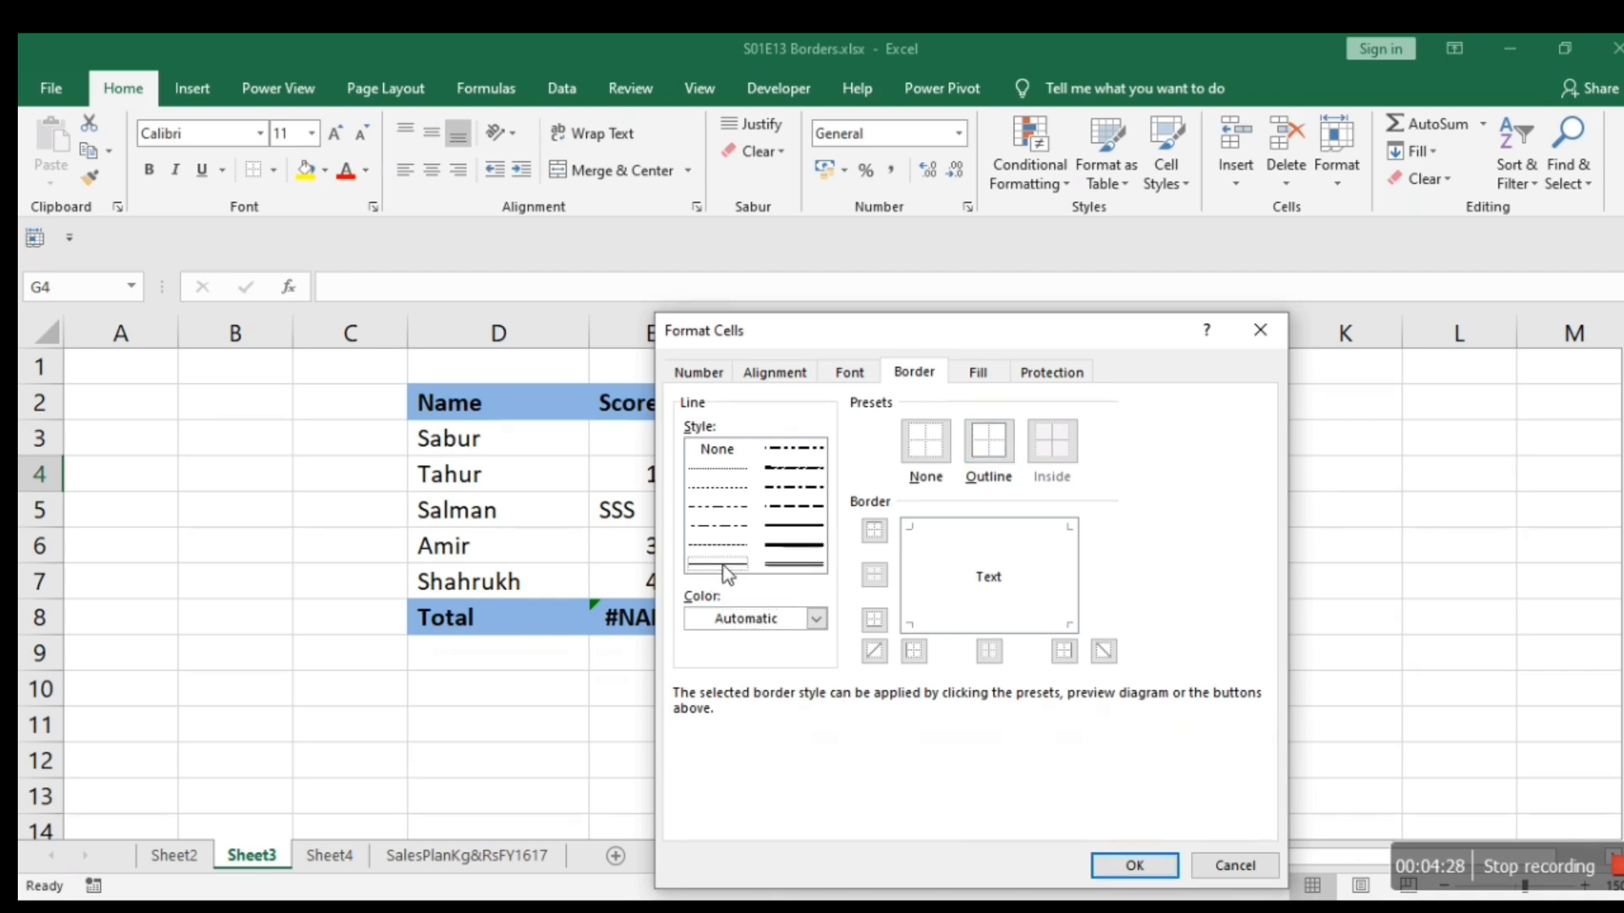
click(1000, 443)
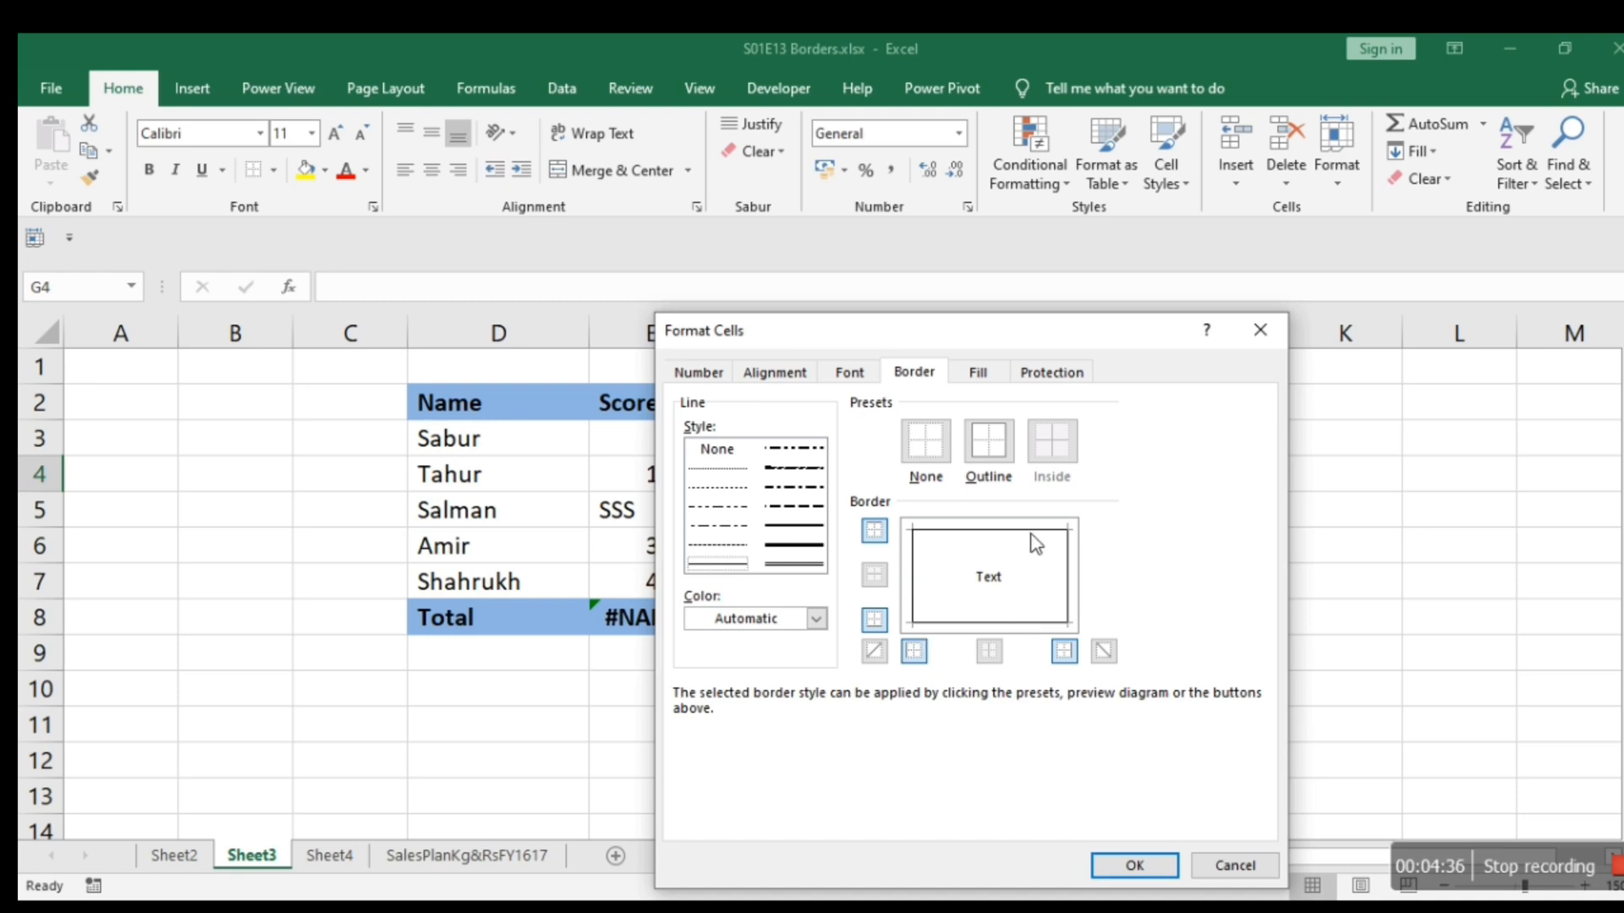
click(1137, 866)
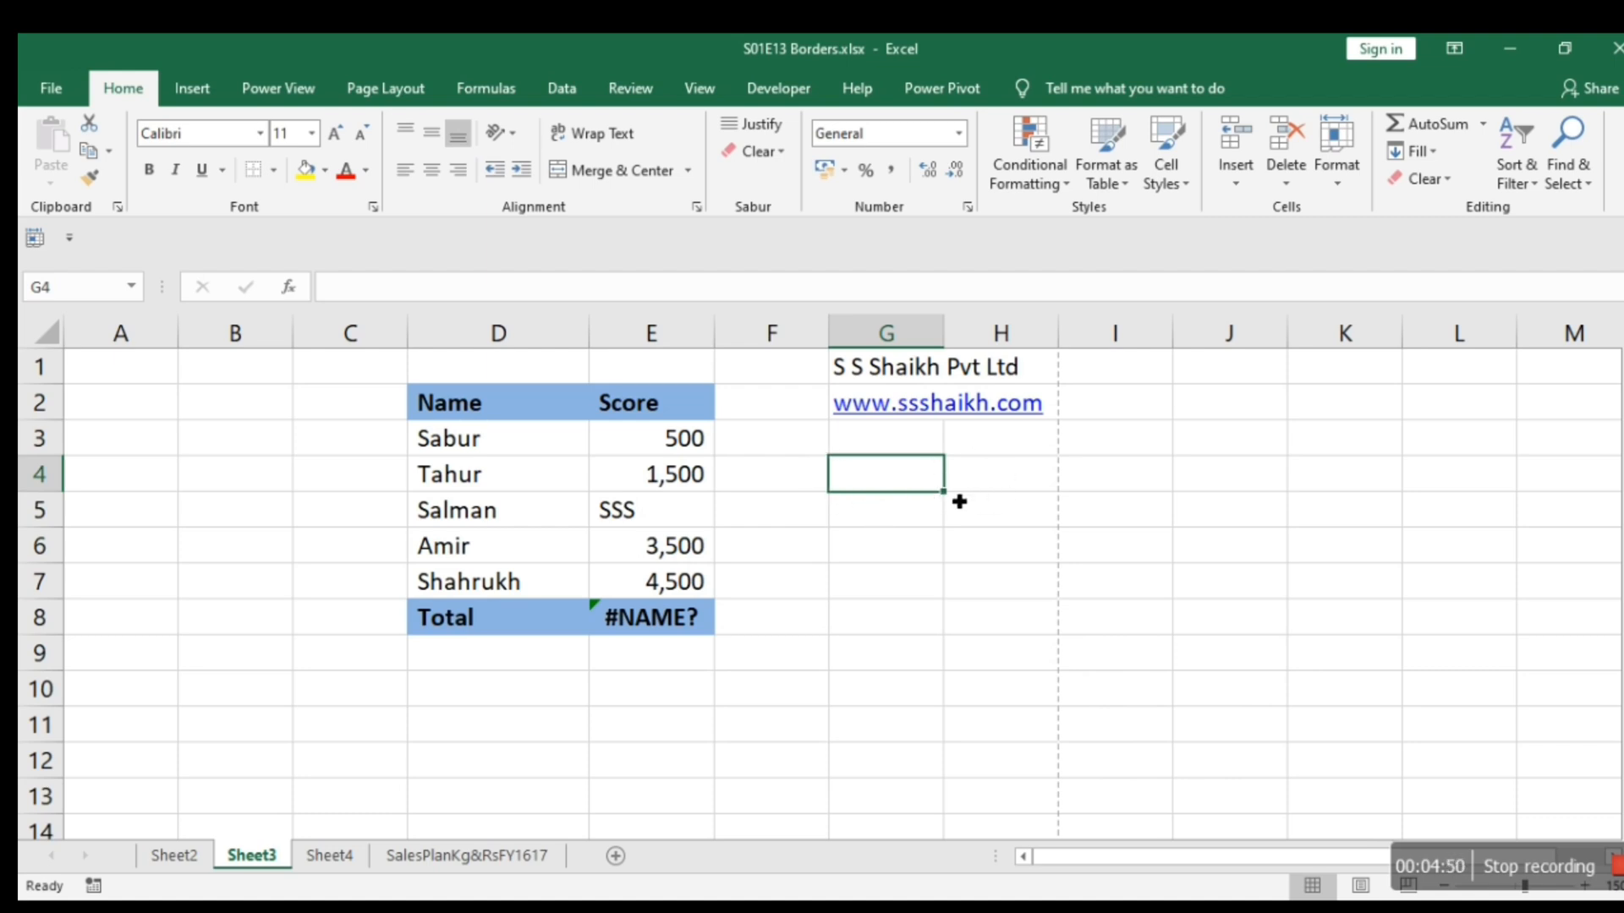
Inspect the outline border of cell G4 on the sheet and in the print preview.
key(Down)
key(Down)
key(Down)
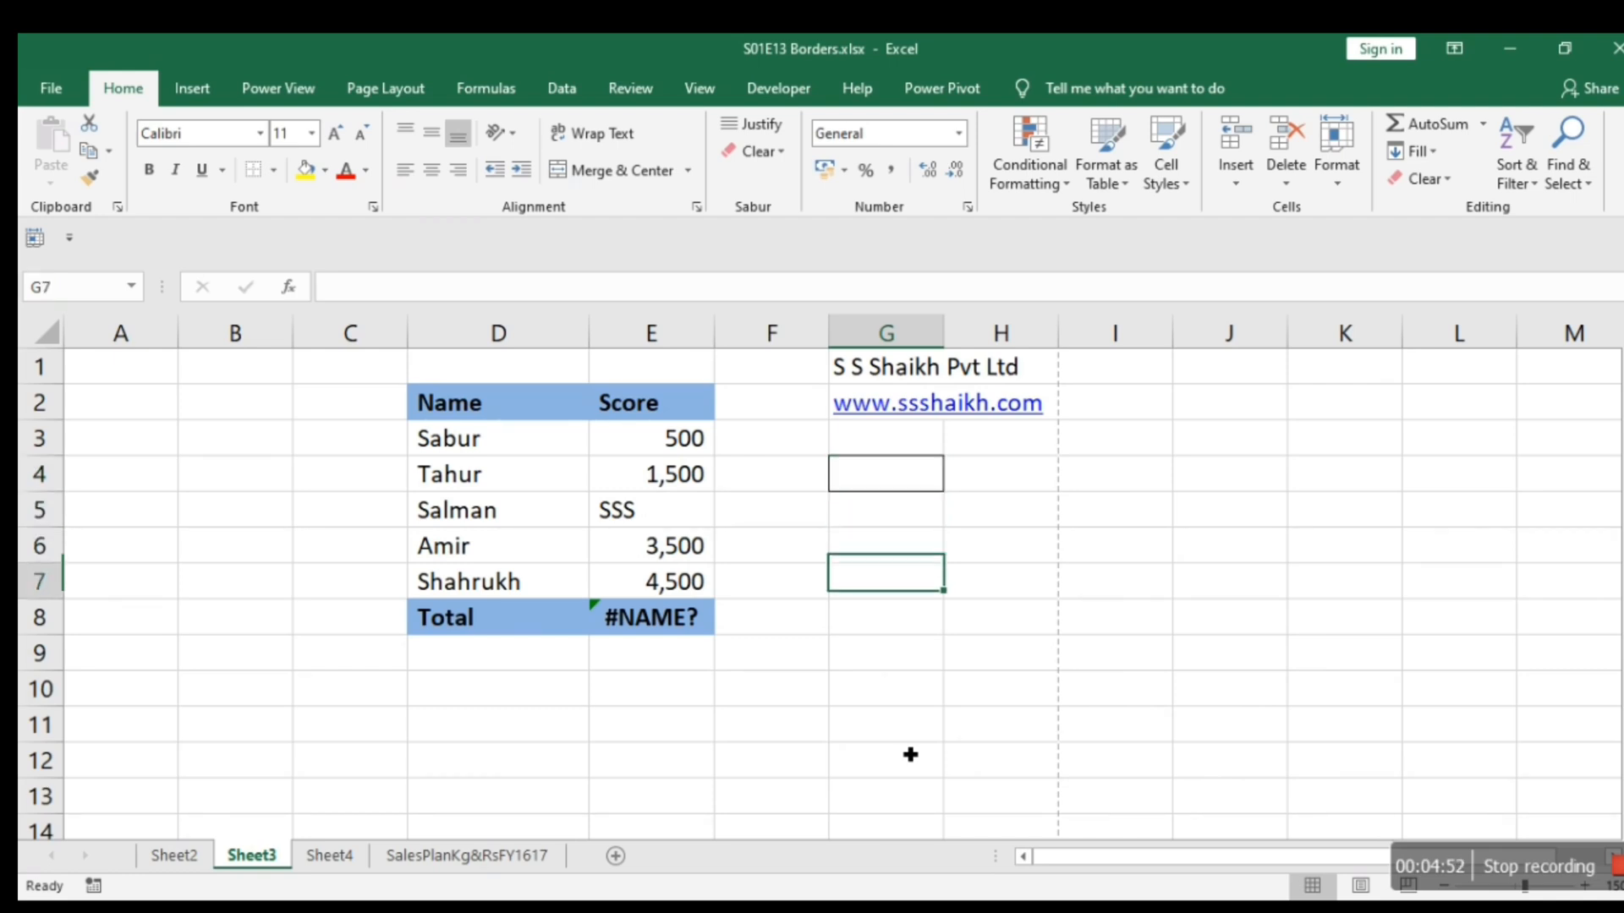
key(Down)
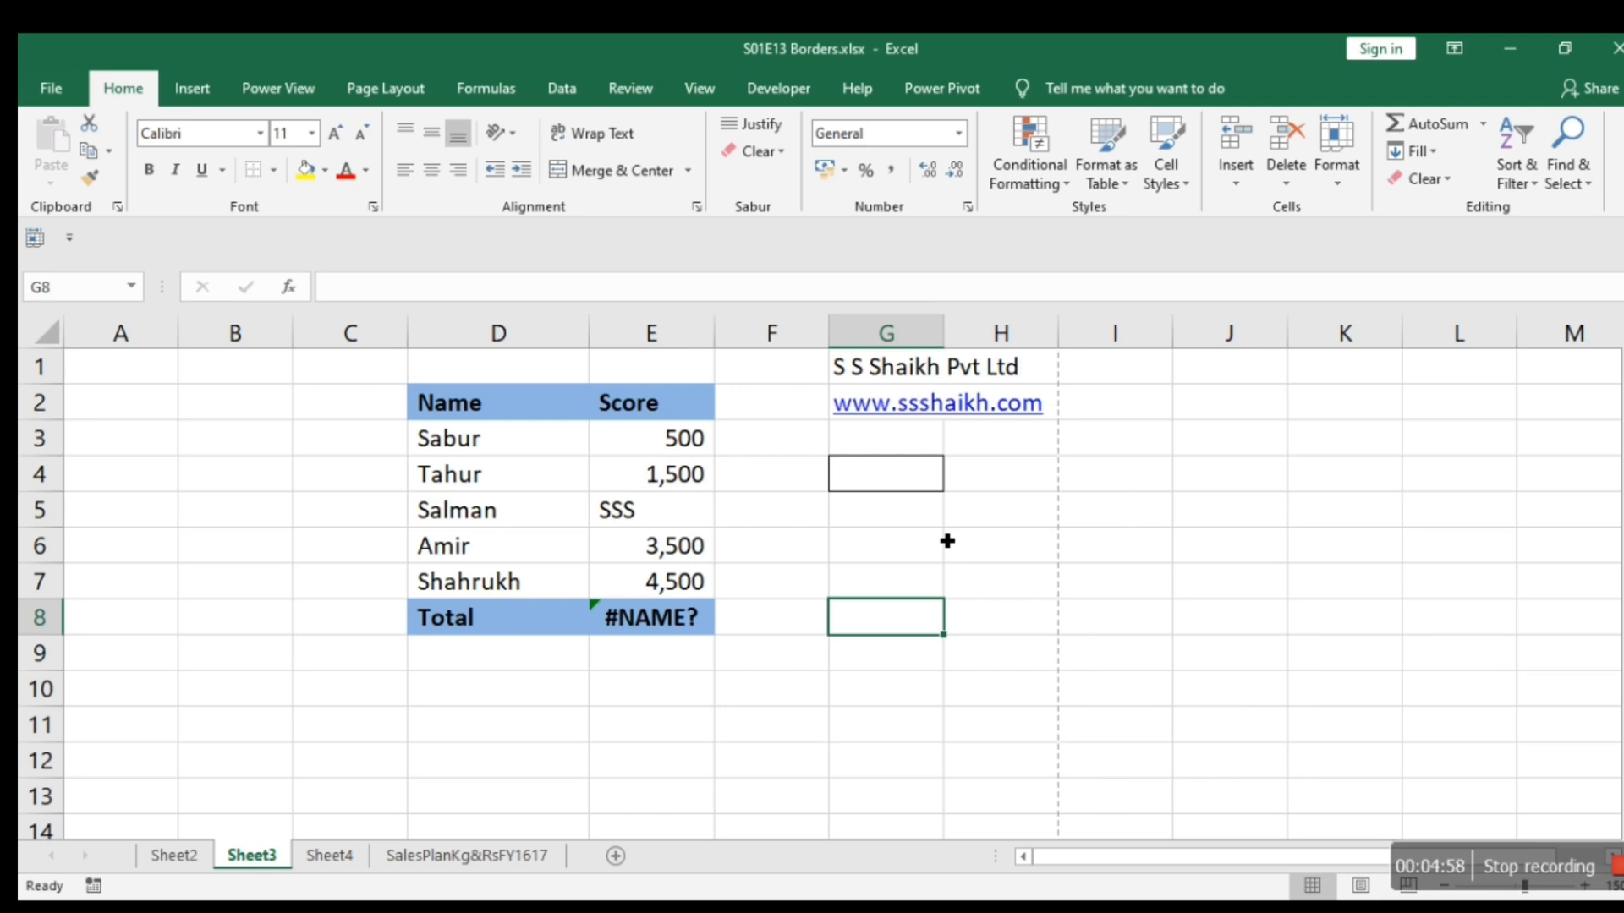
ctrl+scroll(1006, 460, up, 4)
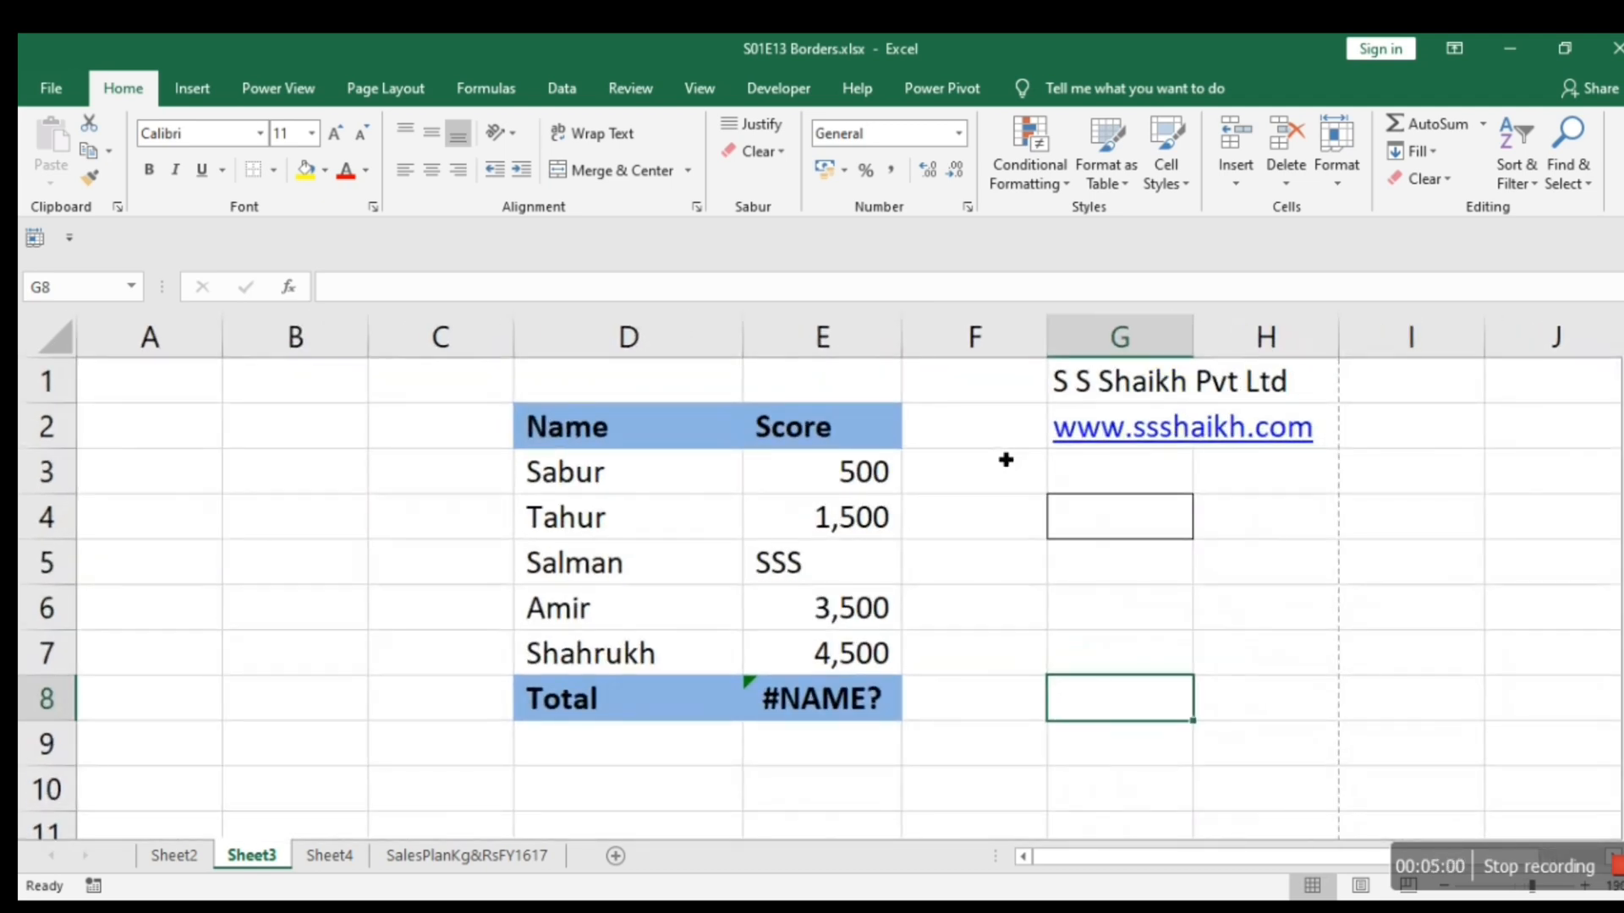
ctrl+scroll(1005, 460, up, 1)
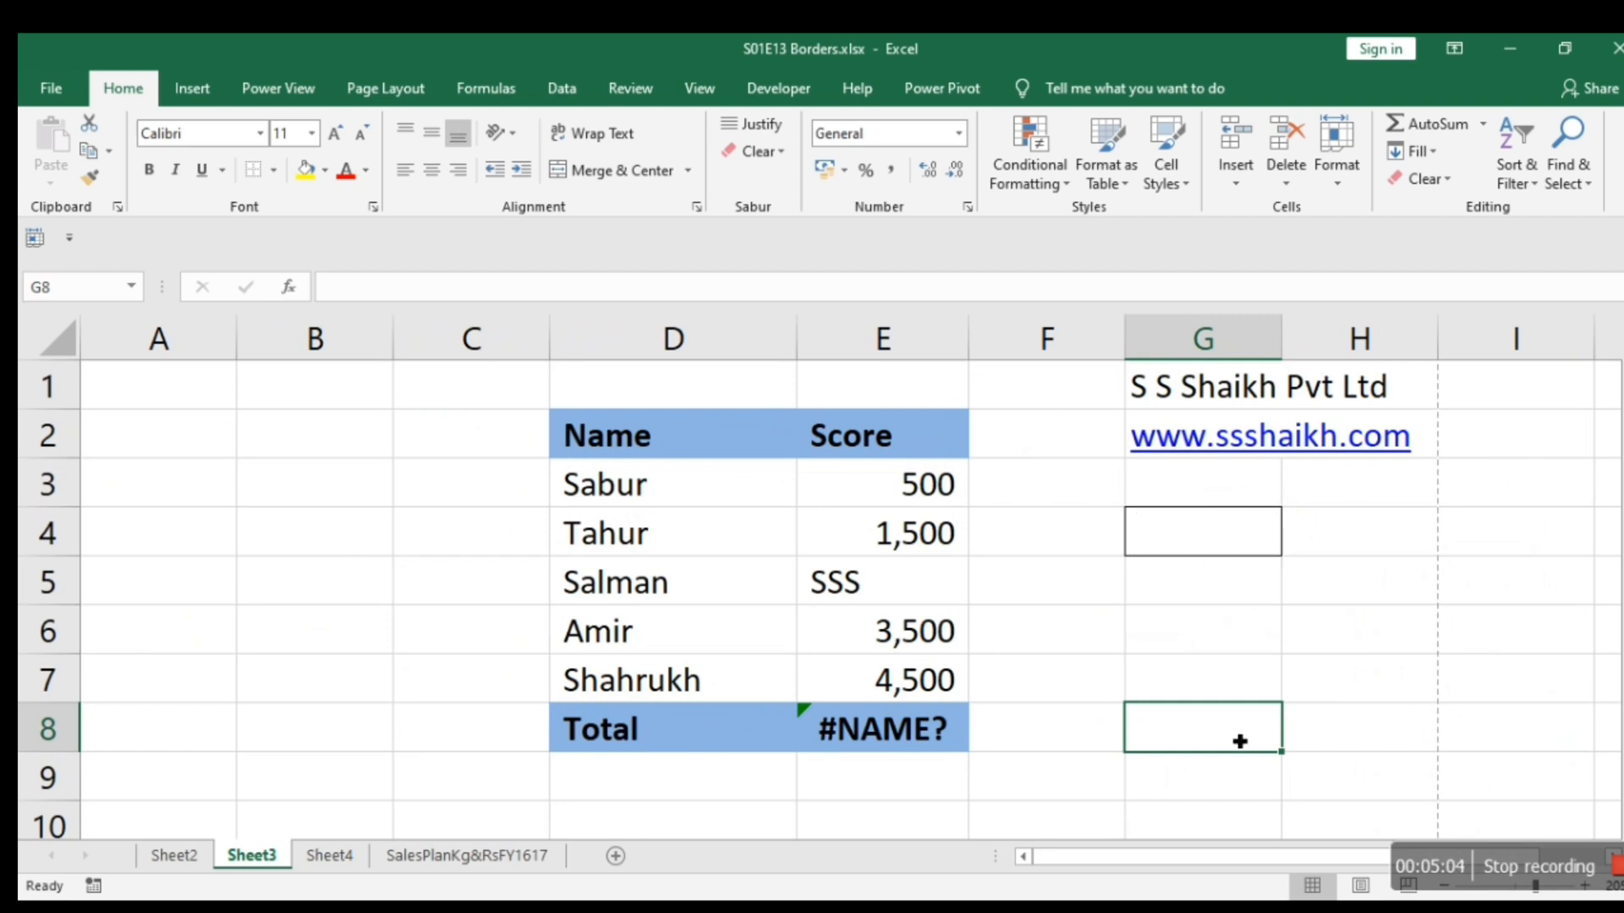
click(1219, 635)
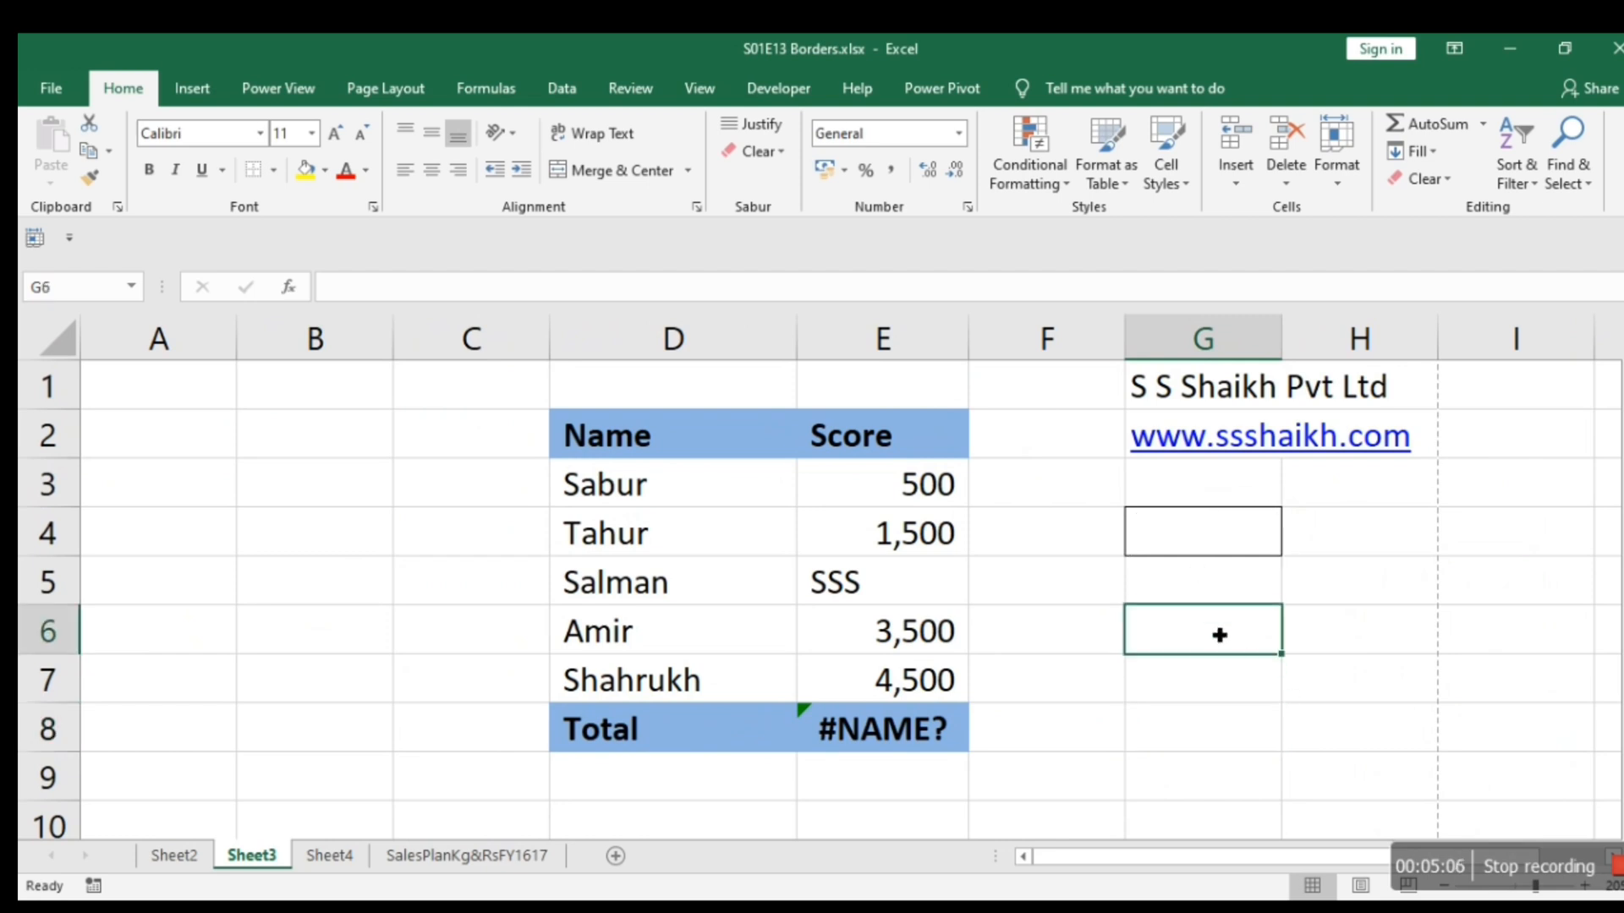
key(ctrl+p)
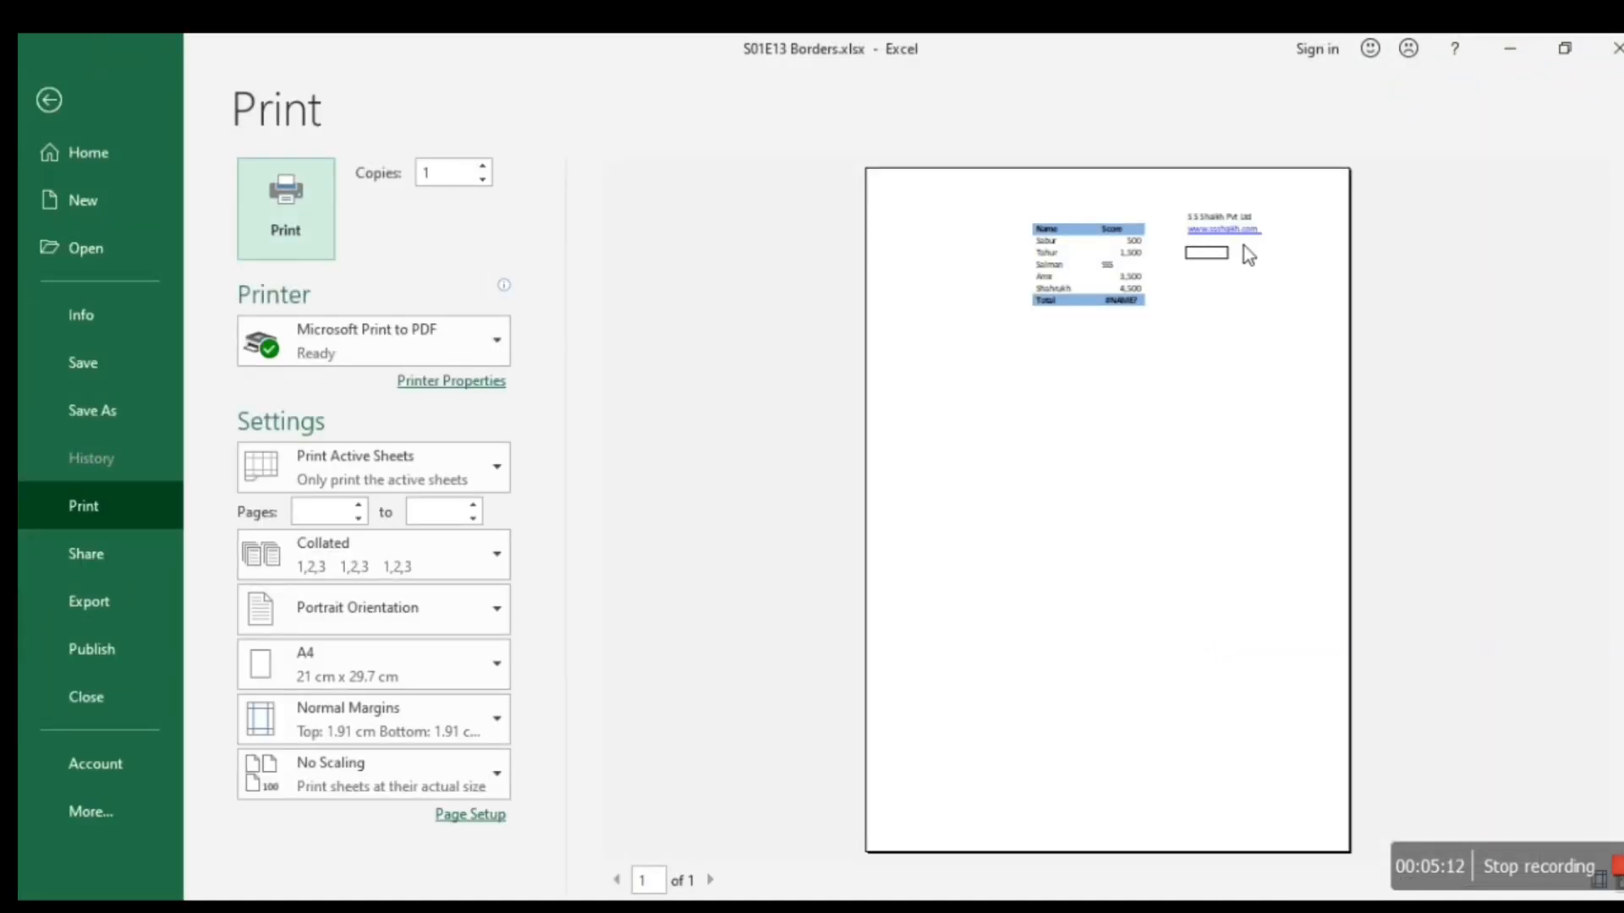
key(Escape)
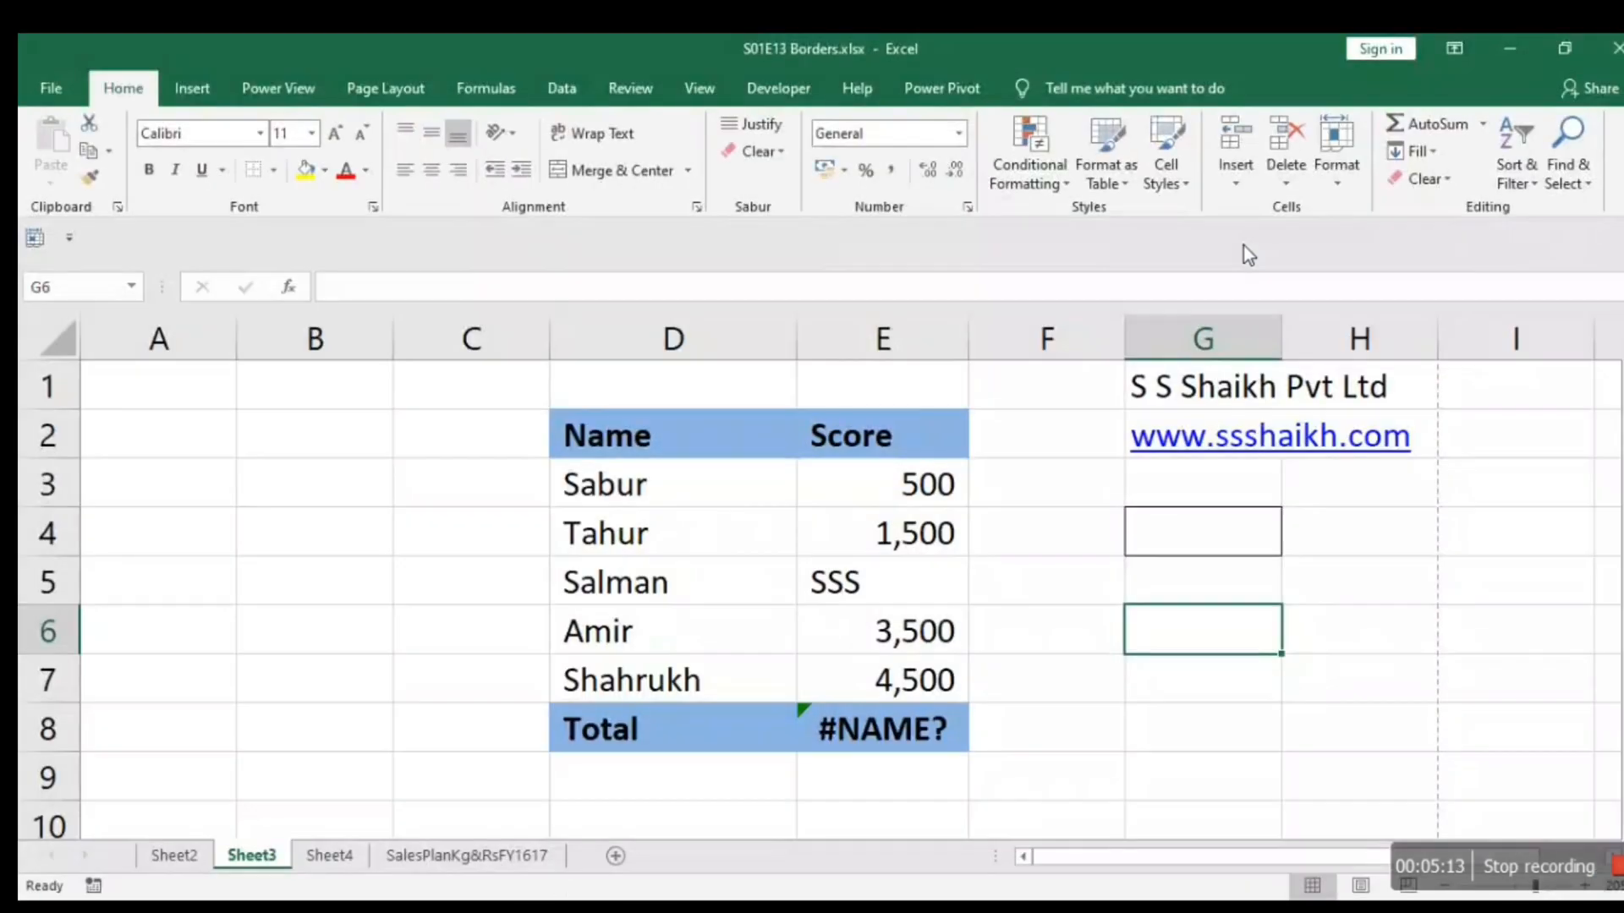
Remove only the left border from cell G4 and move off the cell to check it.
click(1189, 537)
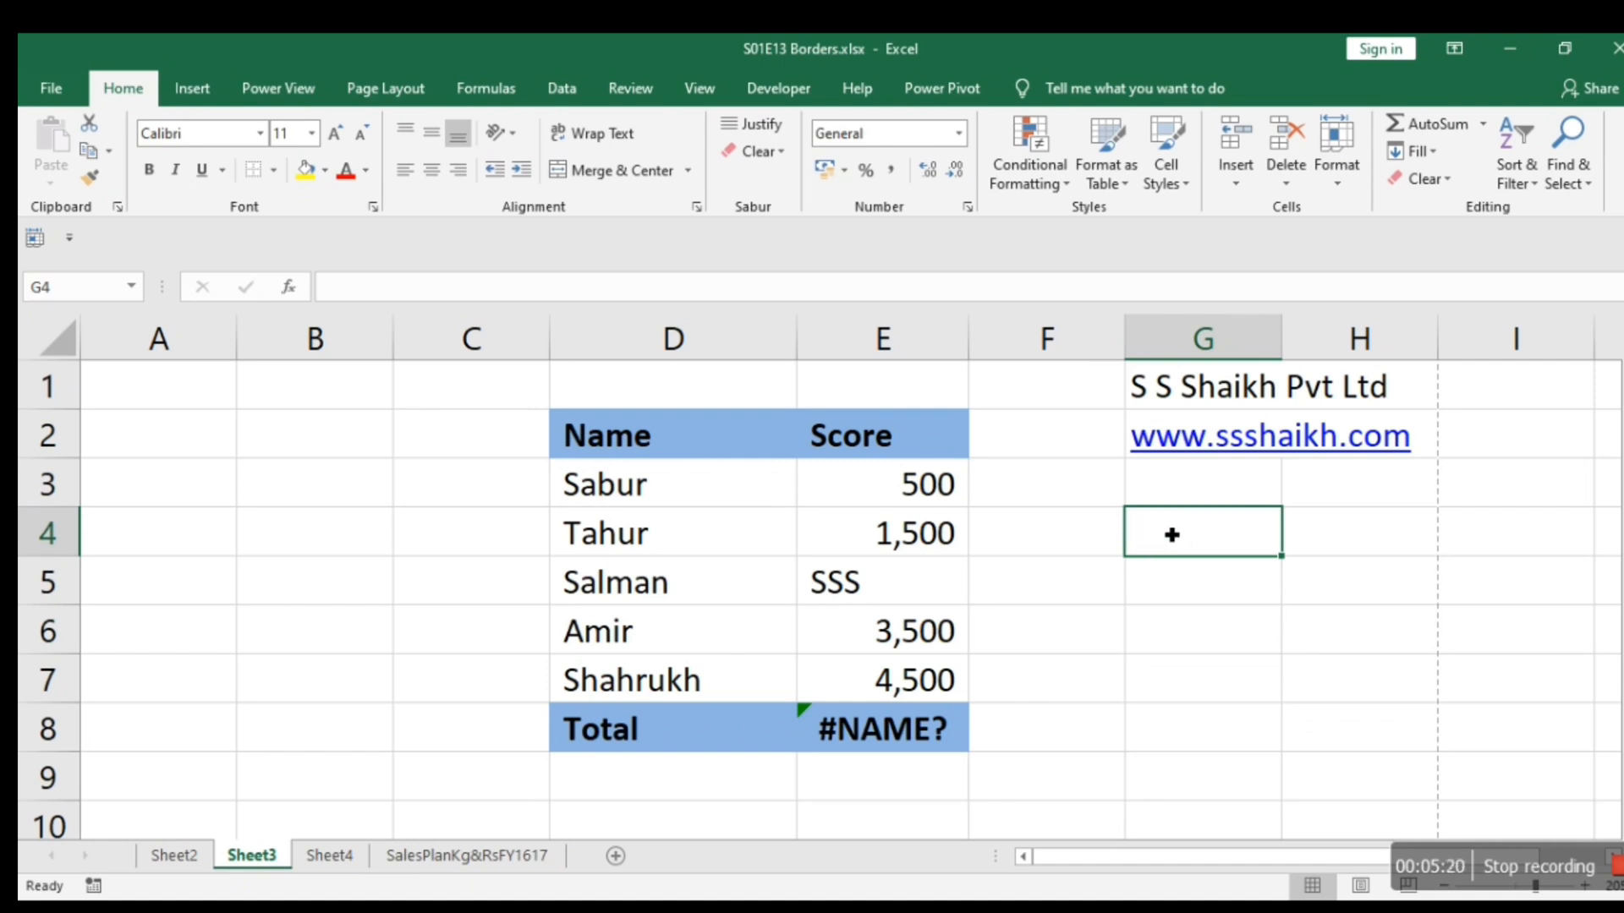
right_click(1165, 530)
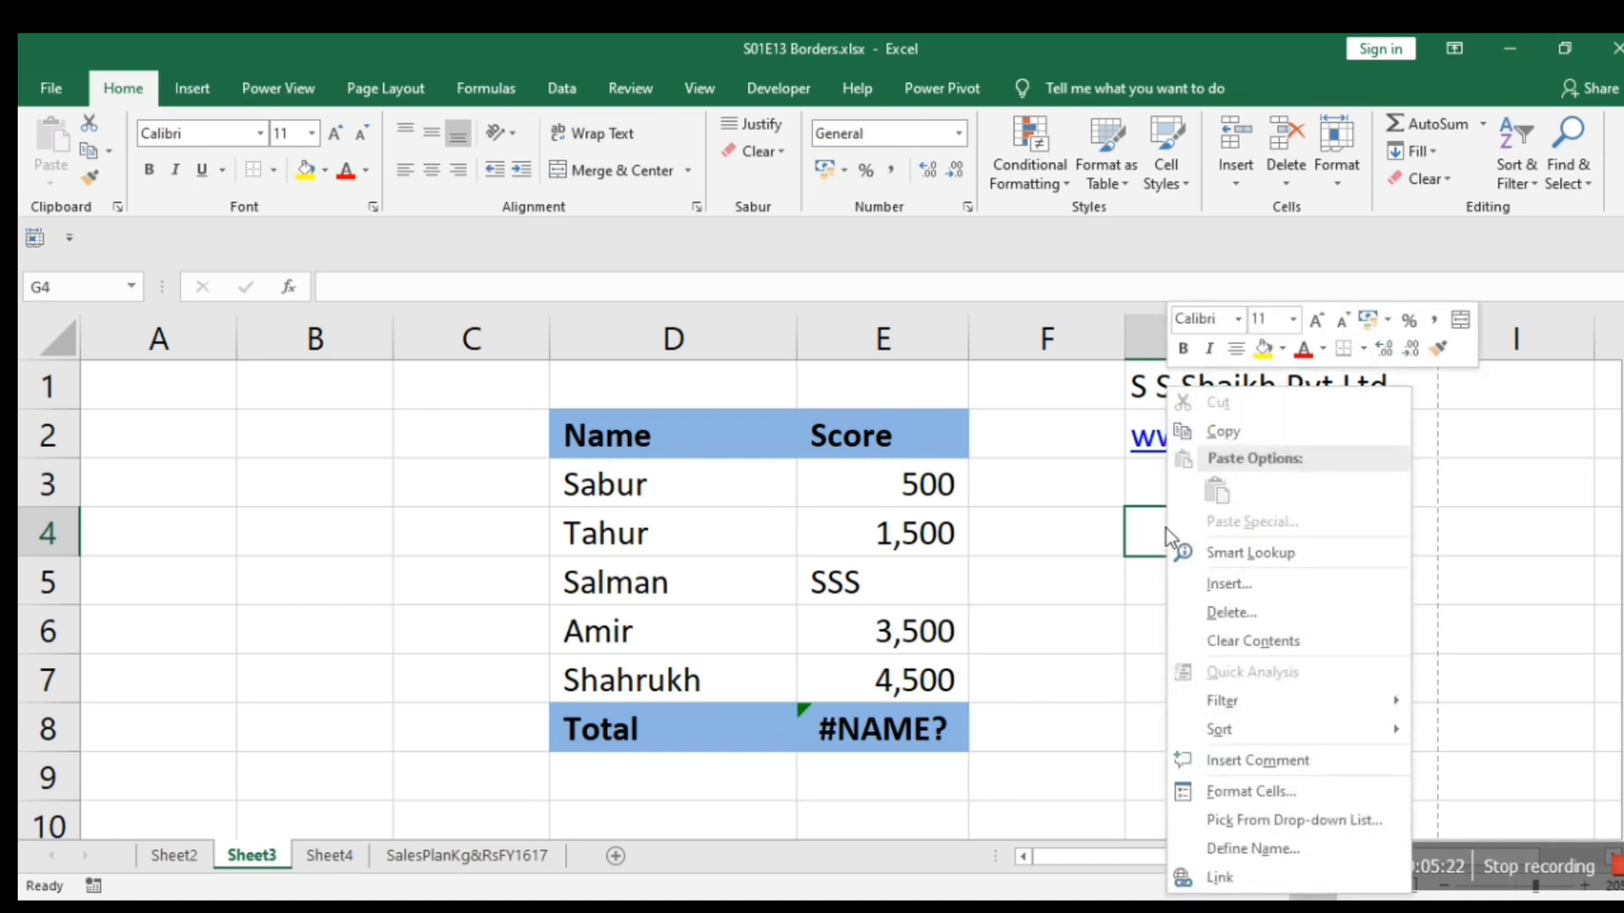
click(1222, 792)
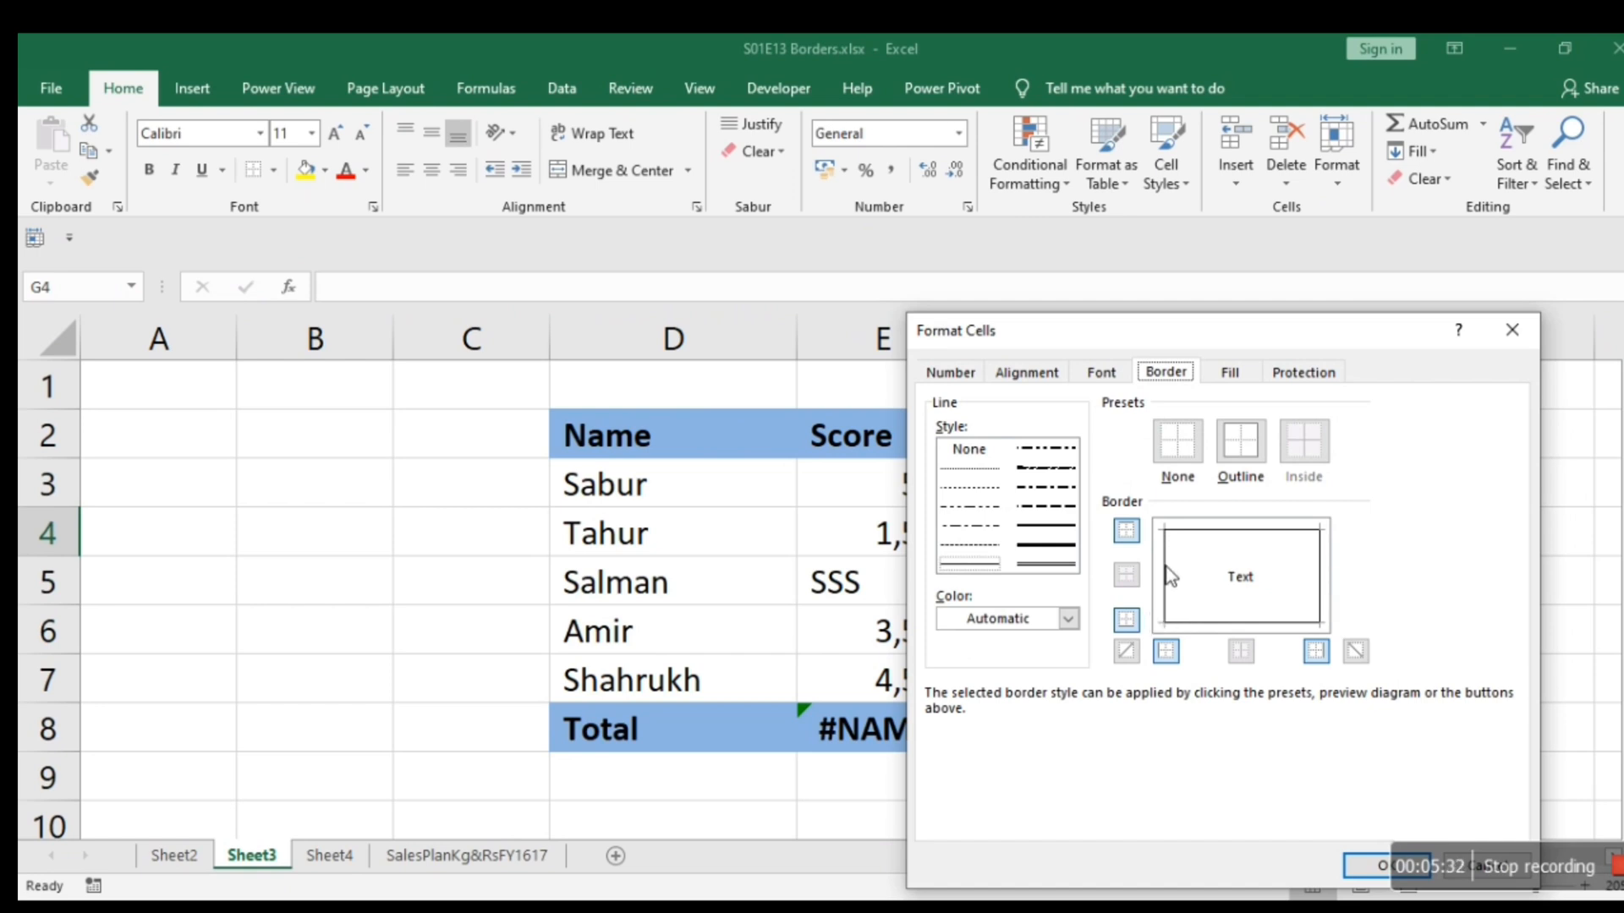
click(1165, 575)
click(1169, 577)
click(1170, 653)
click(1053, 550)
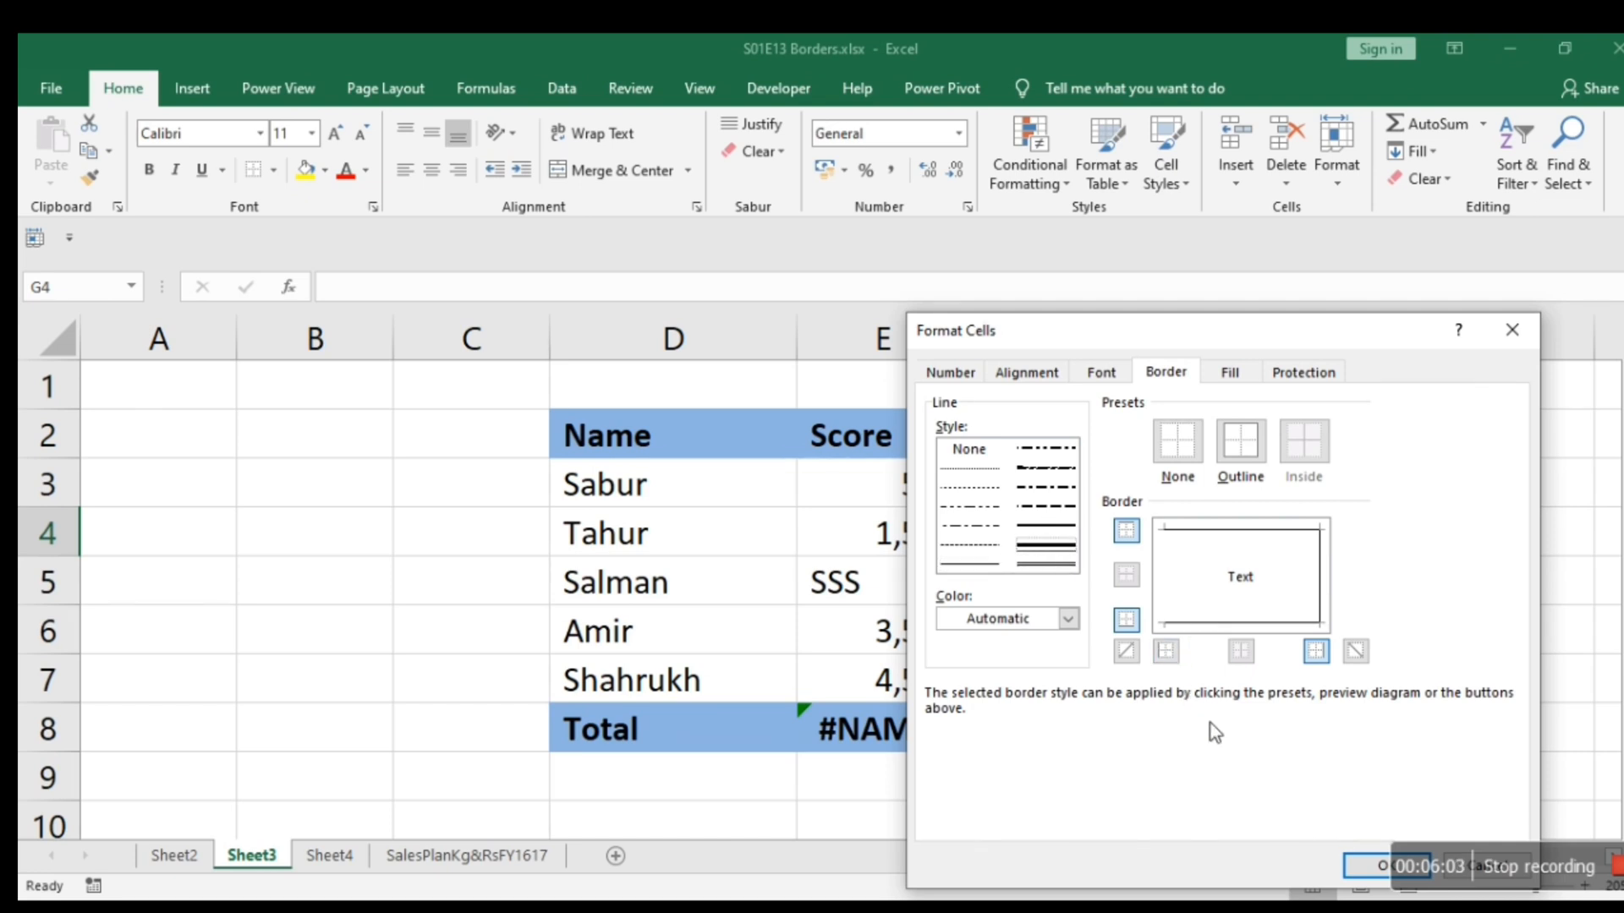
click(1351, 862)
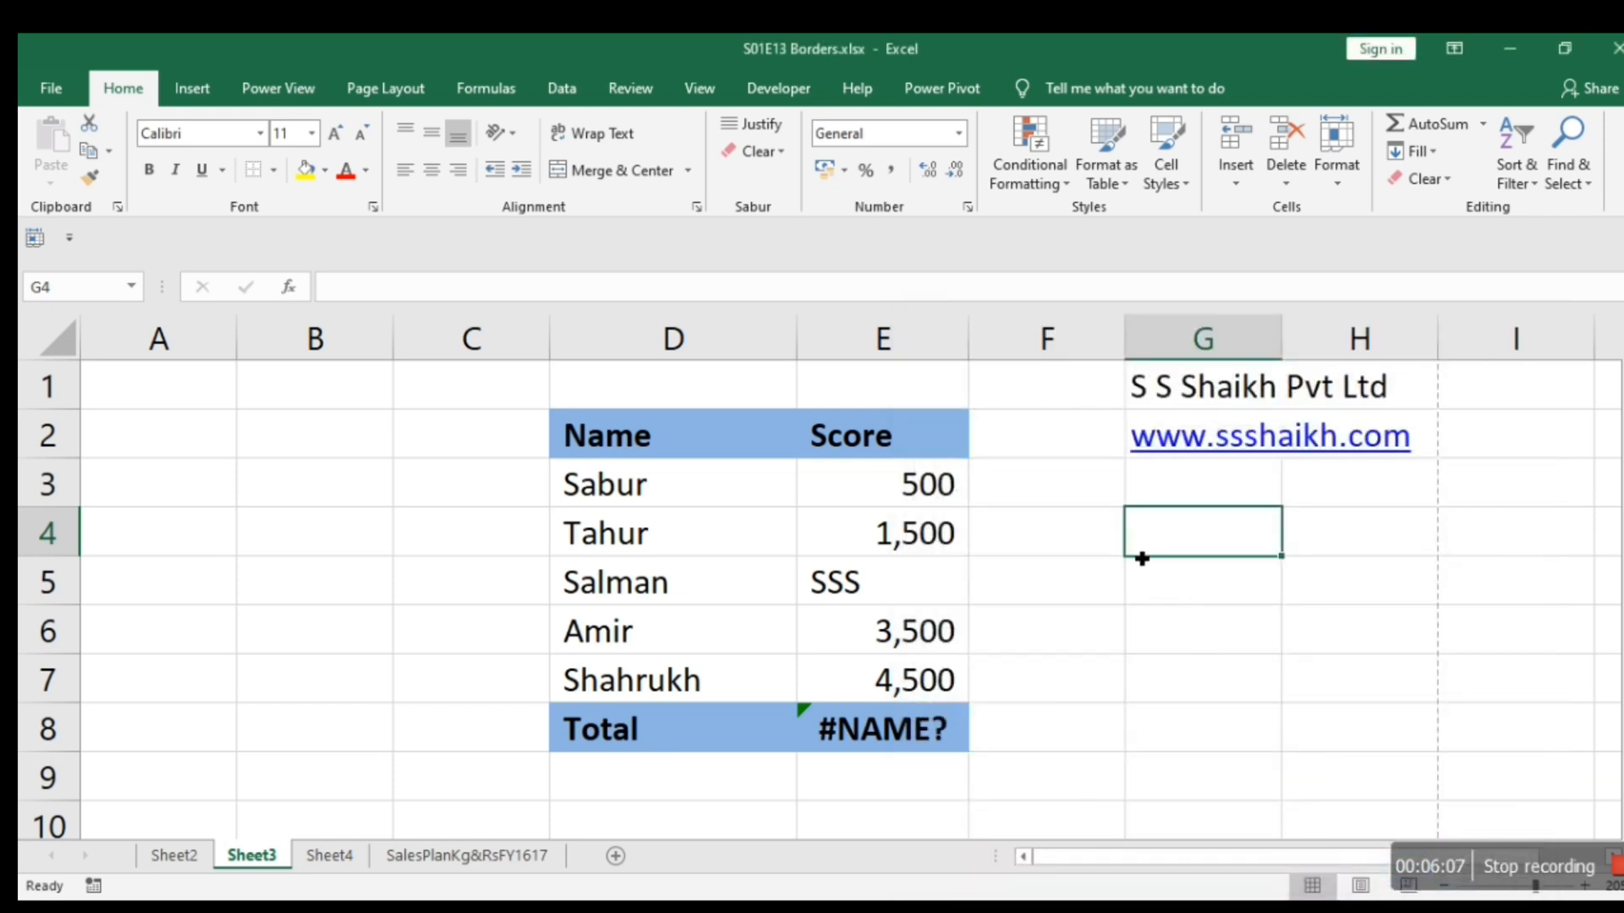
key(Down)
key(Down)
key(Down)
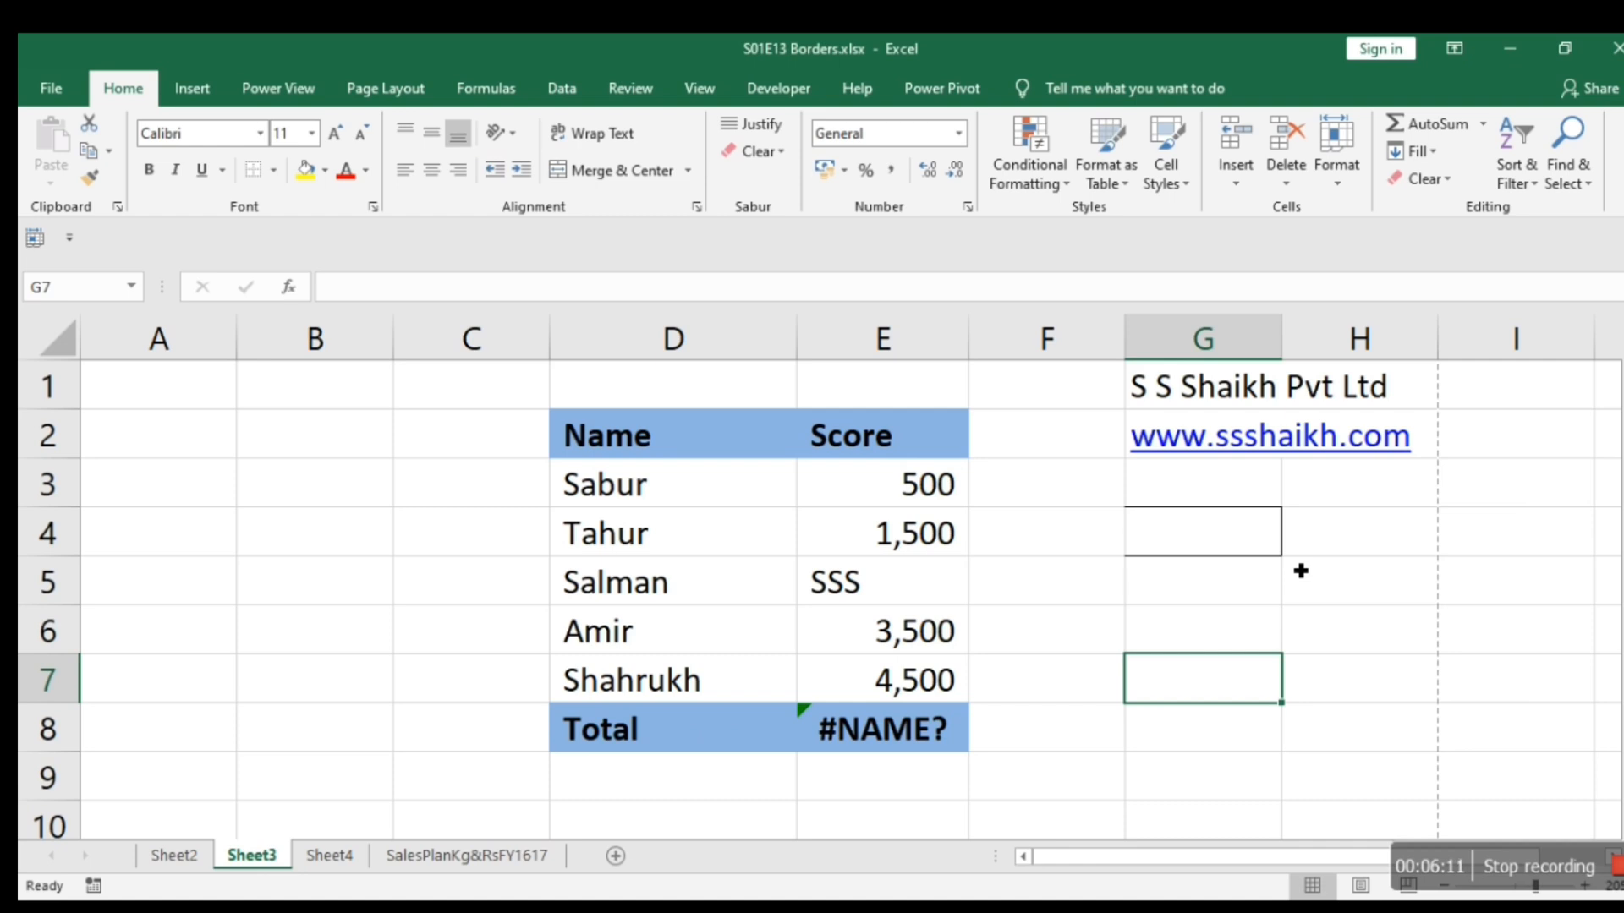
Restyle the top, right and bottom borders of cell G4 with the thick solid line in the automatic color.
key(Up)
key(Up)
key(Up)
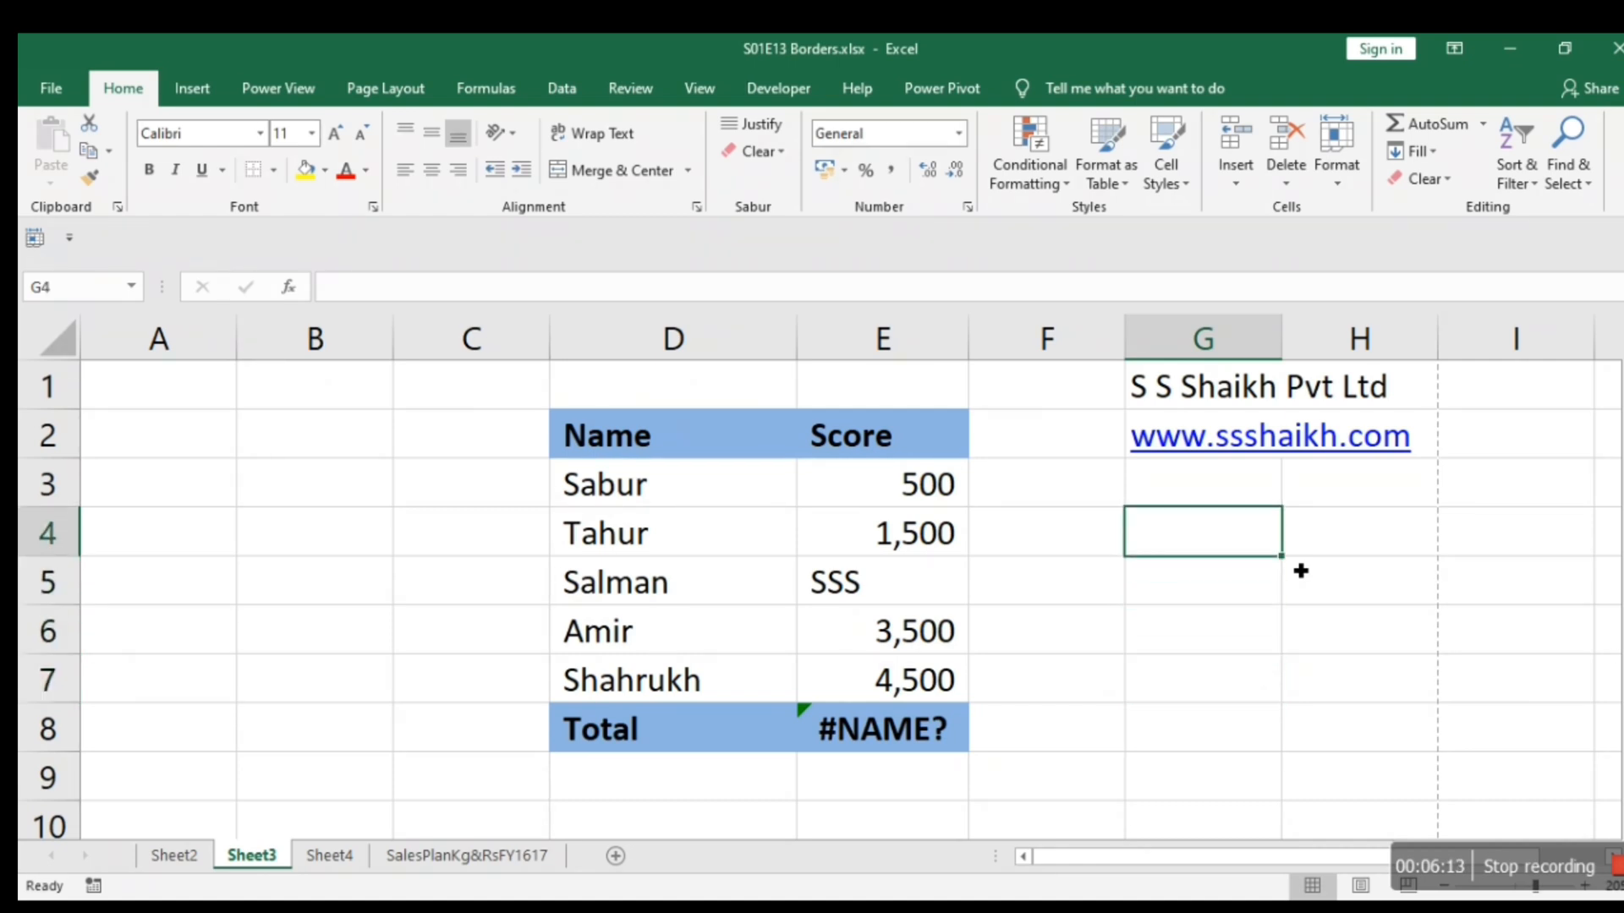
right_click(1216, 530)
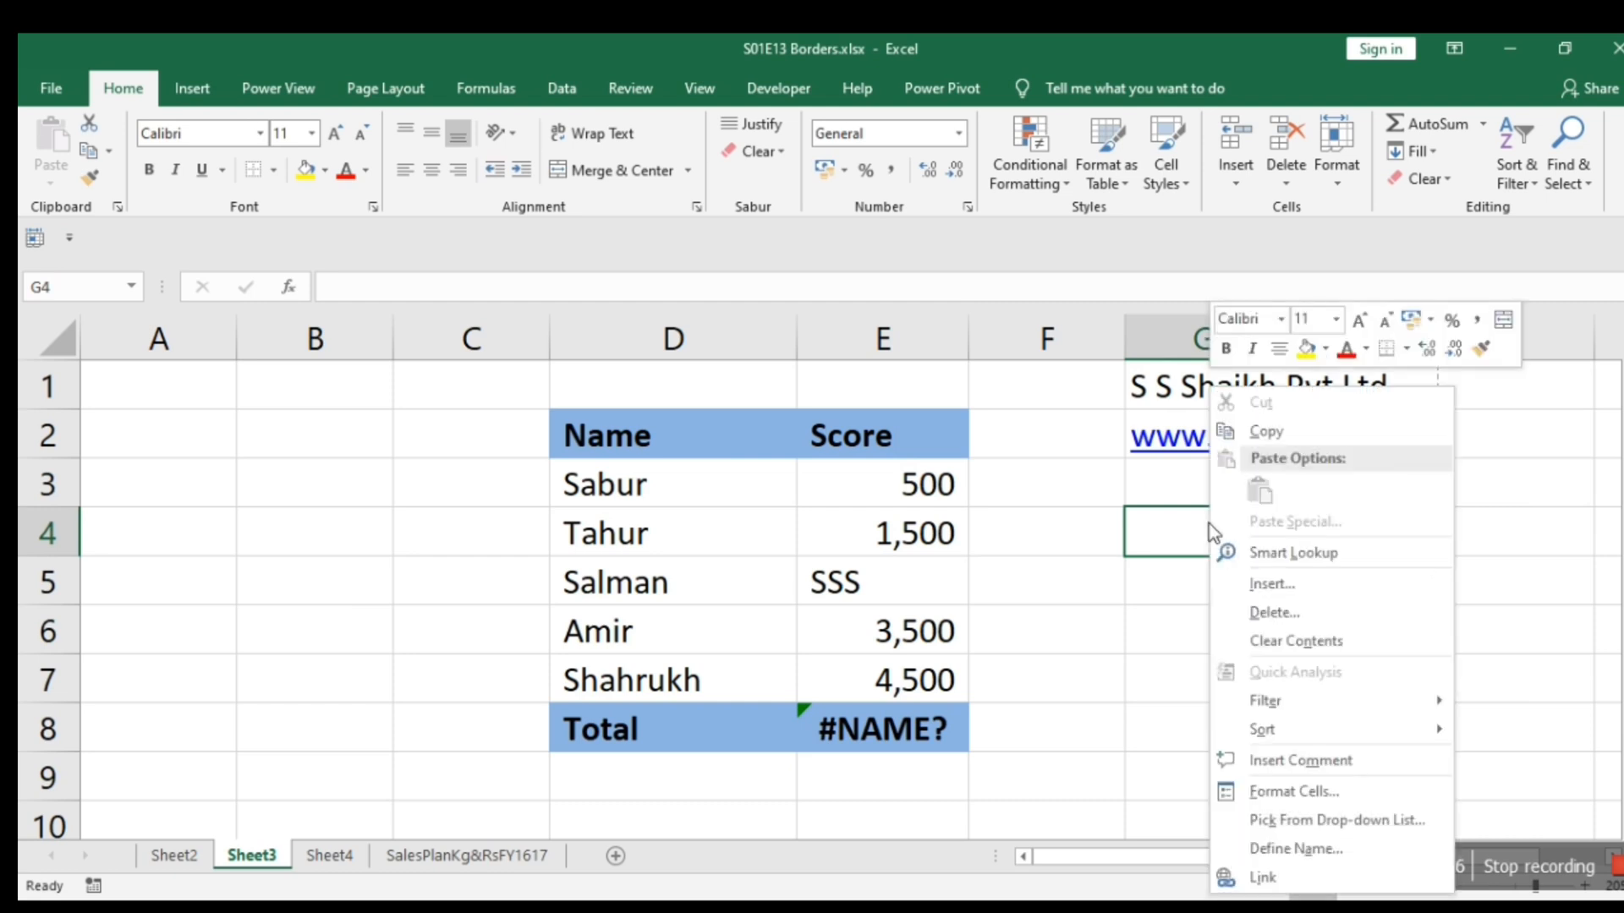
click(1266, 791)
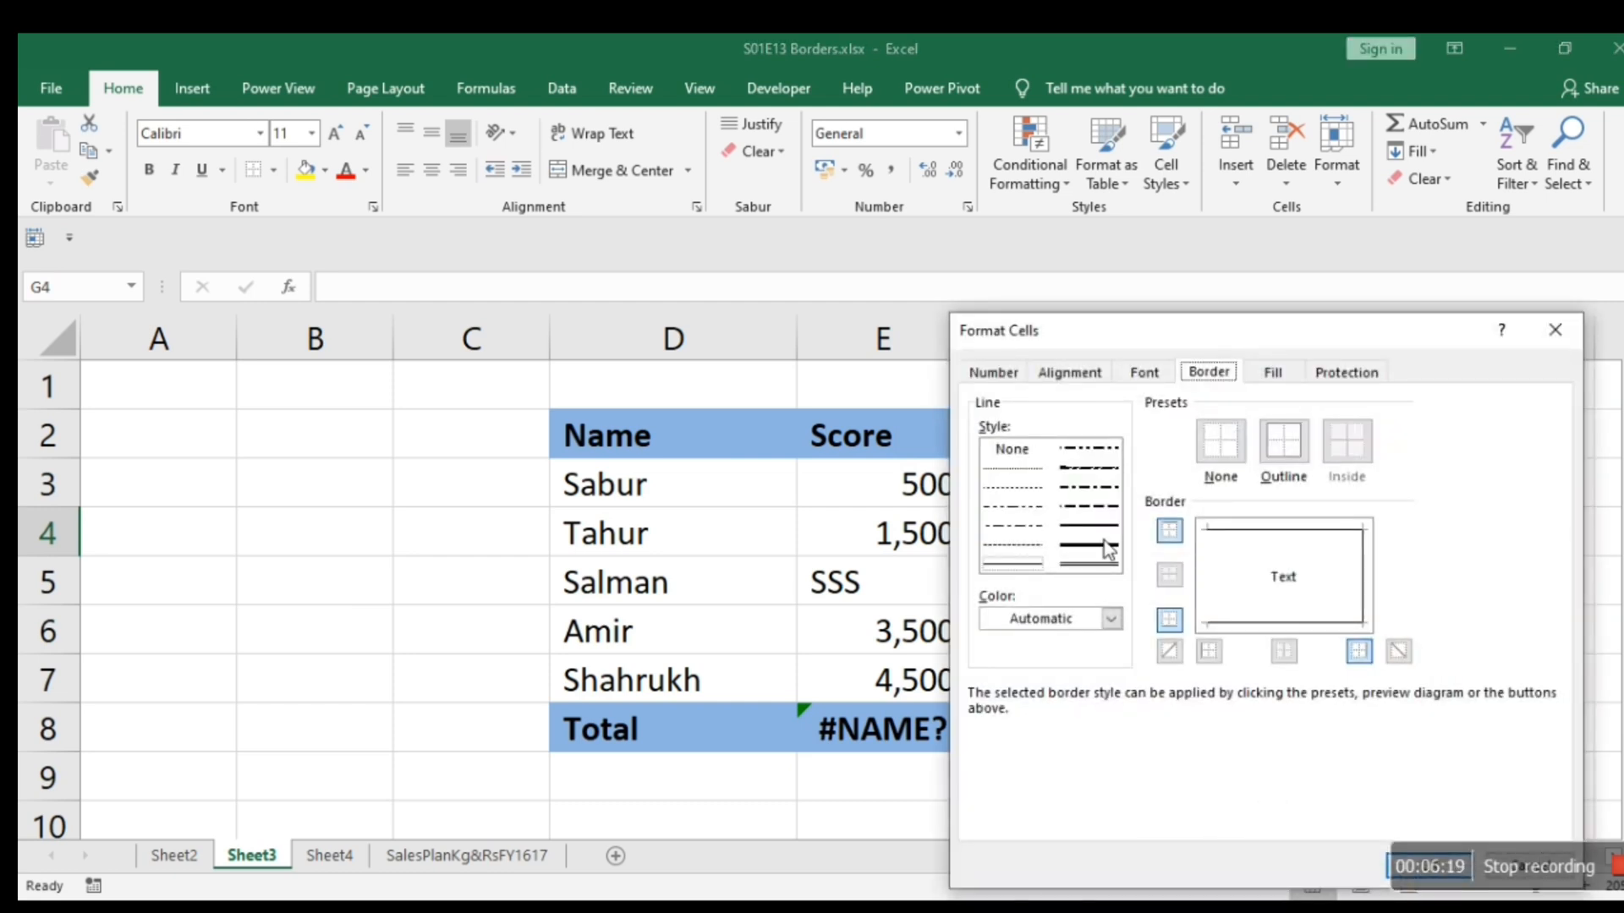
click(1104, 546)
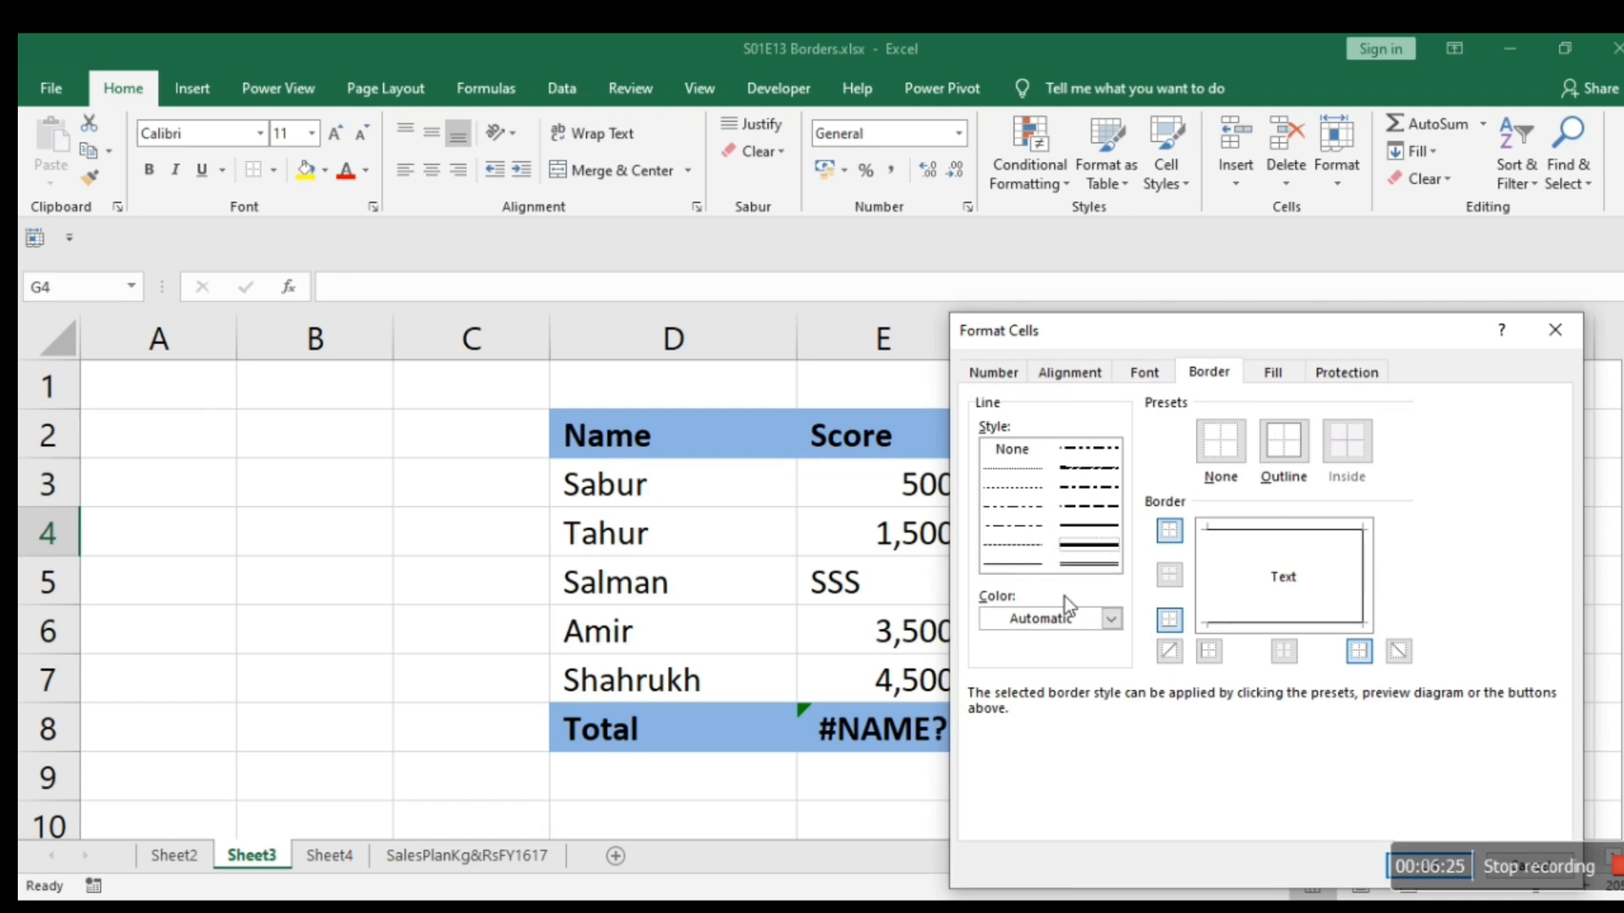
click(1086, 555)
click(1263, 533)
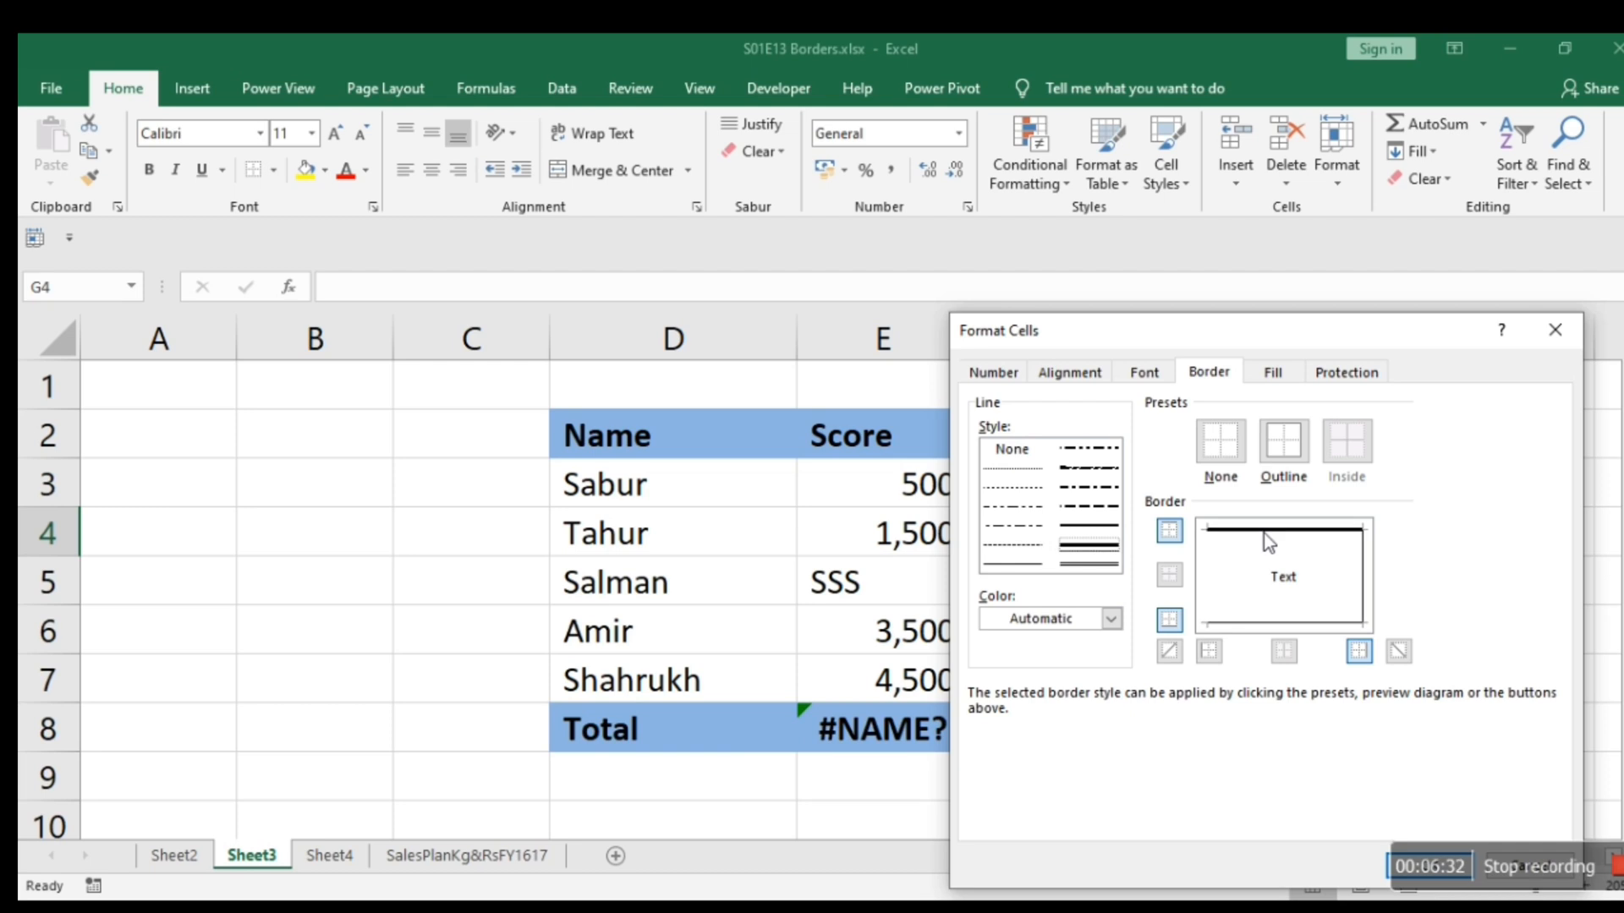
click(1363, 573)
click(1300, 624)
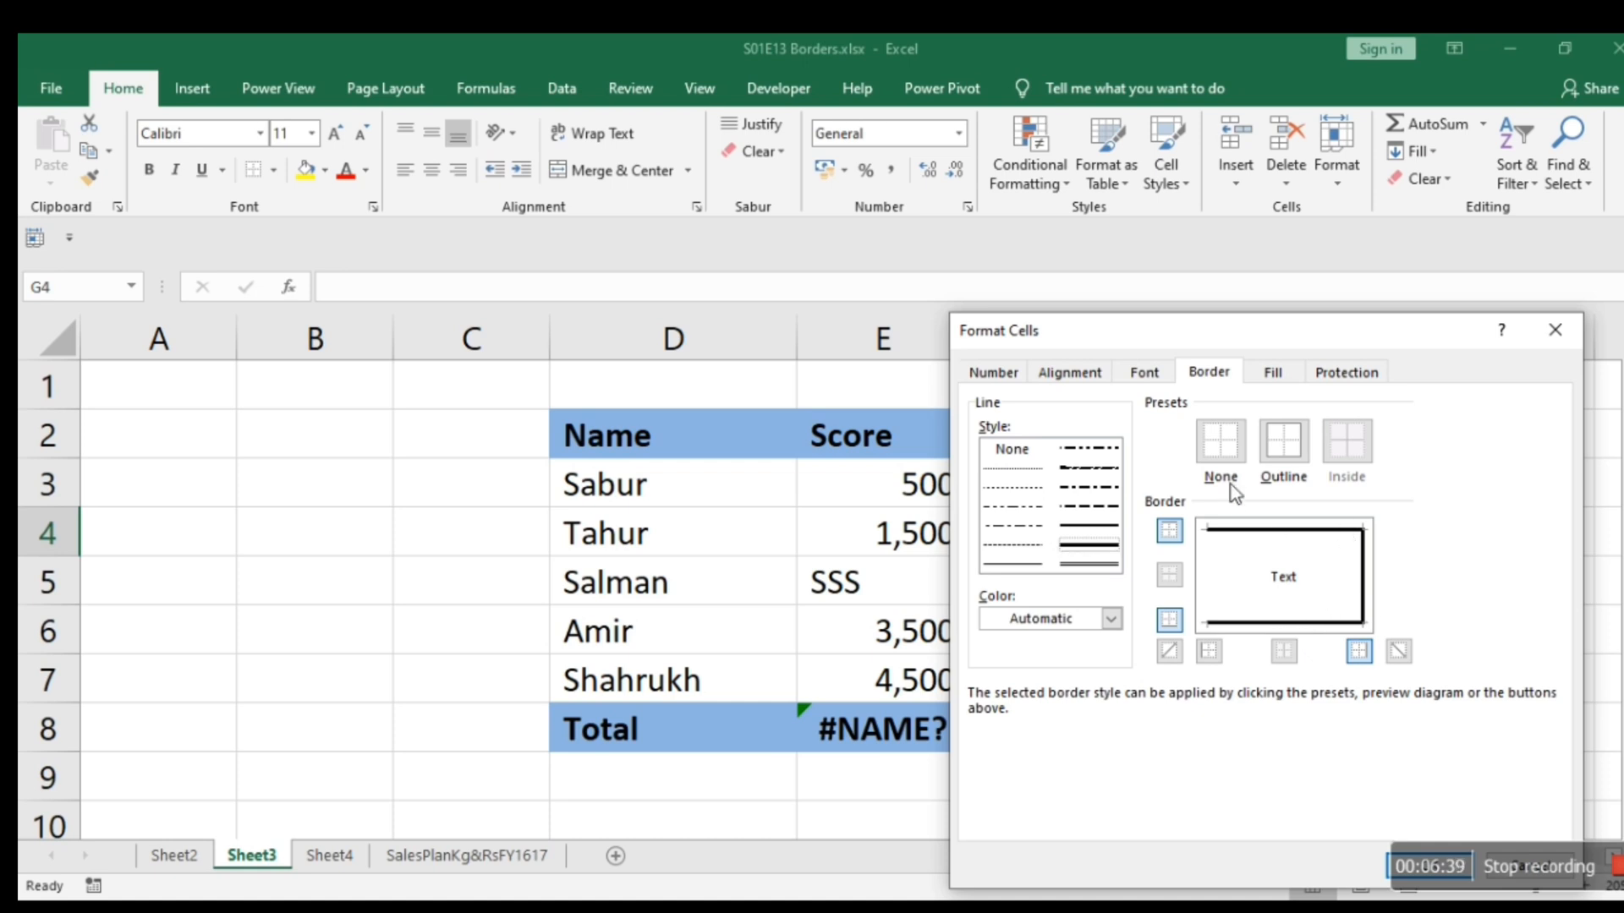
Clear the borders of cell G4 and replace them with a thick solid outline that leaves out the left side.
click(1226, 450)
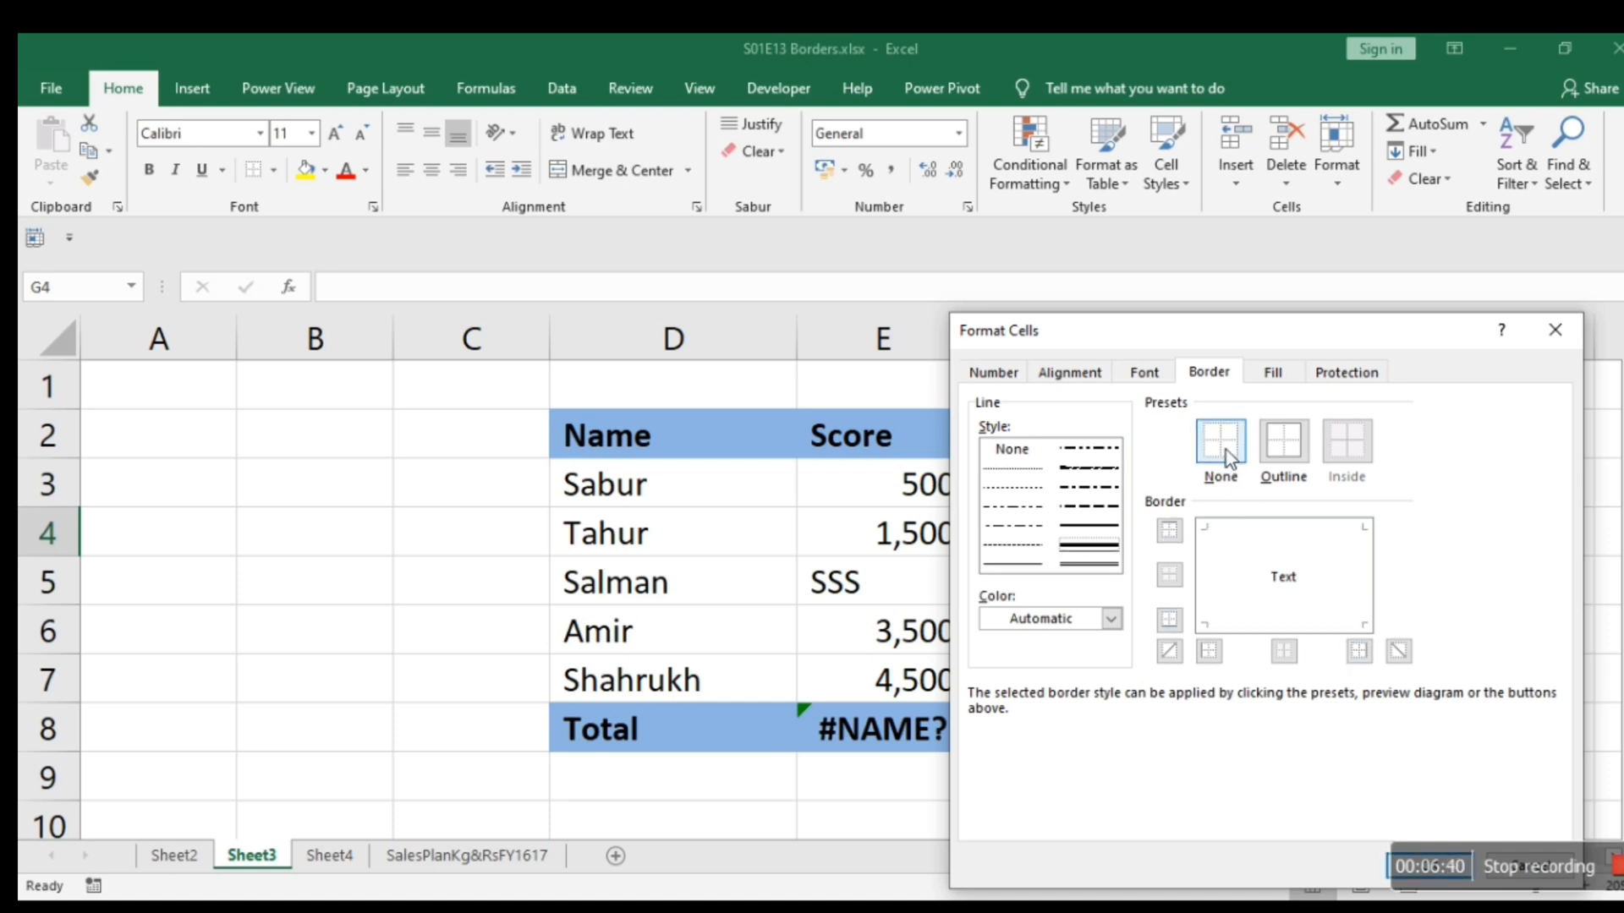
click(1093, 549)
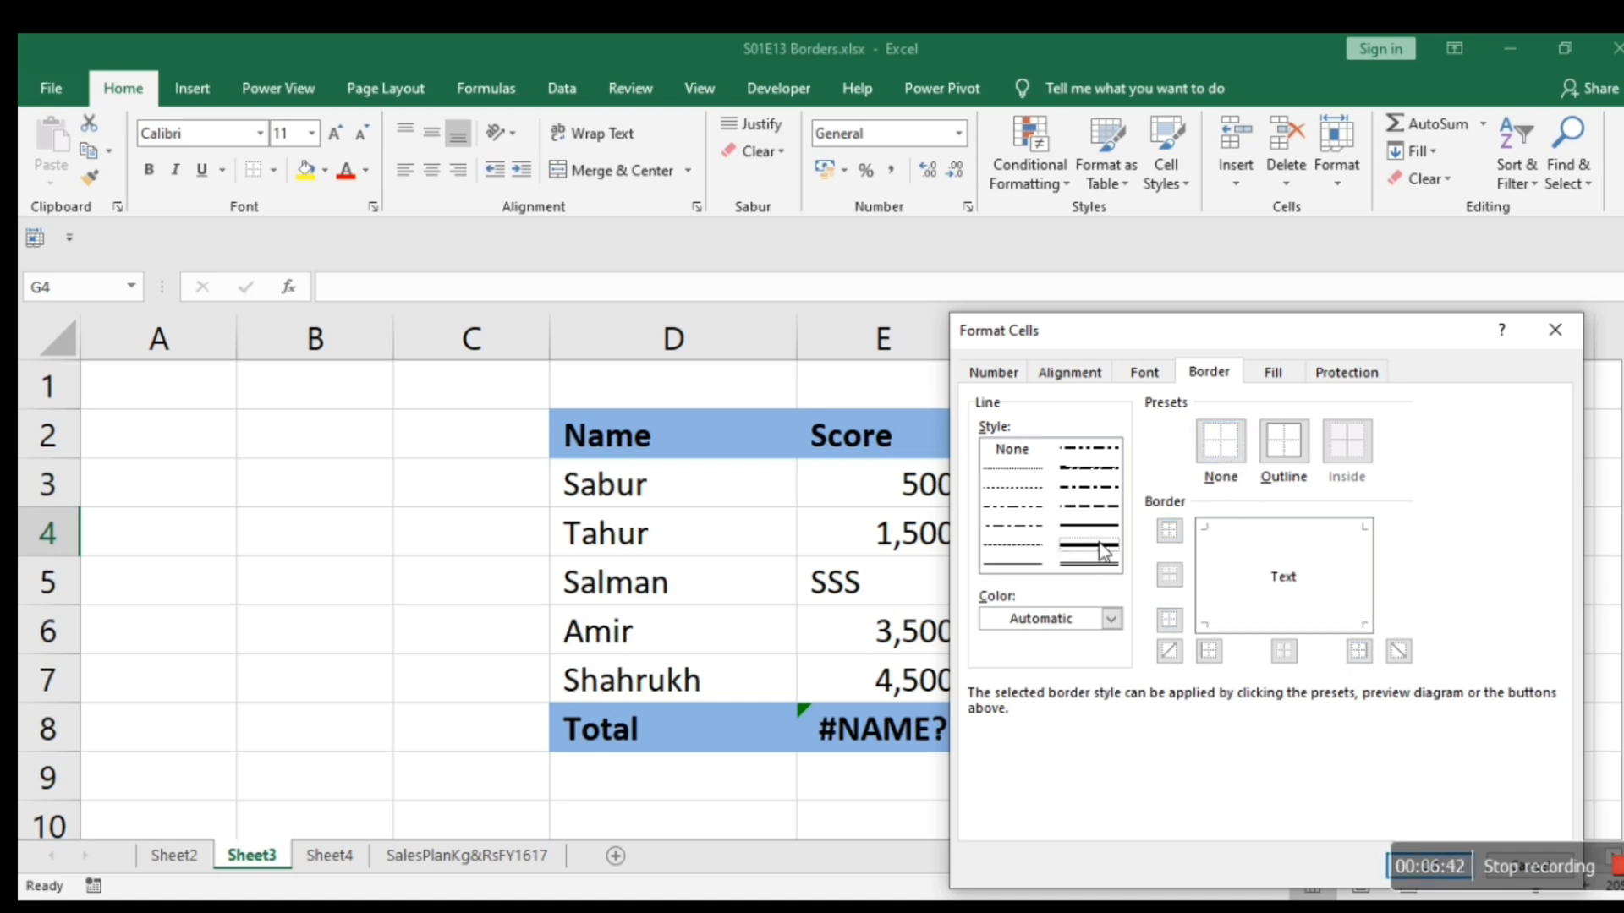
click(1287, 448)
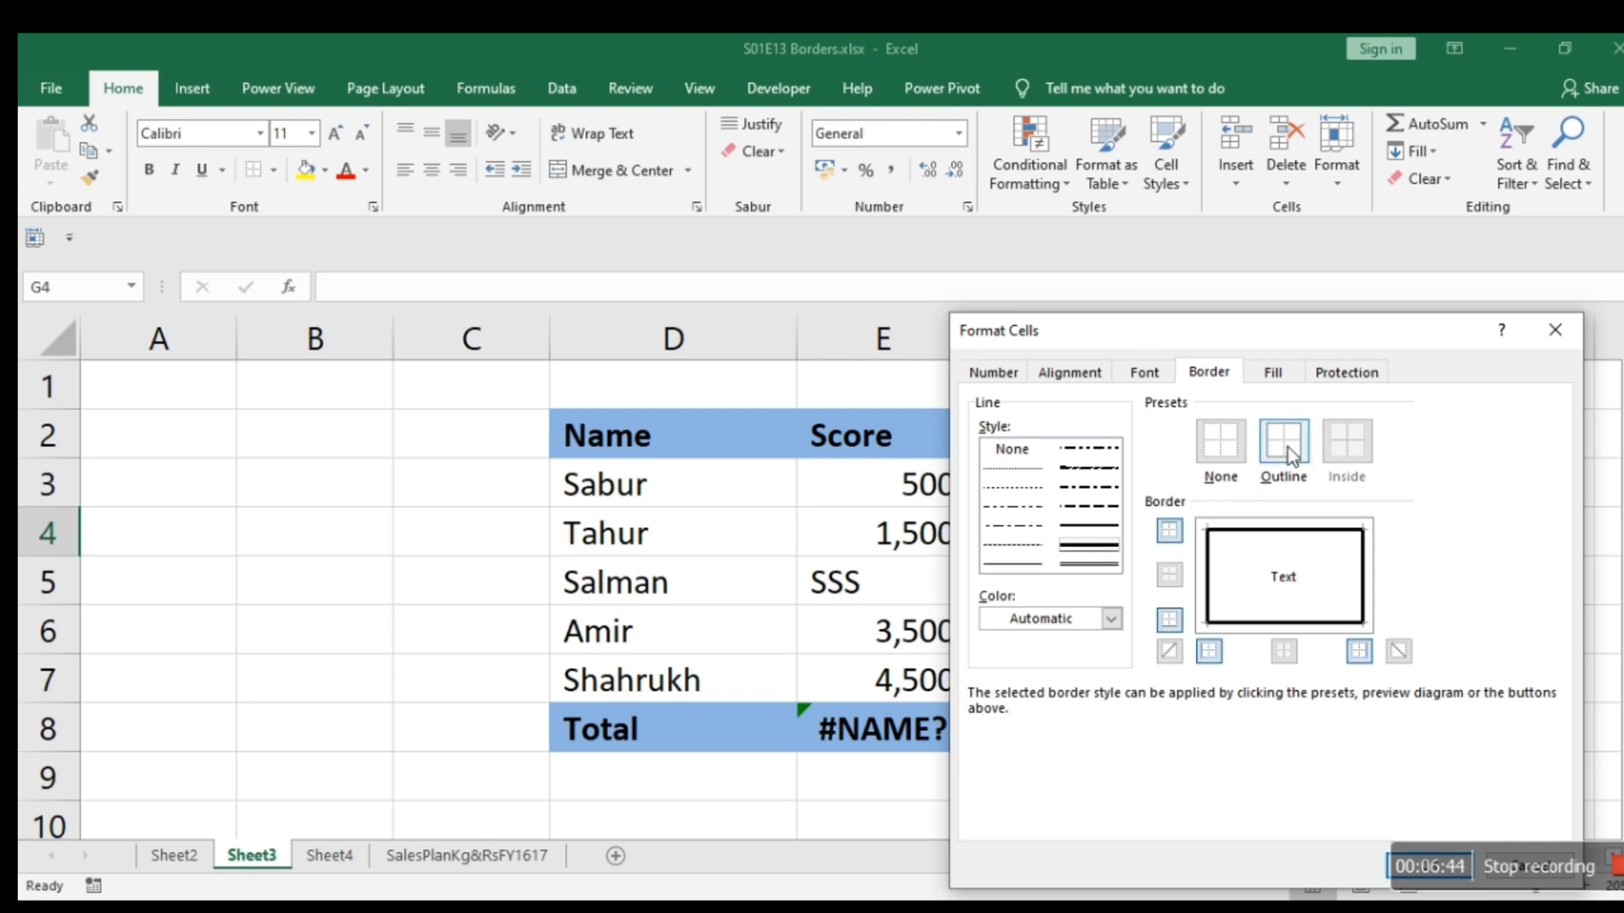
click(1211, 567)
drag(1324, 341, 782, 286)
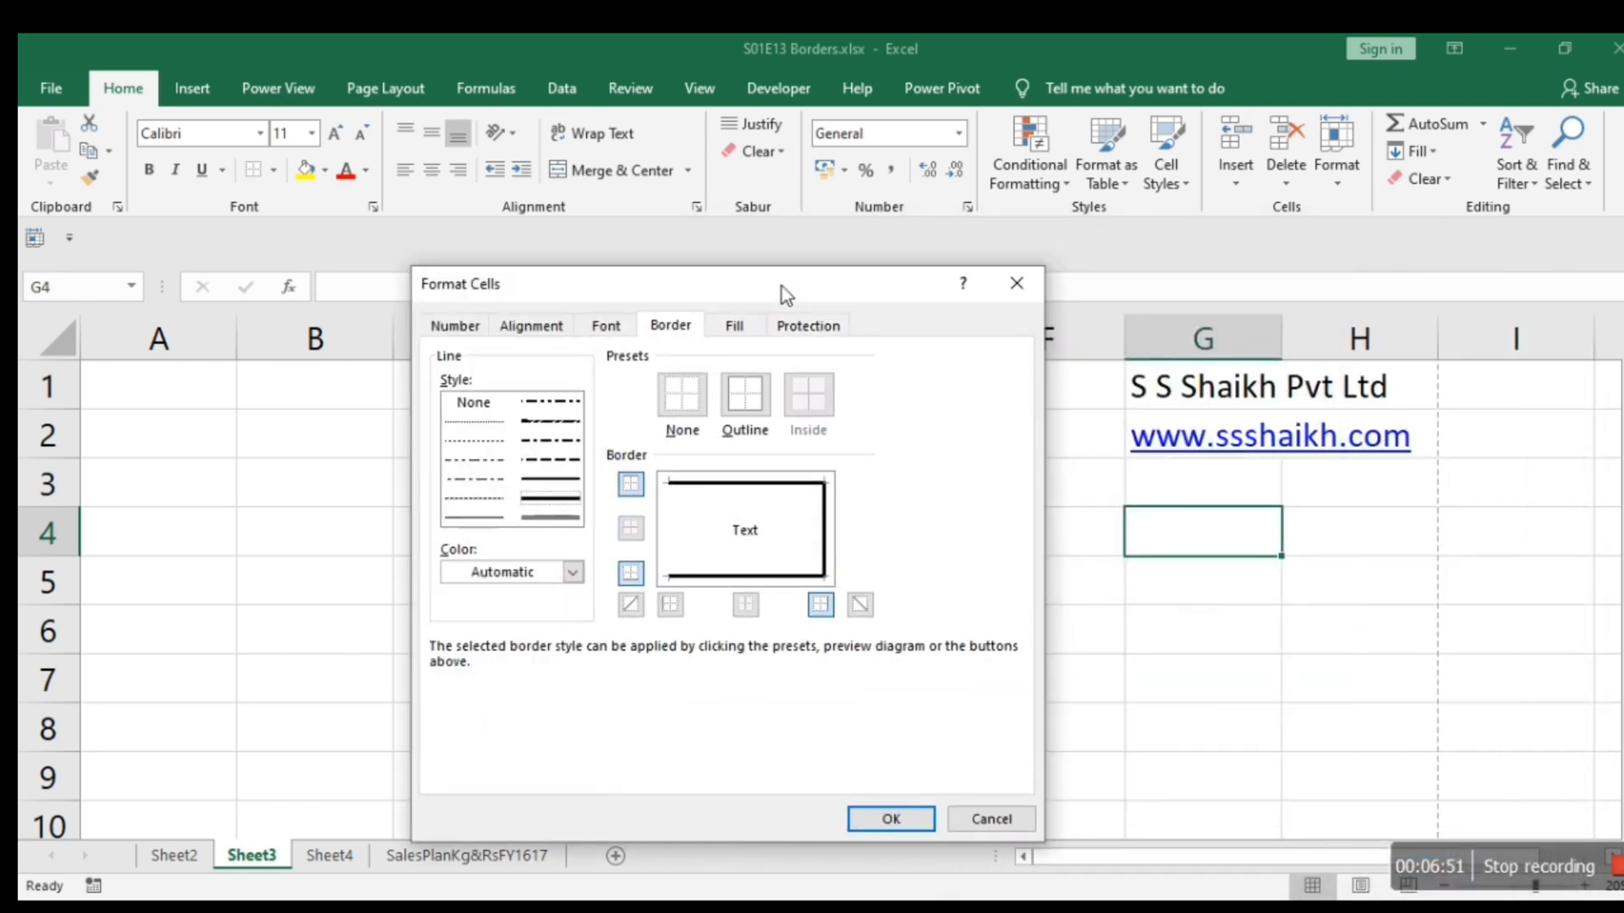
click(891, 818)
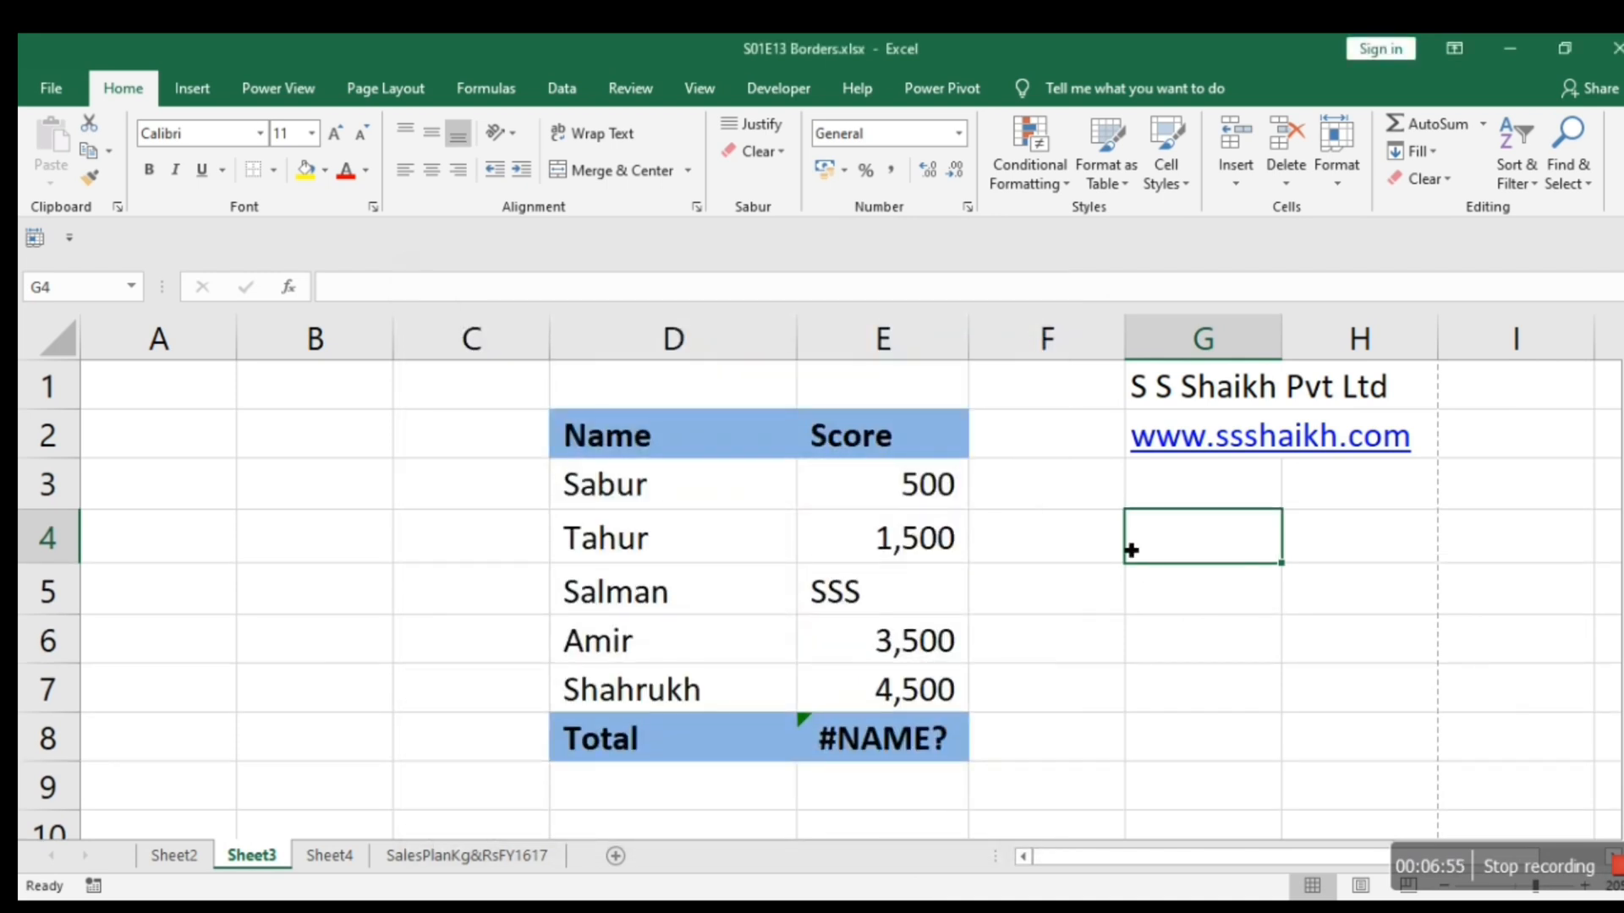
Inspect the thick borders of cell G4 in the print preview and on the sheet with another cell selected.
key(Down)
key(Down)
key(Down)
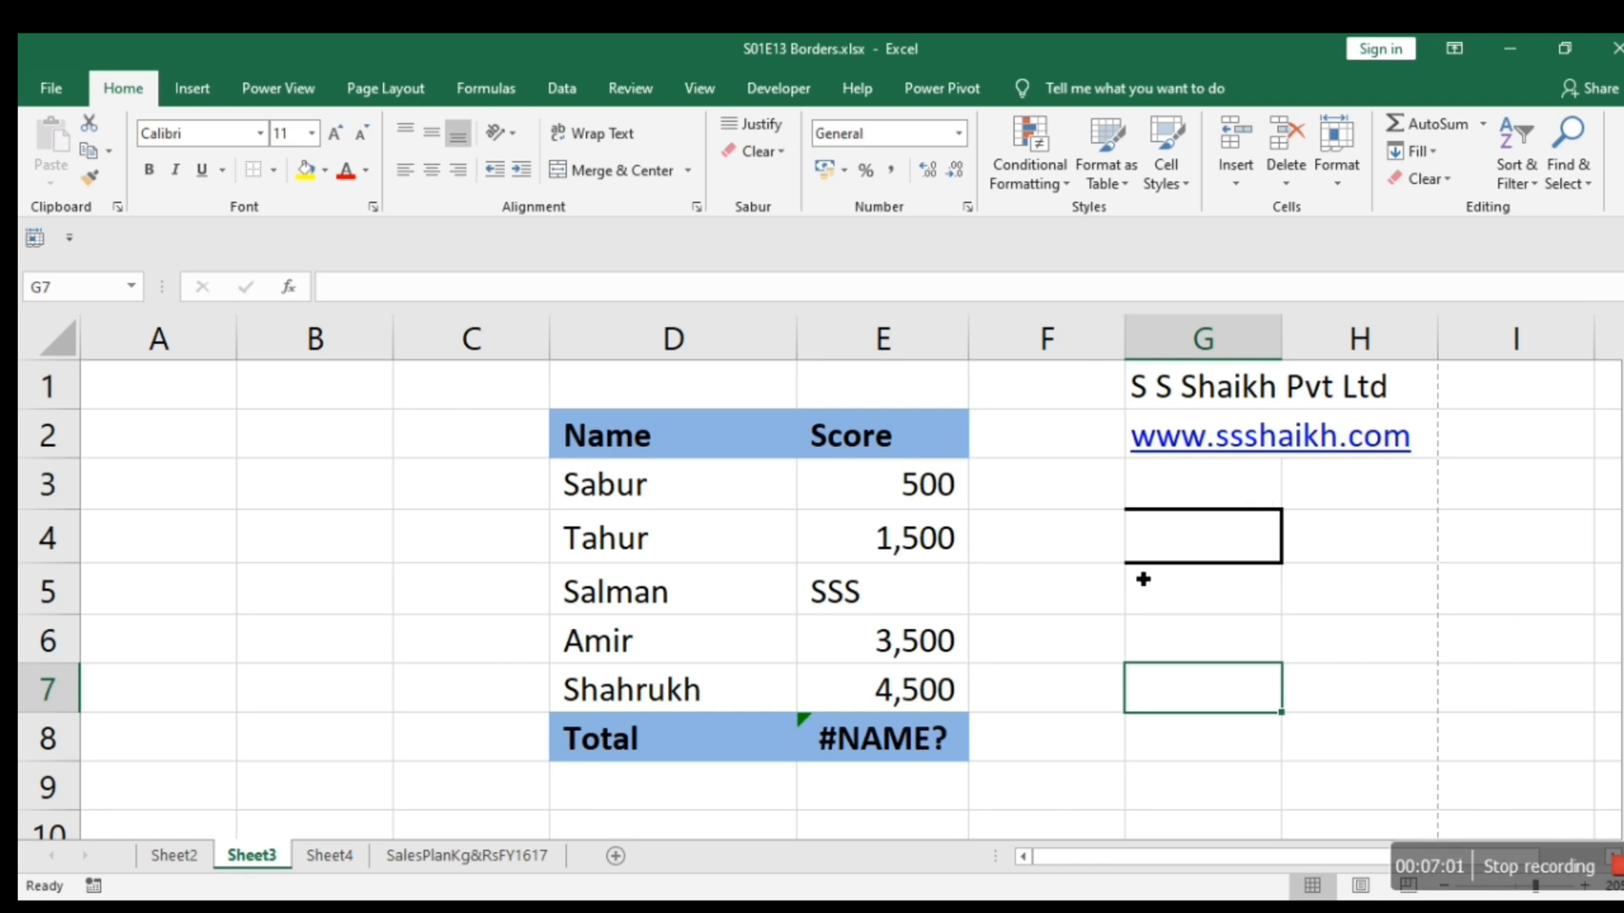
key(ctrl+p)
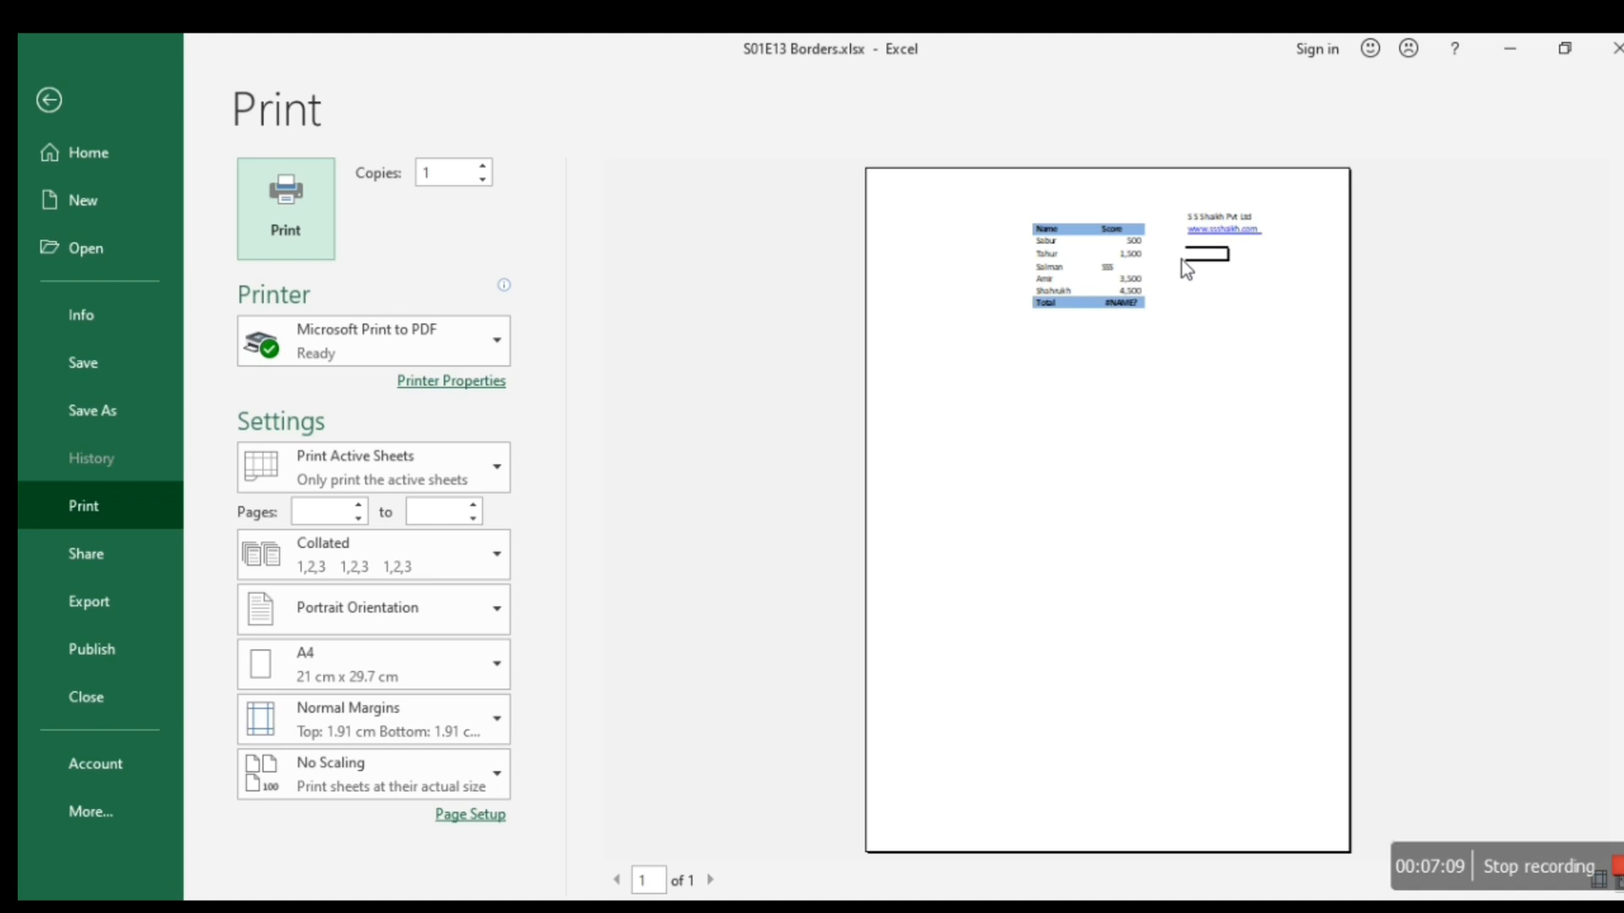
key(Escape)
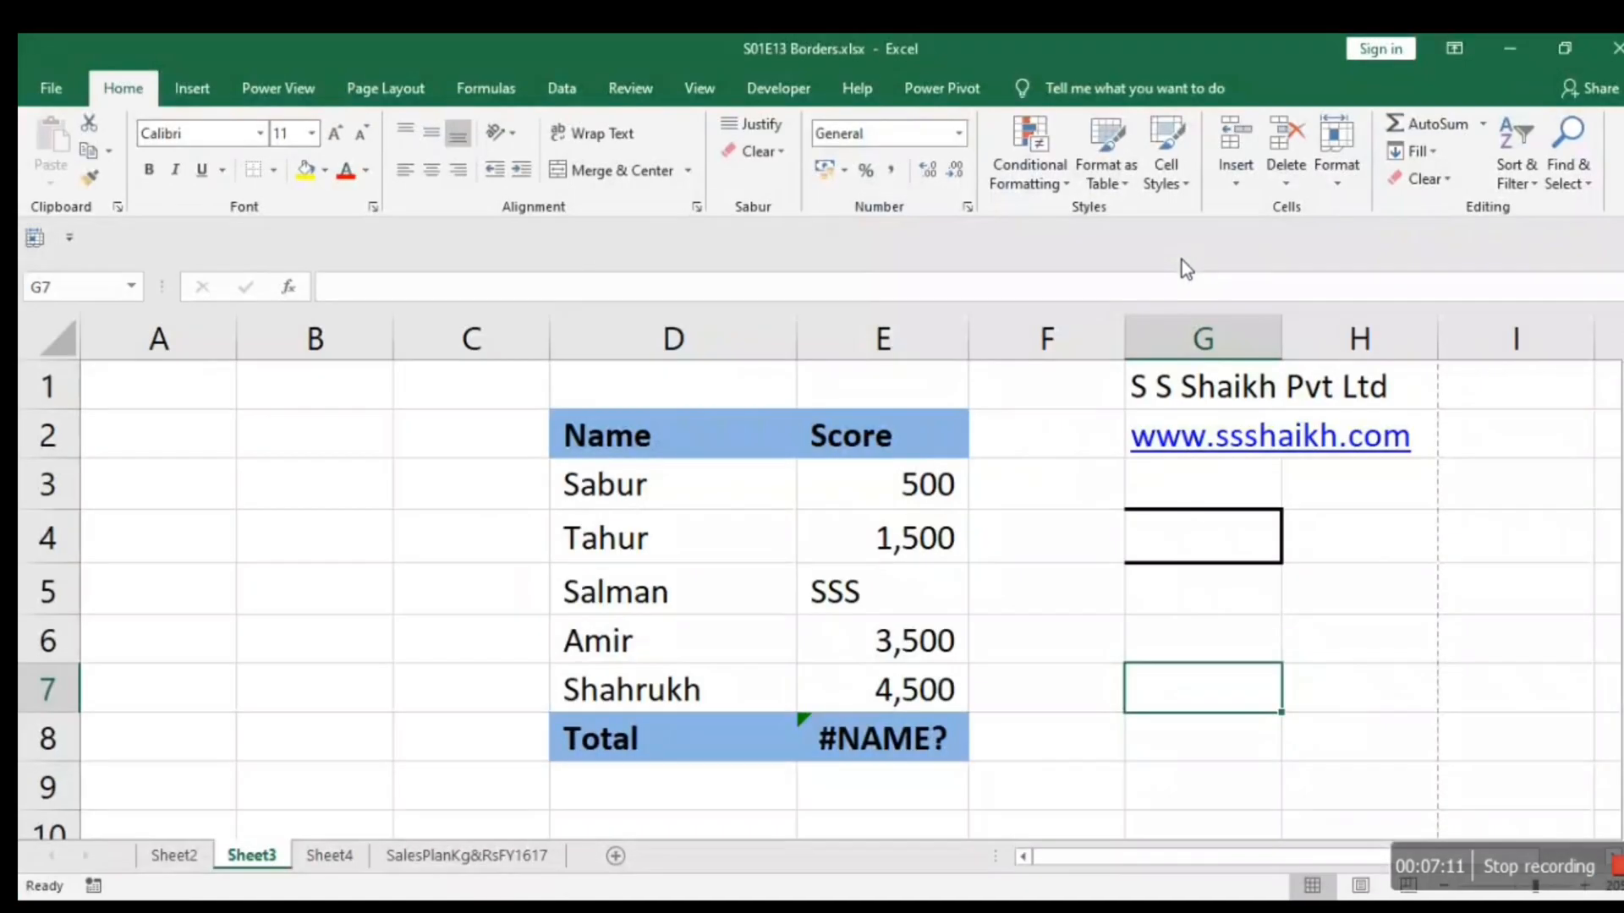
click(1229, 552)
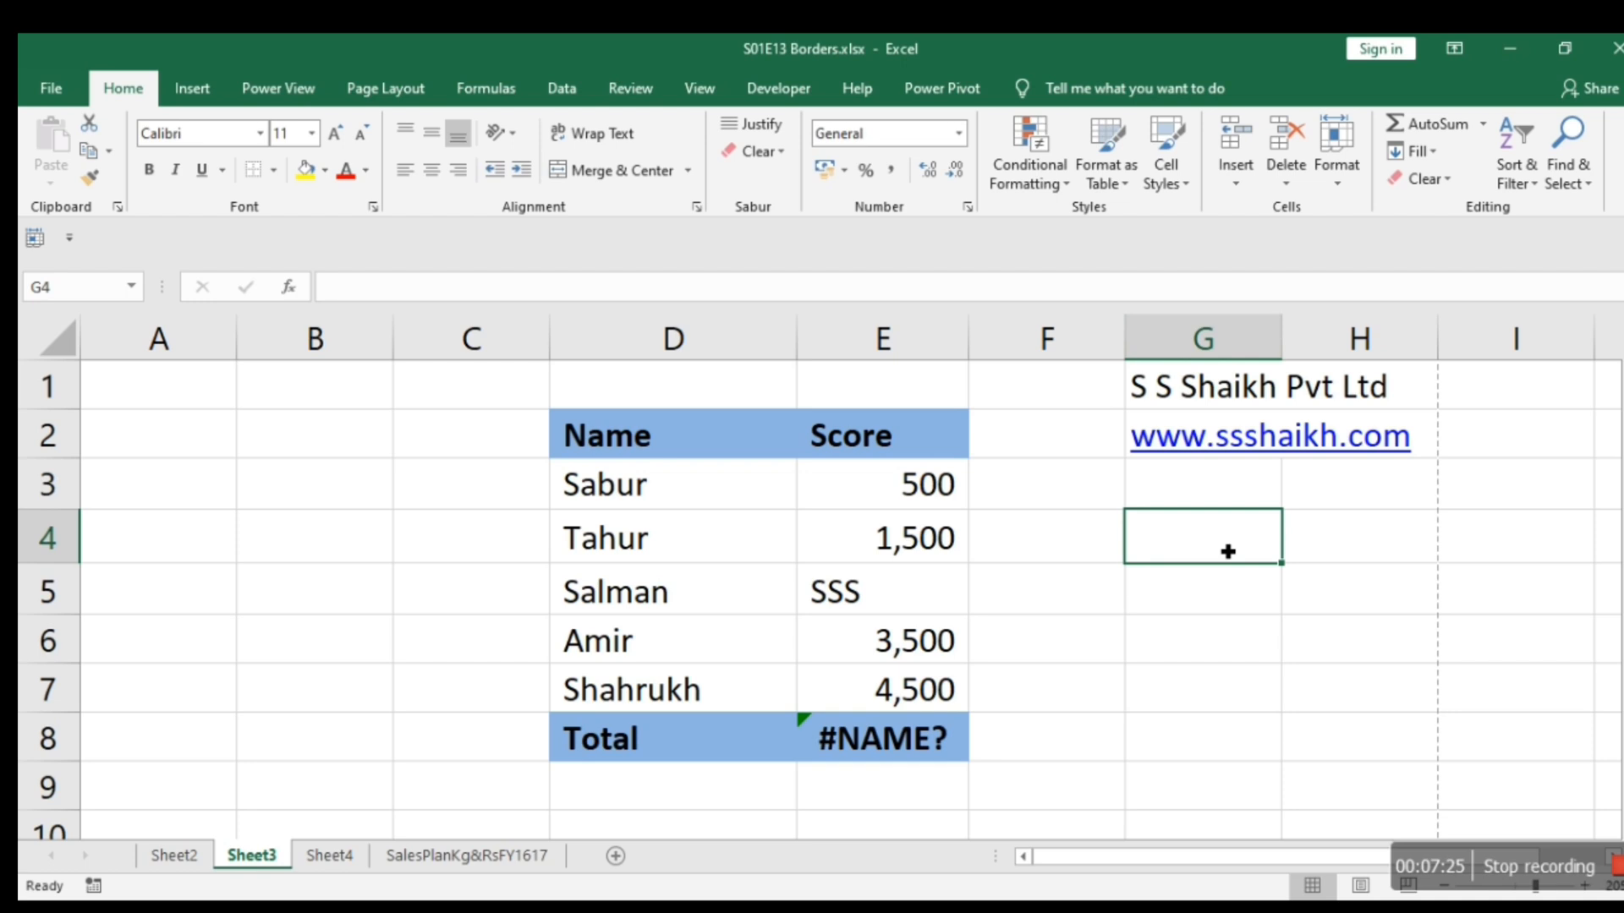
click(1230, 640)
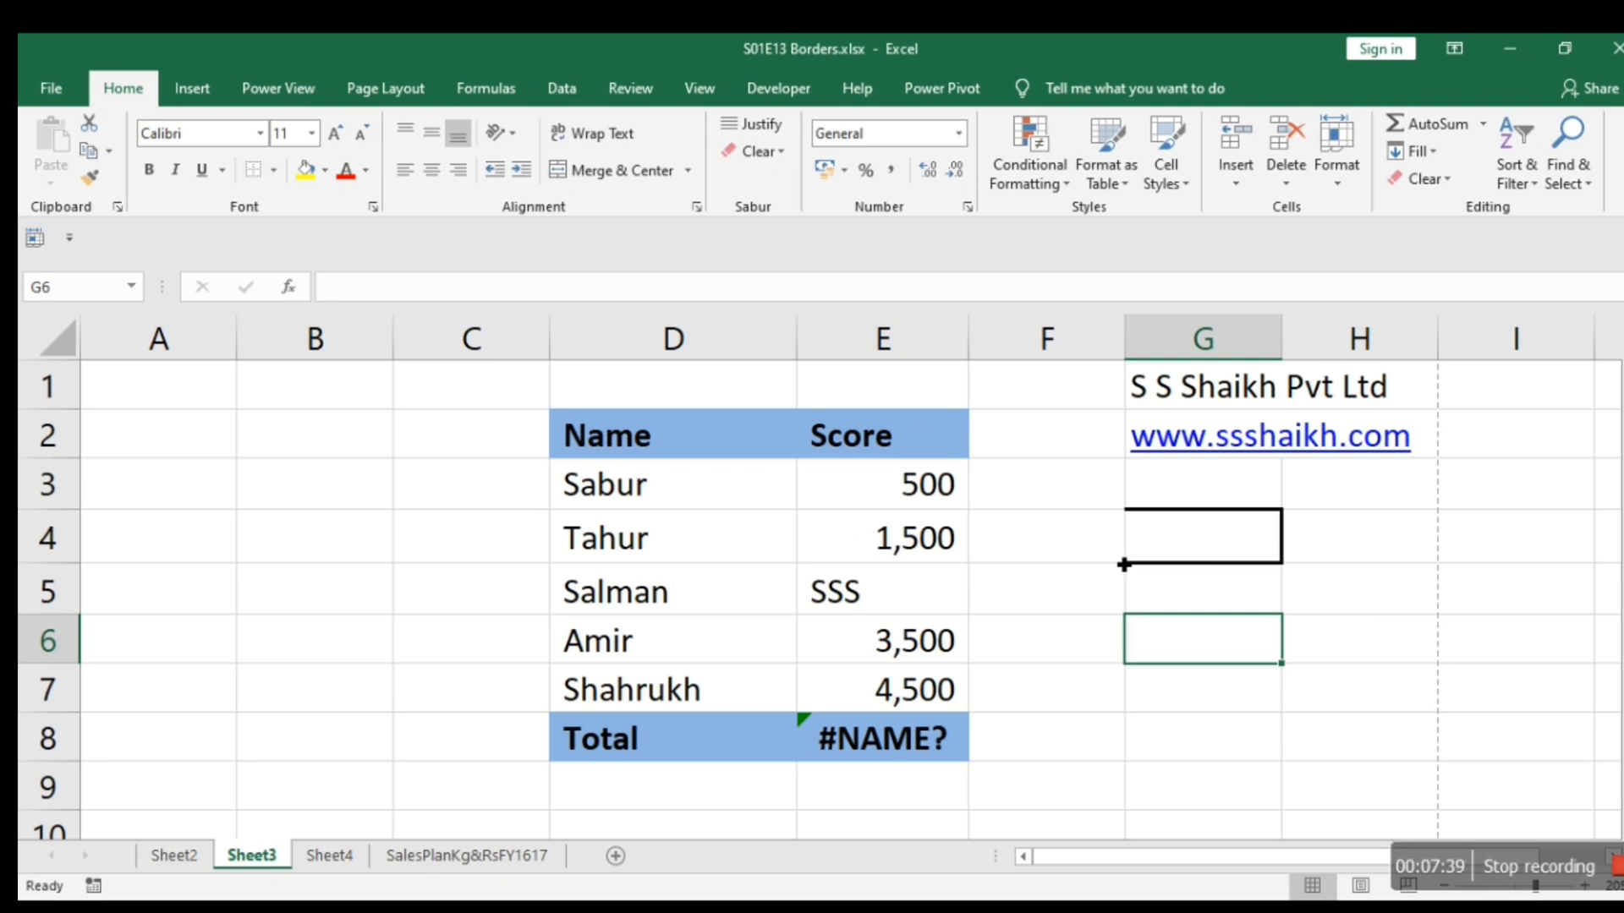
Remove the top border from cell G4 and select an empty cell below to check it.
click(1236, 550)
right_click(1236, 551)
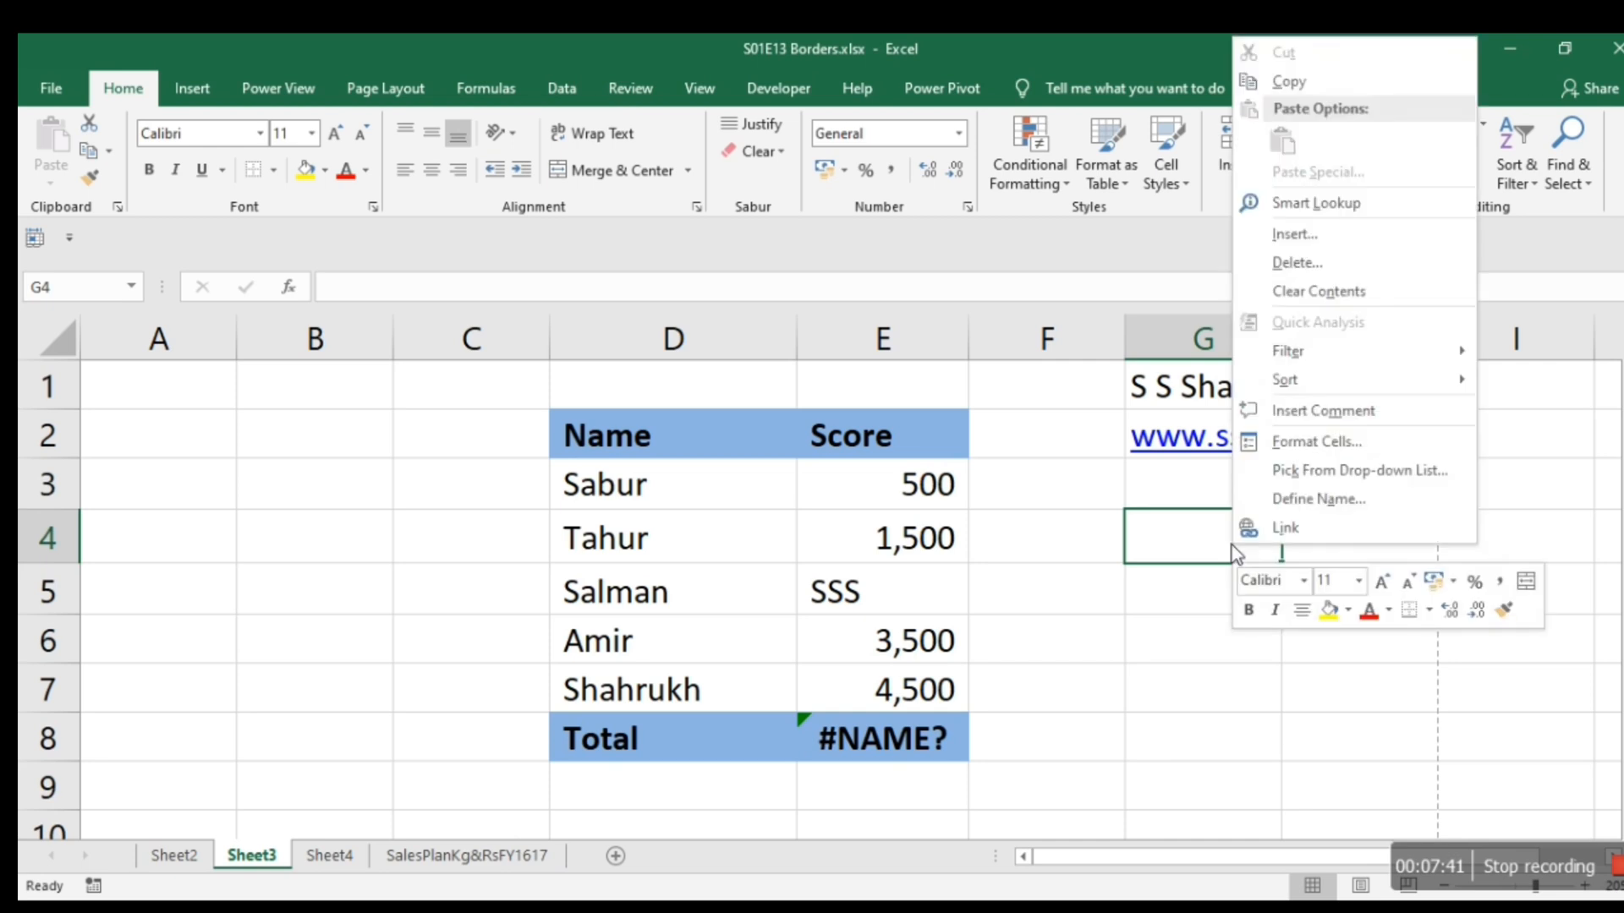
click(1284, 445)
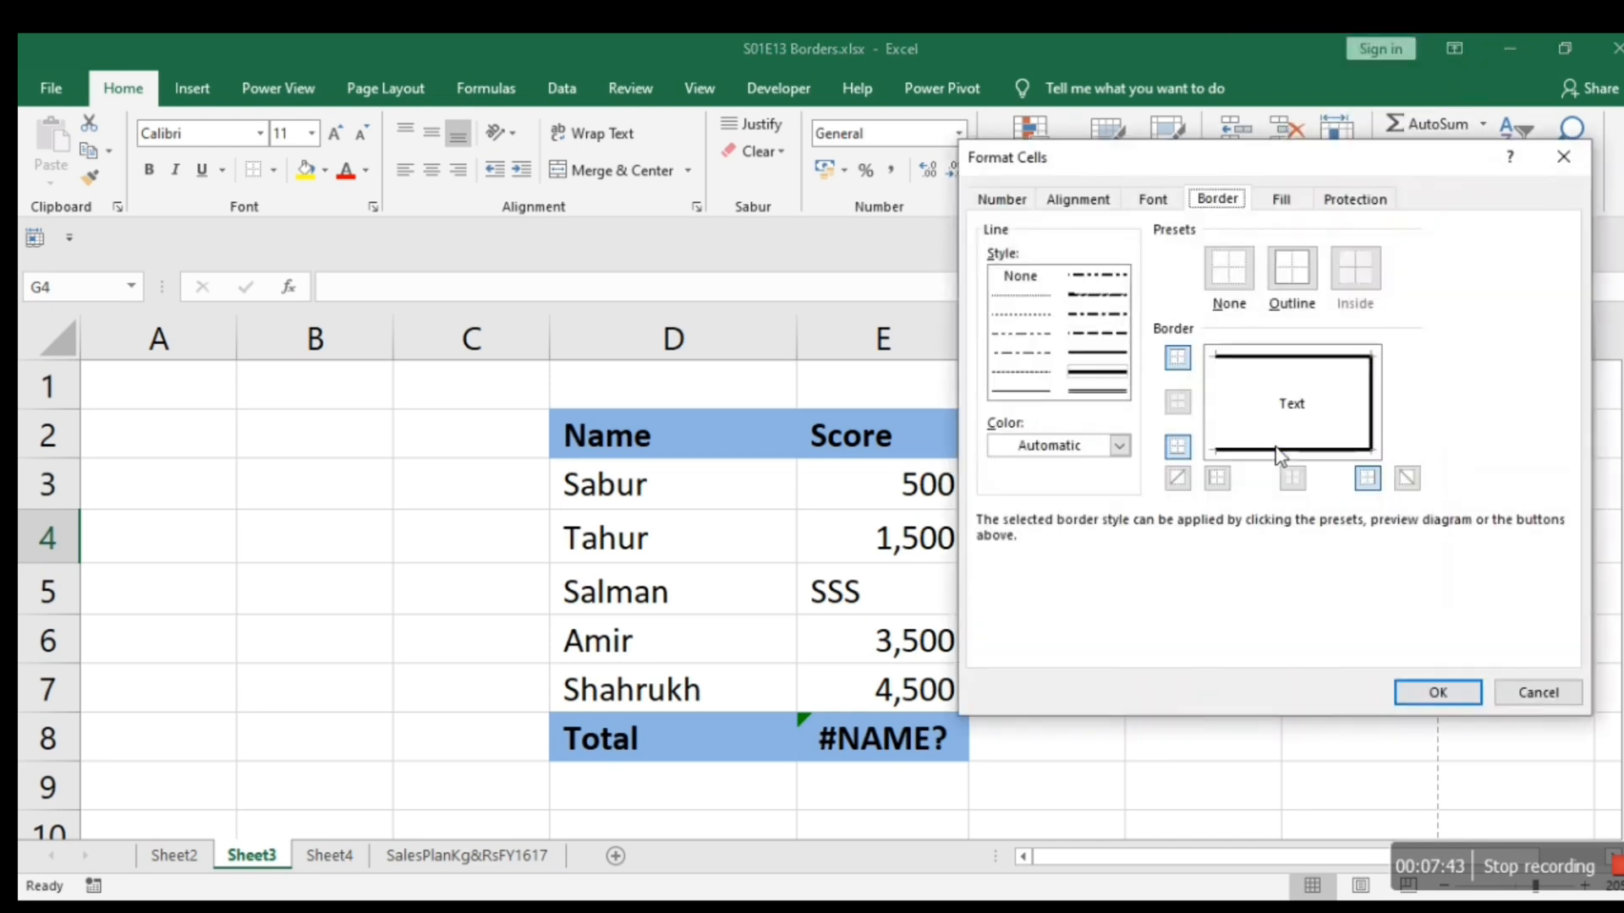
click(1287, 371)
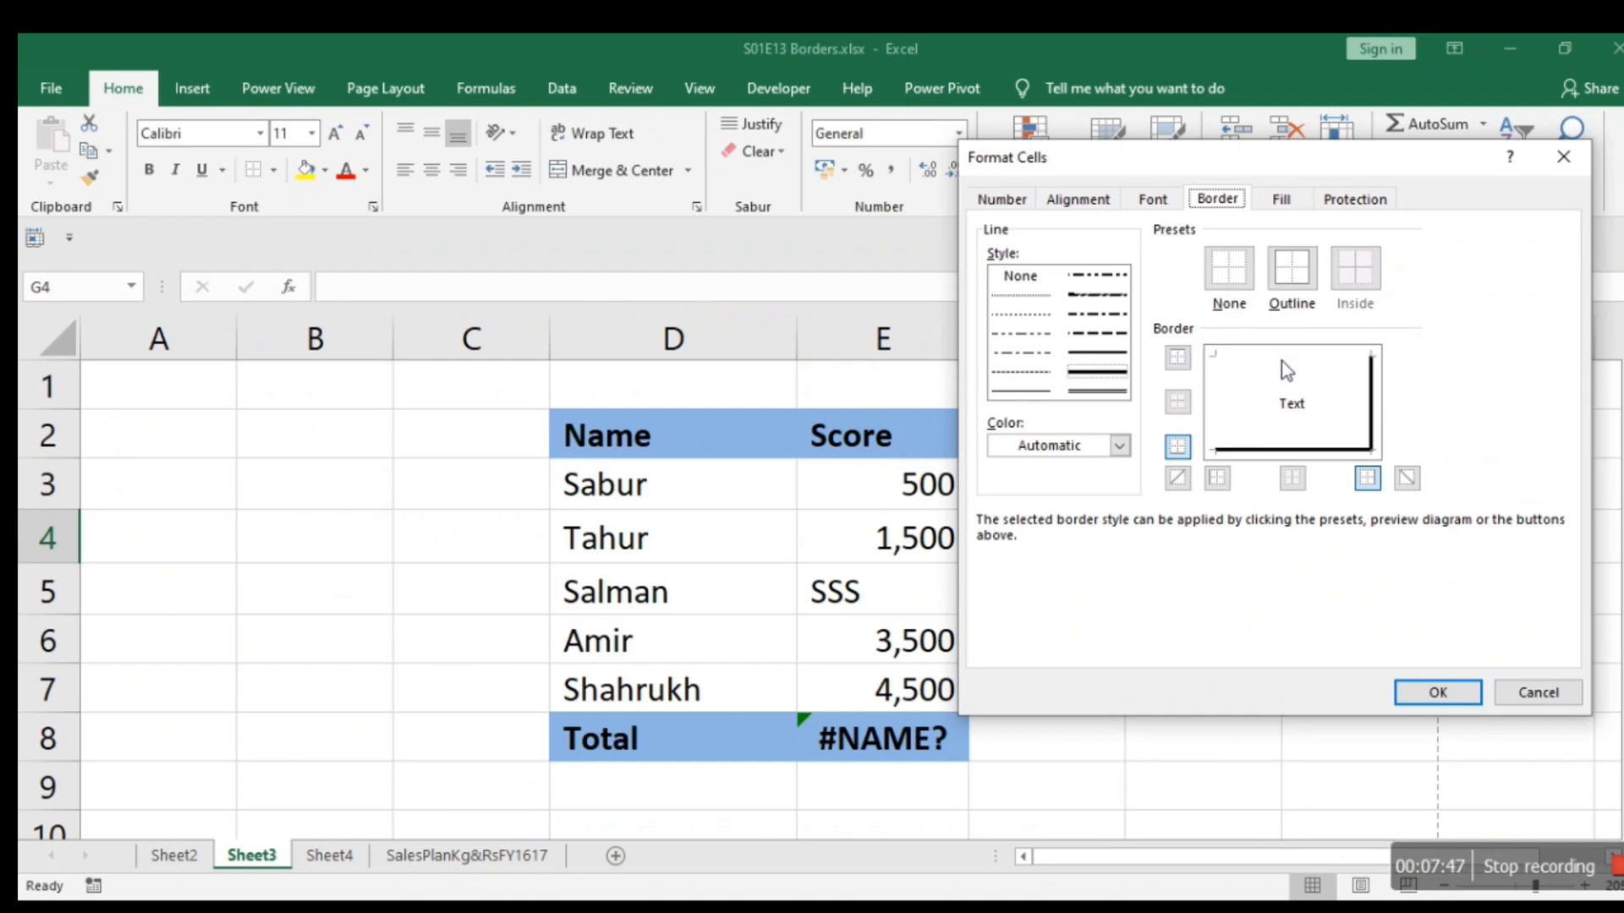
click(1421, 697)
click(1299, 602)
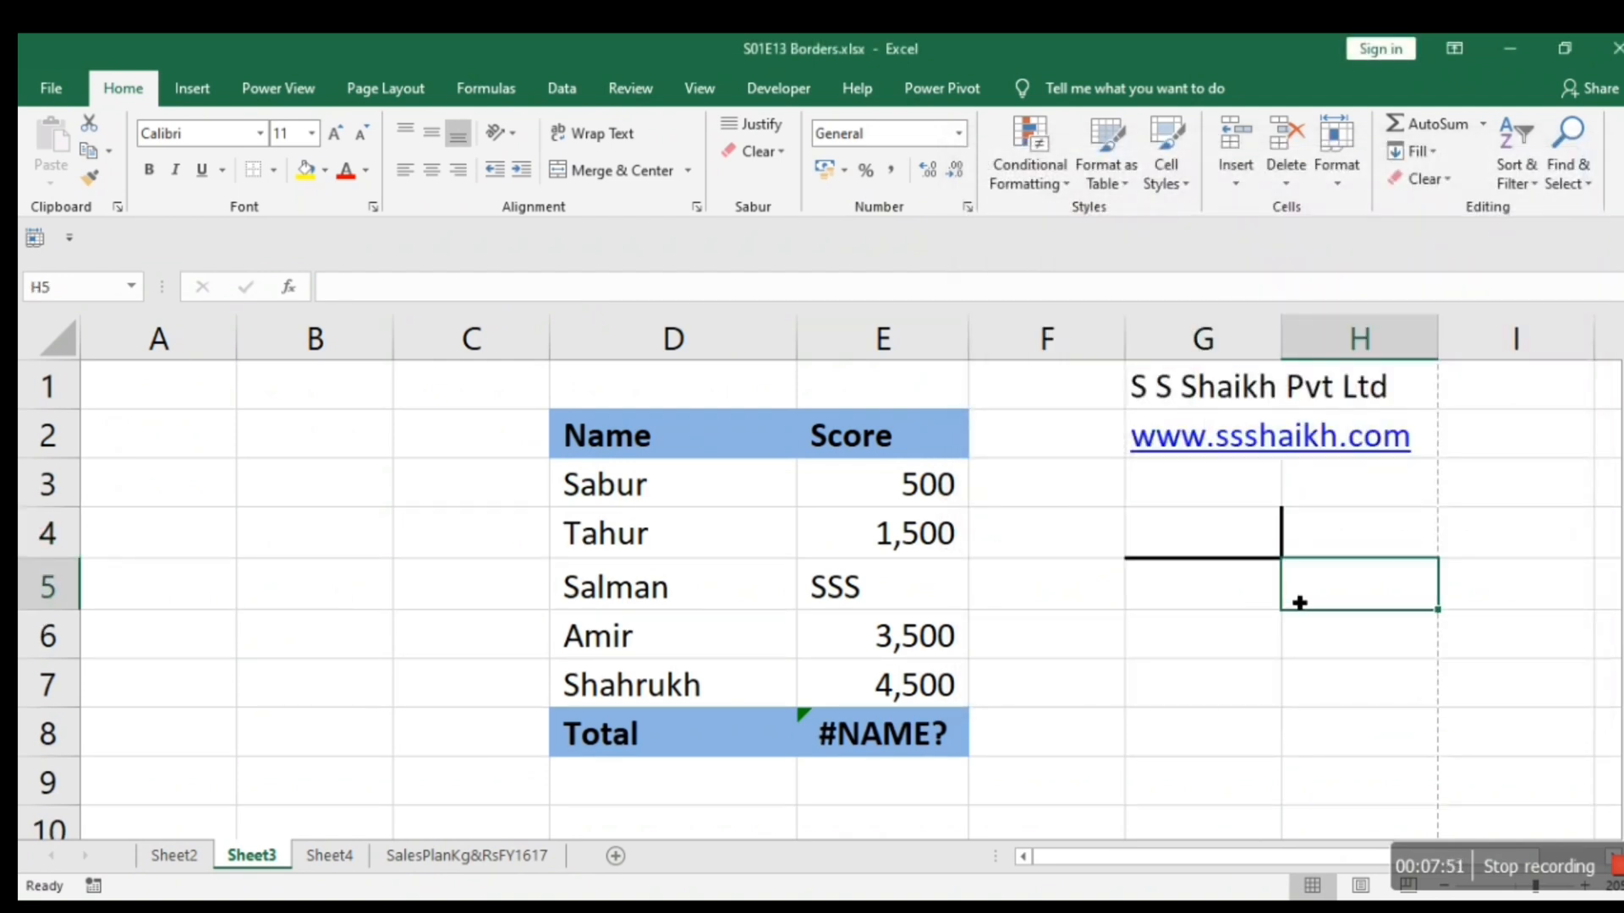
click(1276, 699)
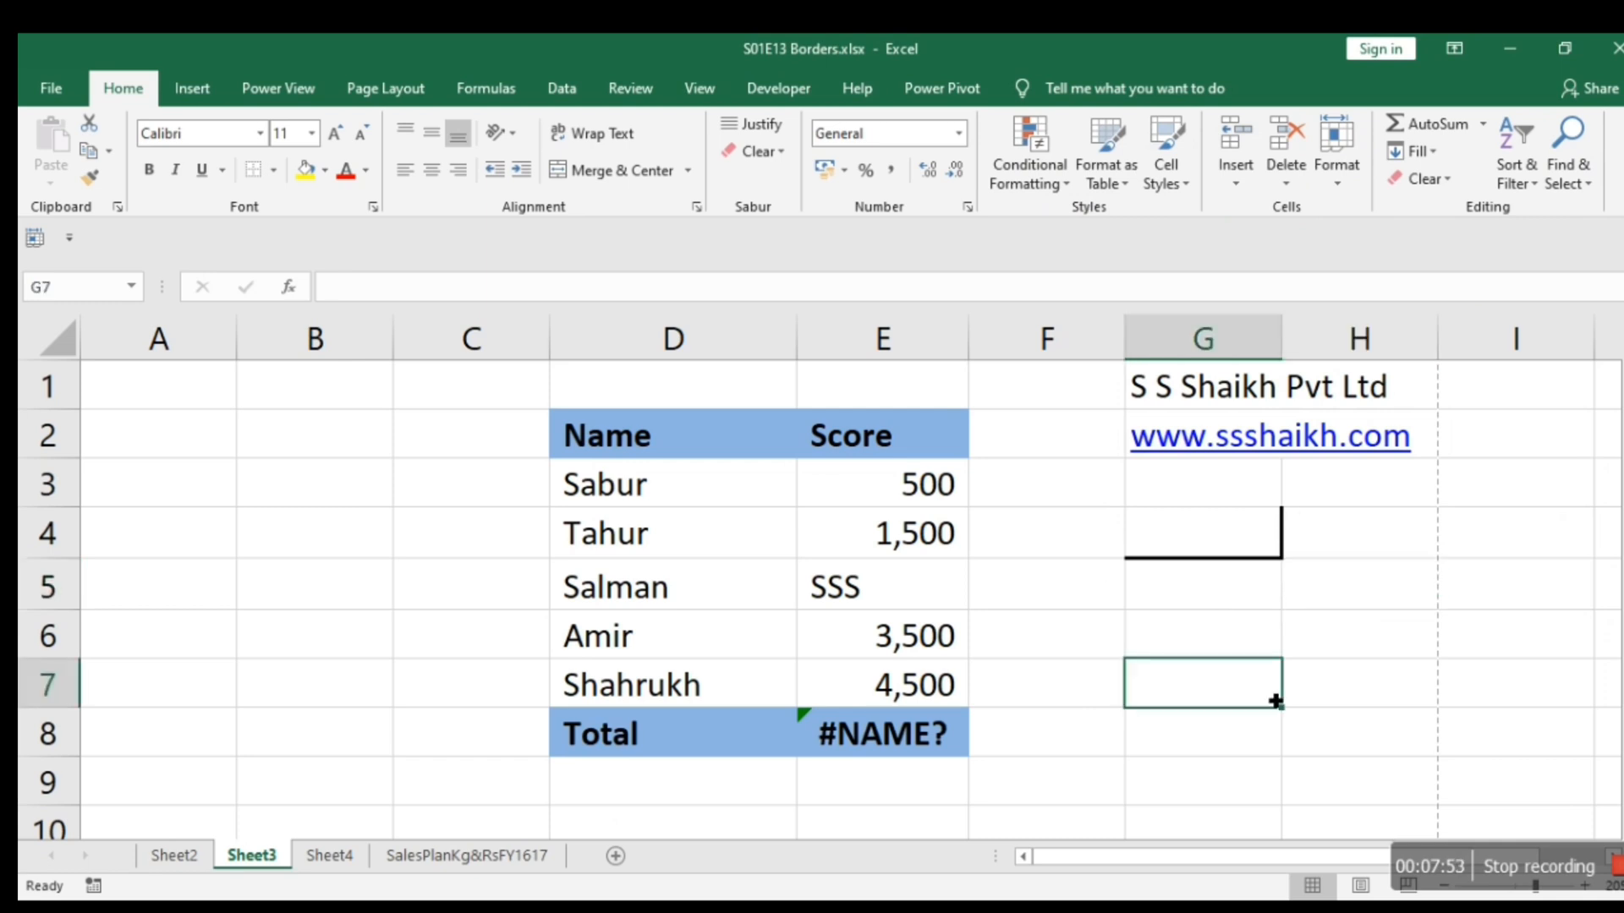
Check the remaining right and bottom borders of cell G4 in the print preview and back on the sheet.
key(ctrl+p)
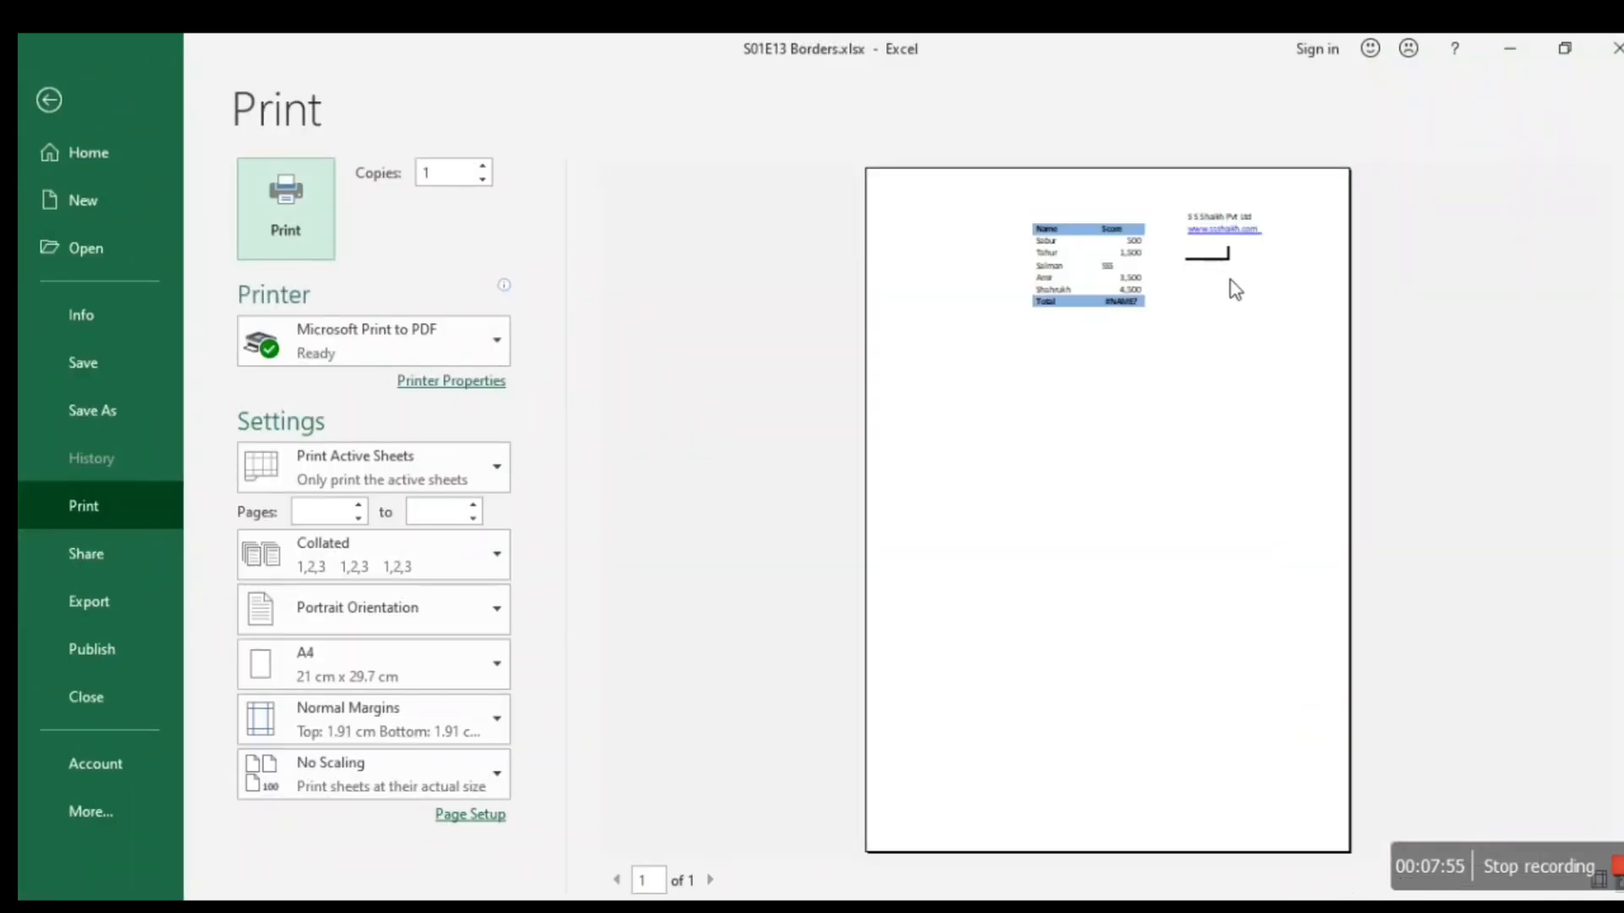
key(Escape)
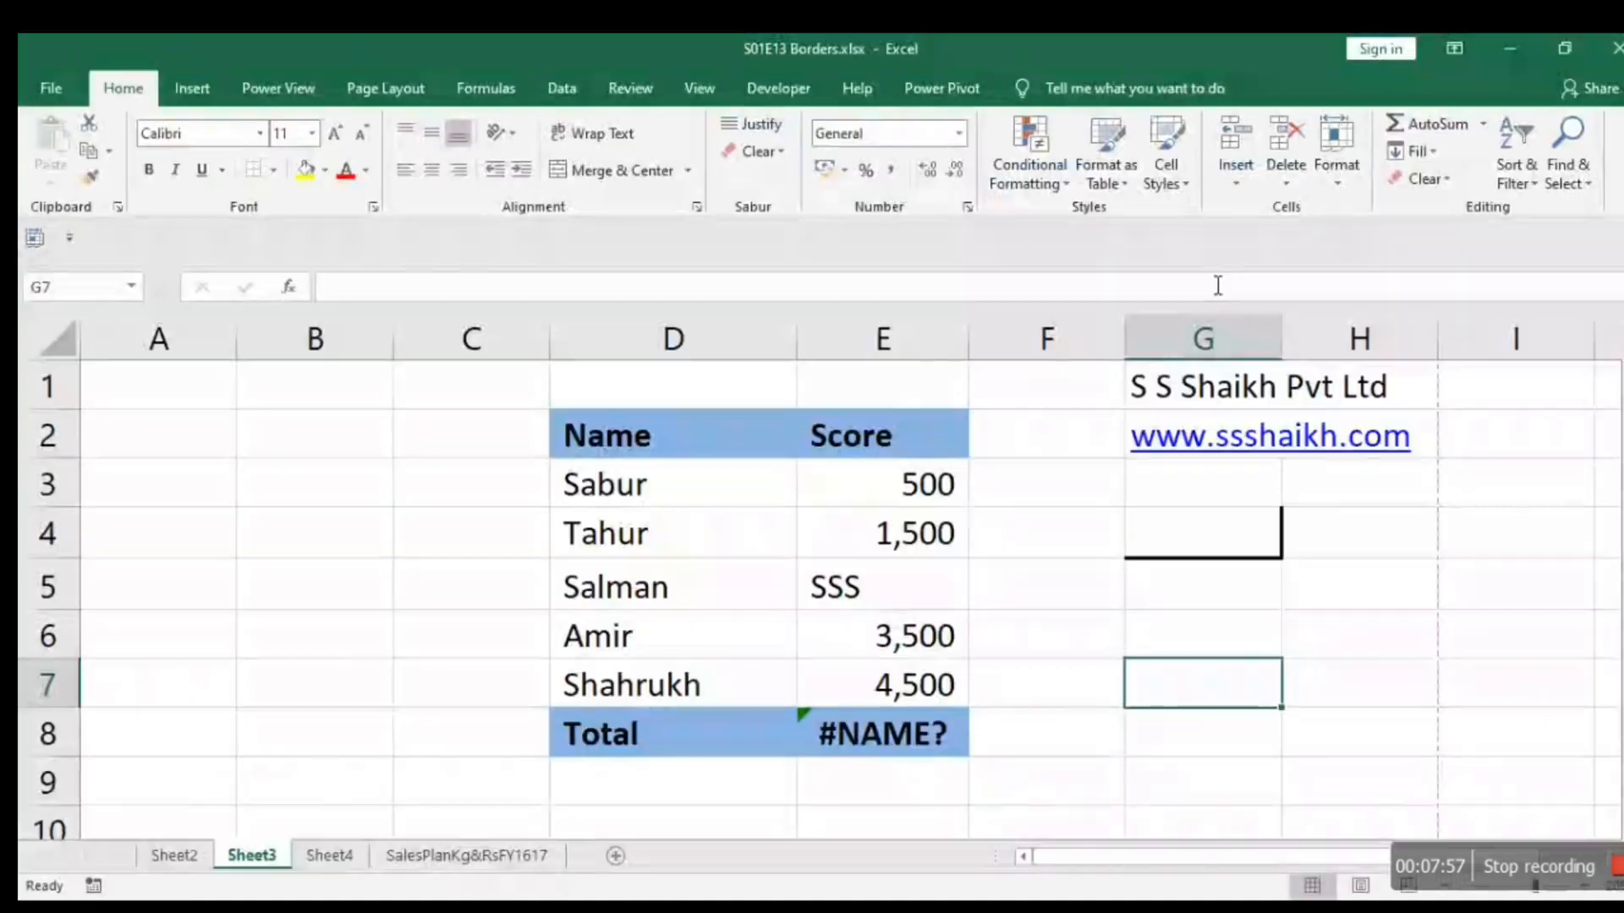
click(1263, 553)
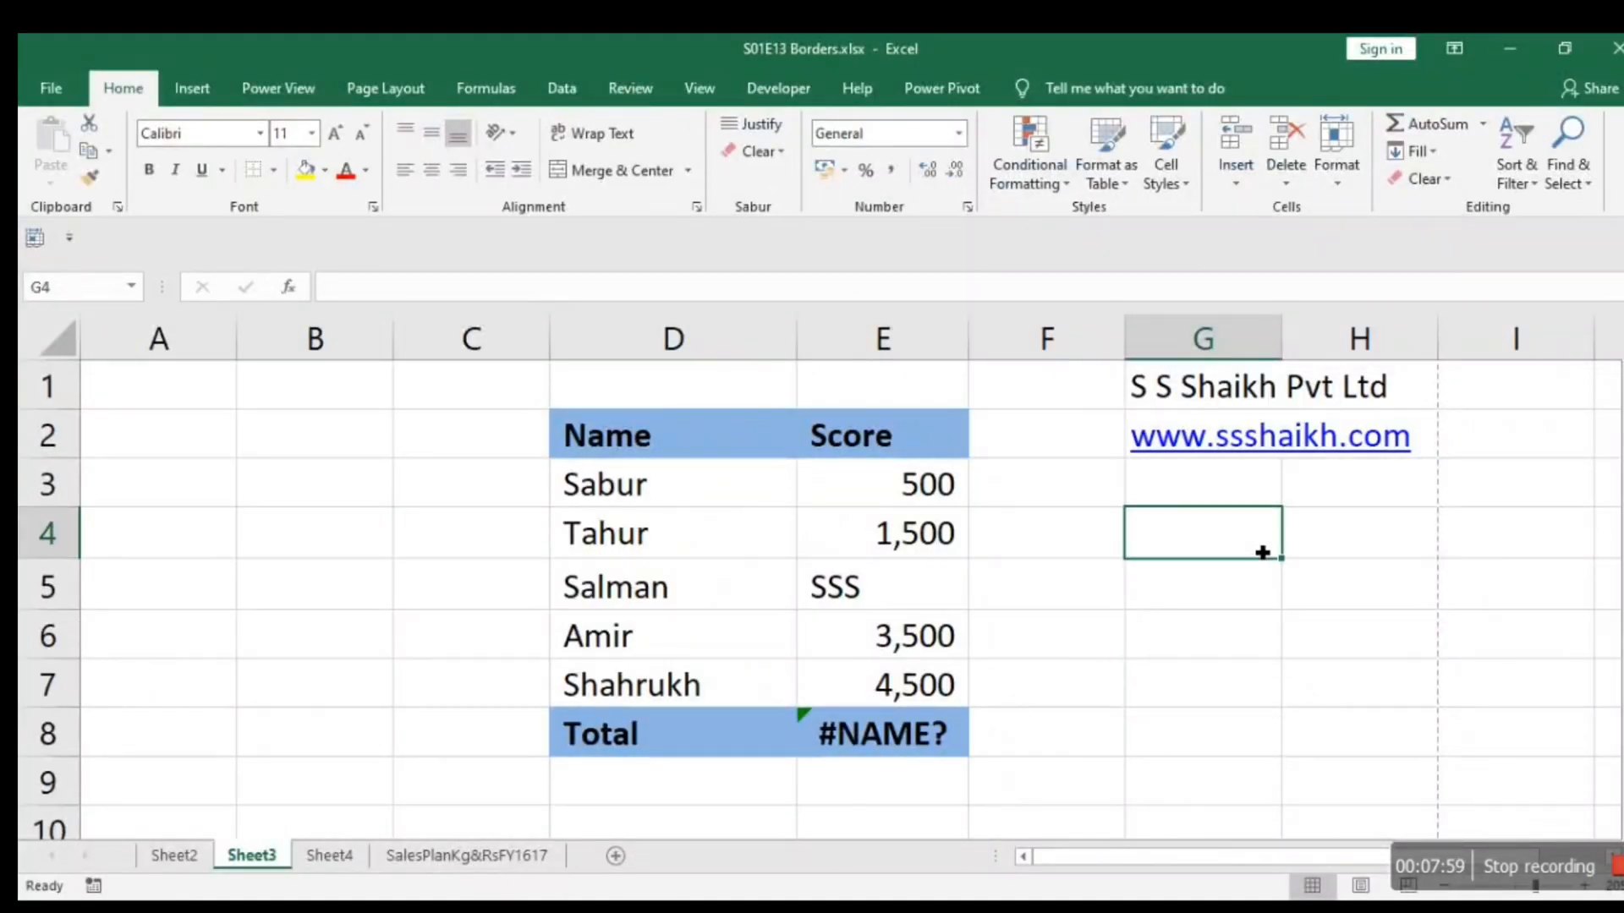
click(1270, 624)
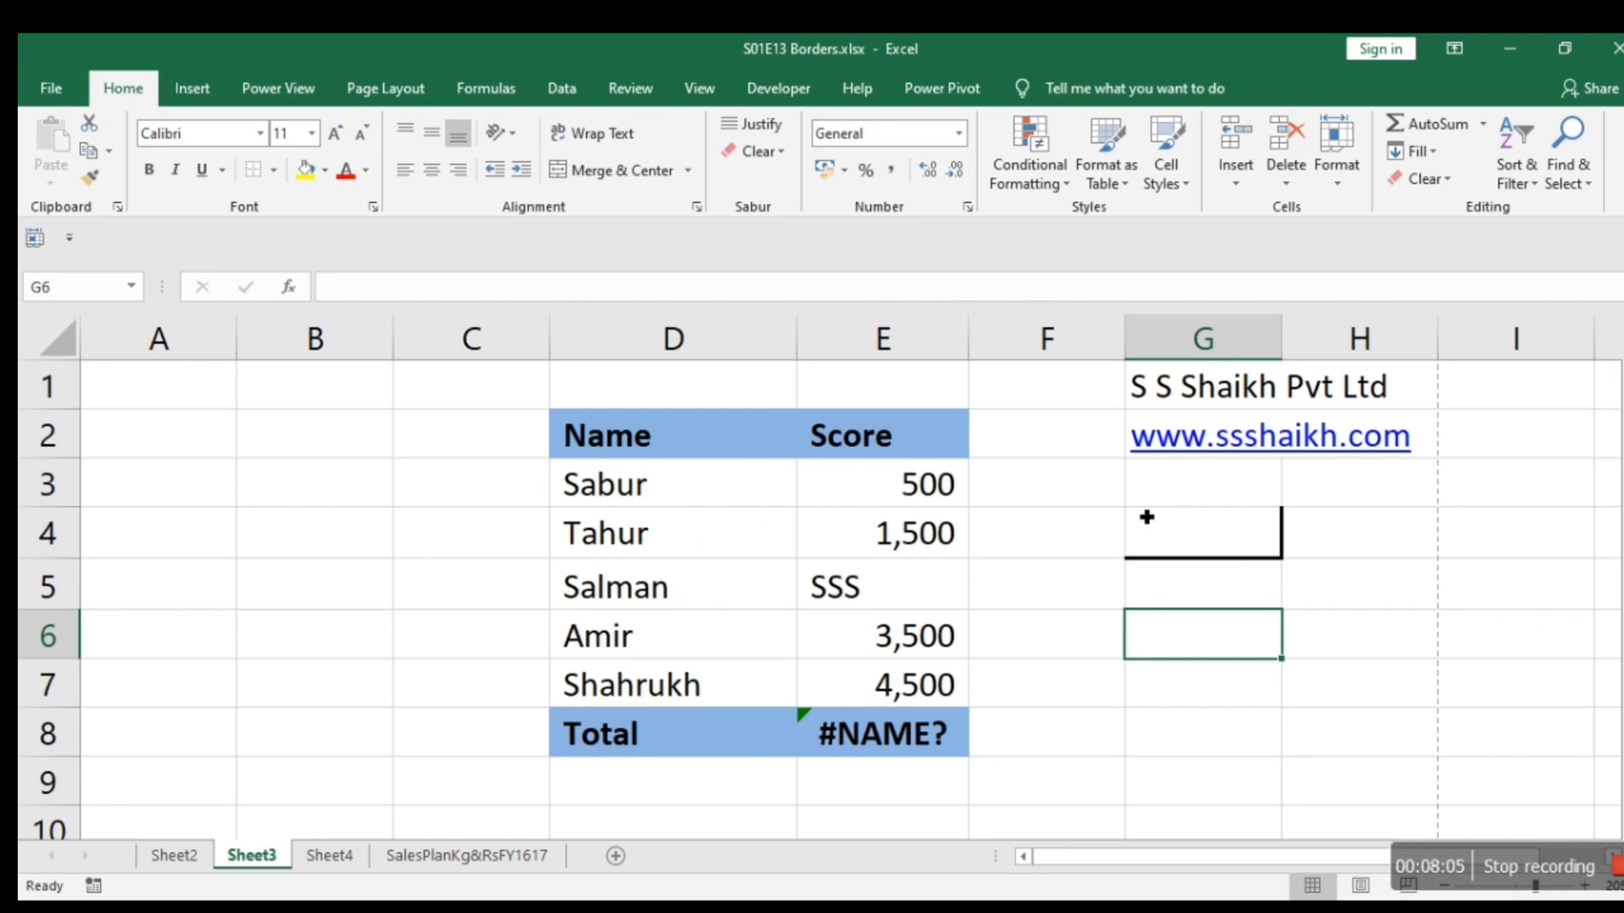
Add a fine dotted top border and a double-line left border to cell G4, then move off the cell to check them.
click(1189, 544)
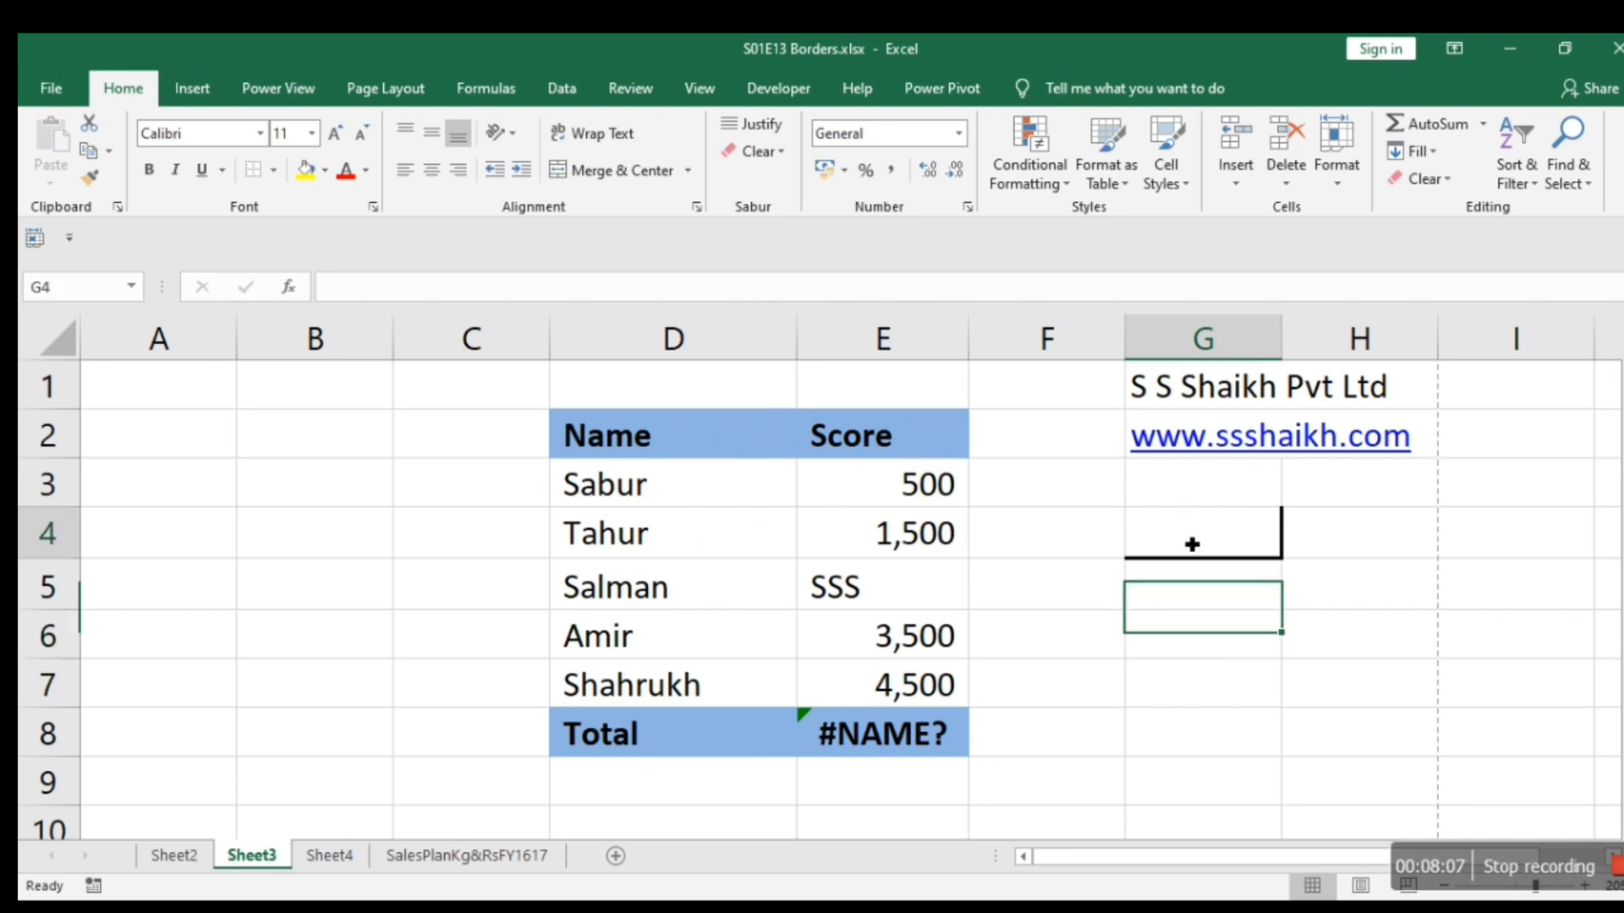
right_click(1190, 544)
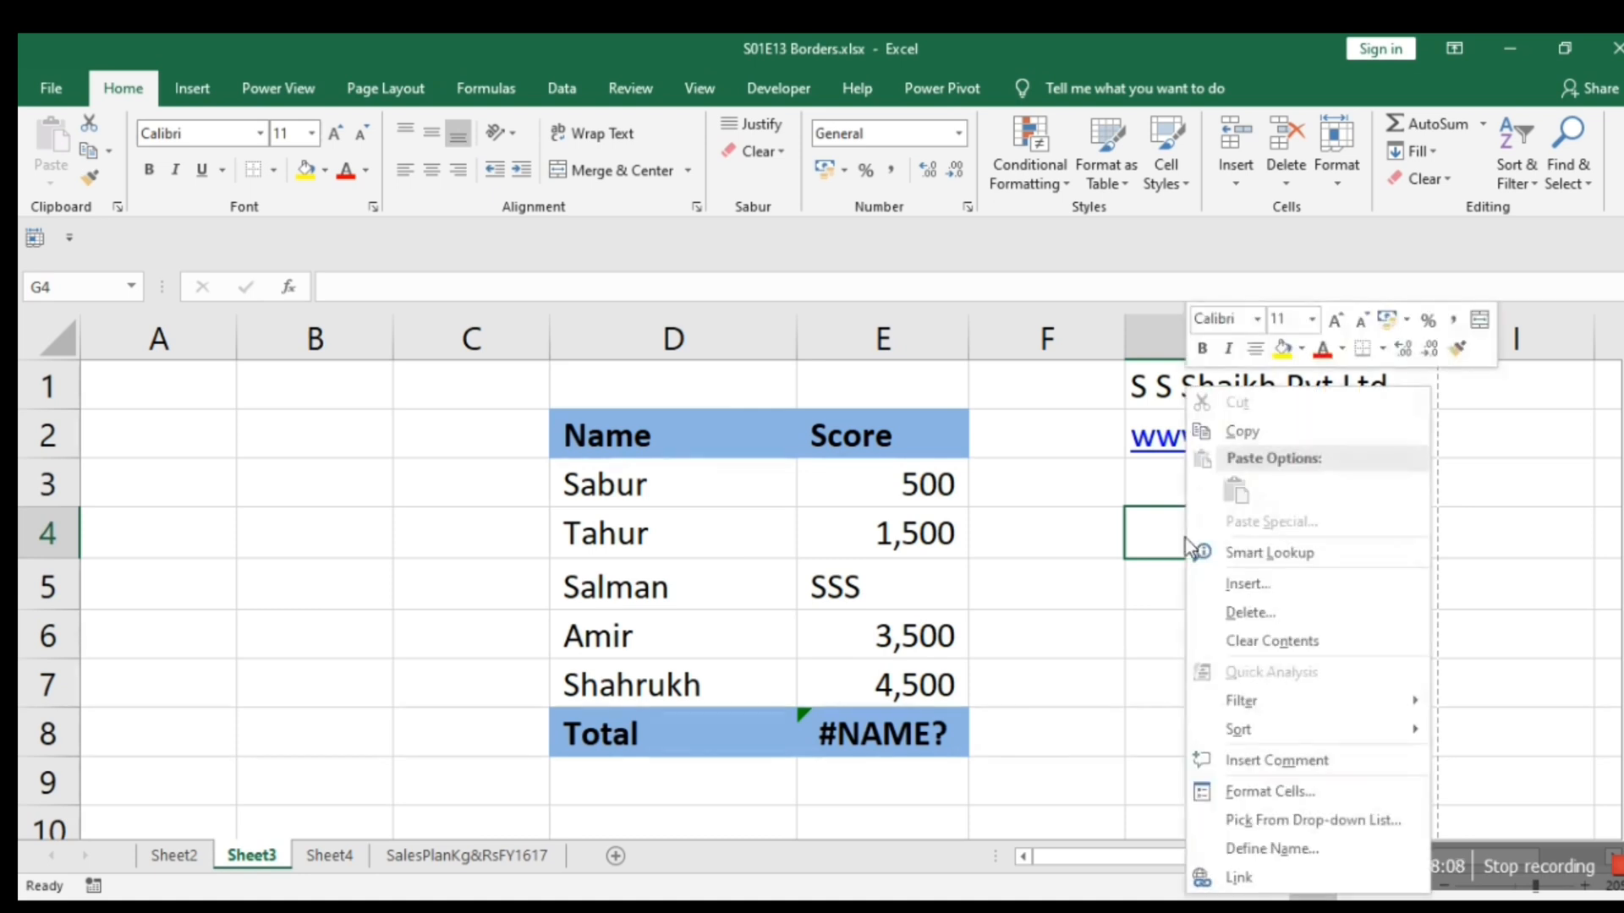
click(1233, 793)
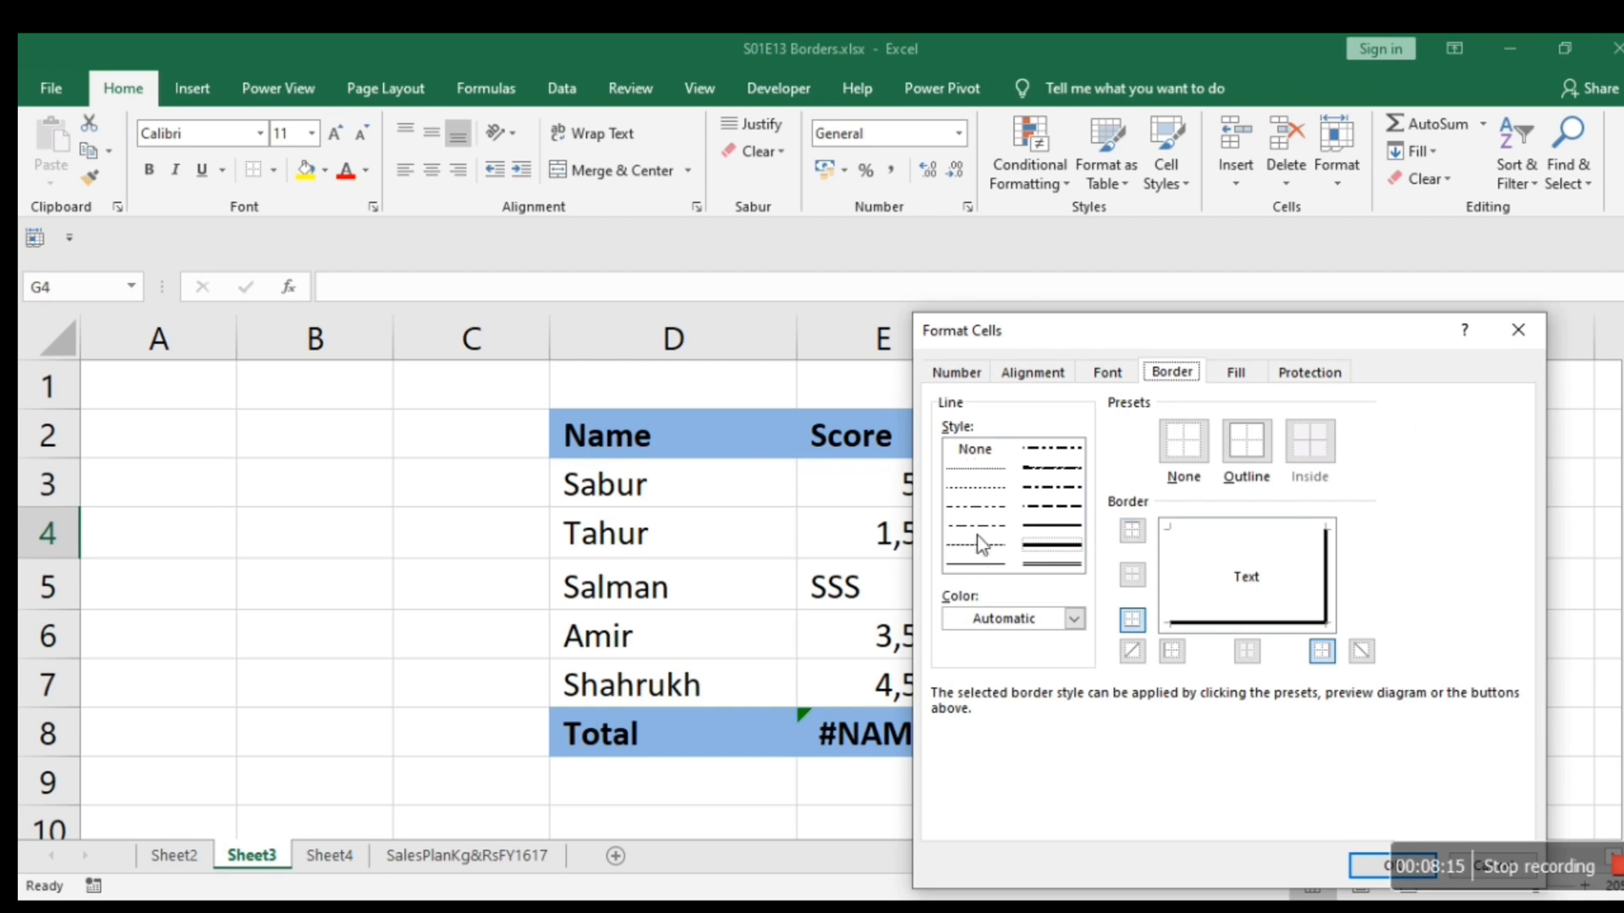
click(978, 471)
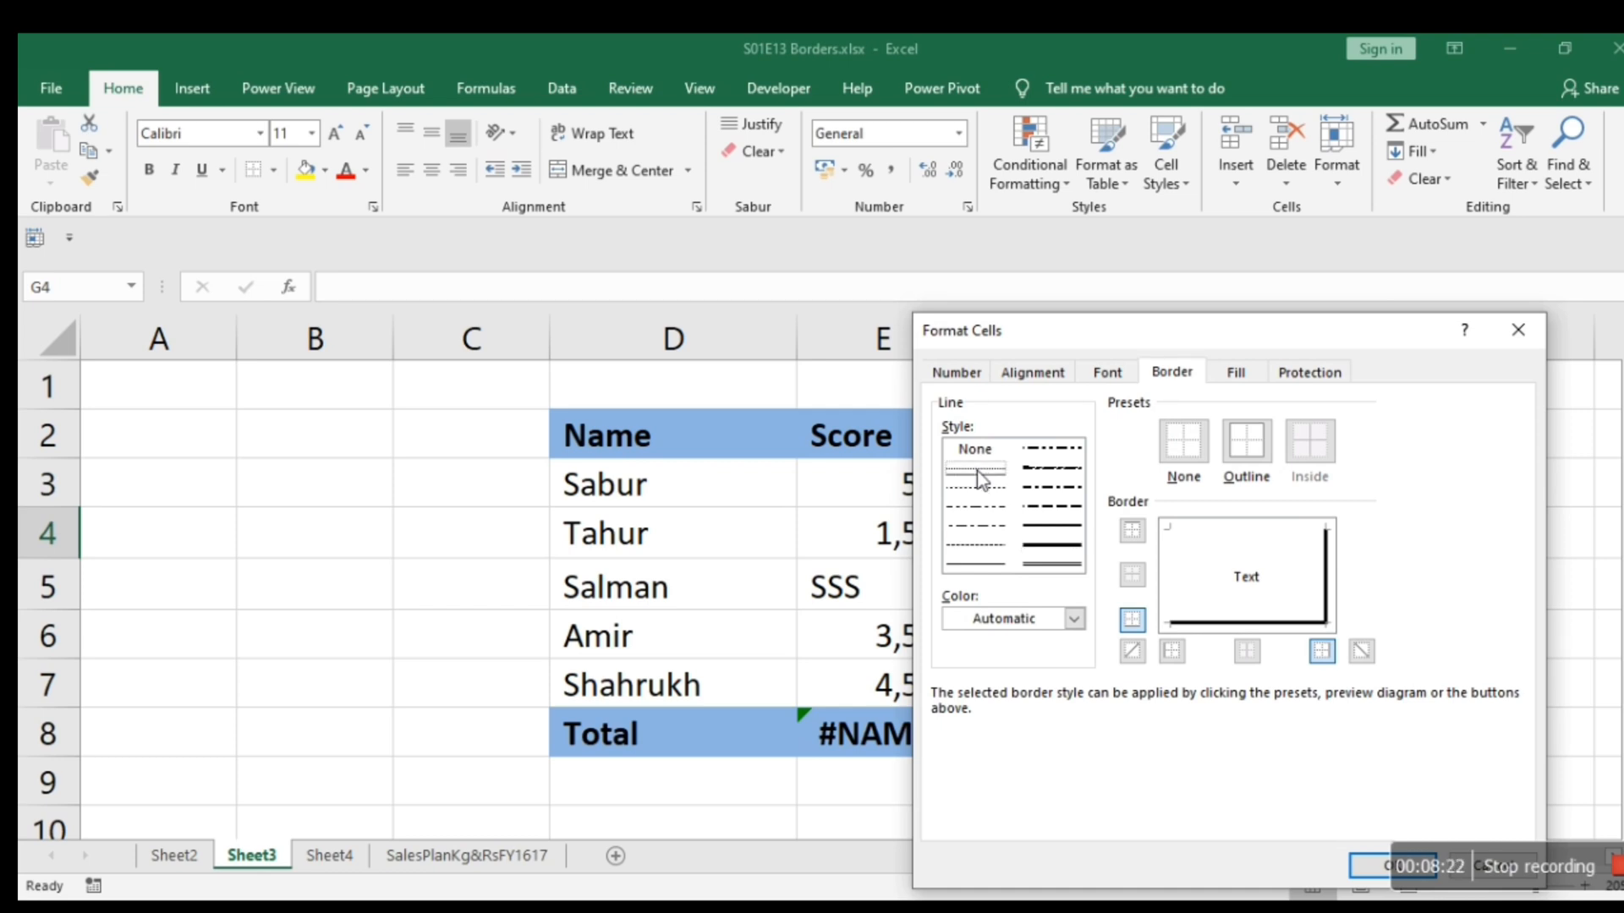
click(1241, 531)
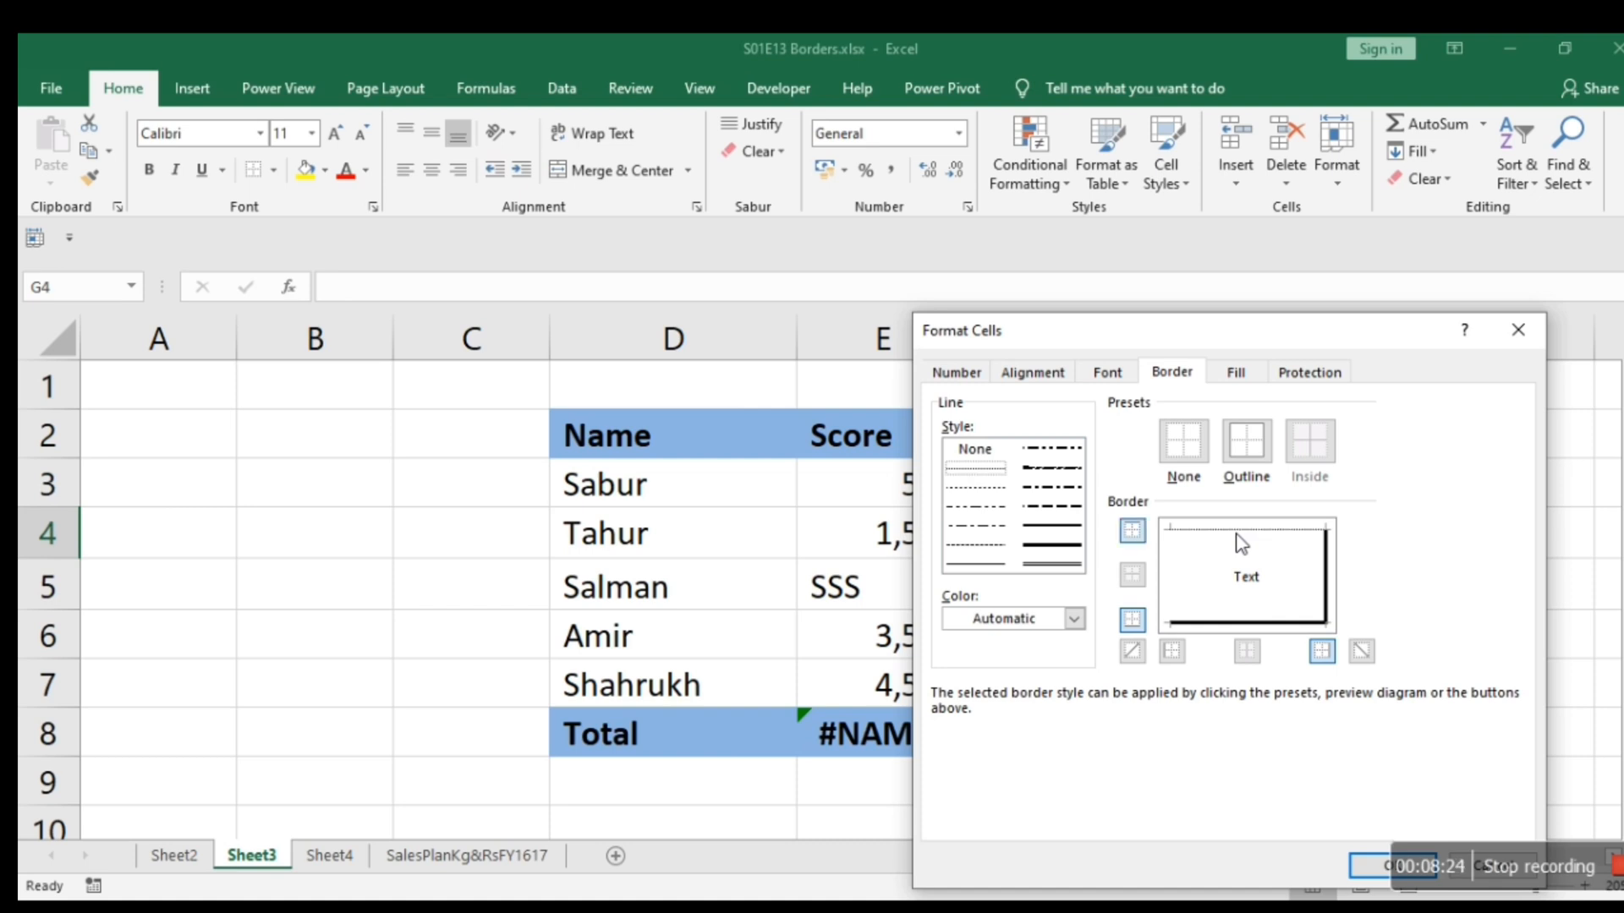
click(1064, 565)
click(1173, 579)
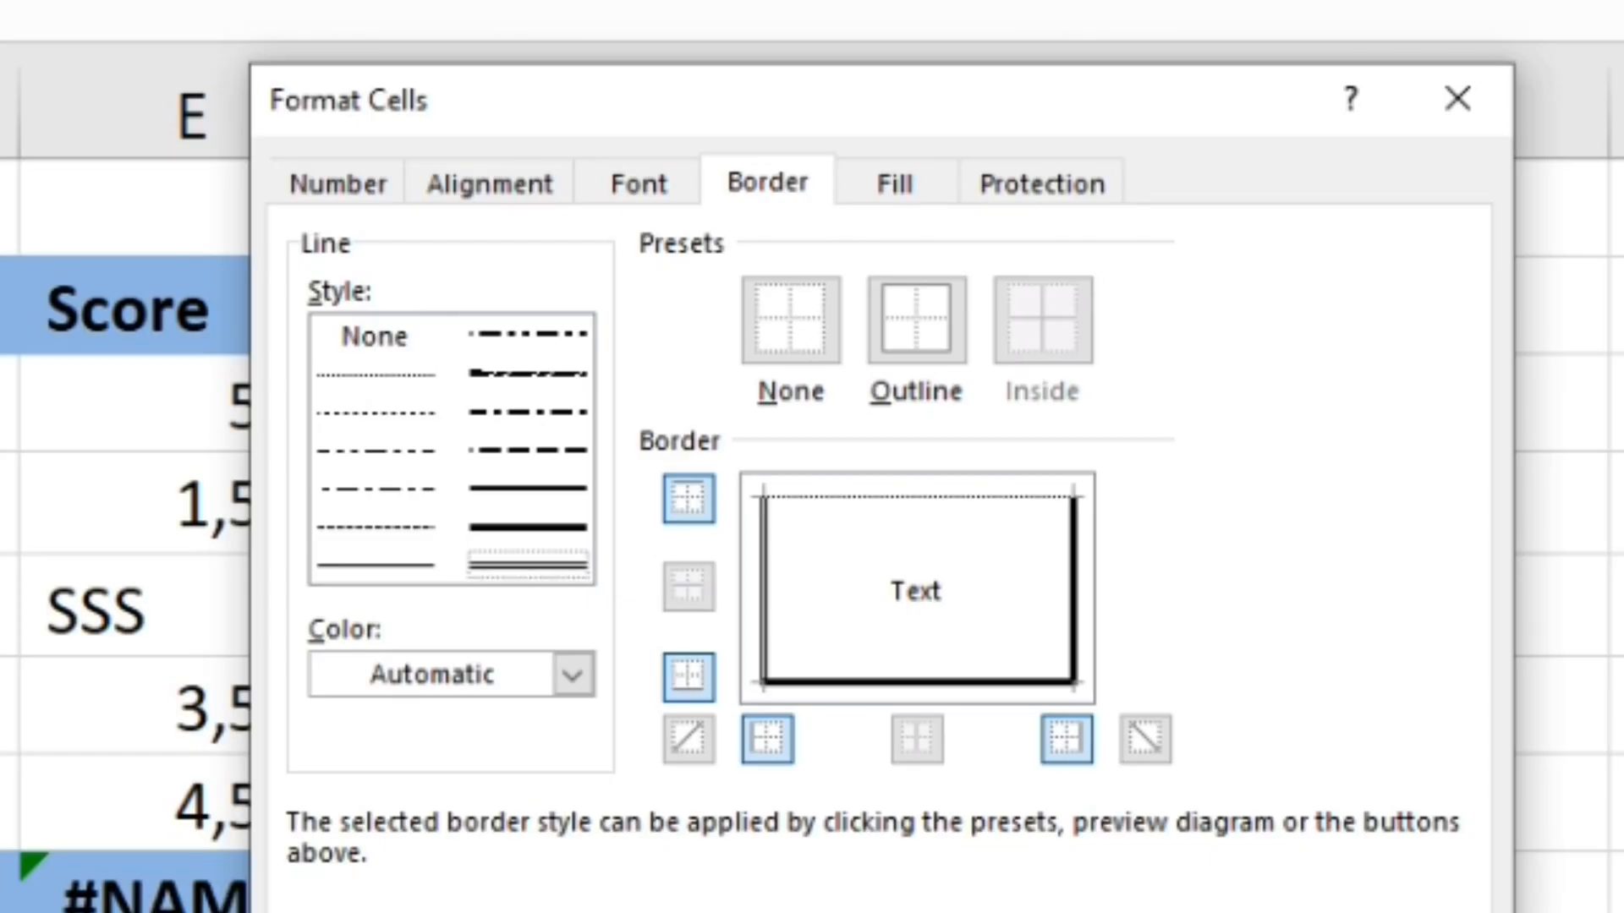
key(Return)
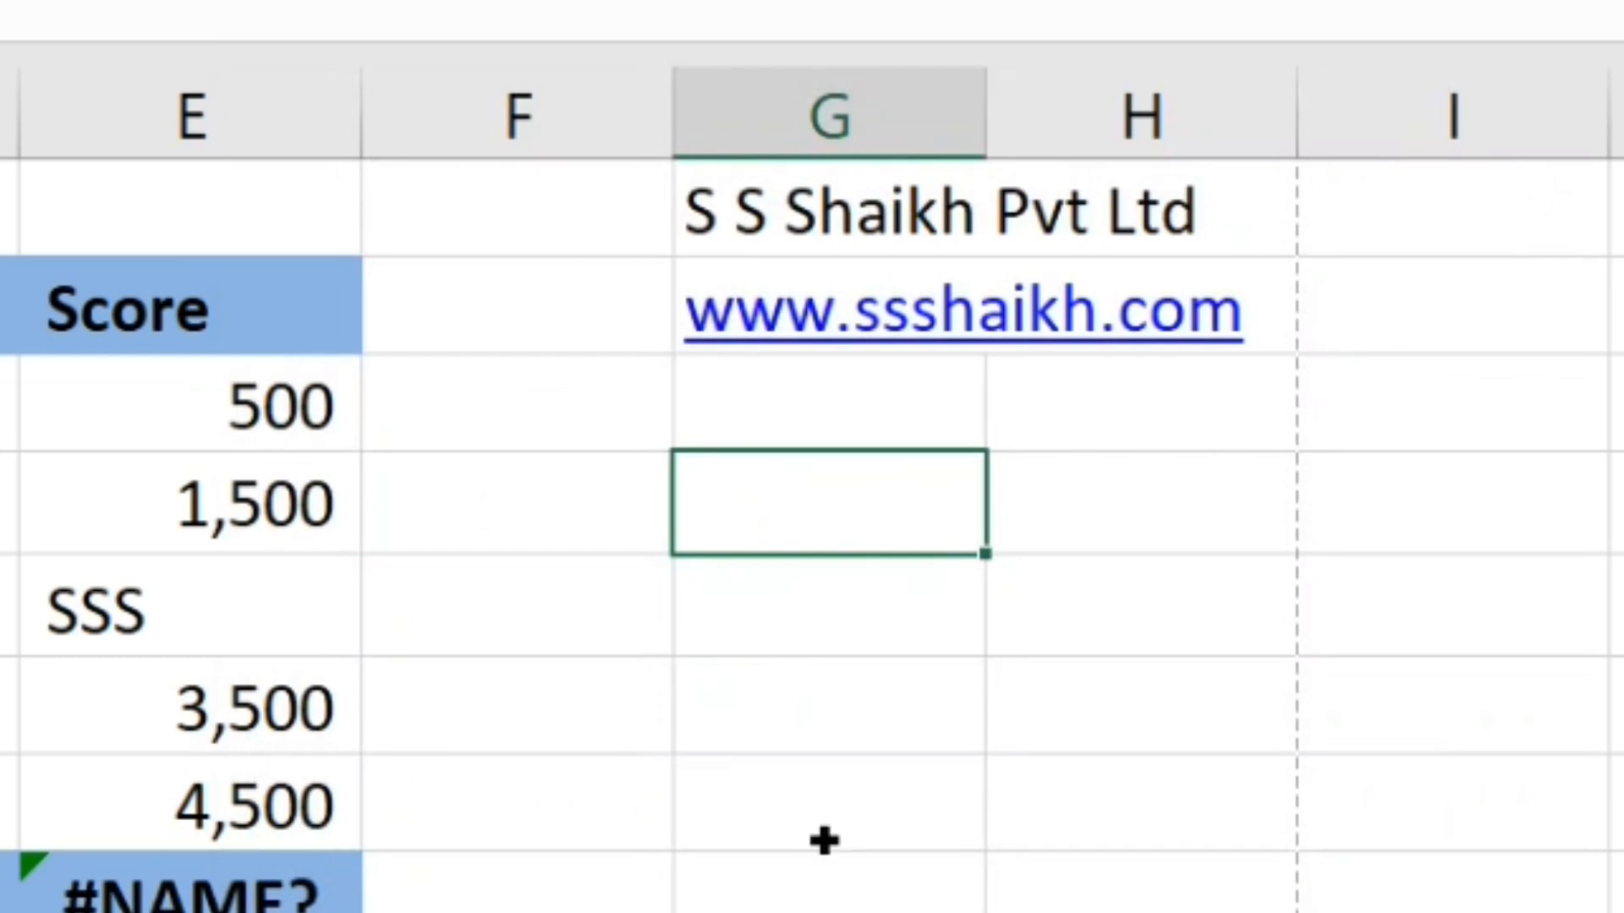
key(Down)
key(Down)
key(Down)
key(Down)
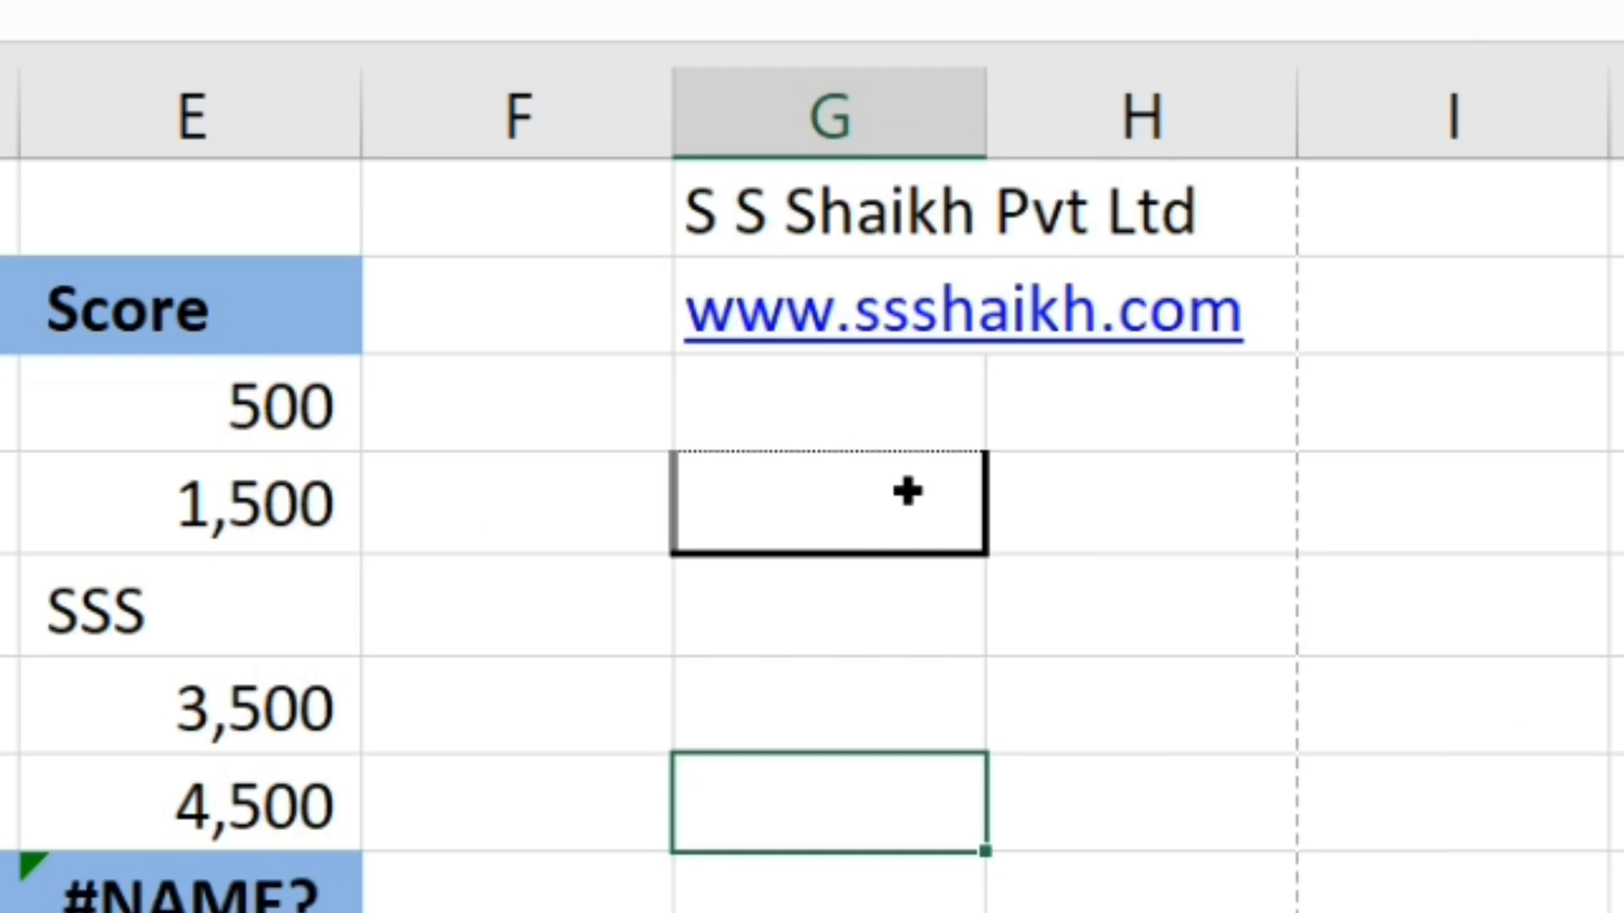
Switch the print settings to Landscape Orientation and examine the mixed borders of cell G4 in the print preview.
scroll(1018, 393, up, 1)
key(ctrl+p)
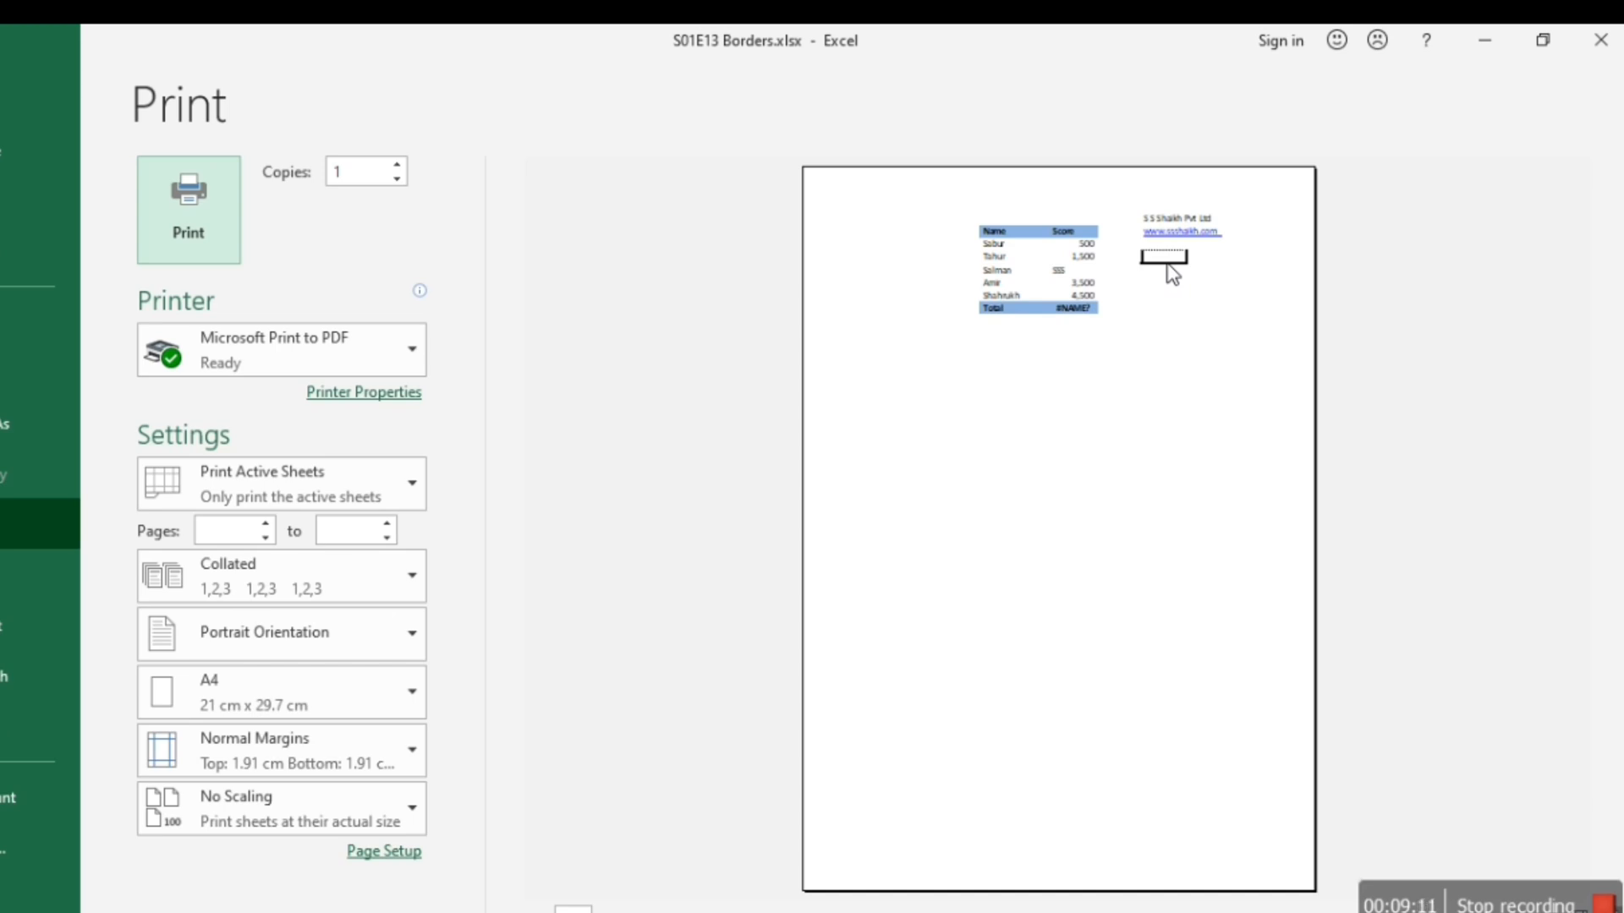
click(411, 652)
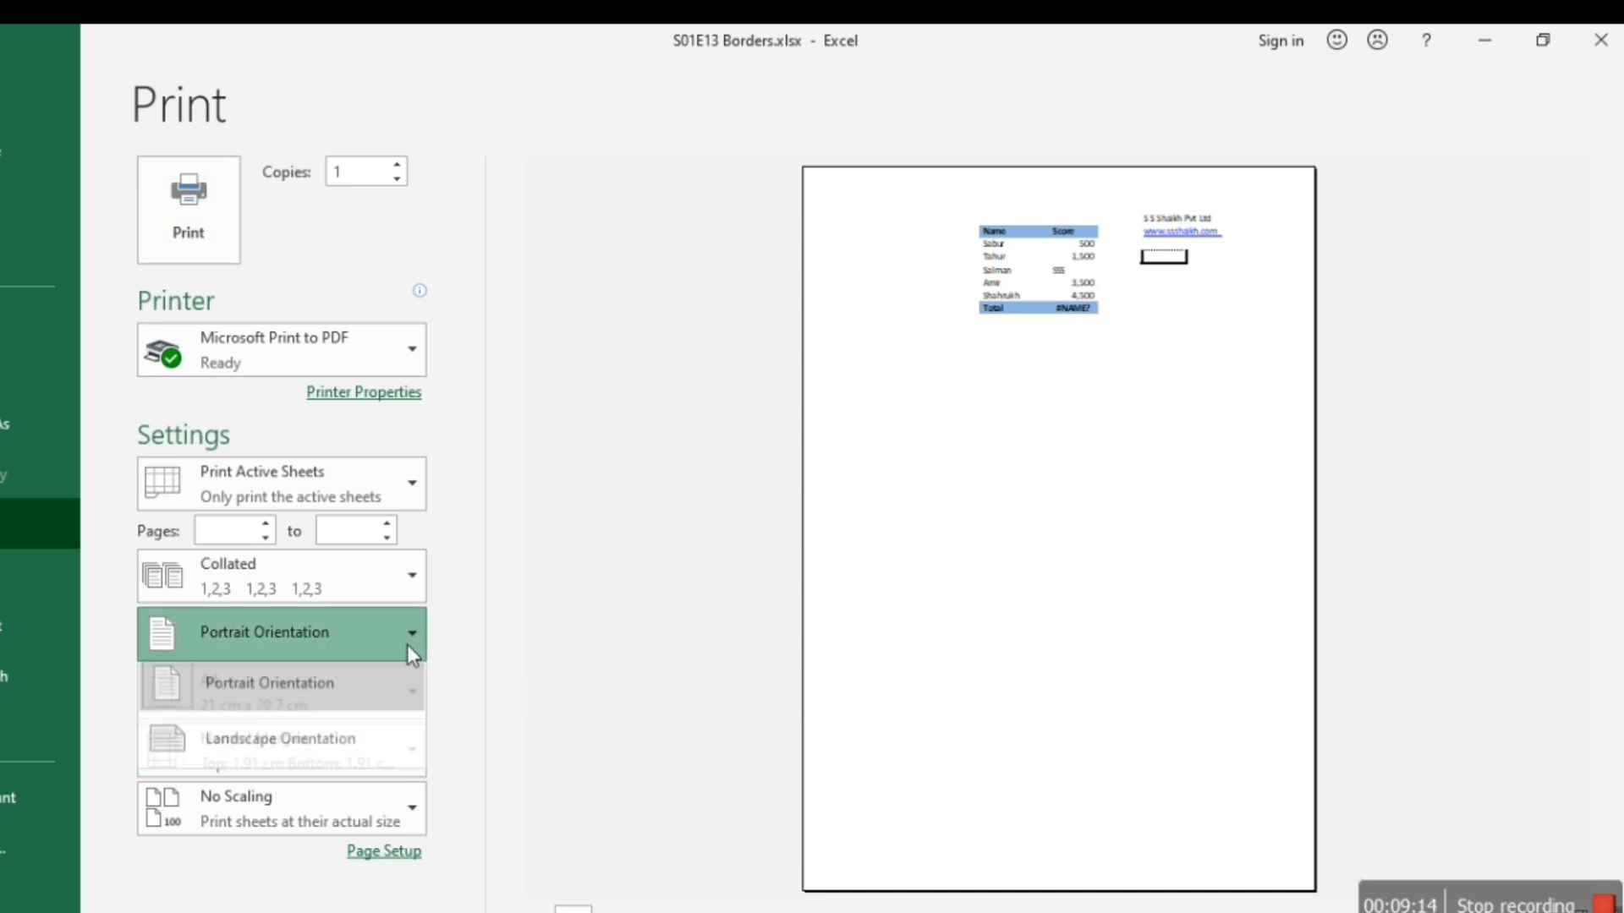
click(326, 748)
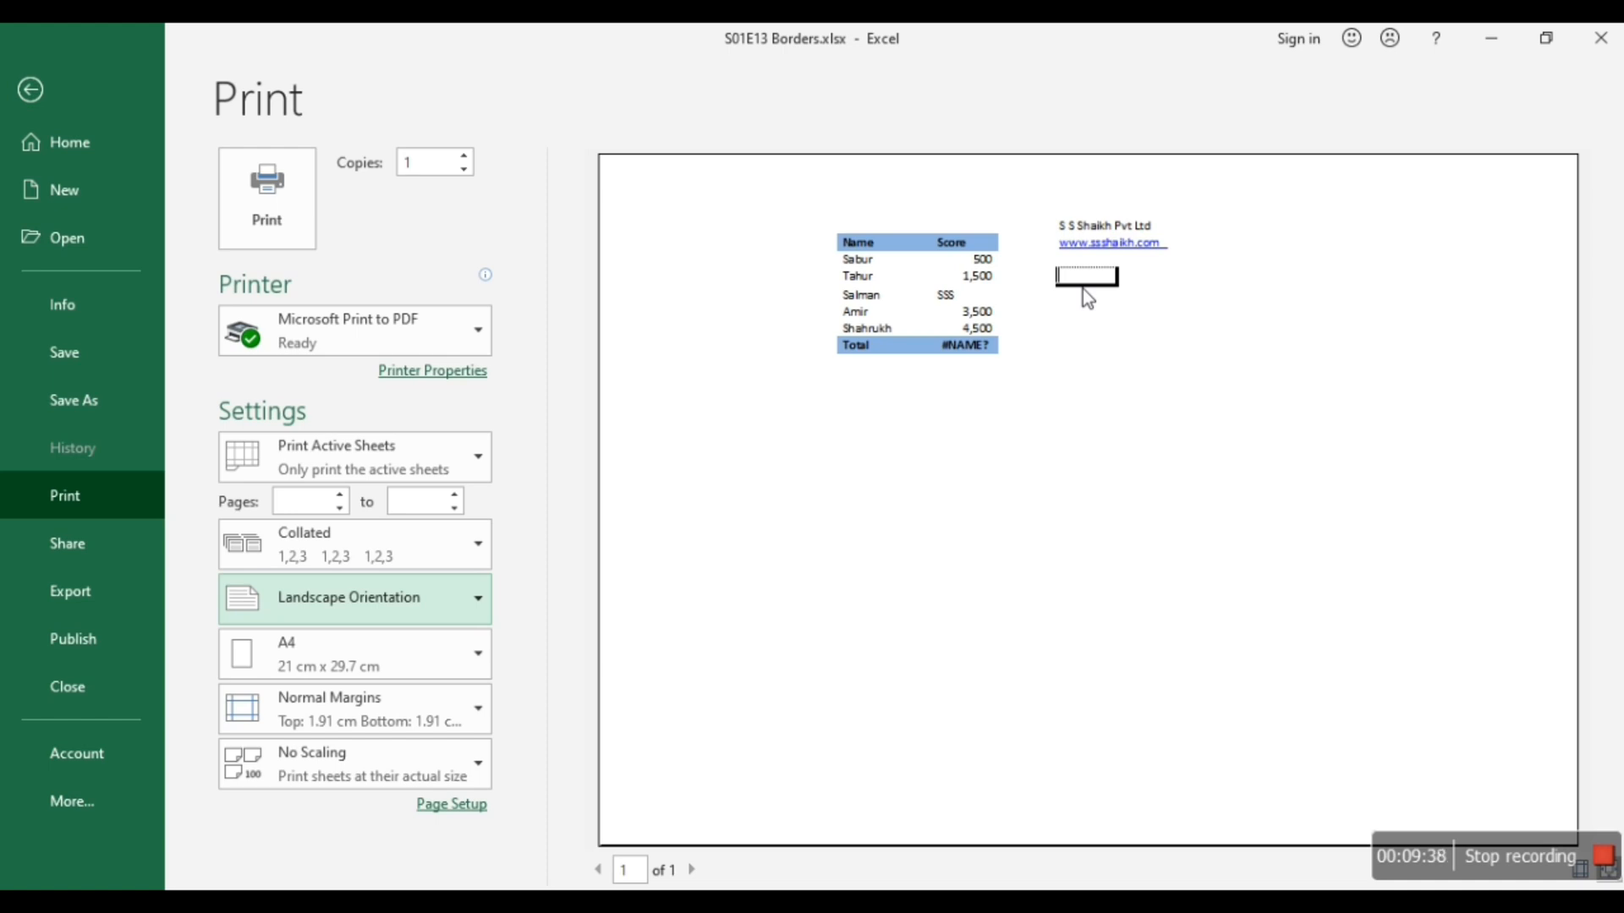
click(1108, 373)
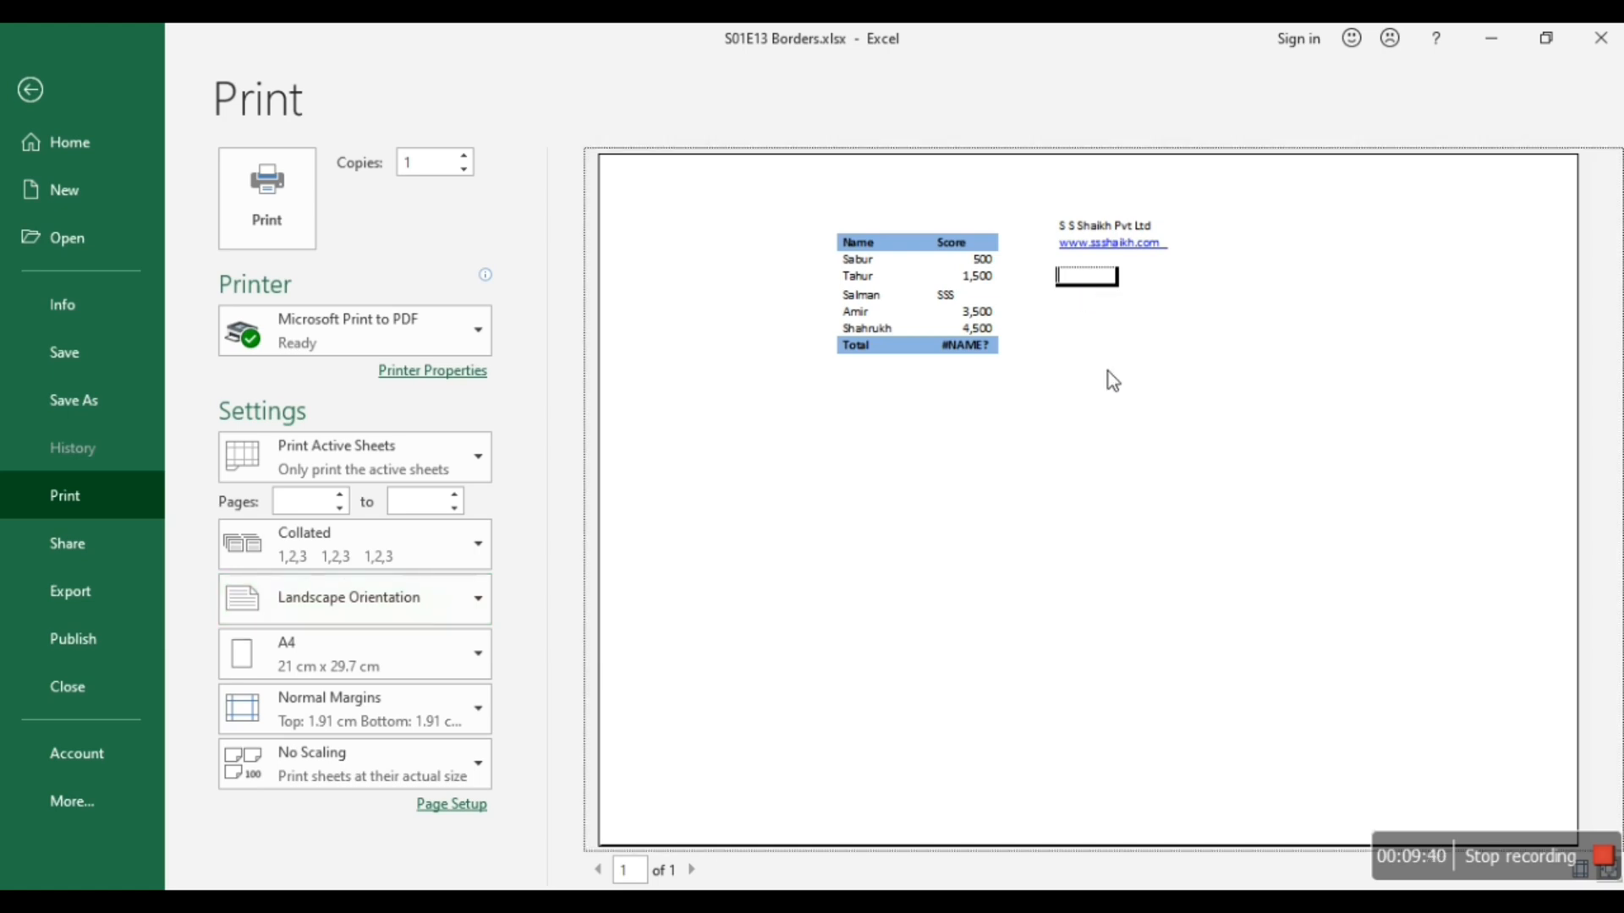
Enlarge the print preview to examine the mixed borders of cell G4, and return to that cell on the sheet.
click(1146, 342)
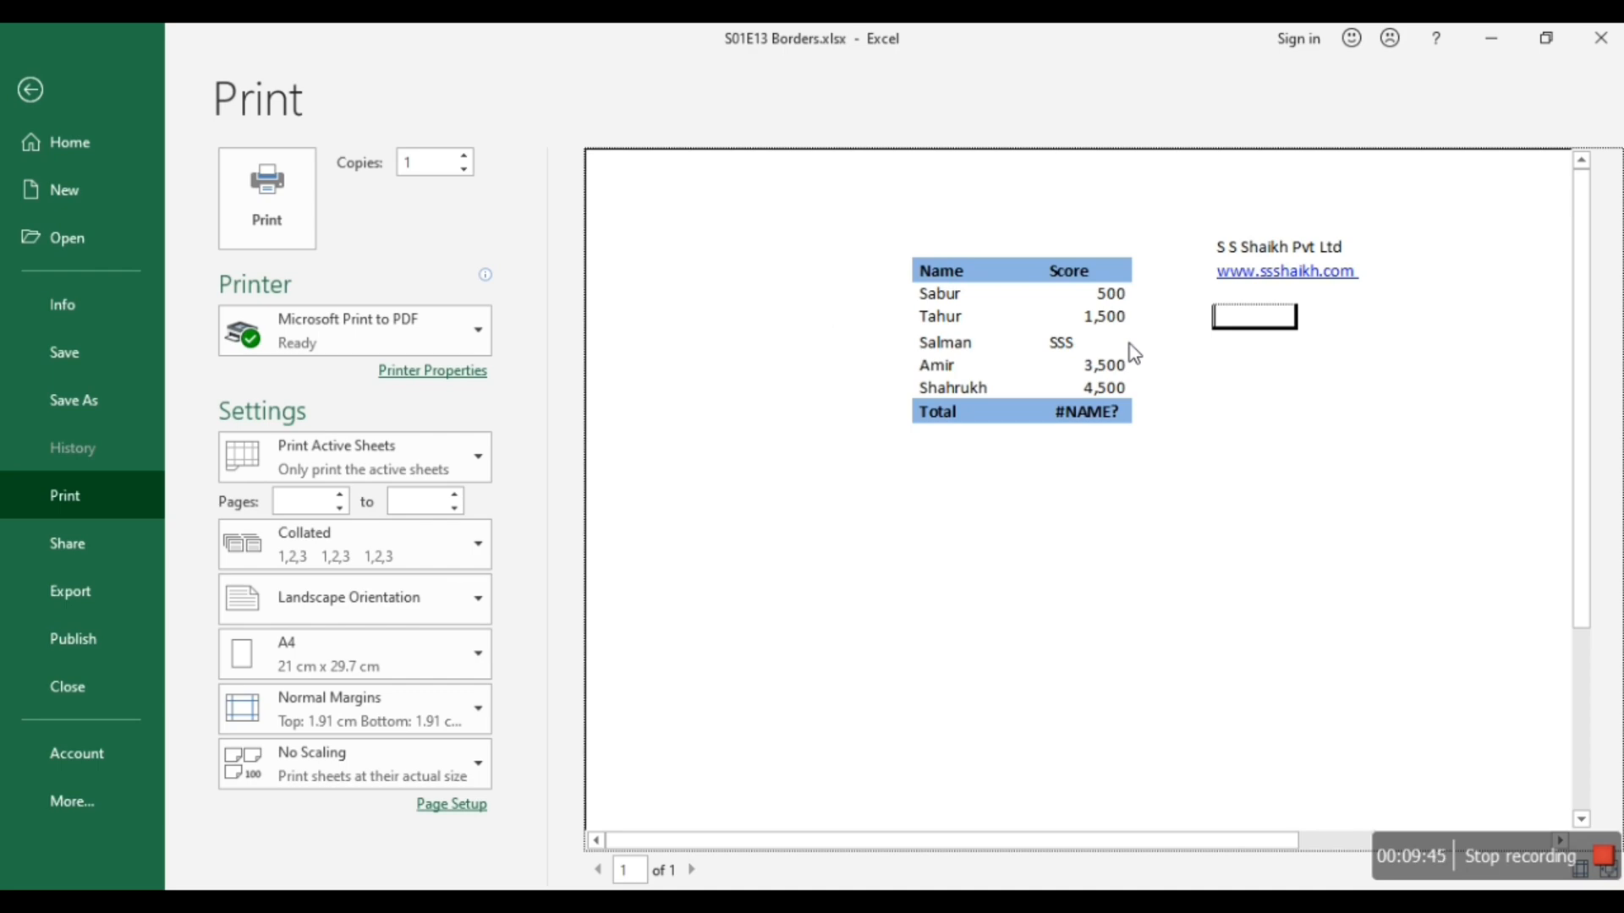
key(Escape)
key(Up)
key(Up)
key(Up)
key(Up)
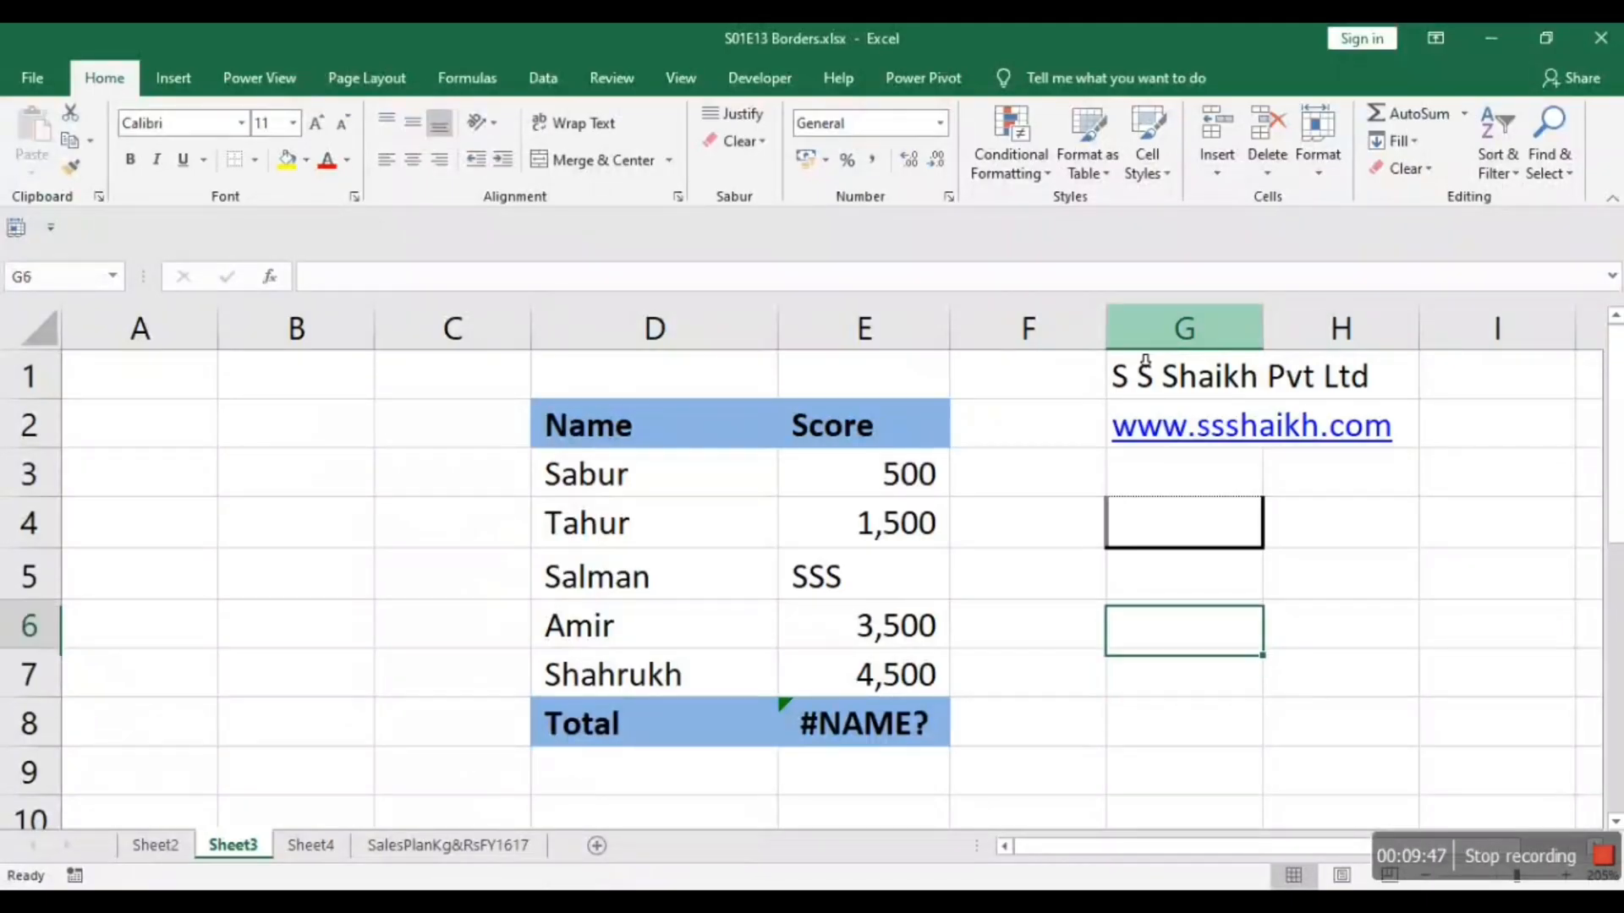
key(Down)
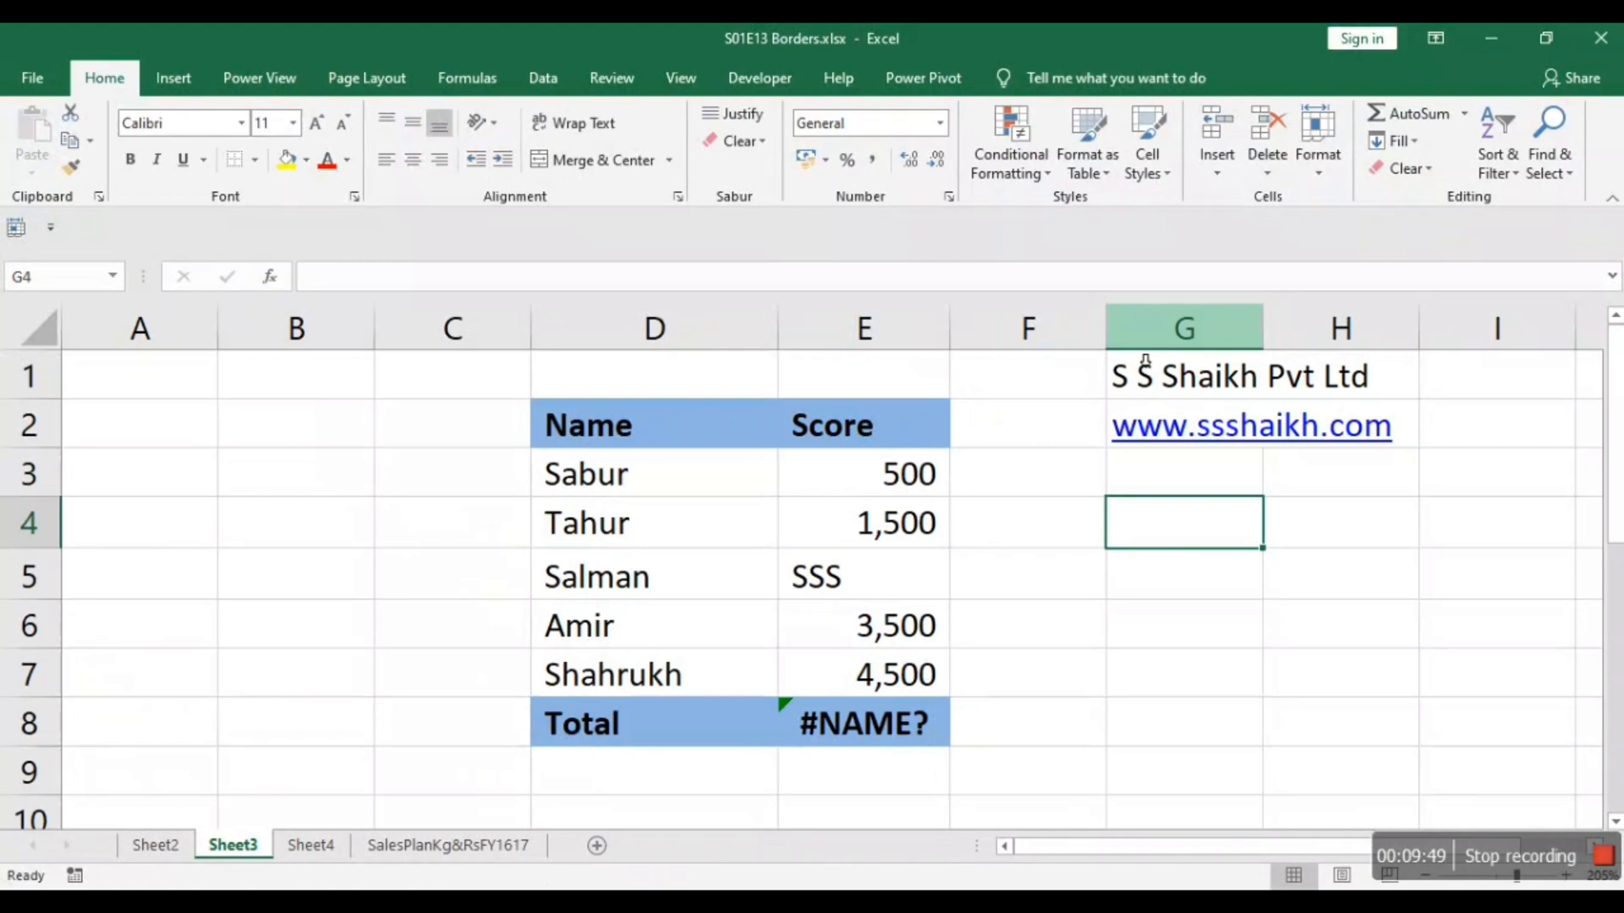
Clear all borders of cell G4, give it a thick solid outline instead, and move off the cell to check it.
right_click(1204, 540)
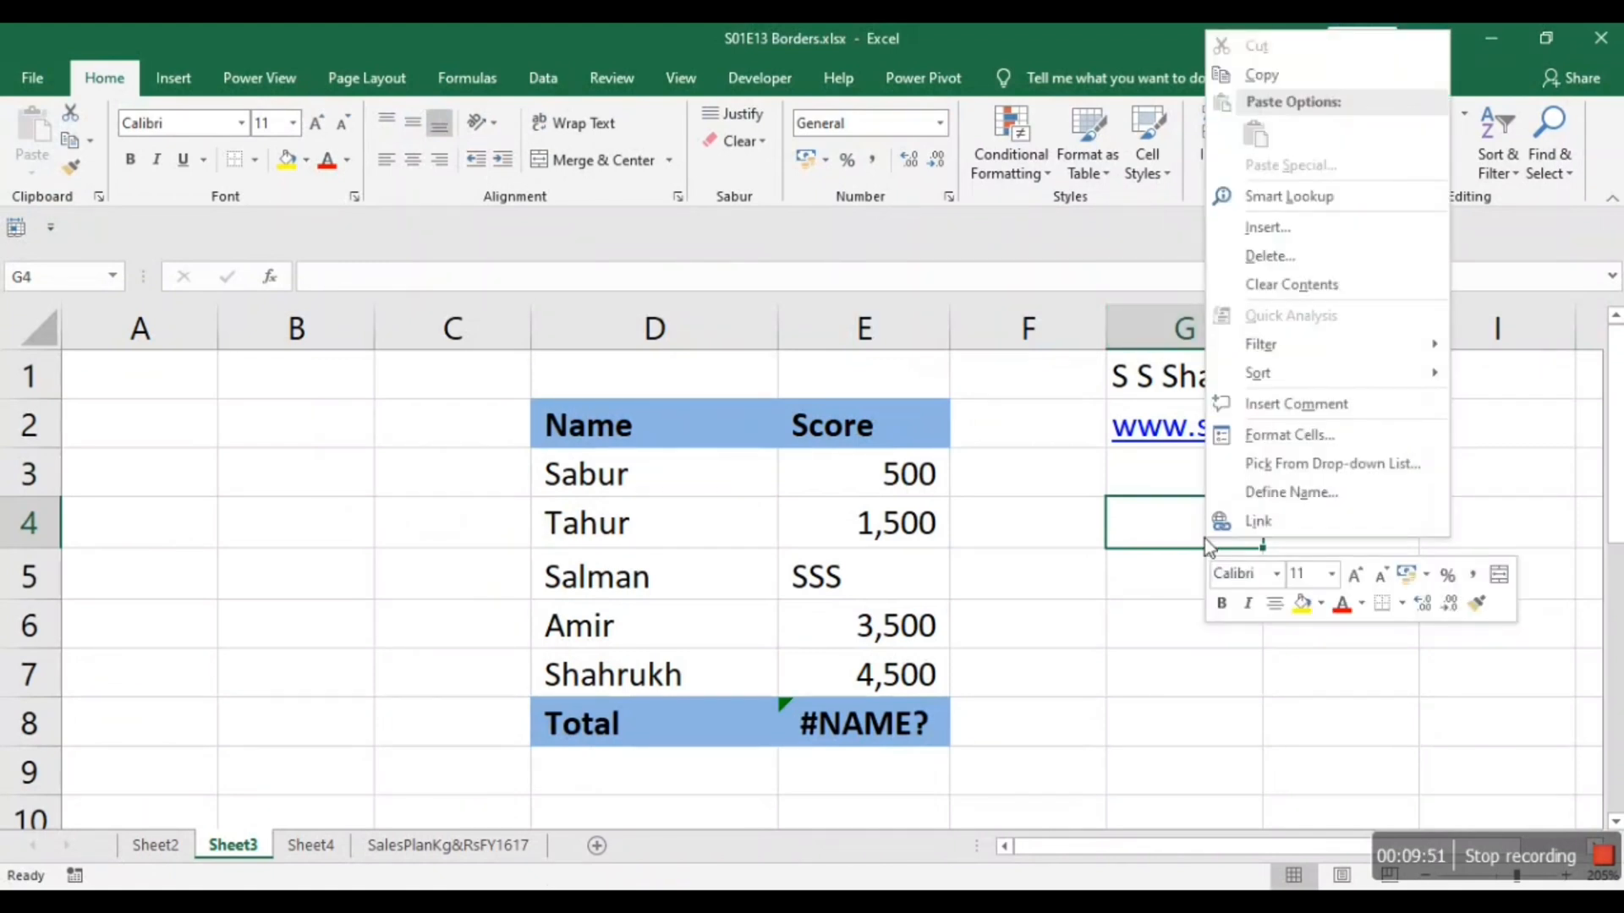
click(1269, 435)
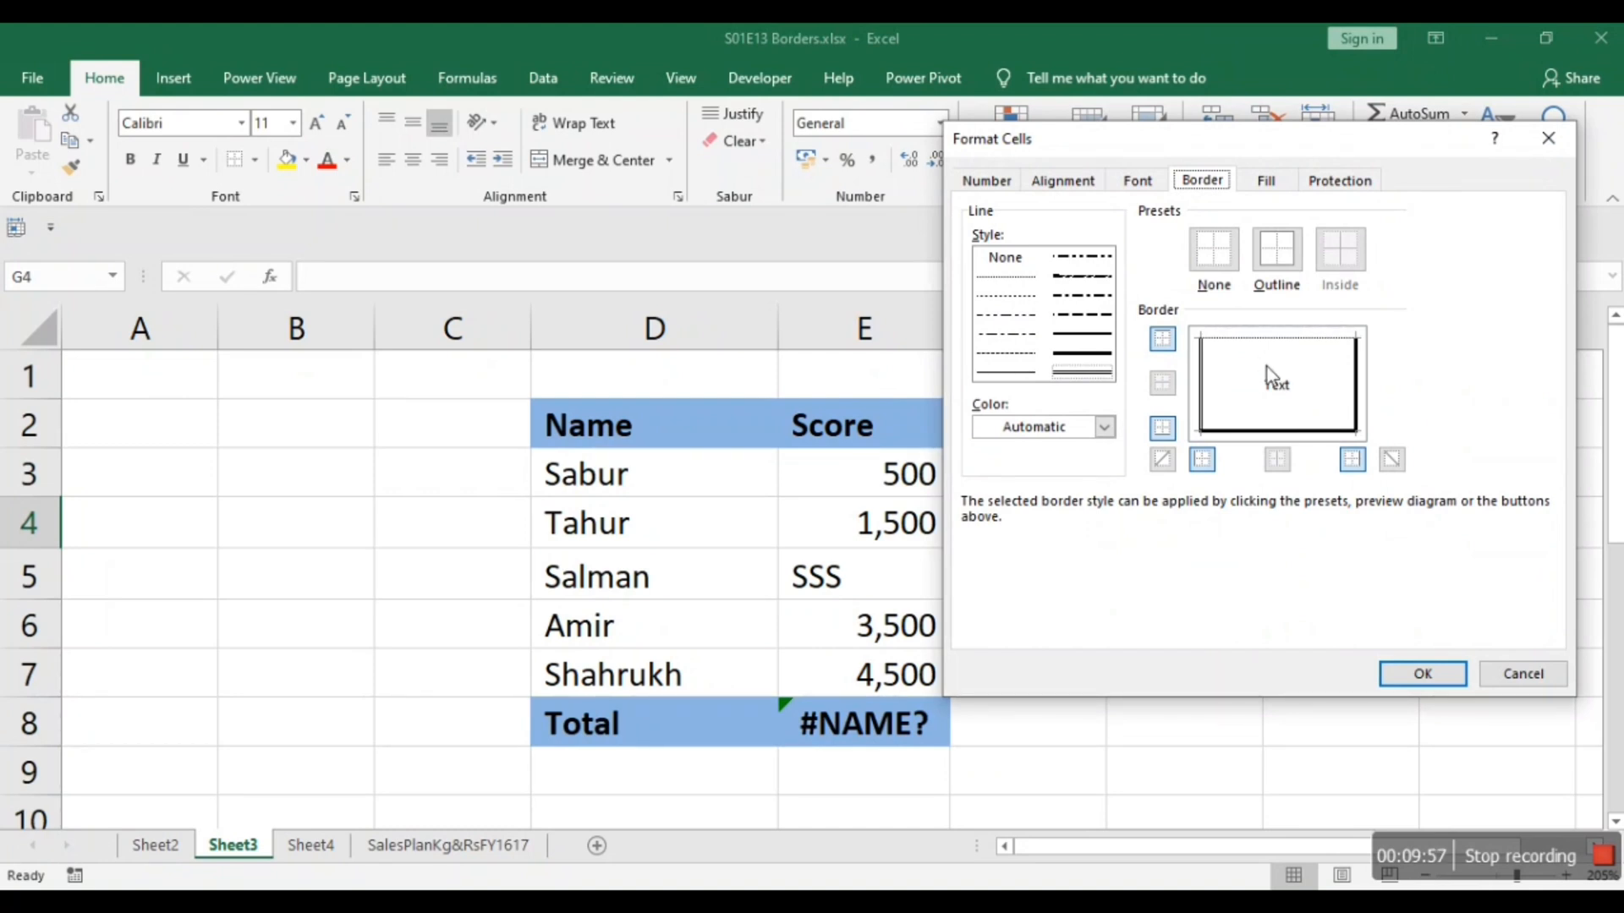
click(1220, 250)
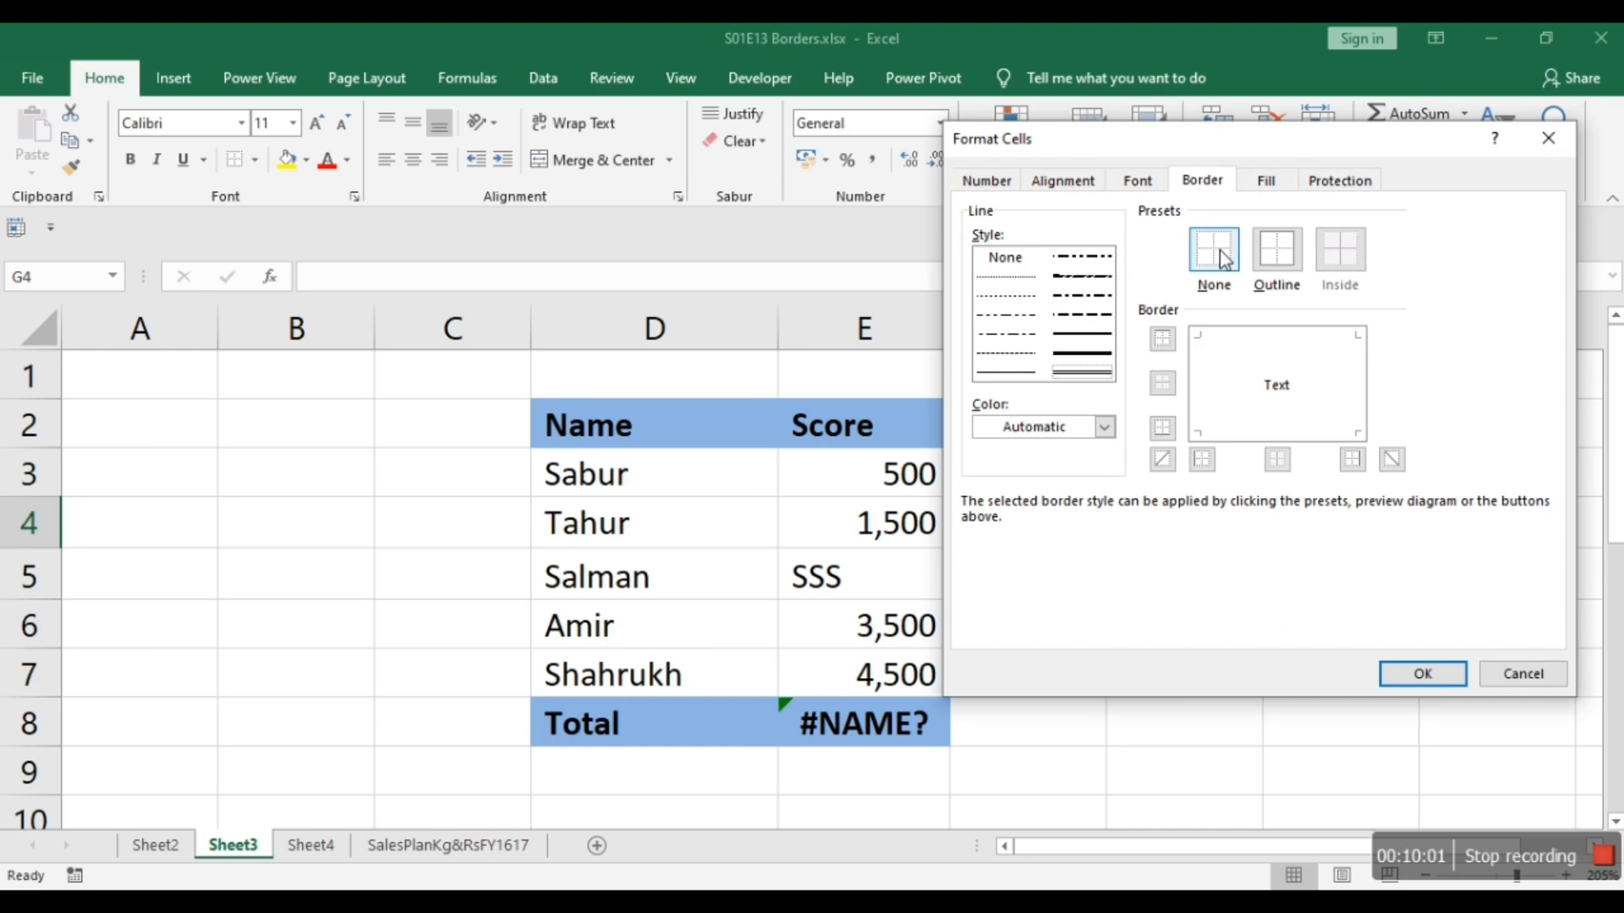
click(1281, 260)
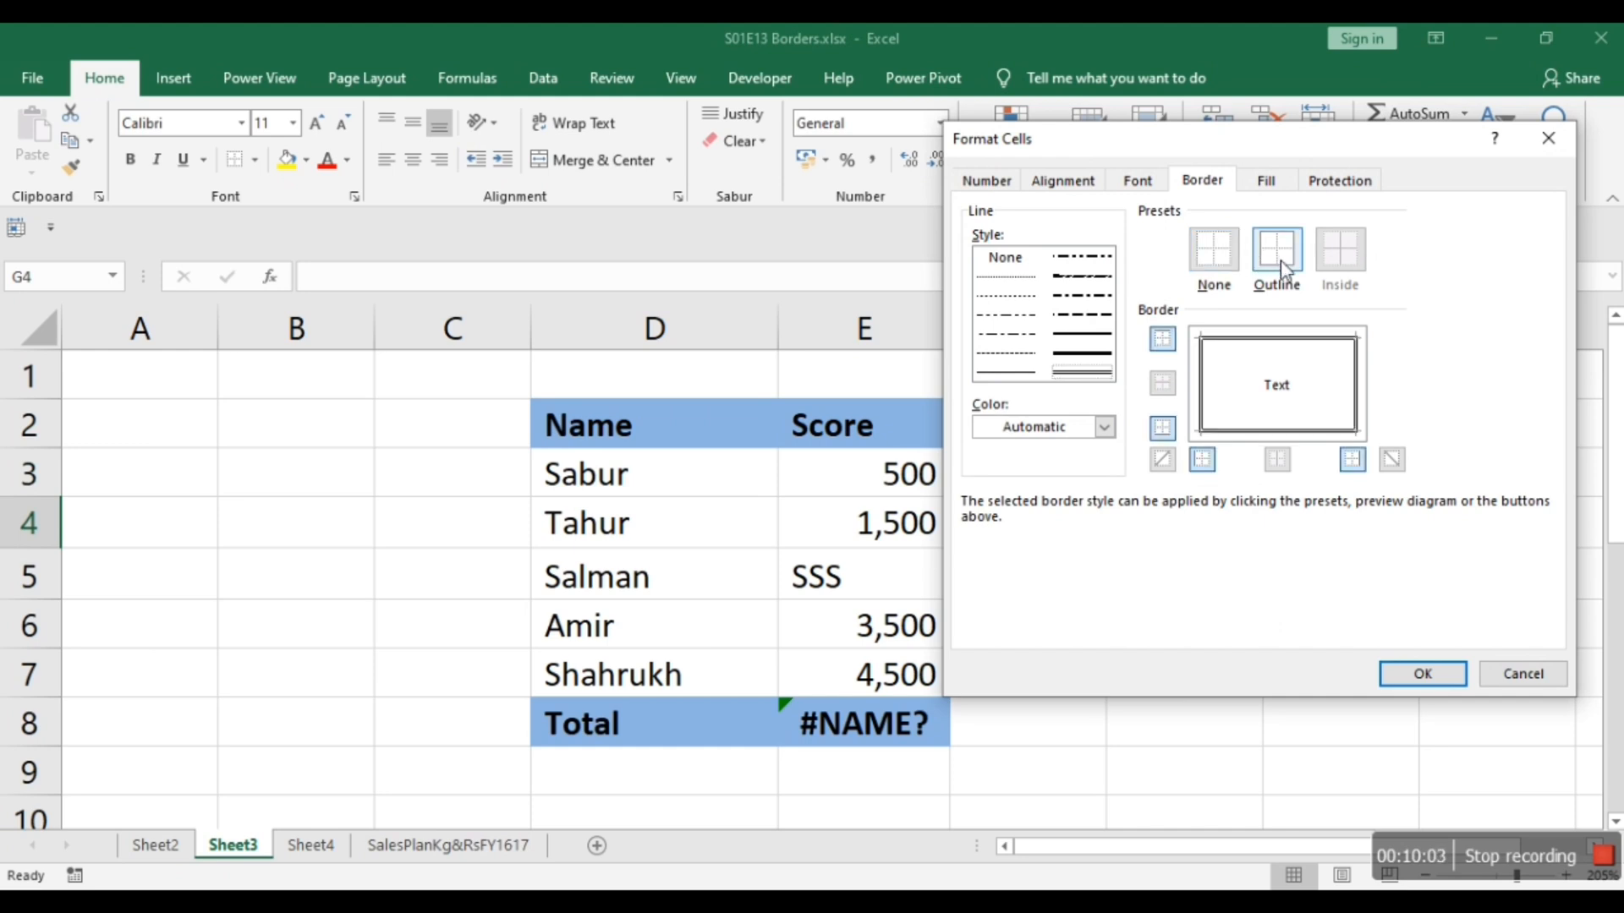
click(1082, 353)
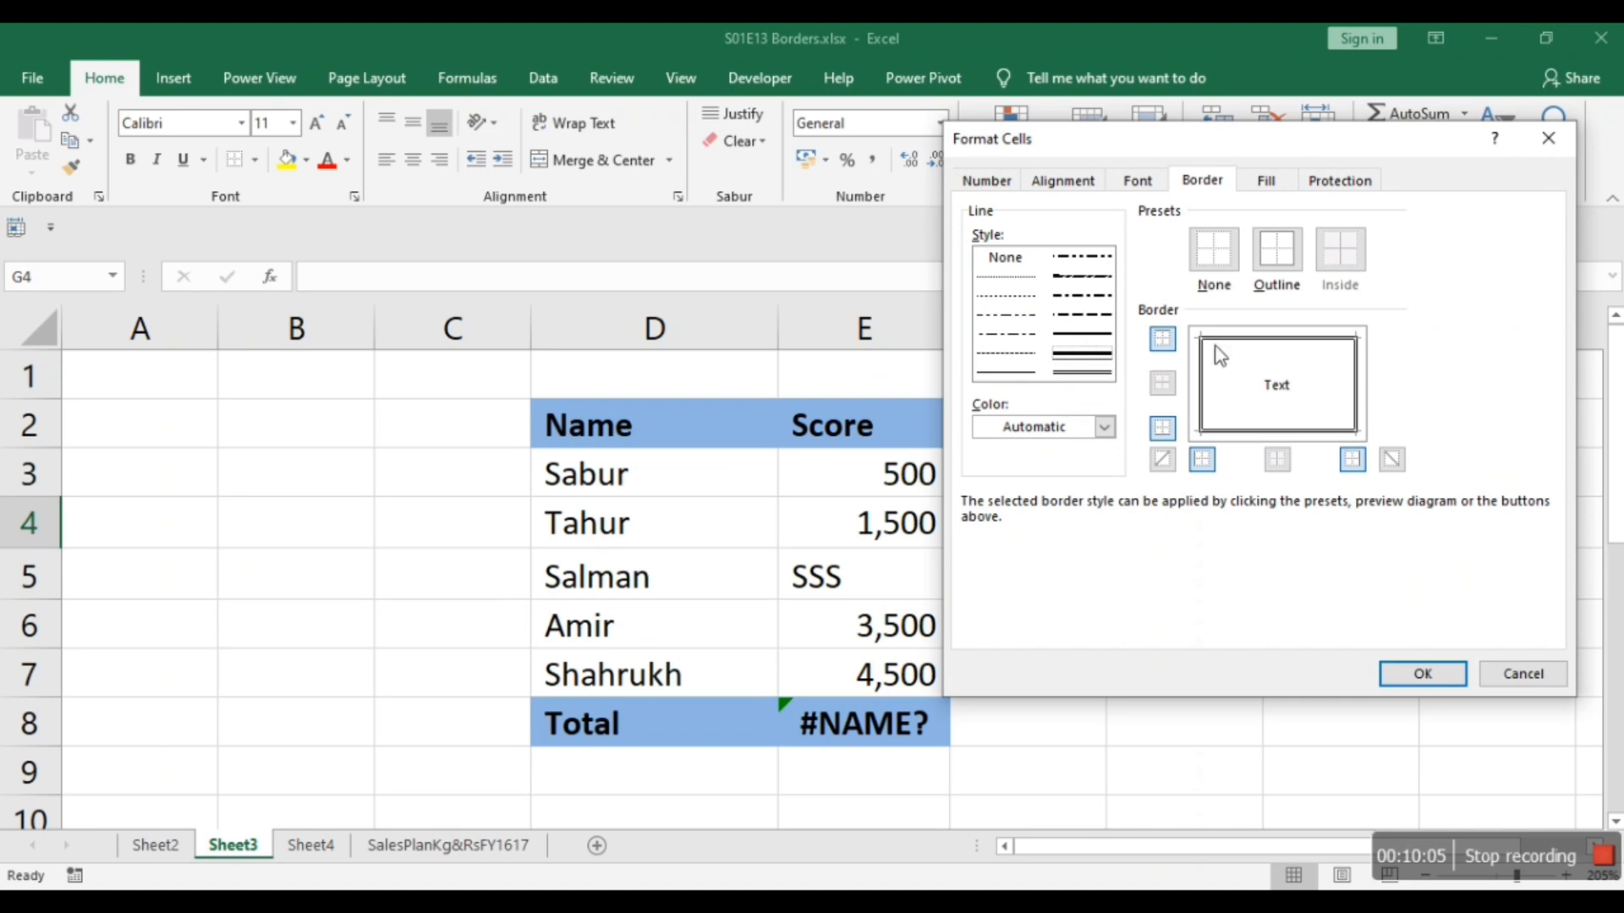
click(1277, 258)
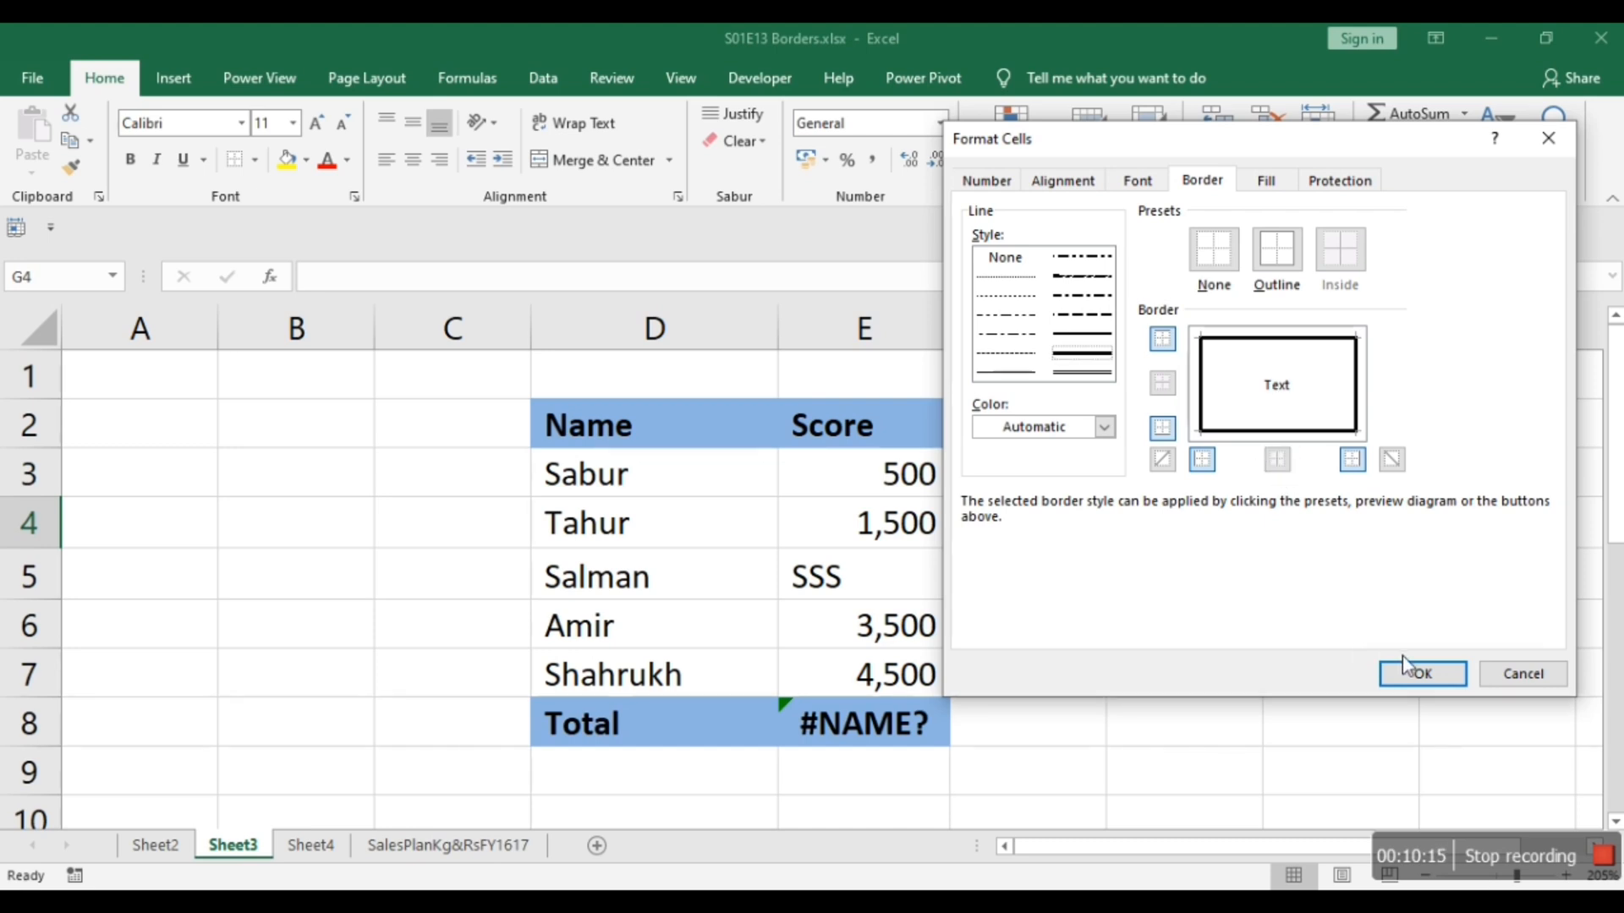
drag(1116, 149, 540, 161)
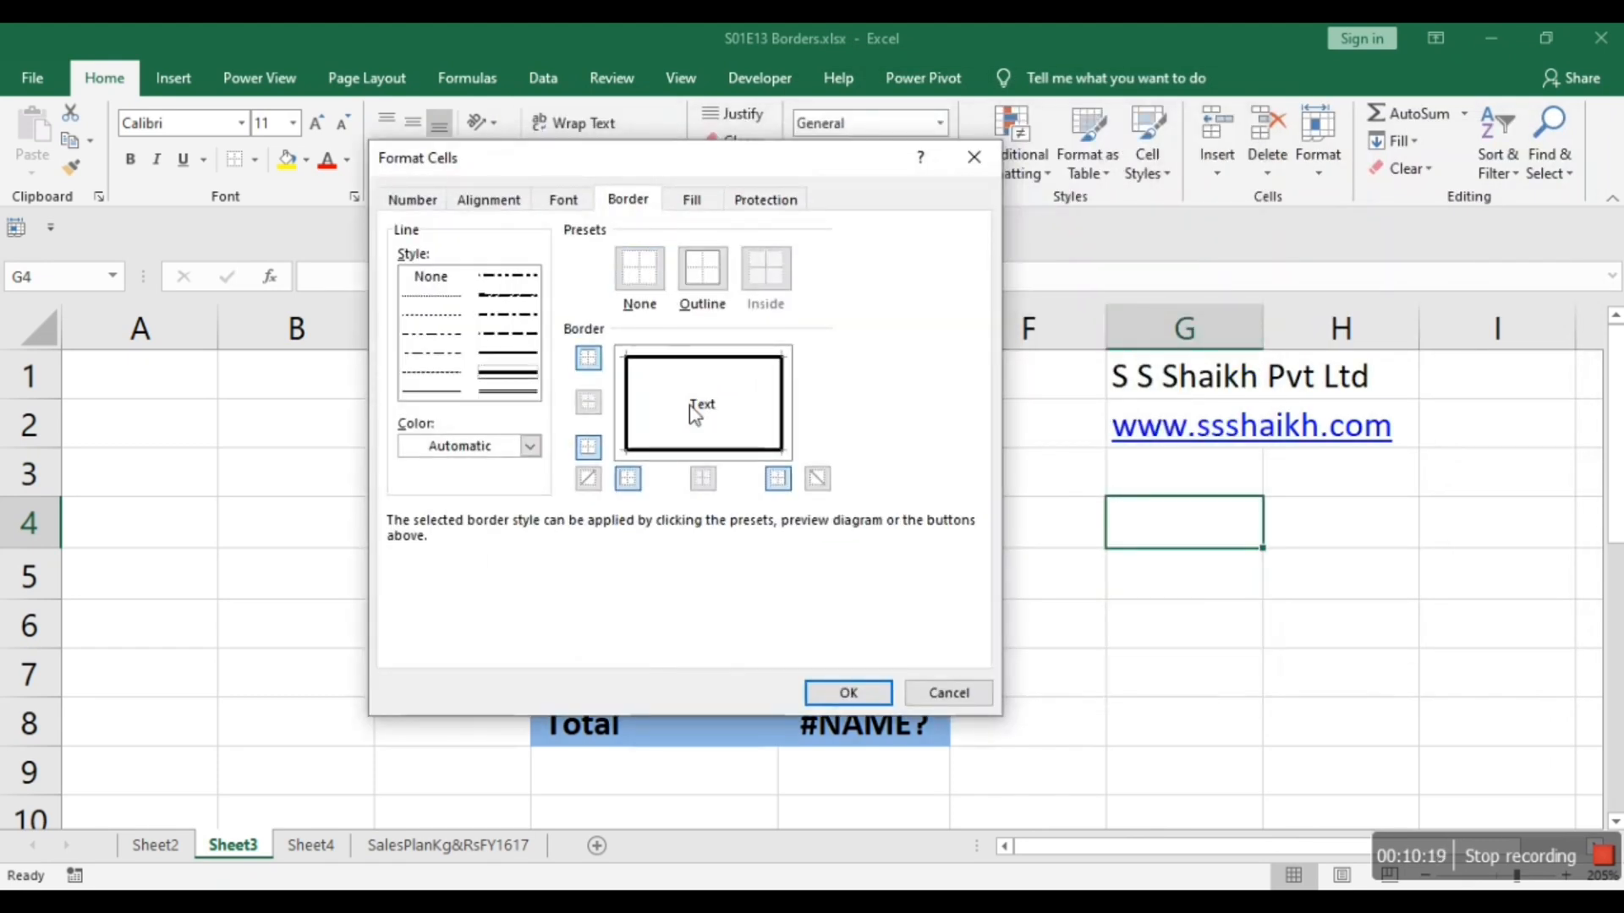
click(846, 692)
key(Return)
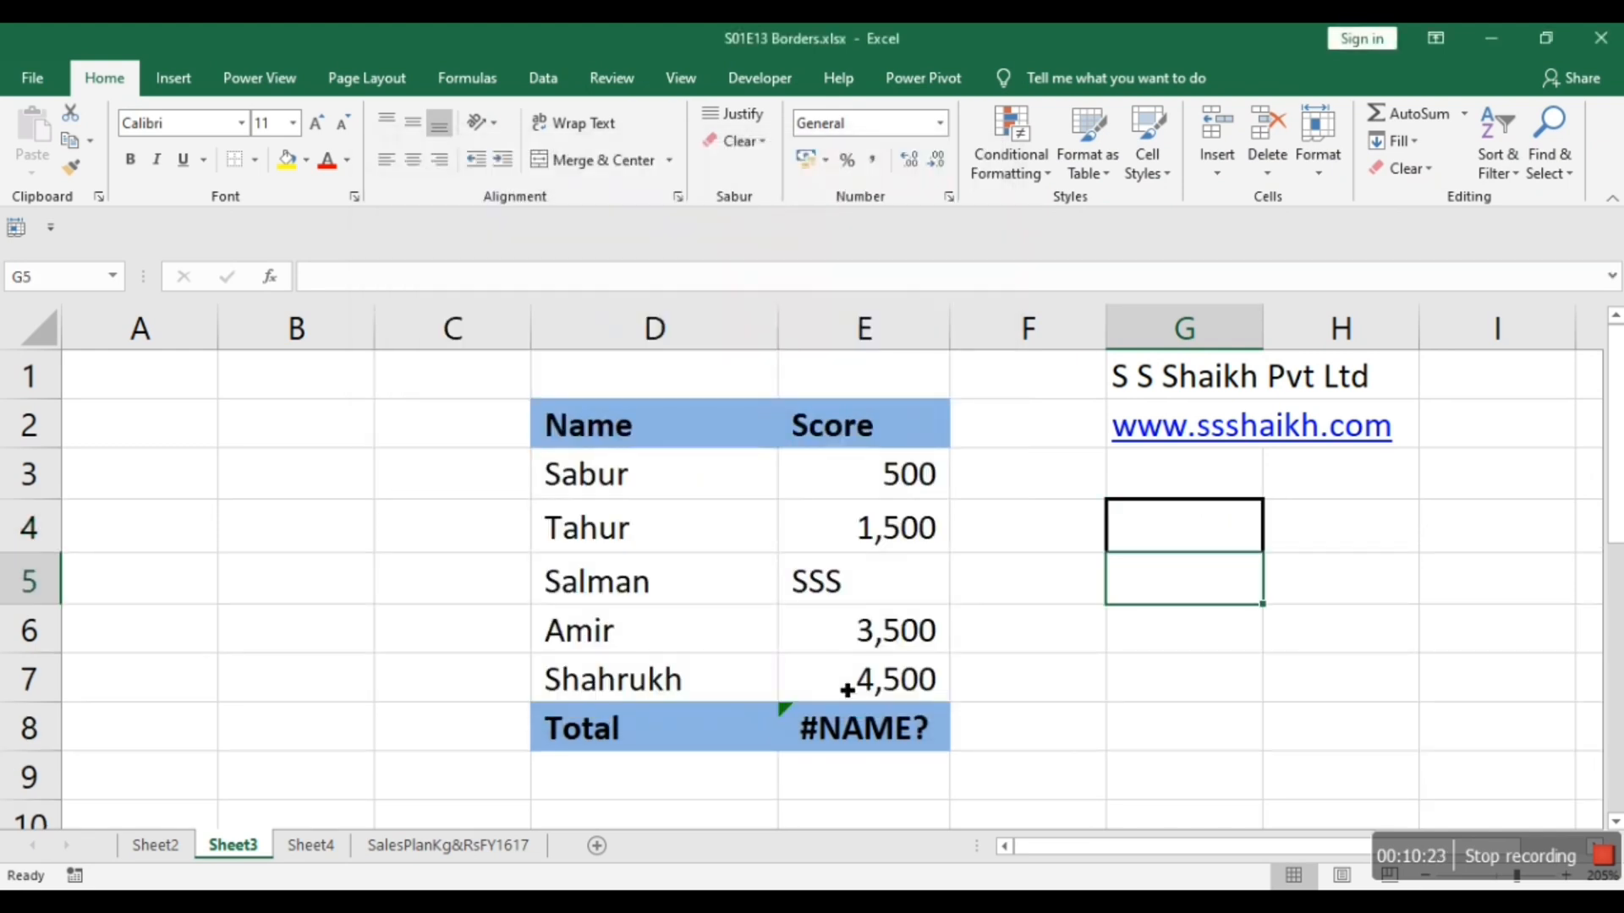
Remove every border from cells G4:H4 with No Border and select an empty cell below to check.
key(Up)
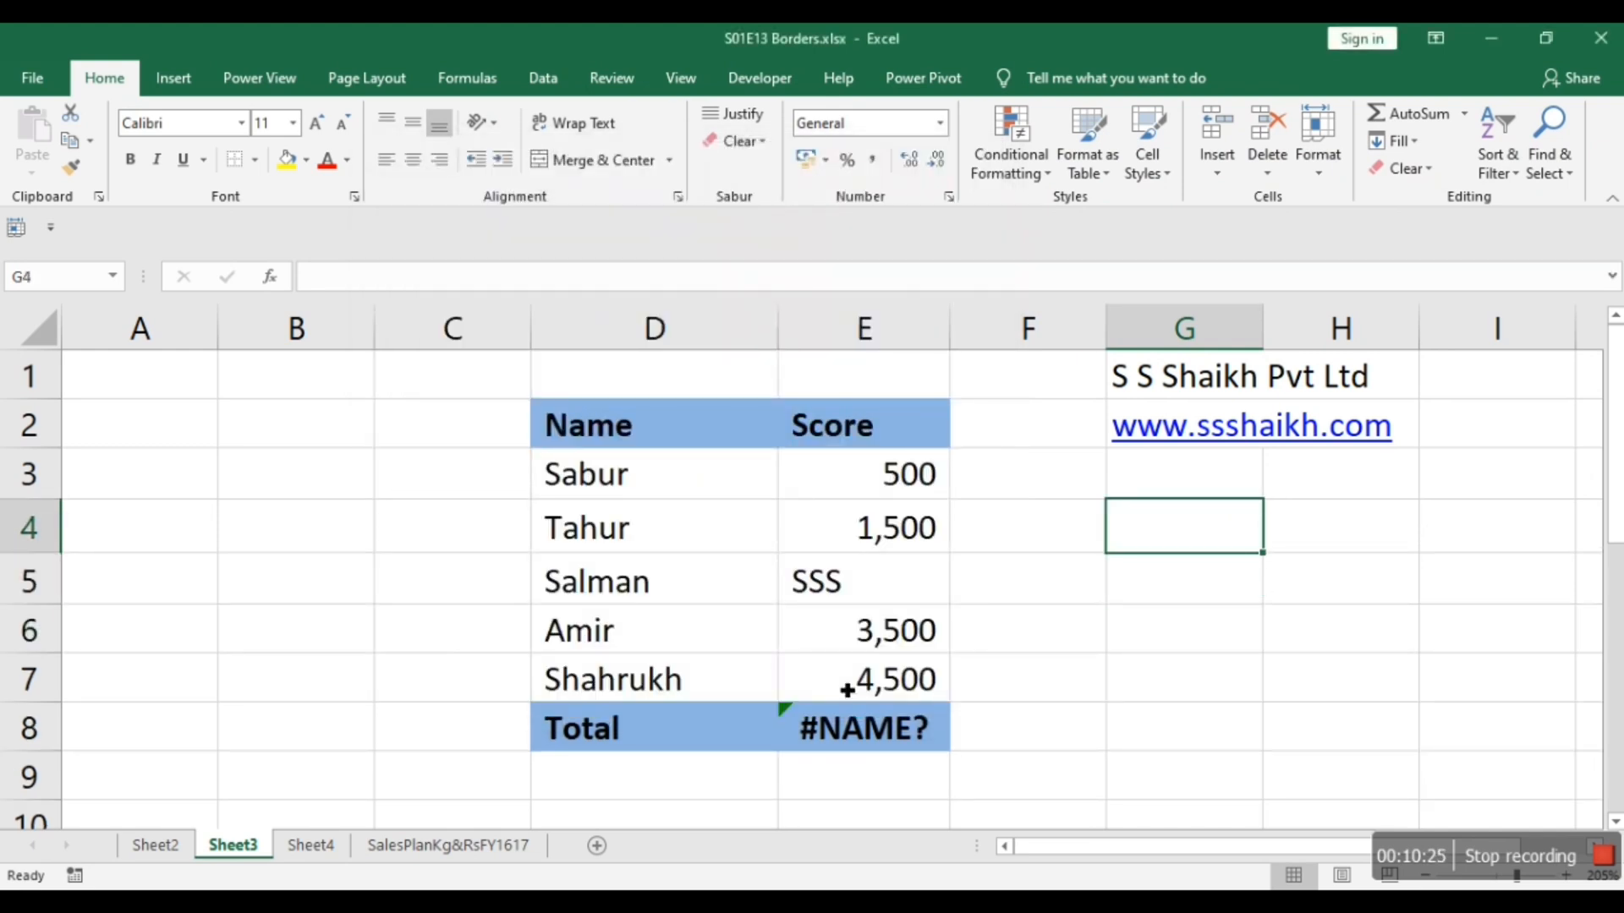
key(shift+Right)
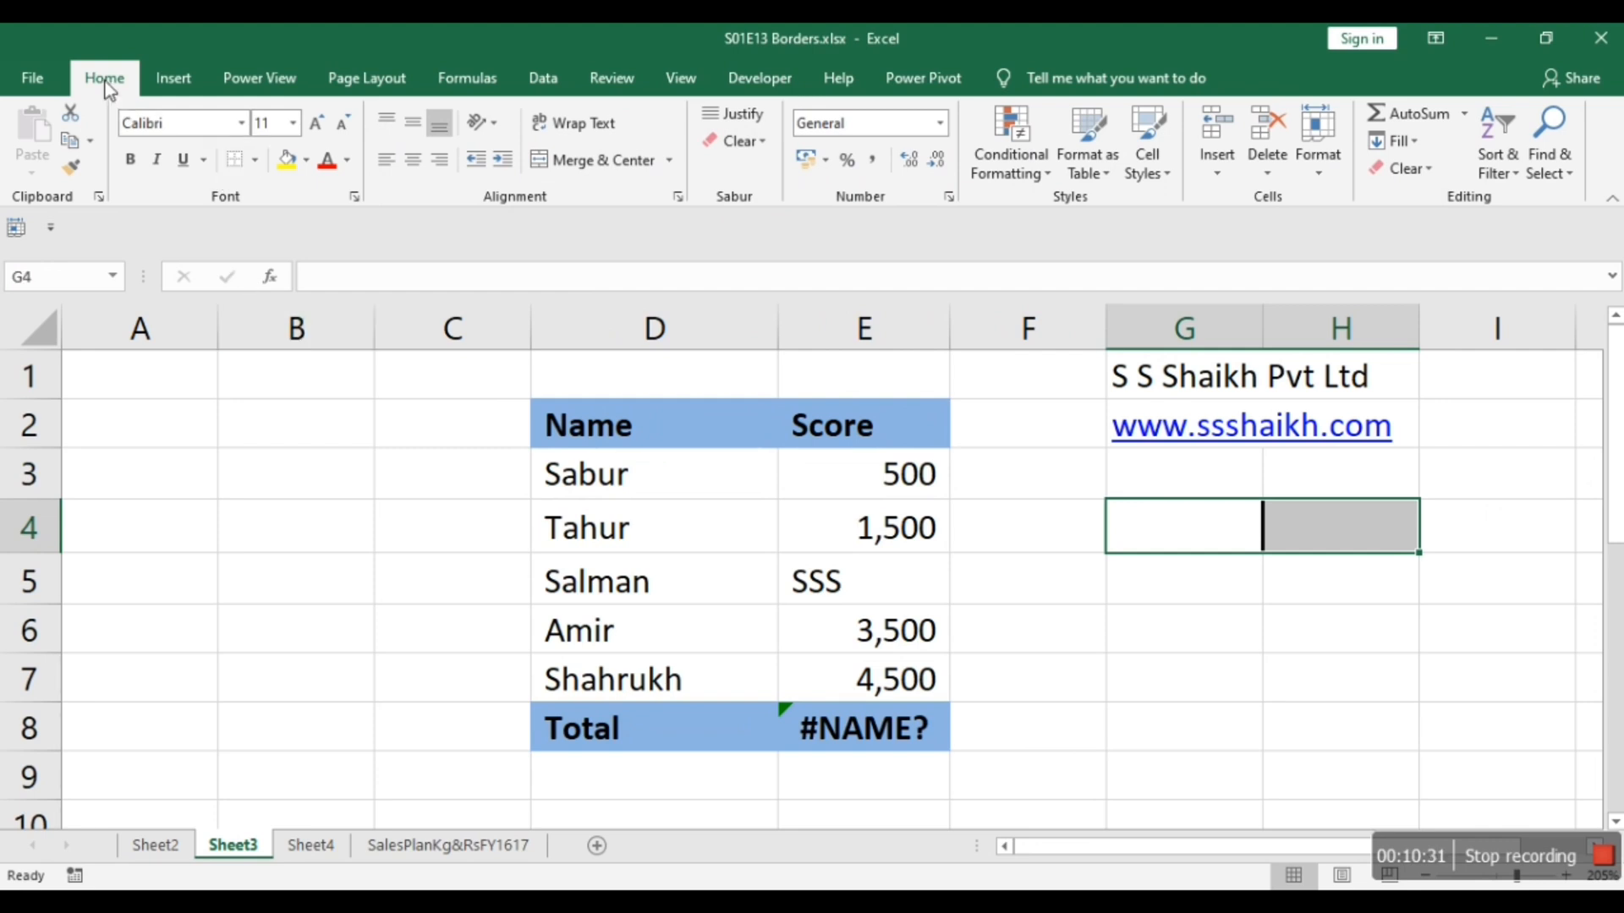
click(254, 161)
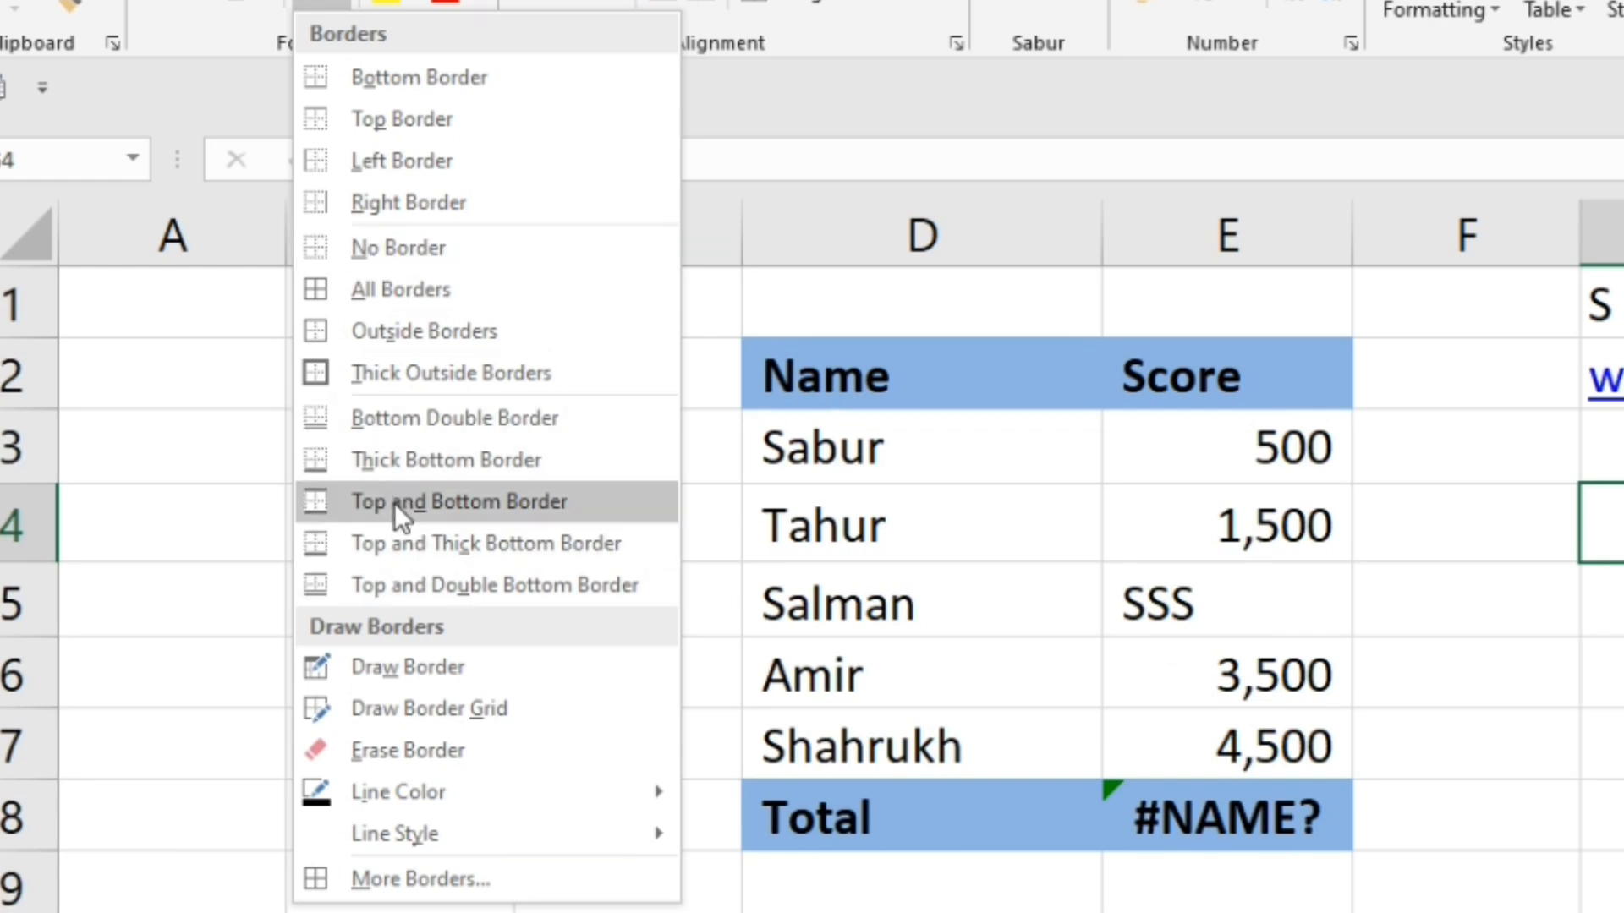
click(397, 258)
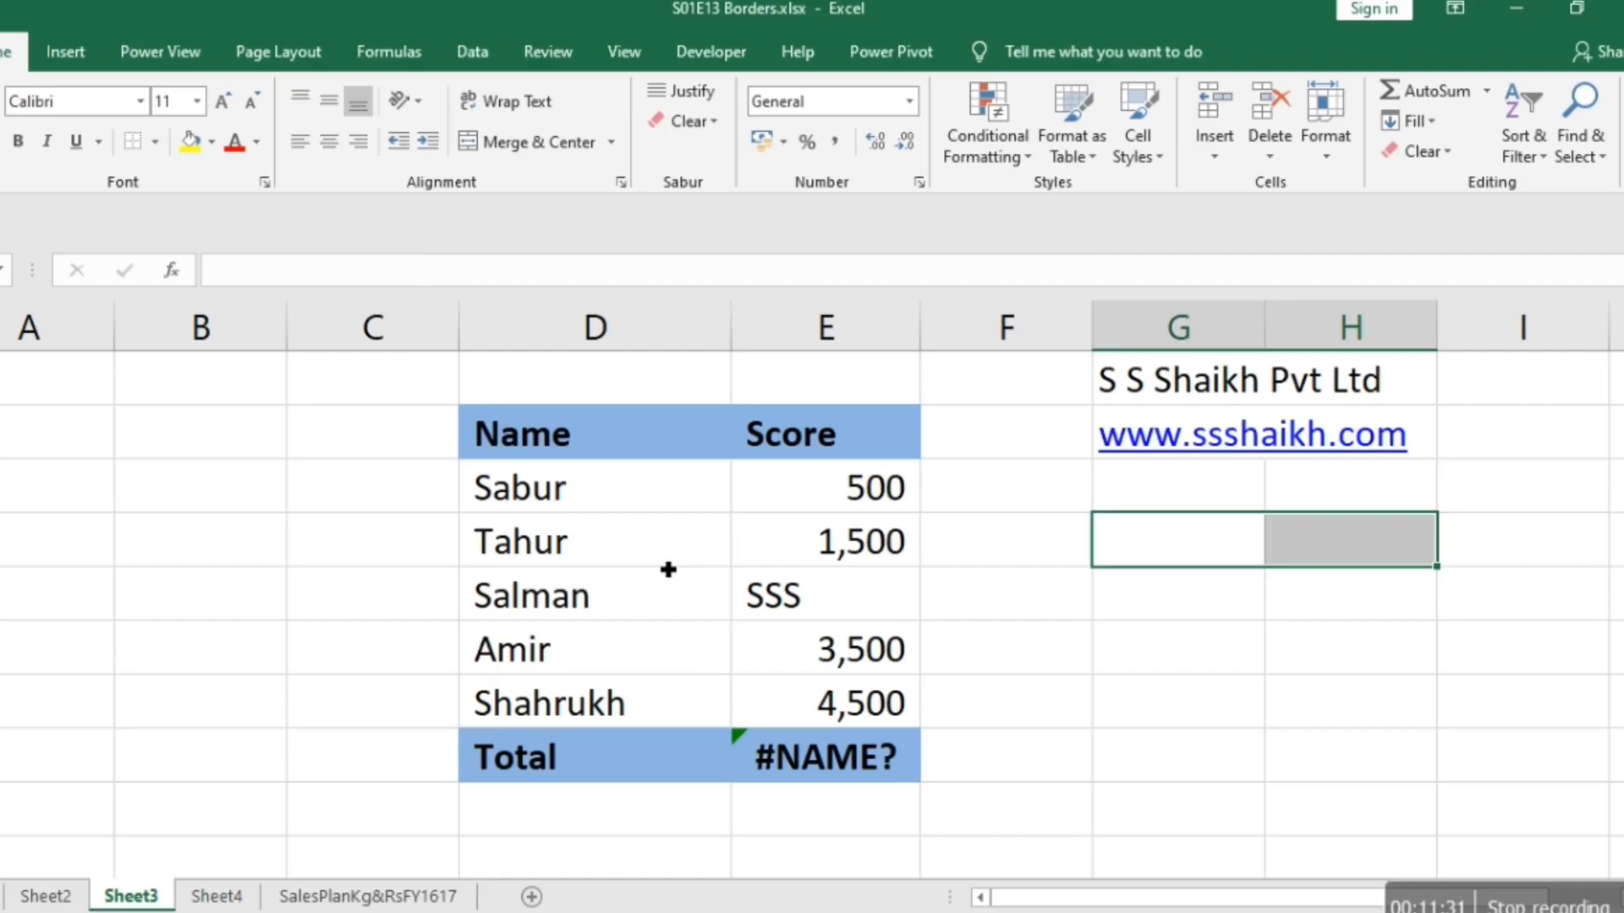
click(1228, 736)
Apply a thick solid outline around cells G4:H4 through the cell formatting settings.
key(Up)
key(Up)
key(Up)
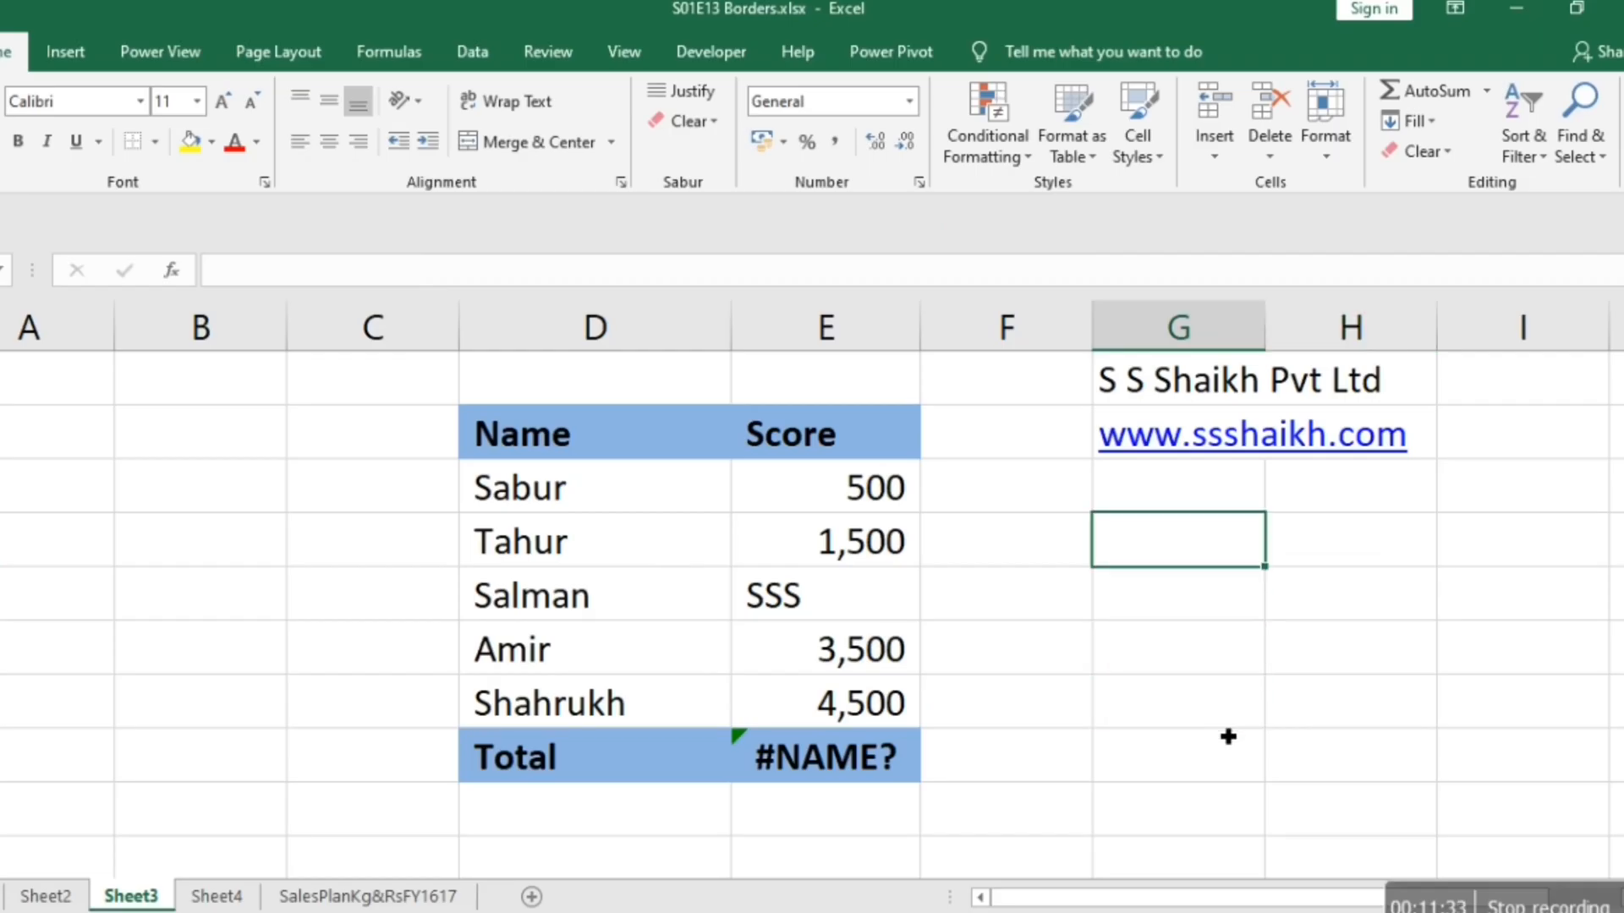
key(shift+Right)
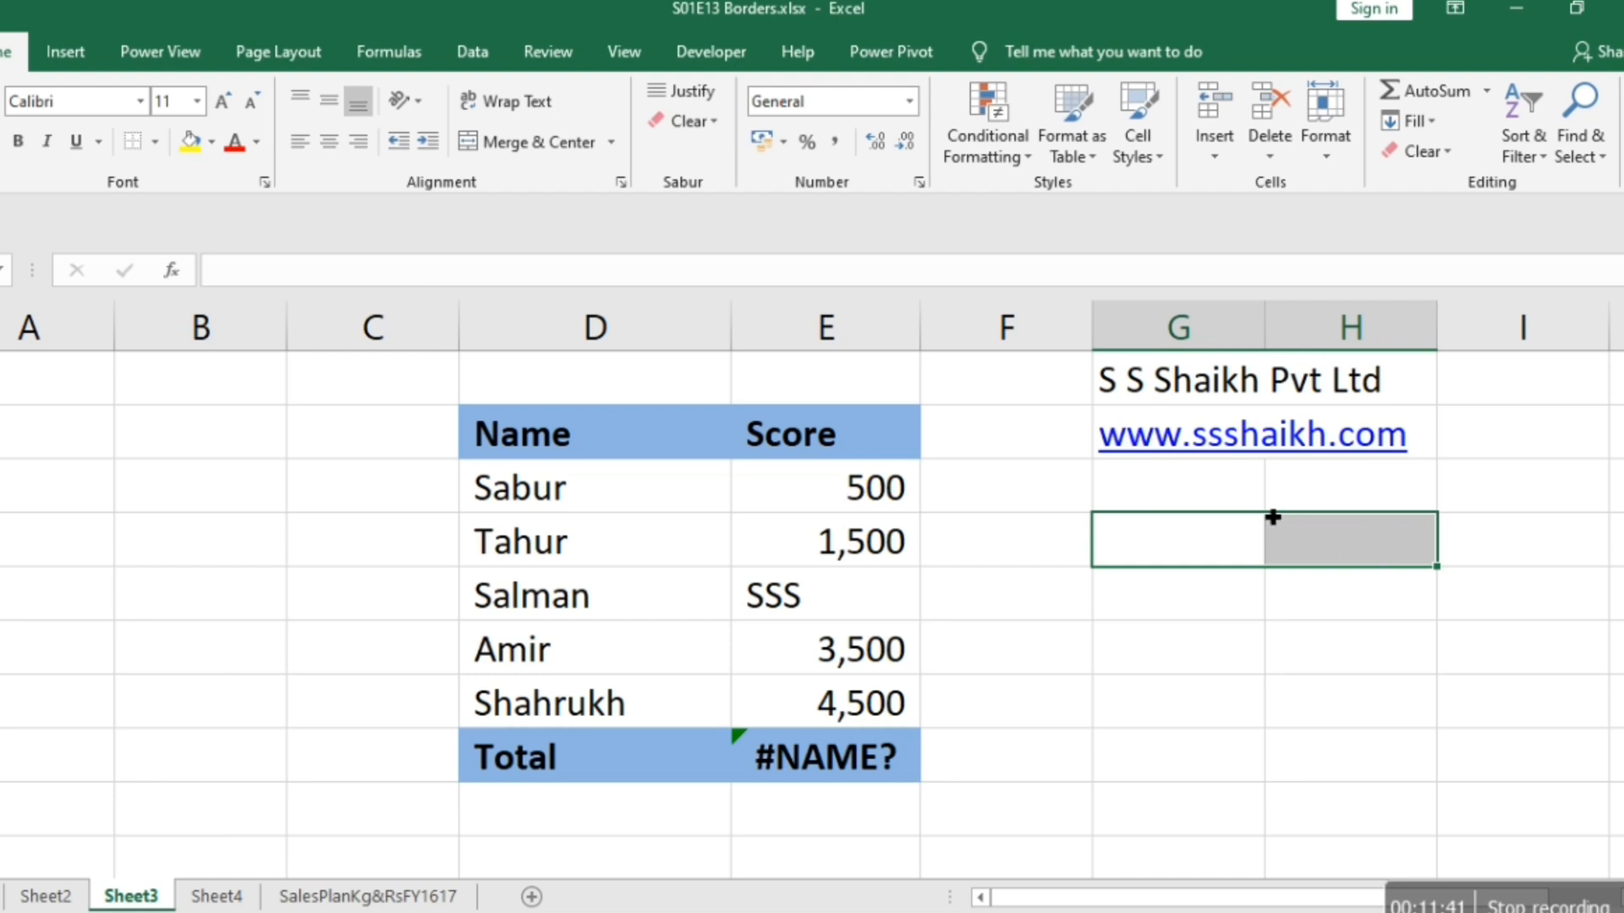
right_click(1220, 533)
click(1301, 838)
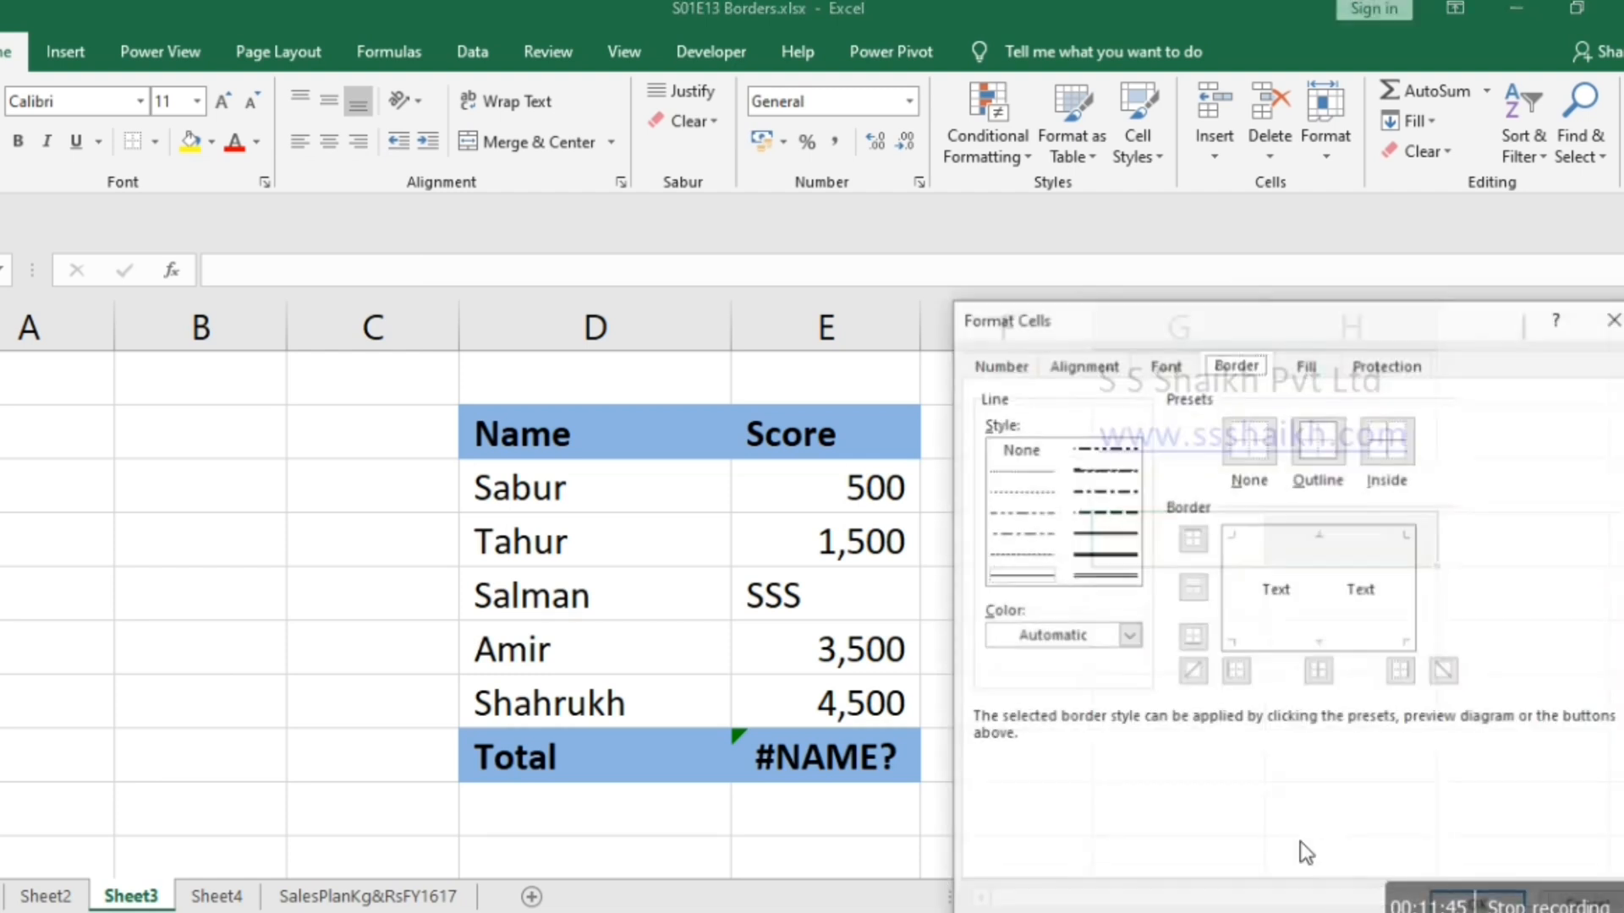
click(1094, 554)
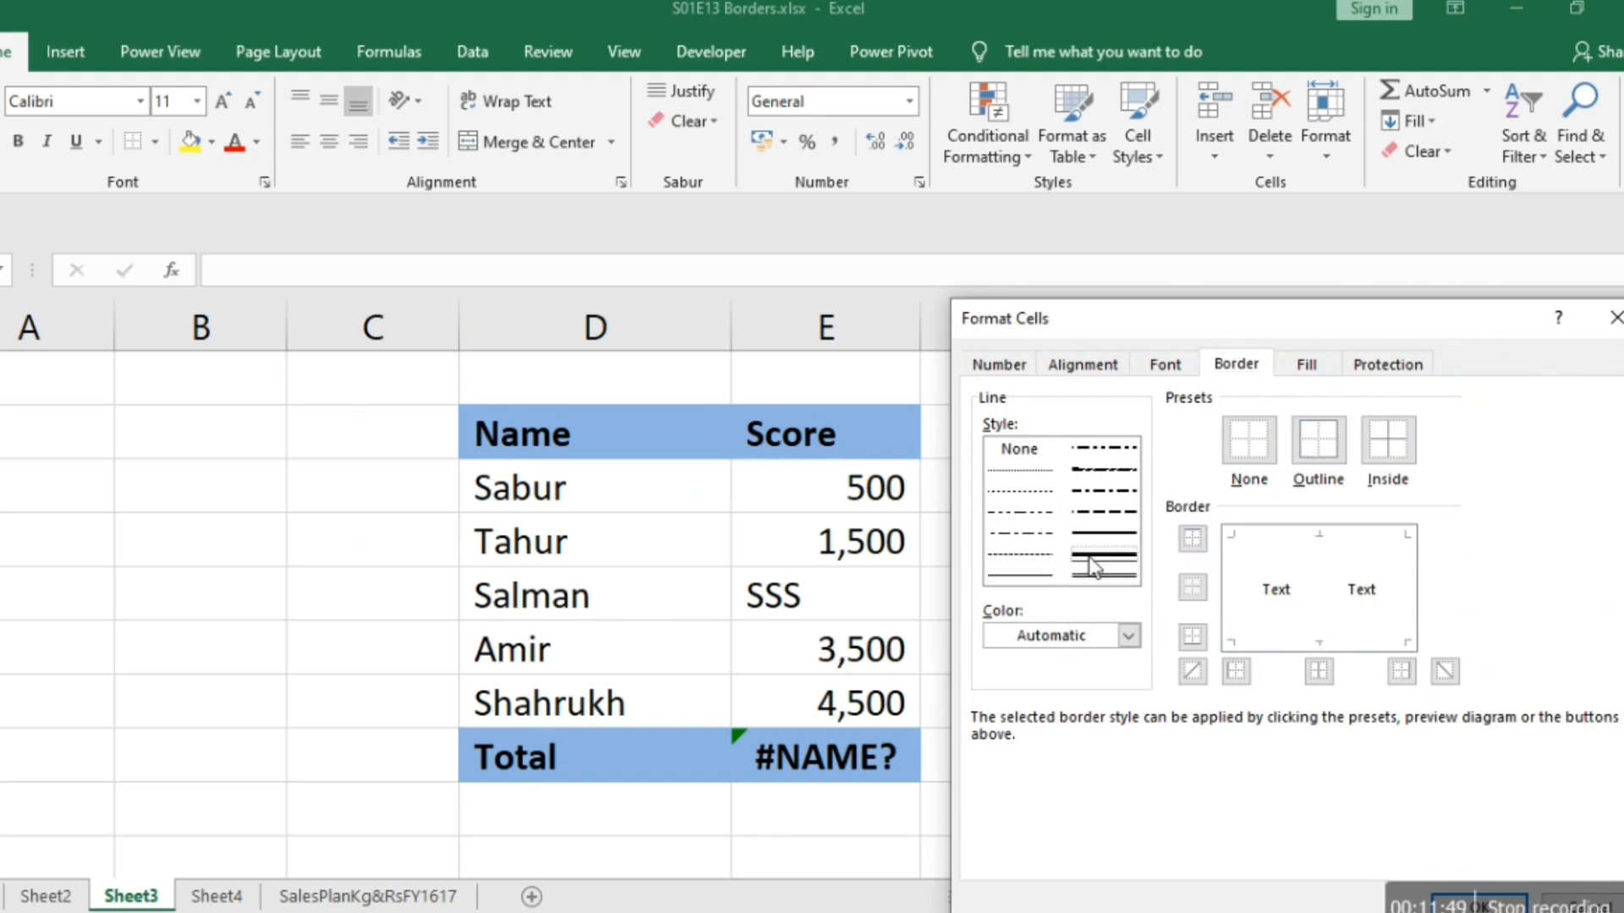
click(1332, 441)
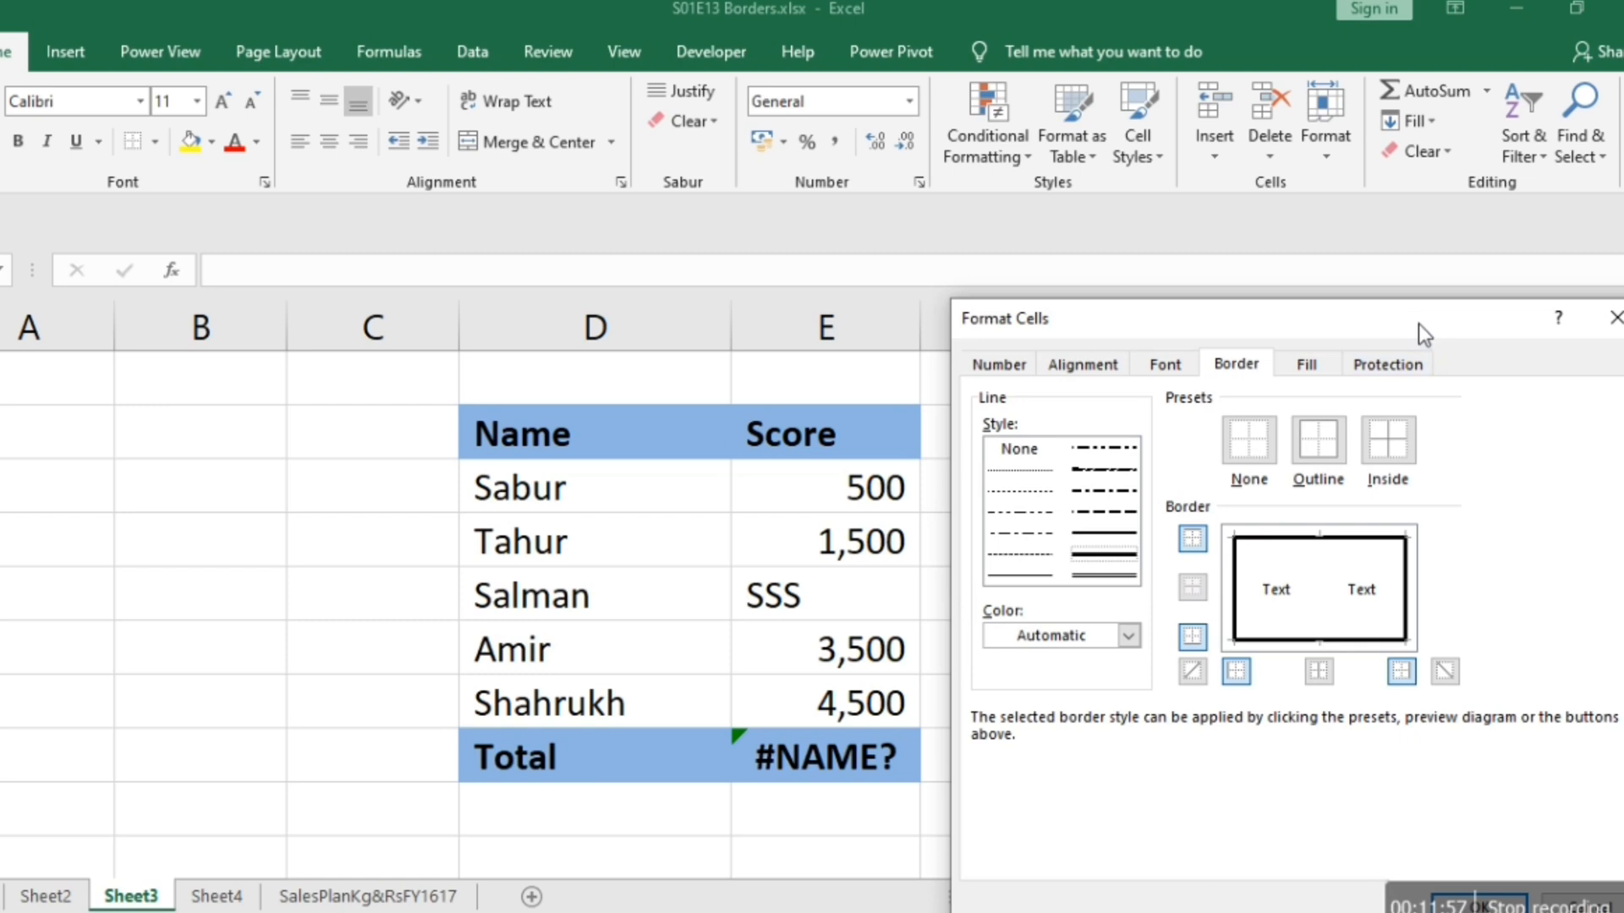
drag(1419, 325, 1106, 183)
click(1167, 766)
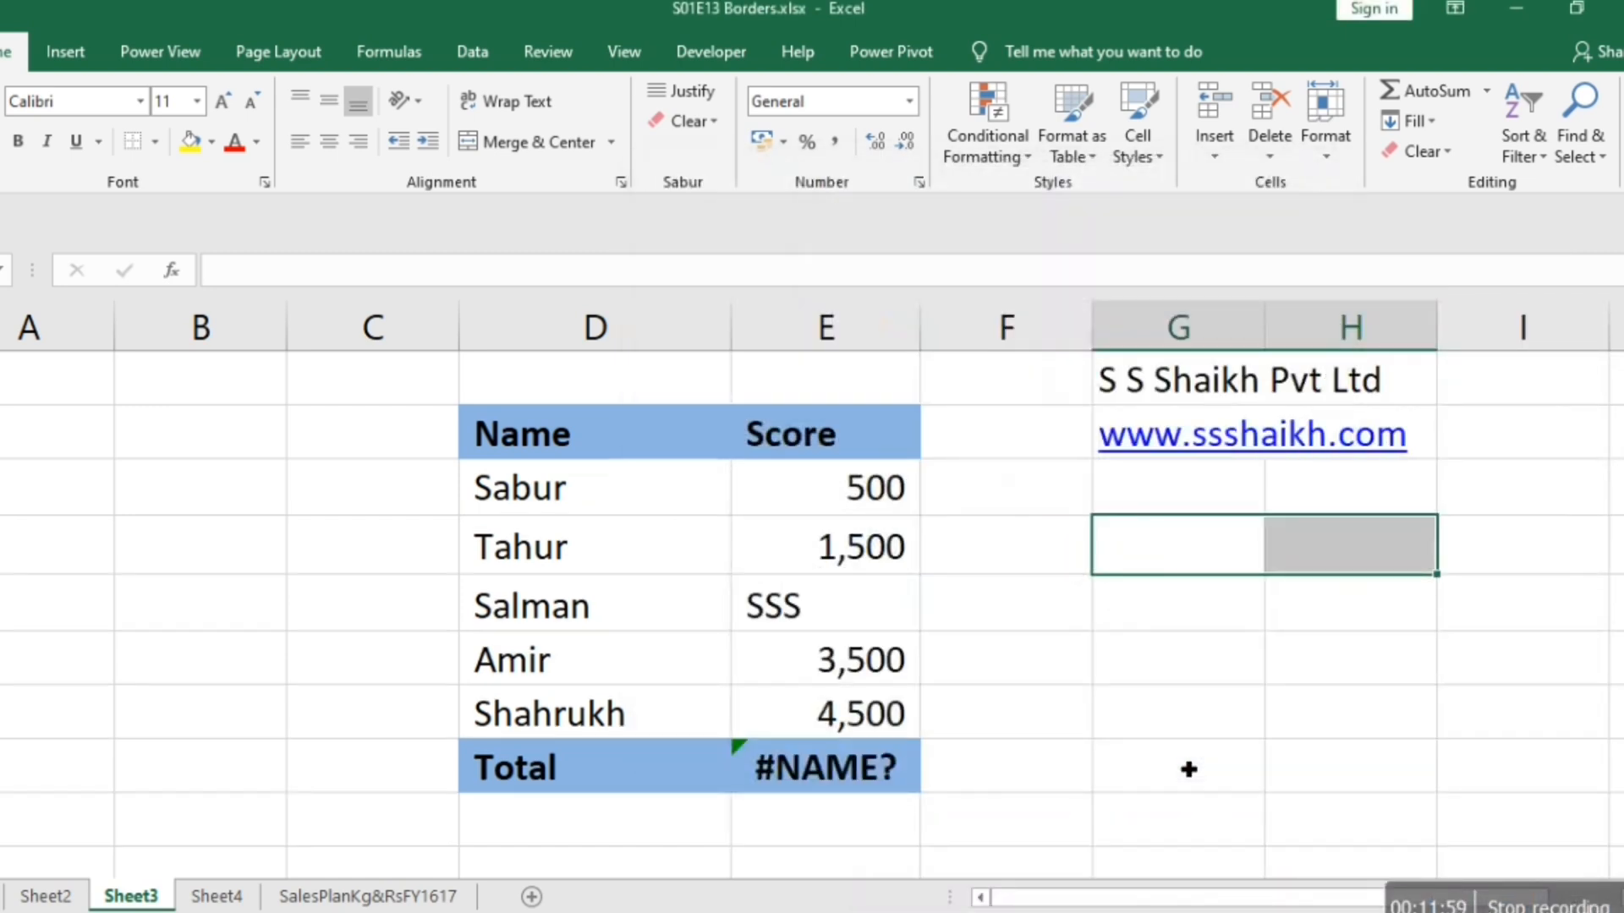
Check the thick outline around G4:H4 in the print preview and by selecting cells back on the sheet.
click(1188, 768)
key(ctrl+p)
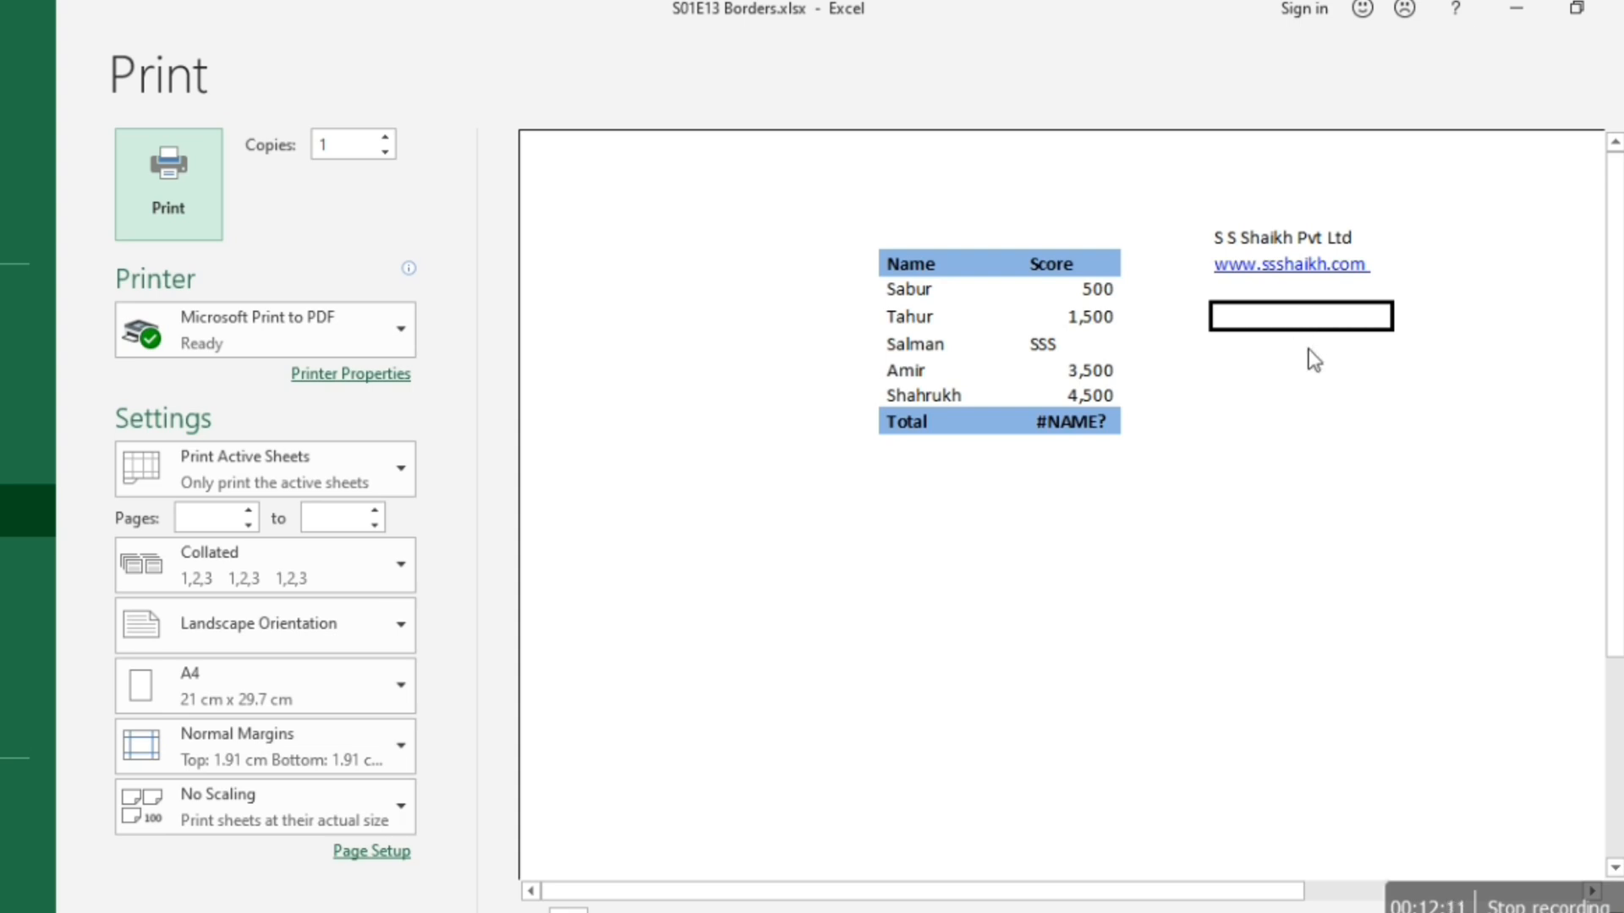
key(Escape)
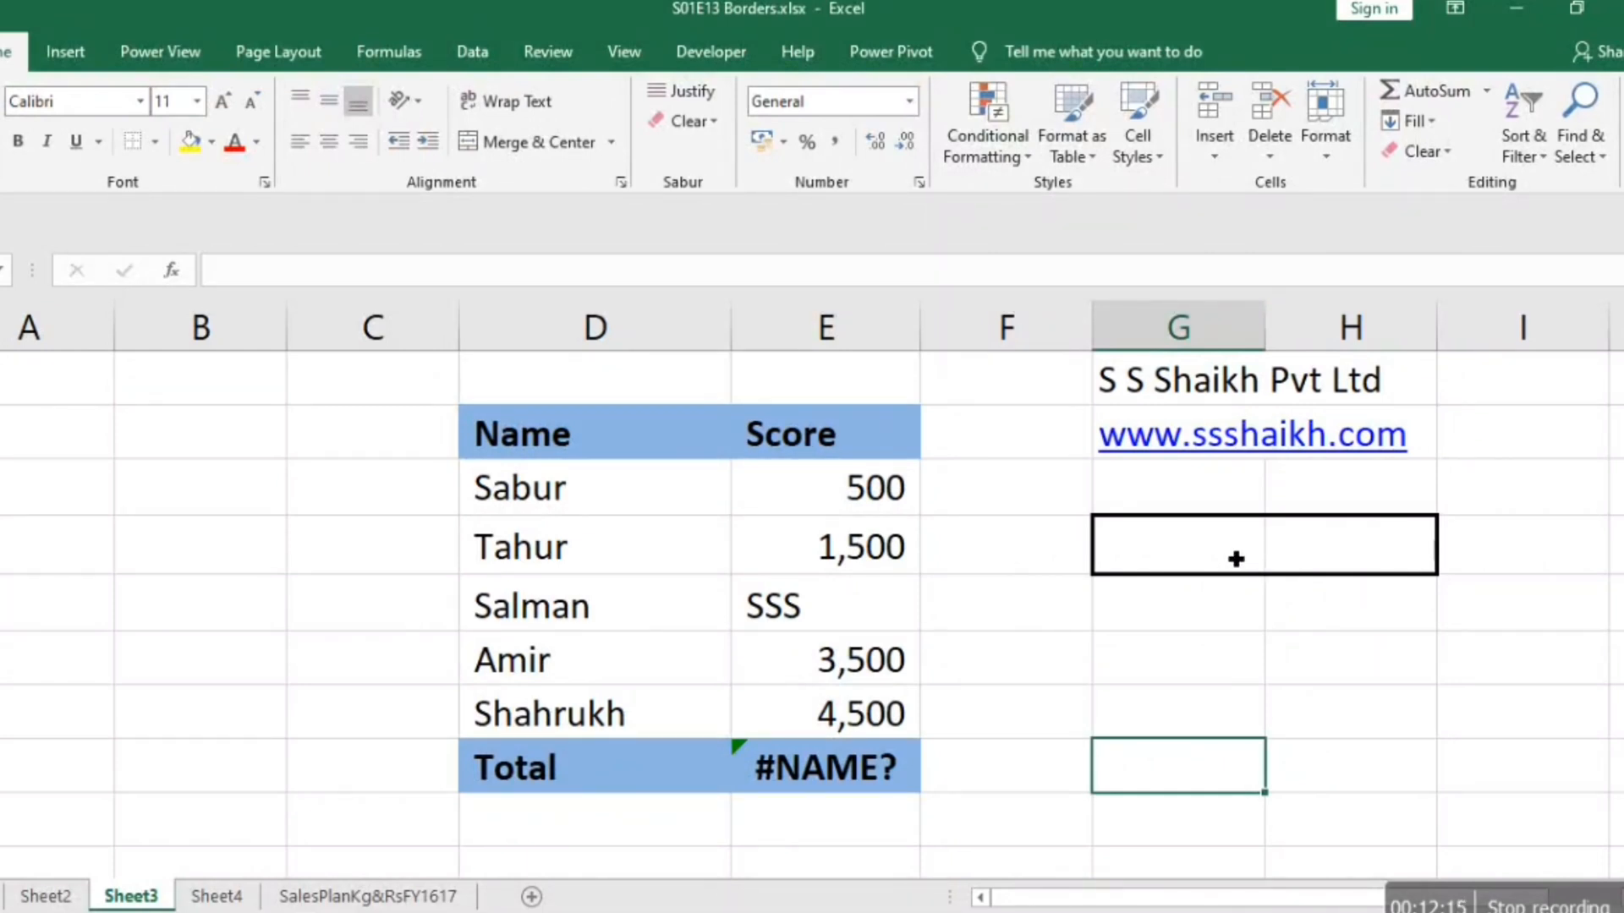
click(1294, 550)
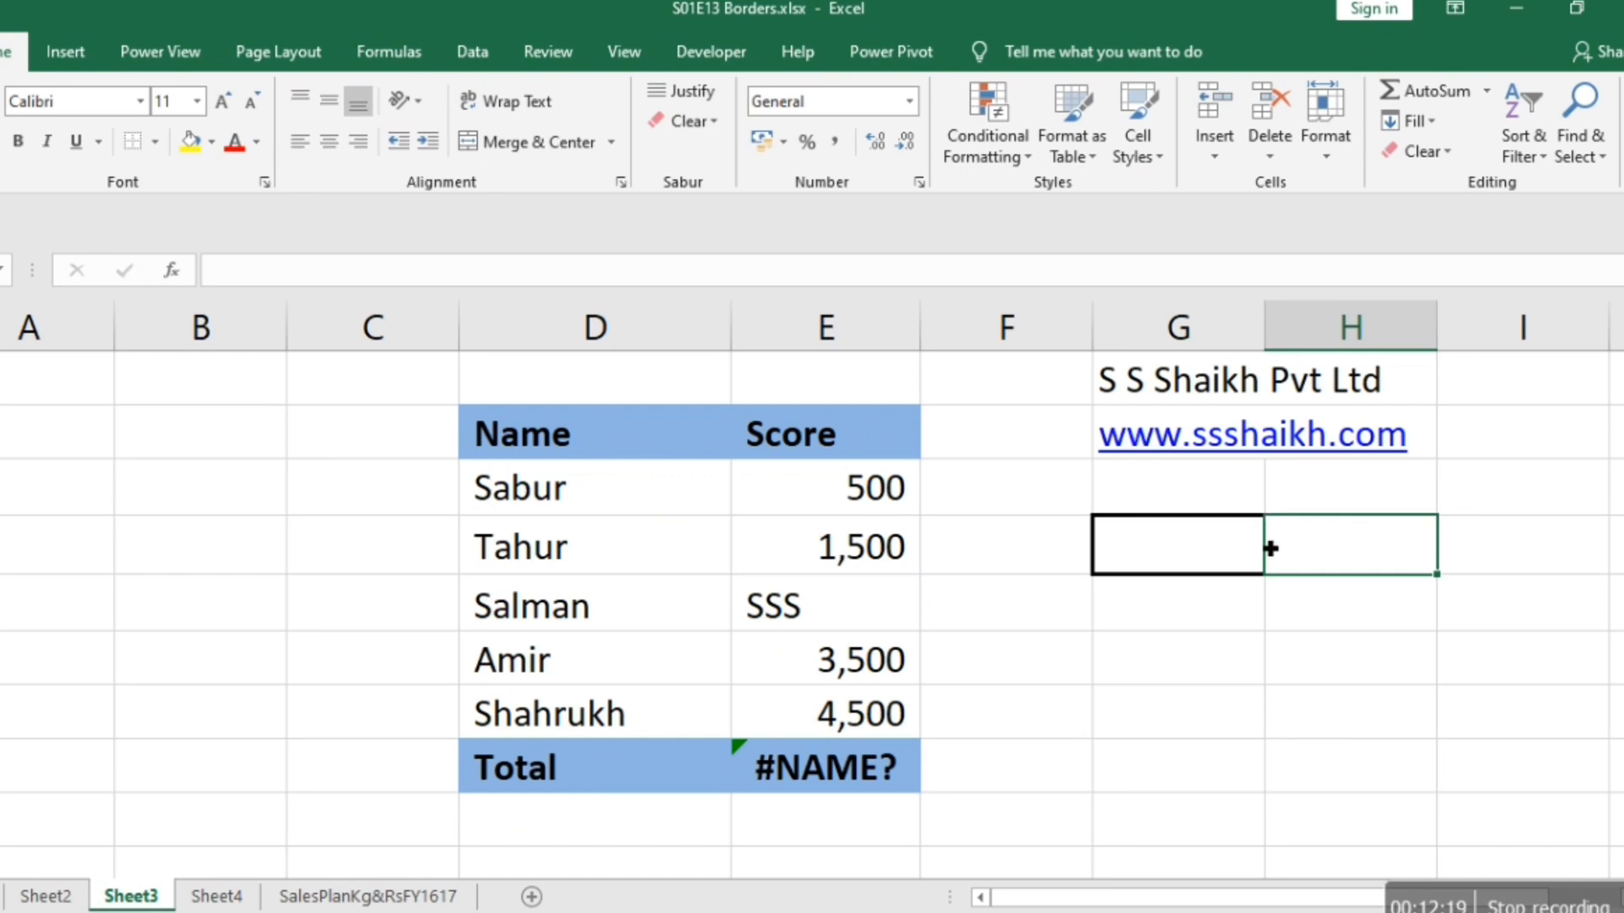
click(1269, 643)
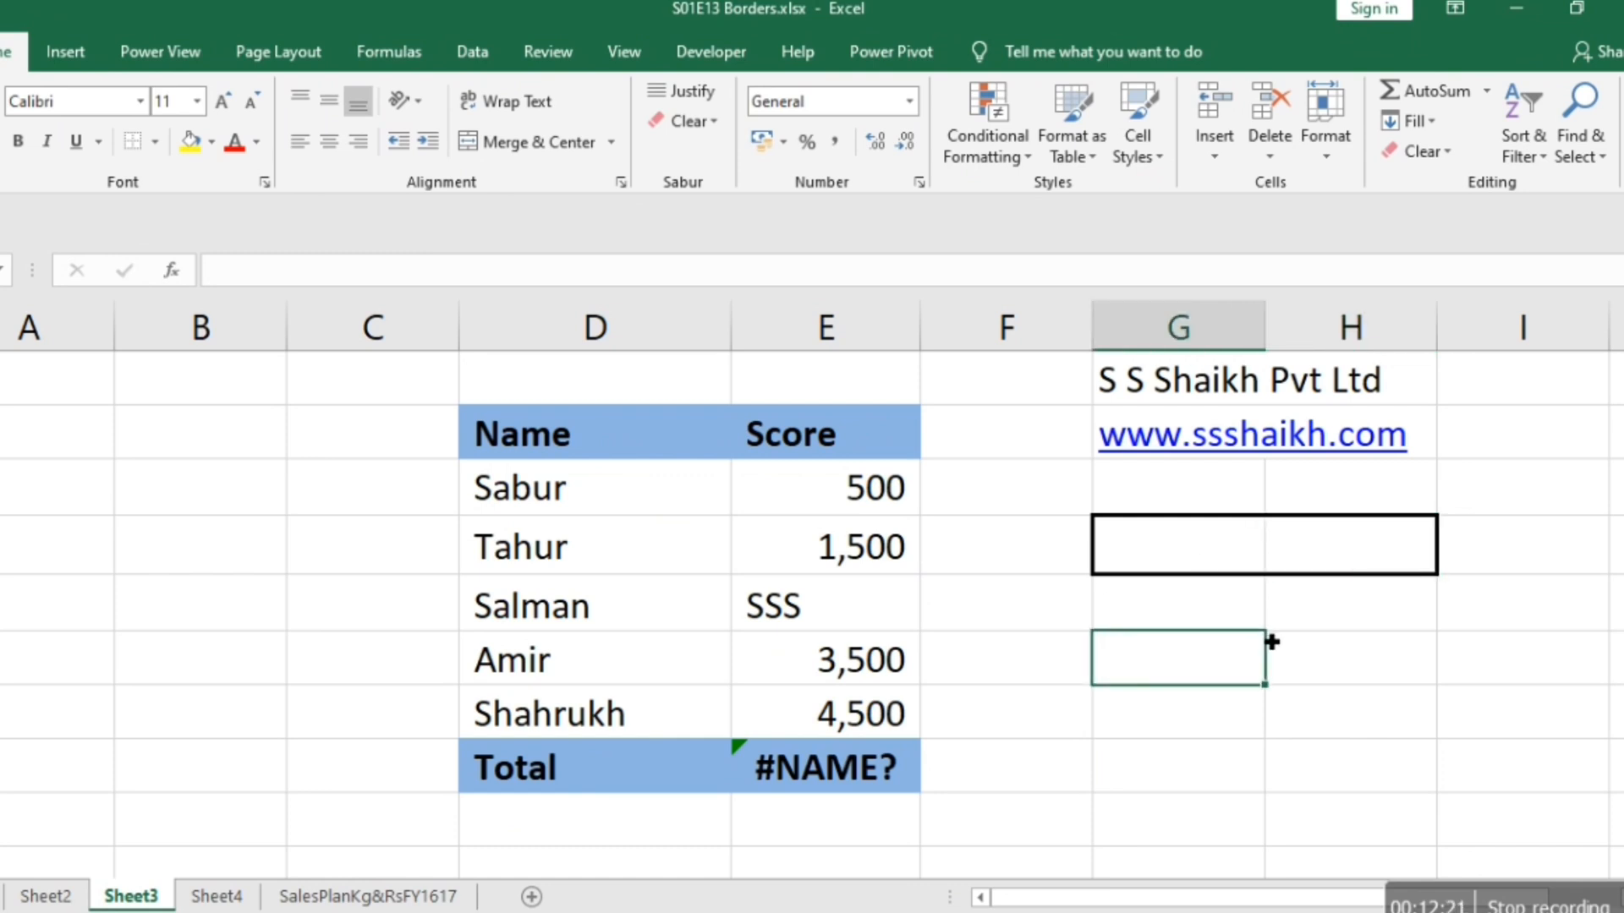
Add a double-line right border to cell G4 and select an empty cell below to check it.
click(1219, 544)
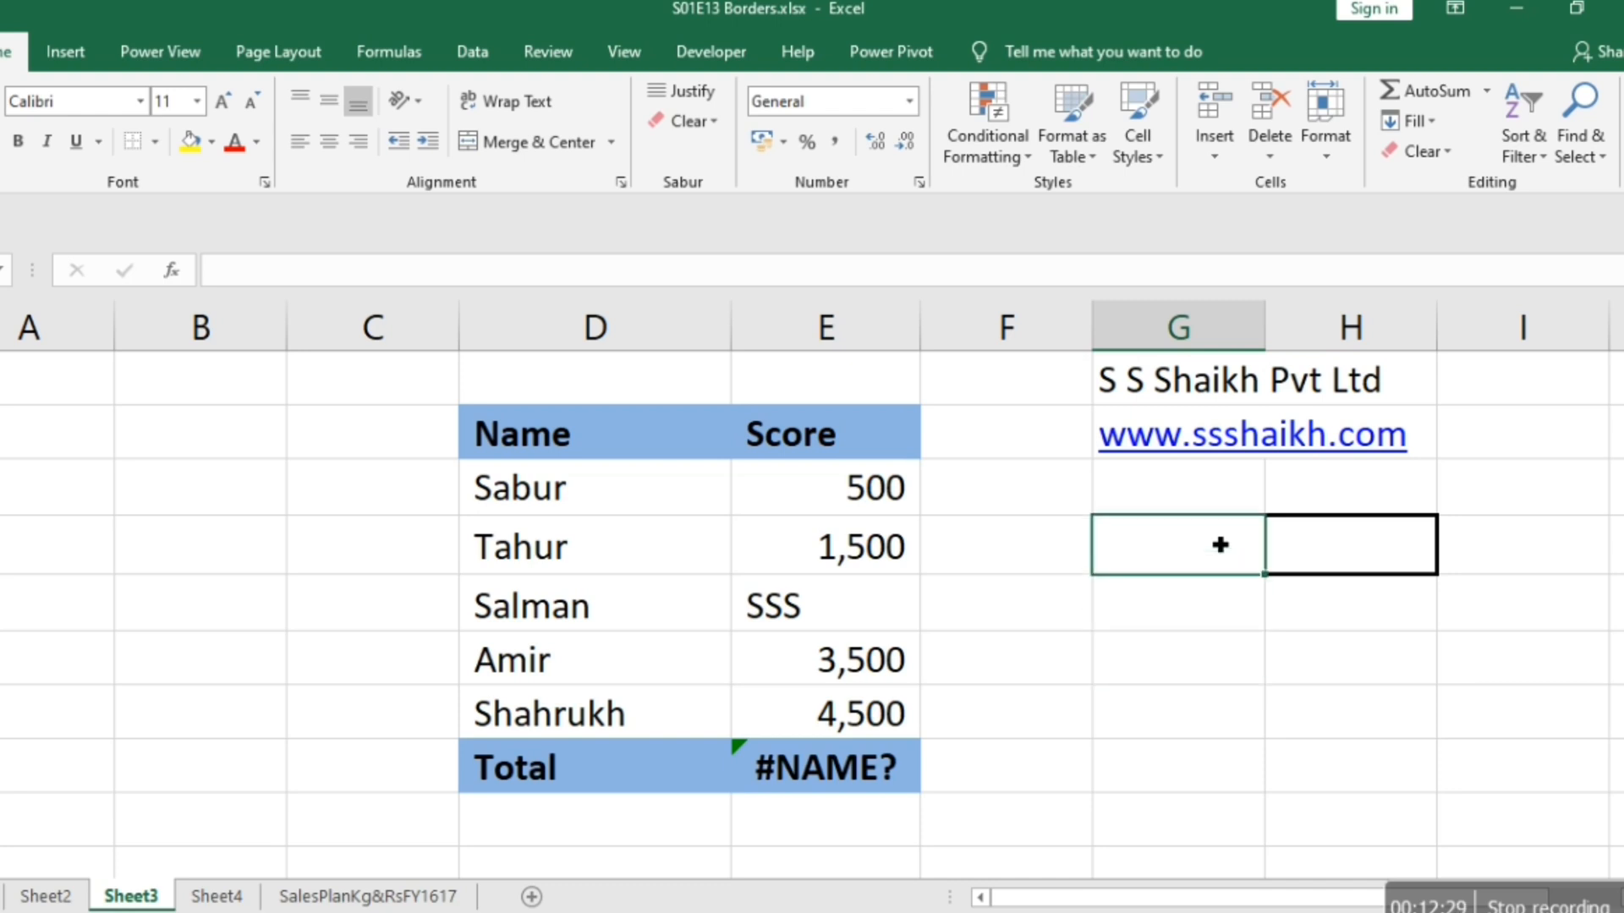
right_click(1181, 566)
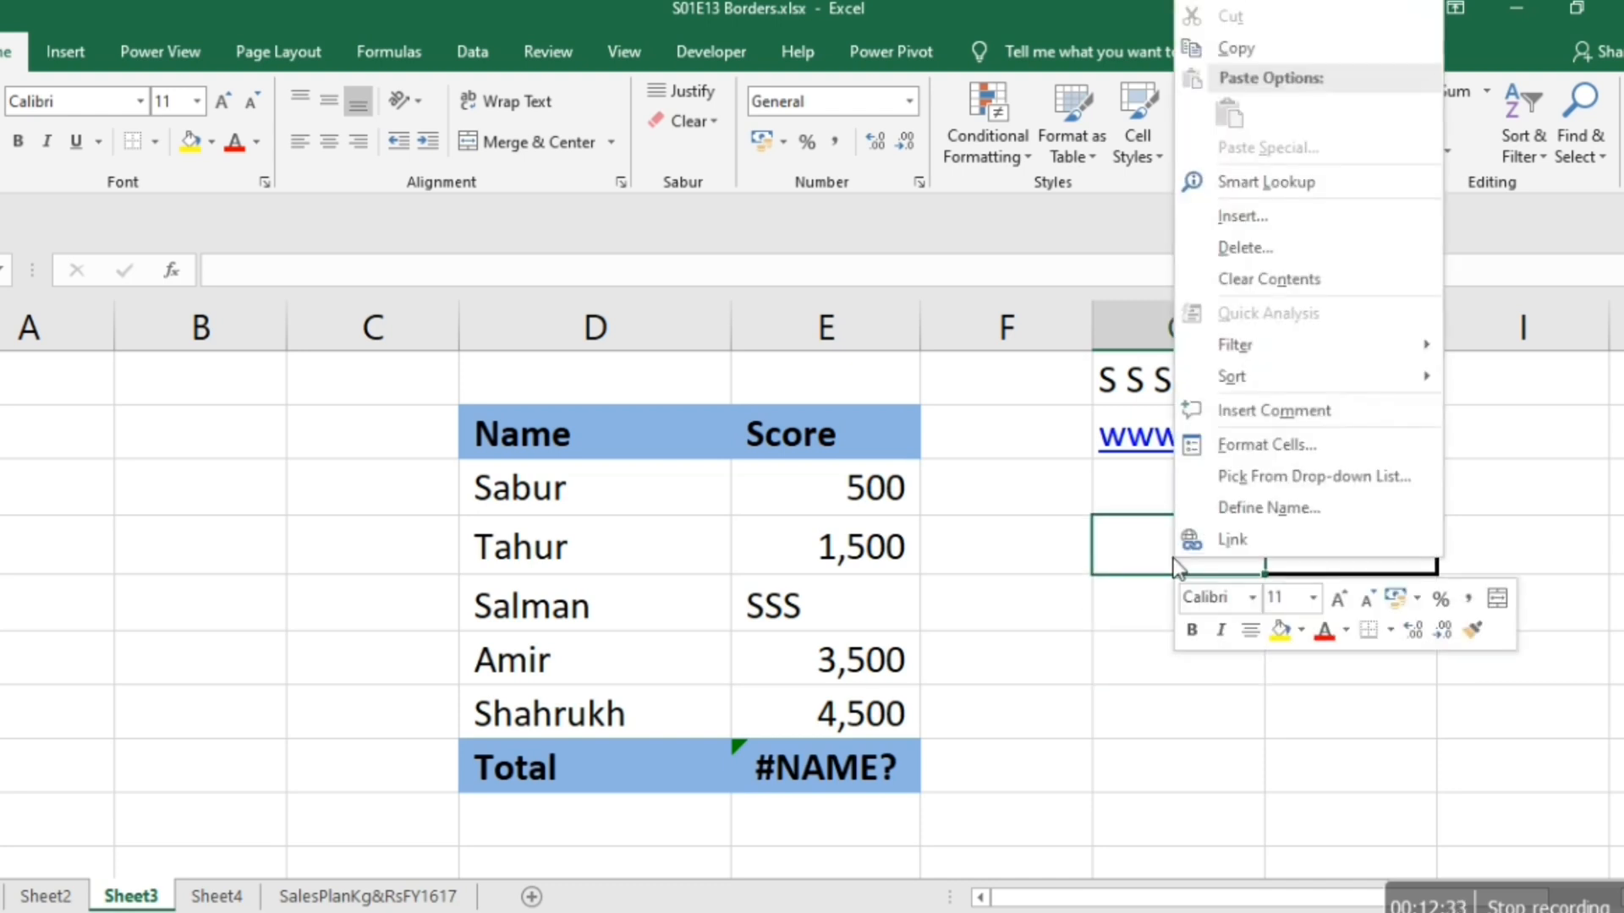
click(1258, 457)
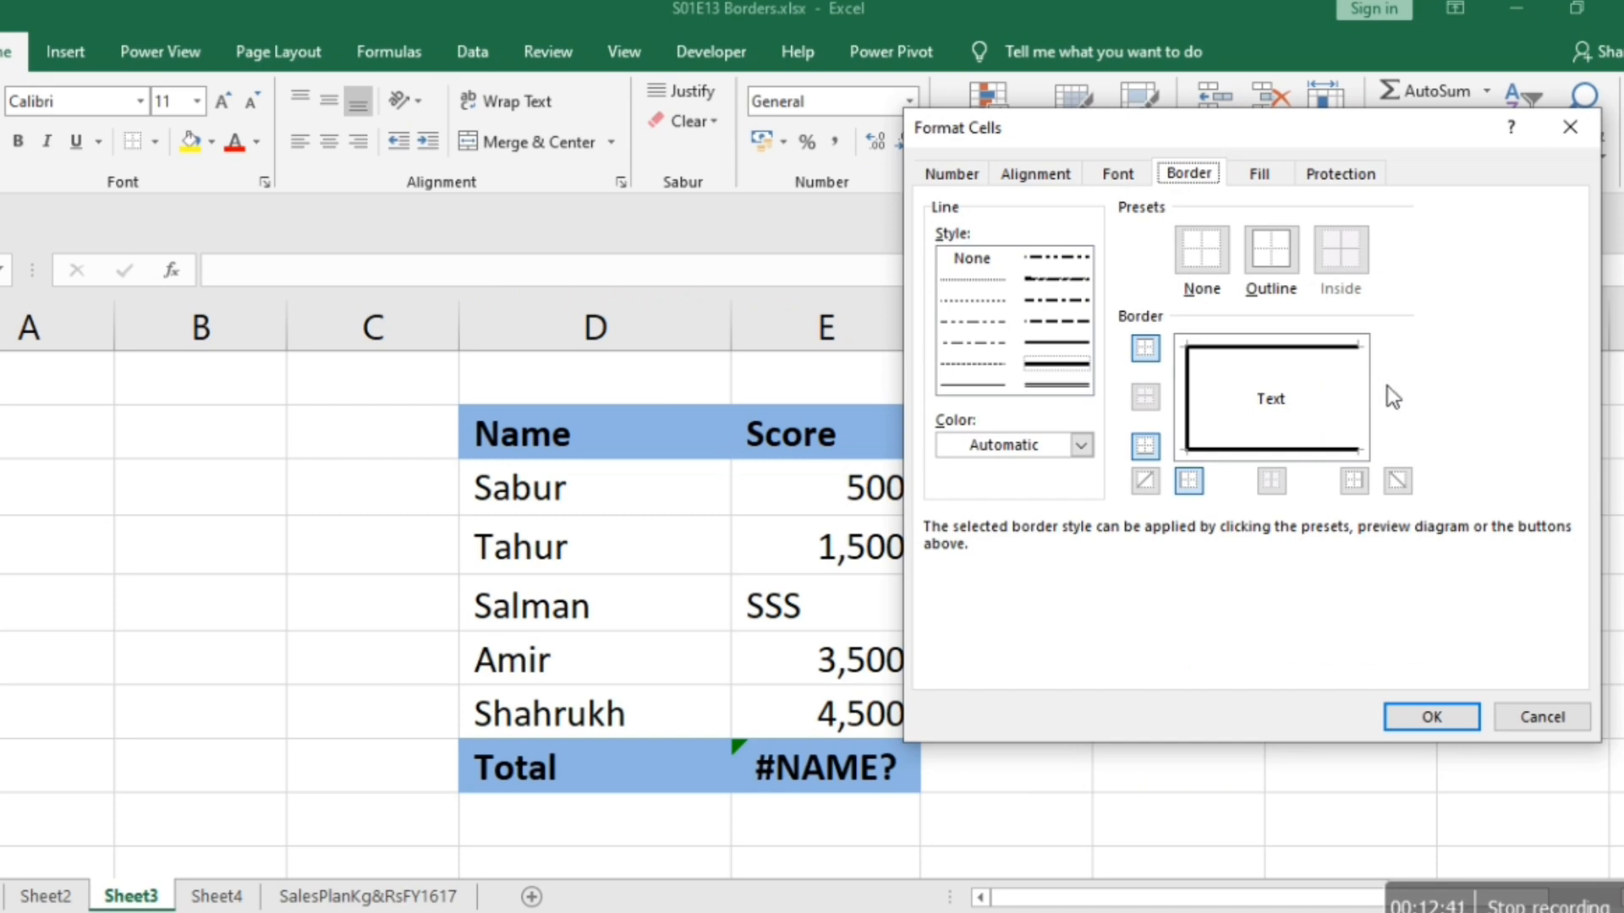
click(1081, 391)
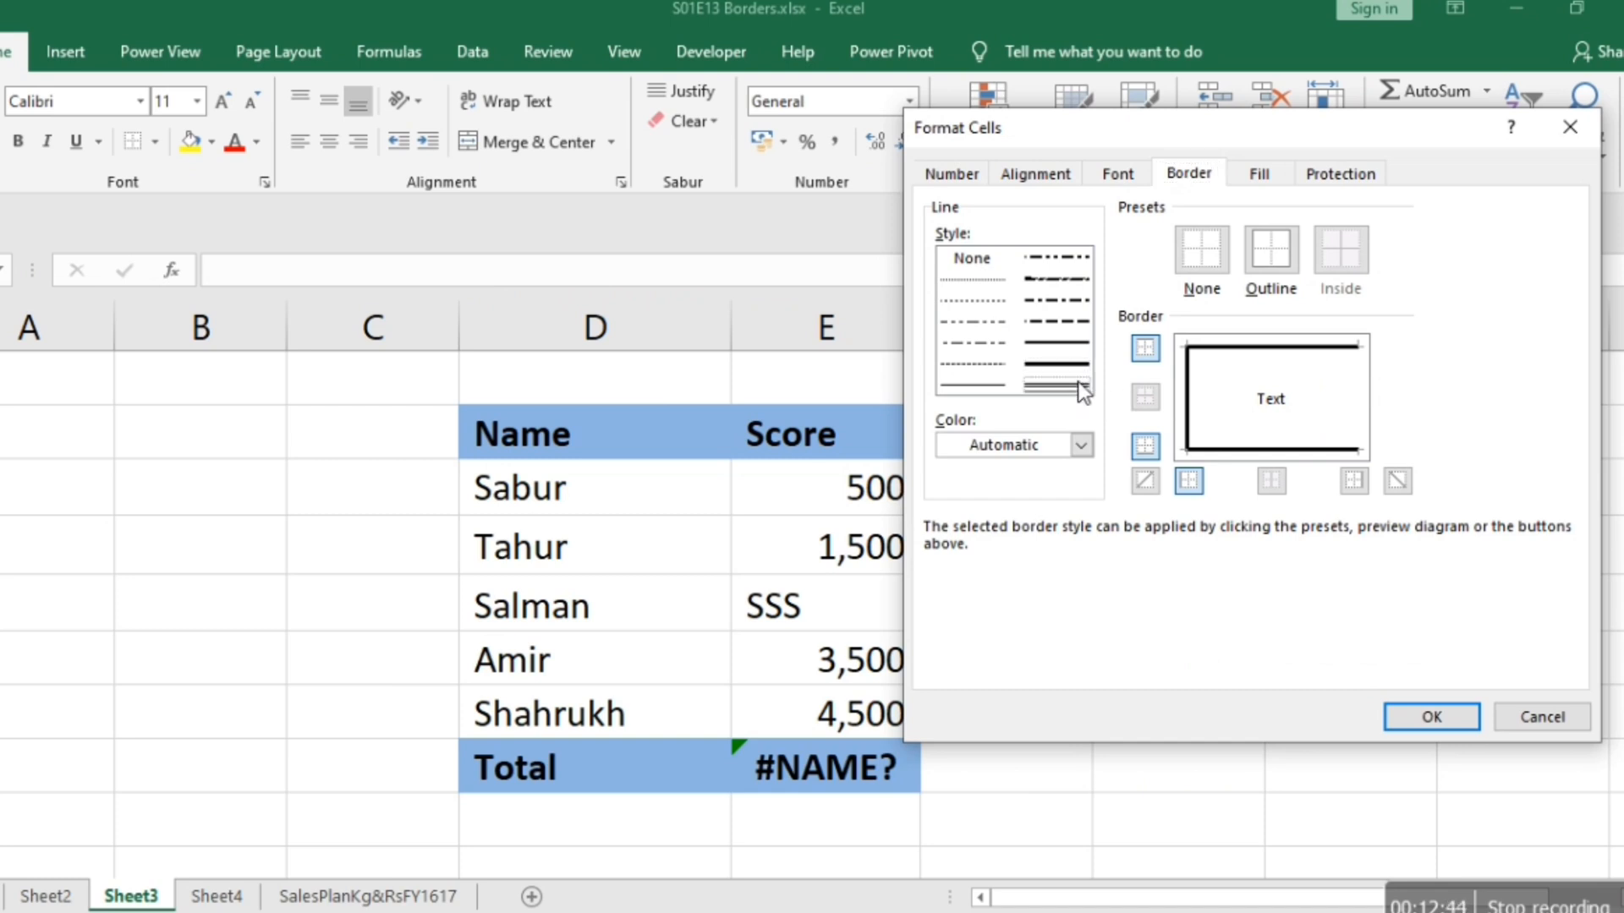
click(1357, 394)
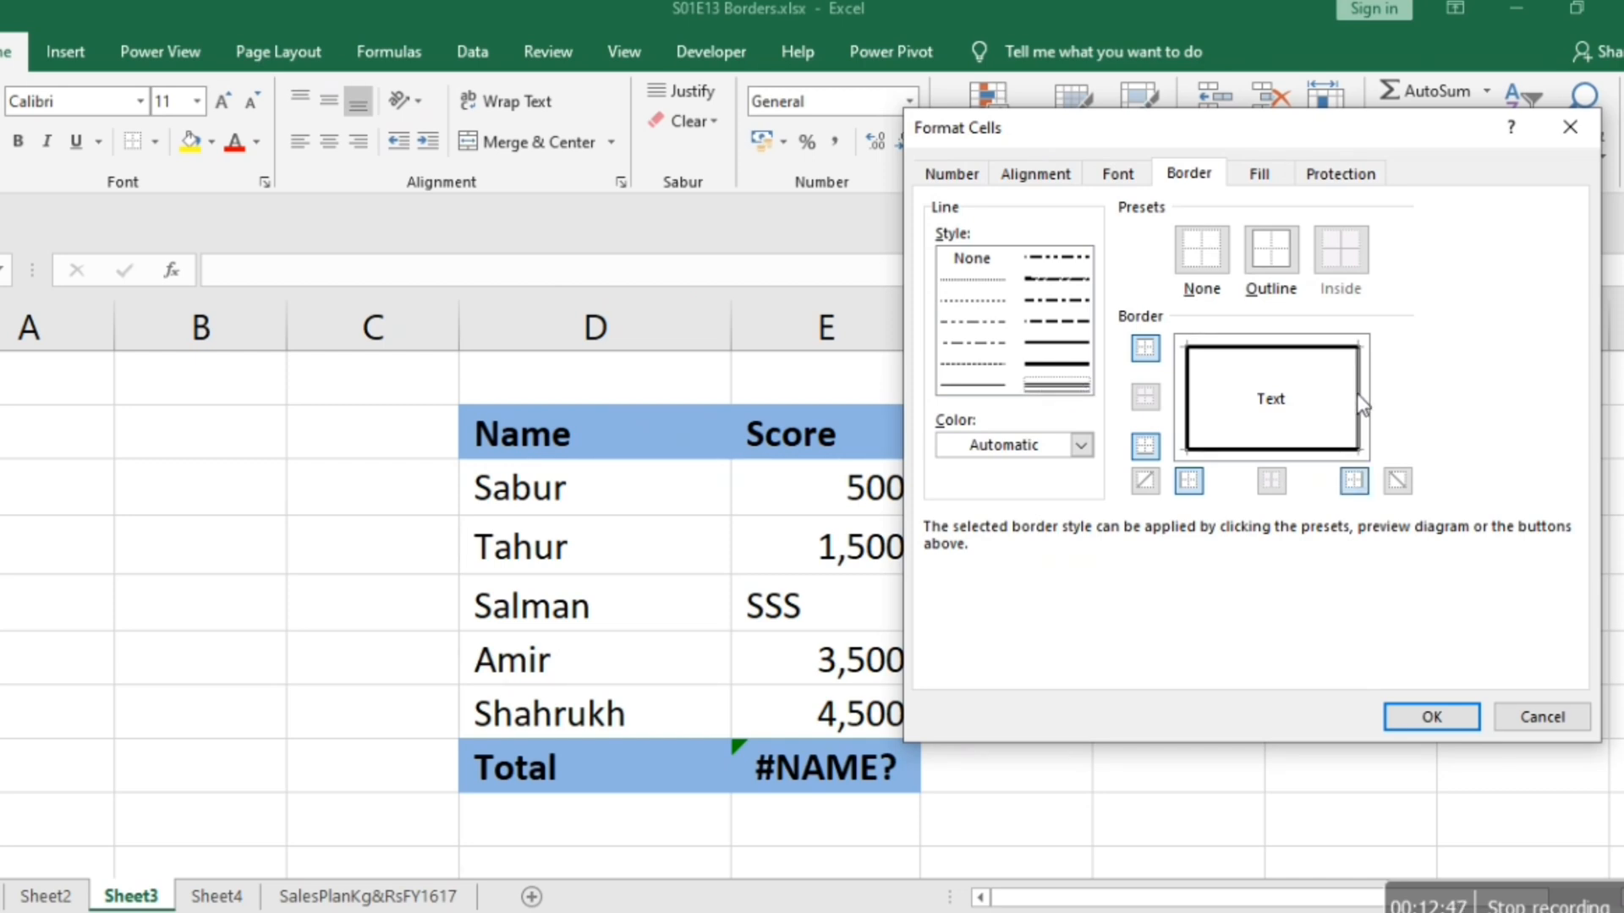
click(1426, 717)
click(1231, 677)
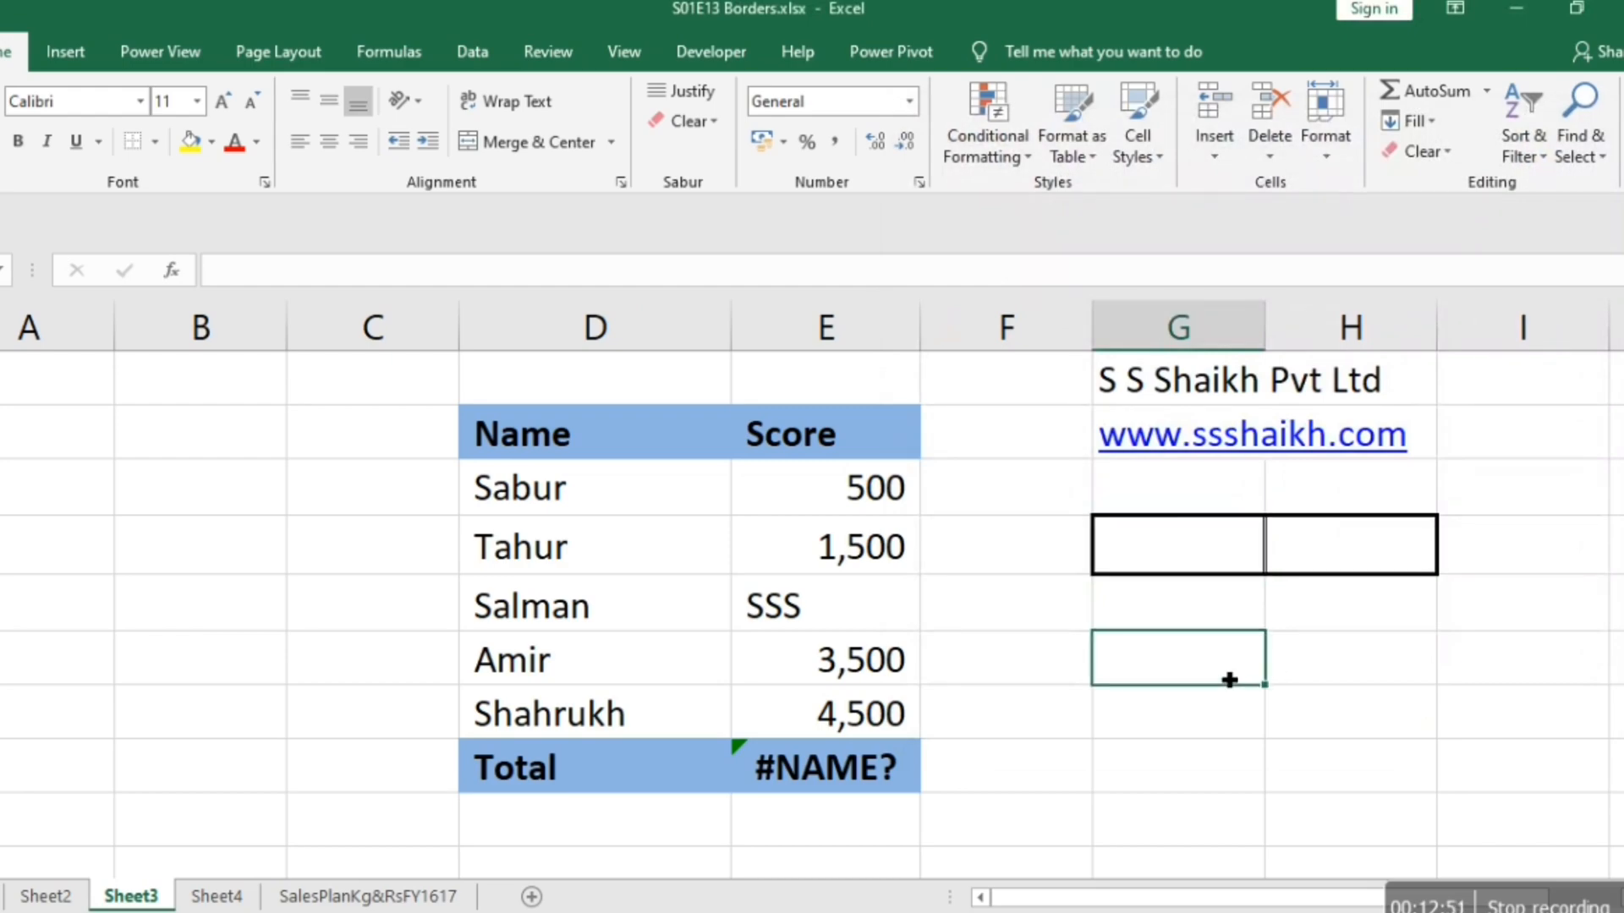
Check the double line between G4 and H4 in the print preview, and undo that border on the sheet.
key(ctrl+p)
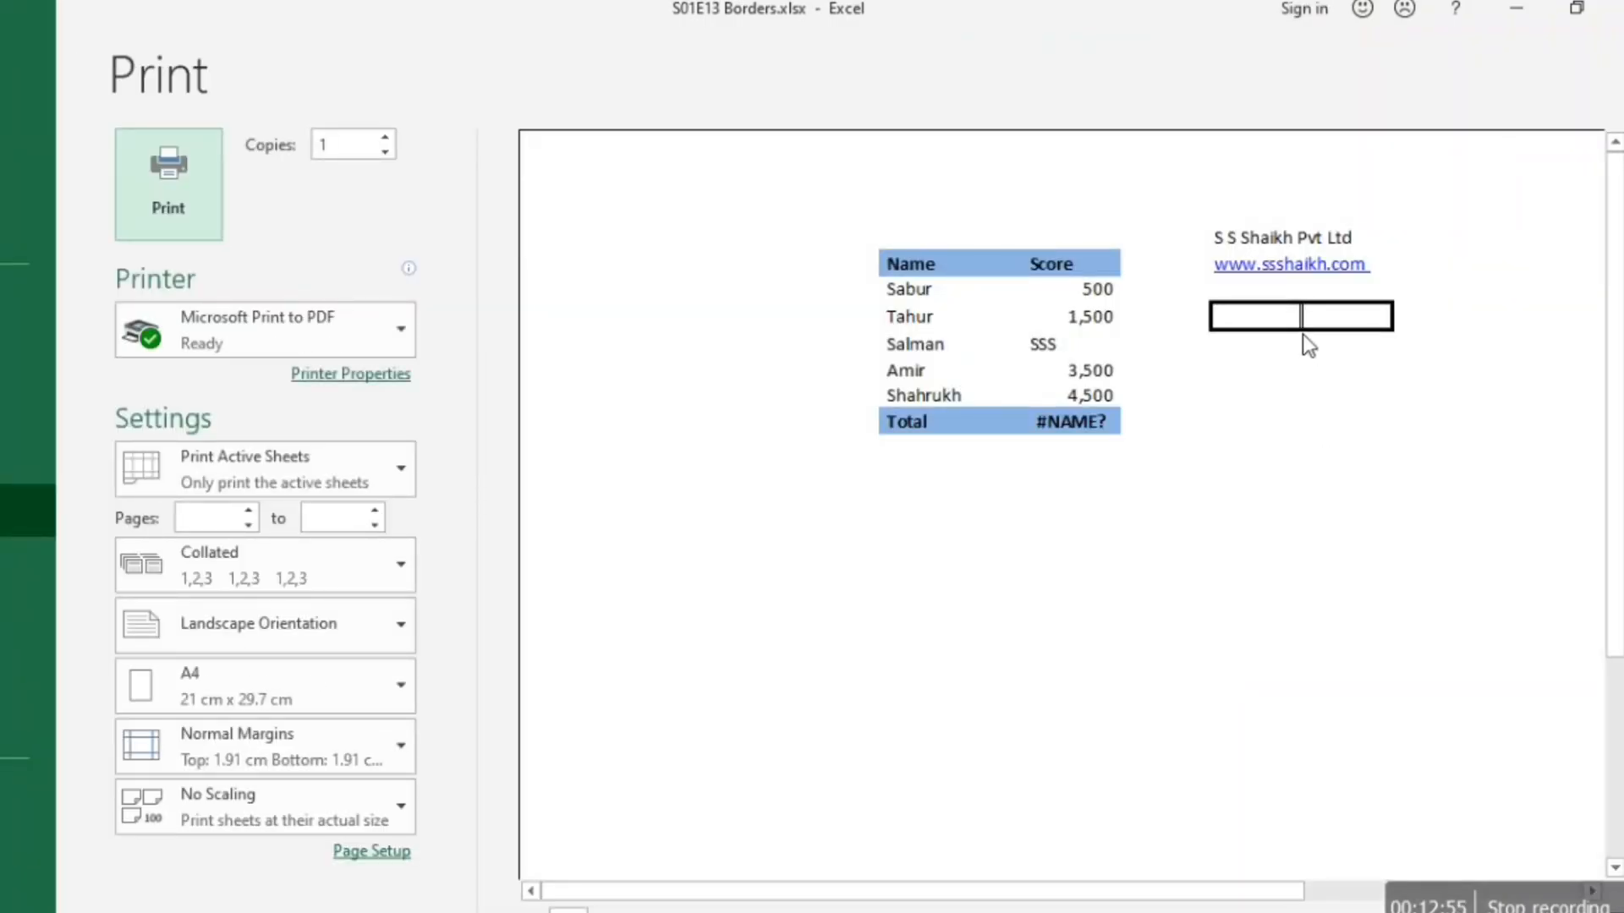
key(Escape)
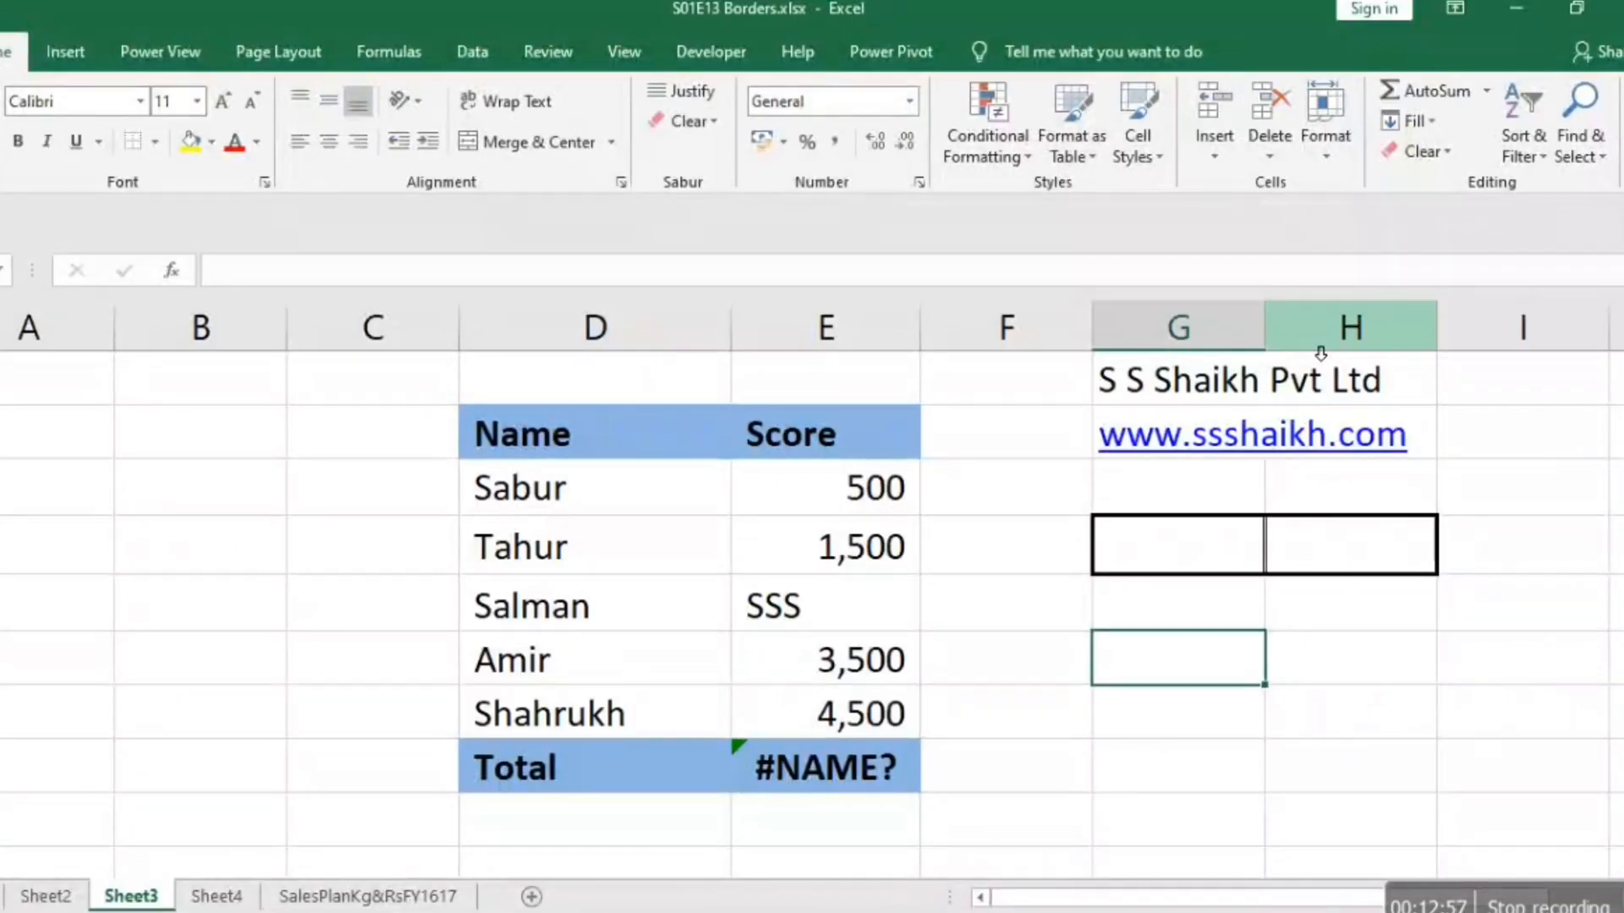
click(1243, 707)
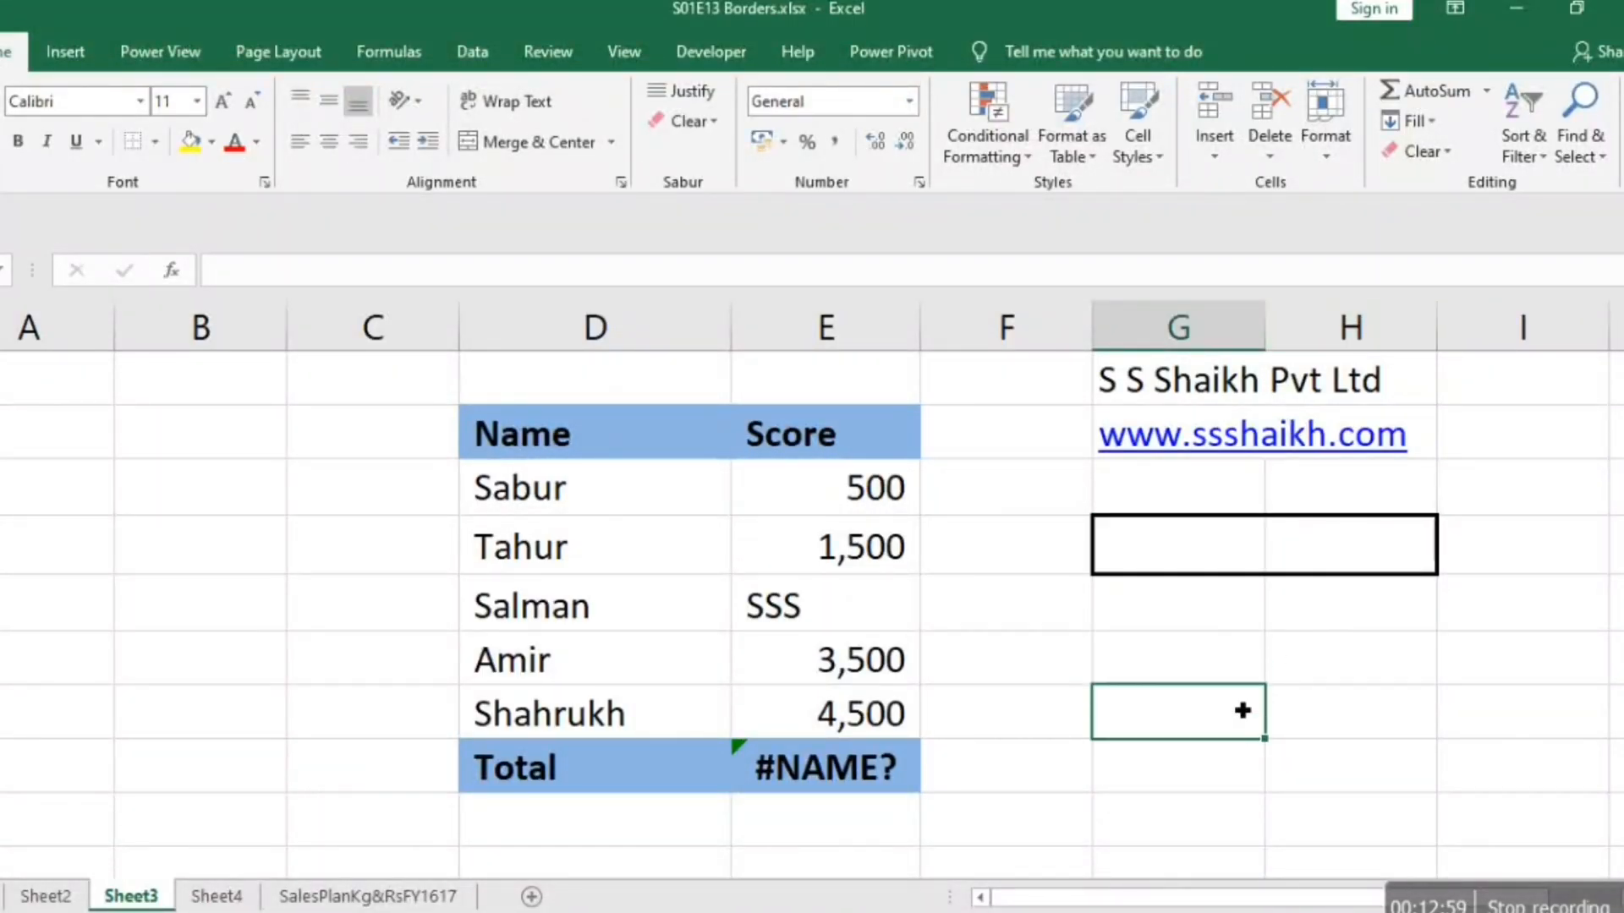
Add a double-line left border to cell H4 through the cell formatting settings and check it in the print preview.
click(1320, 560)
right_click(1320, 560)
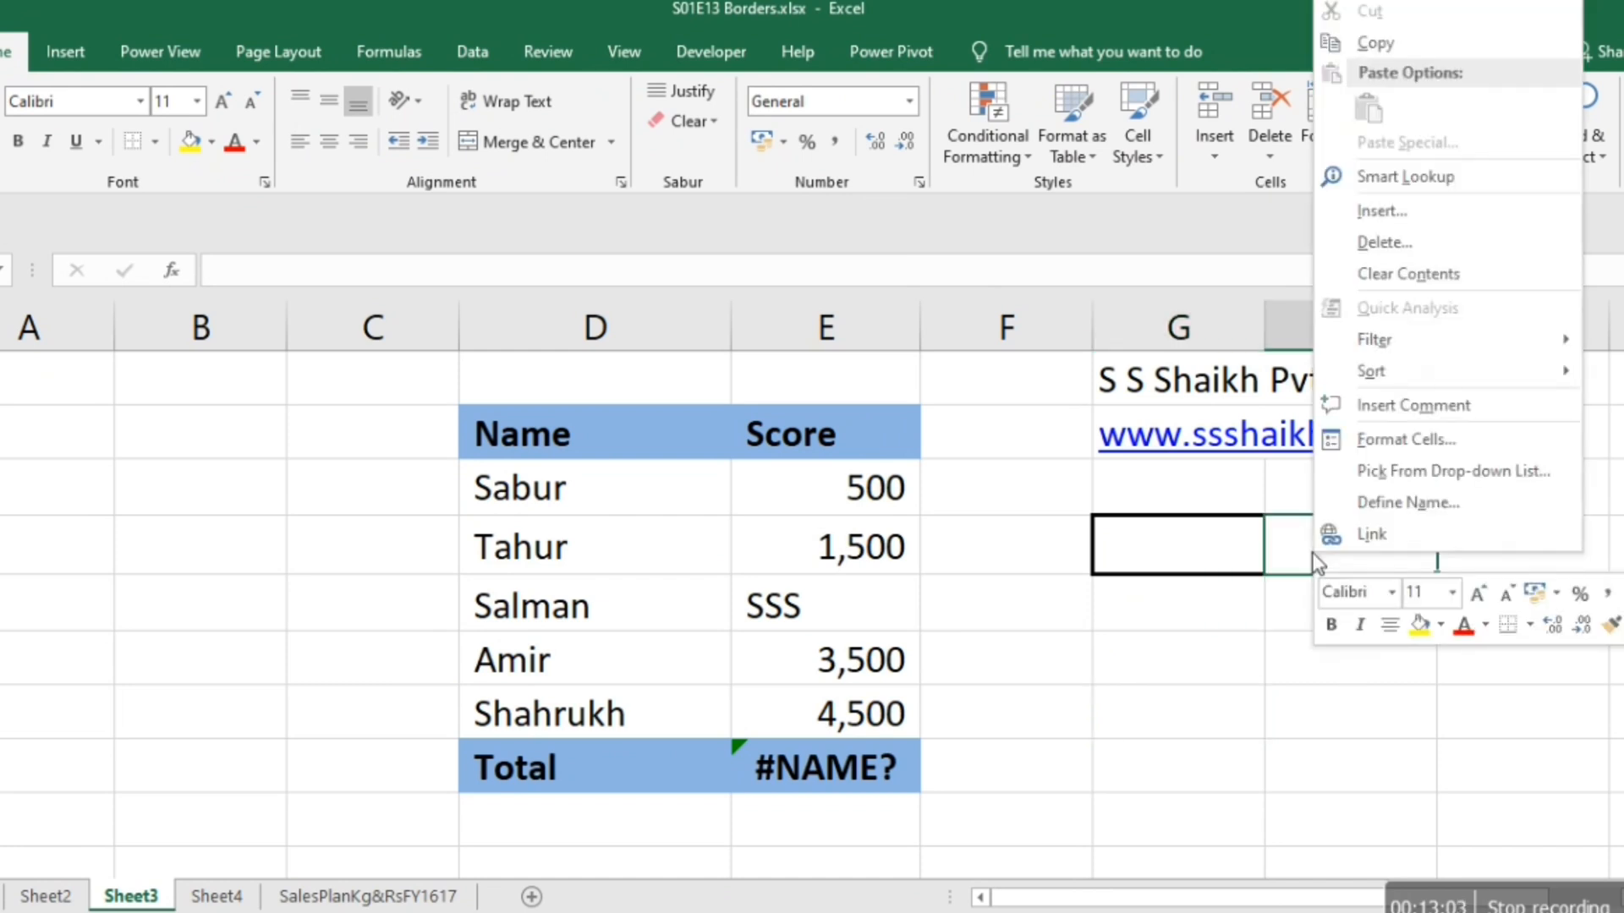
click(1394, 442)
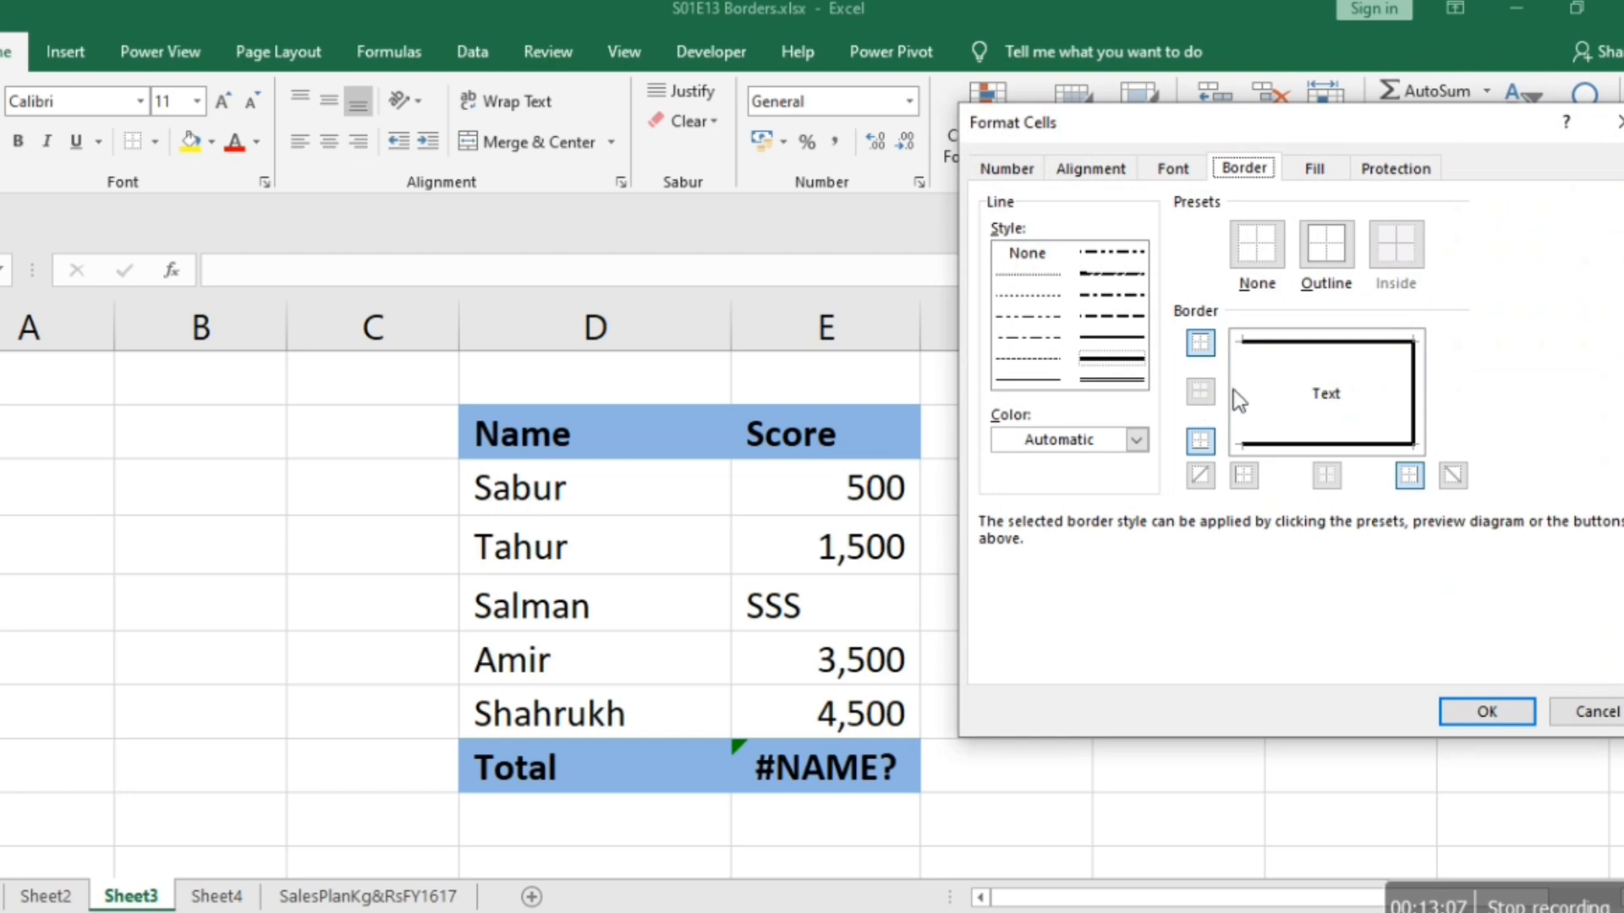
click(1127, 381)
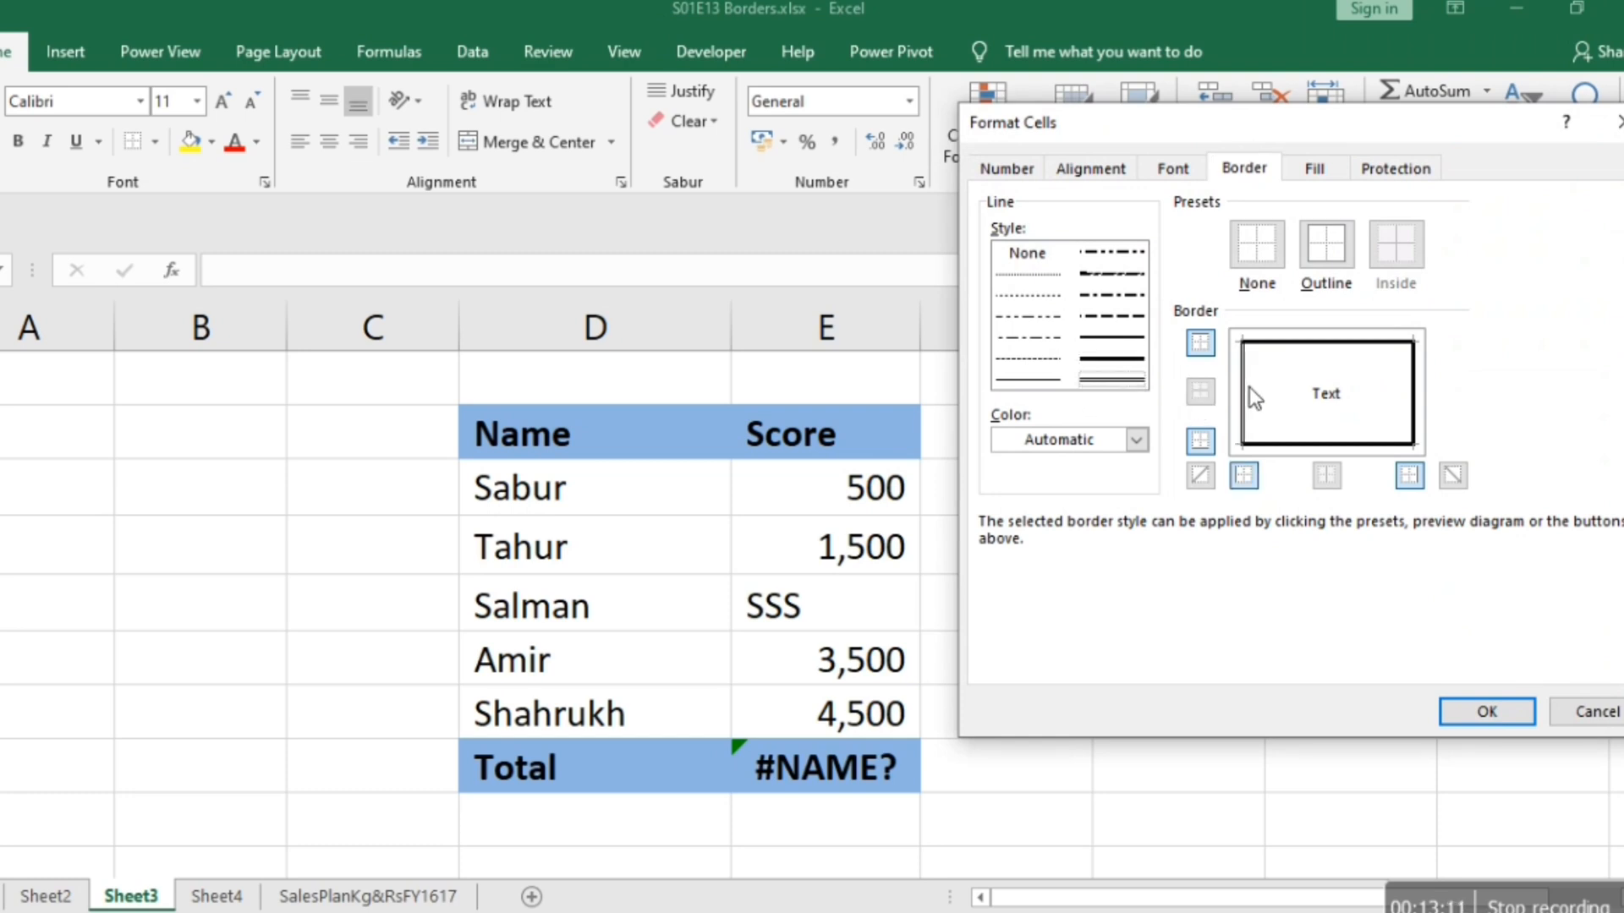
click(1492, 714)
click(1251, 722)
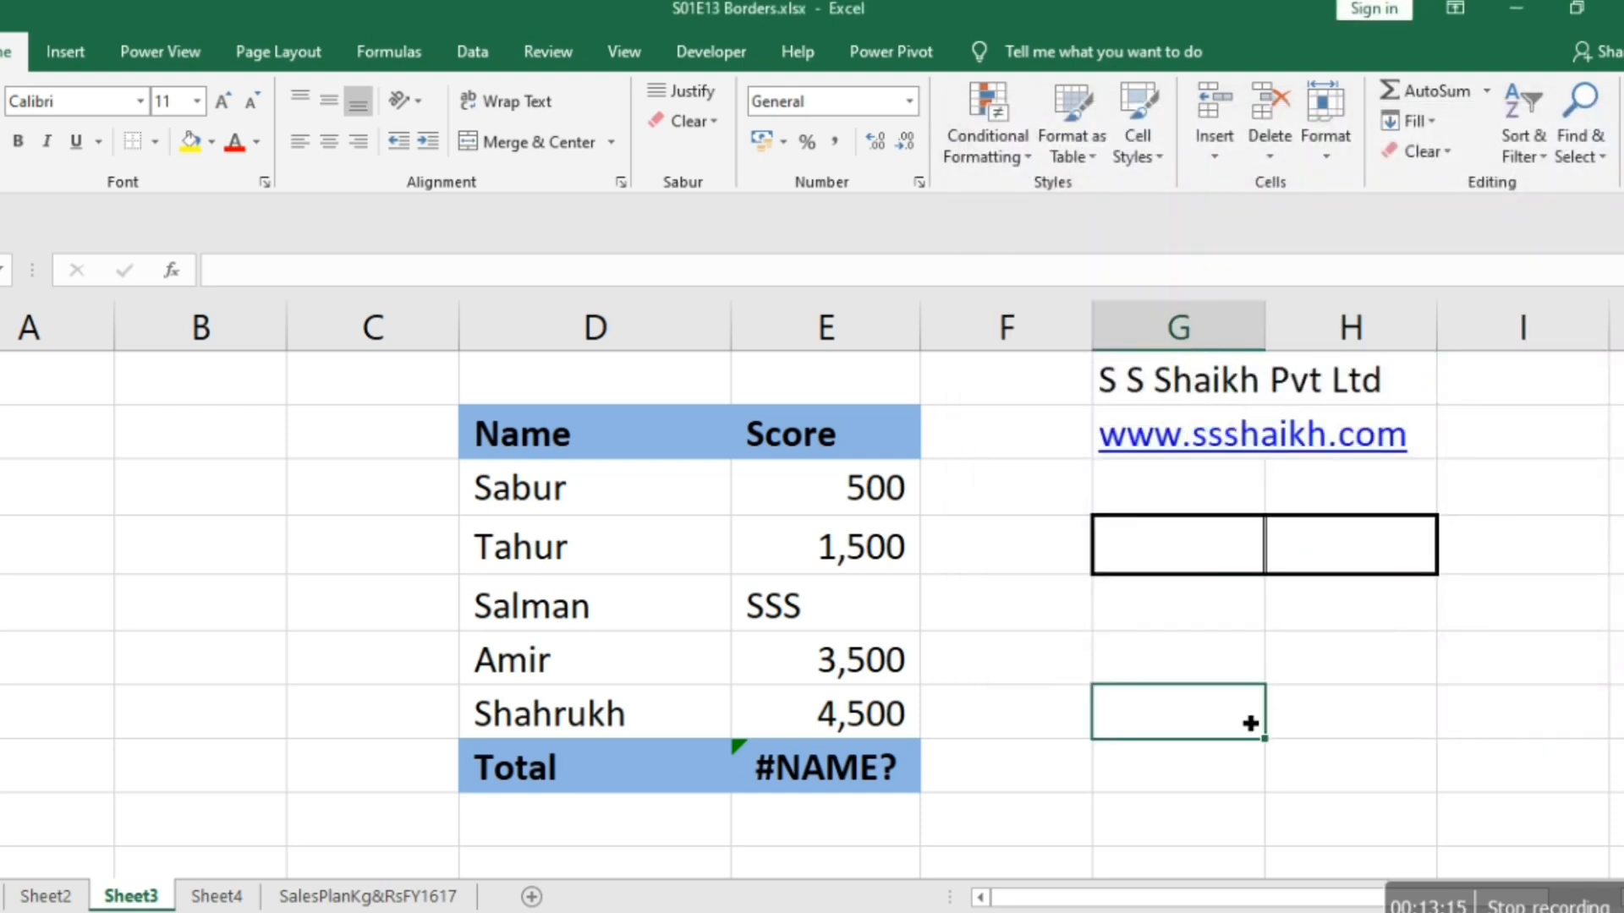
key(ctrl+p)
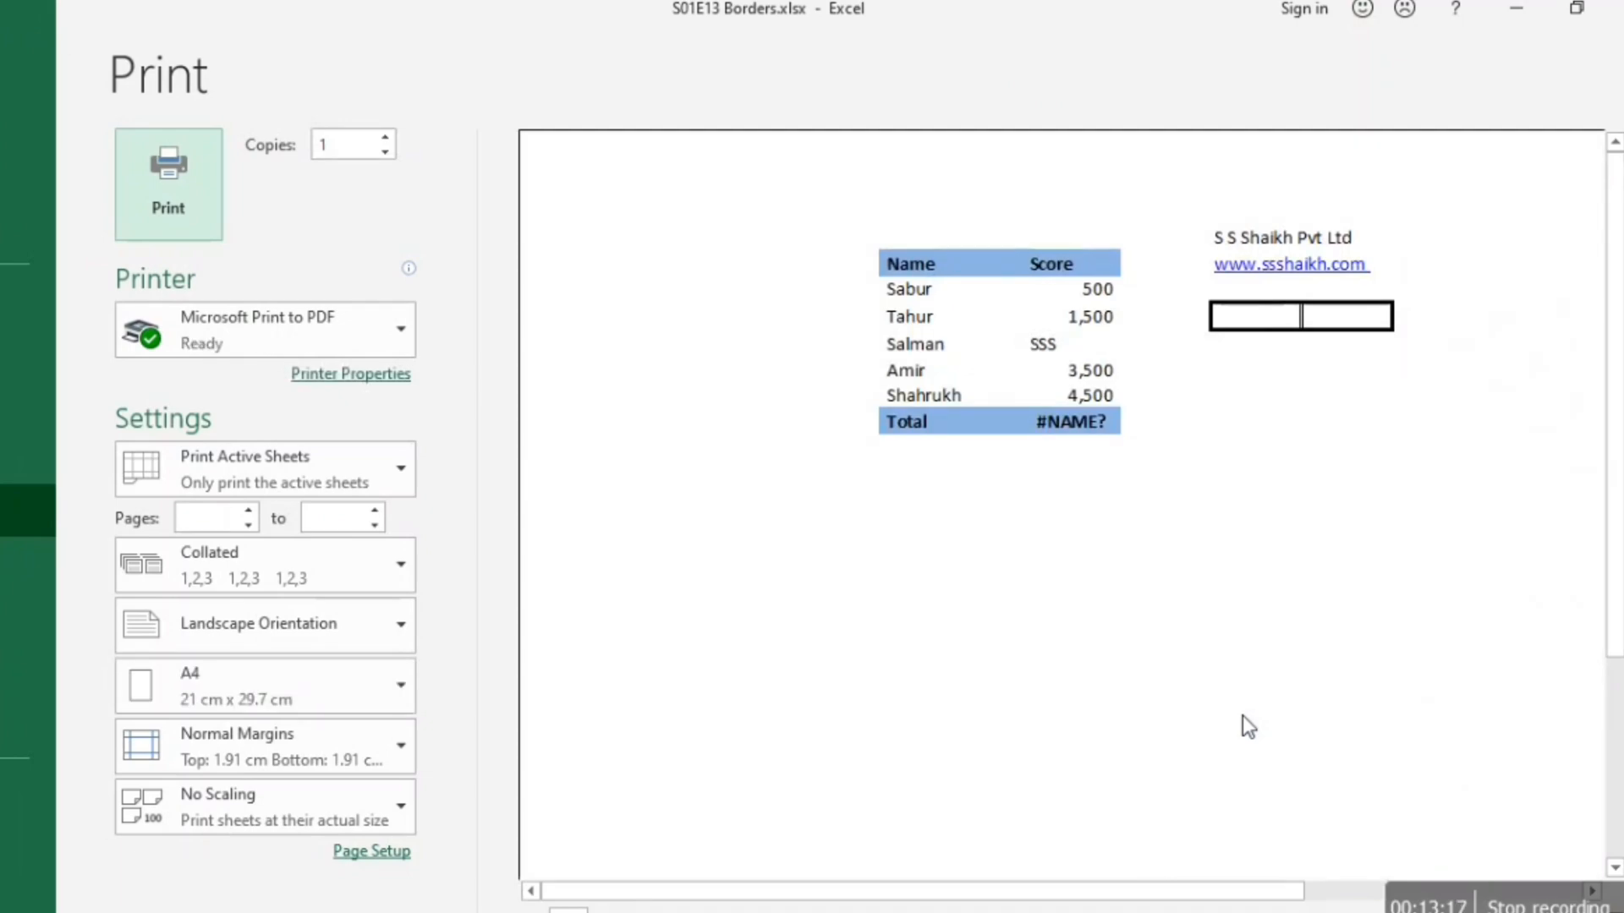
key(Escape)
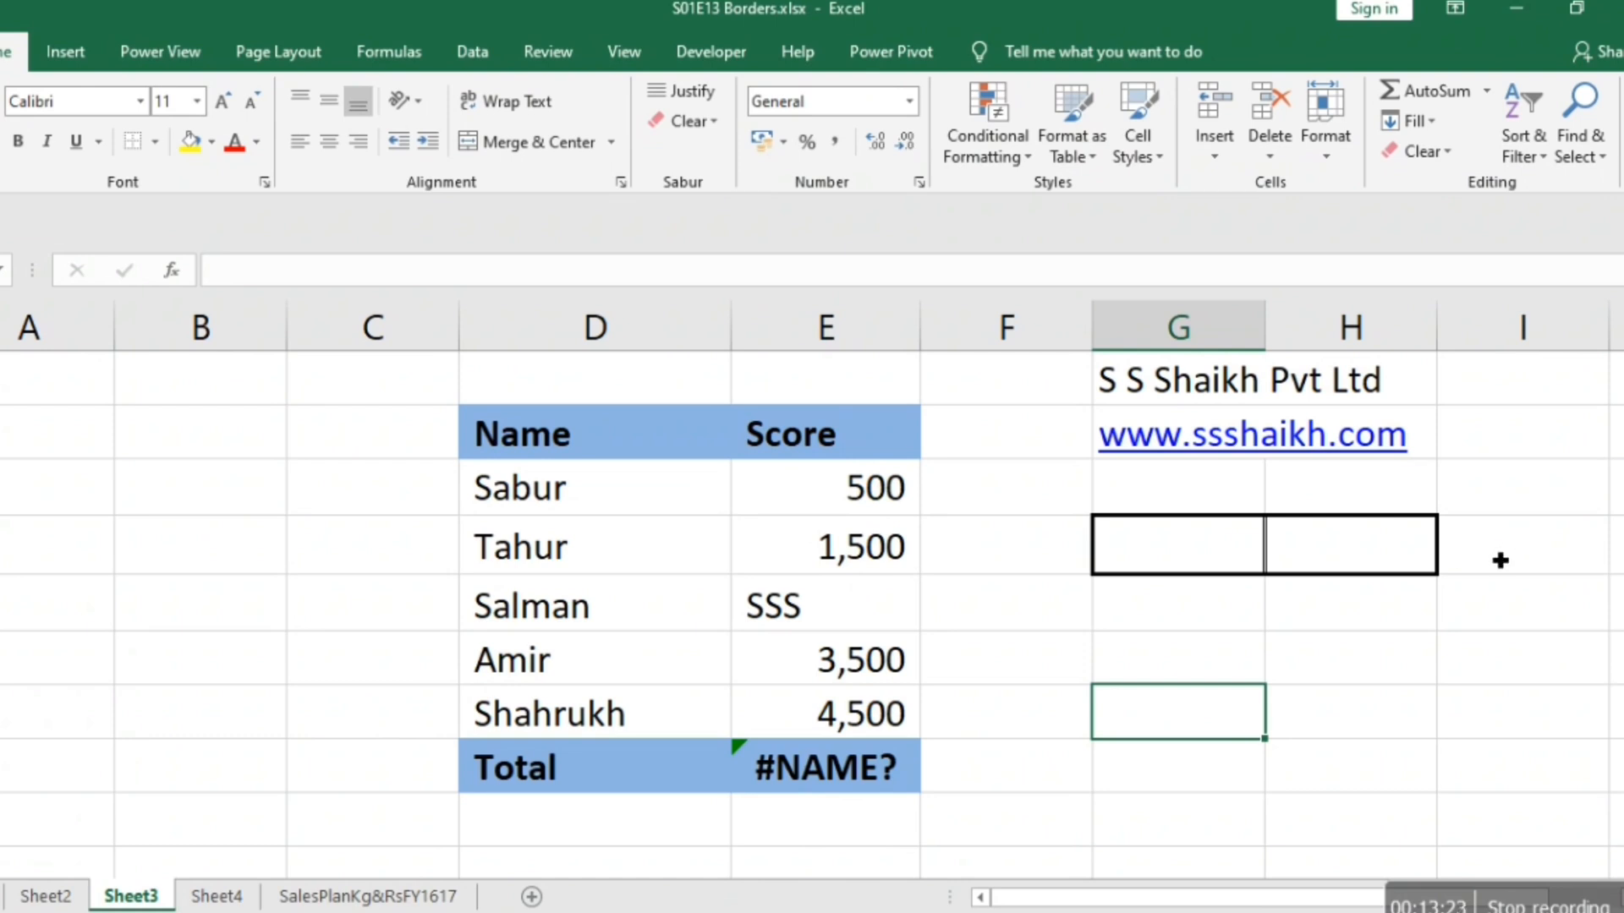
Remove all borders from cells F4:H4.
click(1041, 564)
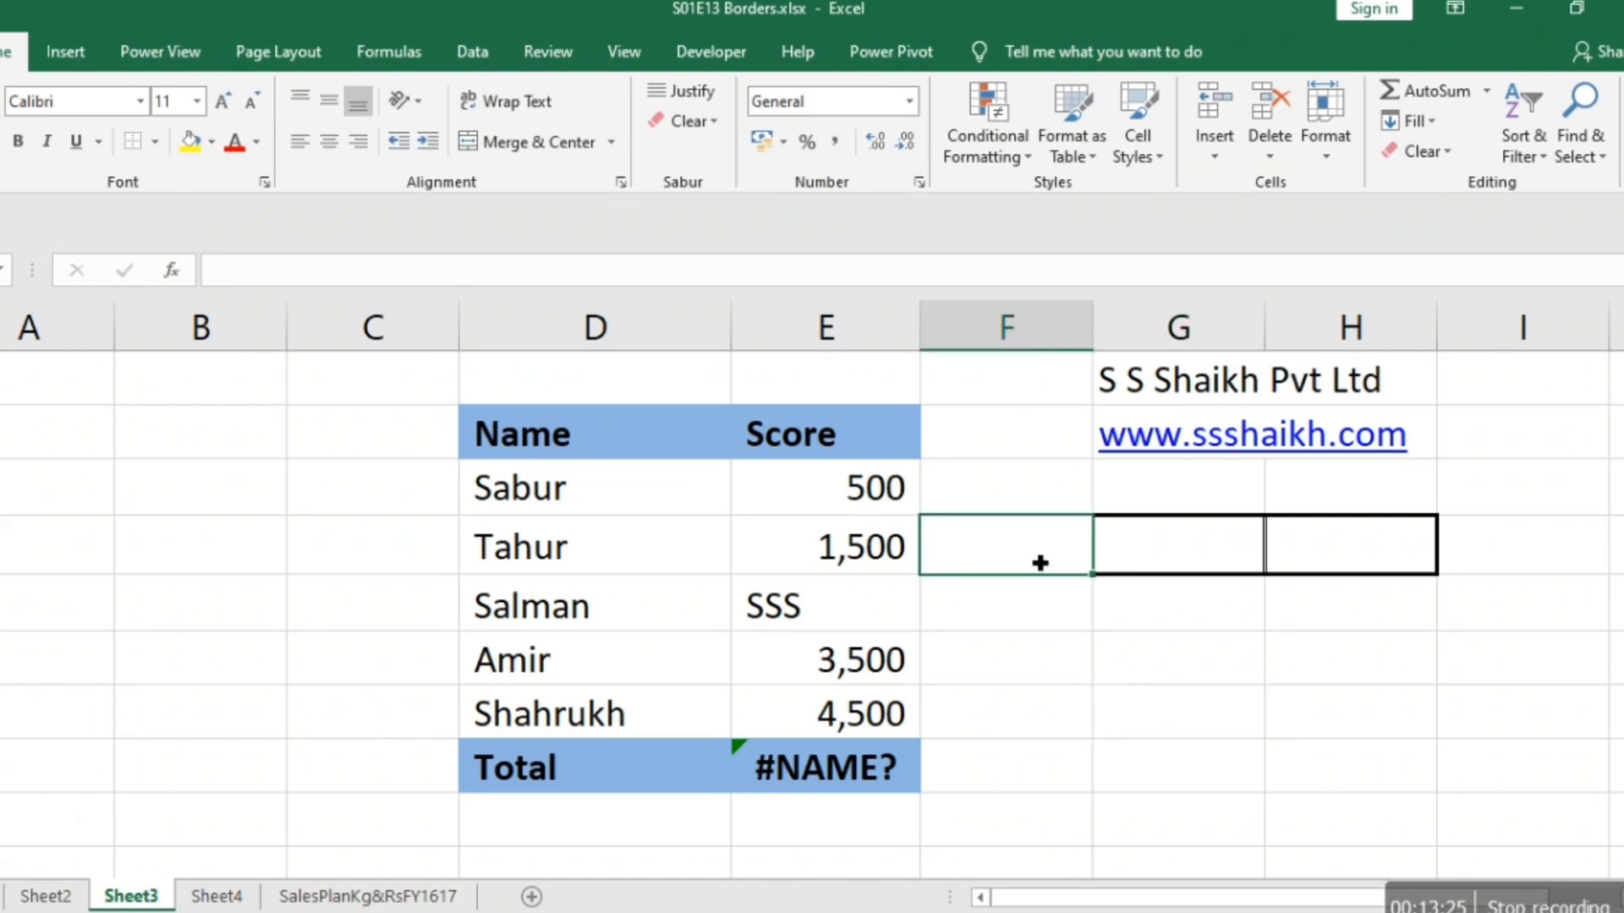
key(shift+Right)
key(shift+Right)
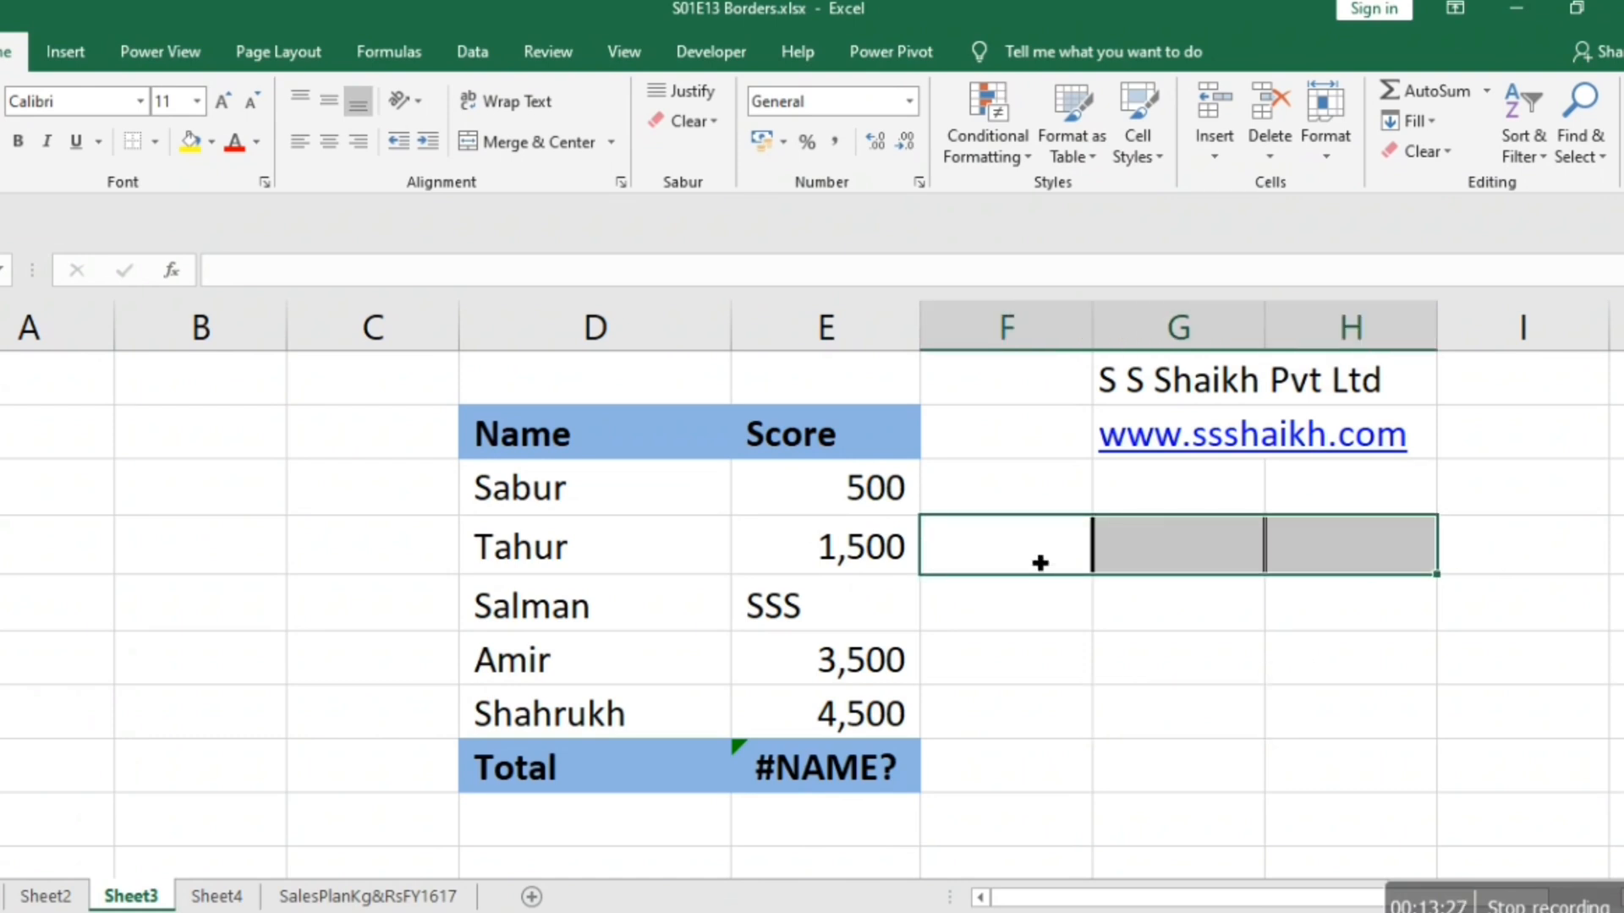
click(132, 149)
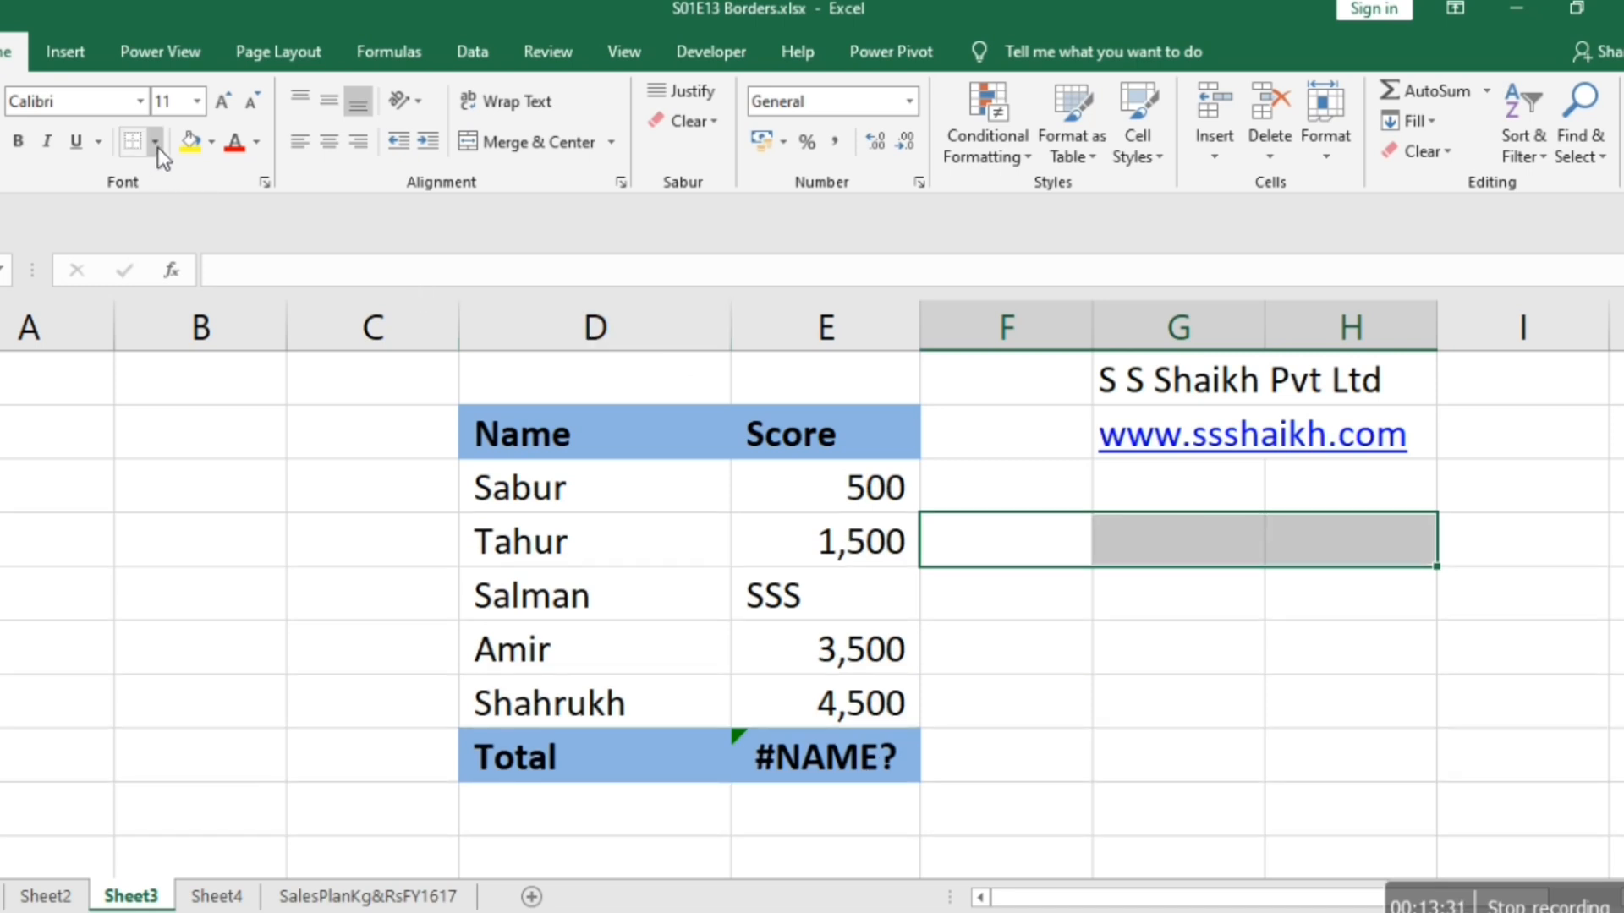
Delete the empty column C beside the Name and Score table.
key(Left)
key(Right)
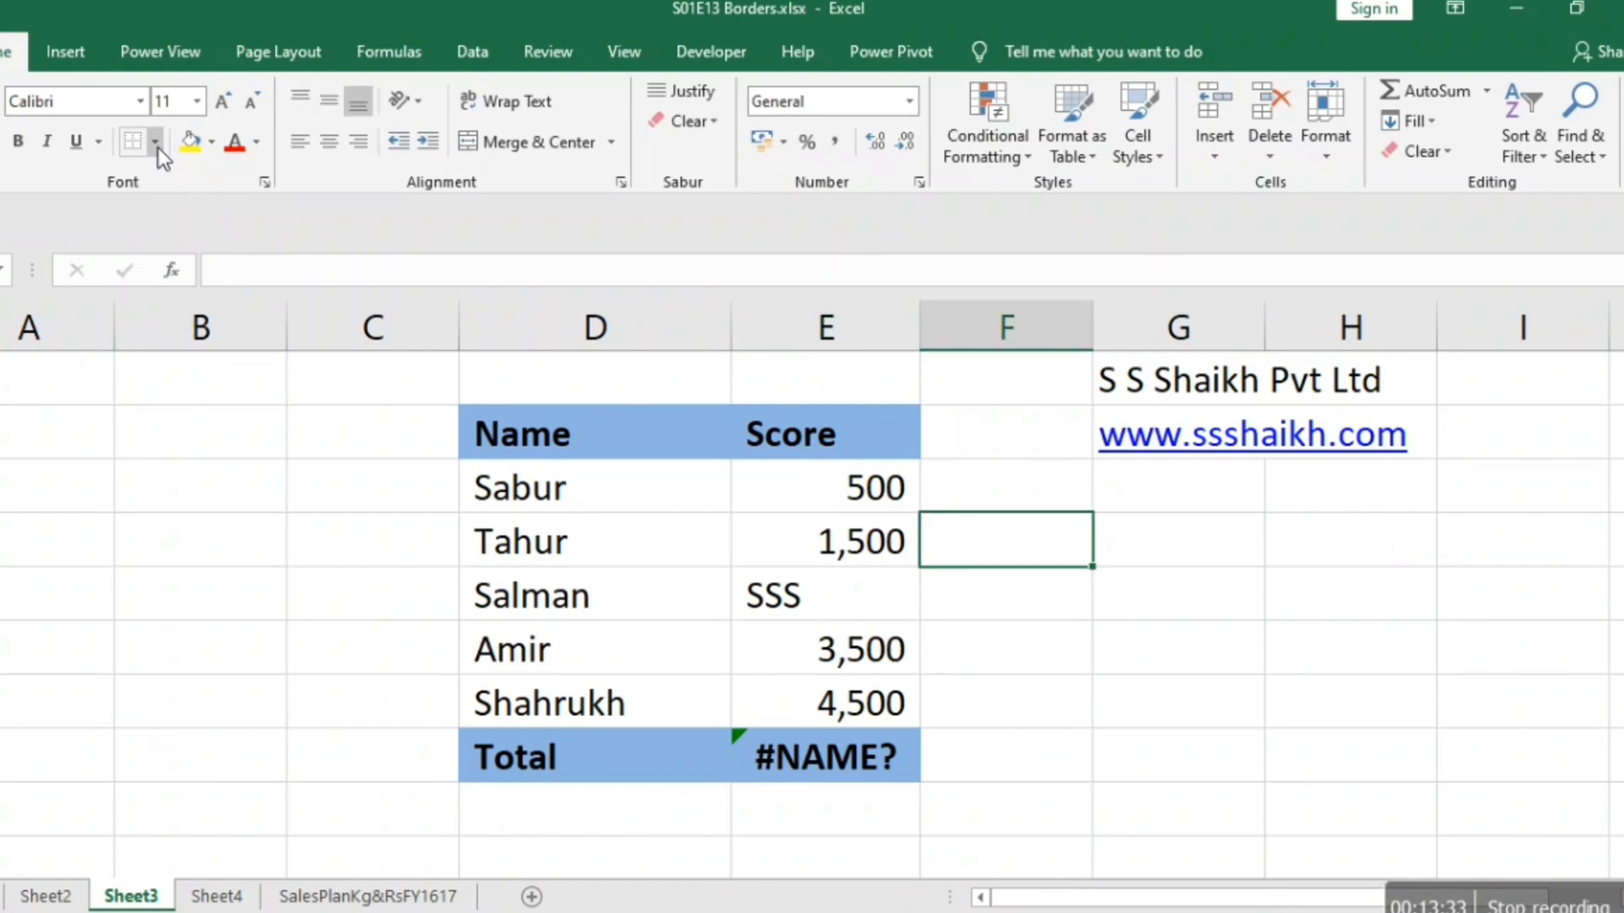
key(Left)
key(Left)
key(Left)
key(ctrl+space)
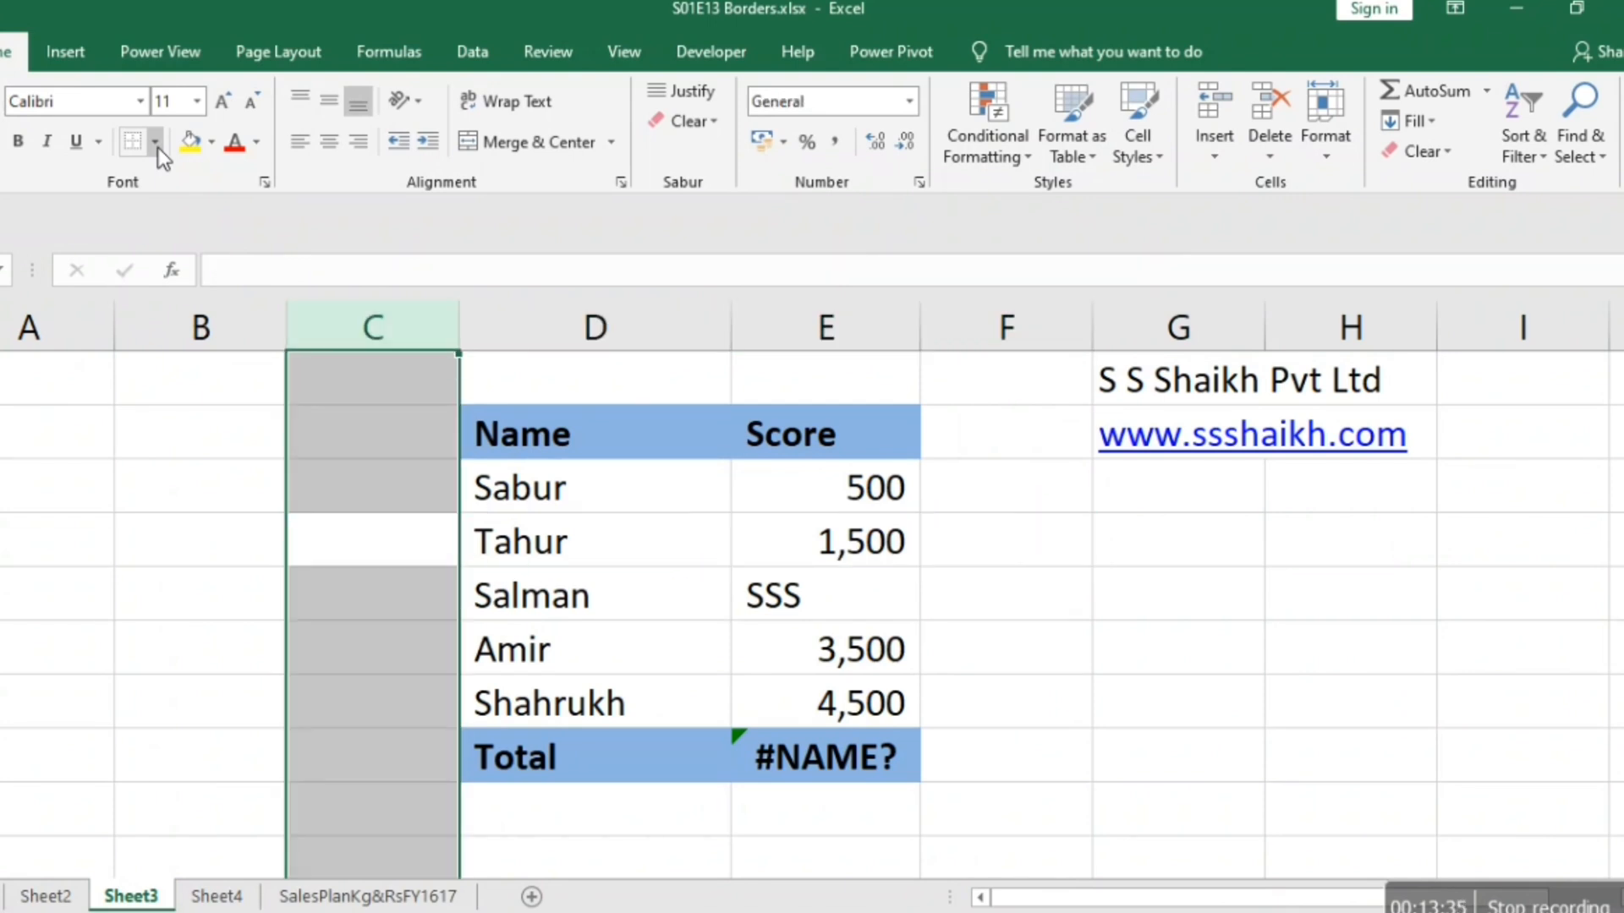
key(ctrl+minus)
Apply thick outside borders around the three cells F4:H4.
key(Right)
key(Right)
key(Right)
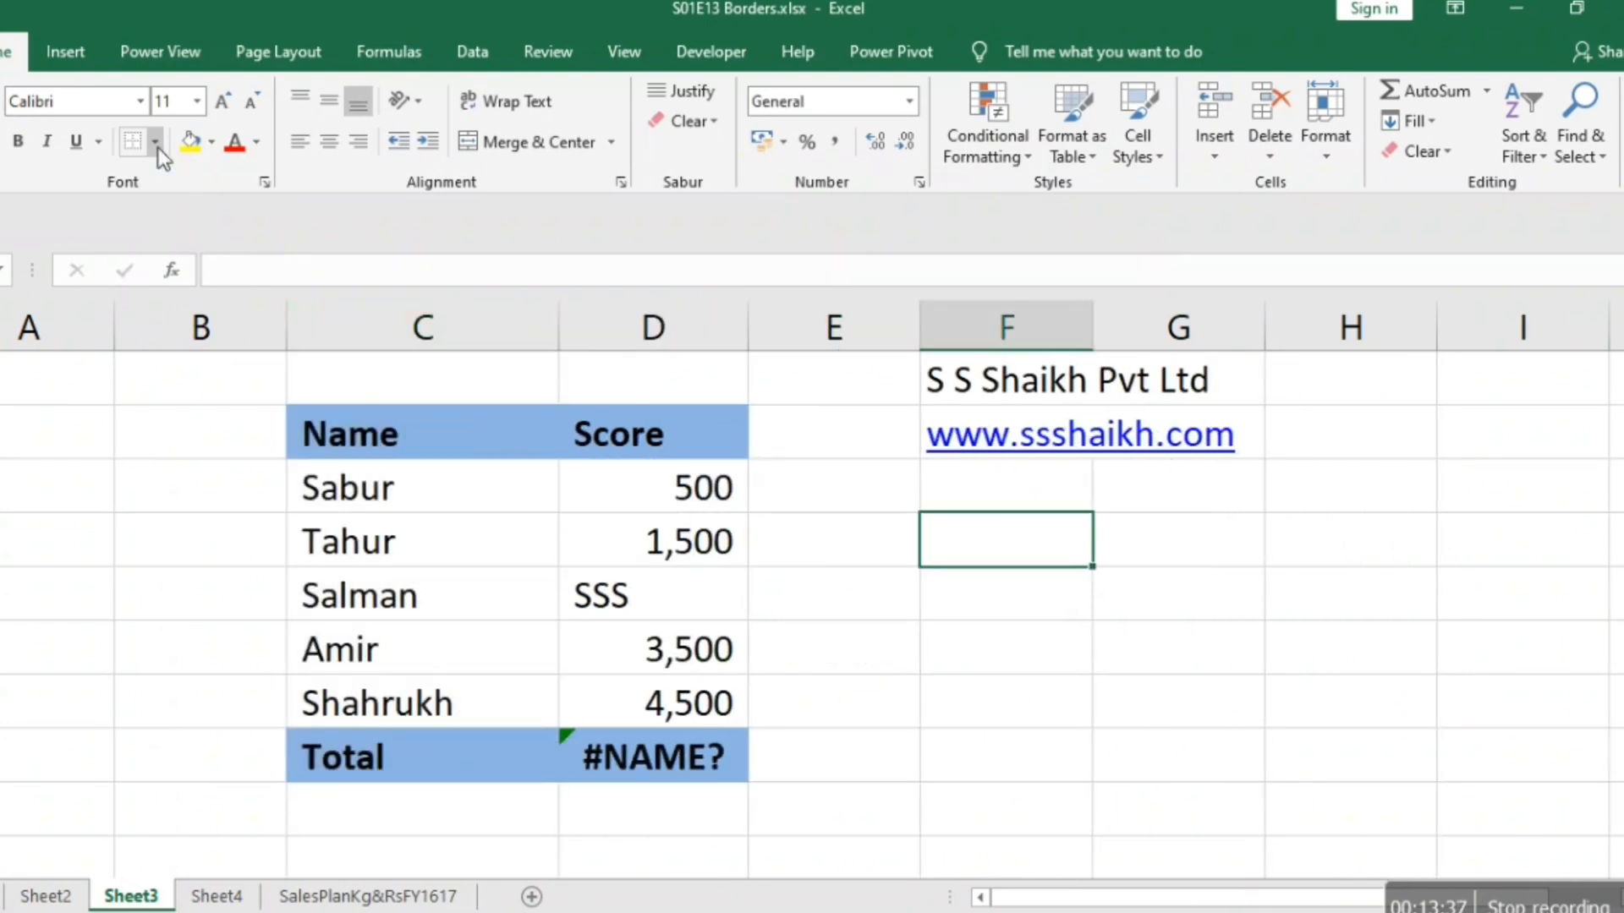
key(Left)
key(ctrl+space)
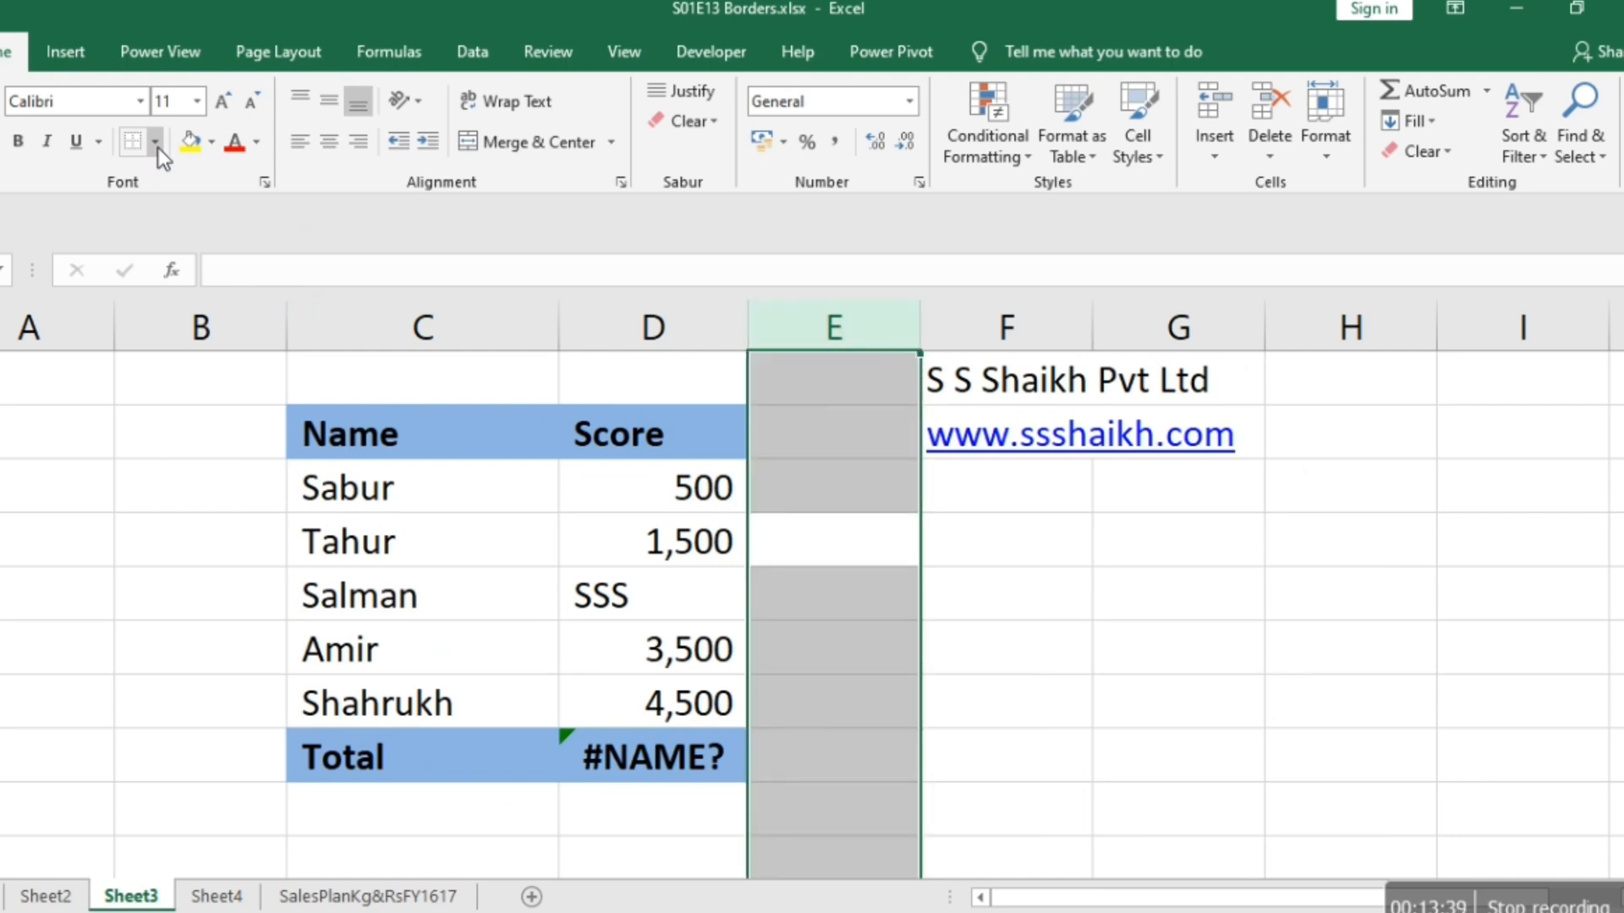
key(Right)
key(shift+Right)
key(shift+Right)
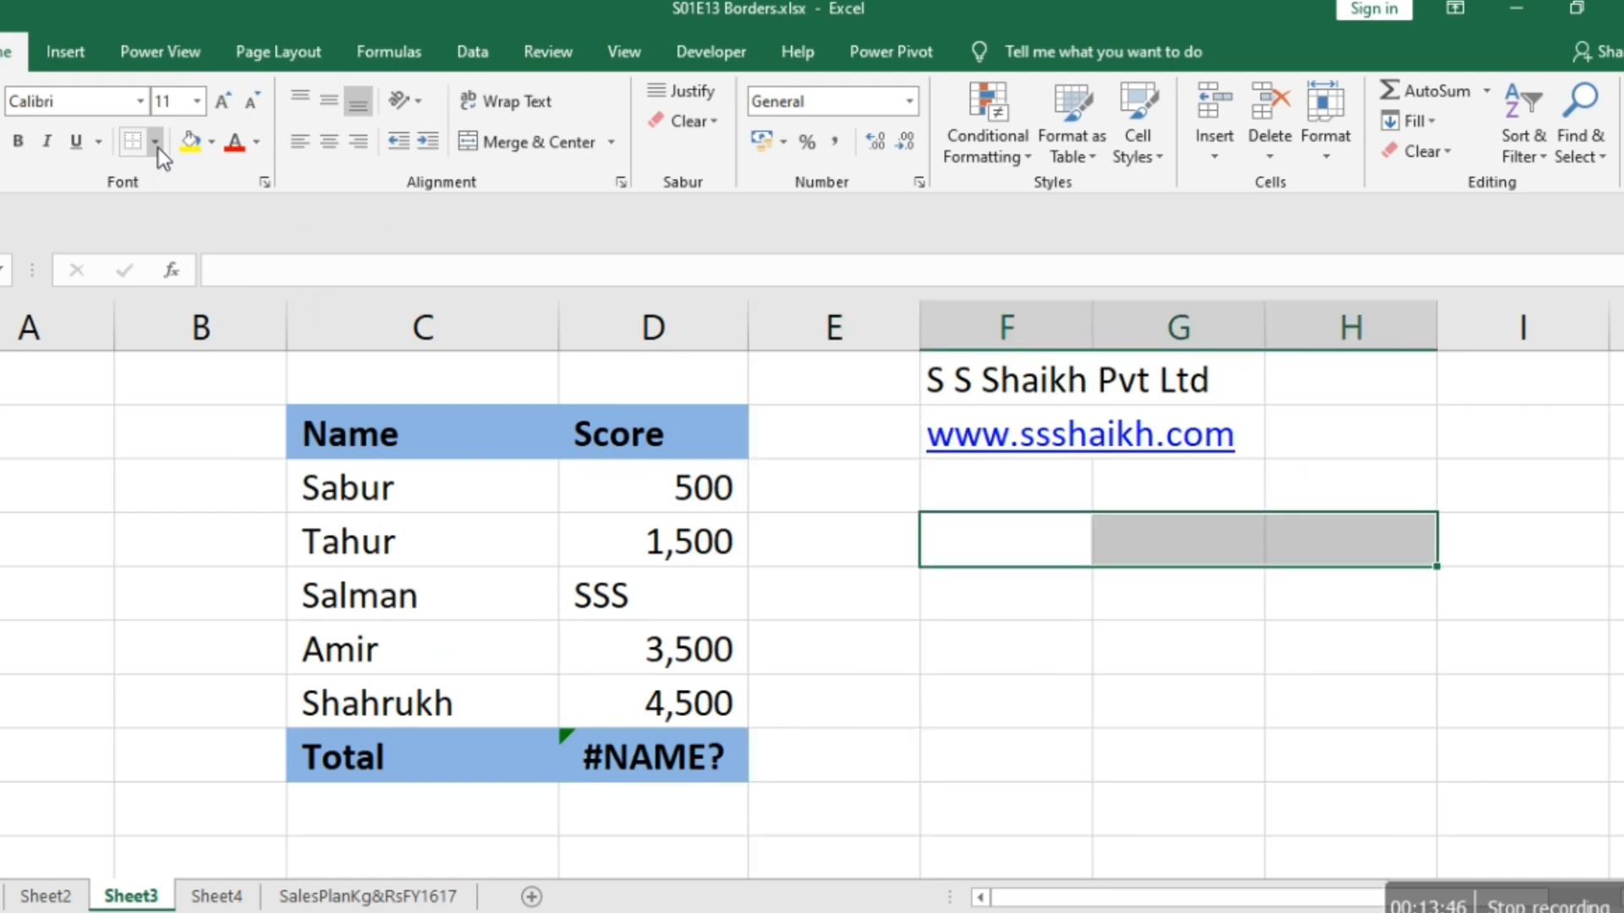
click(156, 147)
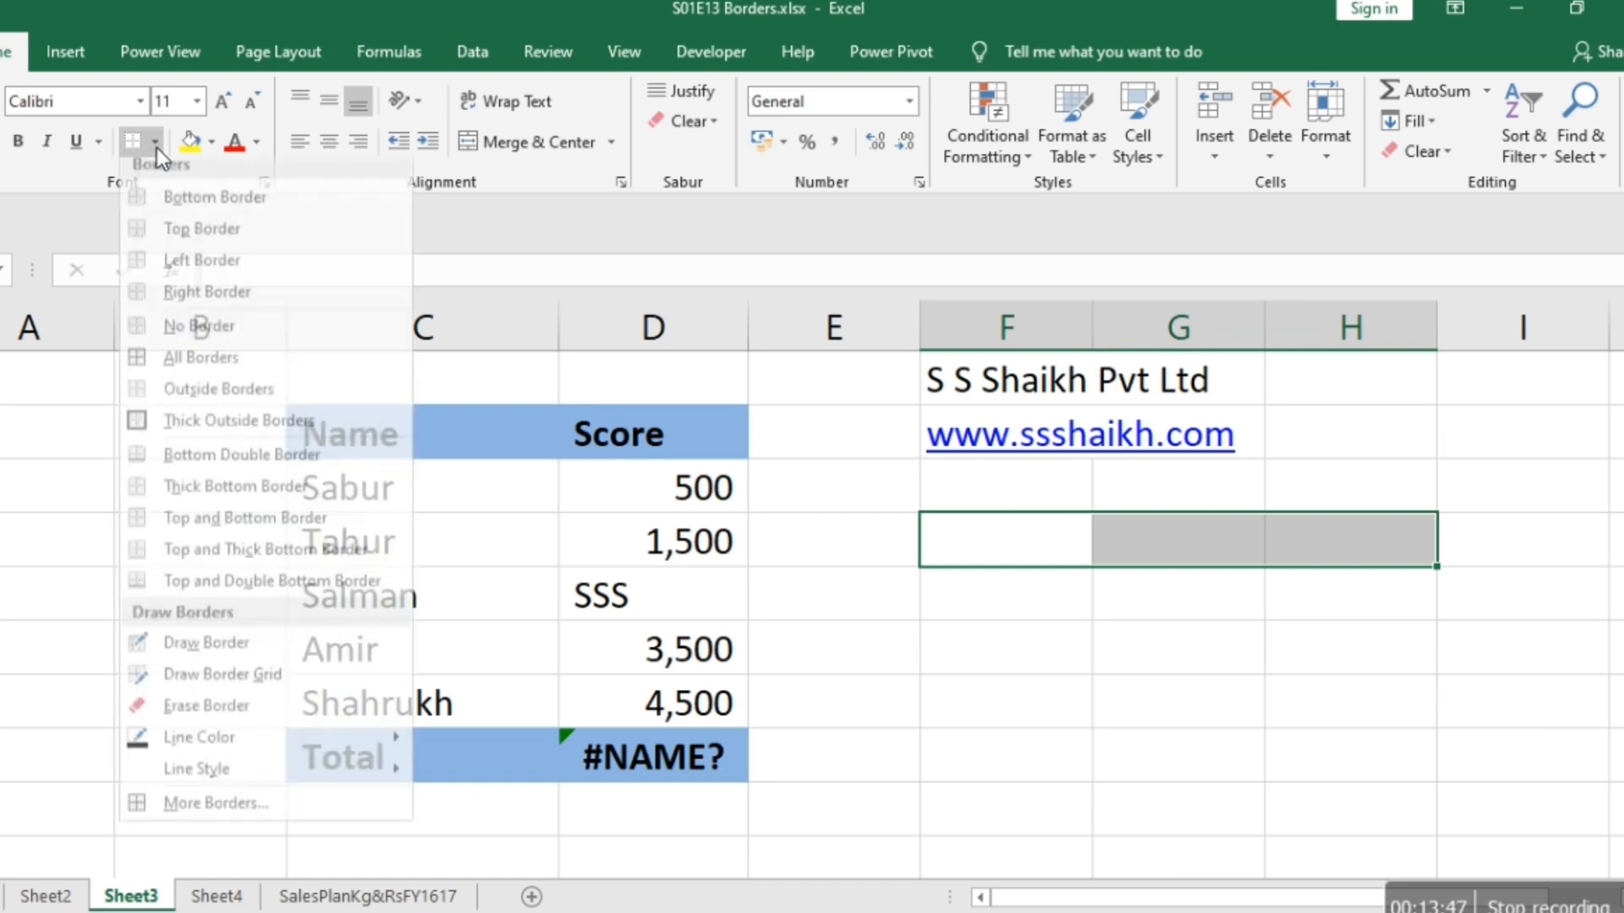
click(187, 436)
Check the outline around F4:H4 in the print preview and by selecting its cells one by one on the sheet.
key(Down)
key(Down)
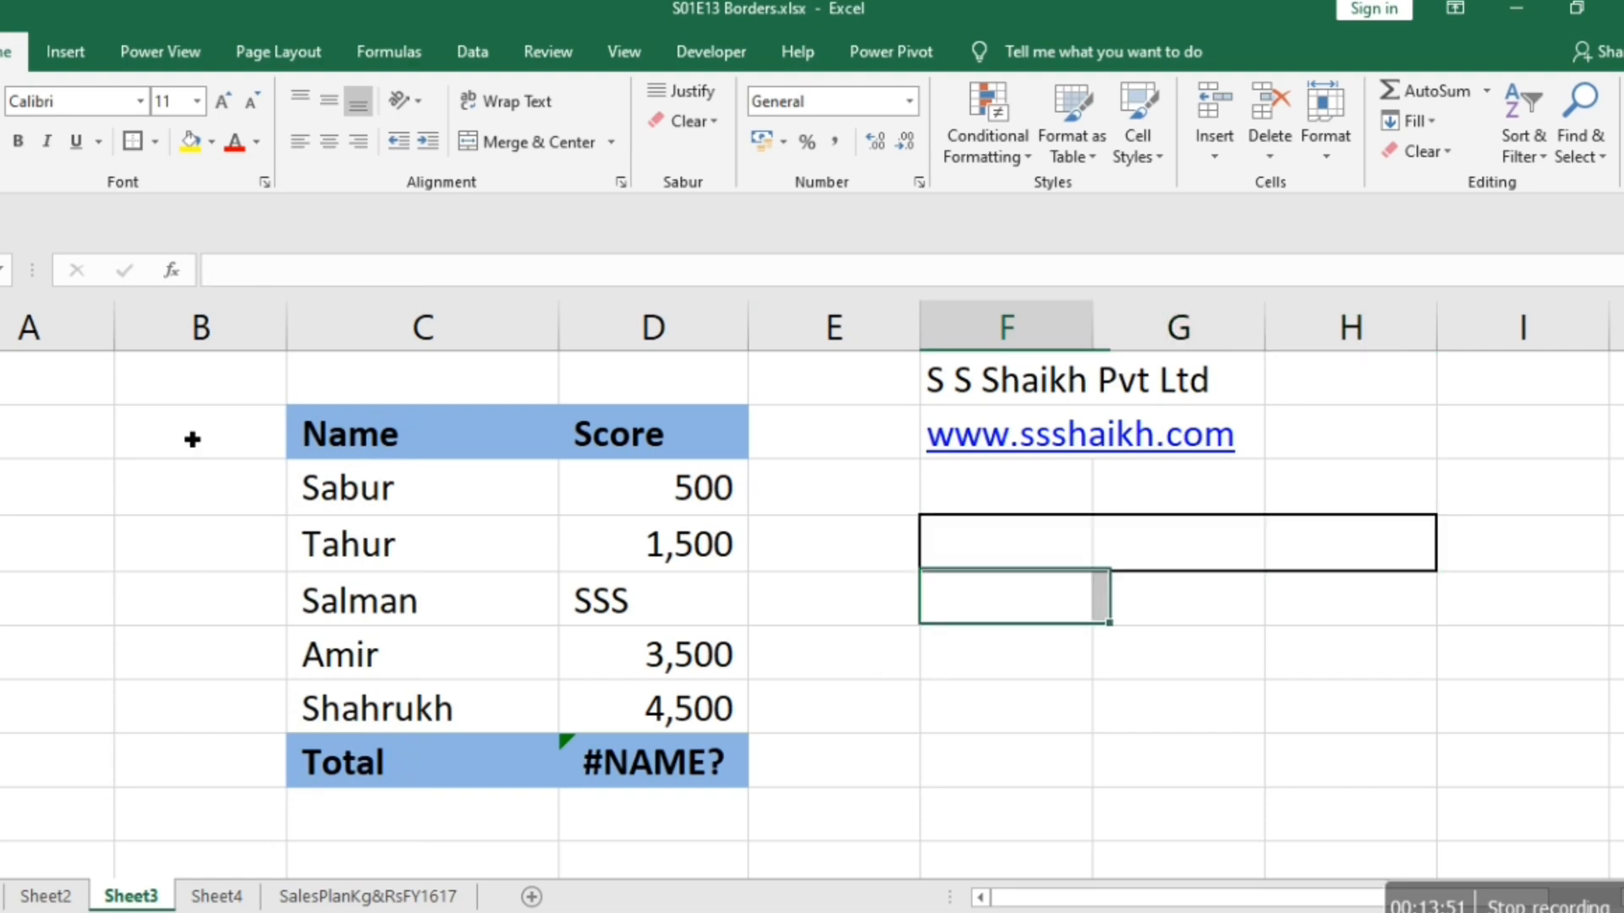
key(Up)
key(Up)
key(Down)
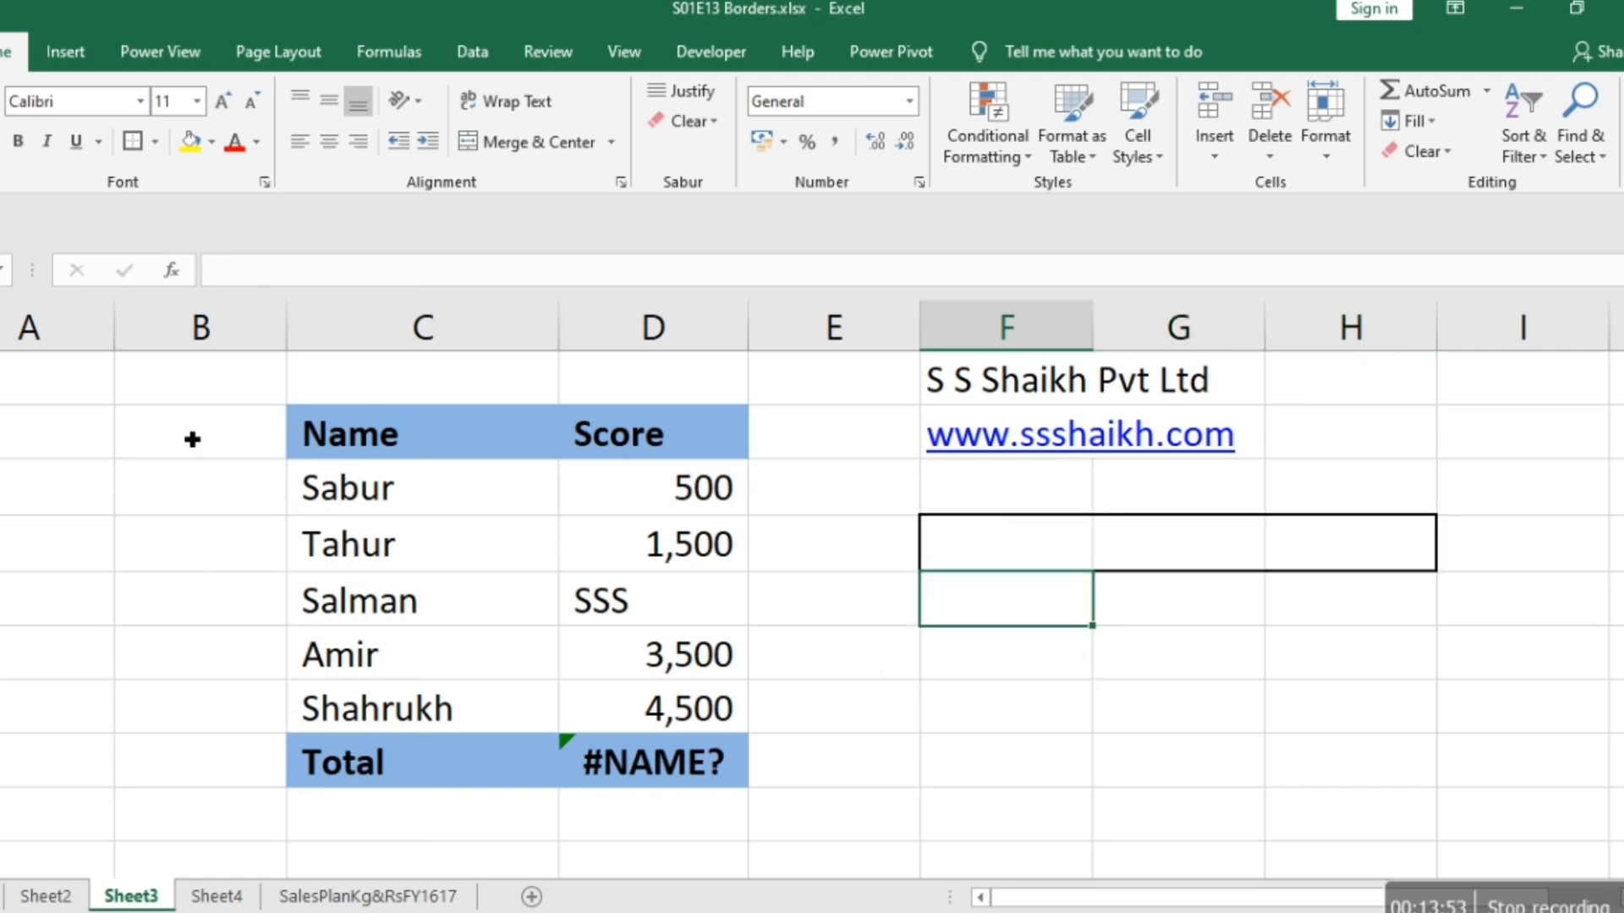
key(ctrl+p)
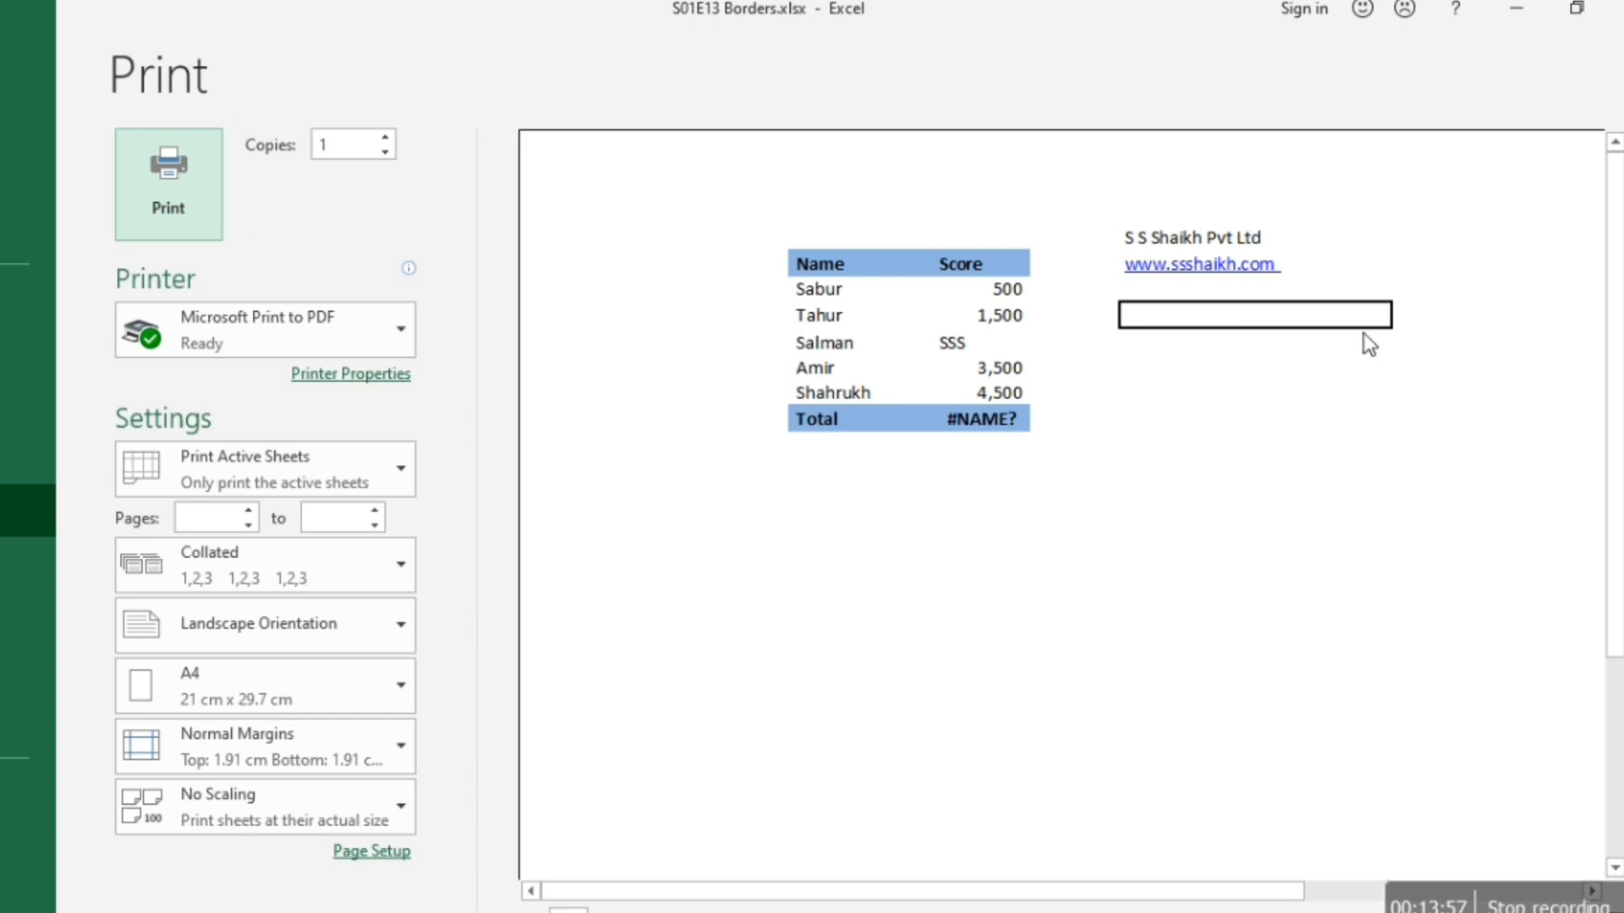
key(Escape)
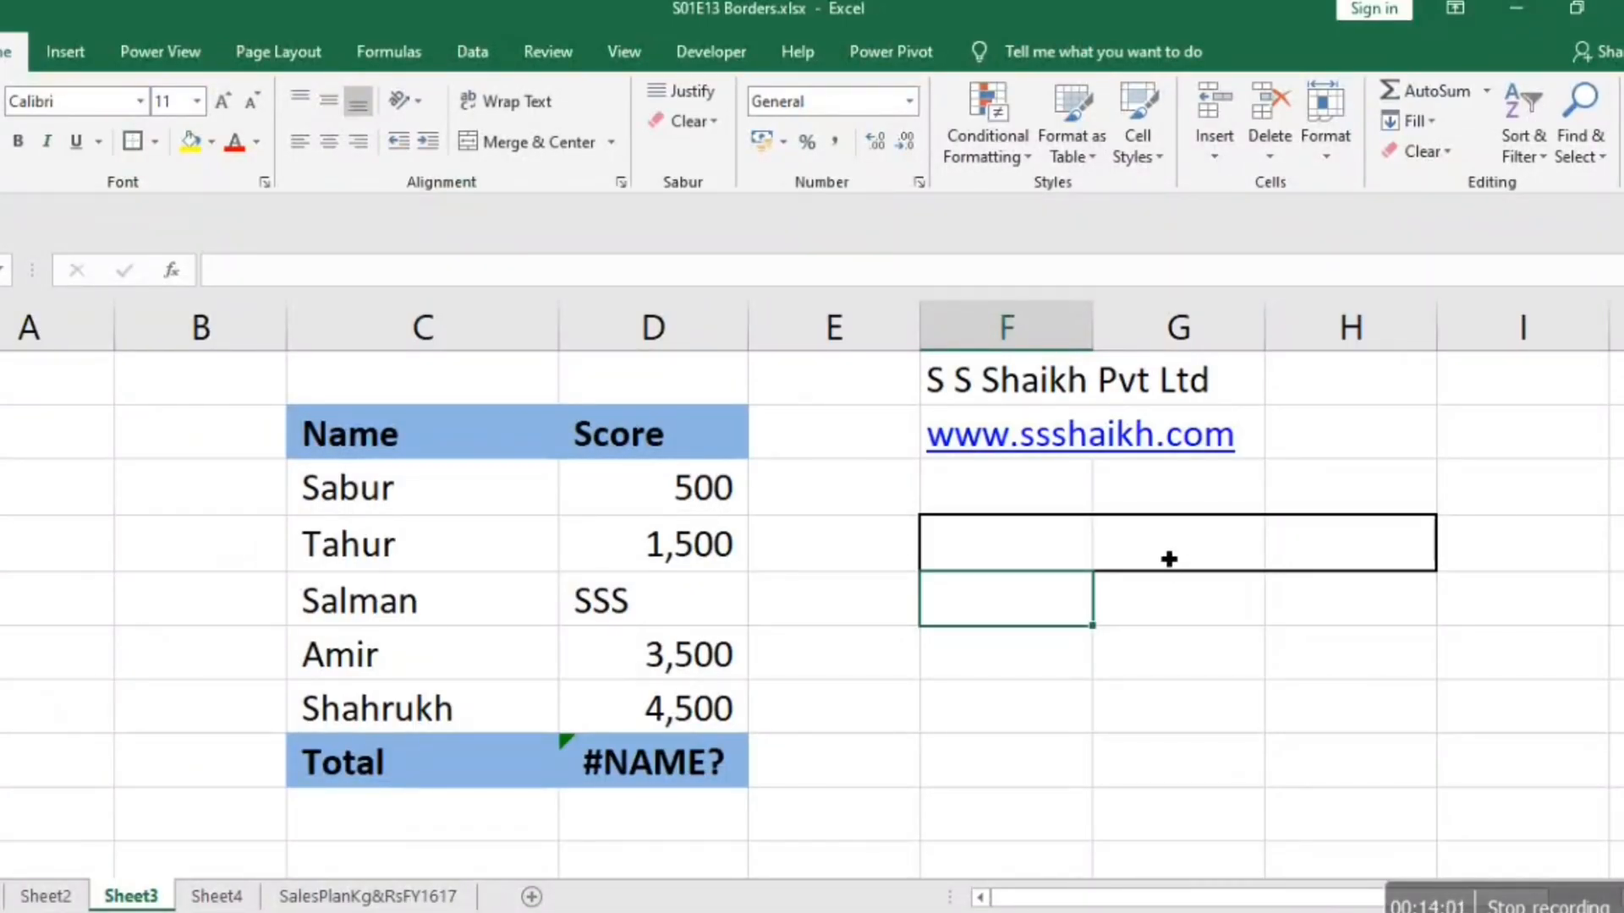
click(1072, 543)
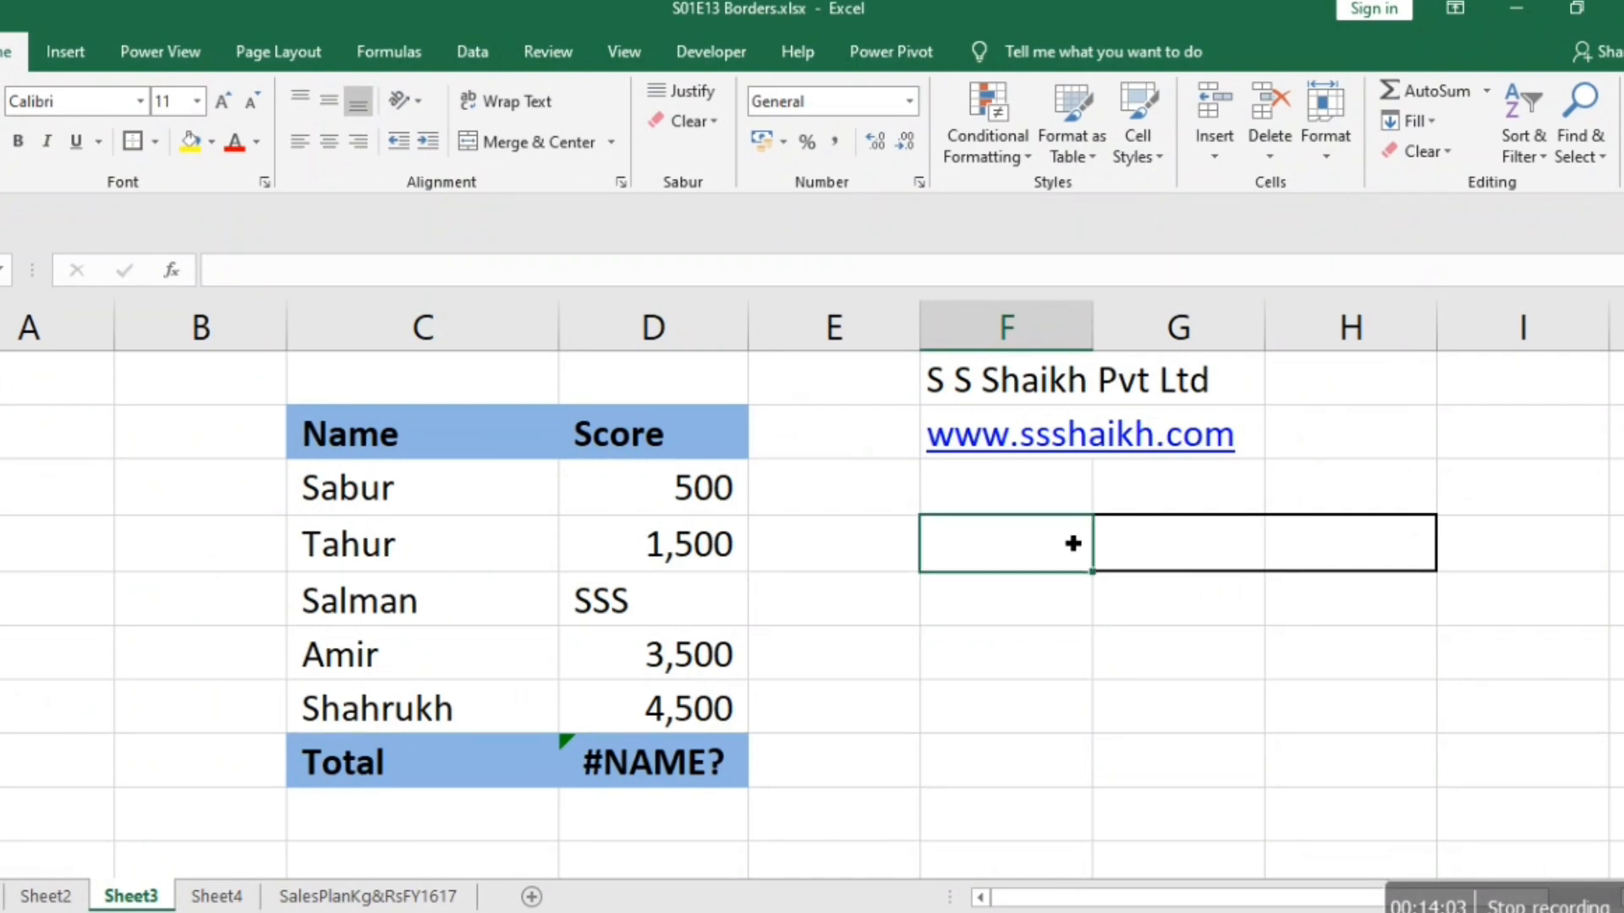
click(1223, 545)
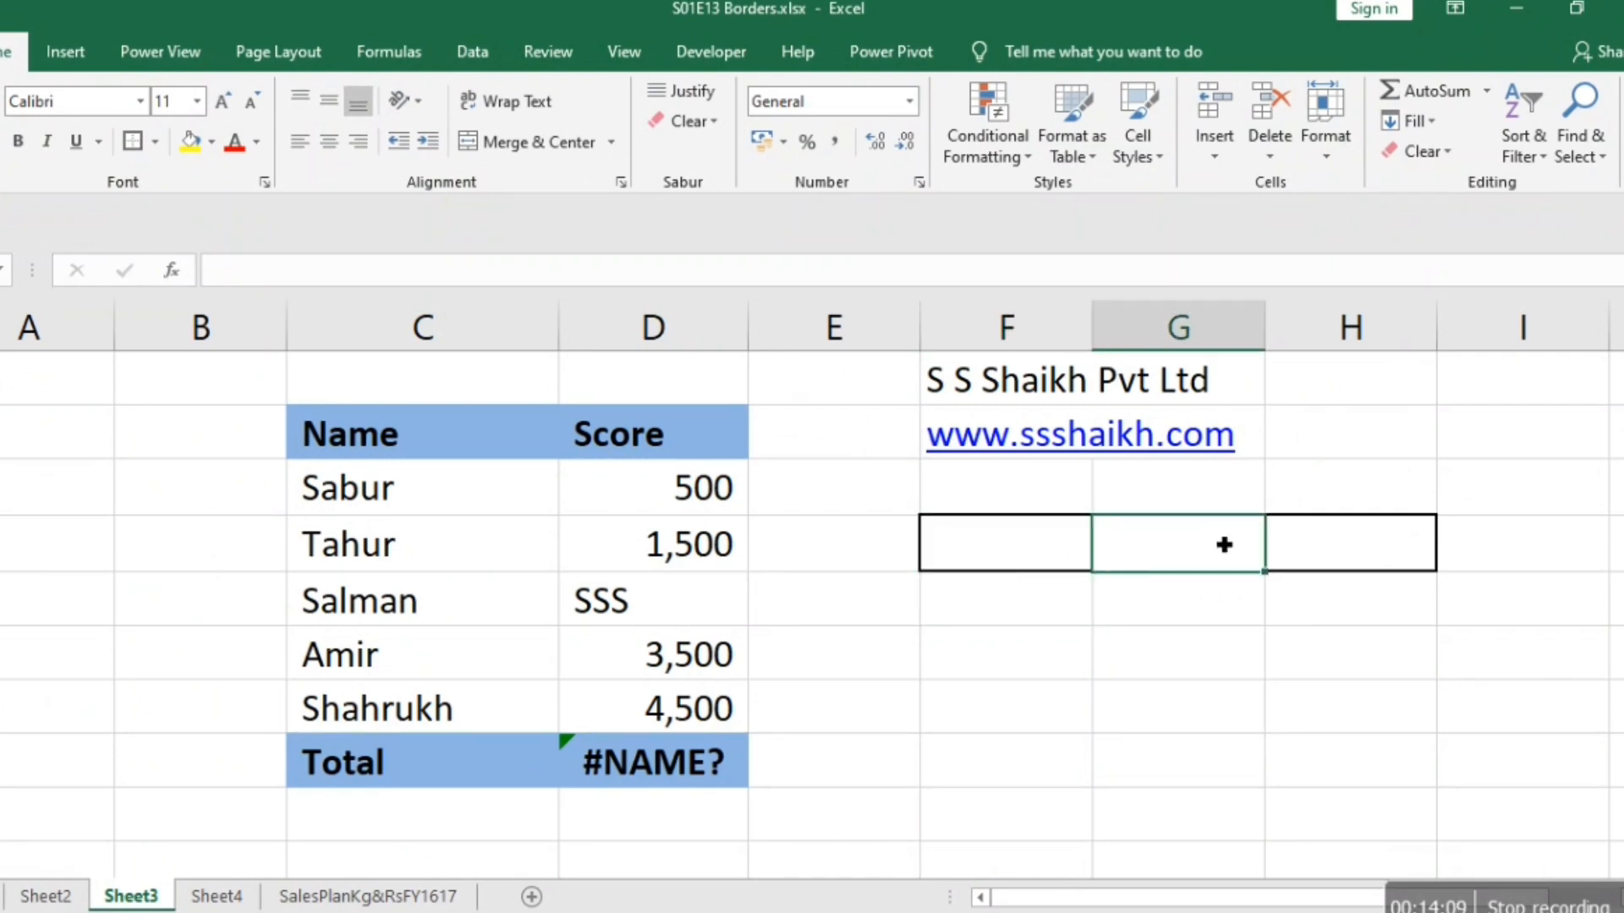
click(1176, 808)
click(1368, 553)
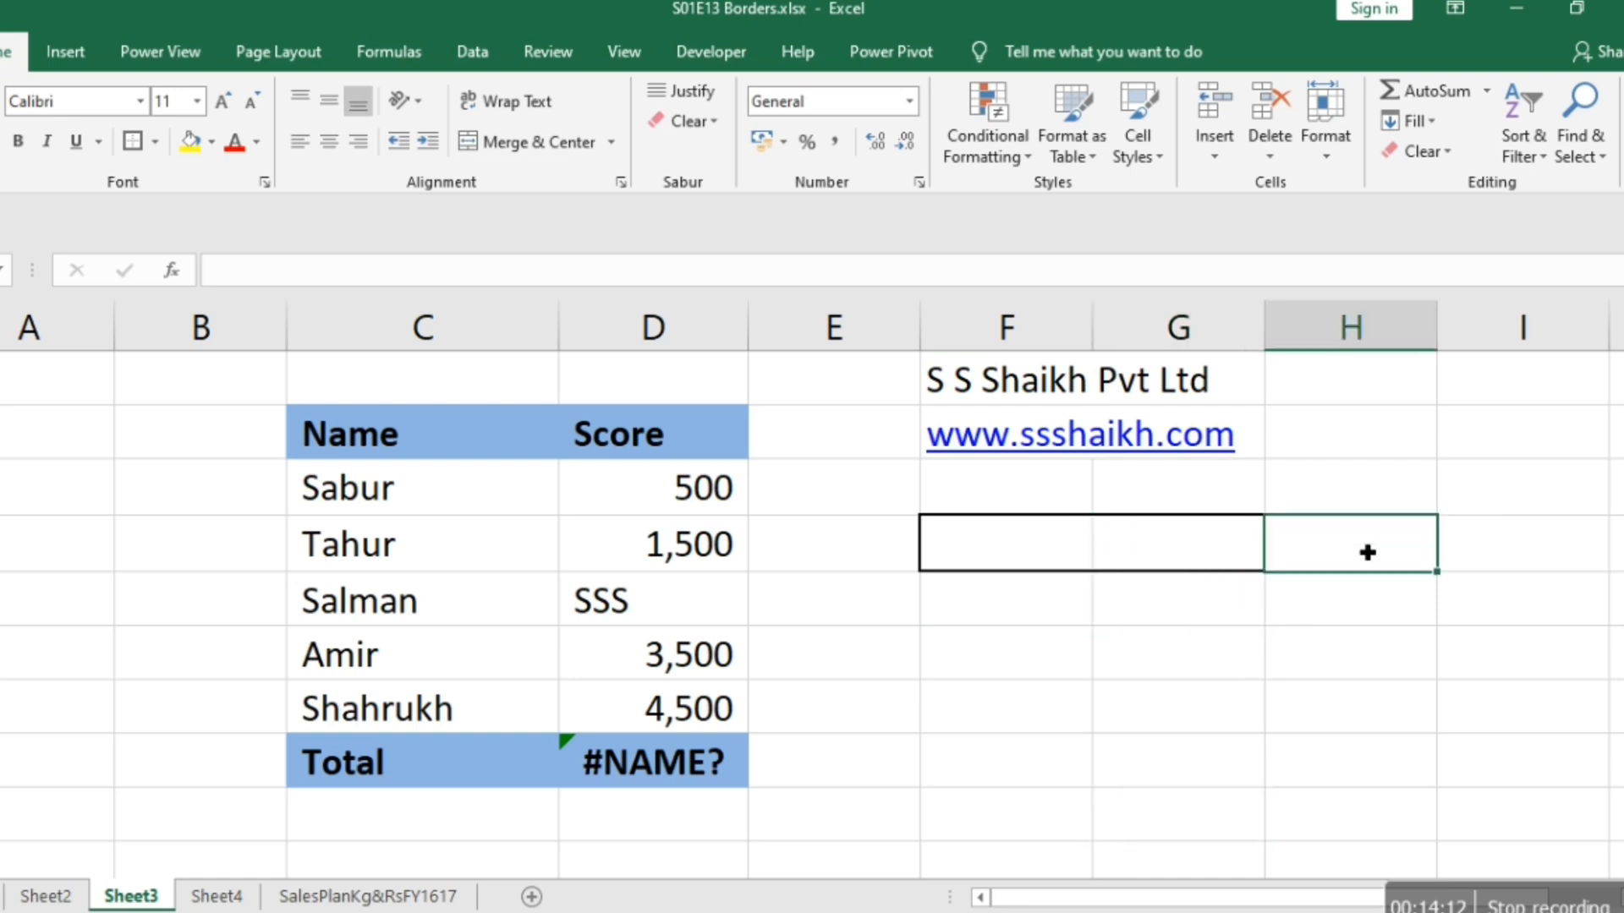
Give cell G4 double-line left and right borders through the cell formatting settings, and select an empty cell below to check them.
click(1199, 545)
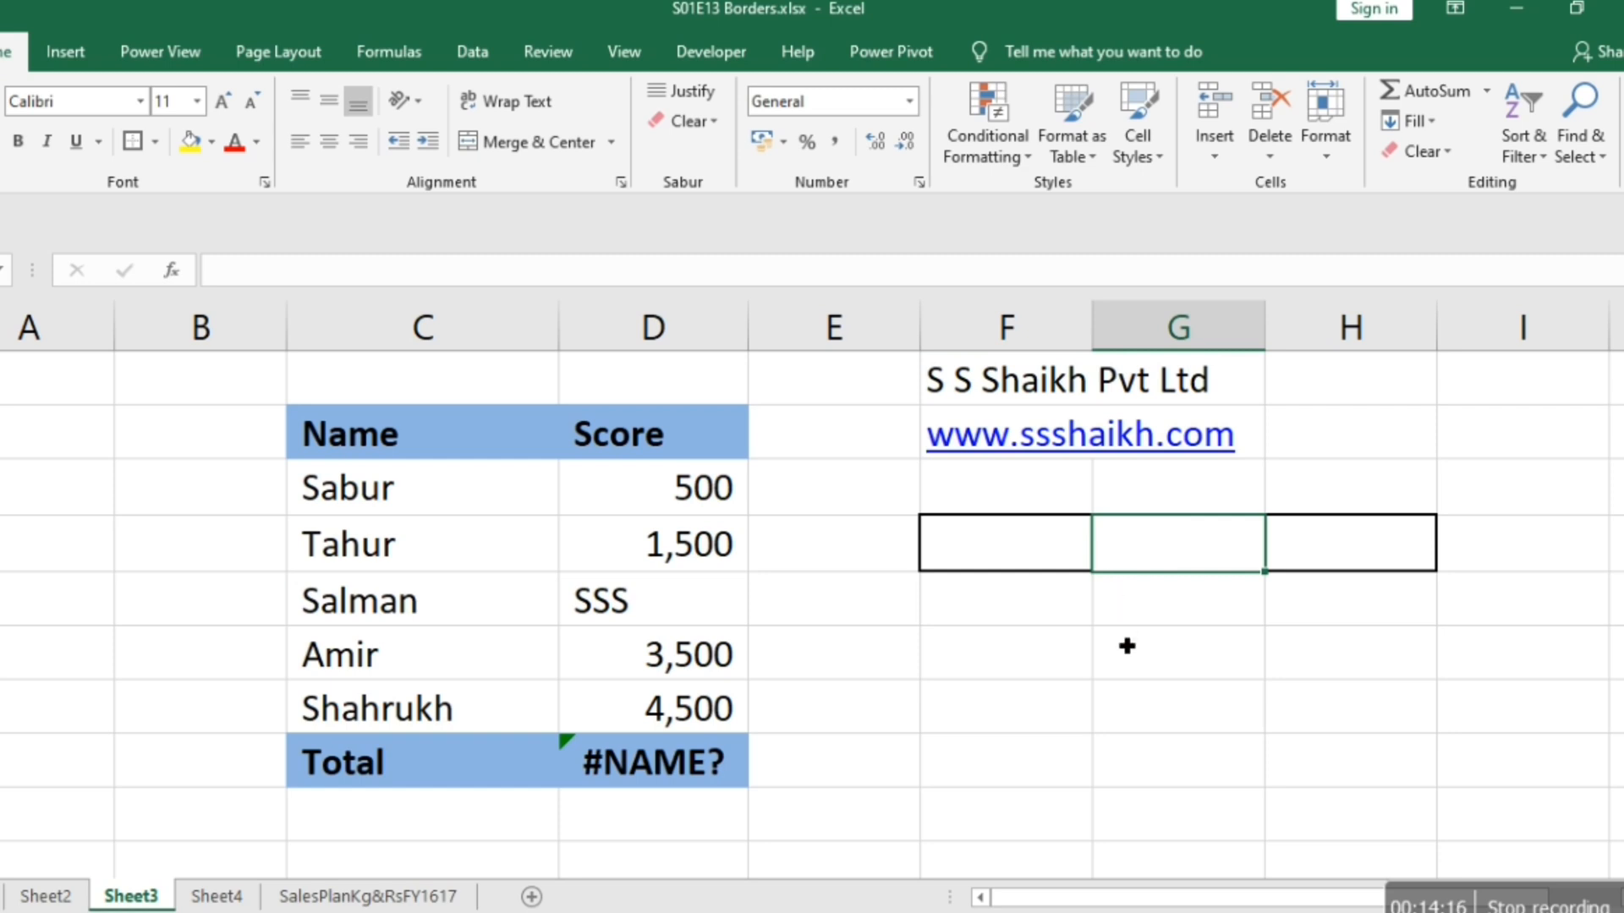
right_click(1172, 556)
click(1247, 438)
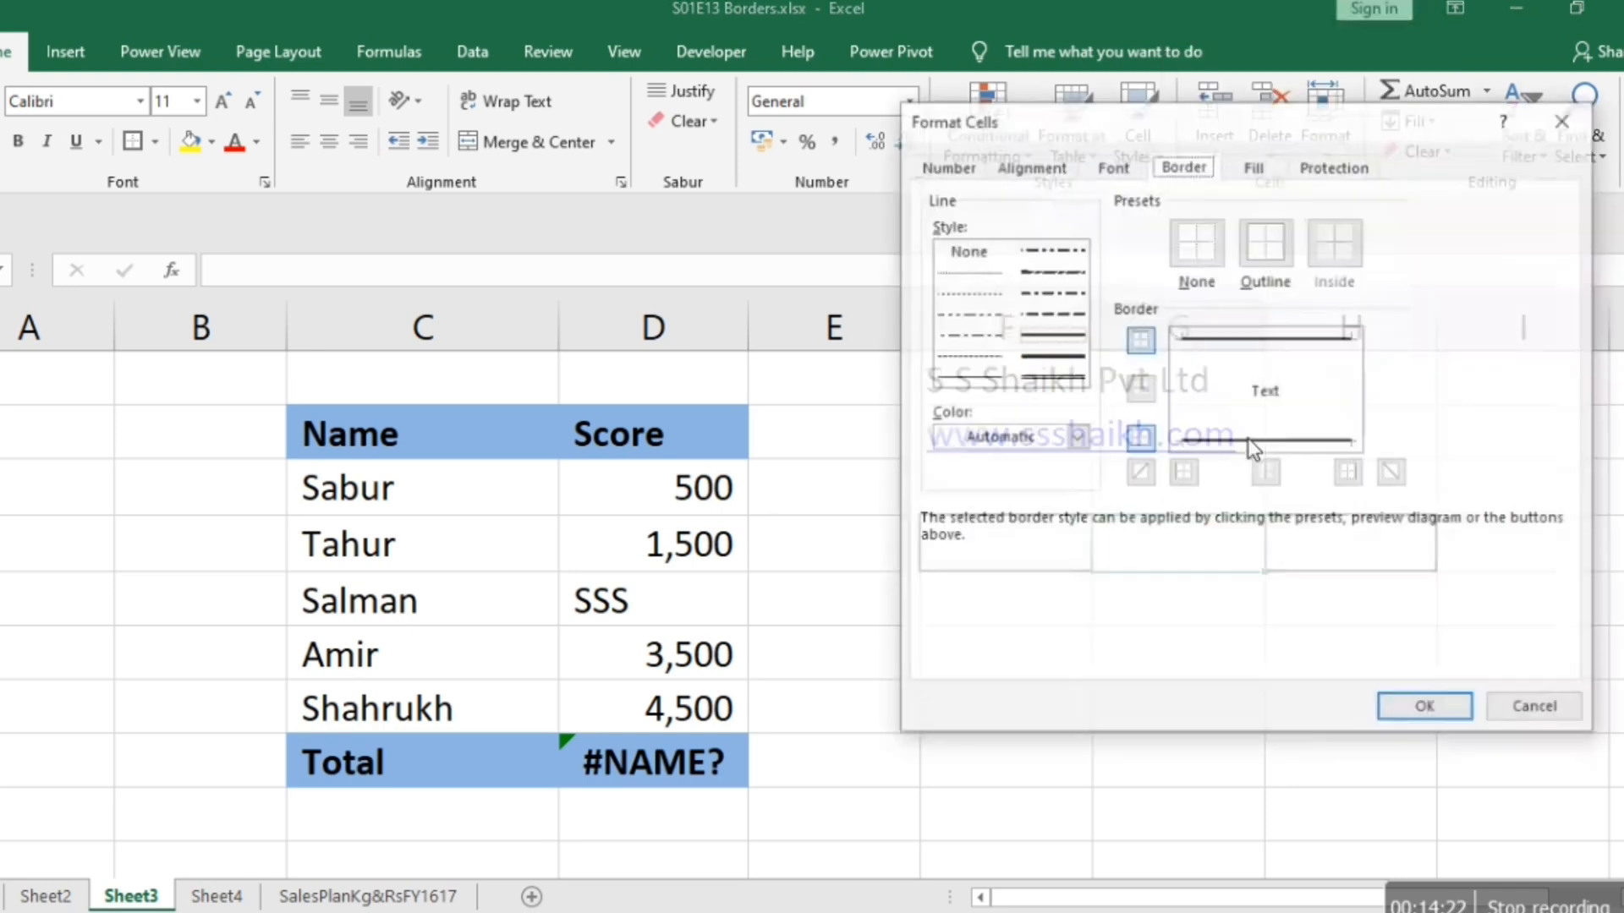
click(1181, 384)
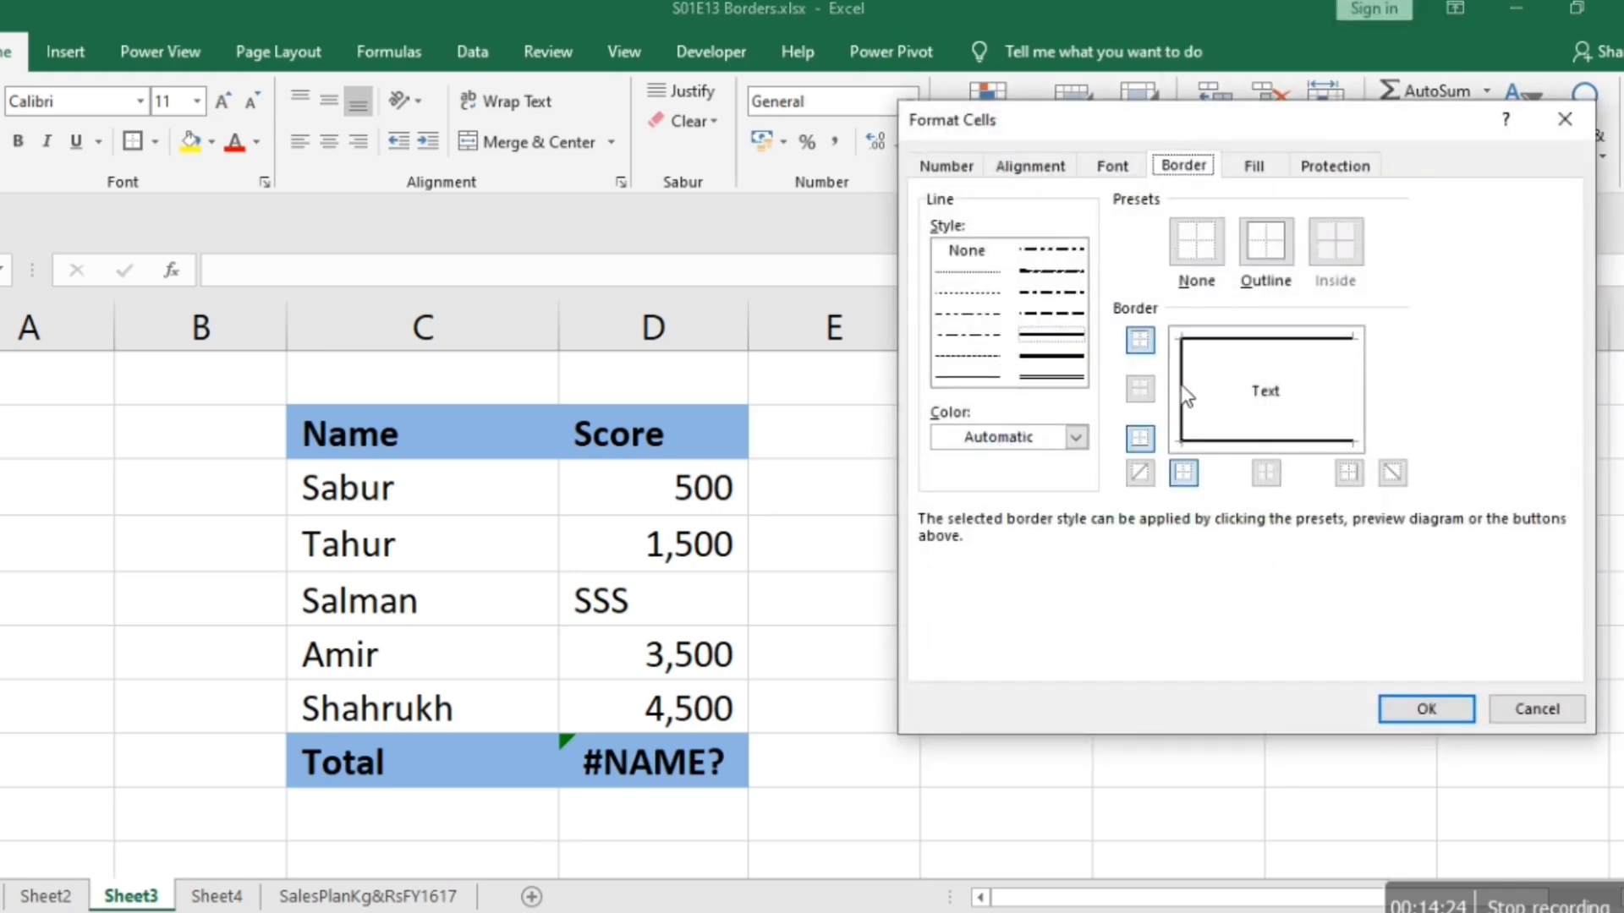
click(1058, 378)
click(1192, 408)
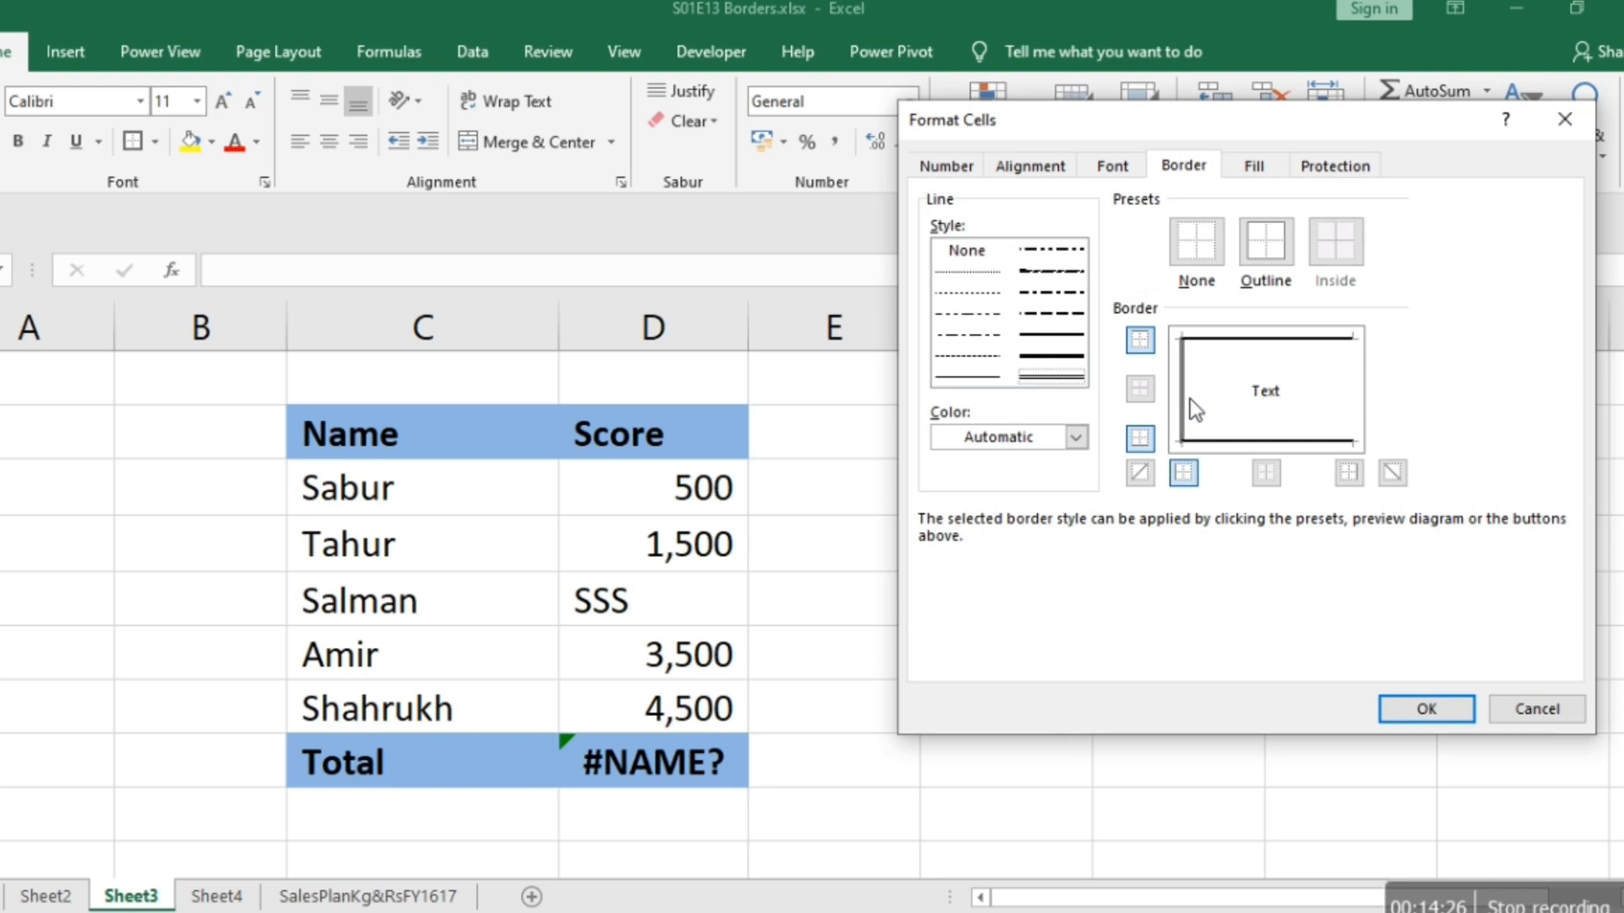
click(1351, 409)
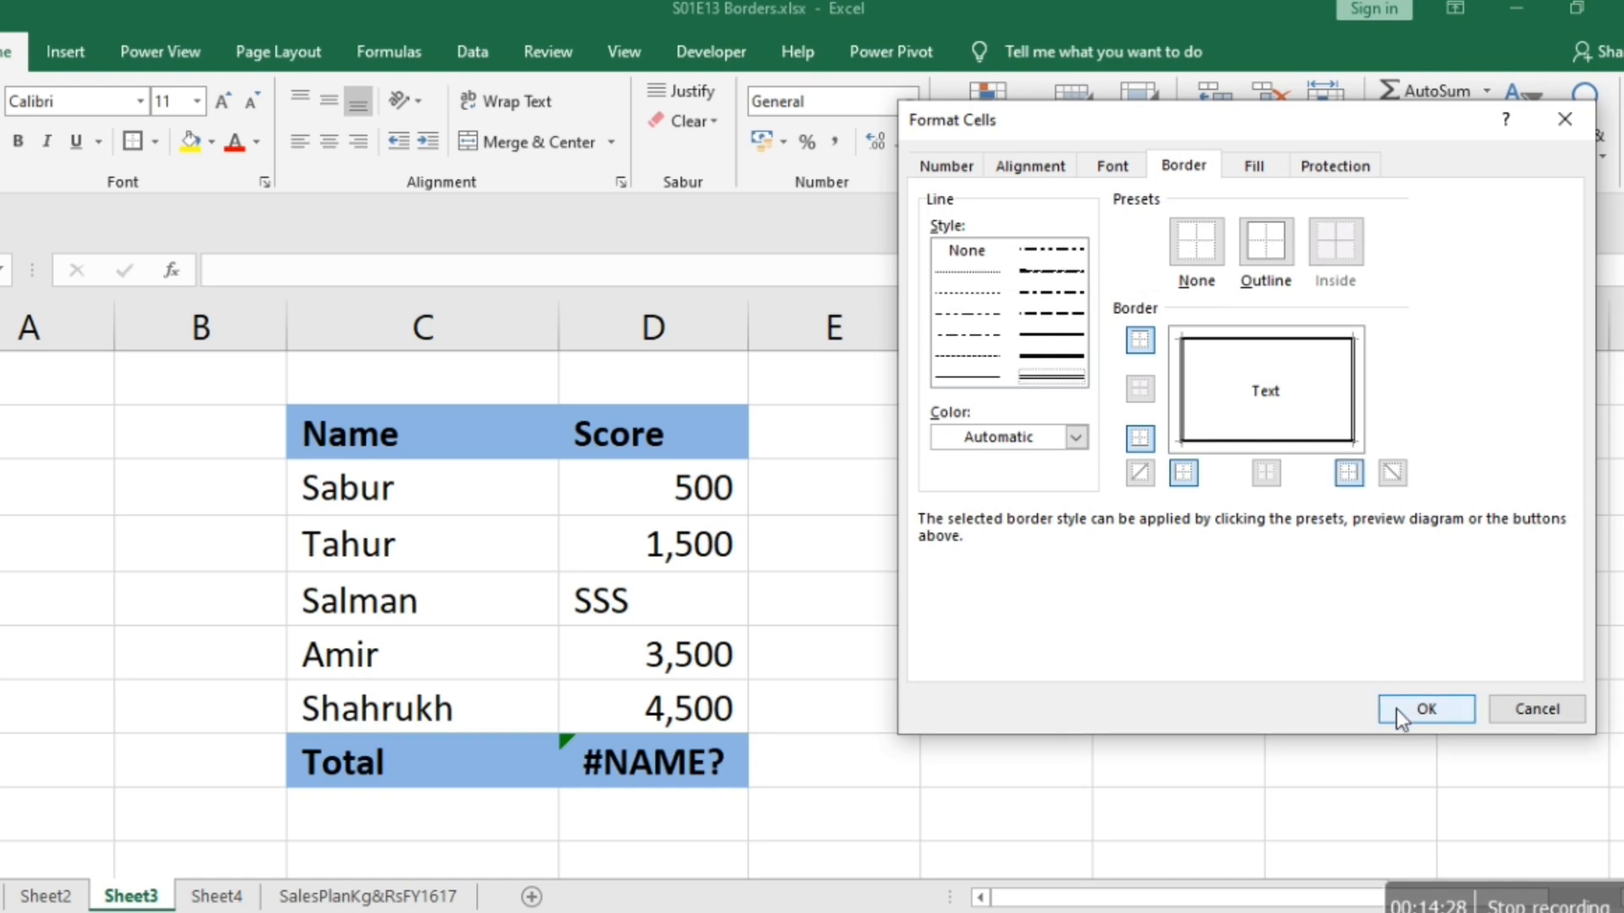
click(1426, 709)
click(1147, 748)
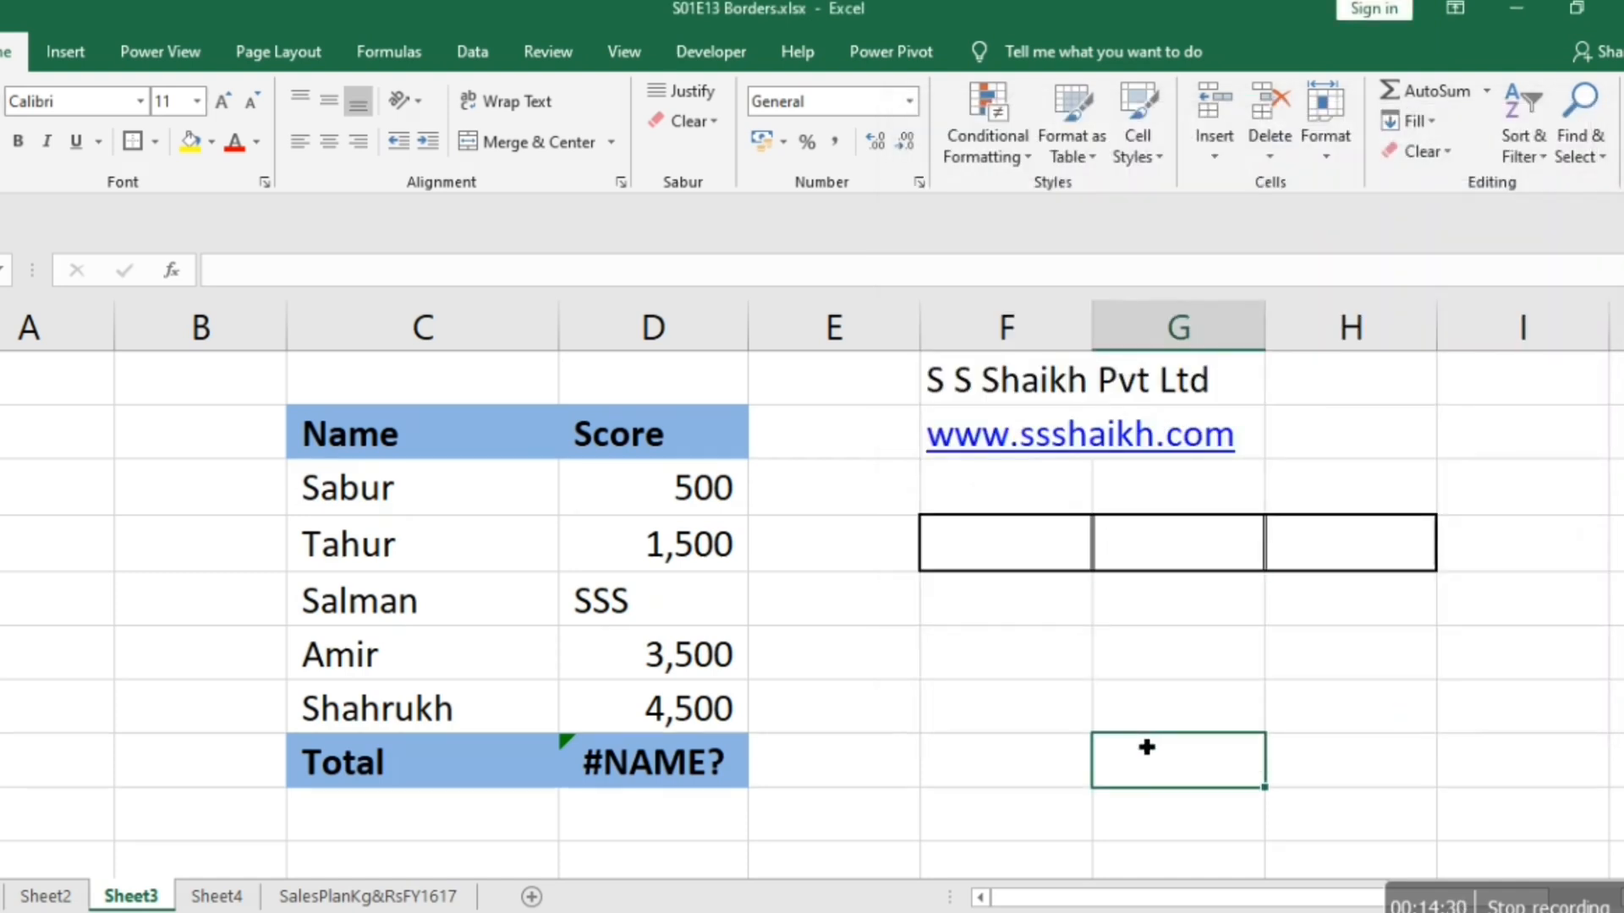
Delete the empty column B beside the Name and Score table.
key(Up)
key(Up)
key(Up)
key(Up)
key(Left)
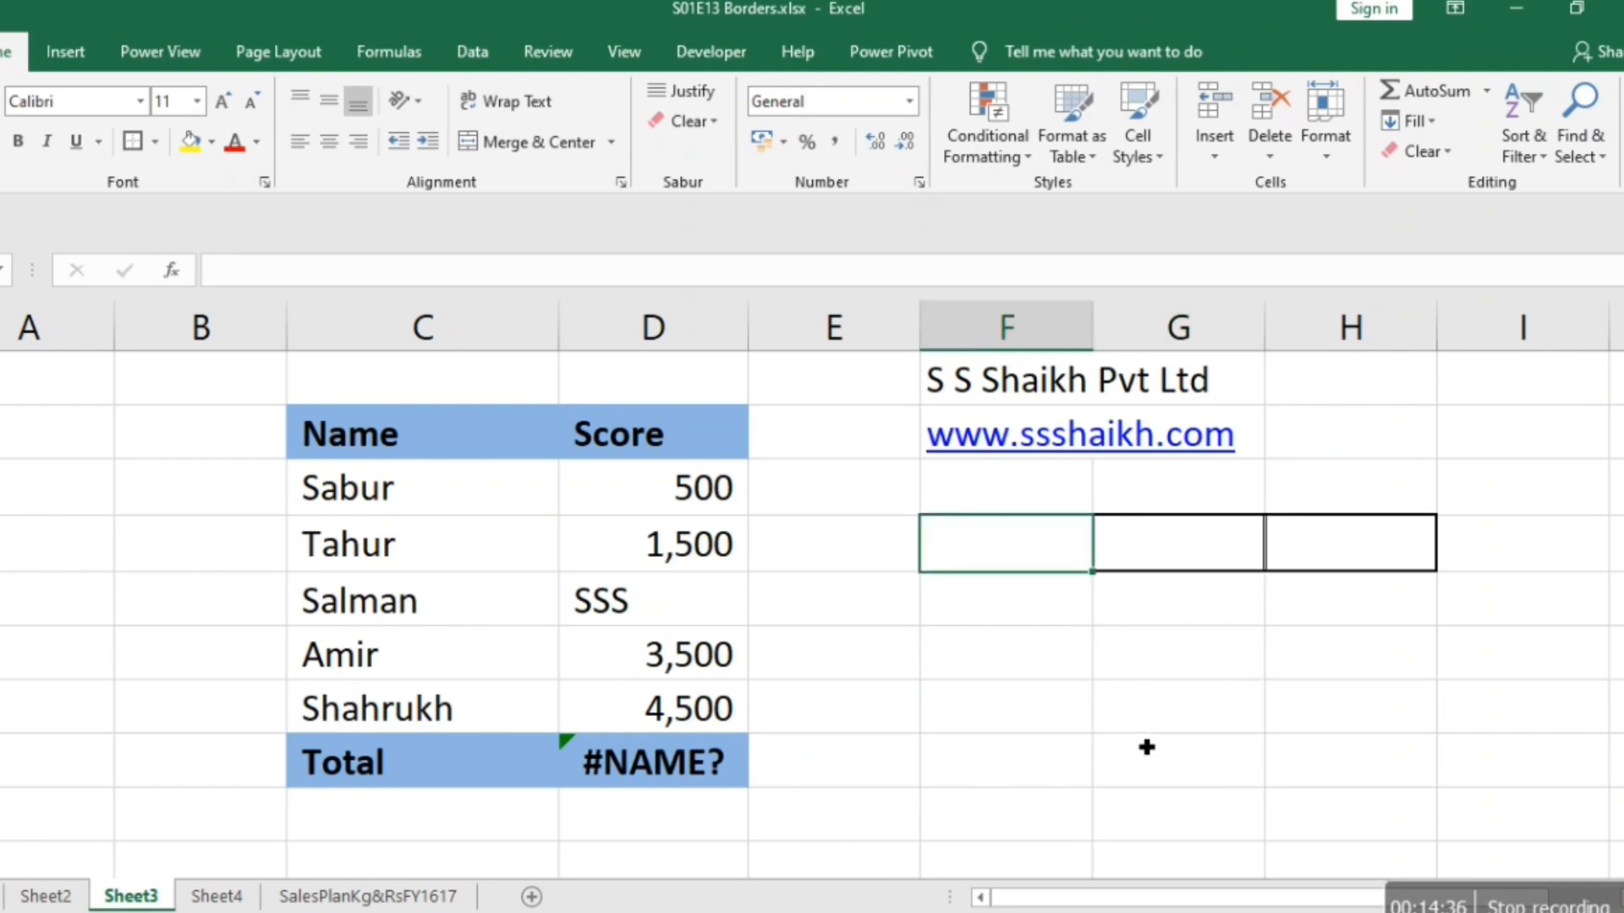
key(Left)
key(Left)
key(Left)
key(Left)
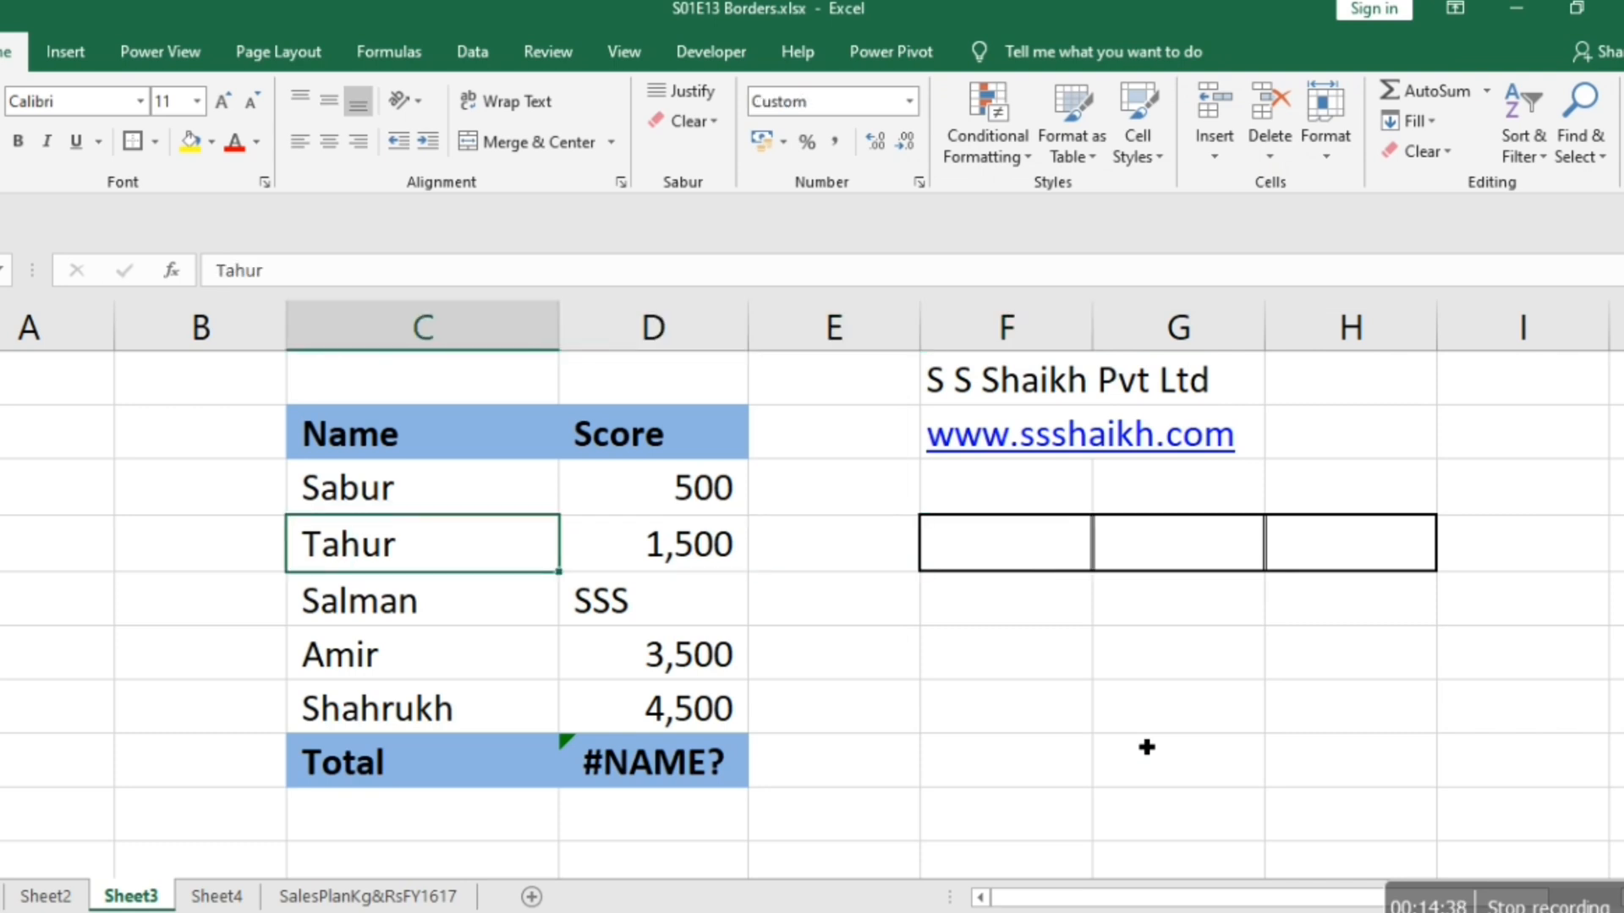
key(ctrl+space)
key(ctrl+minus)
Clear all borders from cells E4:H4 and apply thick outside borders around the four cells.
key(Right)
key(Right)
key(Right)
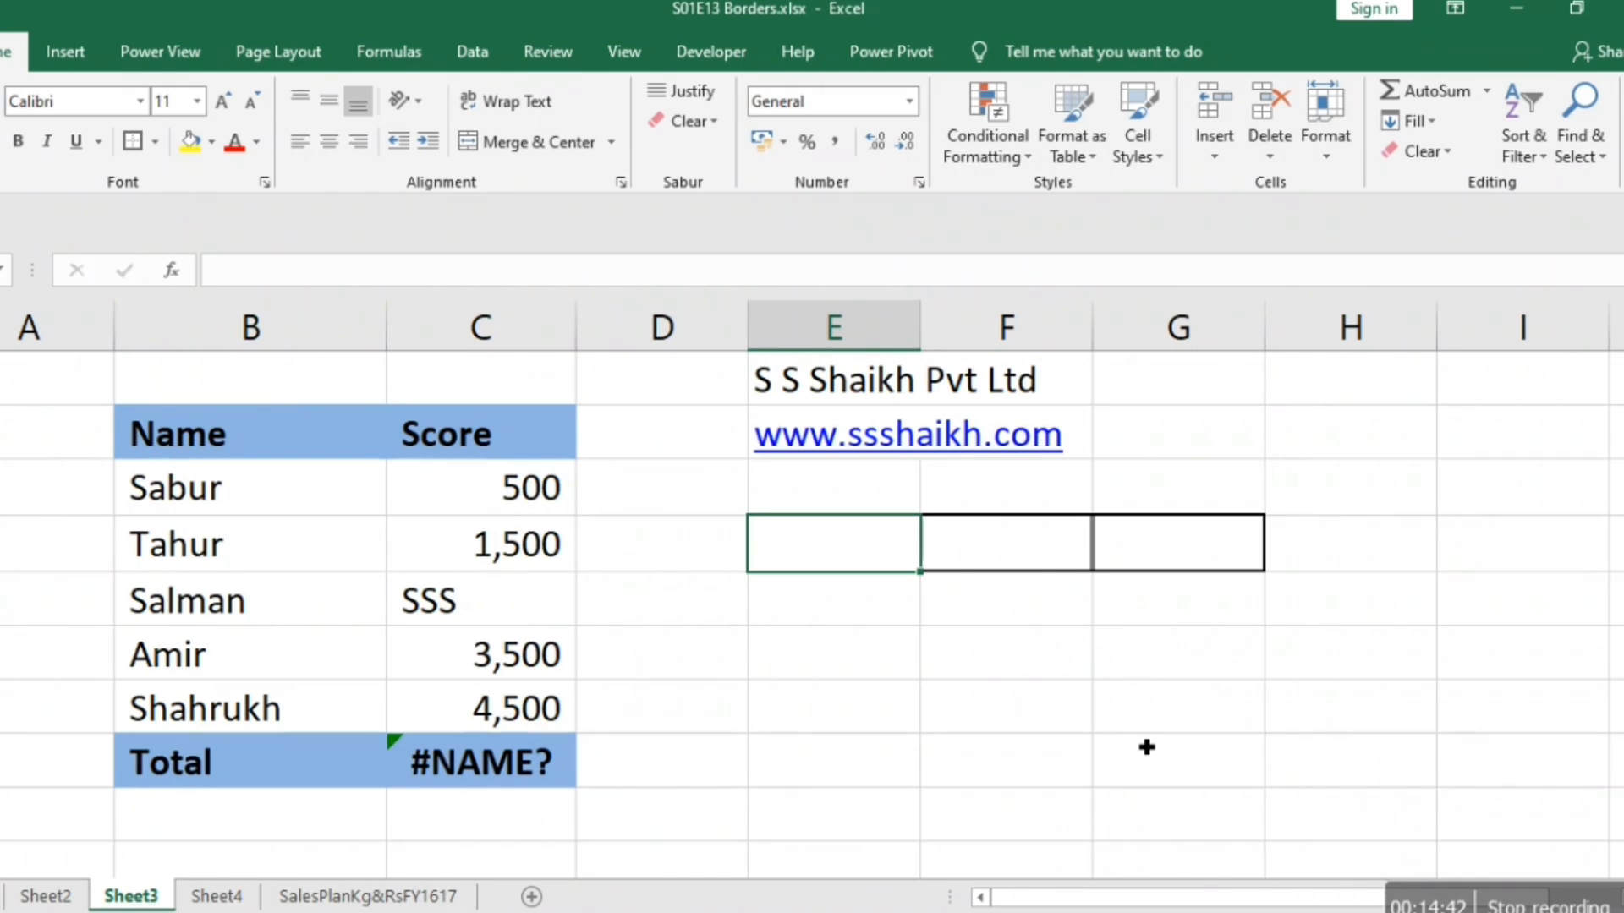
key(shift+Right)
key(shift+Right)
key(shift+Right)
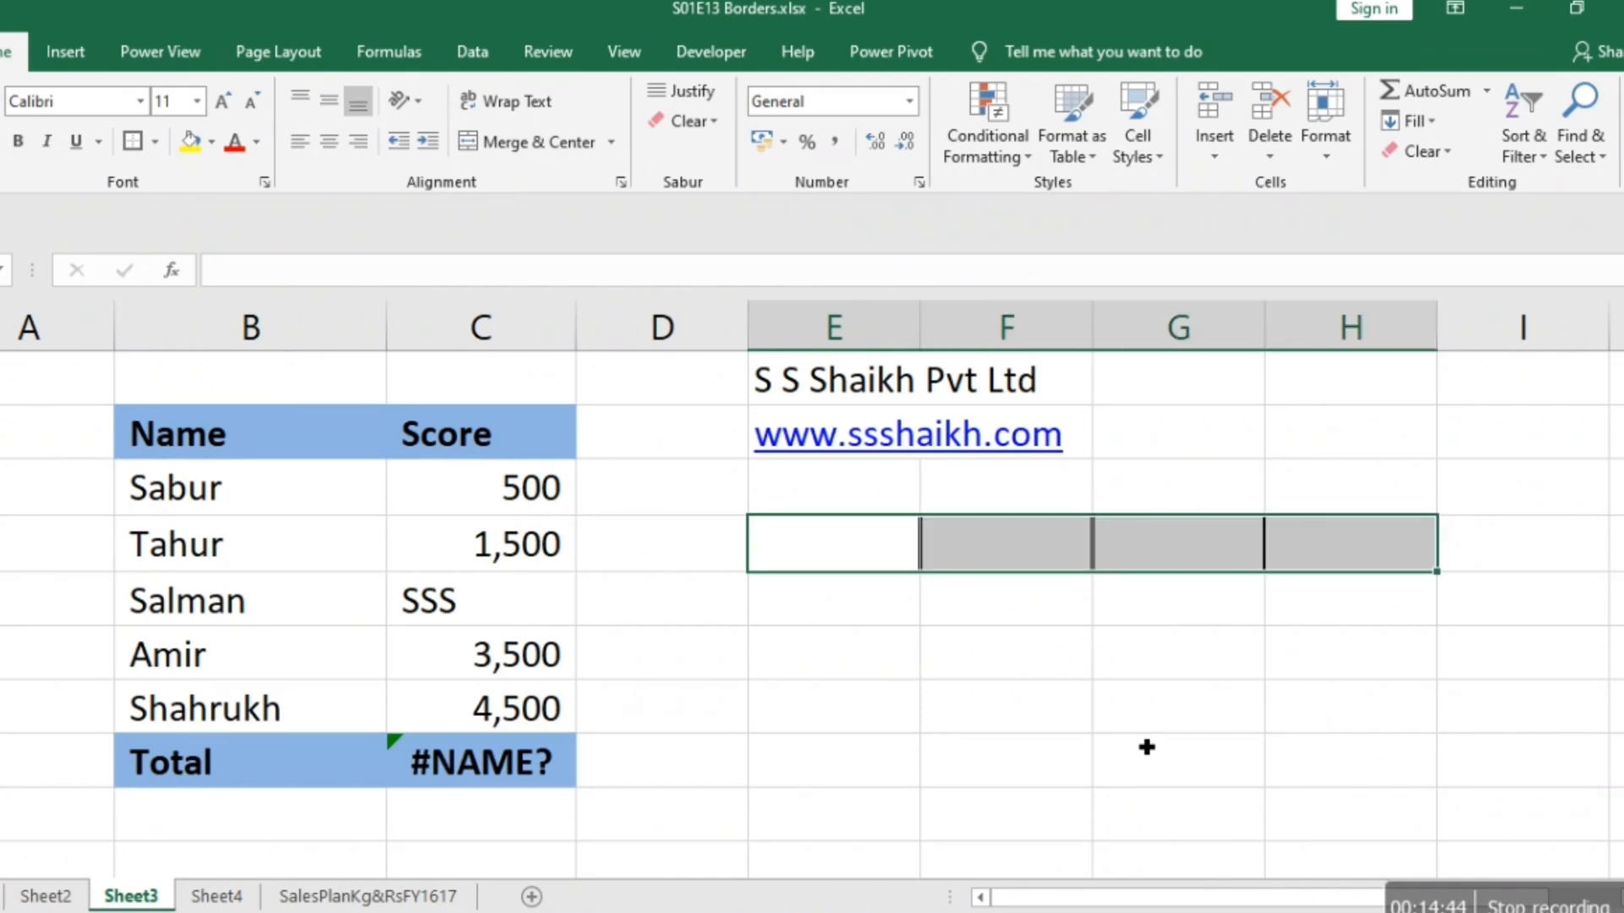
click(153, 142)
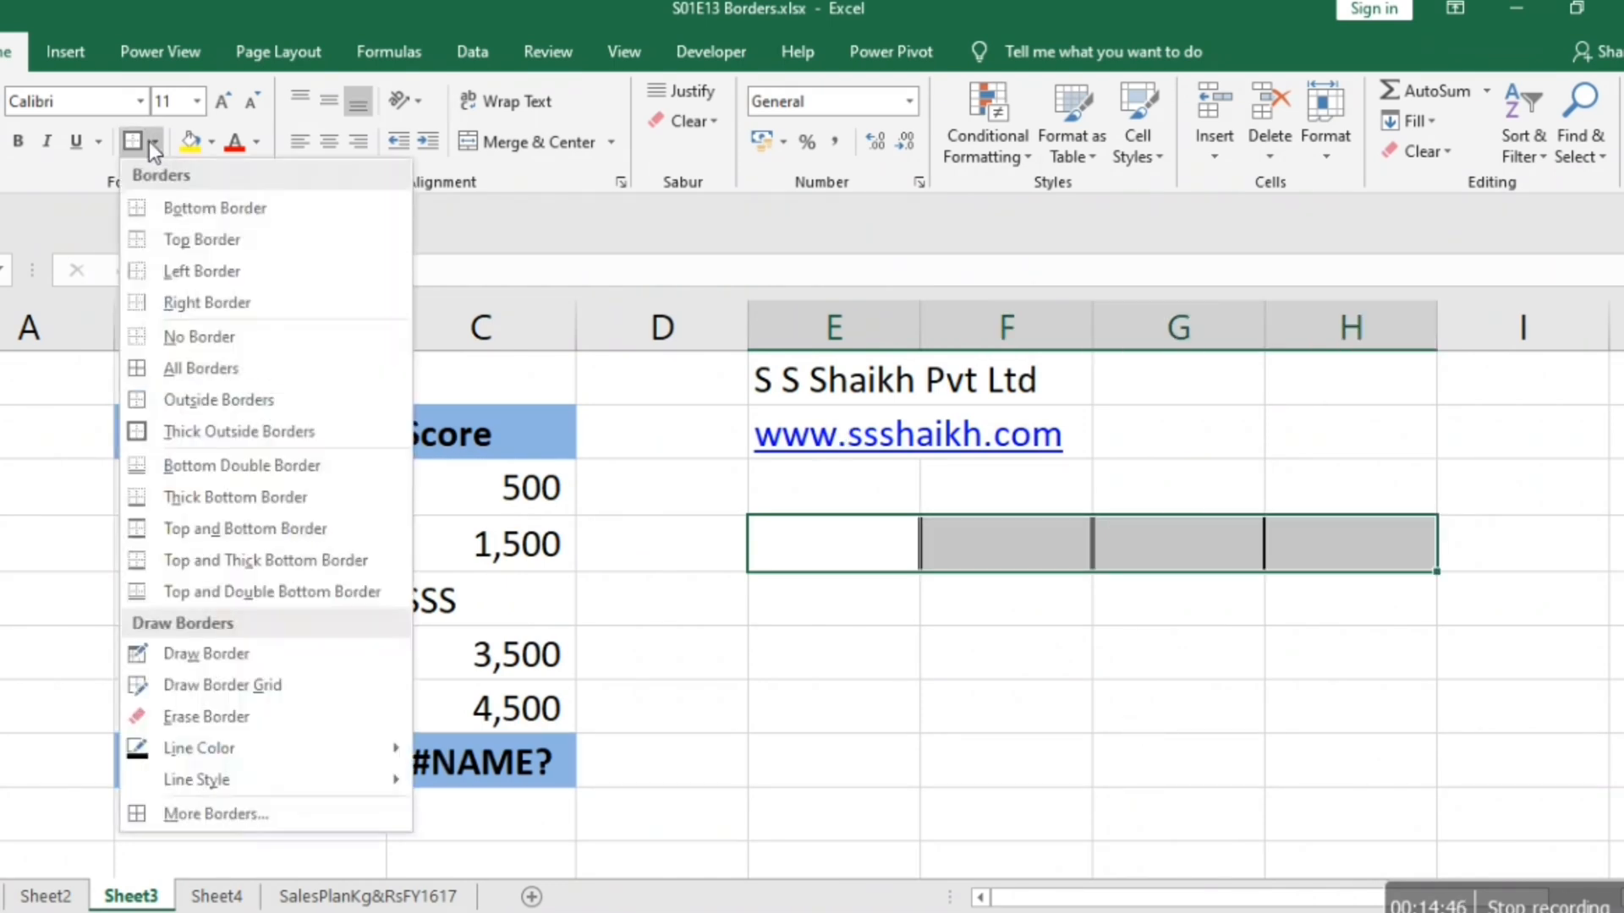
click(207, 338)
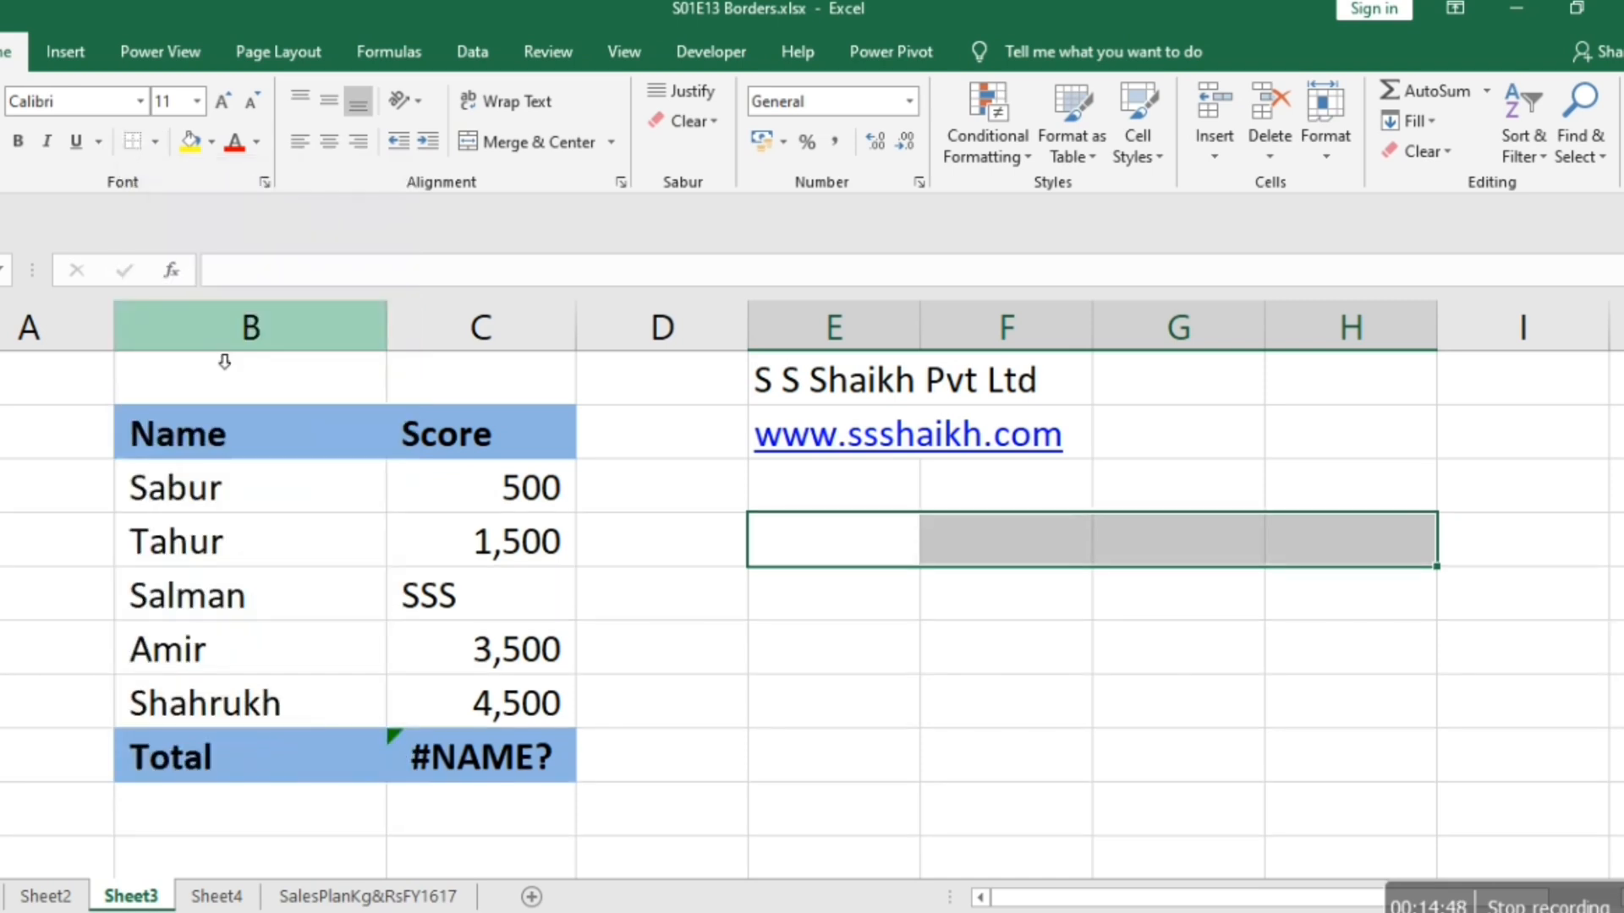
click(156, 145)
click(211, 431)
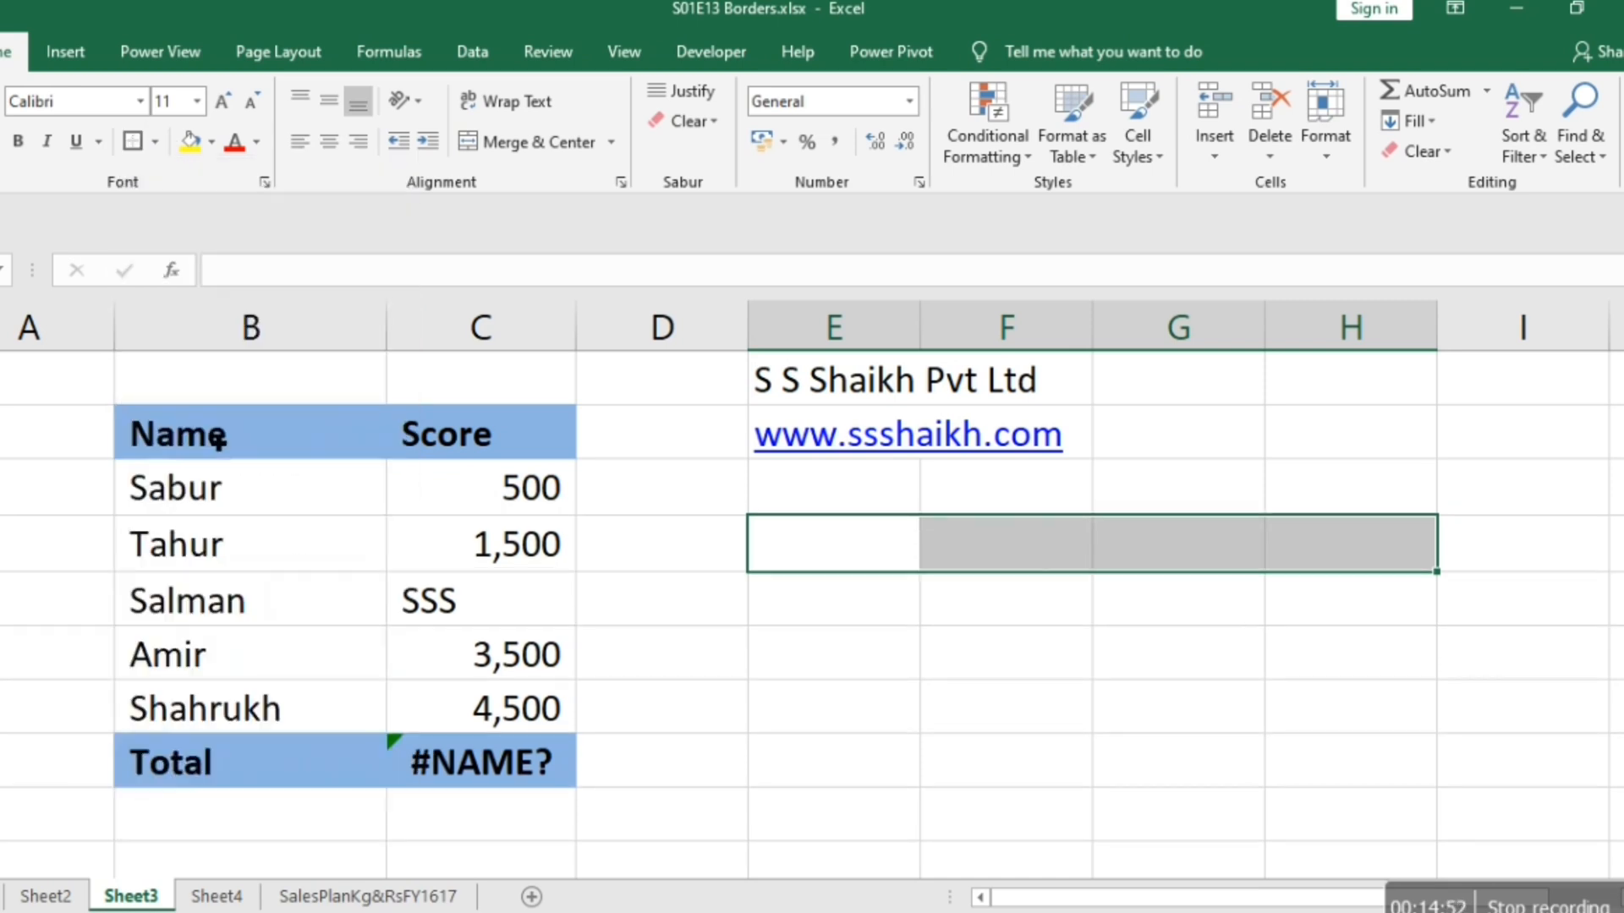
Check the thick outline around E4:H4 by selecting an empty cell below it and cells F4, G4 and H4 in turn.
click(918, 709)
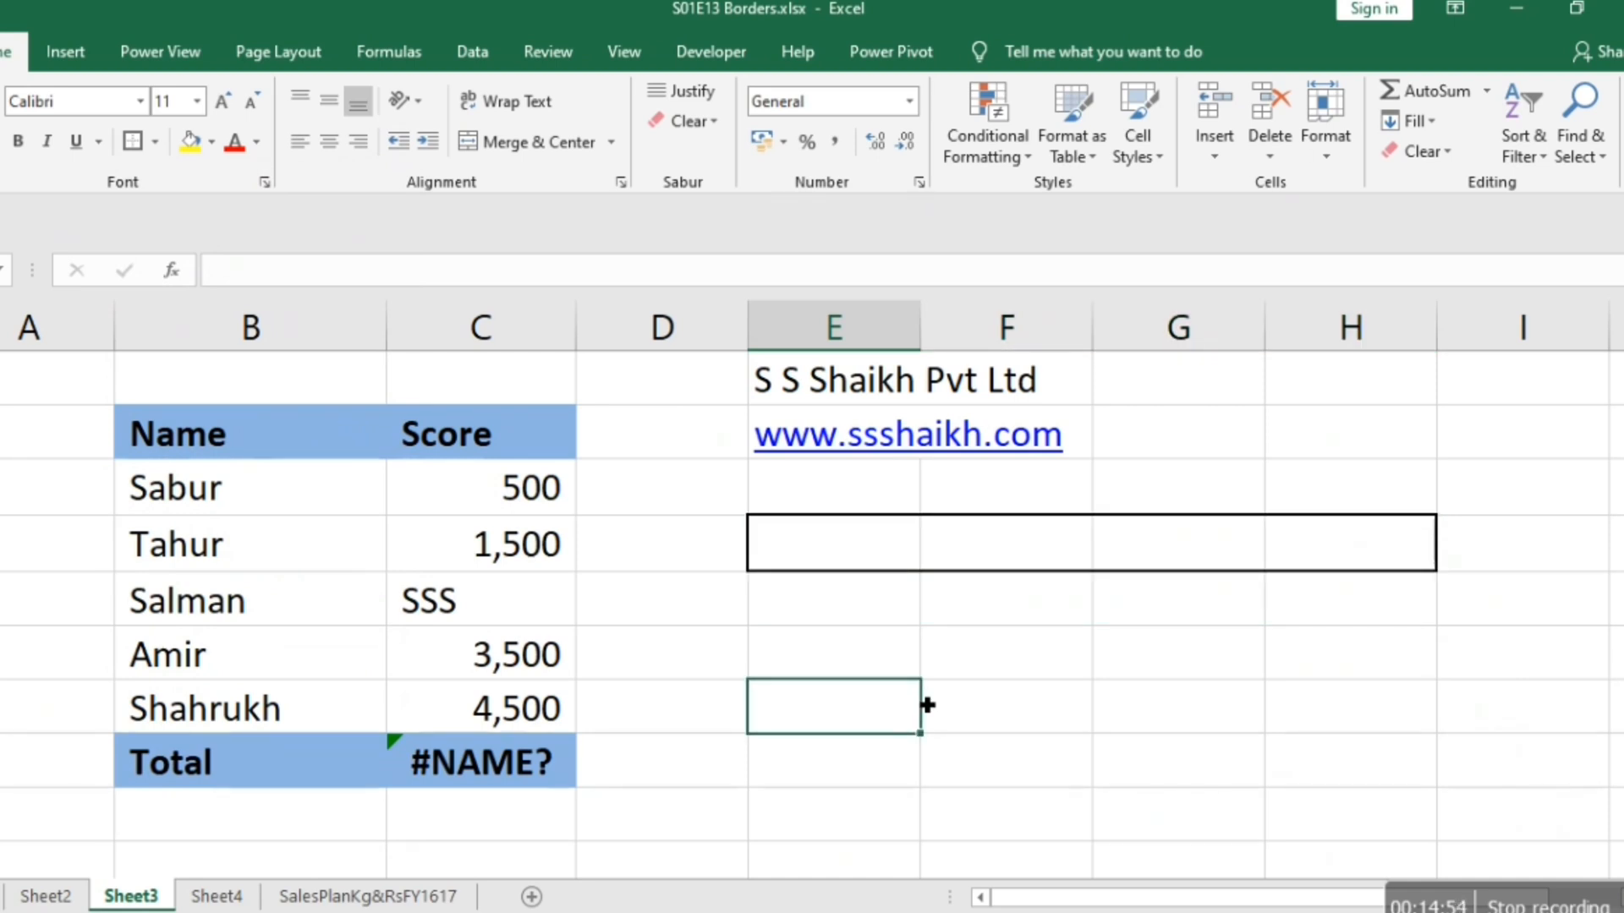
click(1025, 556)
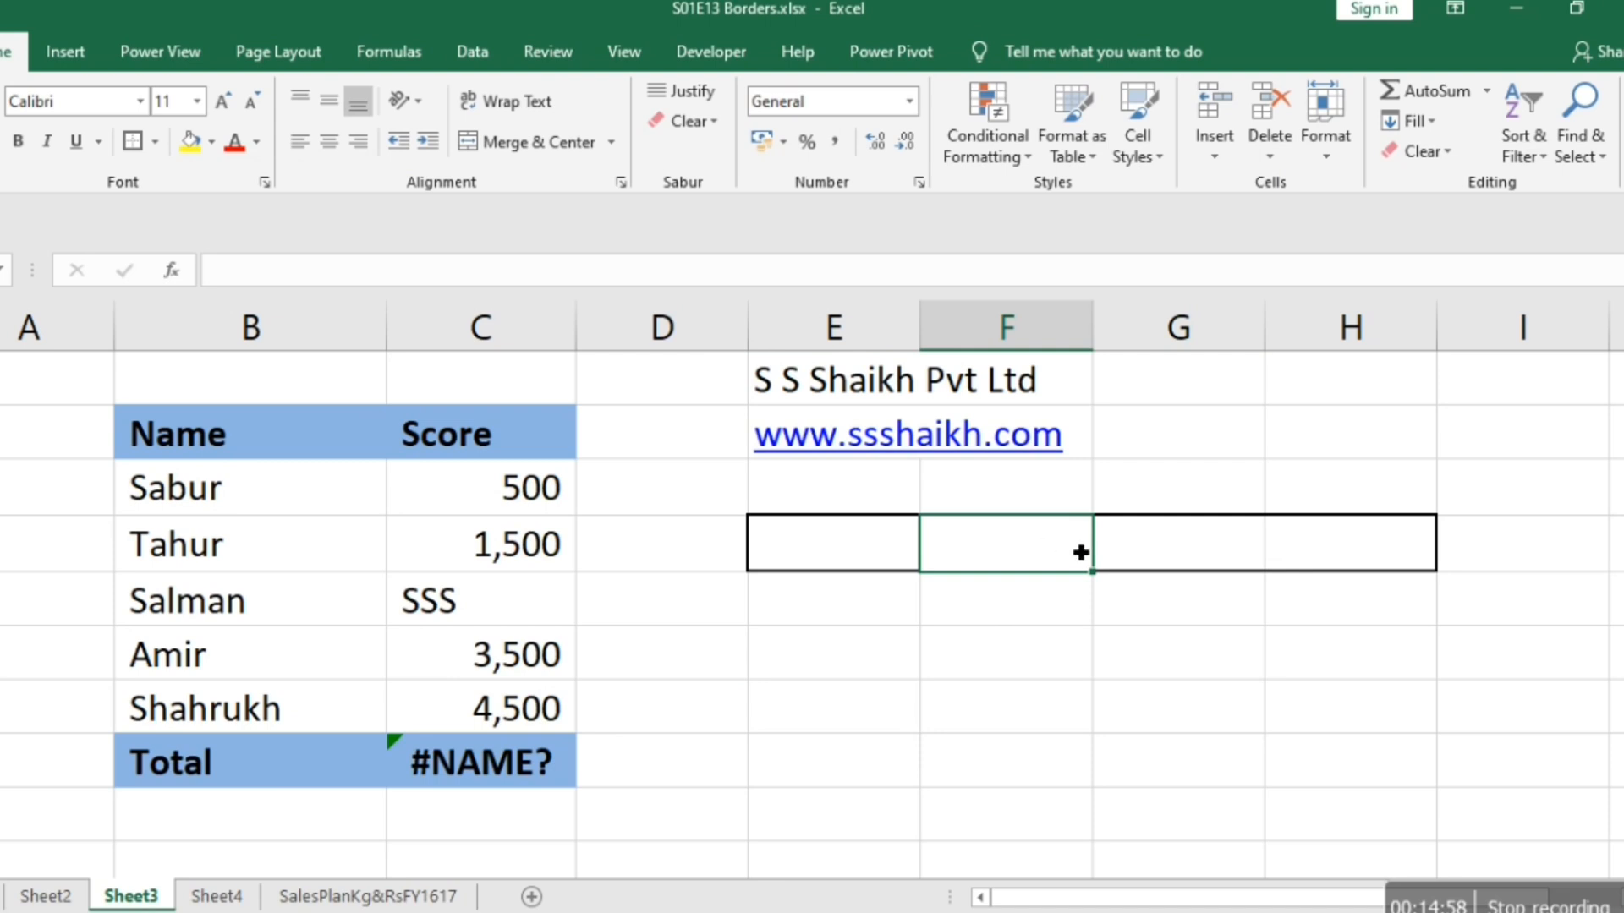
click(1208, 551)
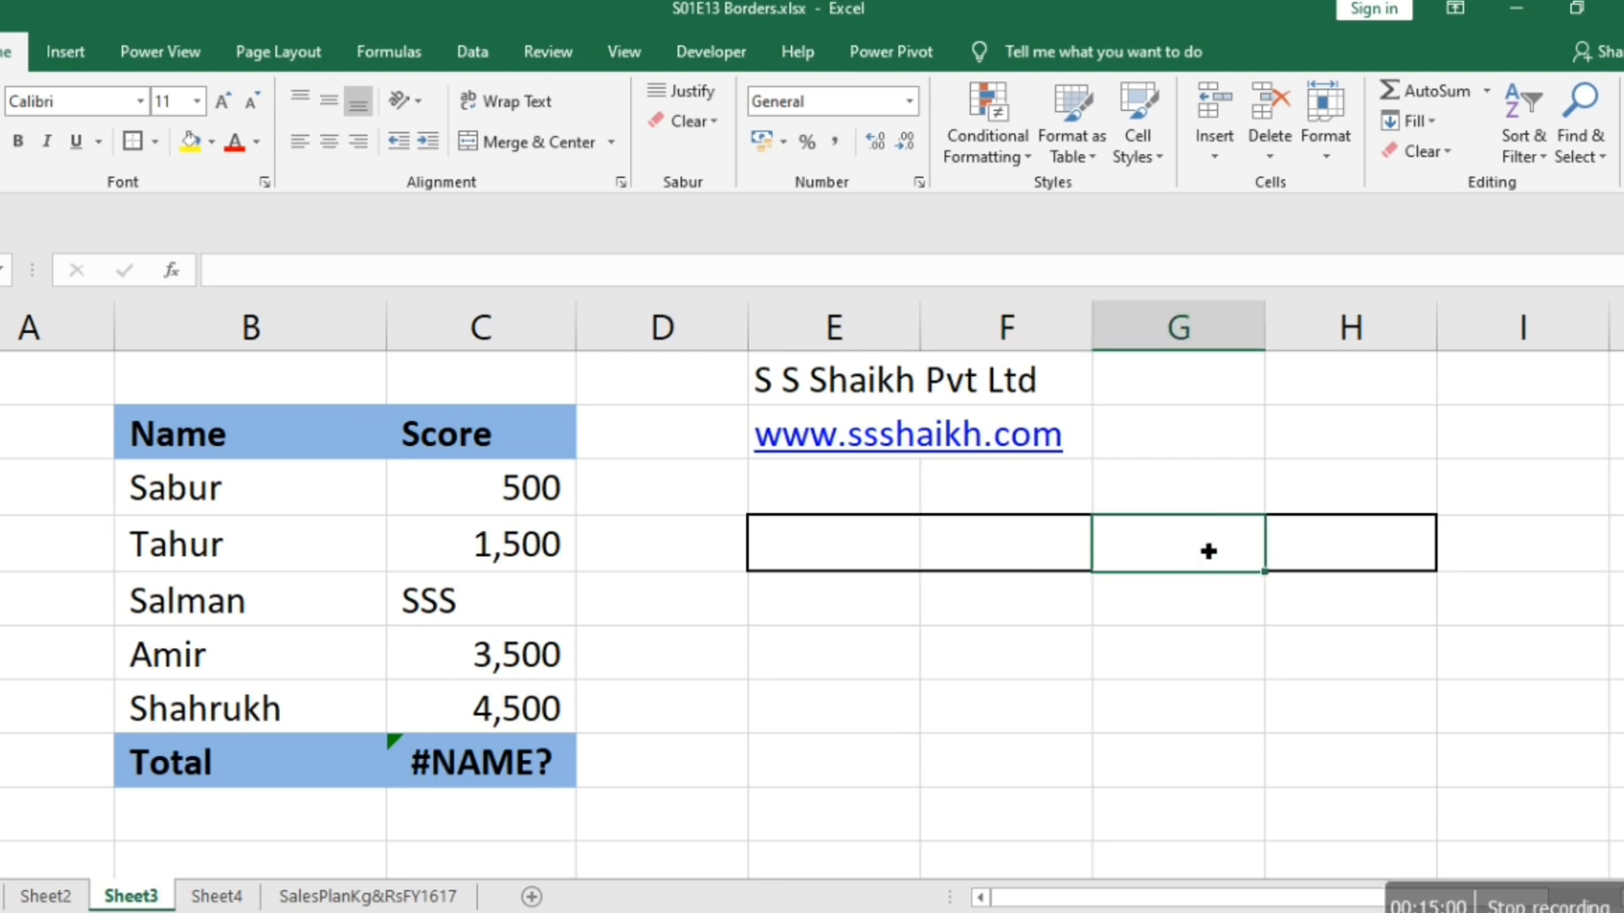
click(1337, 559)
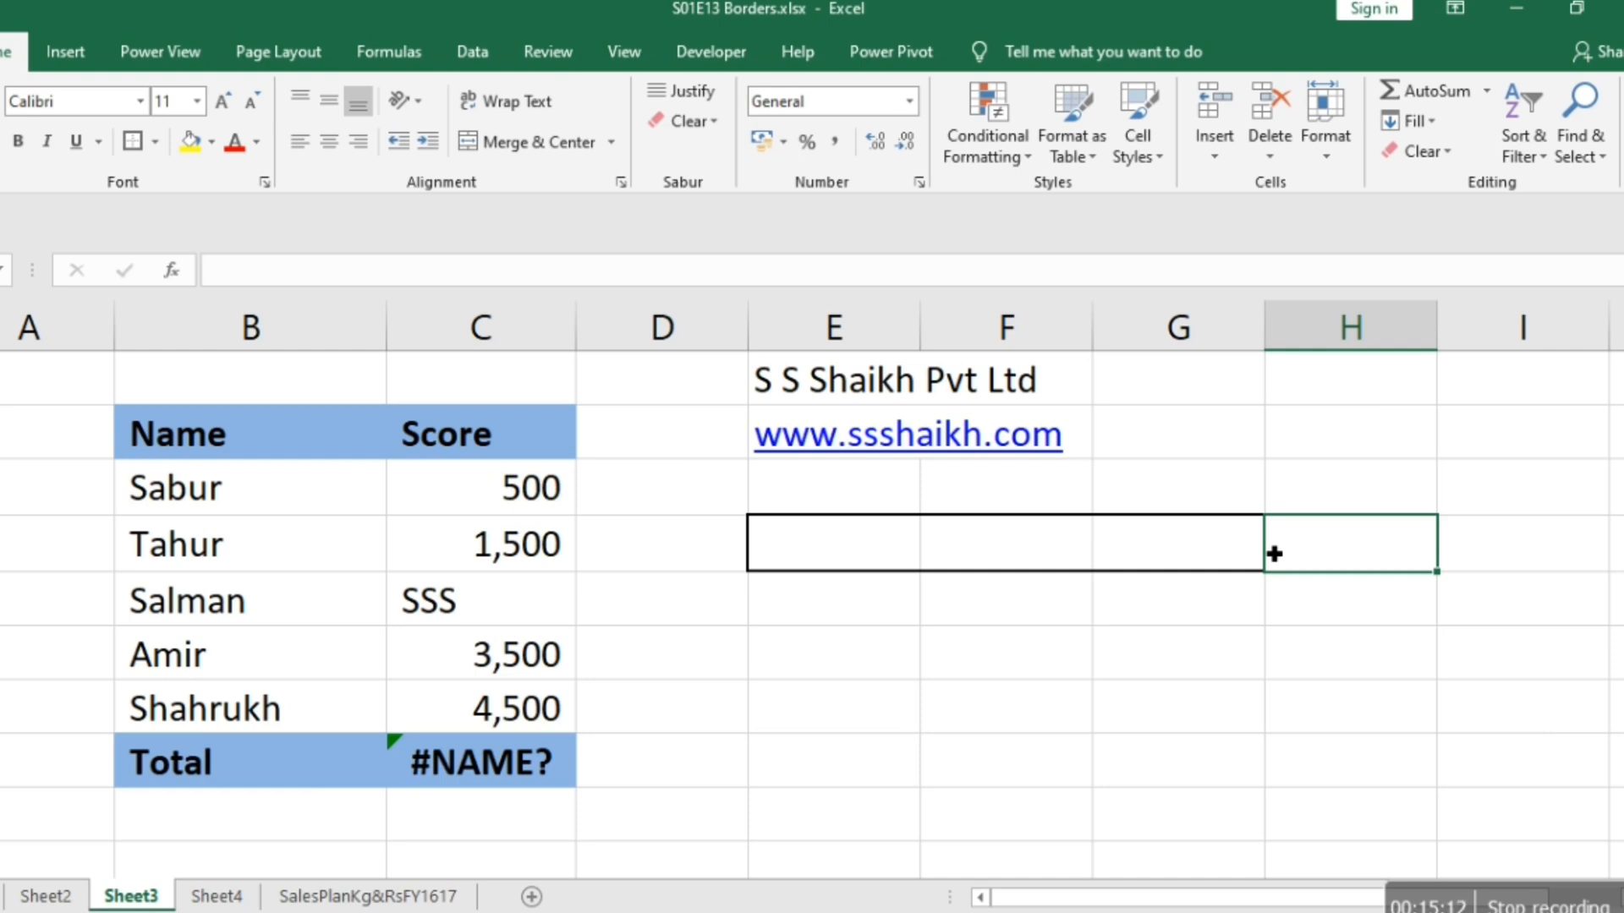
Add double-line vertical borders between the cells of E4:H4 through the cell formatting settings.
key(Left)
key(Left)
key(Left)
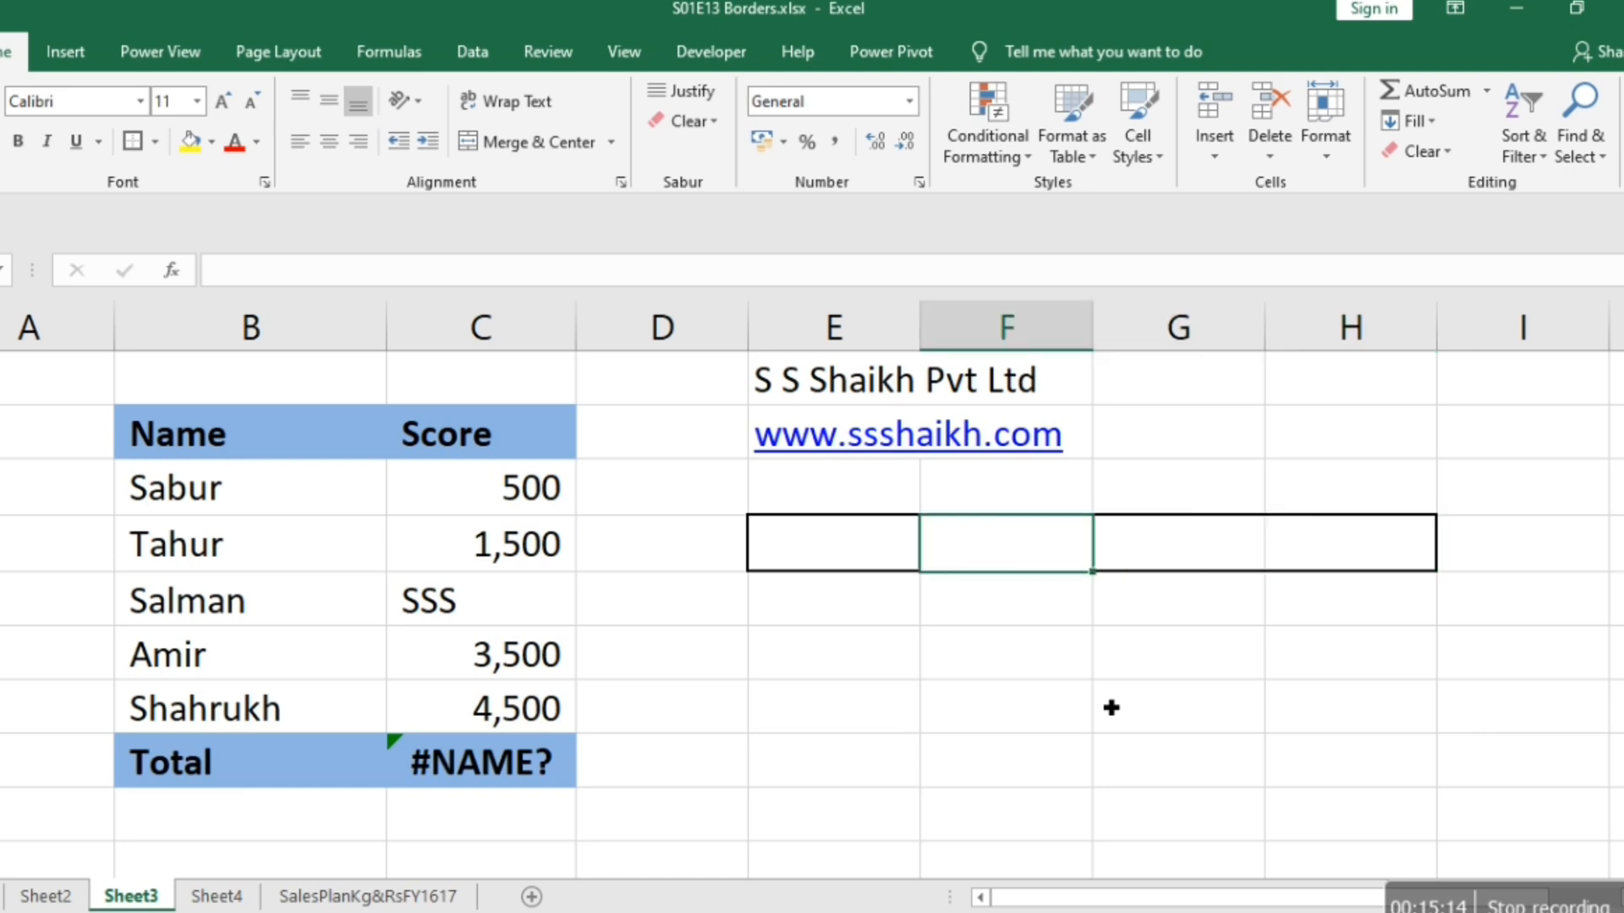
key(shift+Right)
key(shift+Right)
key(shift+Right)
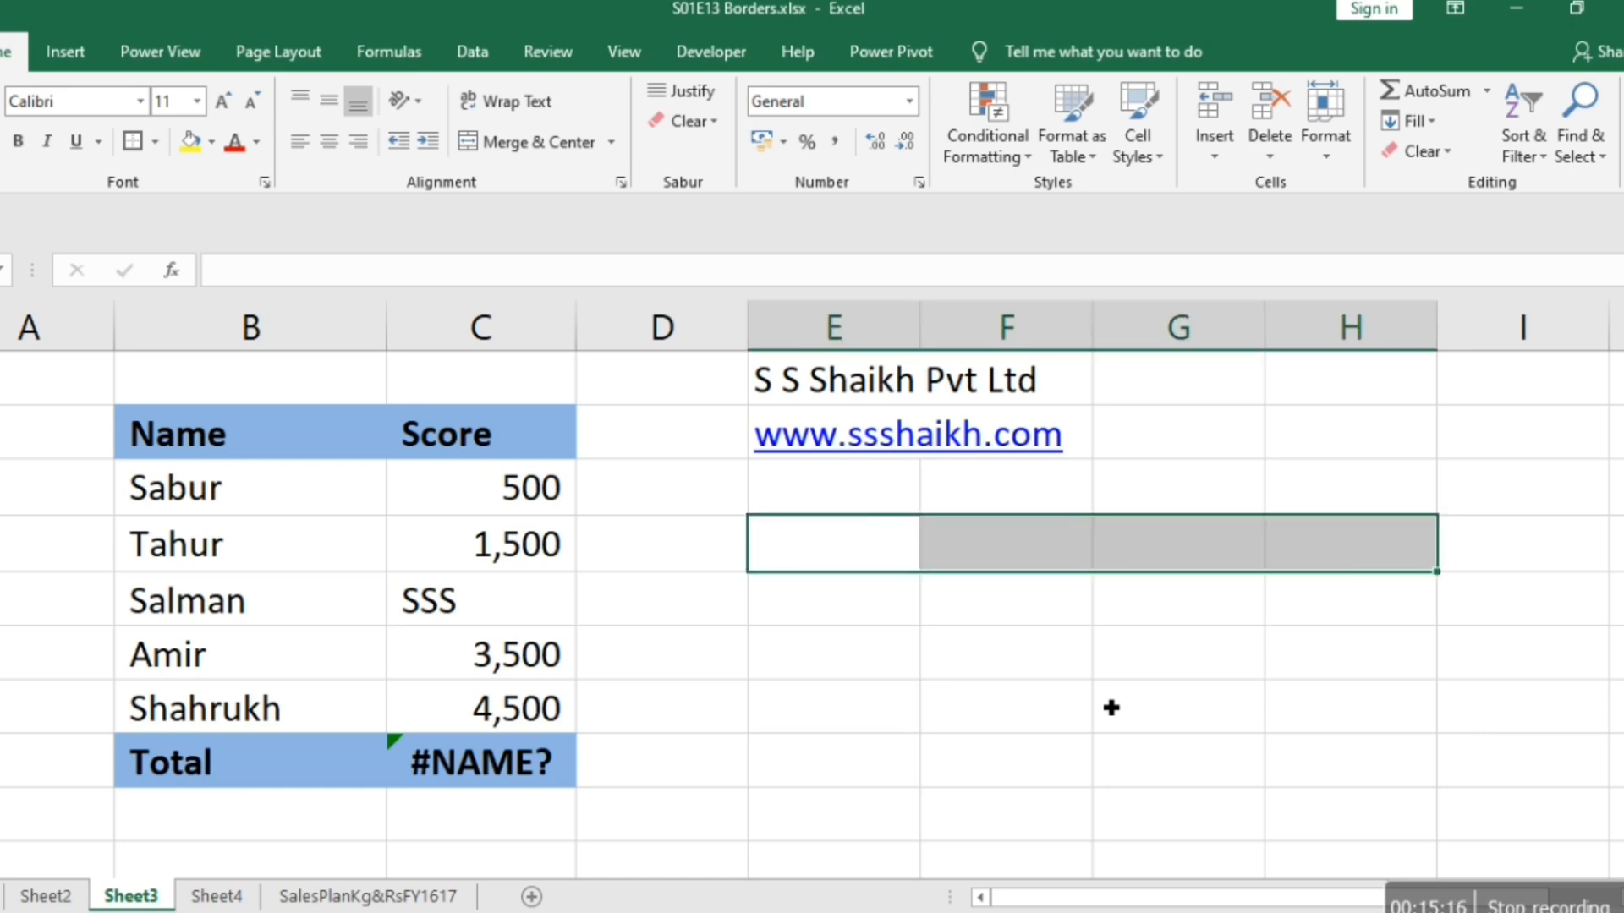
right_click(1072, 540)
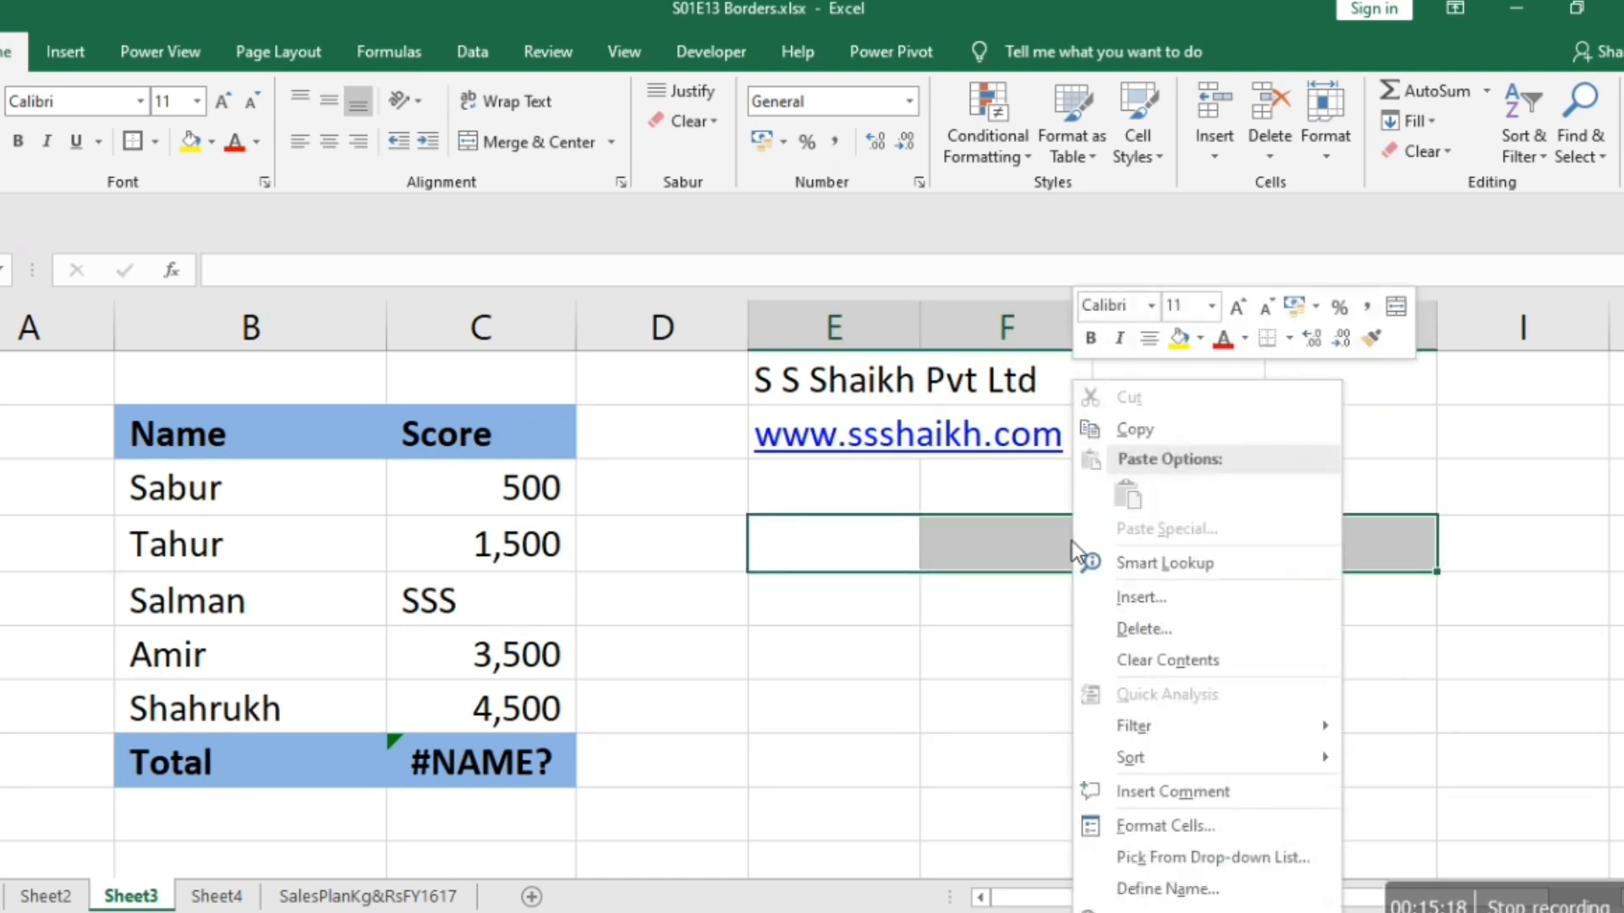
click(1143, 840)
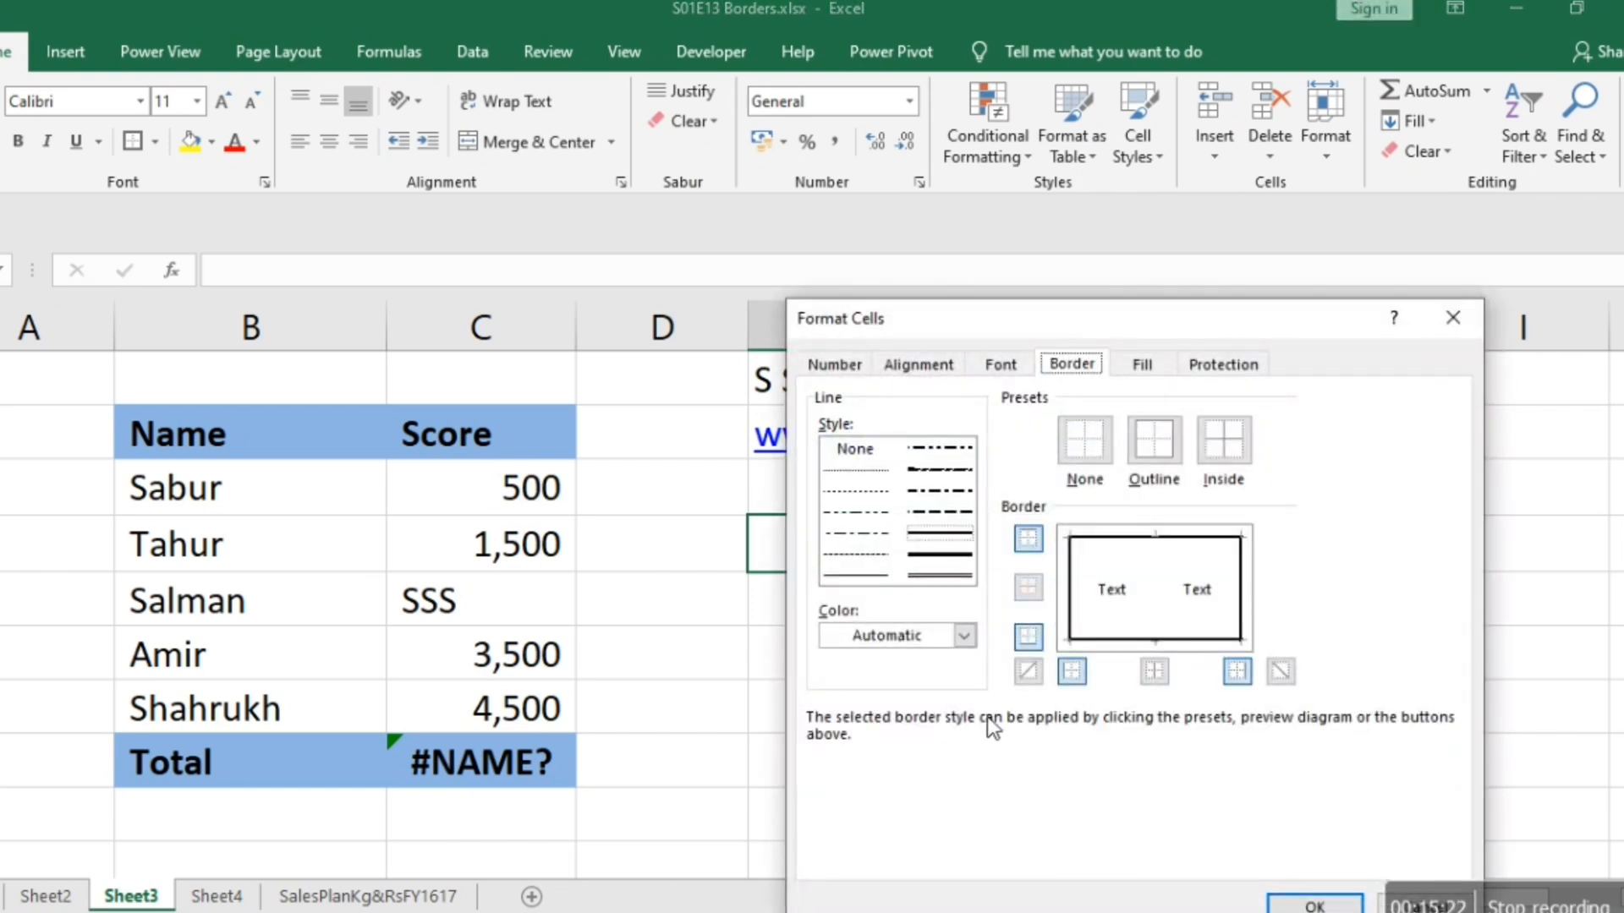
click(926, 576)
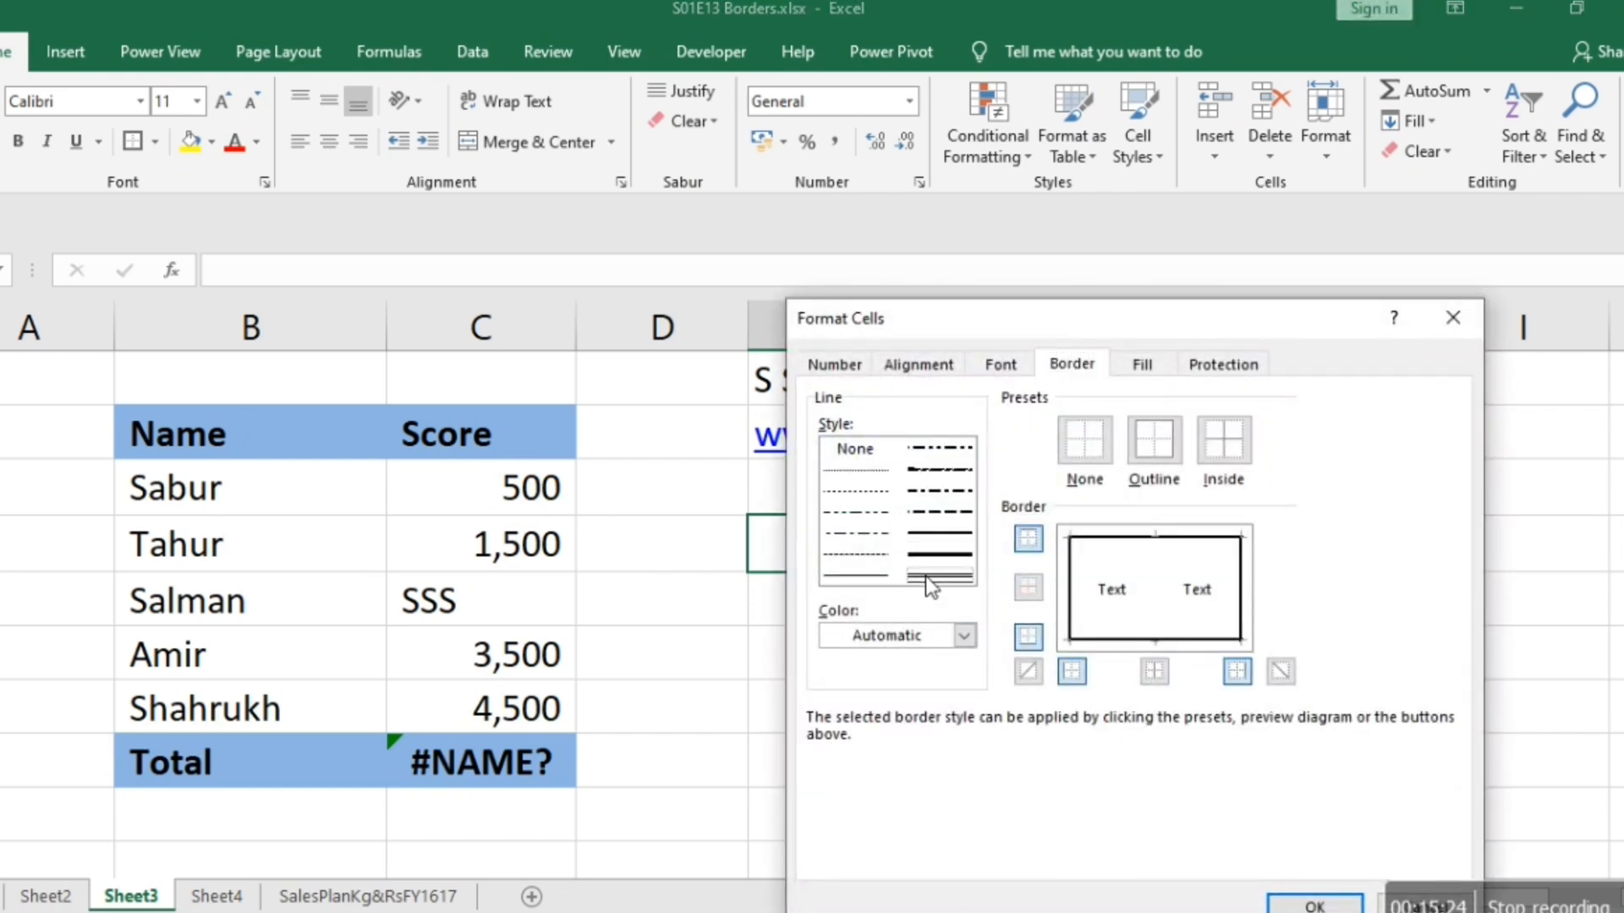
click(1156, 596)
click(1301, 907)
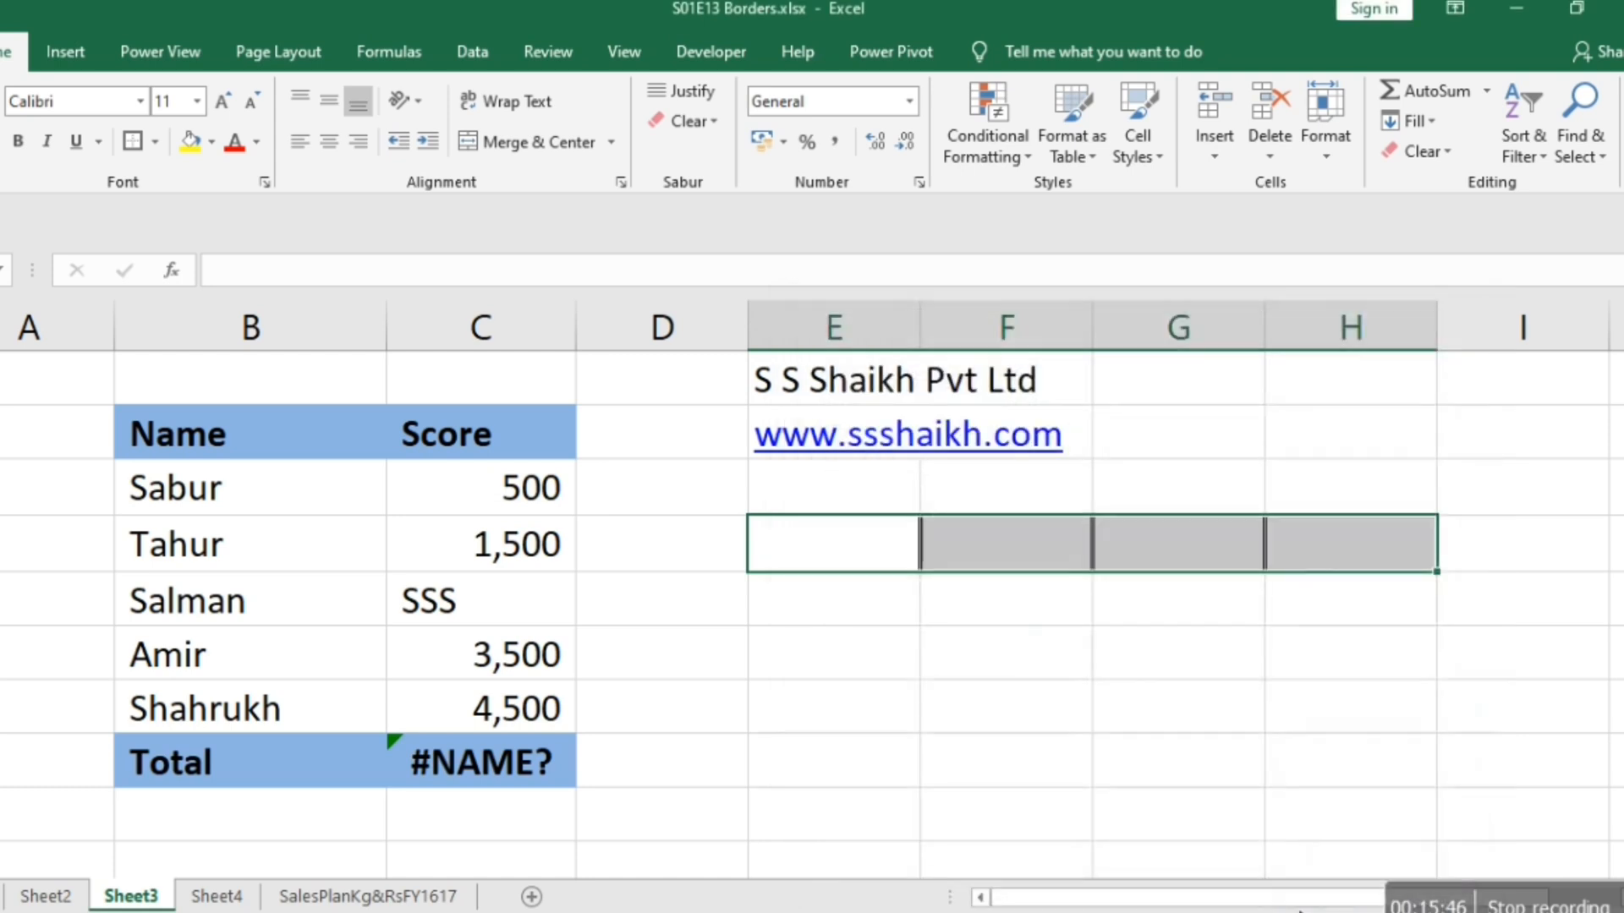
Check the outline and double-line dividers of E4:H4 on the sheet and in the print preview.
click(1012, 744)
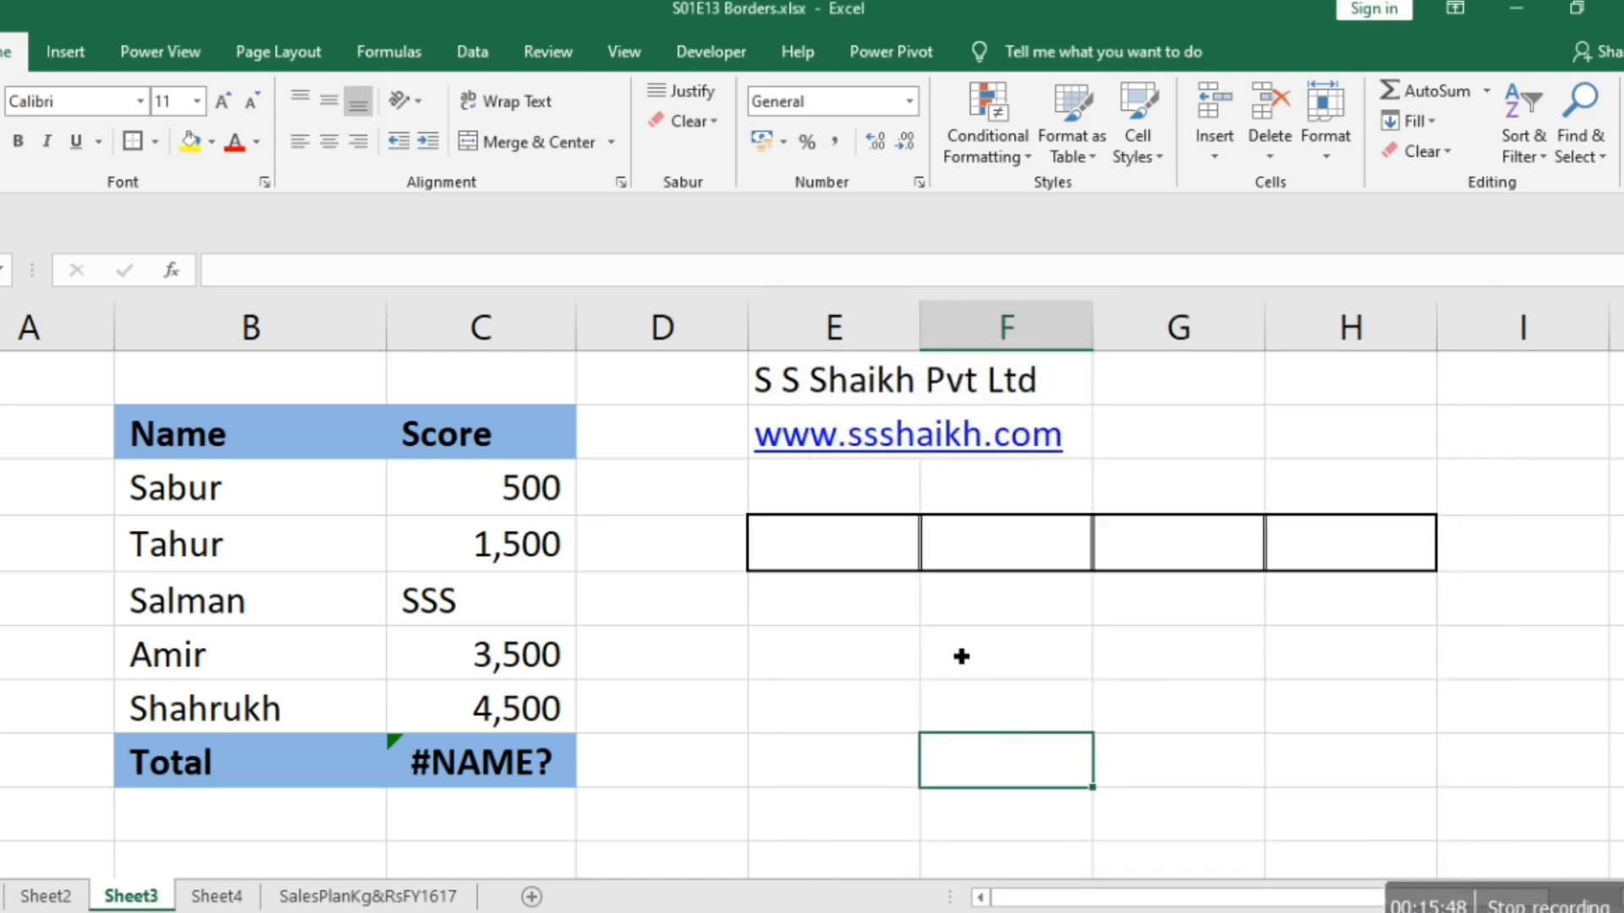
key(ctrl+p)
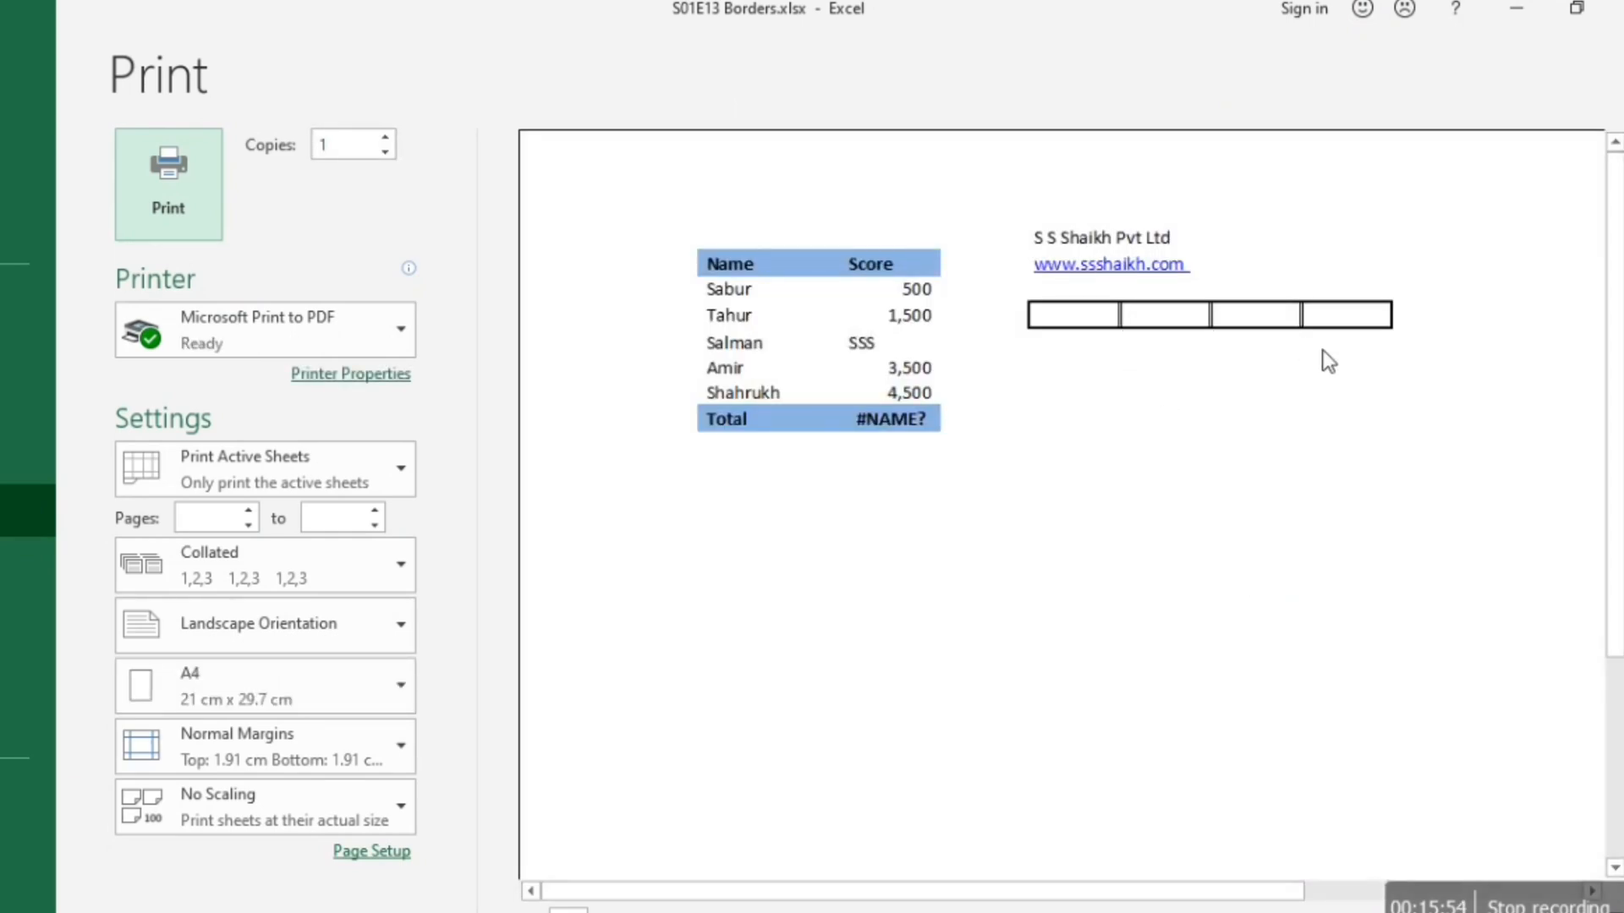
key(Escape)
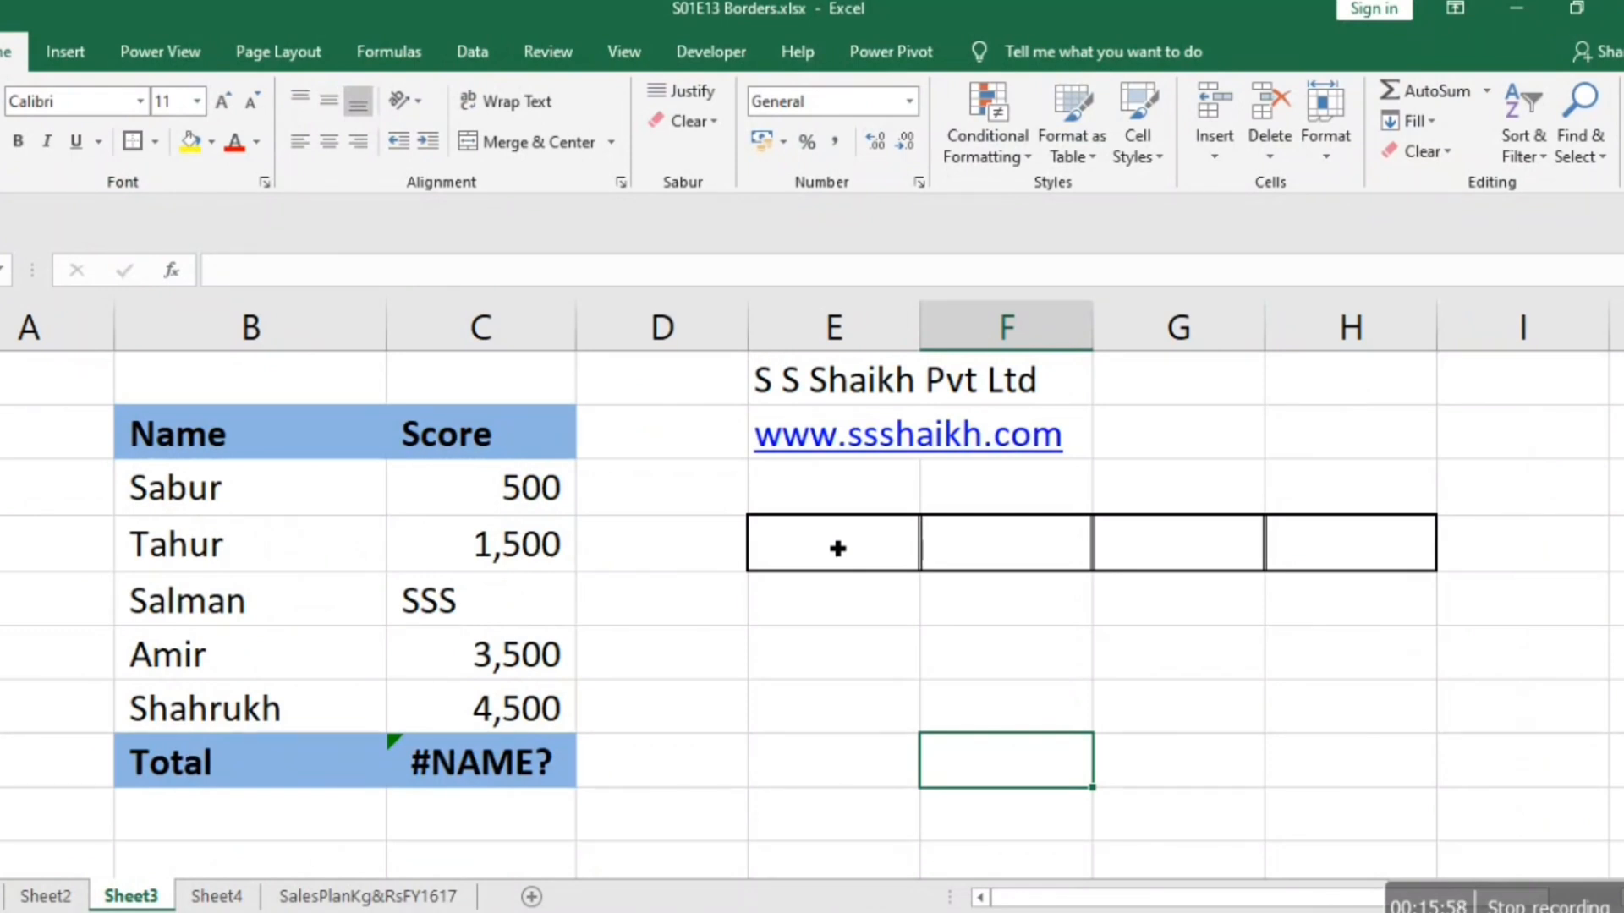
Clear all borders from cells E4:H4.
key(Up)
key(Up)
key(Up)
key(Up)
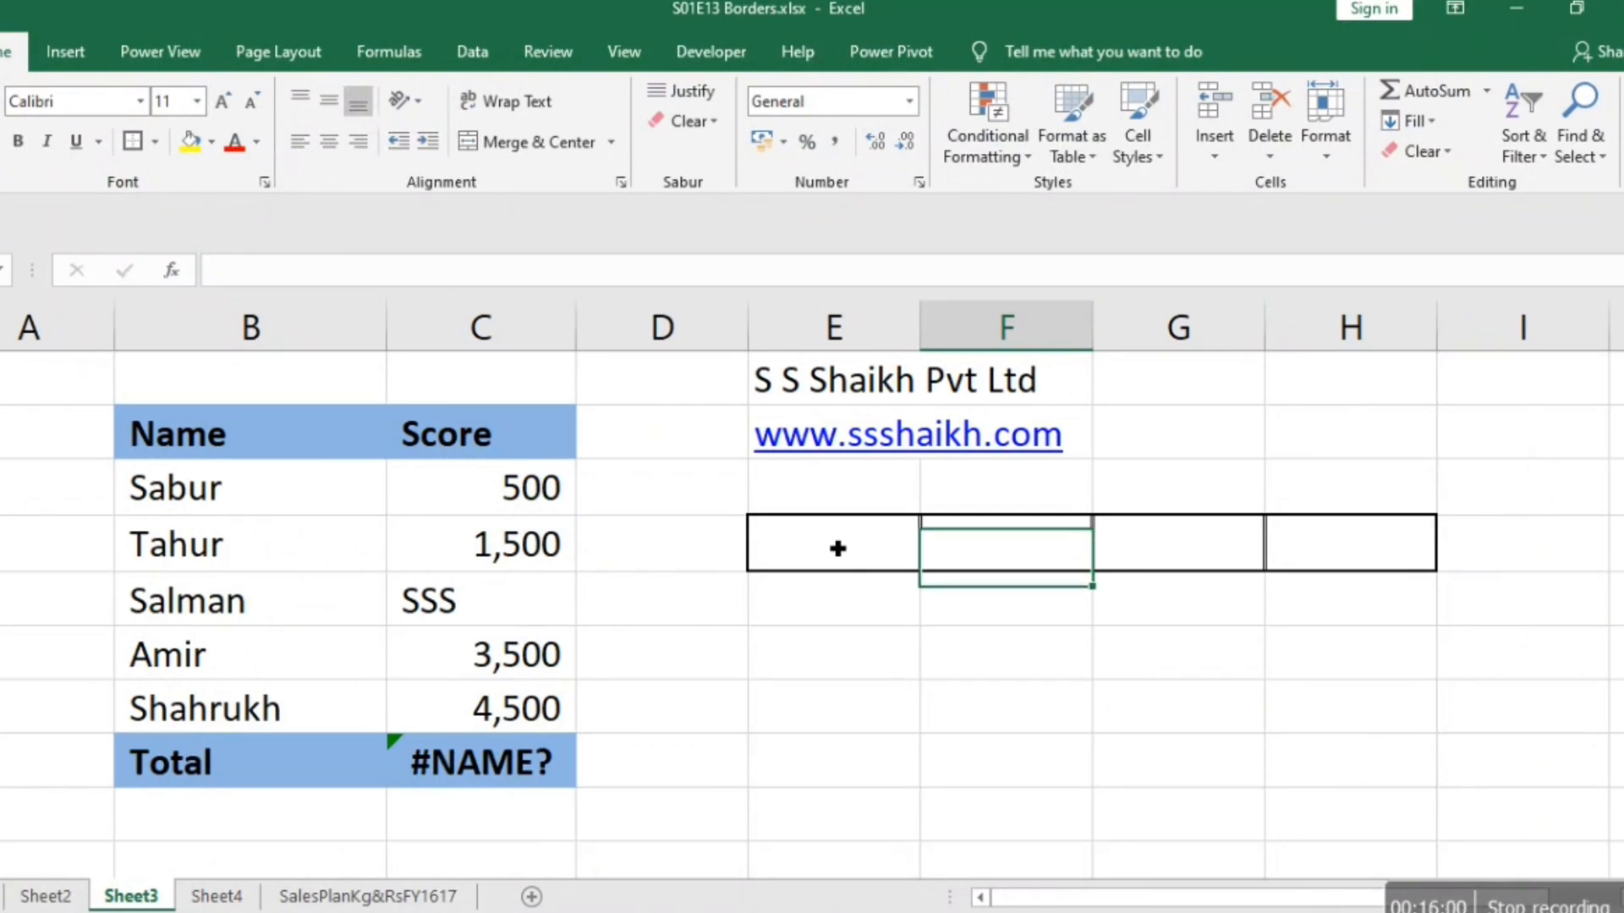
key(Left)
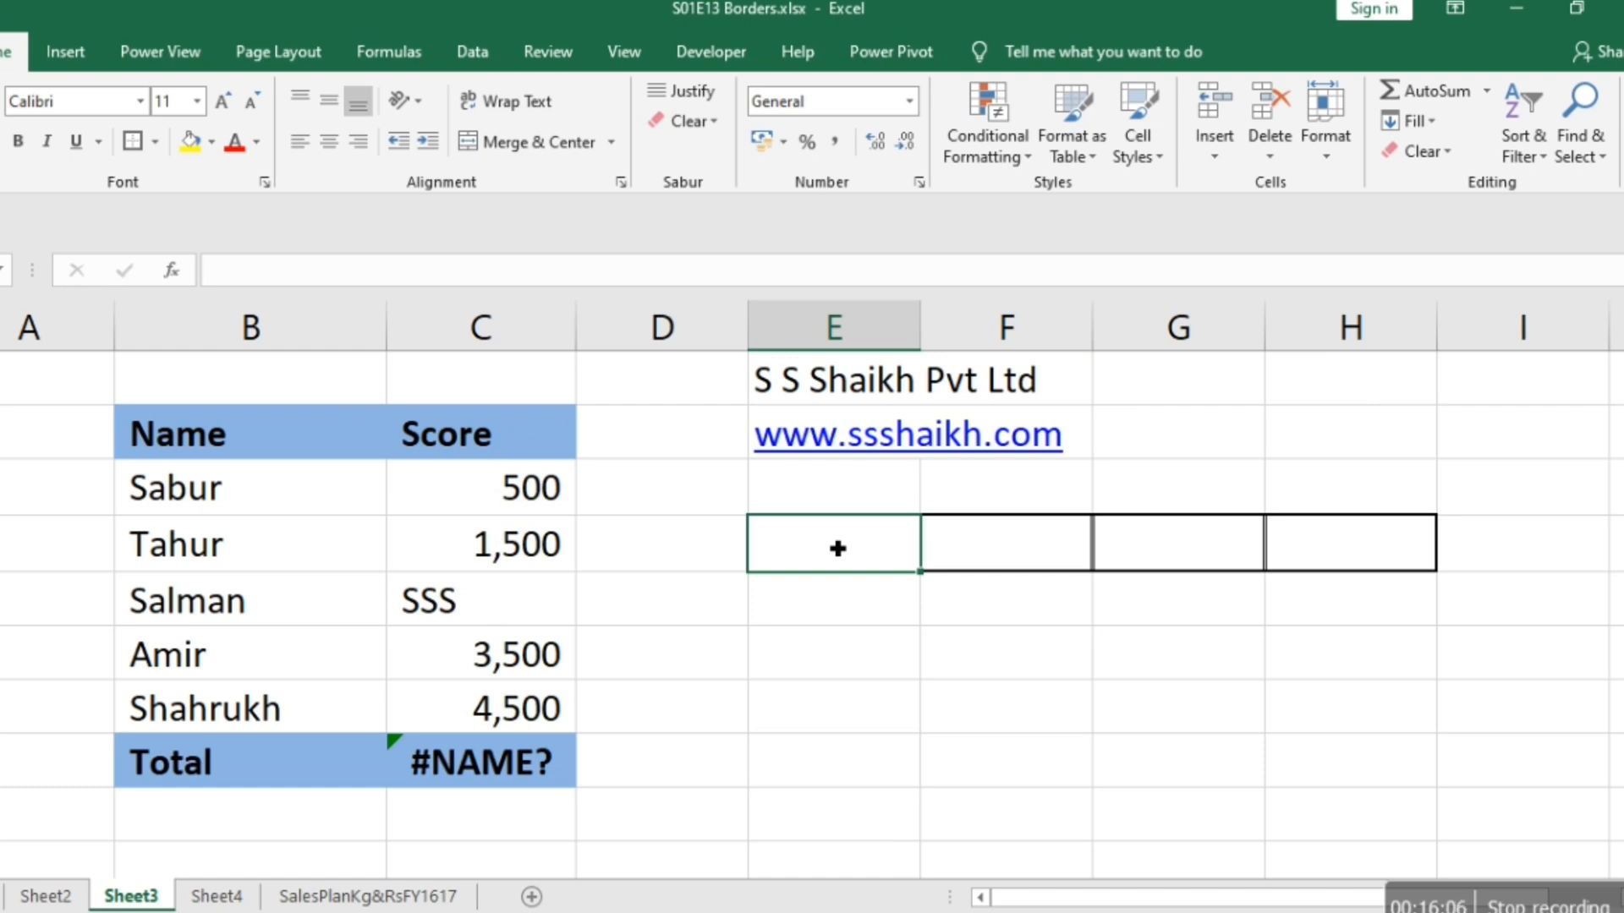
key(Down)
key(Up)
key(shift+Right)
key(shift+Right)
key(shift+Right)
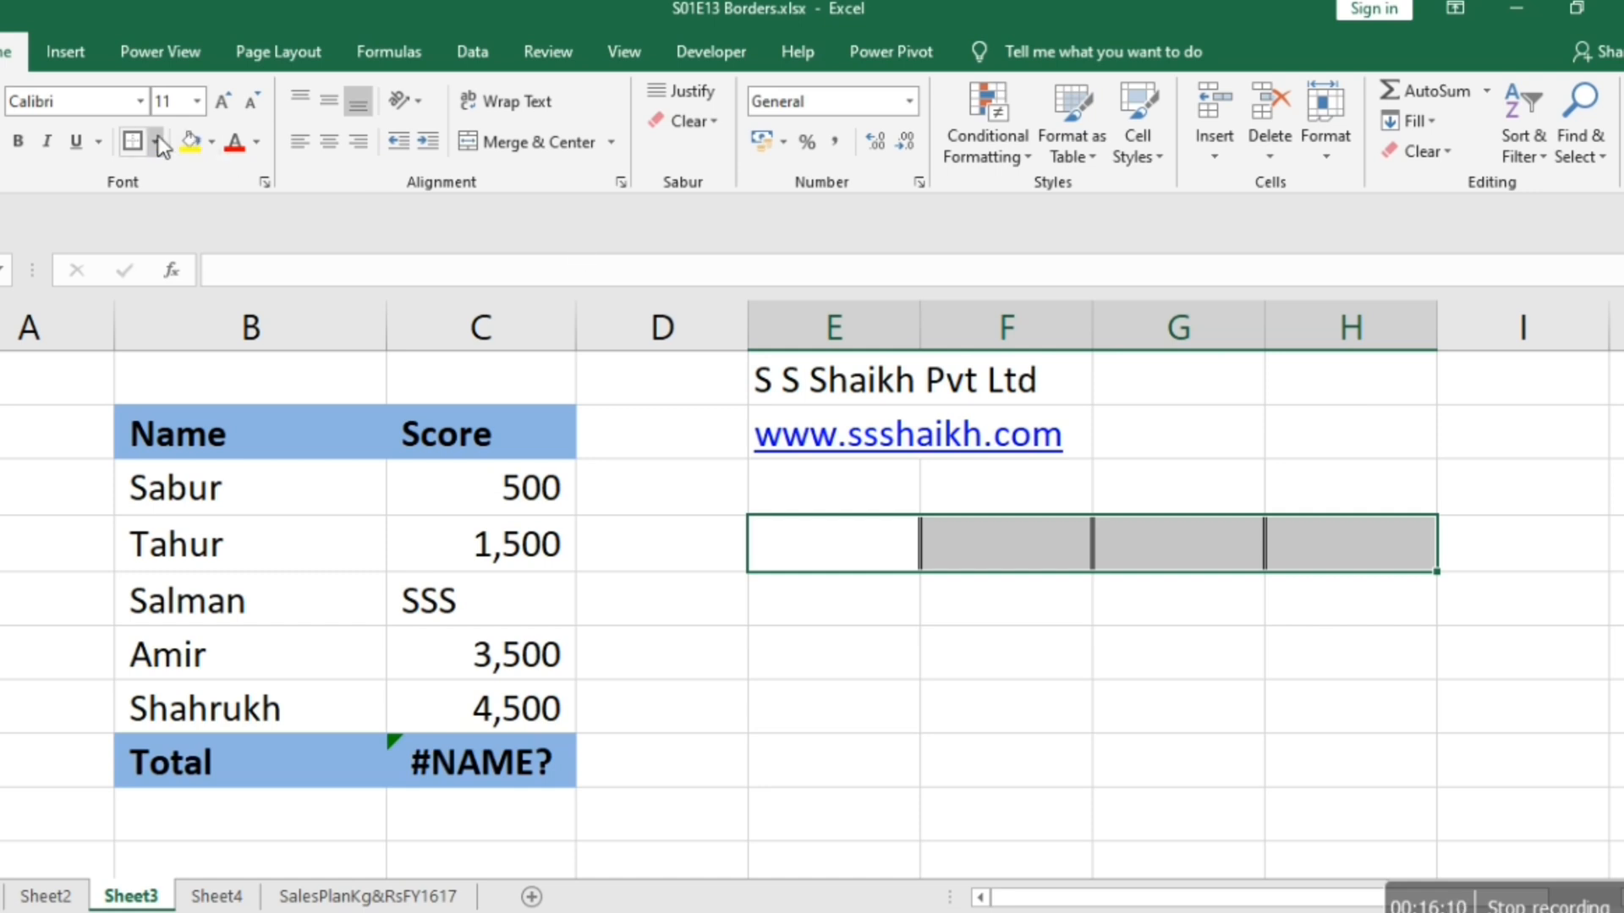
key(alt)
key(h)
key(b)
key(n)
Apply thick outside borders around the vertical range E4:E7, and select empty cells beside it to check the outline.
key(shift+Left)
key(shift+Left)
key(shift+Left)
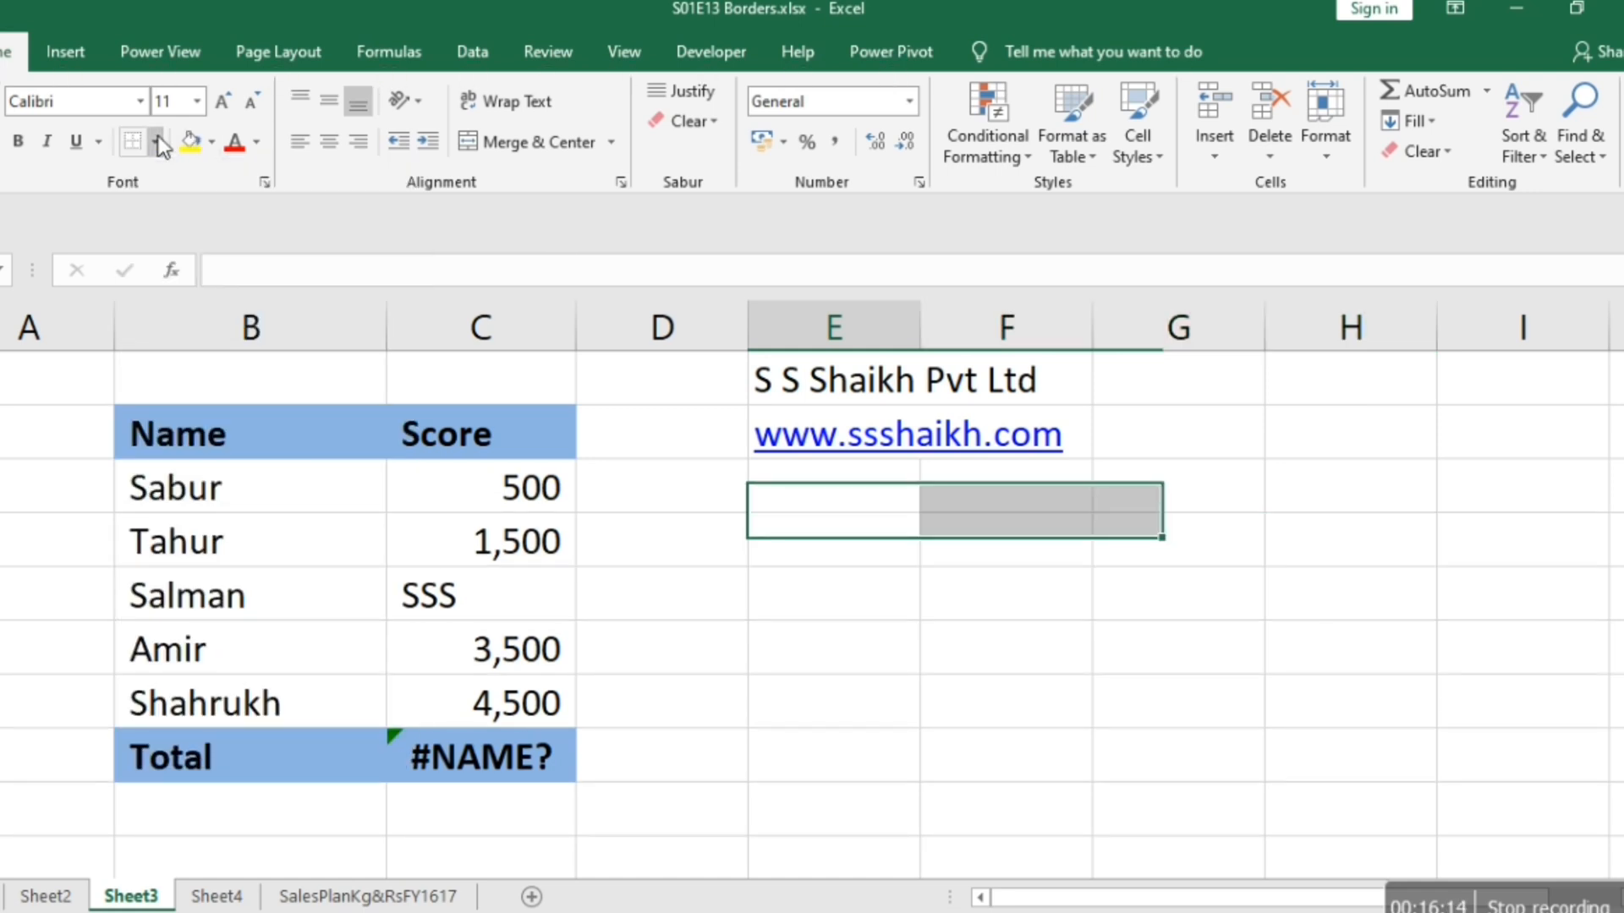
key(shift+Down)
key(shift+Down)
key(shift+Down)
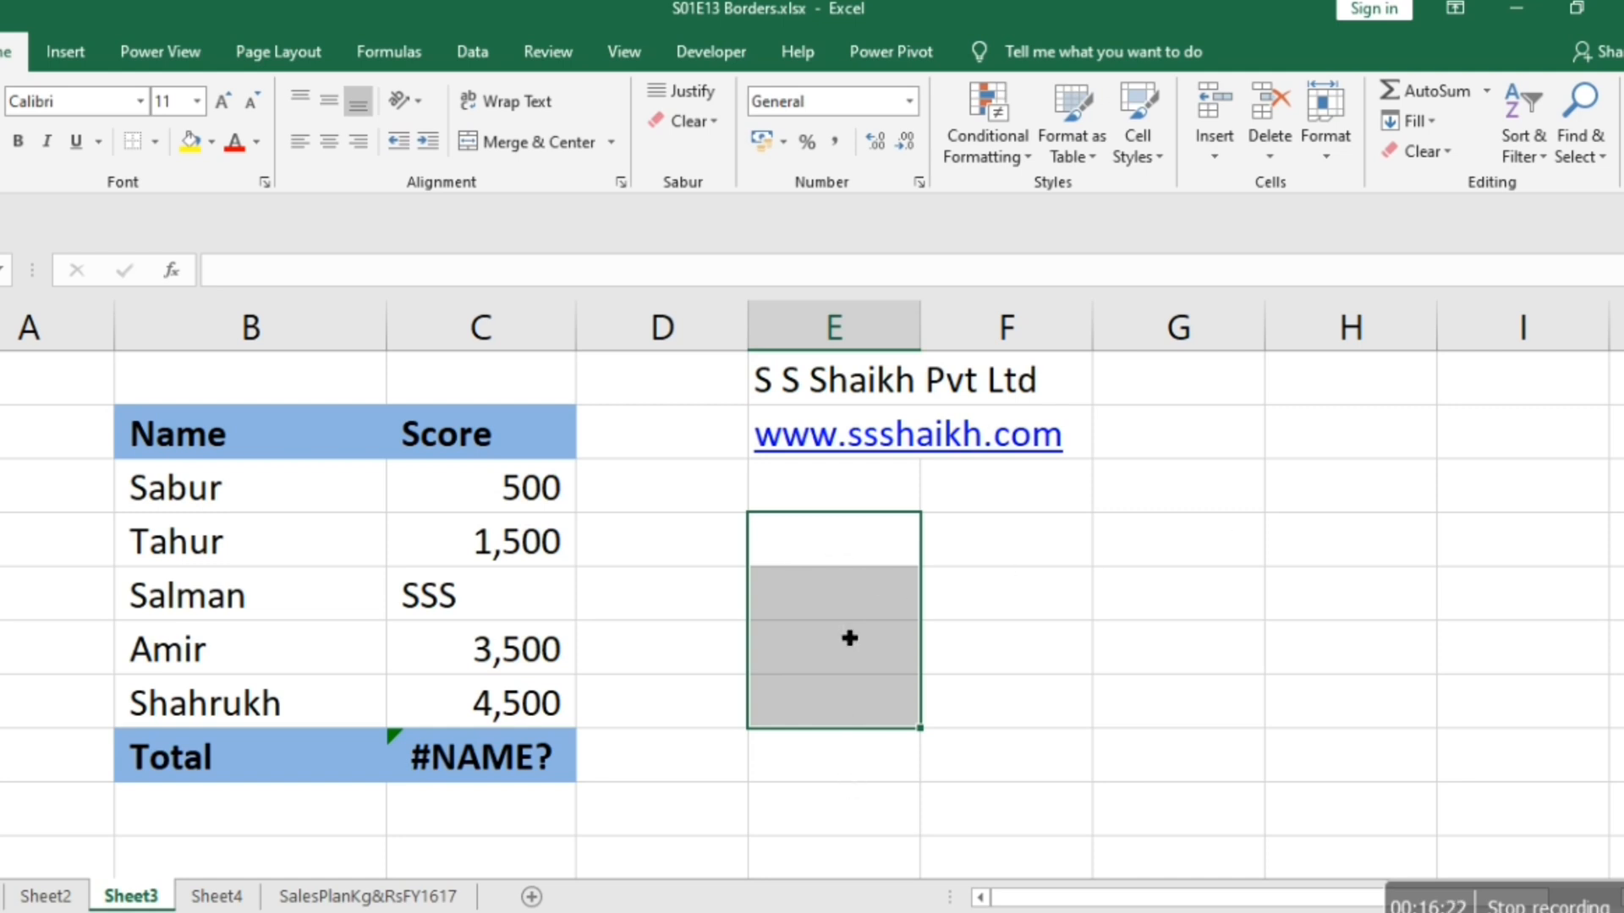
click(154, 141)
click(237, 427)
click(1078, 565)
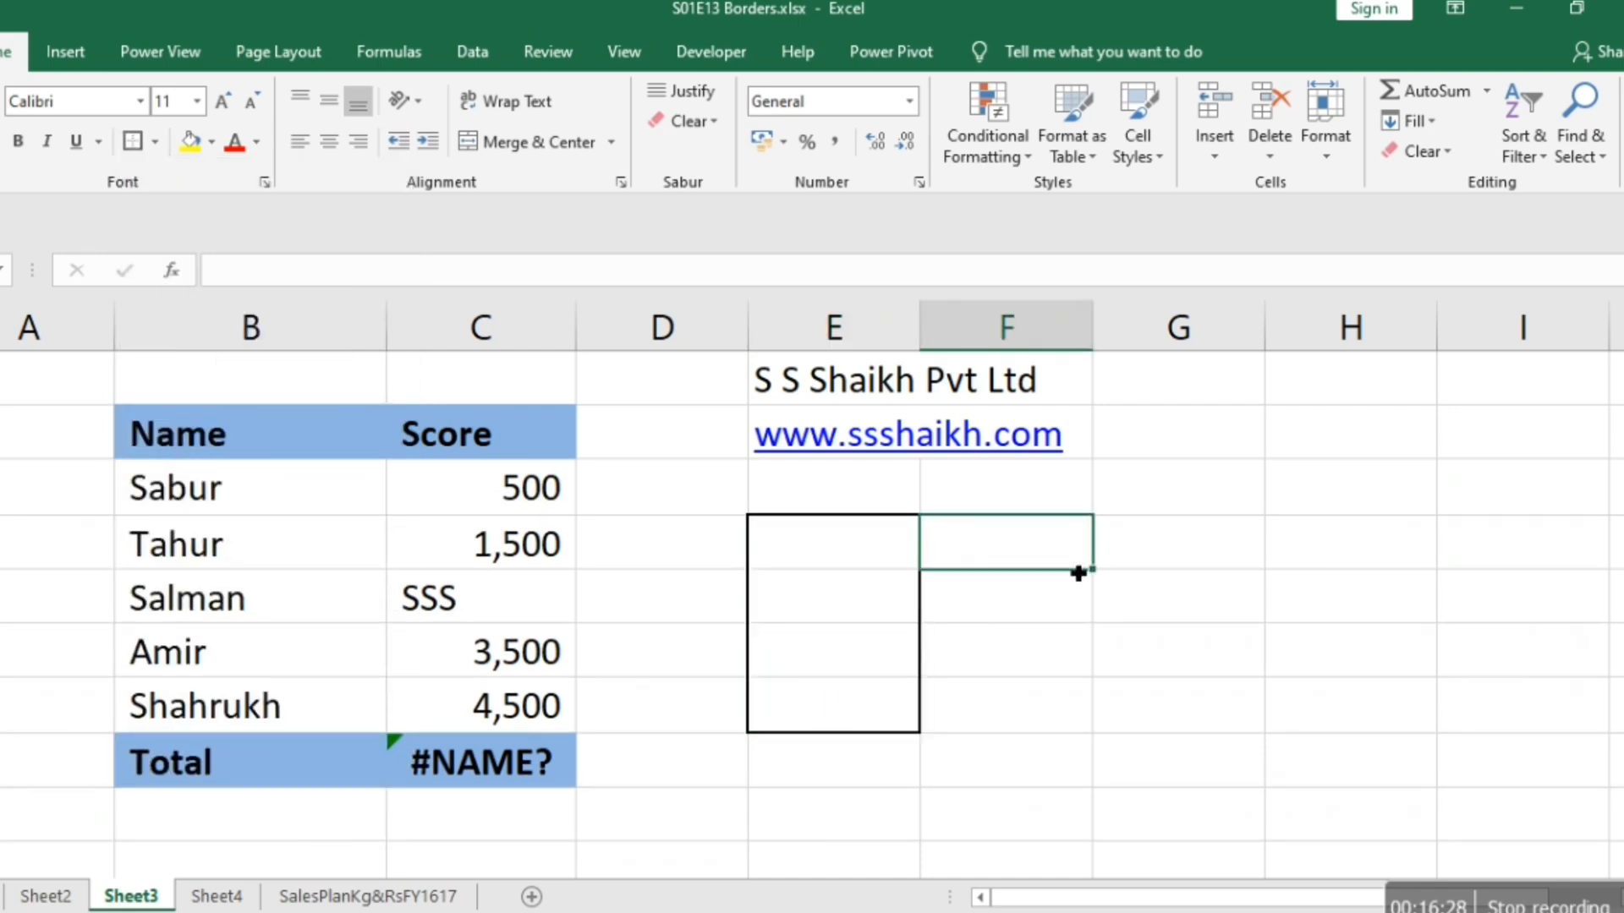
click(1225, 620)
Add double-line horizontal borders between the cells of E4:E7 through the cell formatting settings.
click(863, 559)
key(shift+Down)
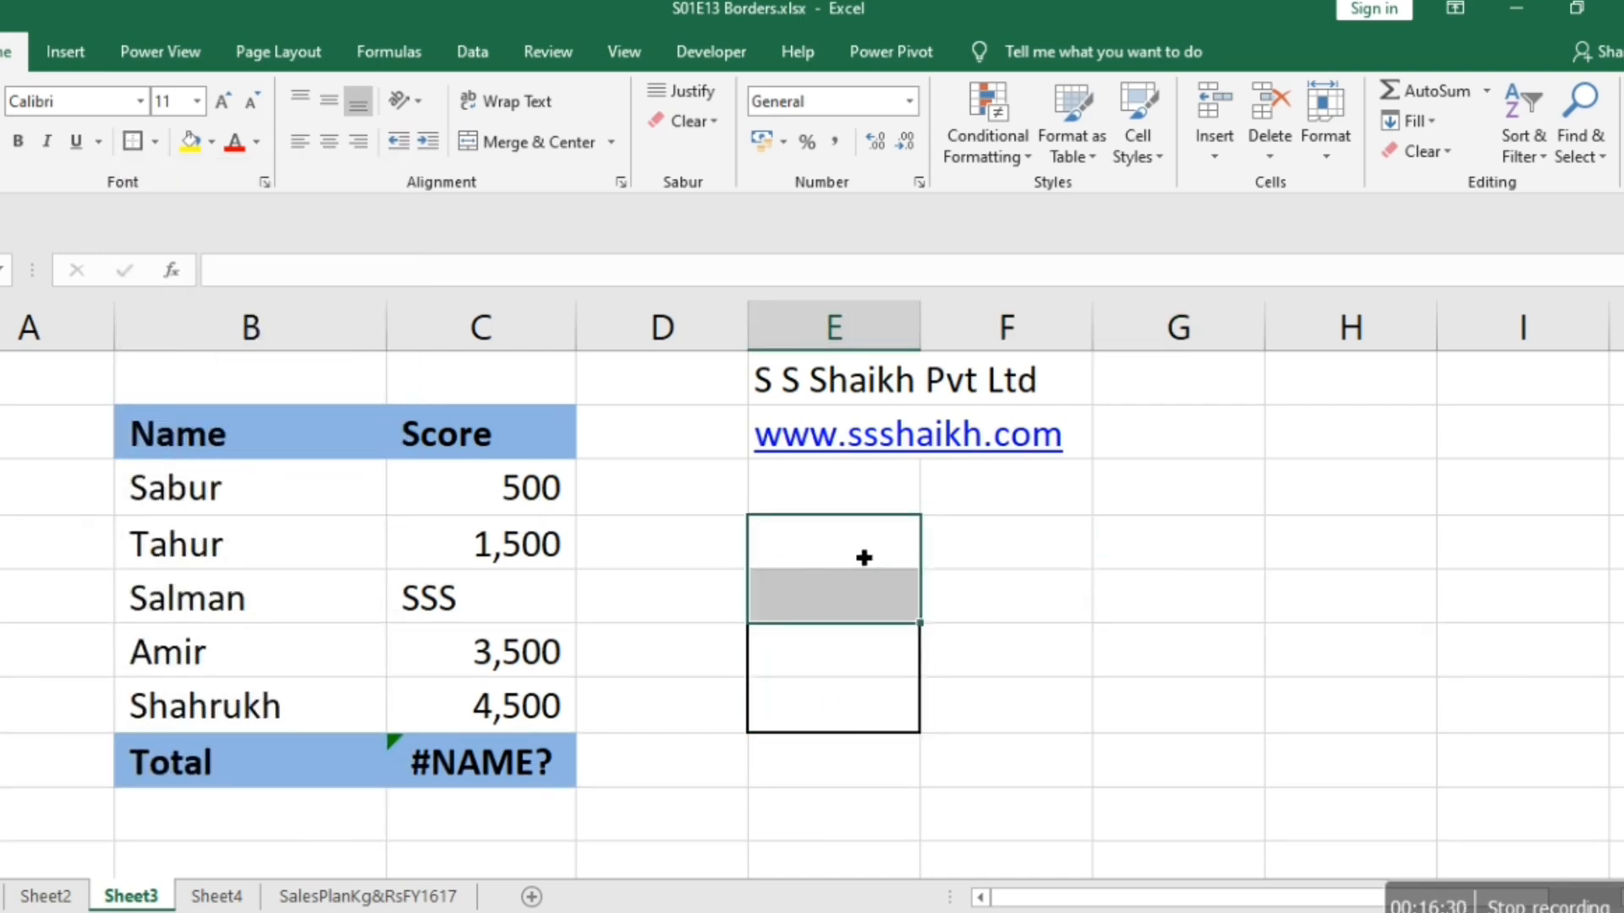
key(shift+Down)
key(shift+Down)
right_click(864, 558)
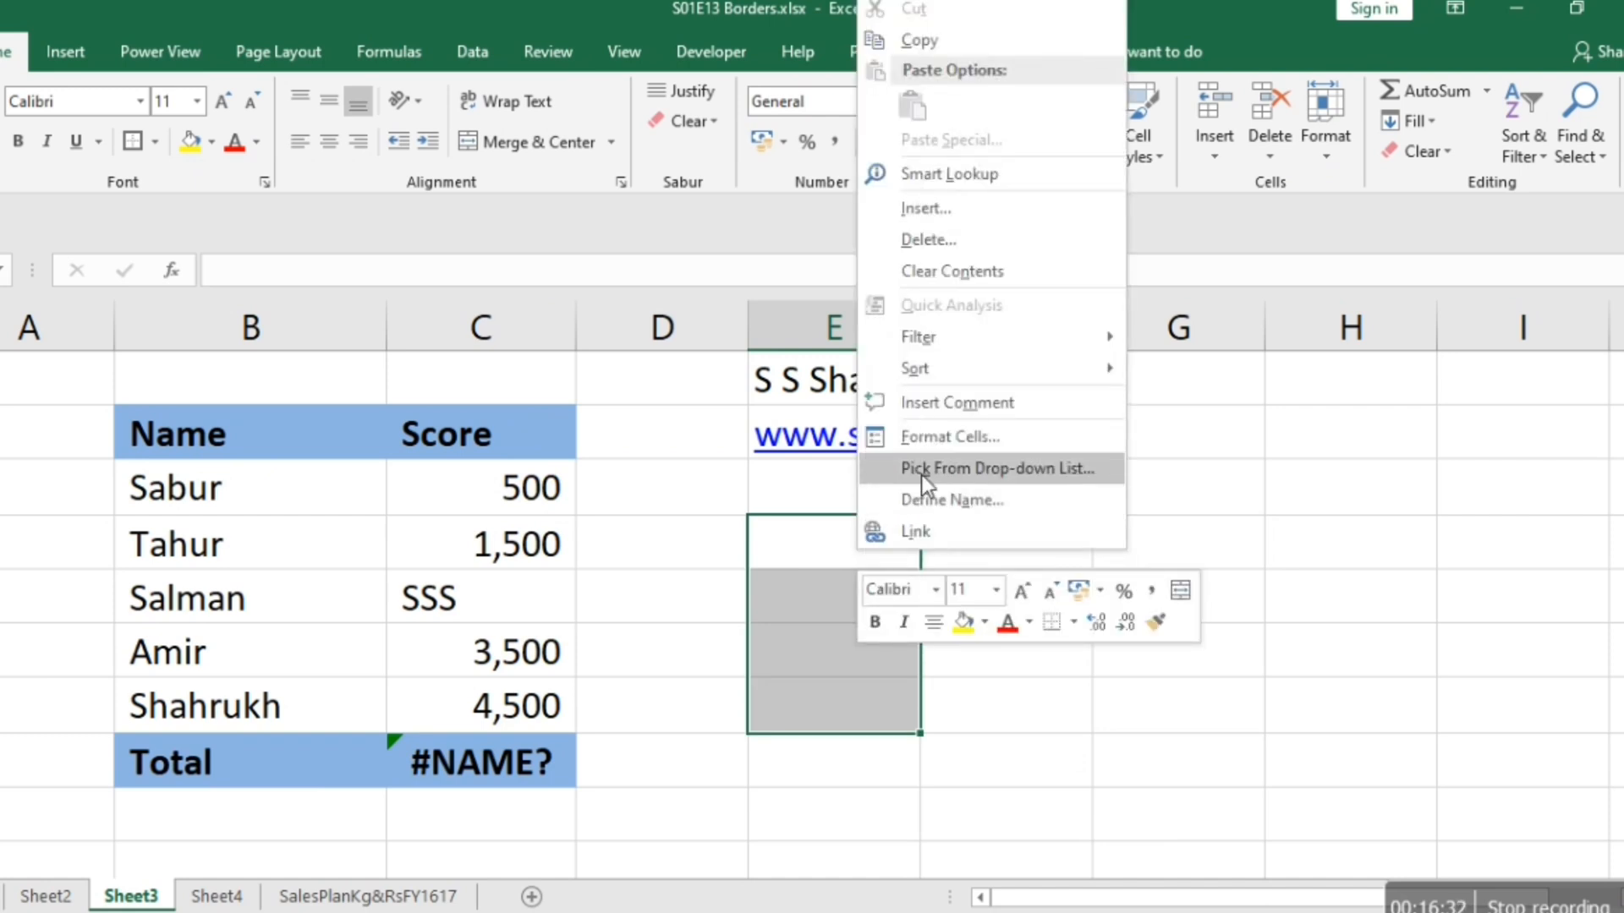
click(936, 440)
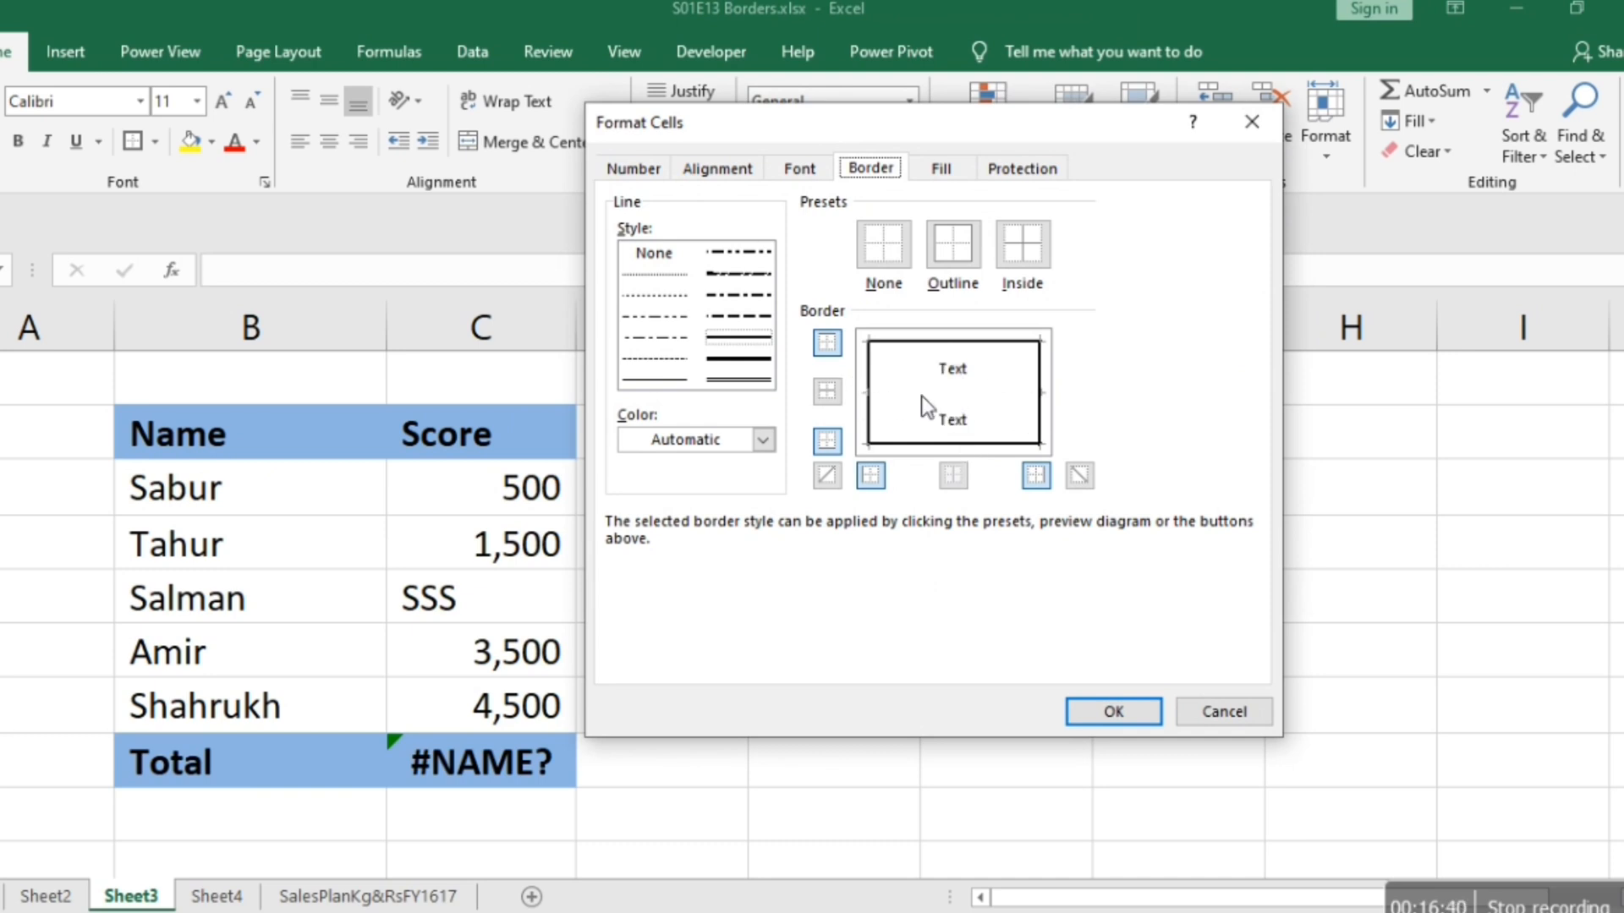
click(738, 381)
click(934, 400)
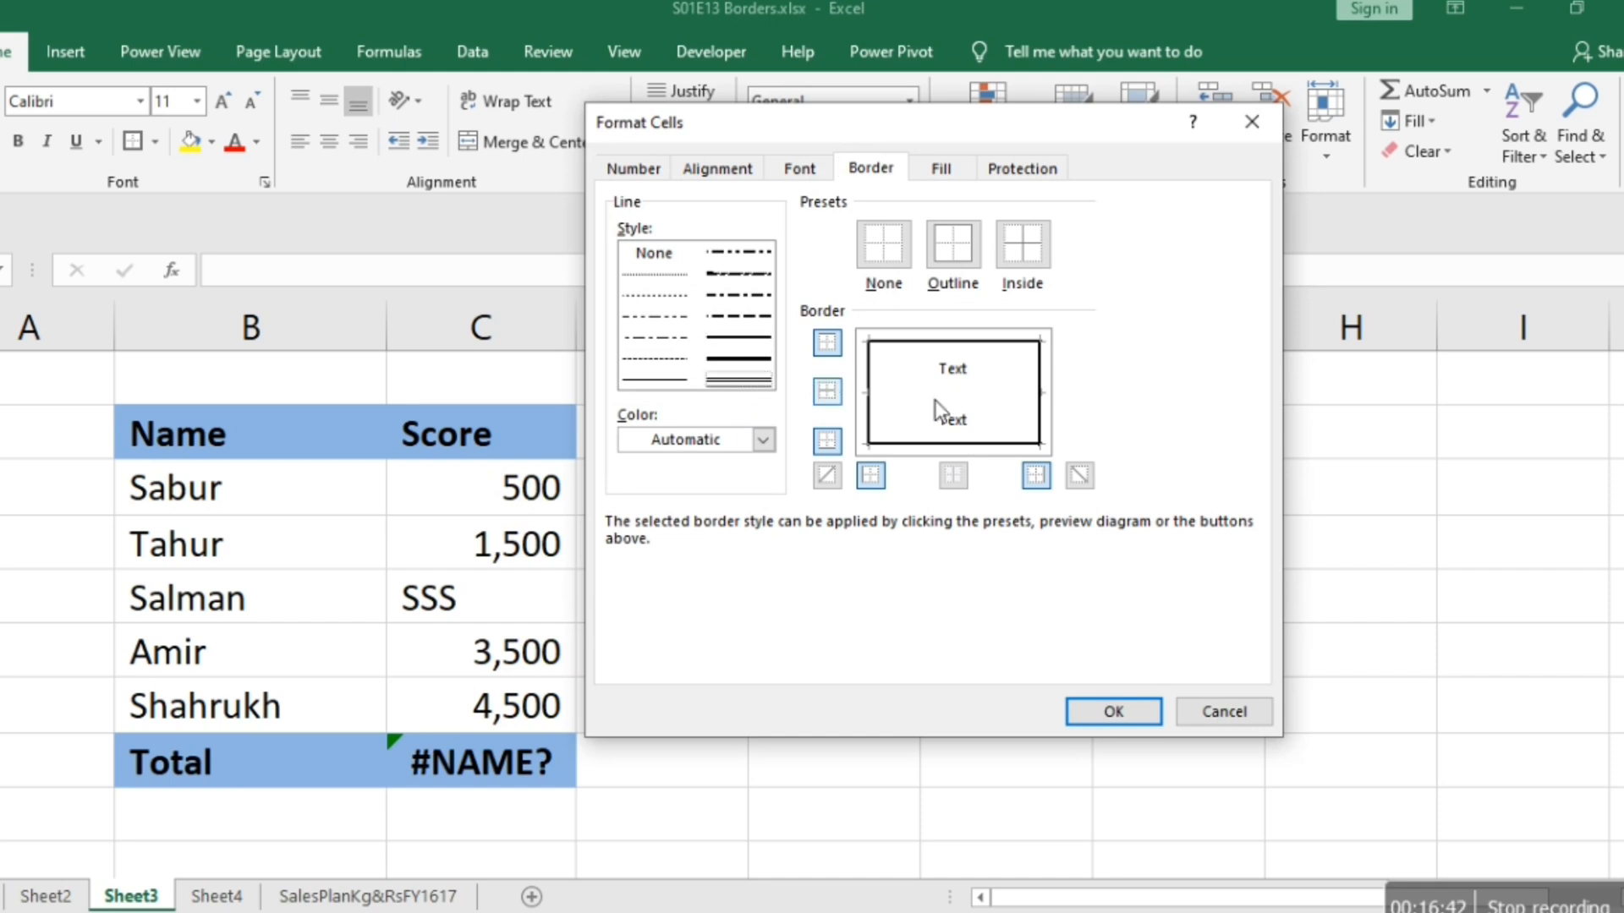
click(937, 391)
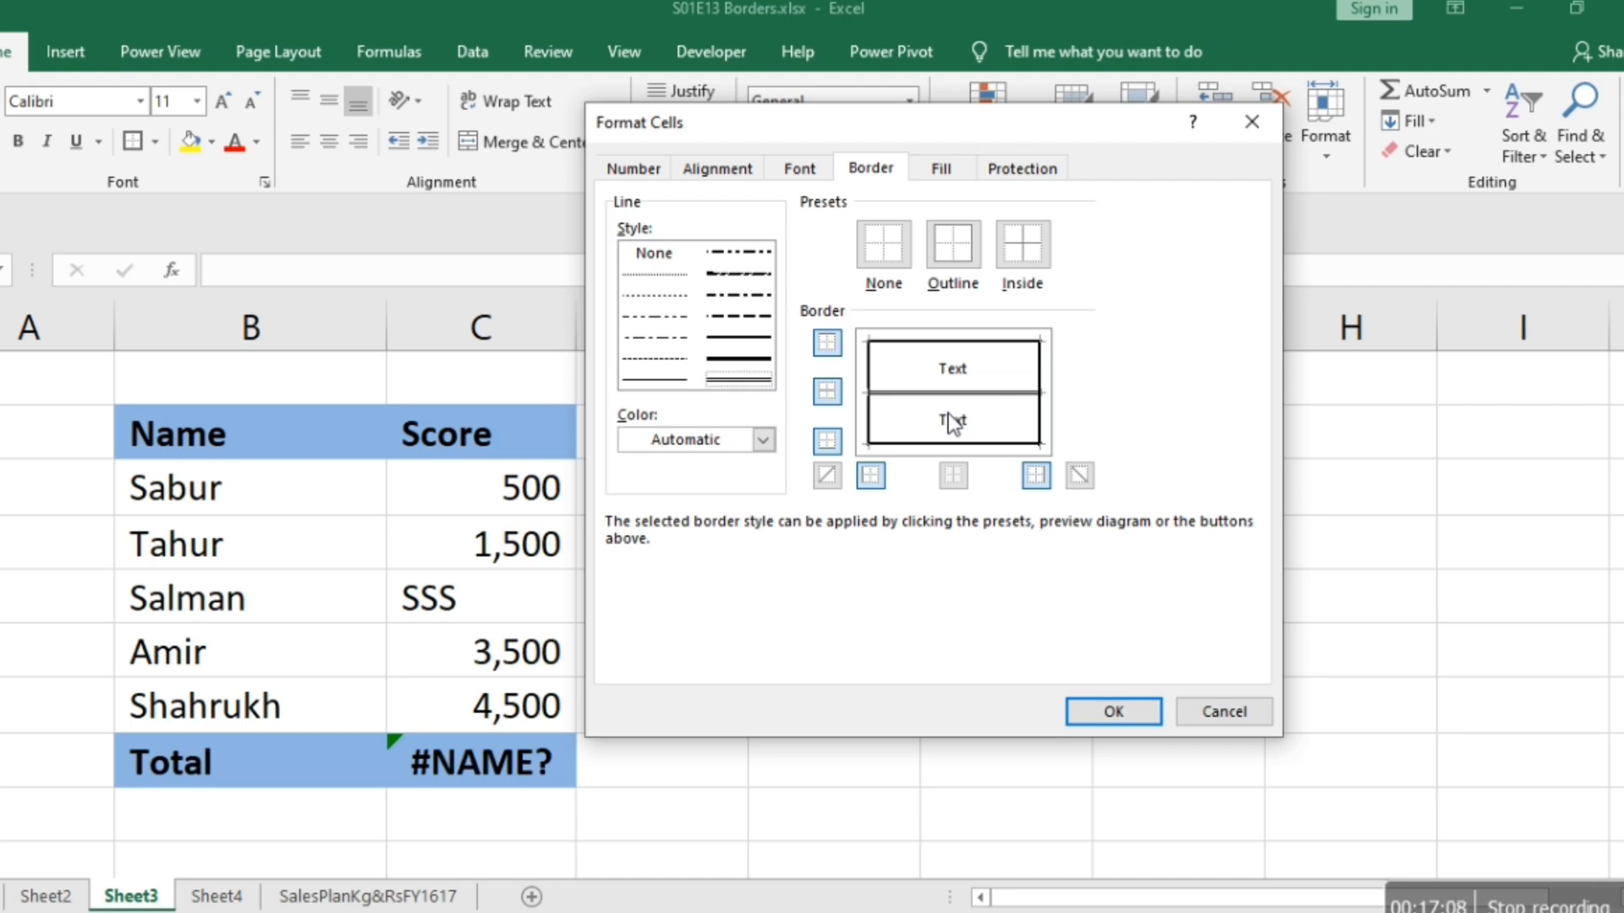
click(1112, 715)
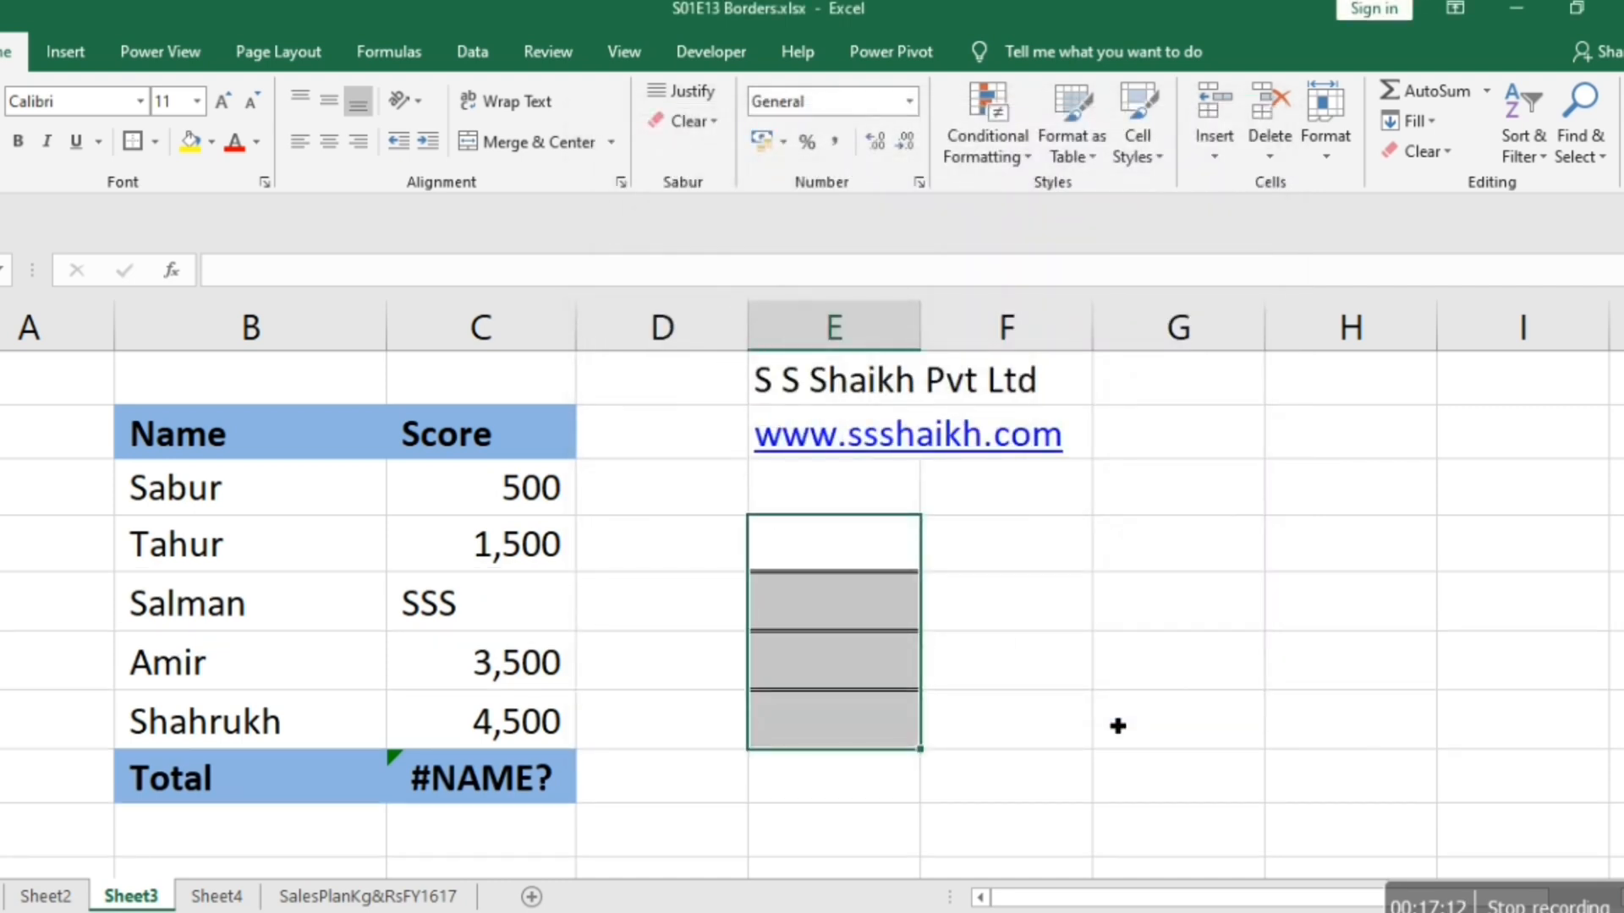
Check the outline and double-line dividers of E4:E7 on the sheet and in the print preview.
key(Right)
key(Right)
key(Right)
key(Left)
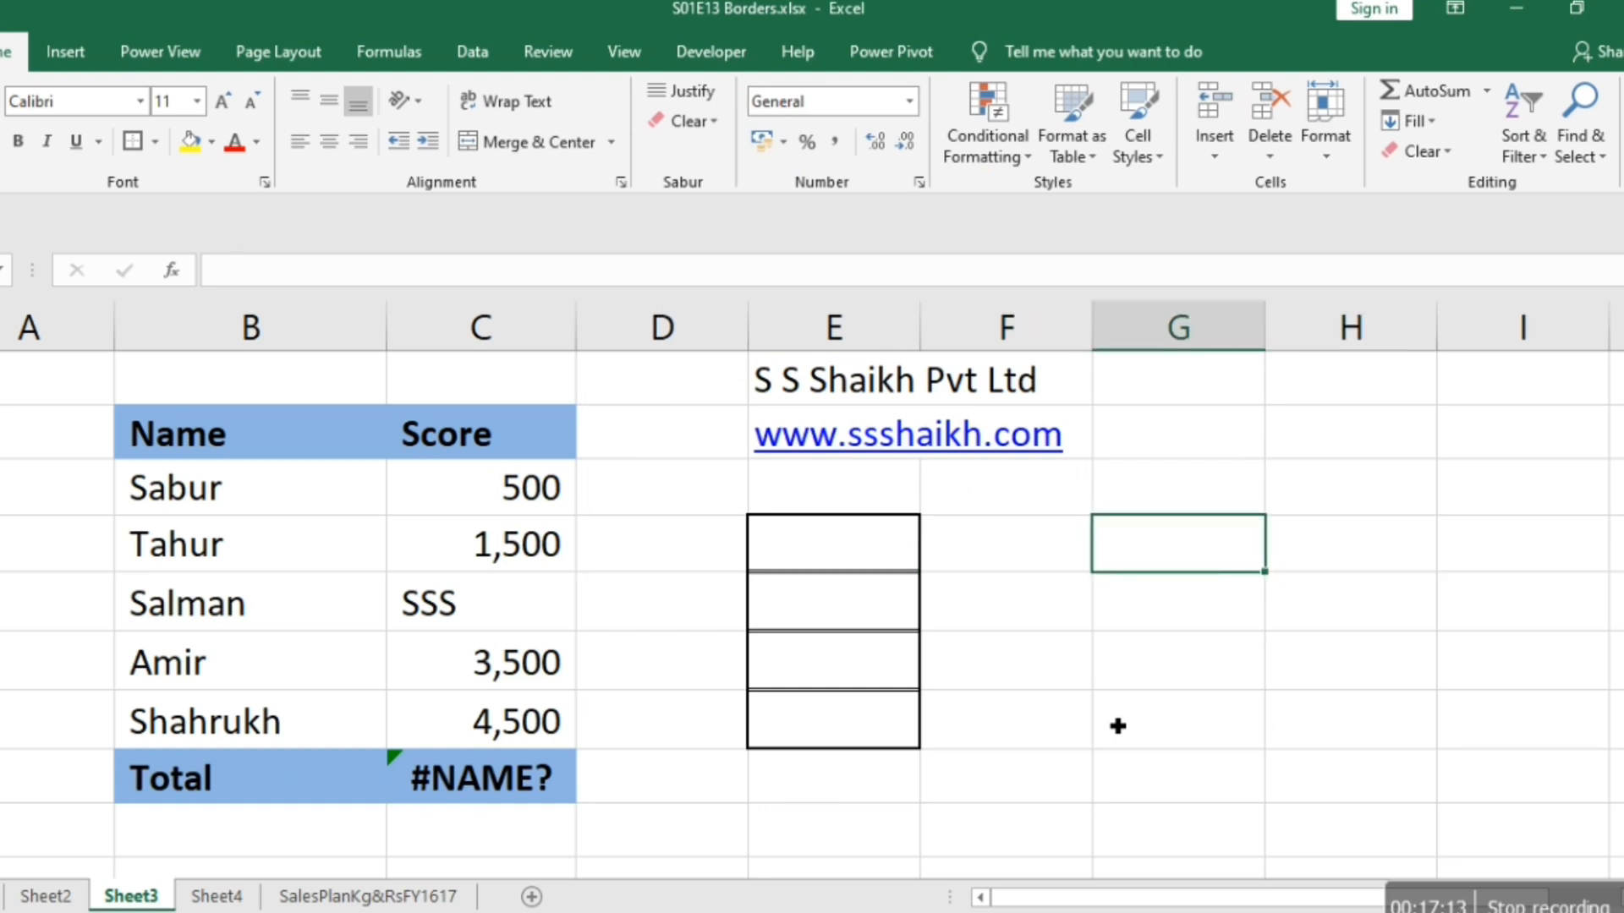
key(Left)
key(Right)
key(ctrl+p)
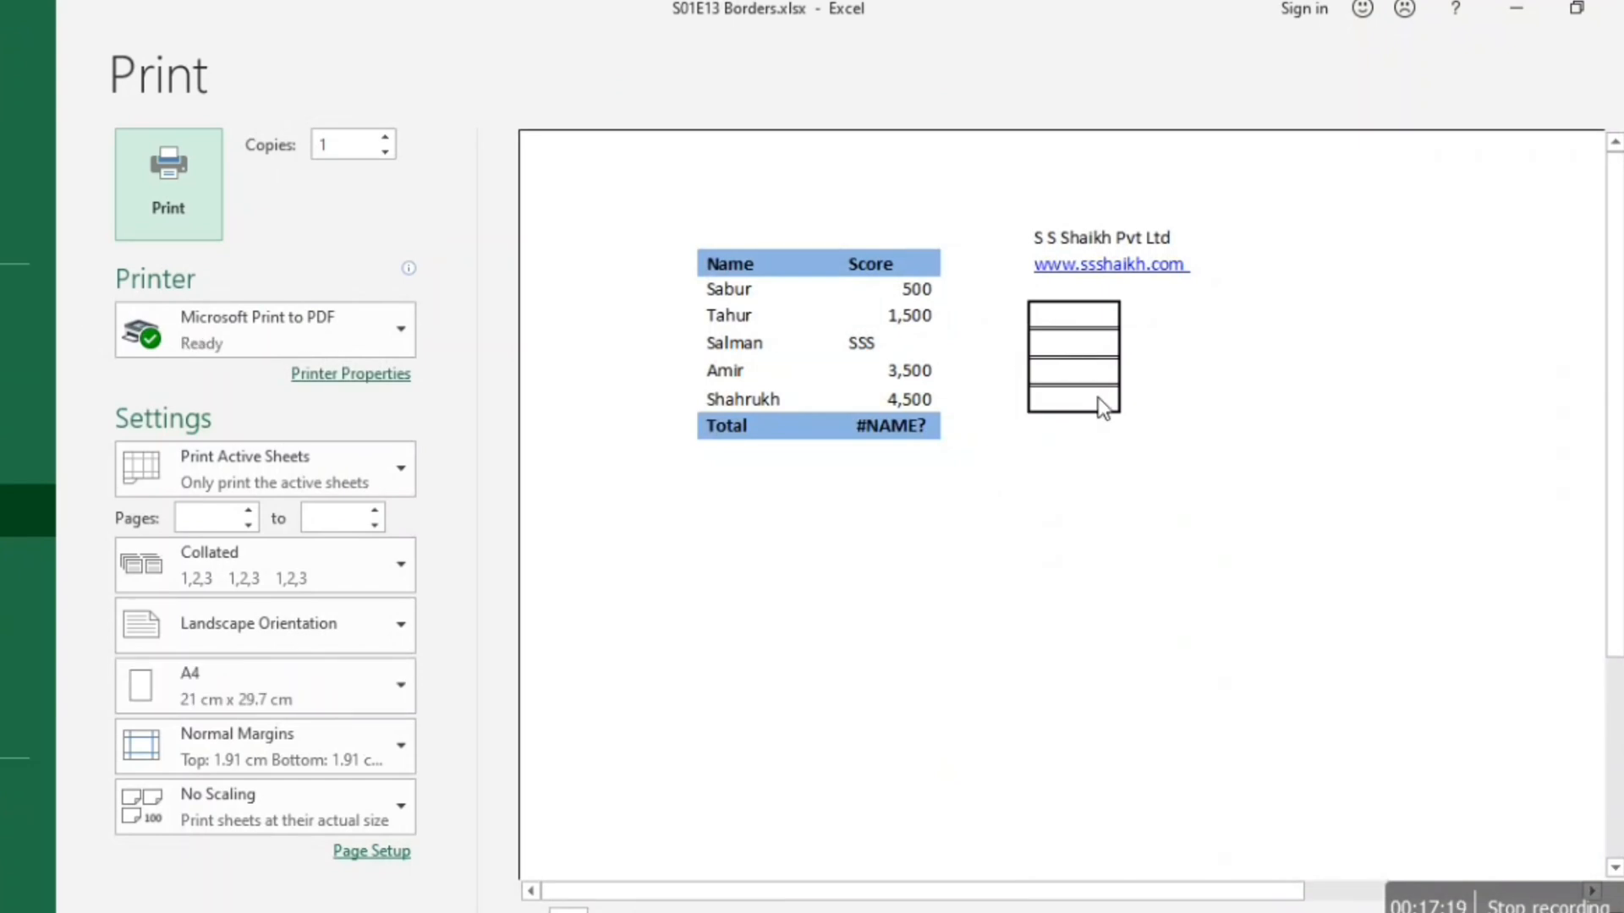
key(Escape)
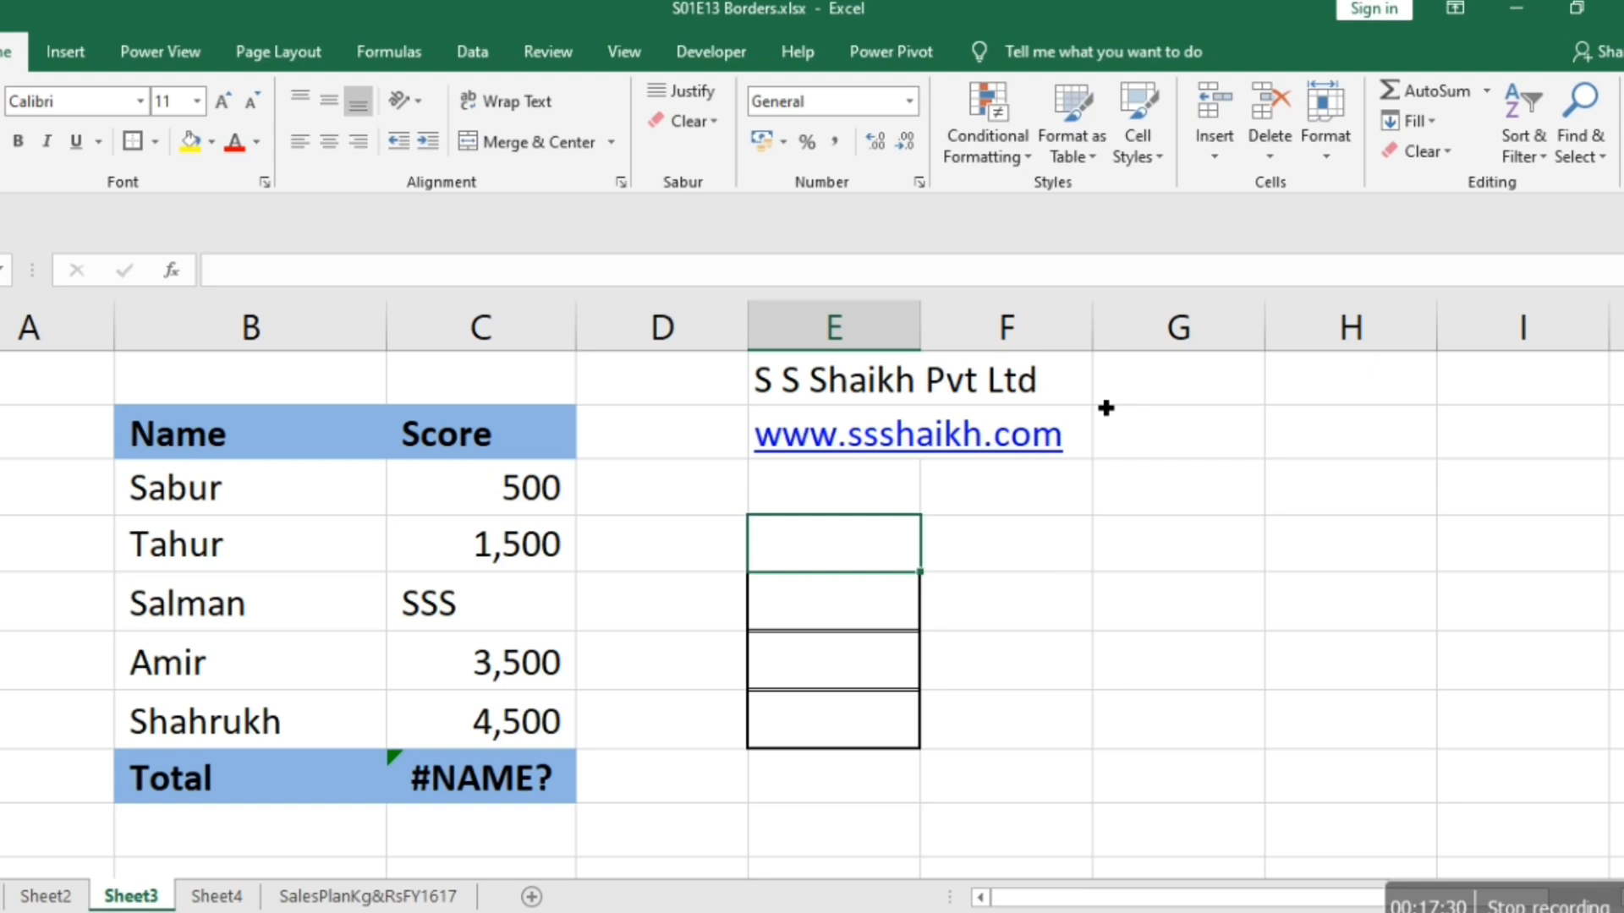
Clear all borders from cells E4:E7.
key(shift+Down)
key(shift+Down)
key(shift+Down)
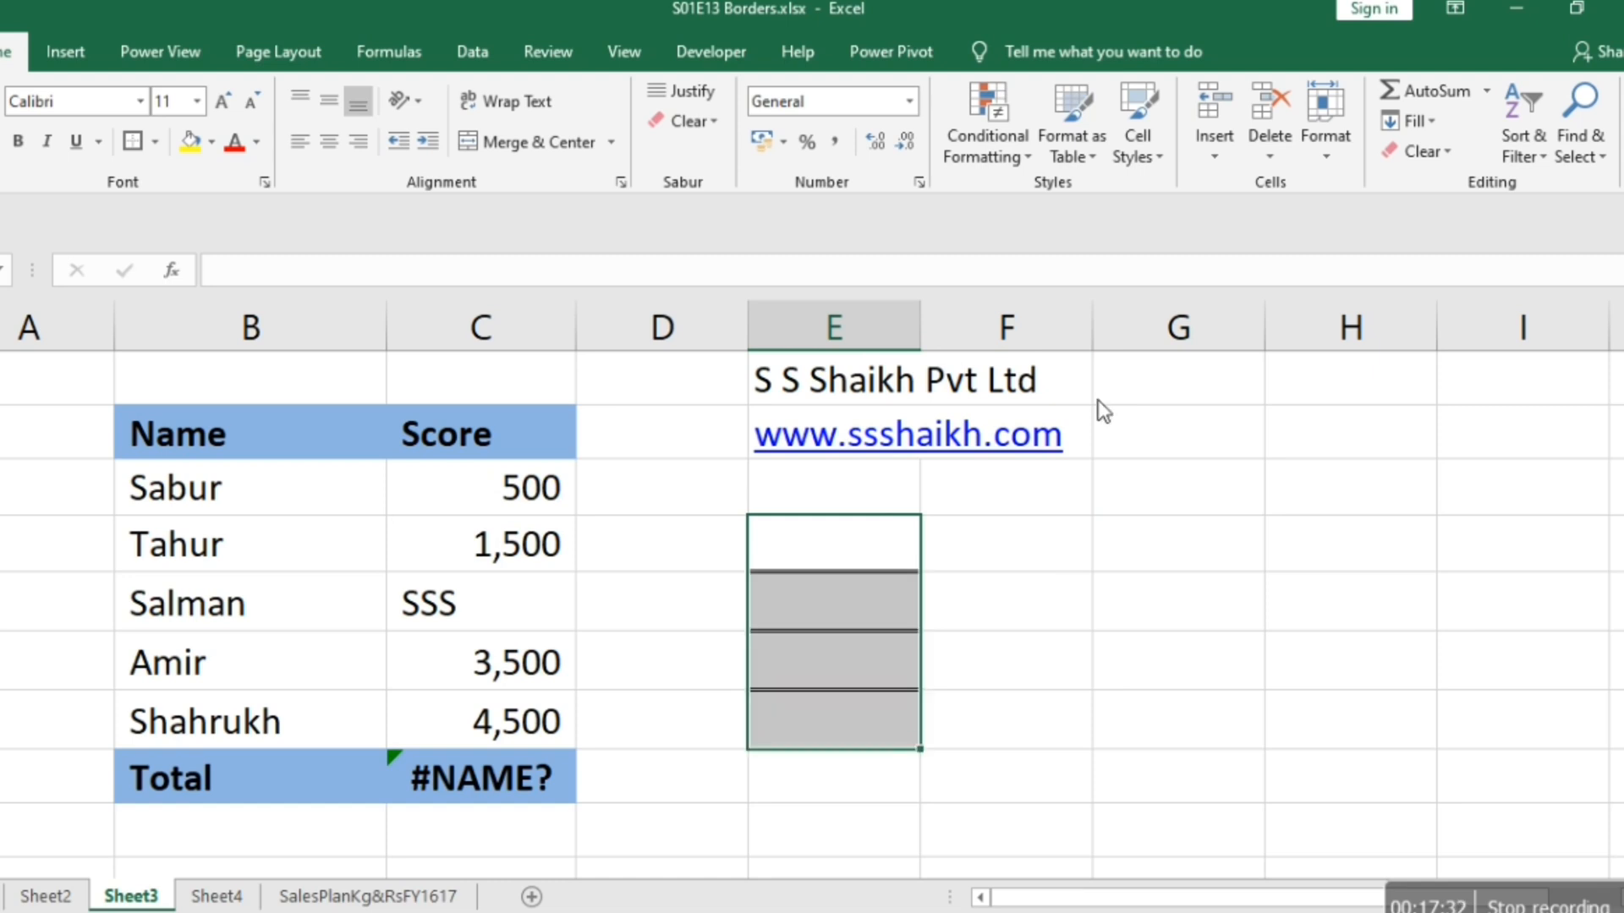
key(alt+h)
key(b)
key(n)
Select the cell block E4:G7 and open its border formatting settings, keeping the block in view.
key(shift+Up)
key(shift+Up)
key(shift+Up)
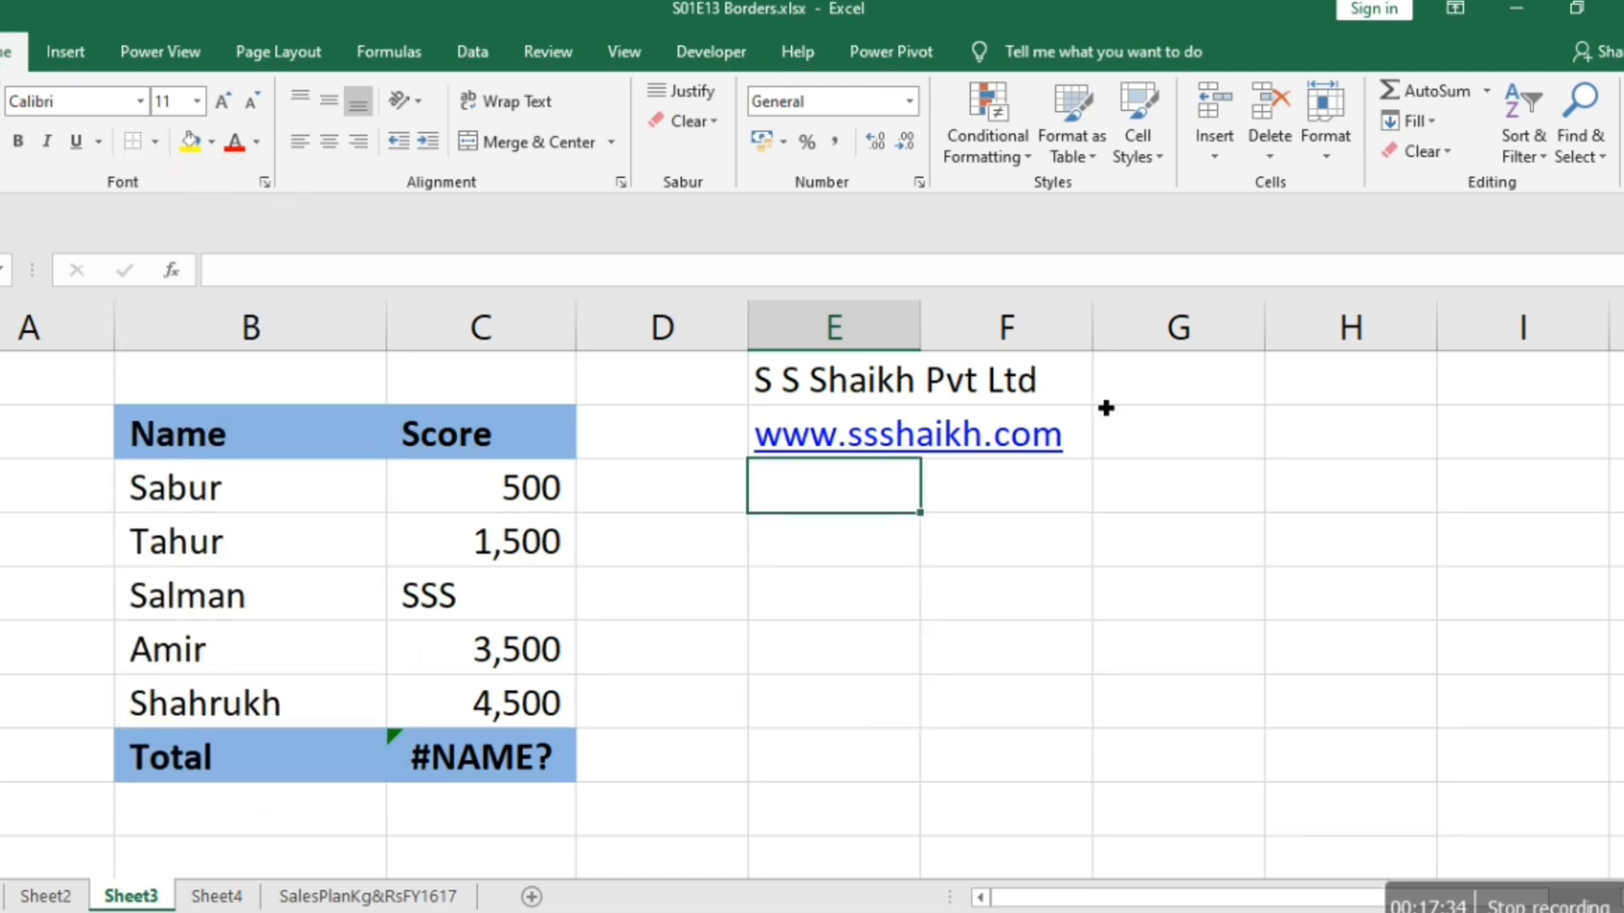
key(shift+Right)
key(shift+Down)
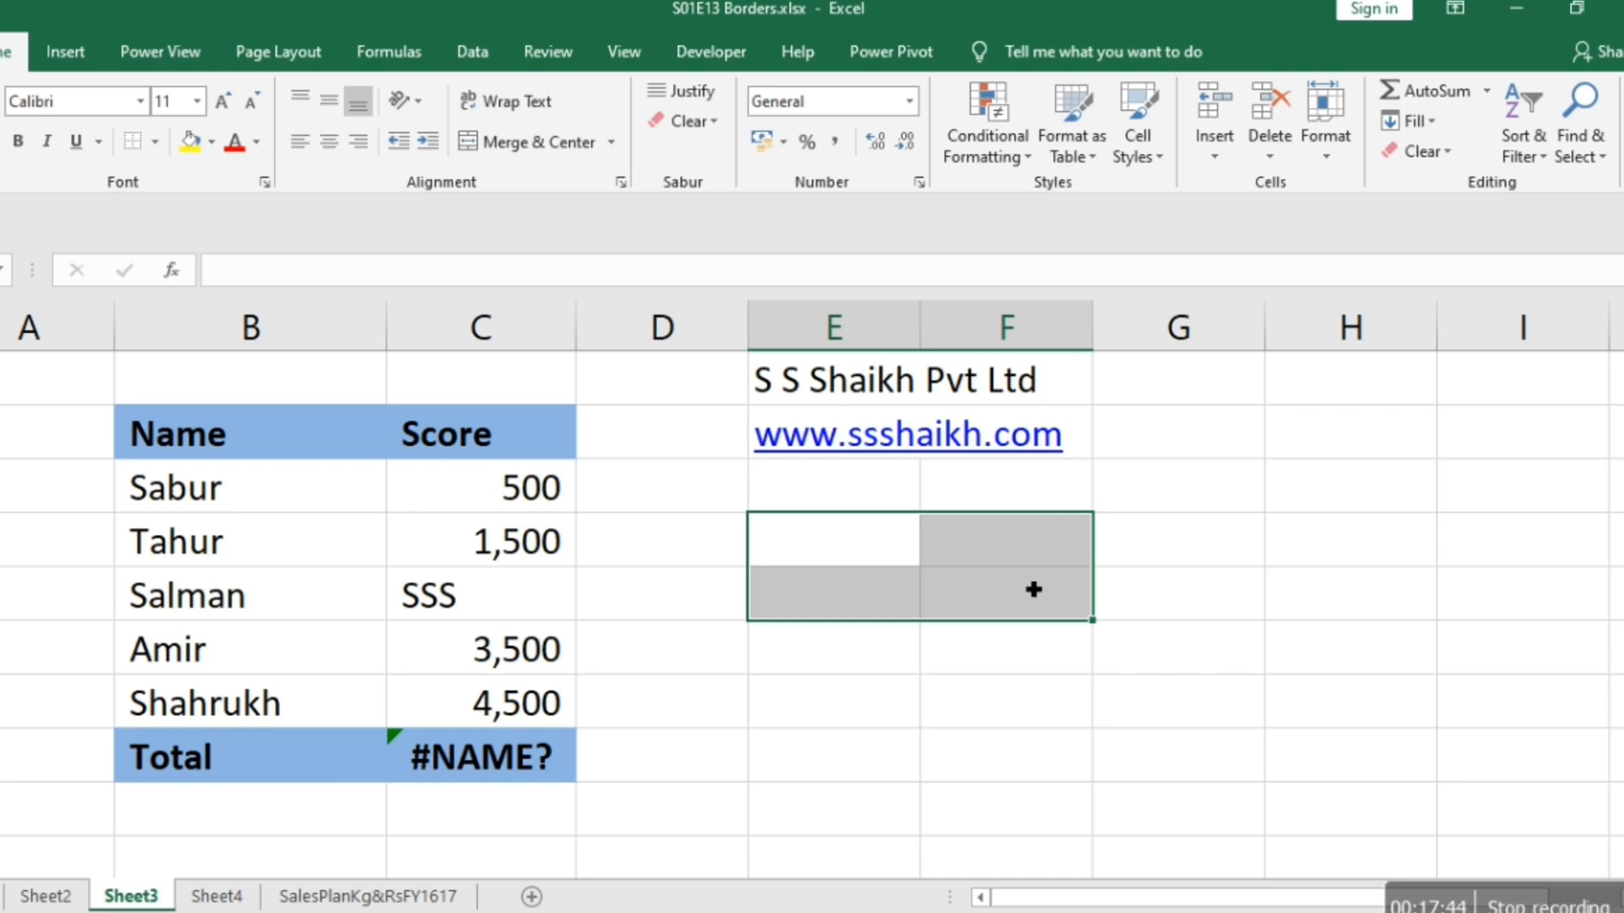
key(shift+Right)
key(shift+Down)
key(shift+Down)
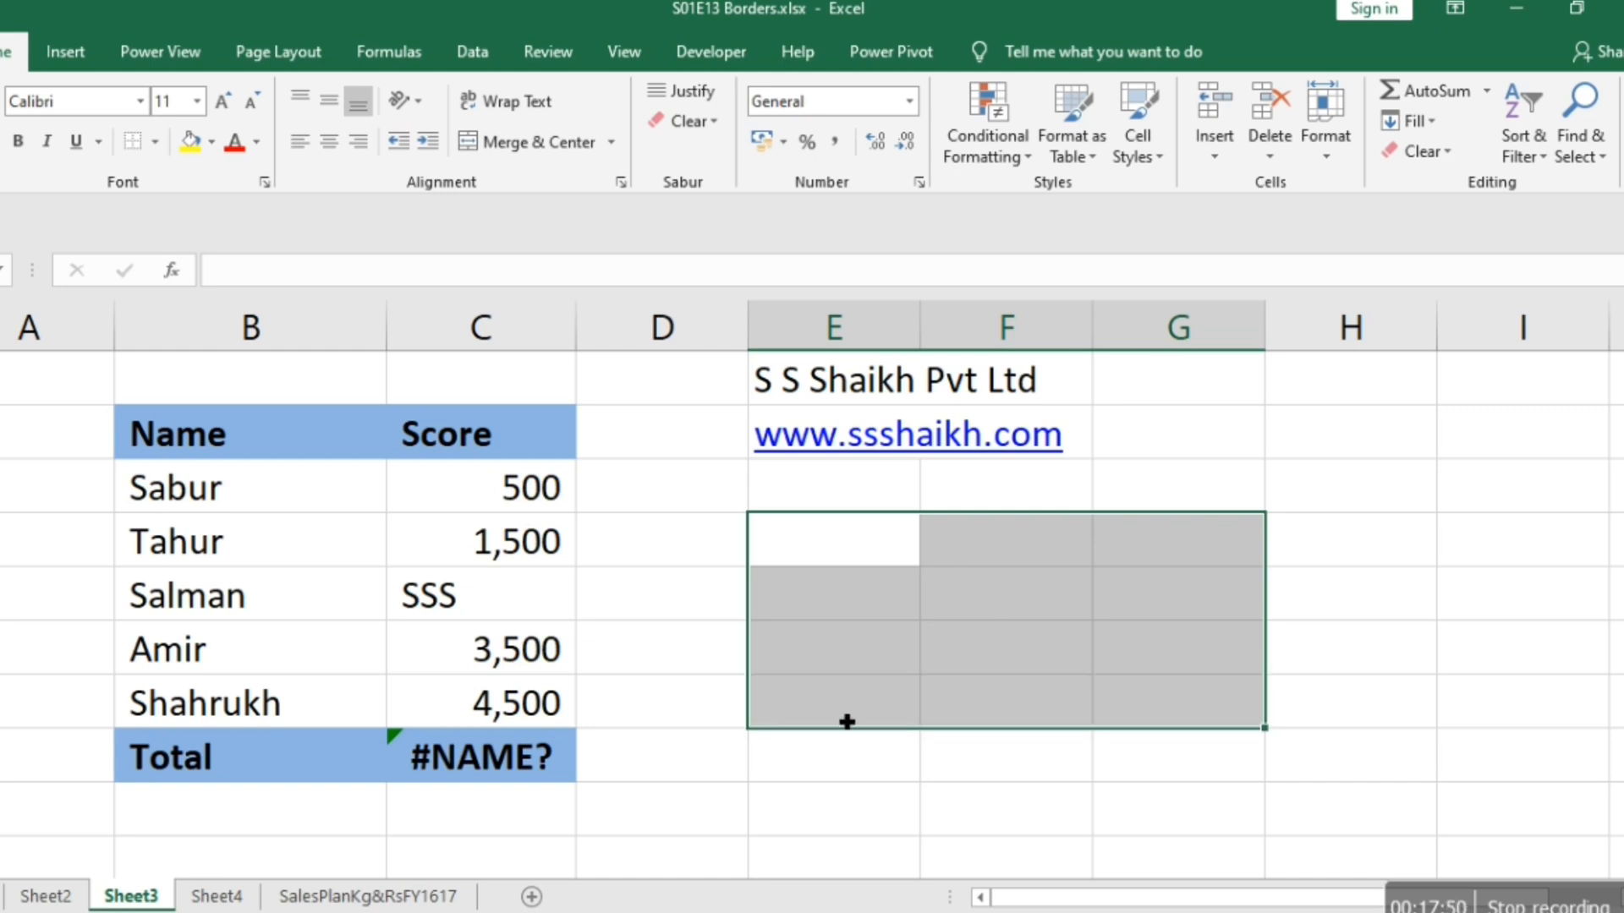
right_click(1011, 633)
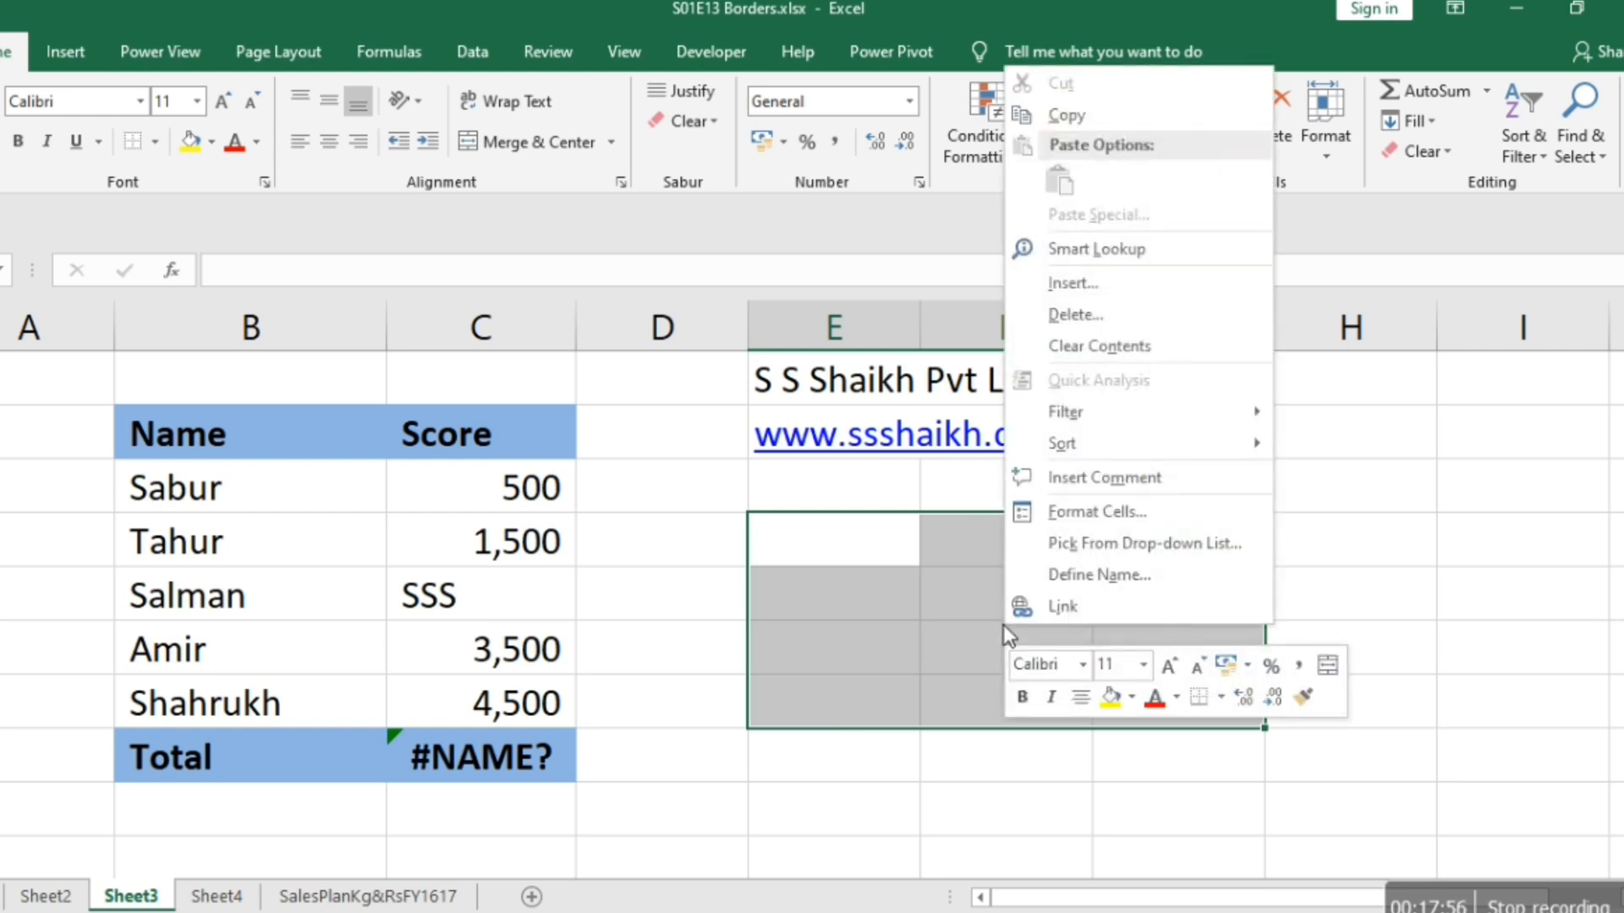
click(1077, 508)
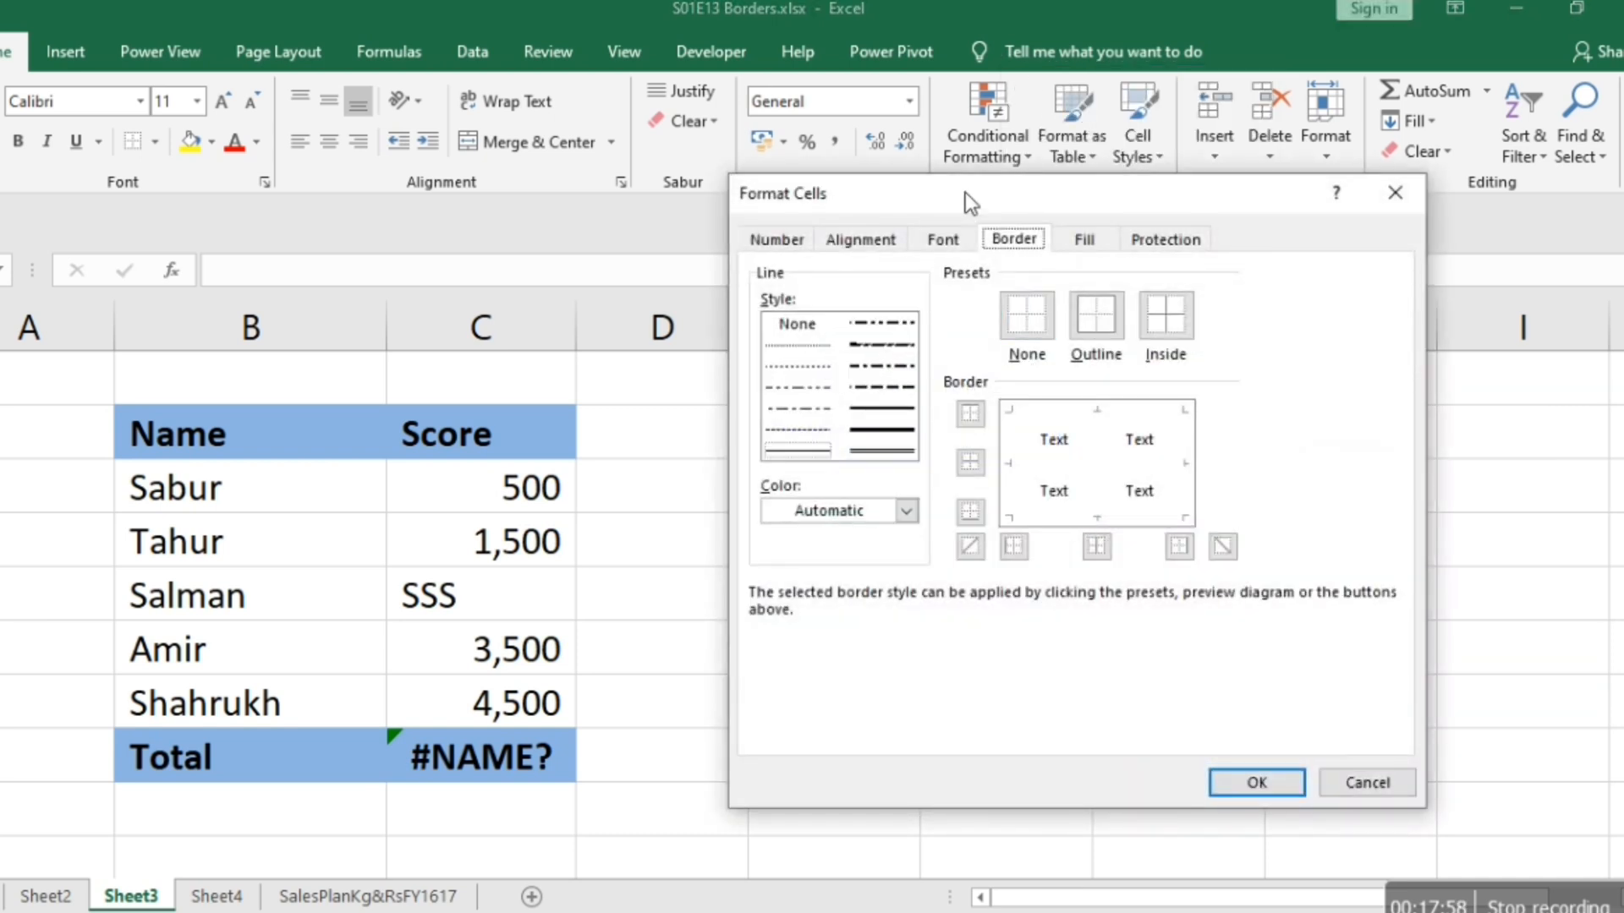
drag(966, 194, 257, 216)
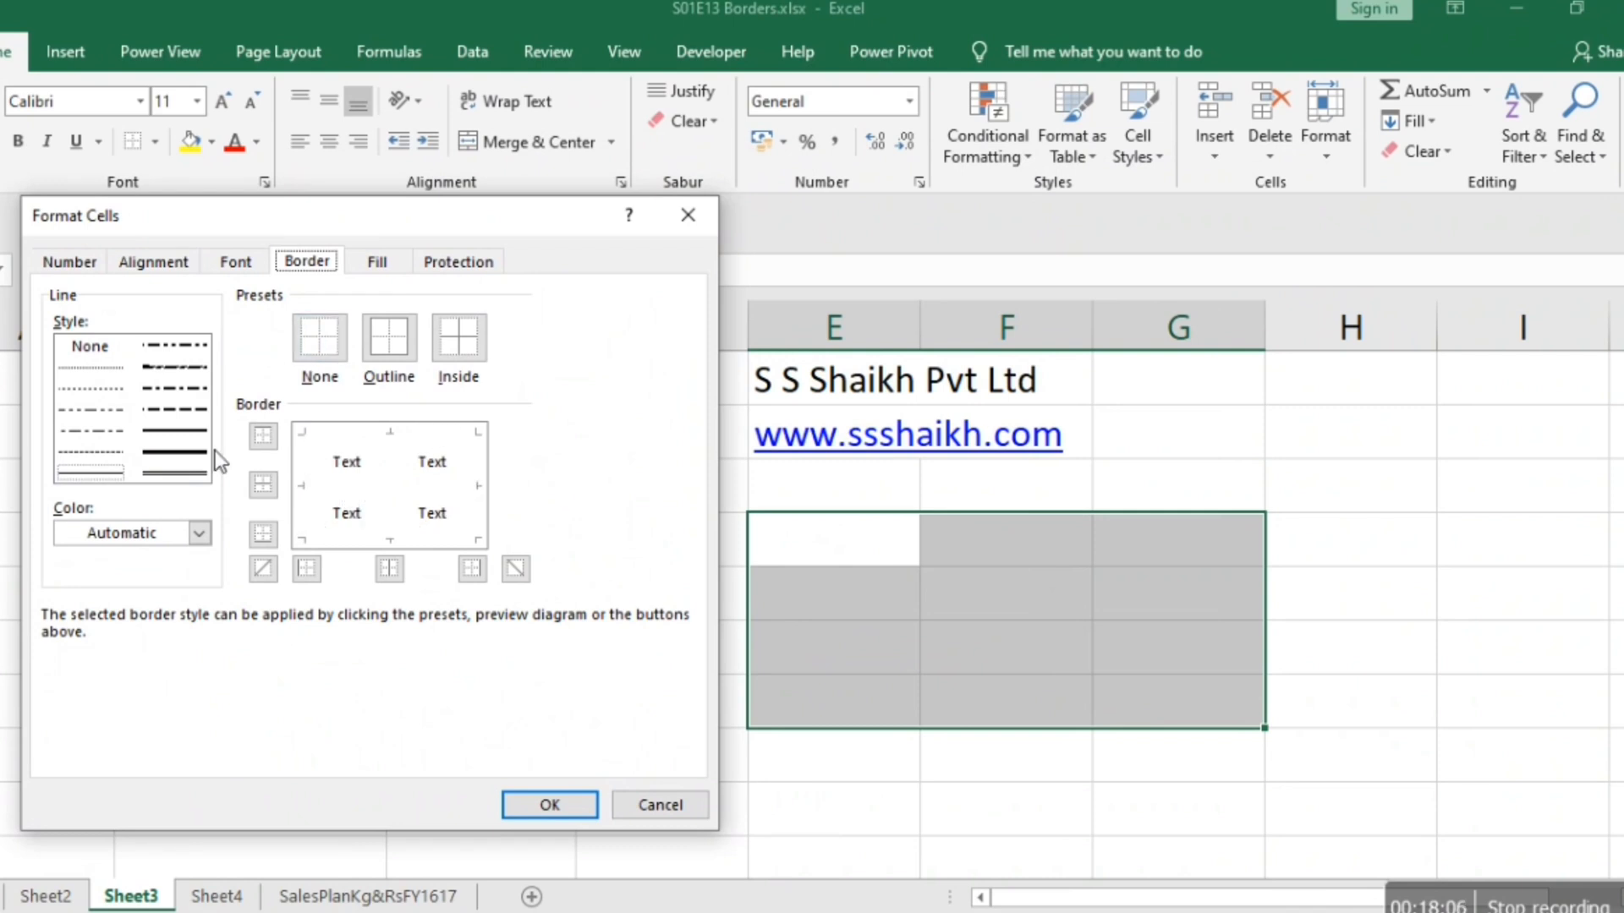
Set a thick solid line on all four outer edges of the block E4:G7.
click(169, 452)
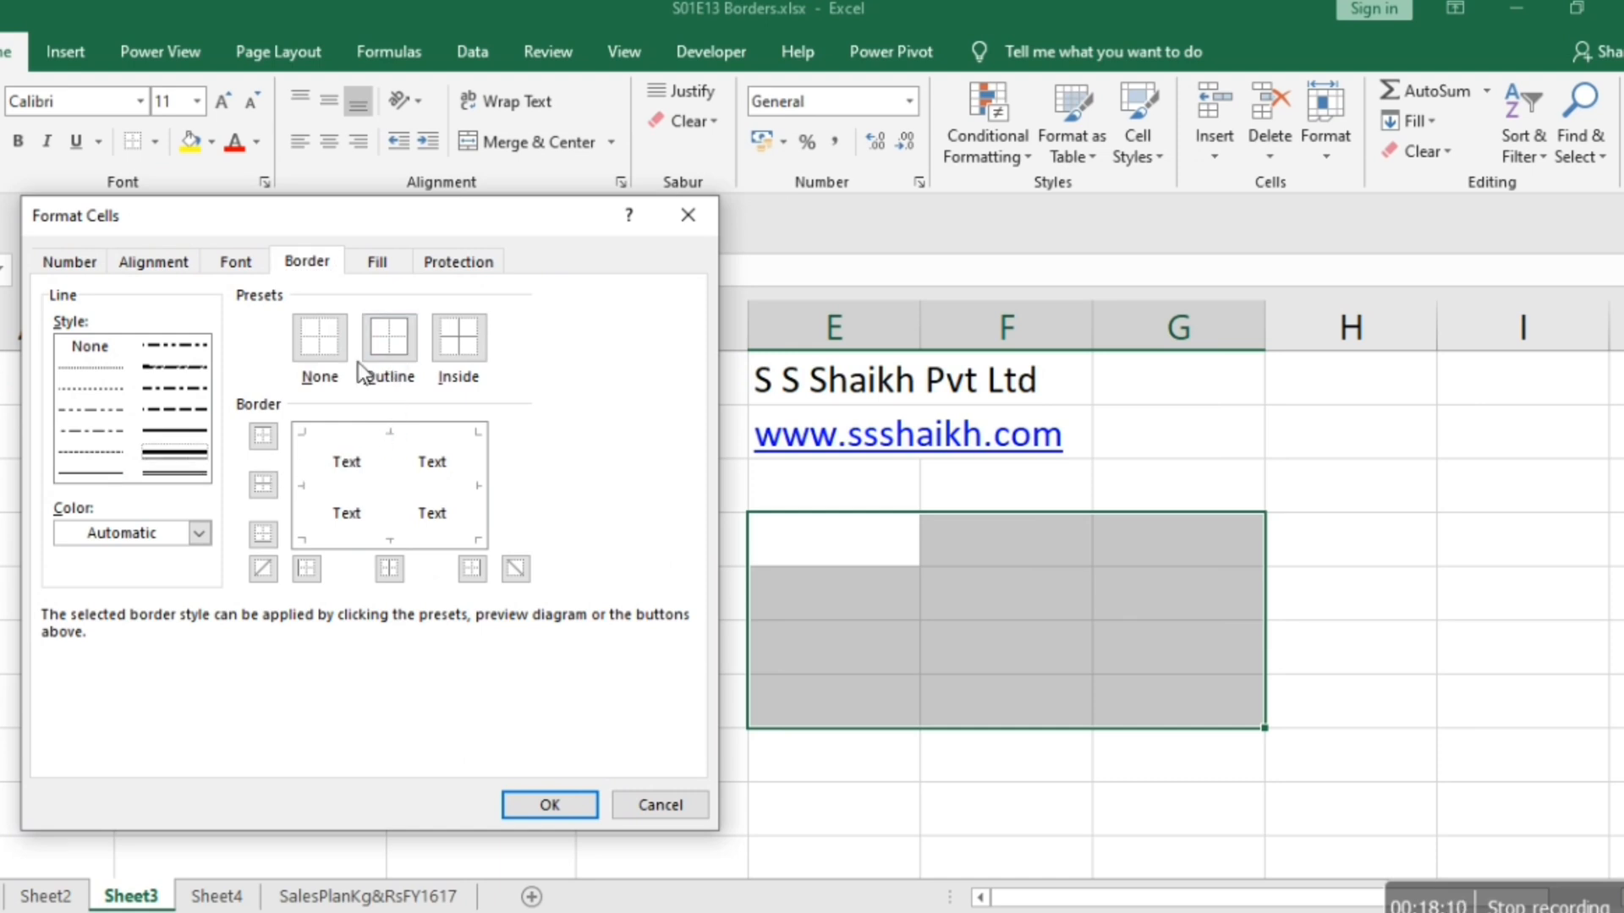
click(346, 434)
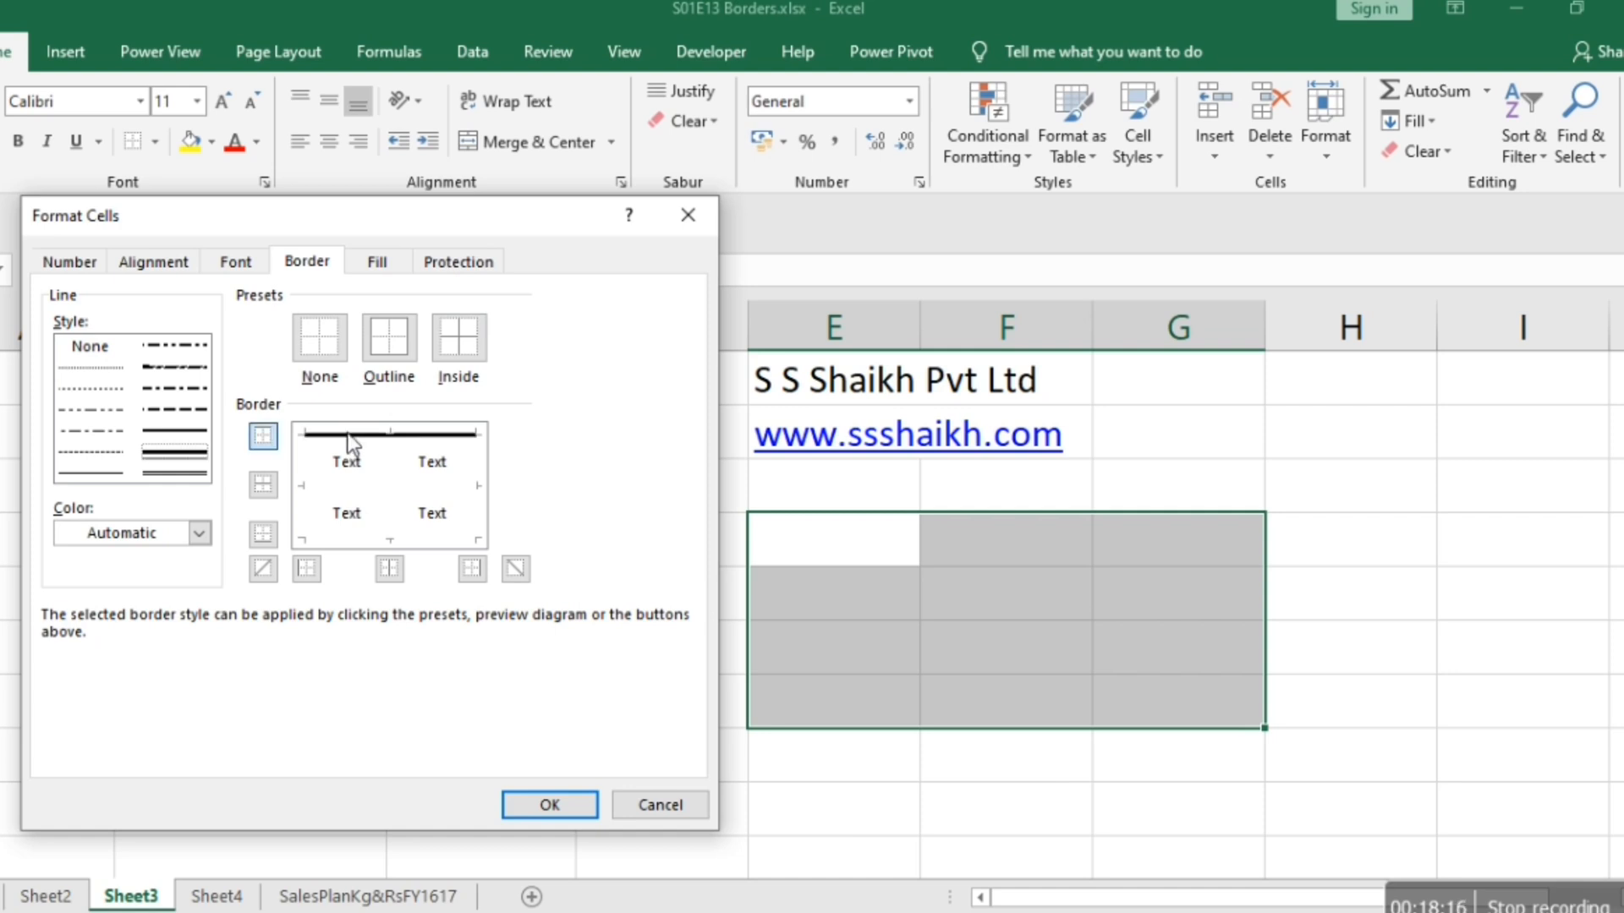
click(418, 540)
click(417, 541)
click(418, 540)
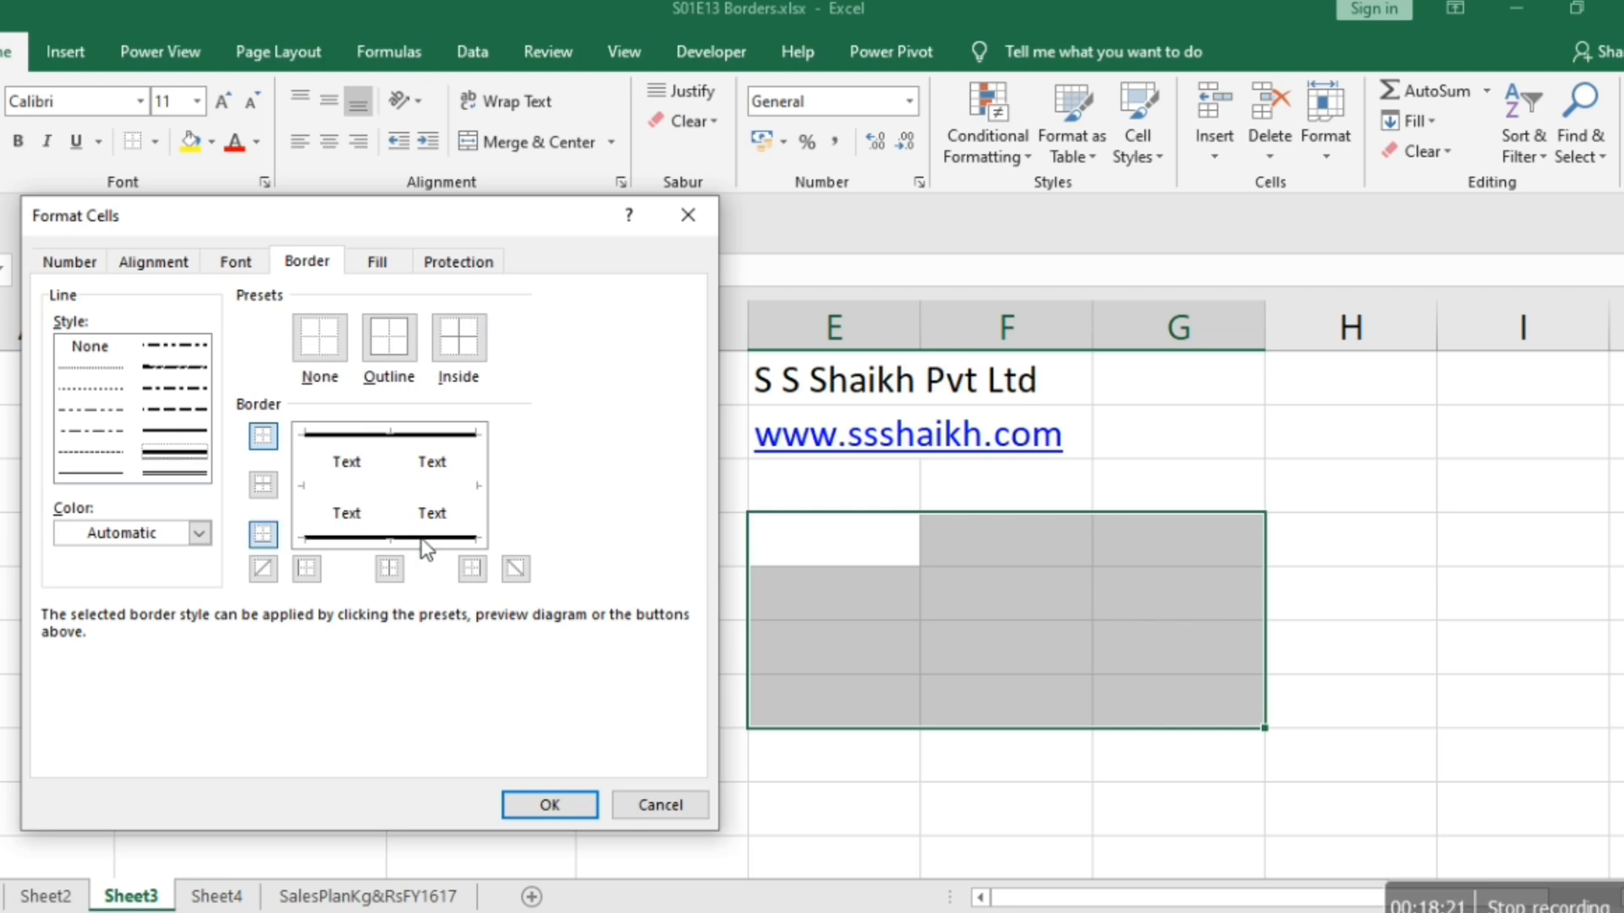
click(476, 506)
click(306, 509)
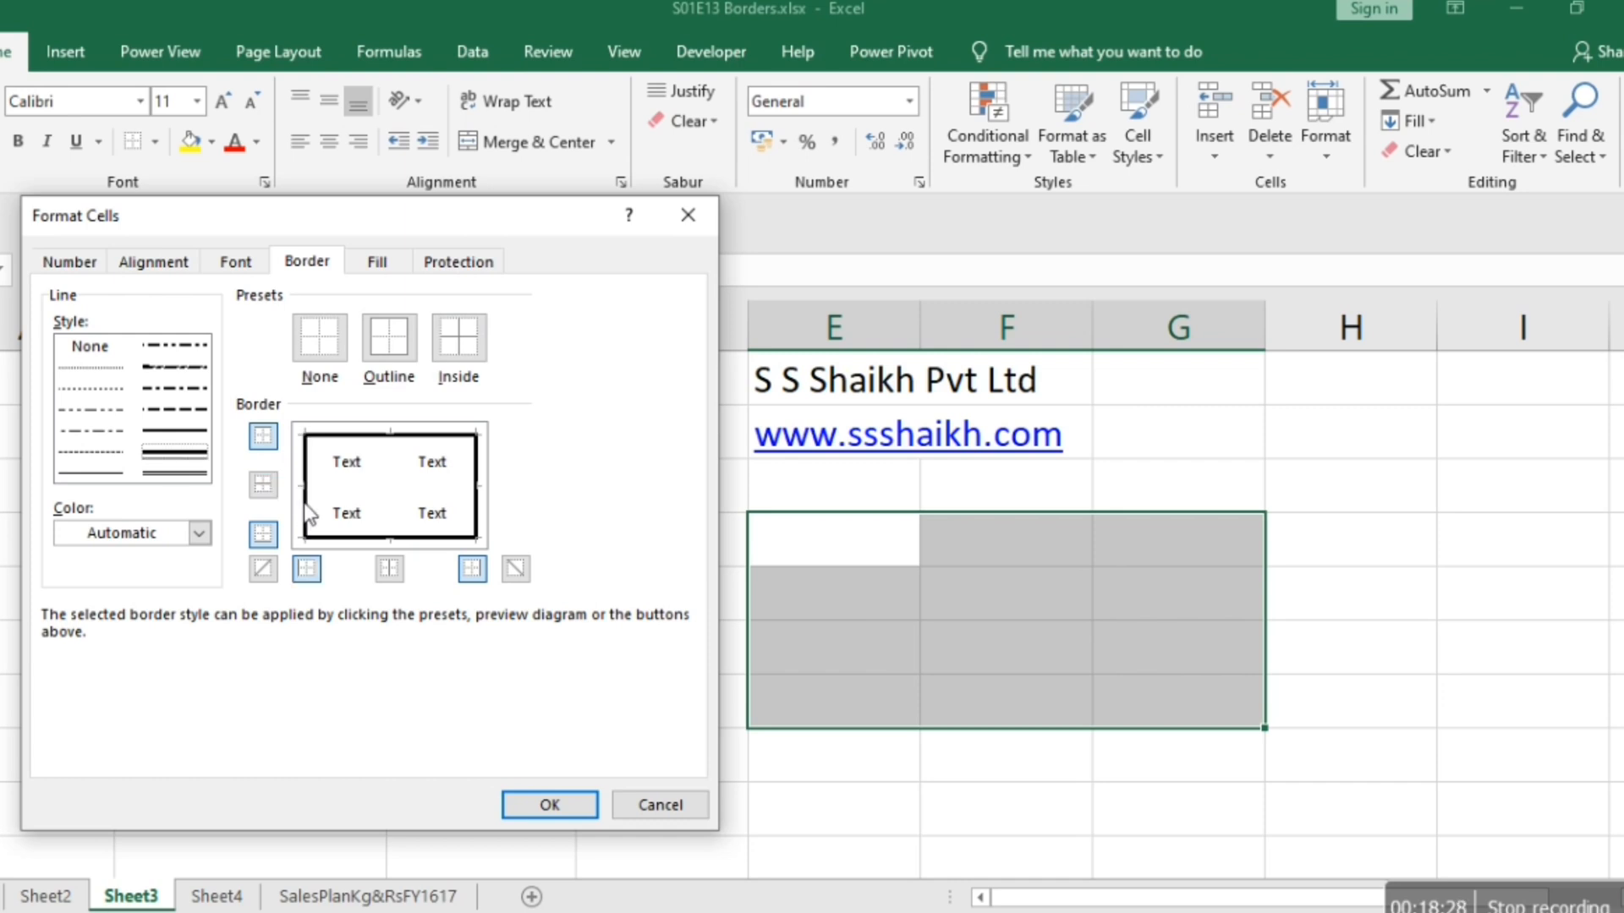
Add a double line as the inside vertical border and a thick dashed line as the inside horizontal border of E4:G7, and apply the borders.
click(178, 474)
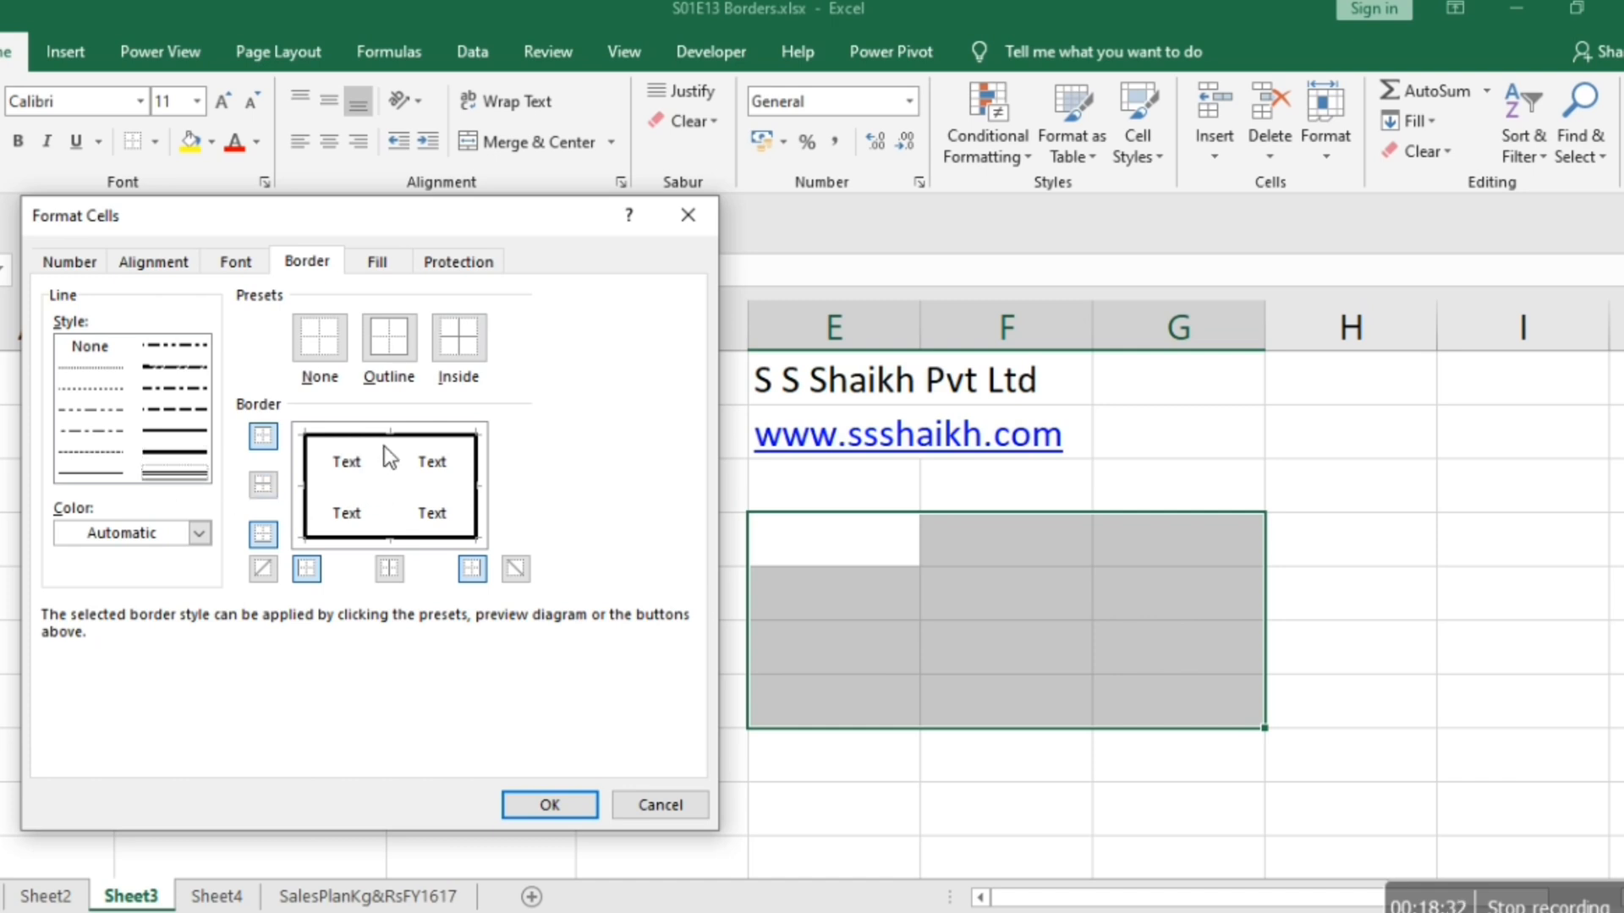
click(390, 494)
click(185, 411)
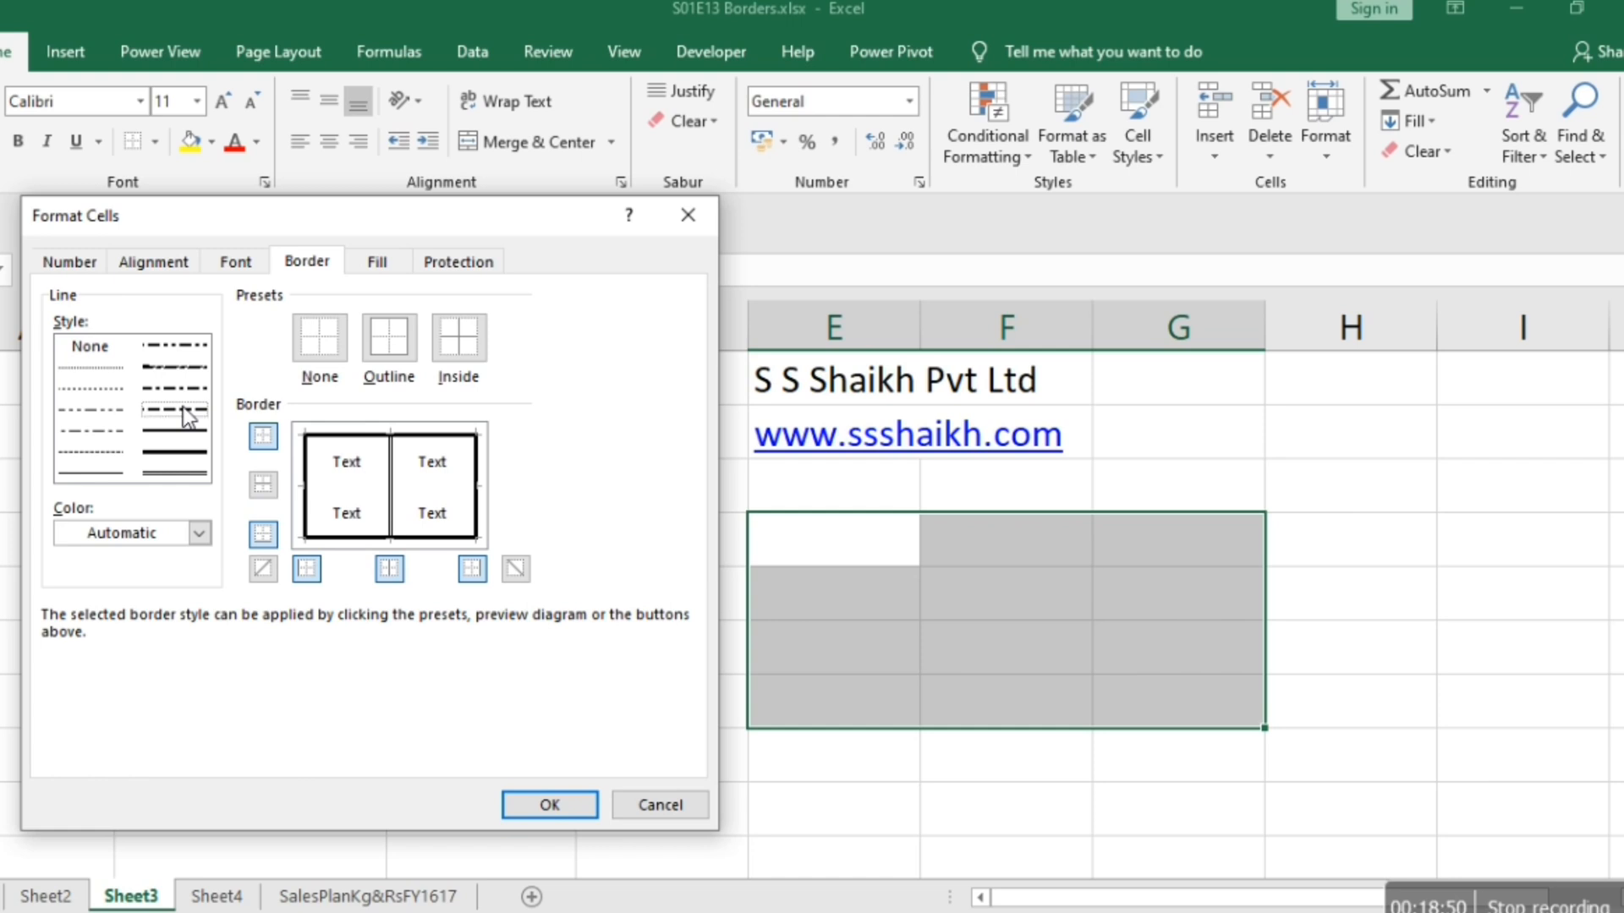
click(327, 484)
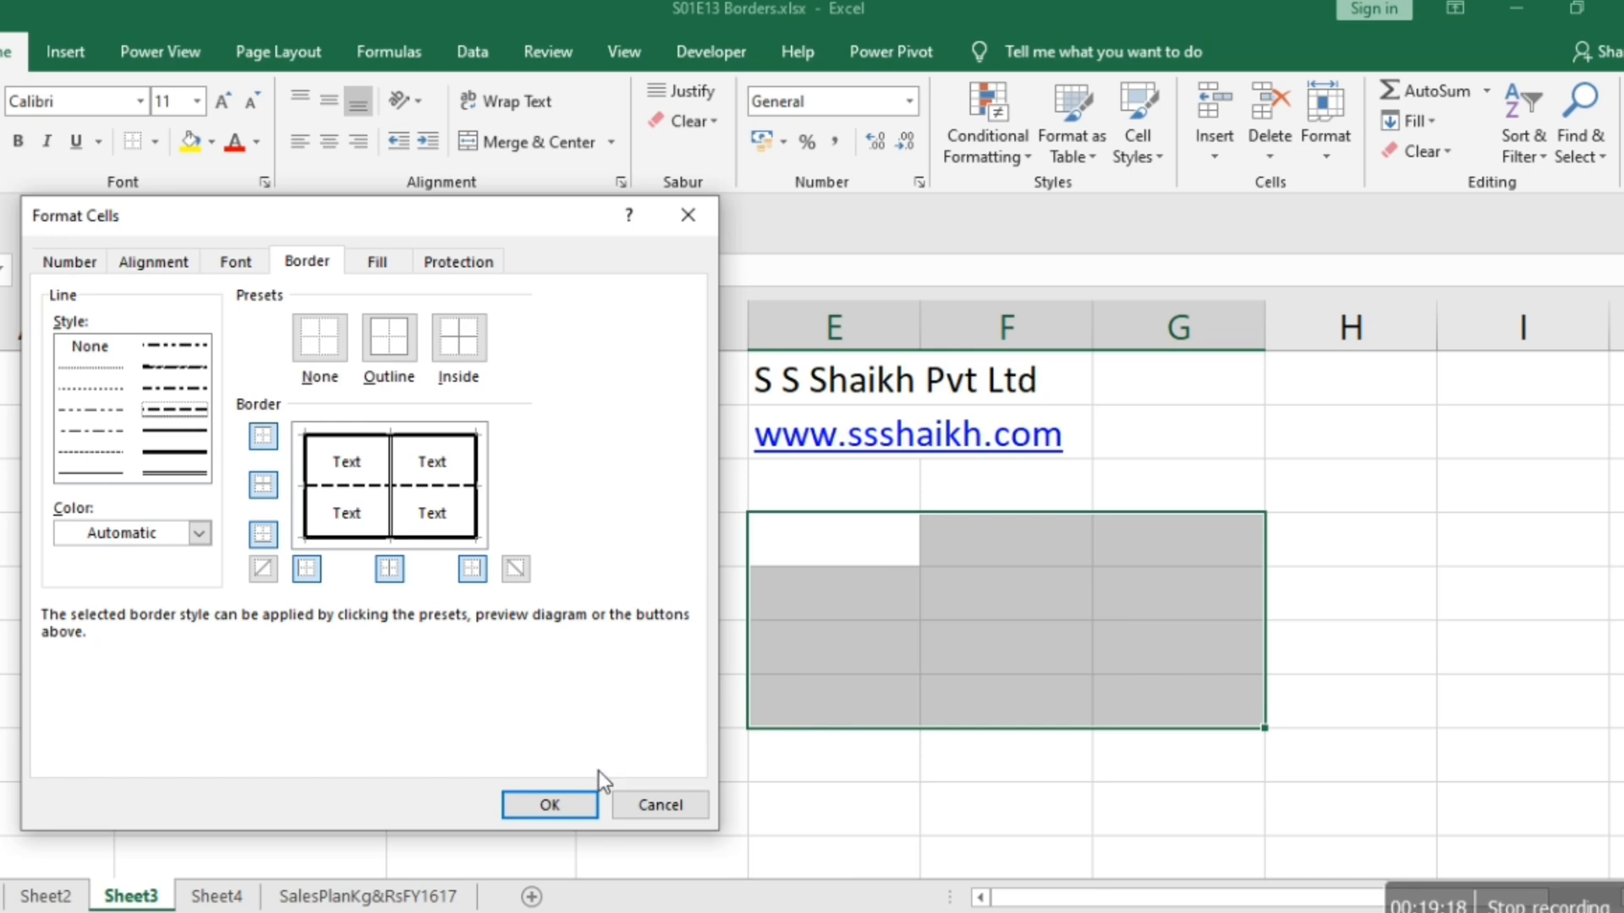
click(560, 797)
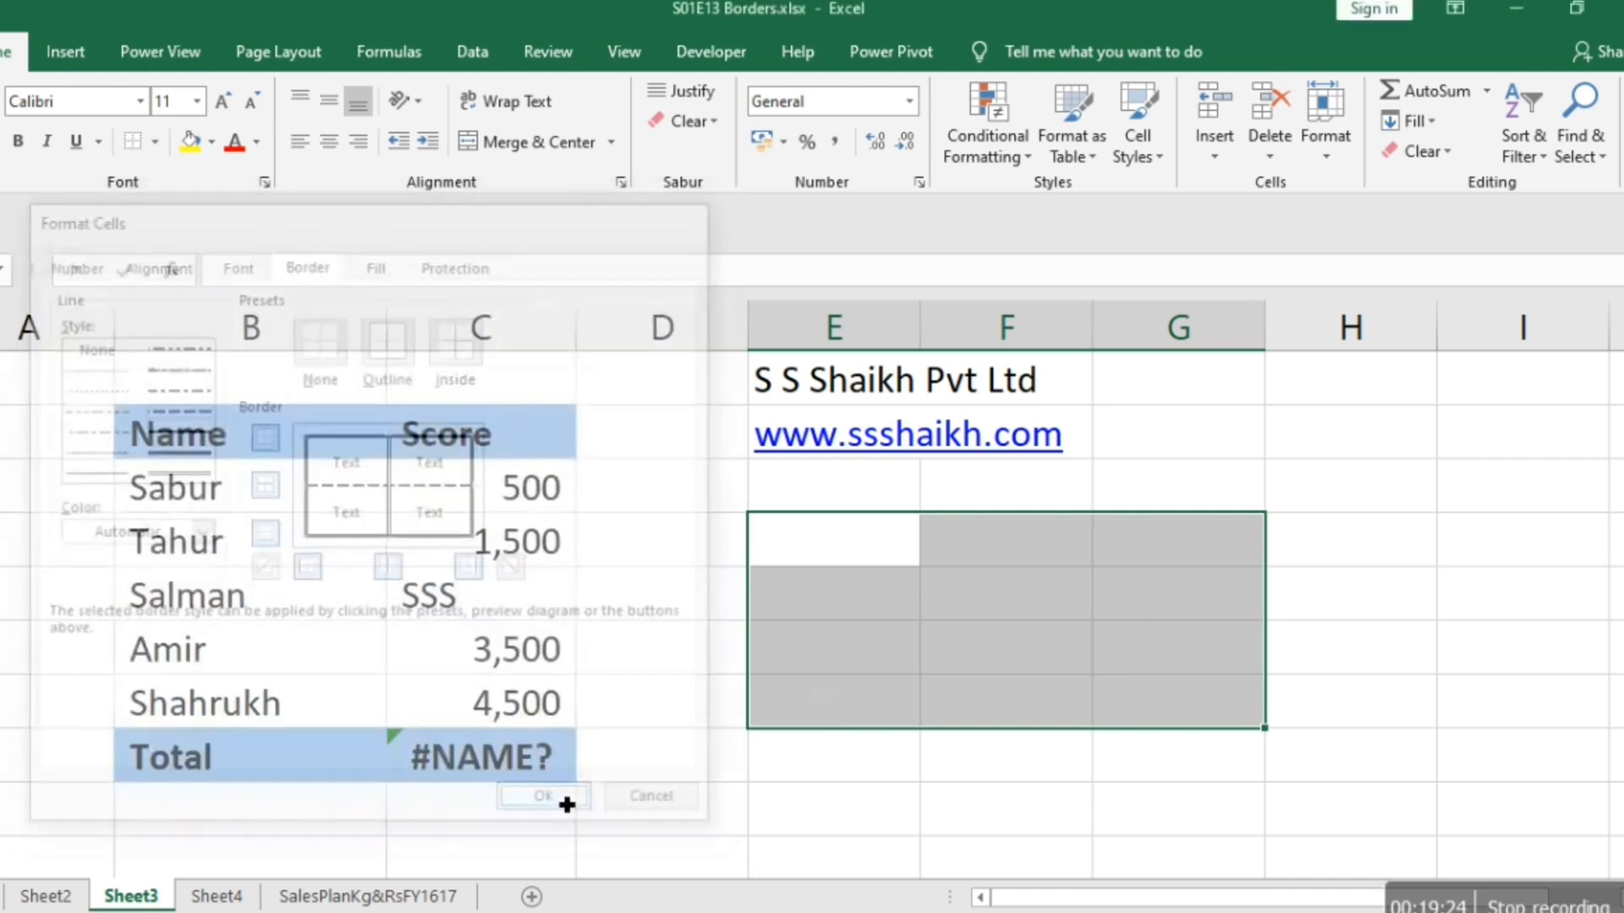
Check the borders of E4:G7 on the sheet and in the print preview.
click(1148, 829)
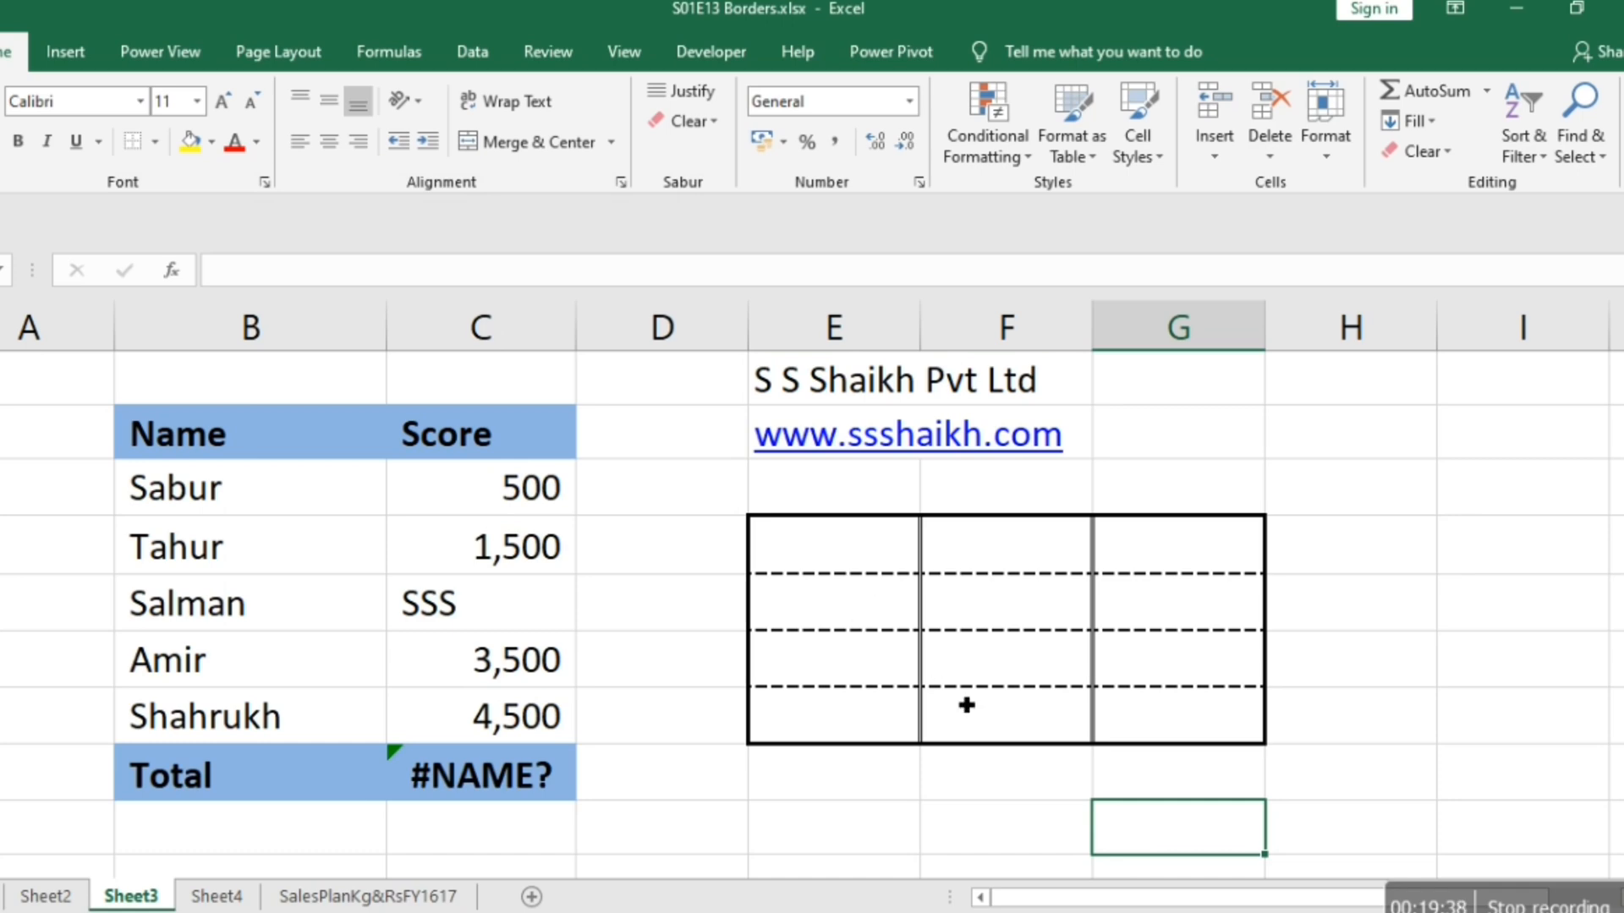
key(ctrl+p)
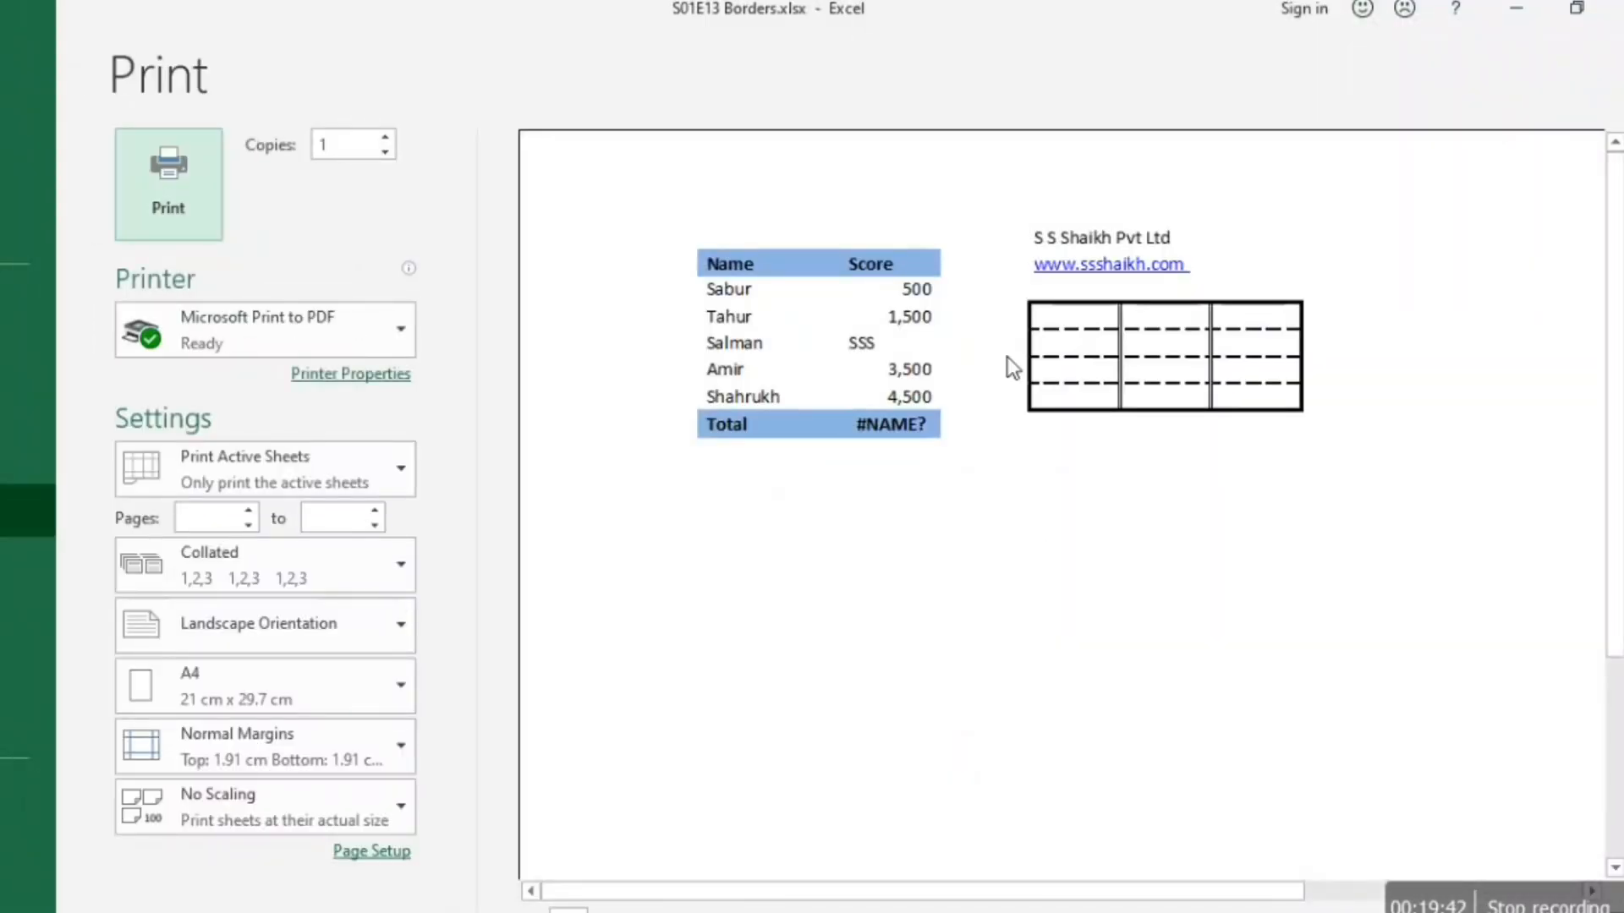
key(Escape)
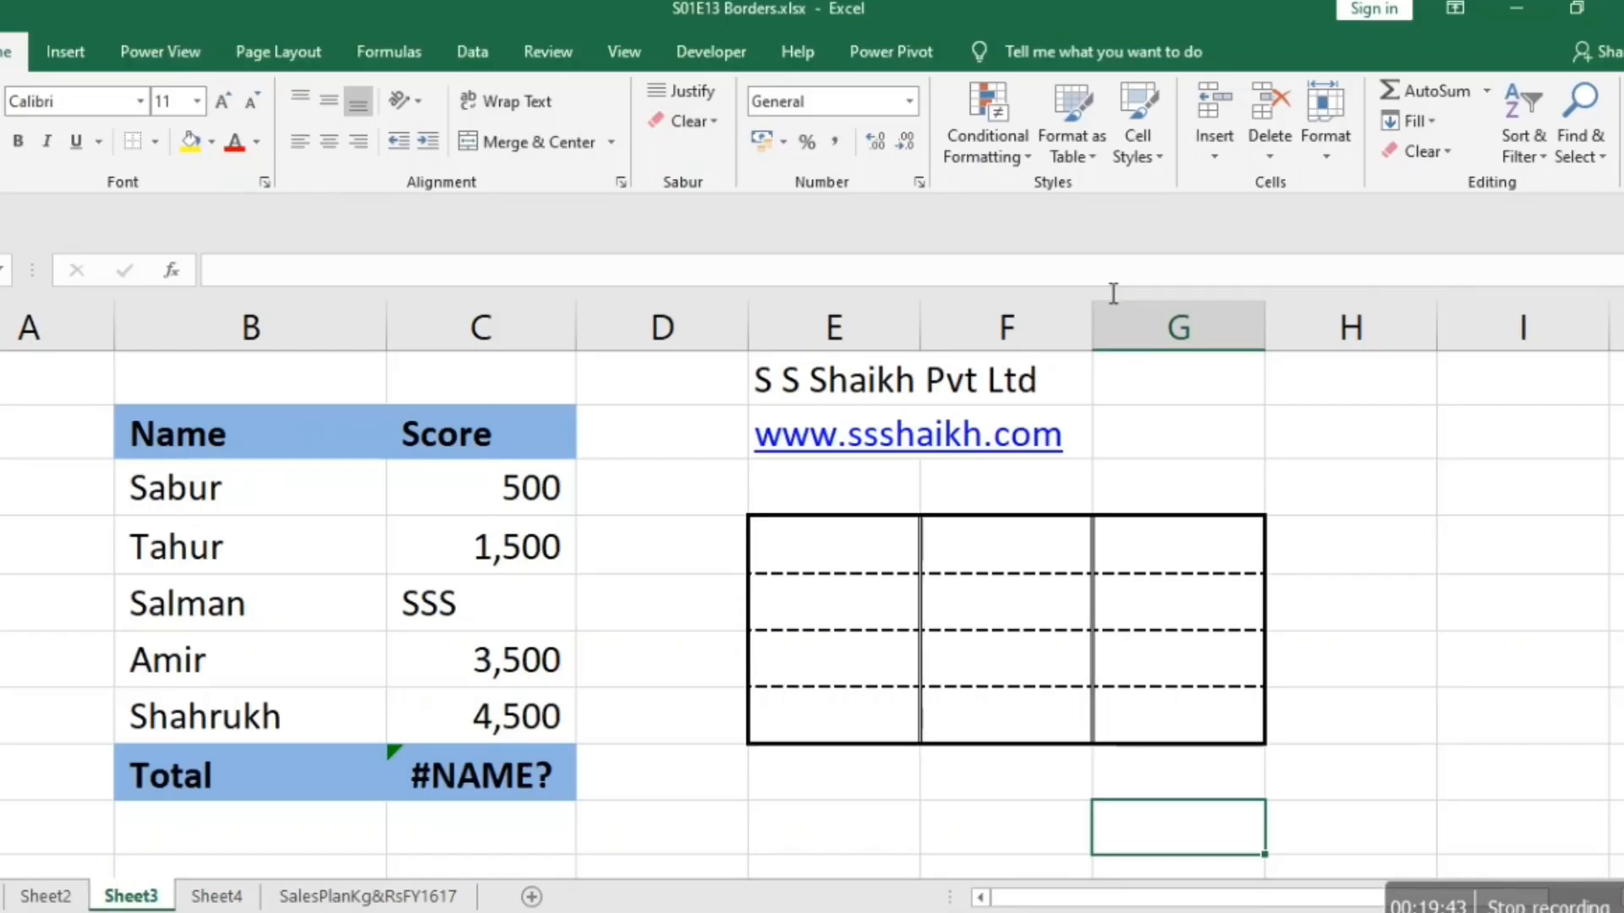
Reselect the block E4:G7 and review its outline and inside lines in the cell border settings.
click(838, 541)
key(shift+Down)
key(shift+Down)
key(shift+Down)
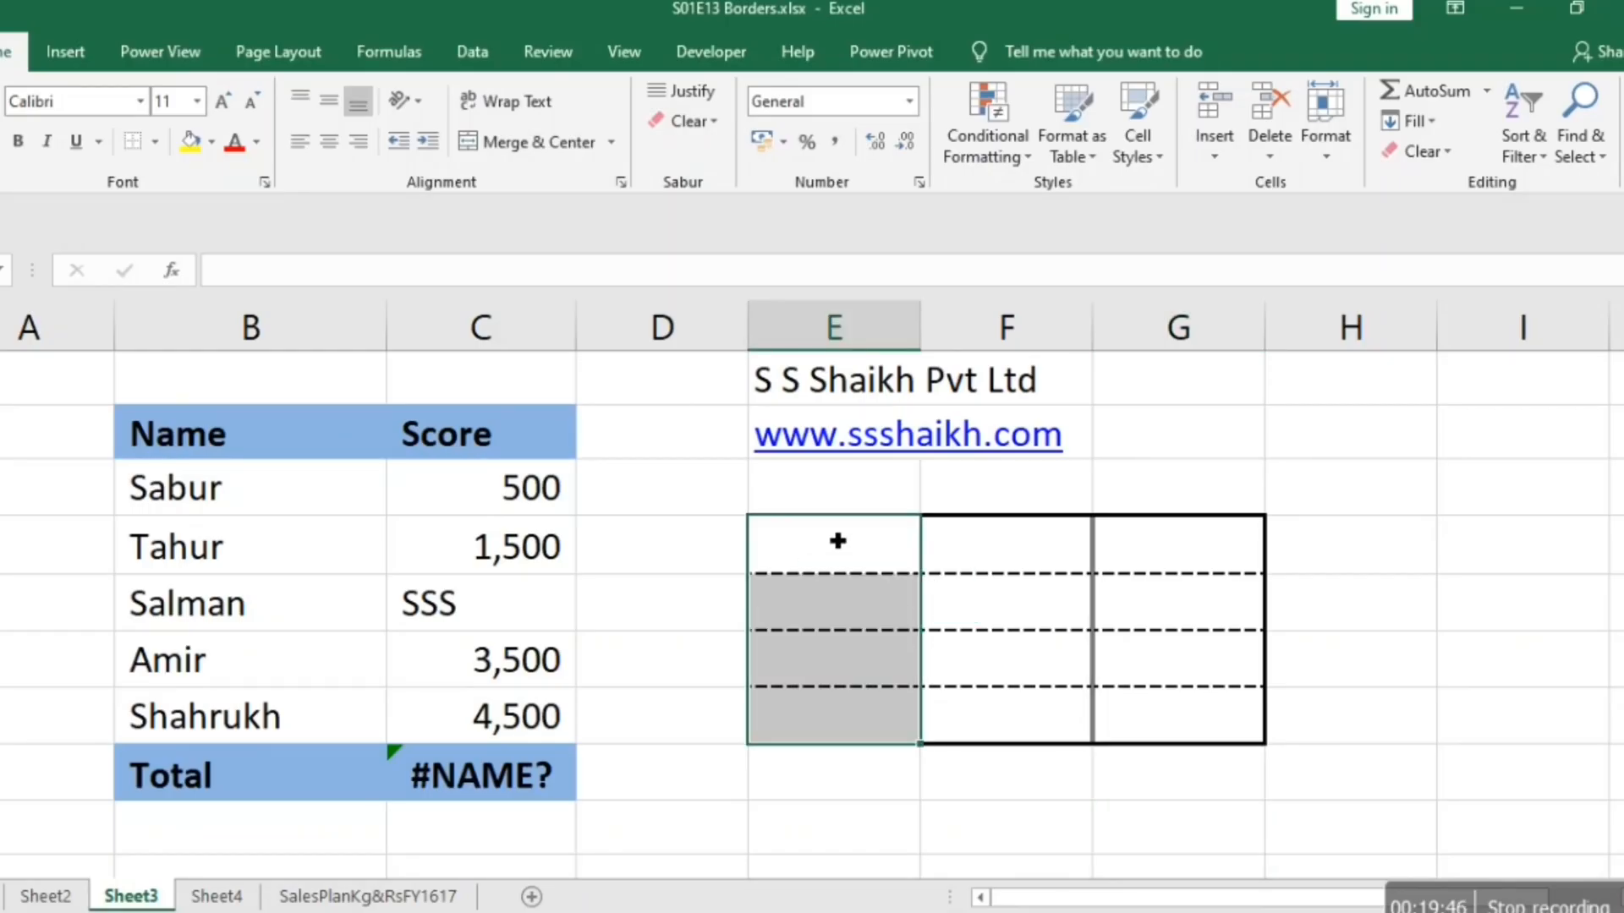
key(shift+Right)
key(shift+Right)
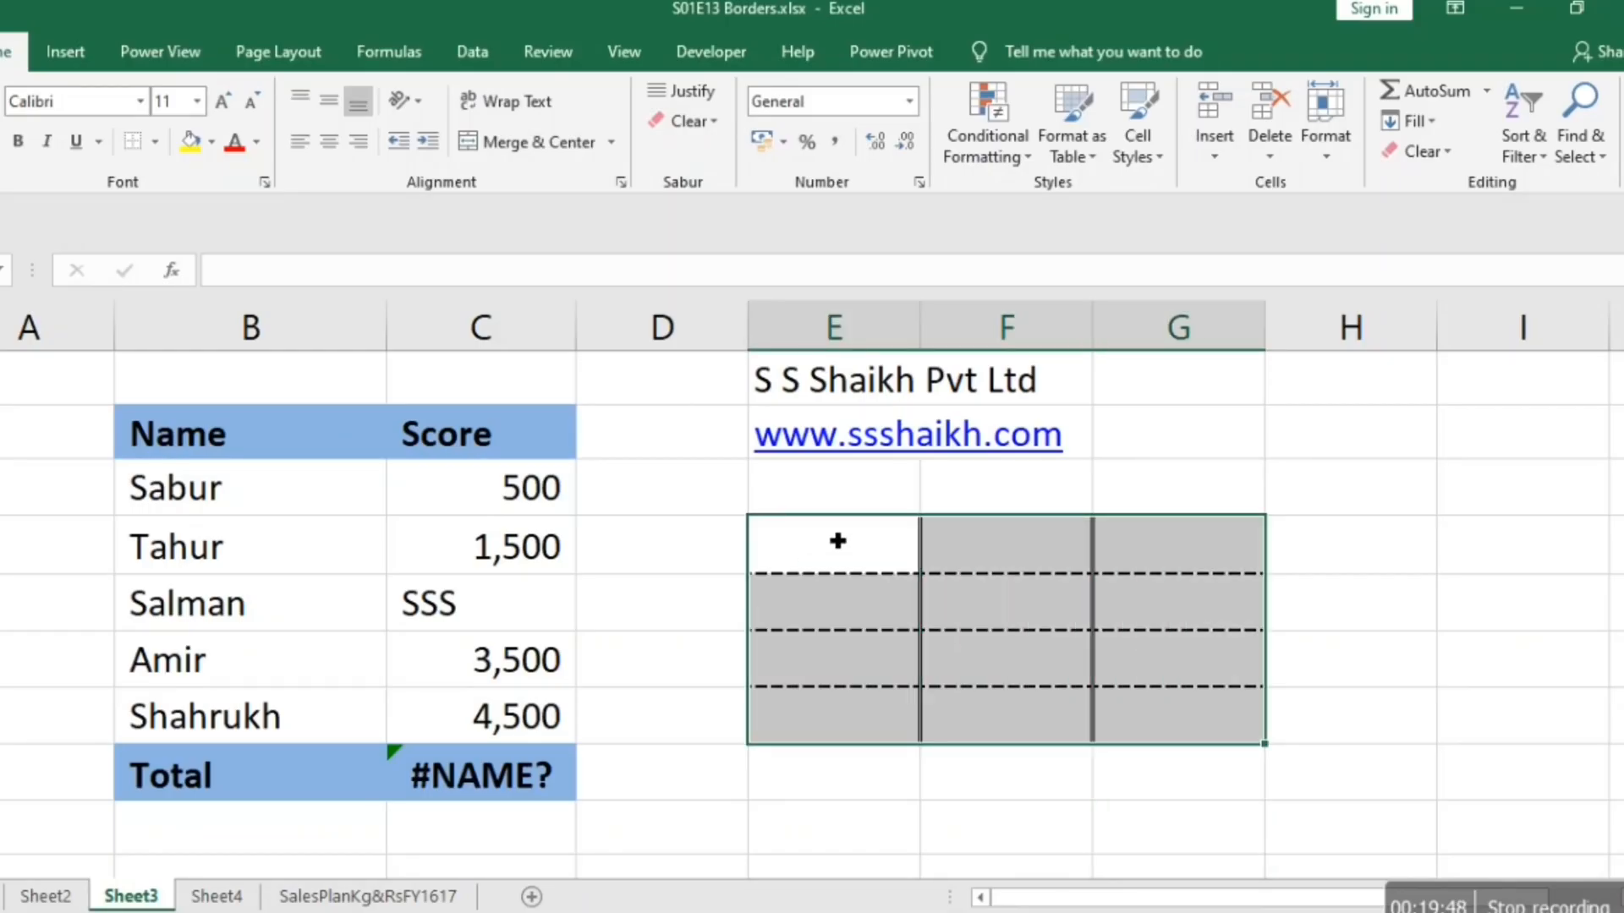
right_click(838, 541)
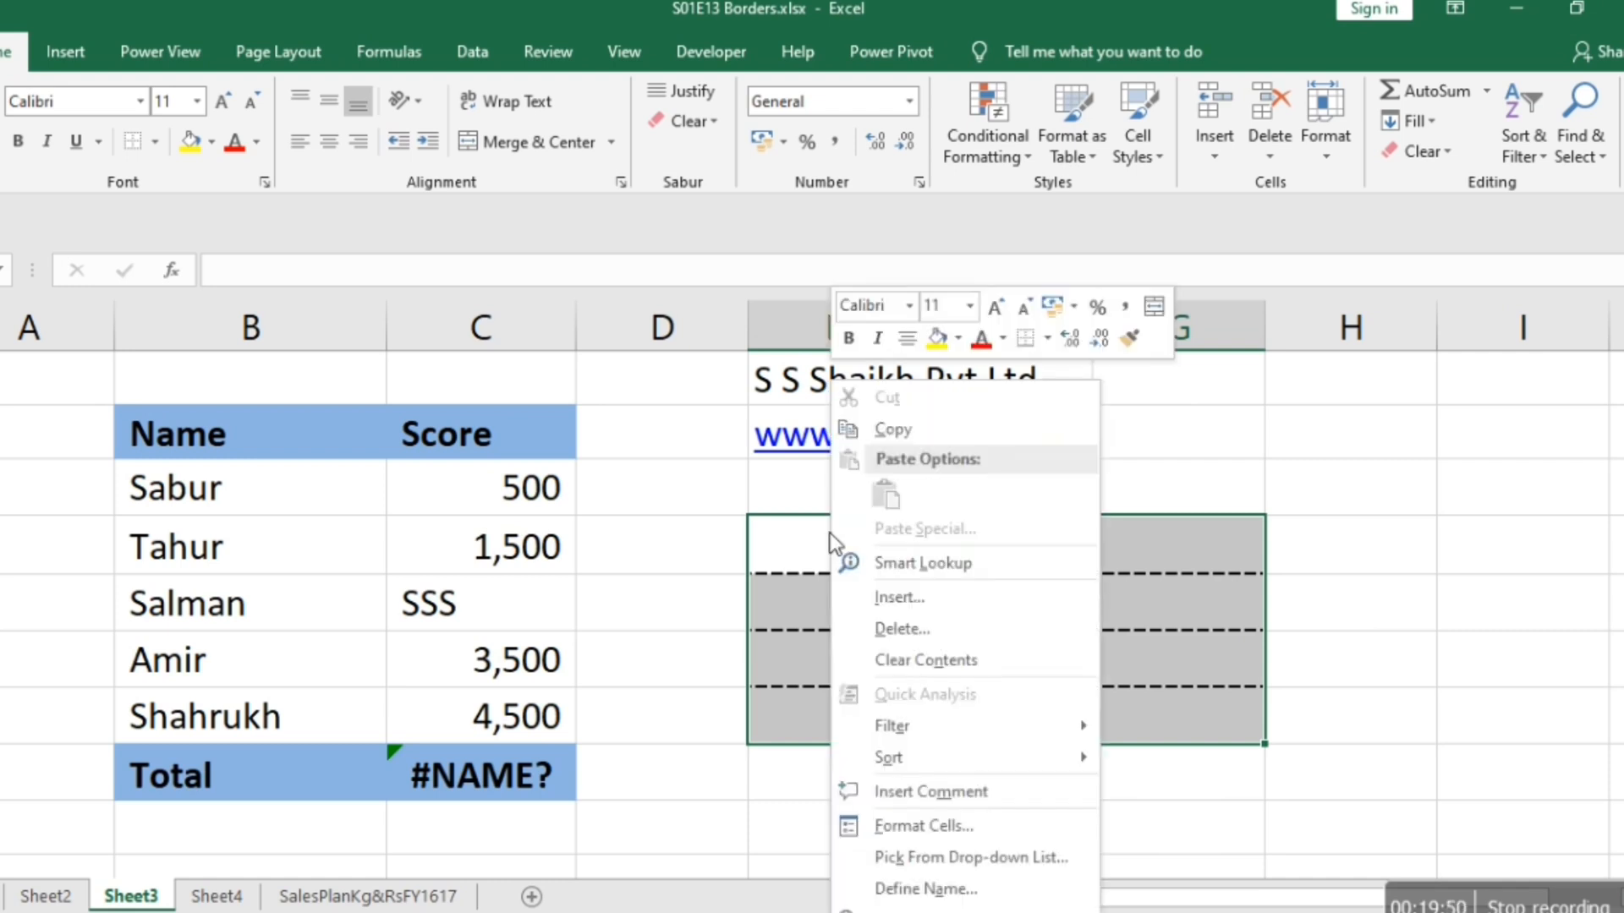
click(901, 832)
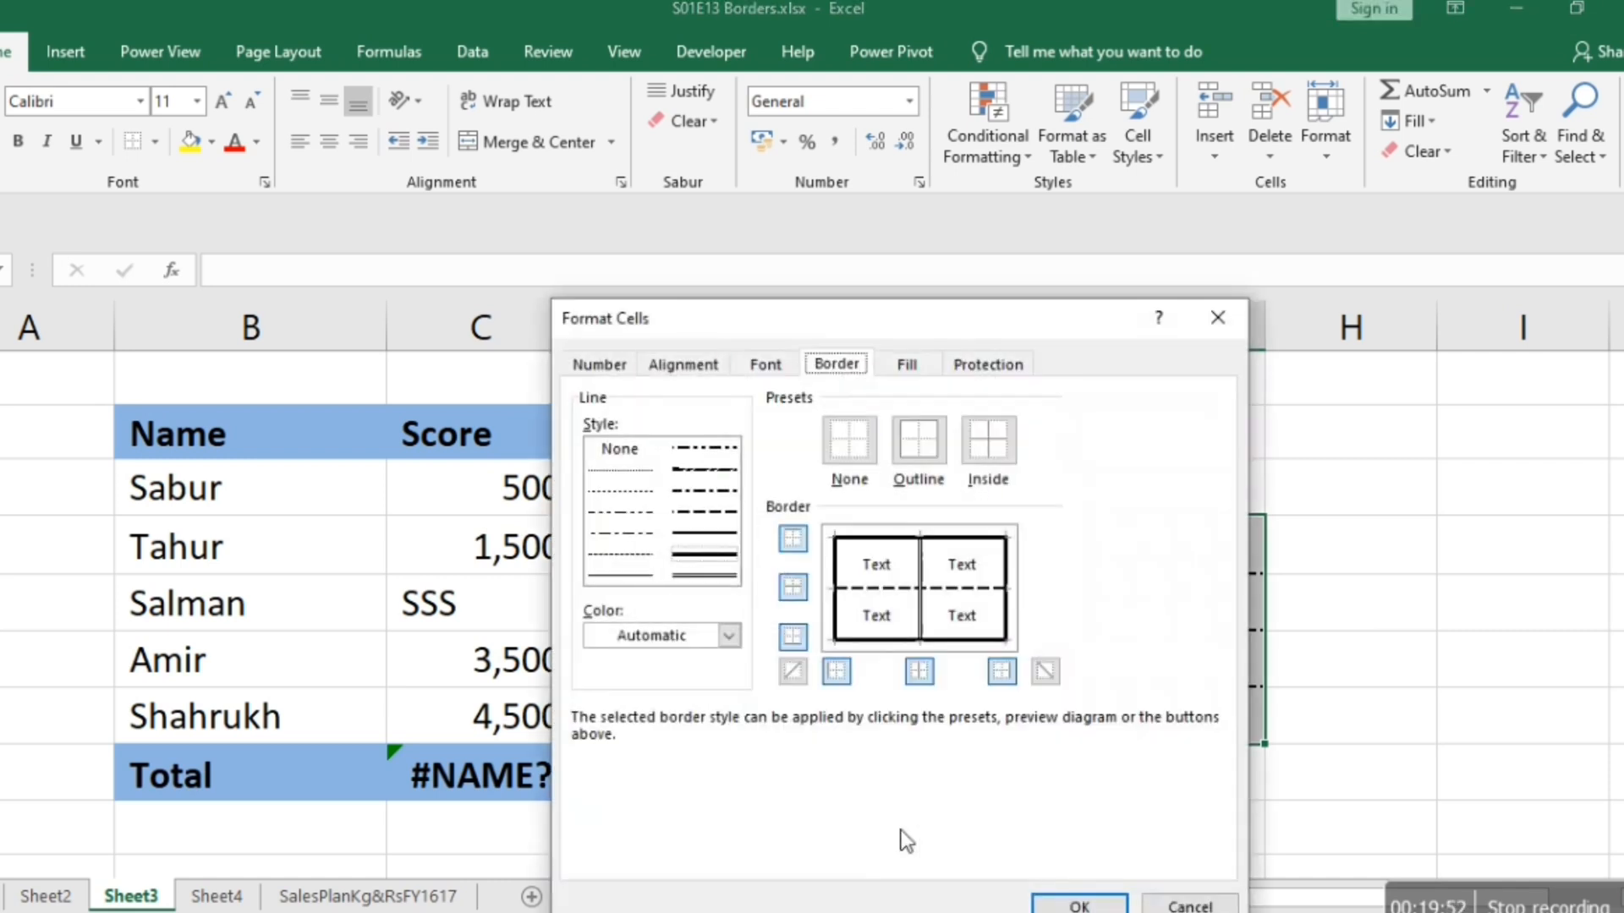
drag(377, 177, 94, 227)
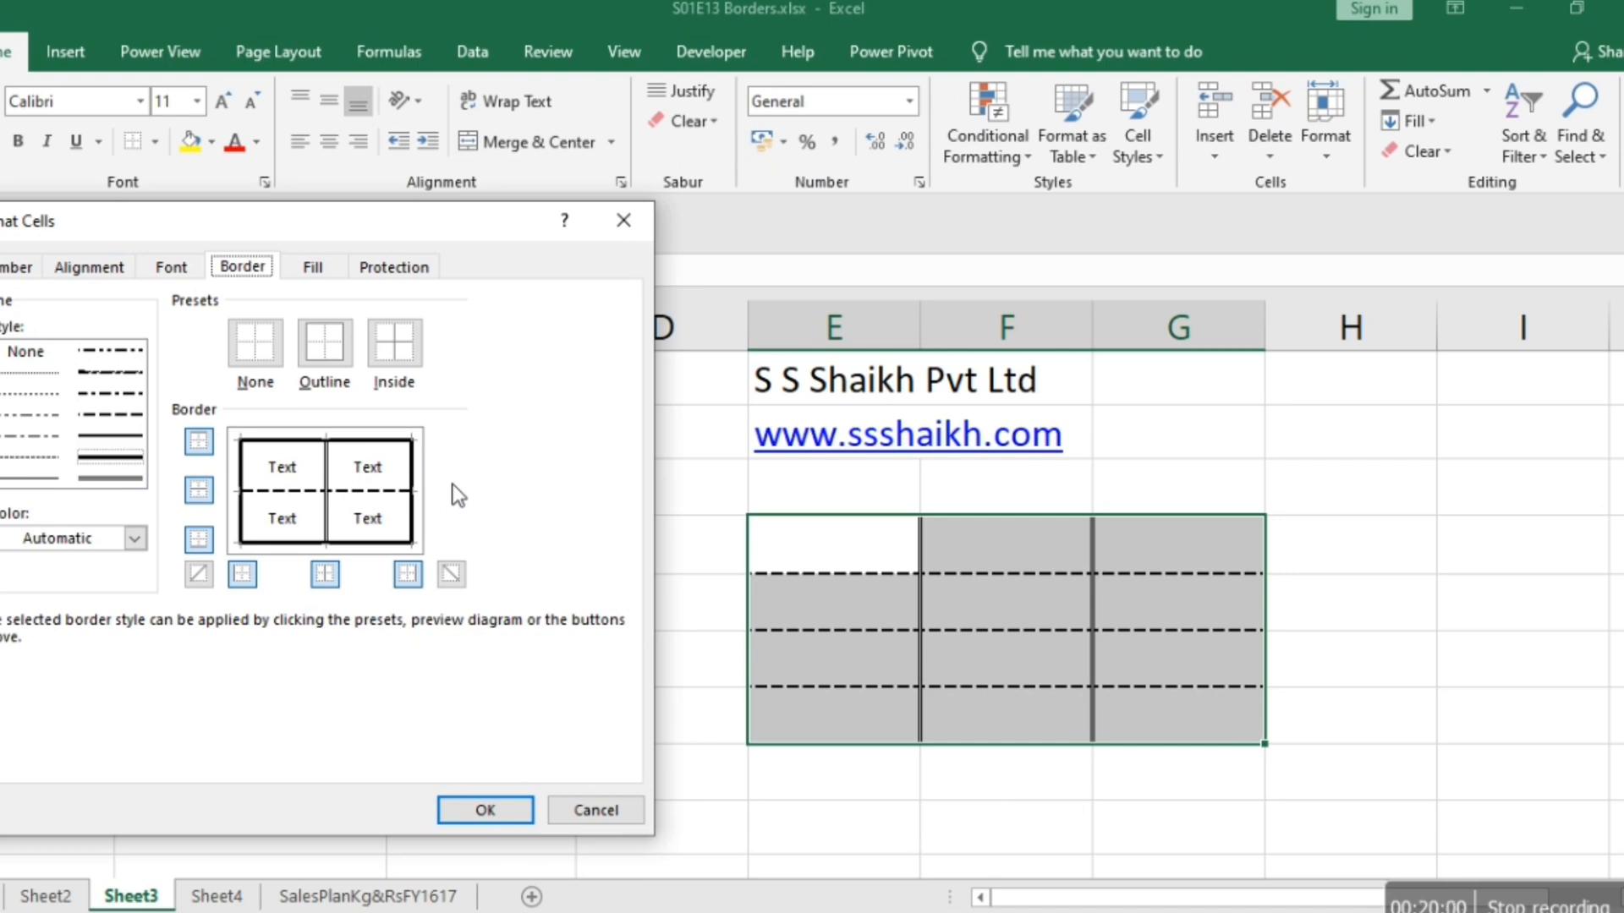
key(Return)
Select only cells E4:E5 and review their lines in the cell border settings.
key(Left)
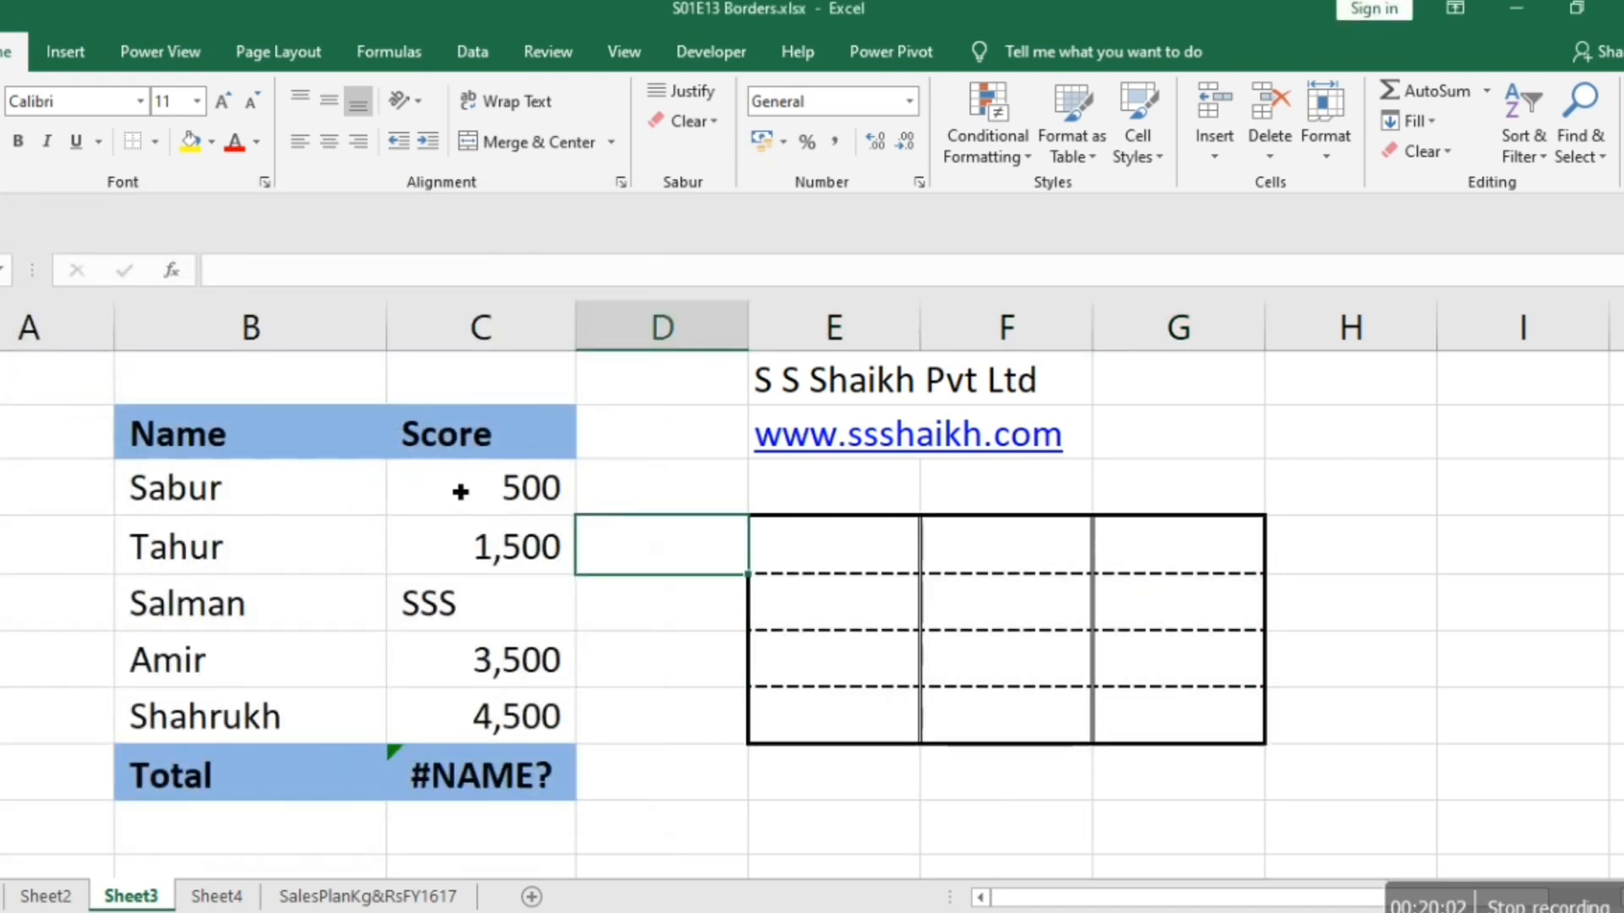
key(Right)
key(Right)
key(Left)
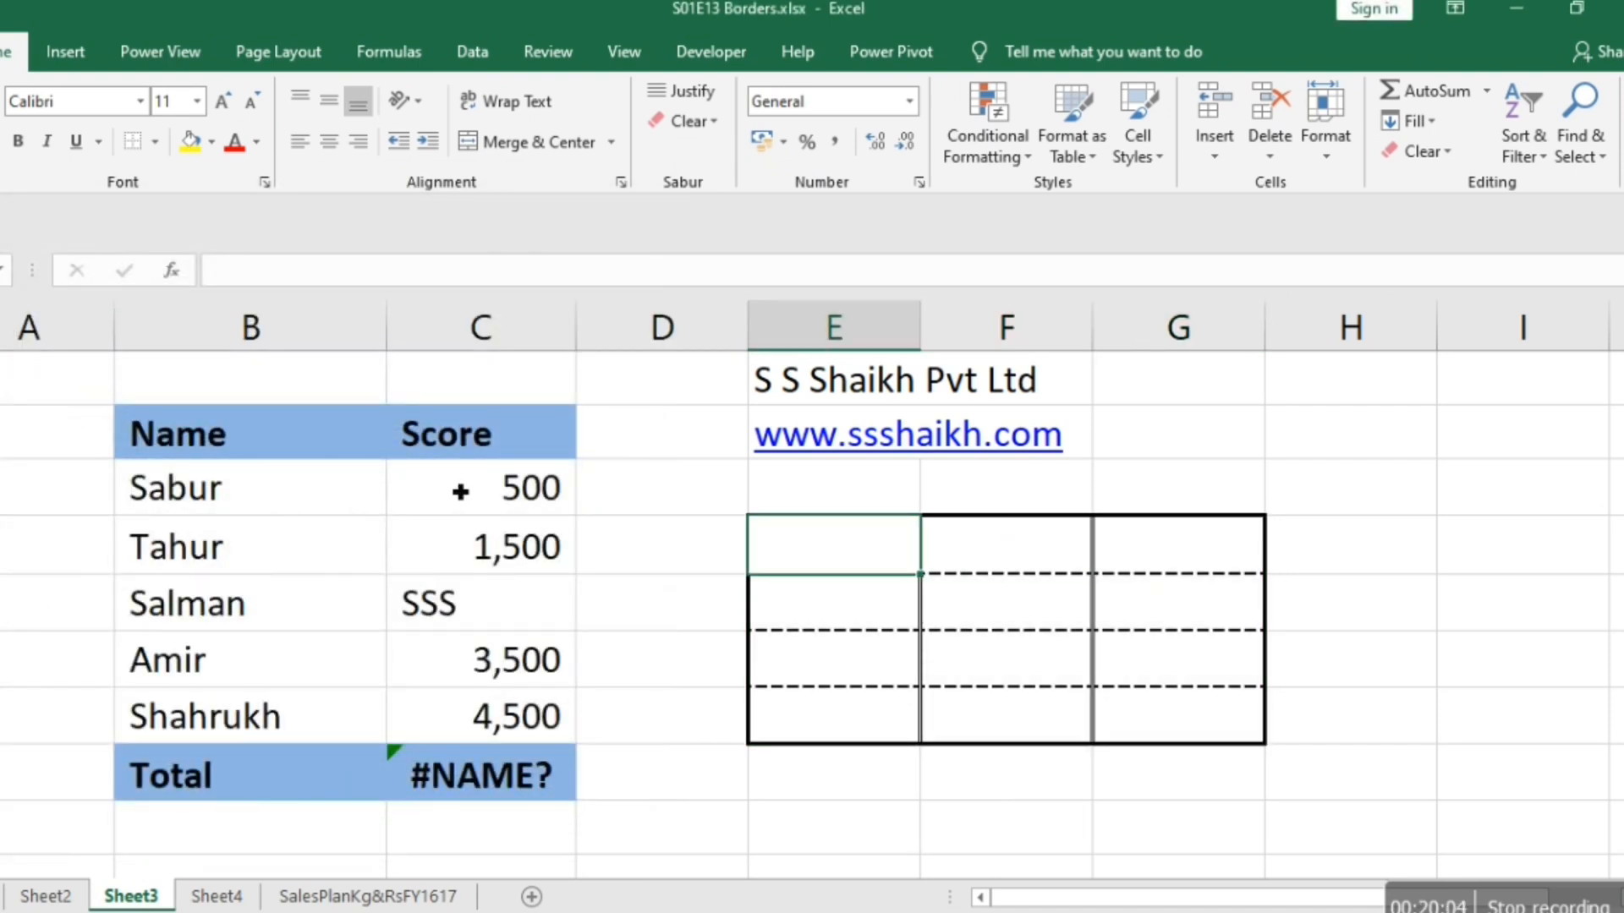
key(shift+Down)
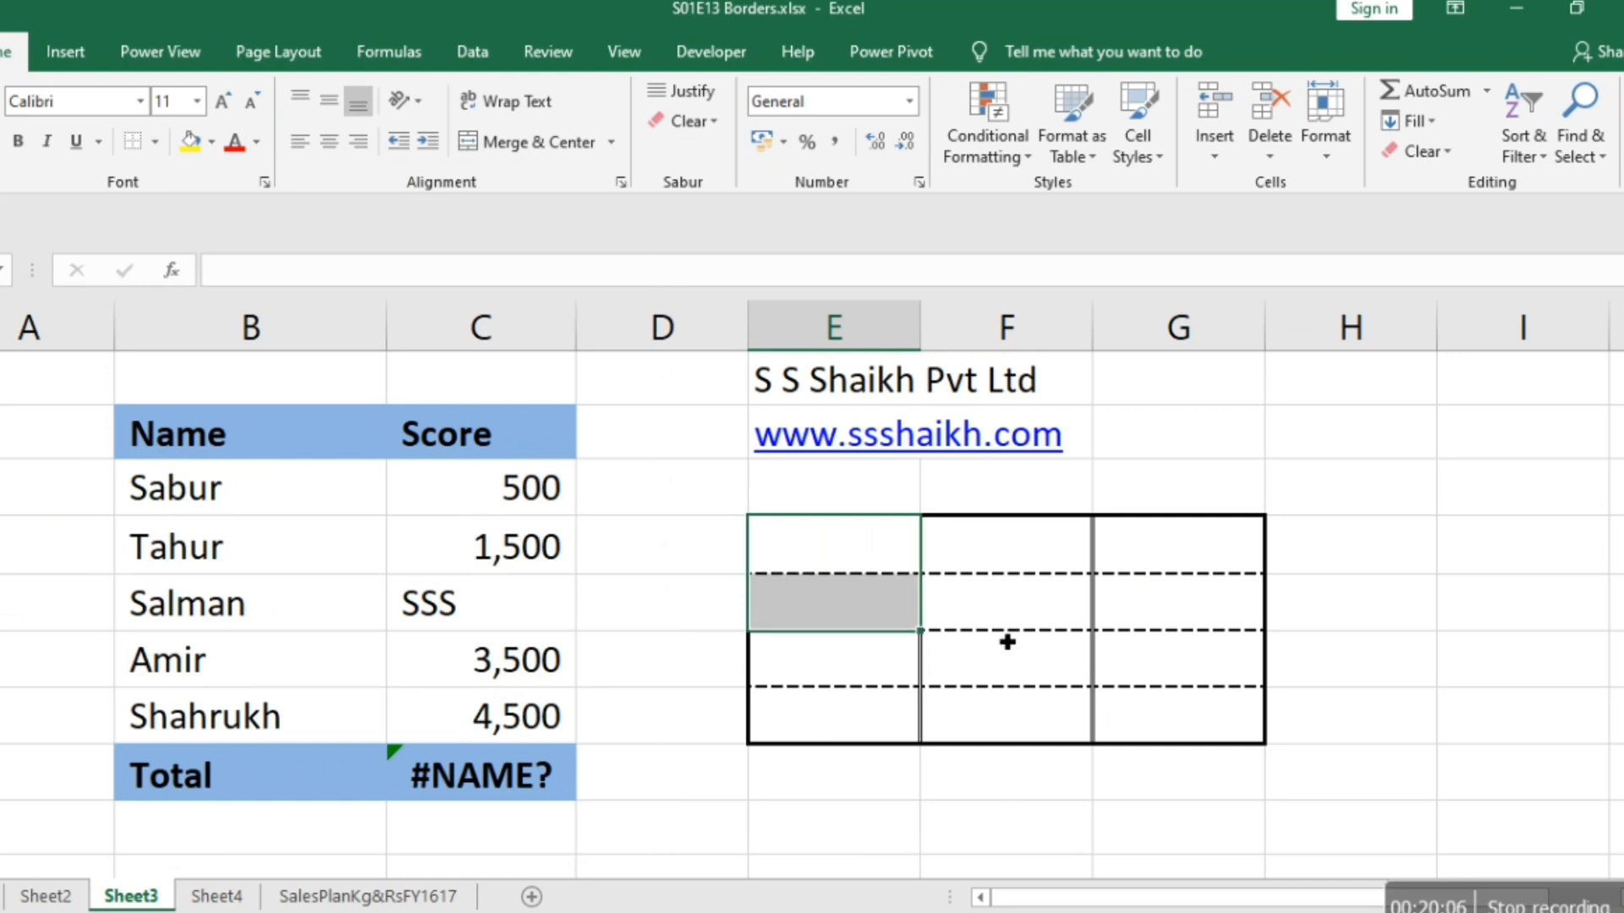
right_click(883, 580)
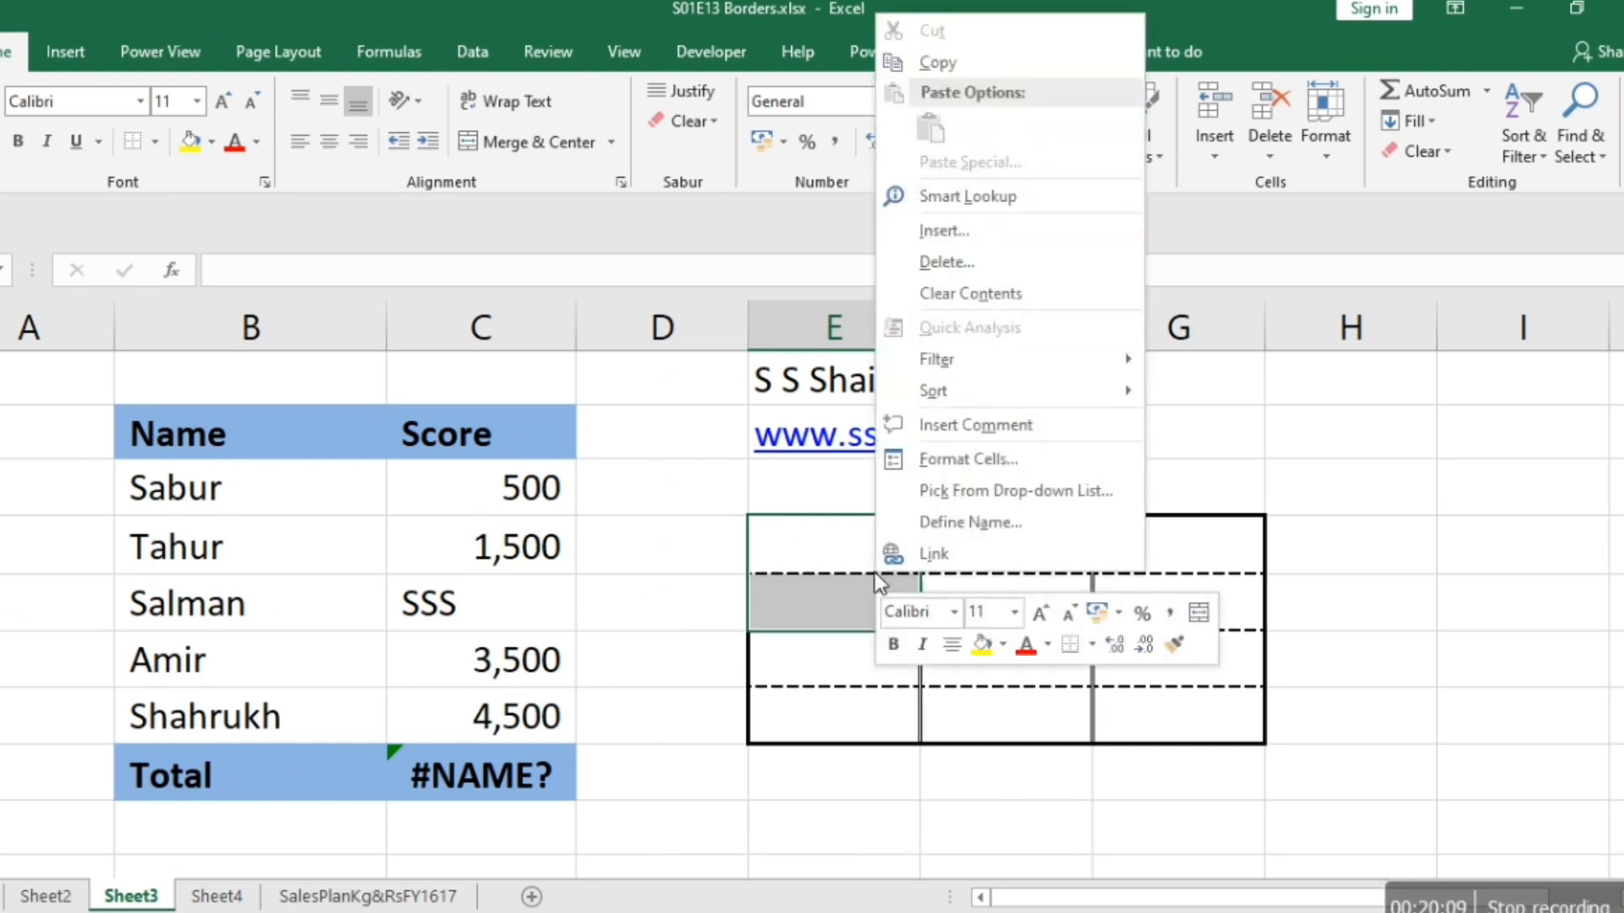
click(951, 464)
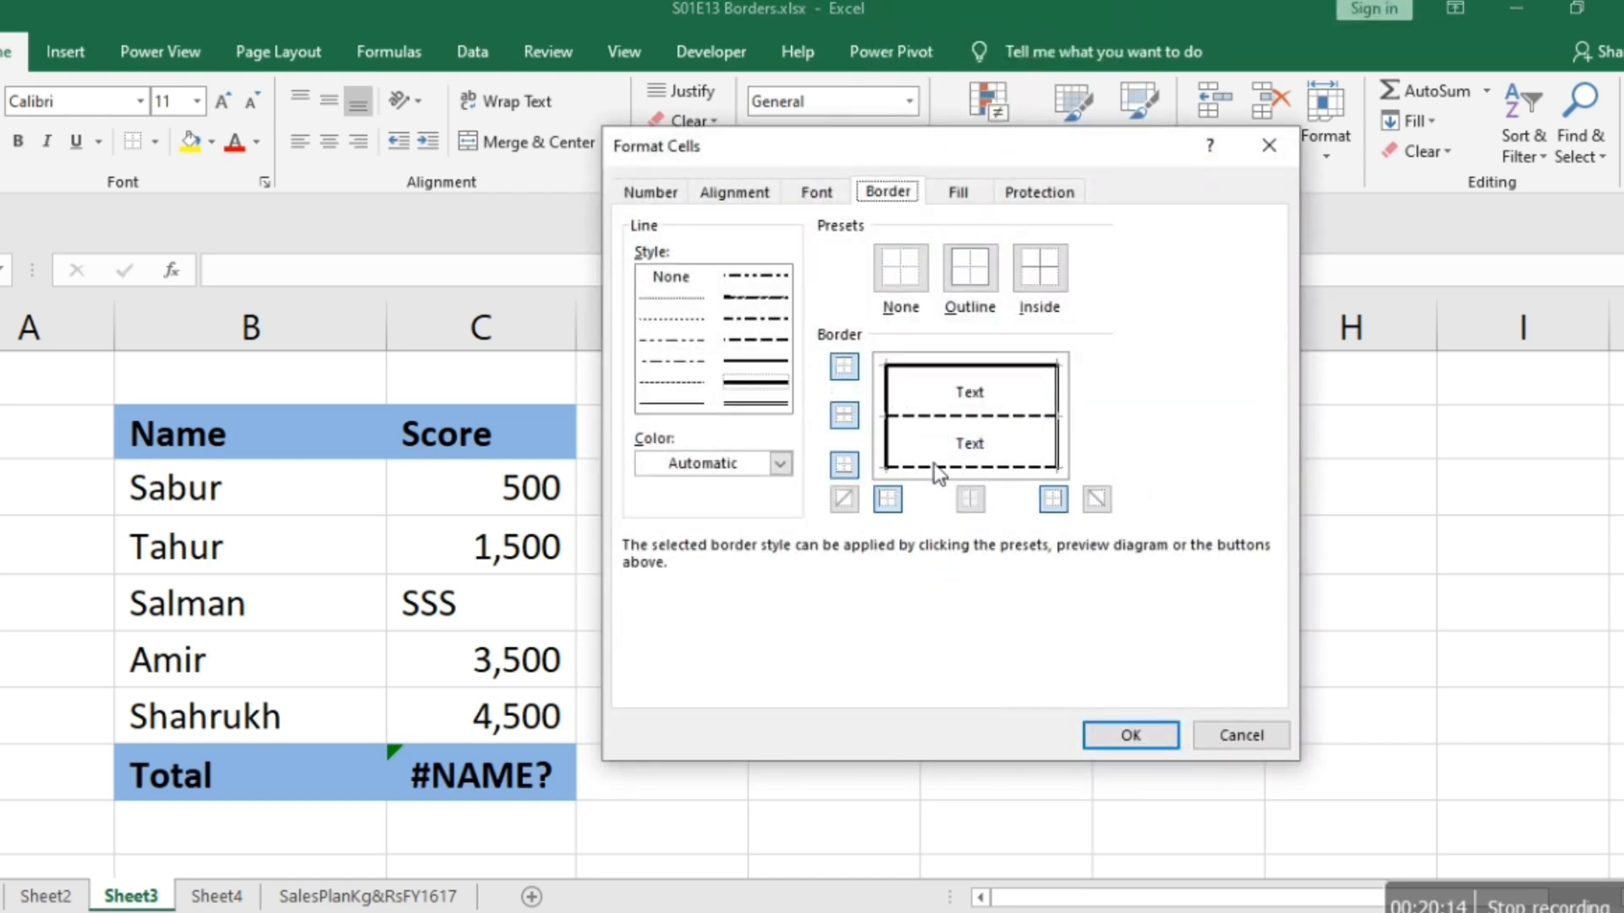
key(Return)
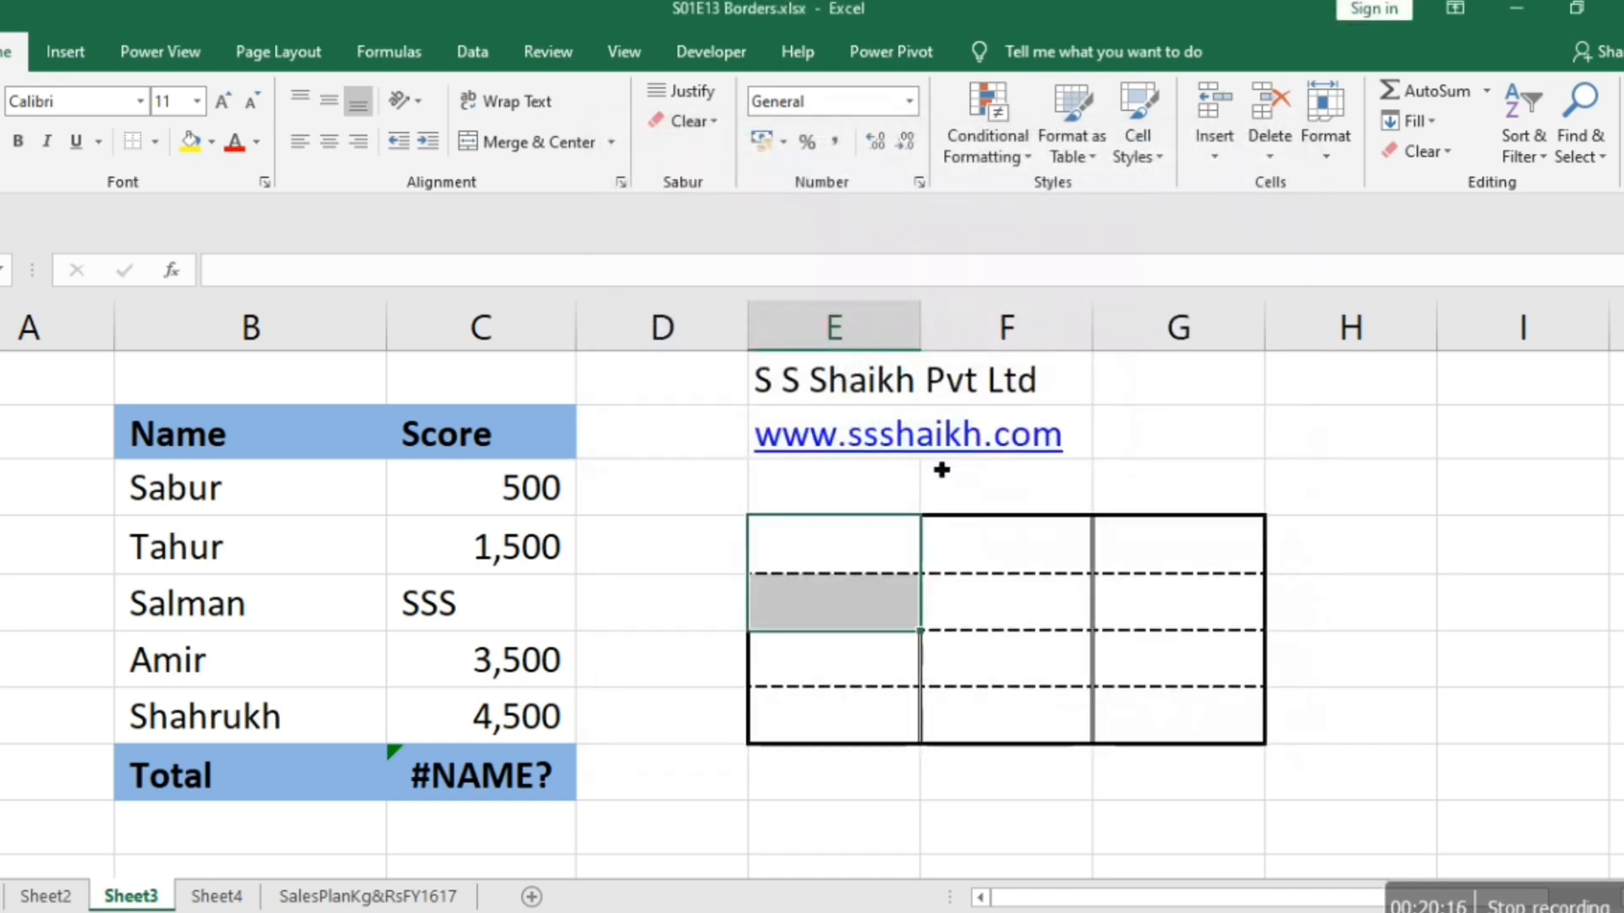
Select the block's top row E4:G4, and move to the empty cells in column H to view its borders.
click(893, 555)
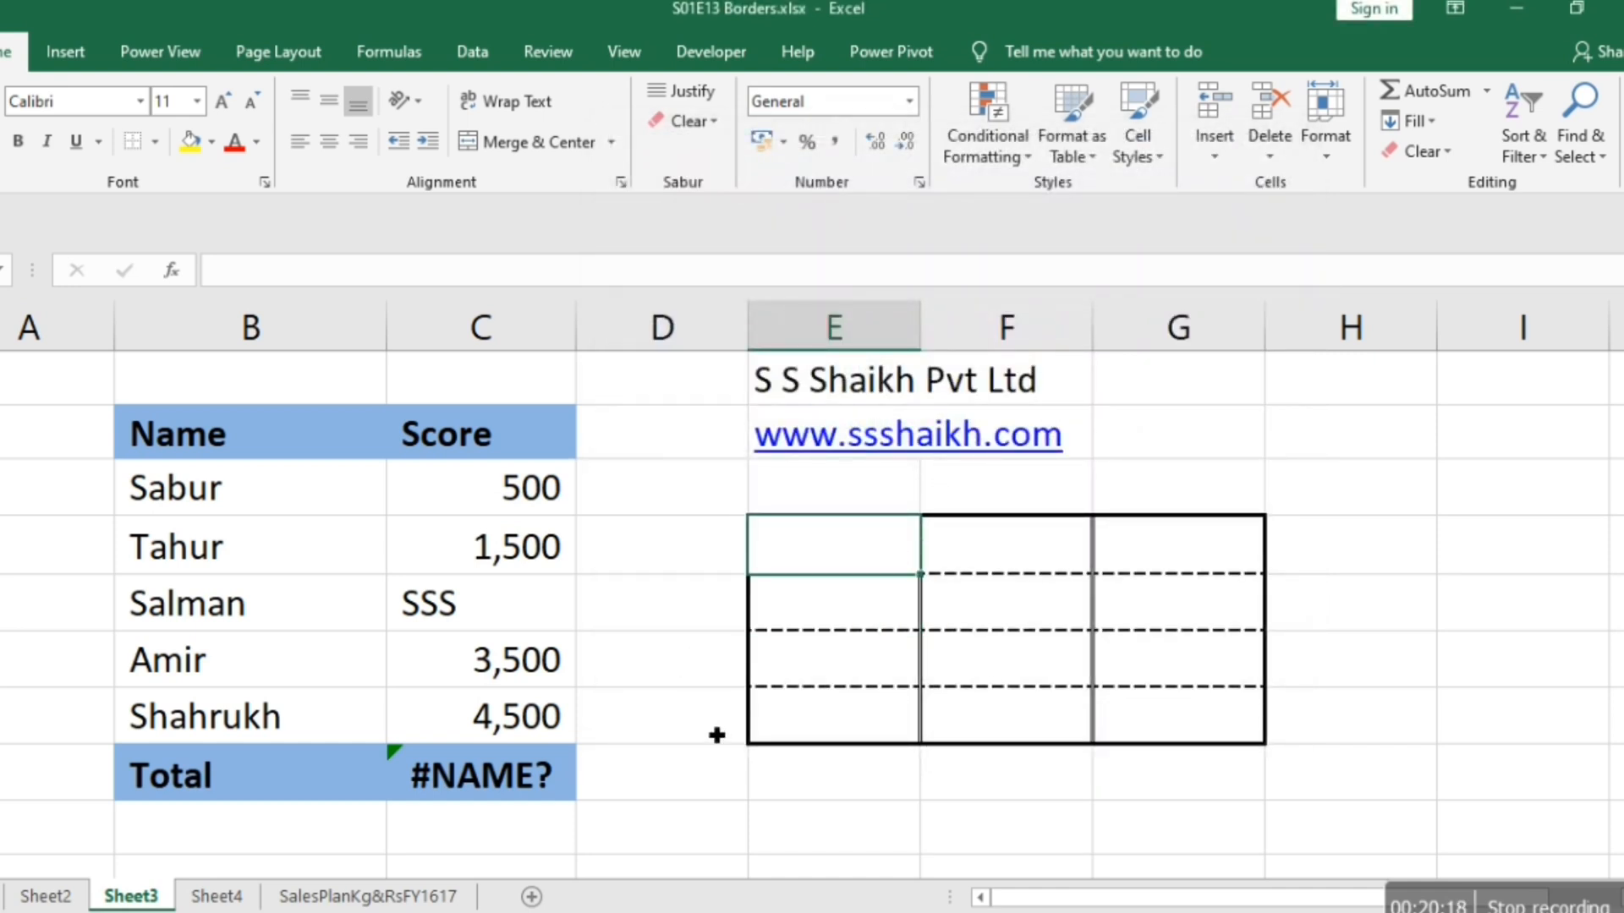
key(Down)
key(Up)
key(shift+Right)
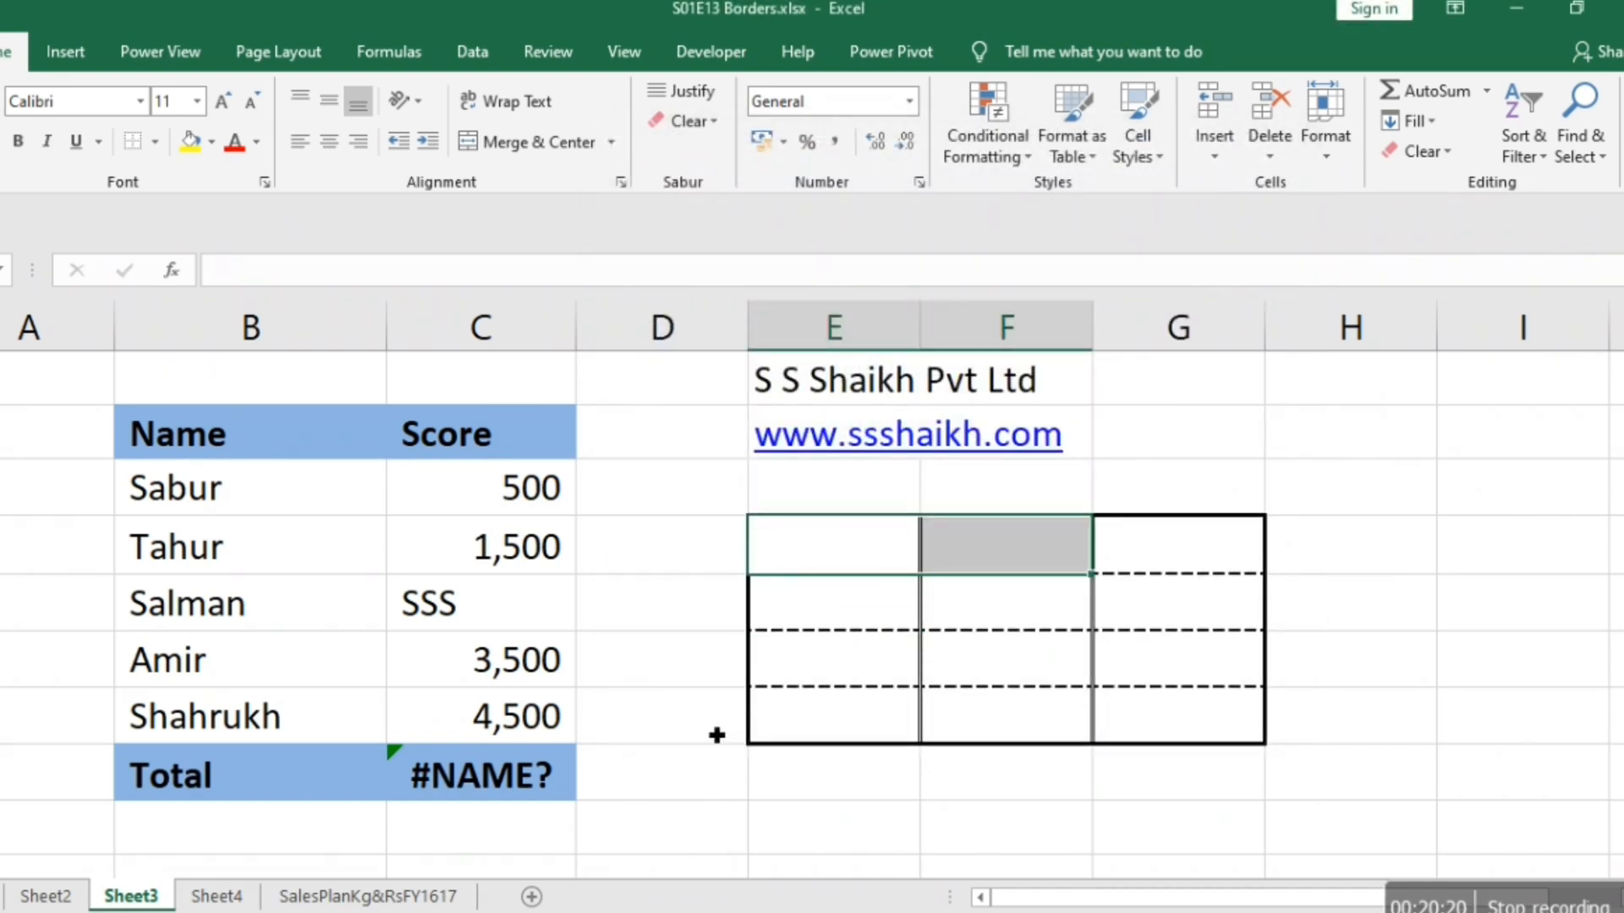
key(shift+Right)
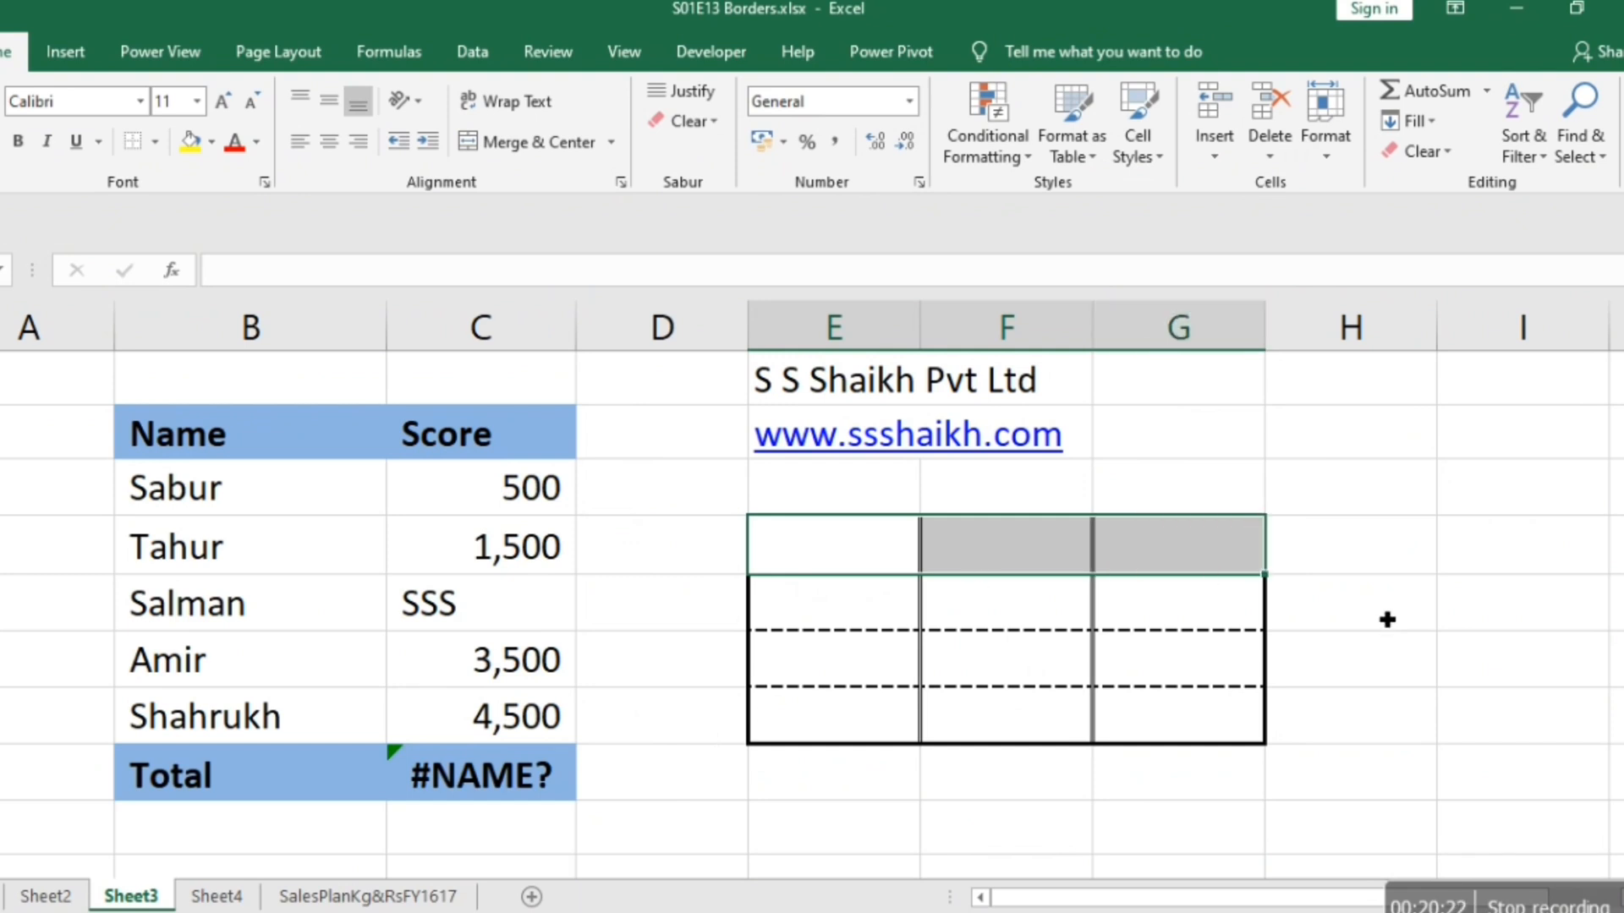
click(1308, 627)
key(Down)
key(Down)
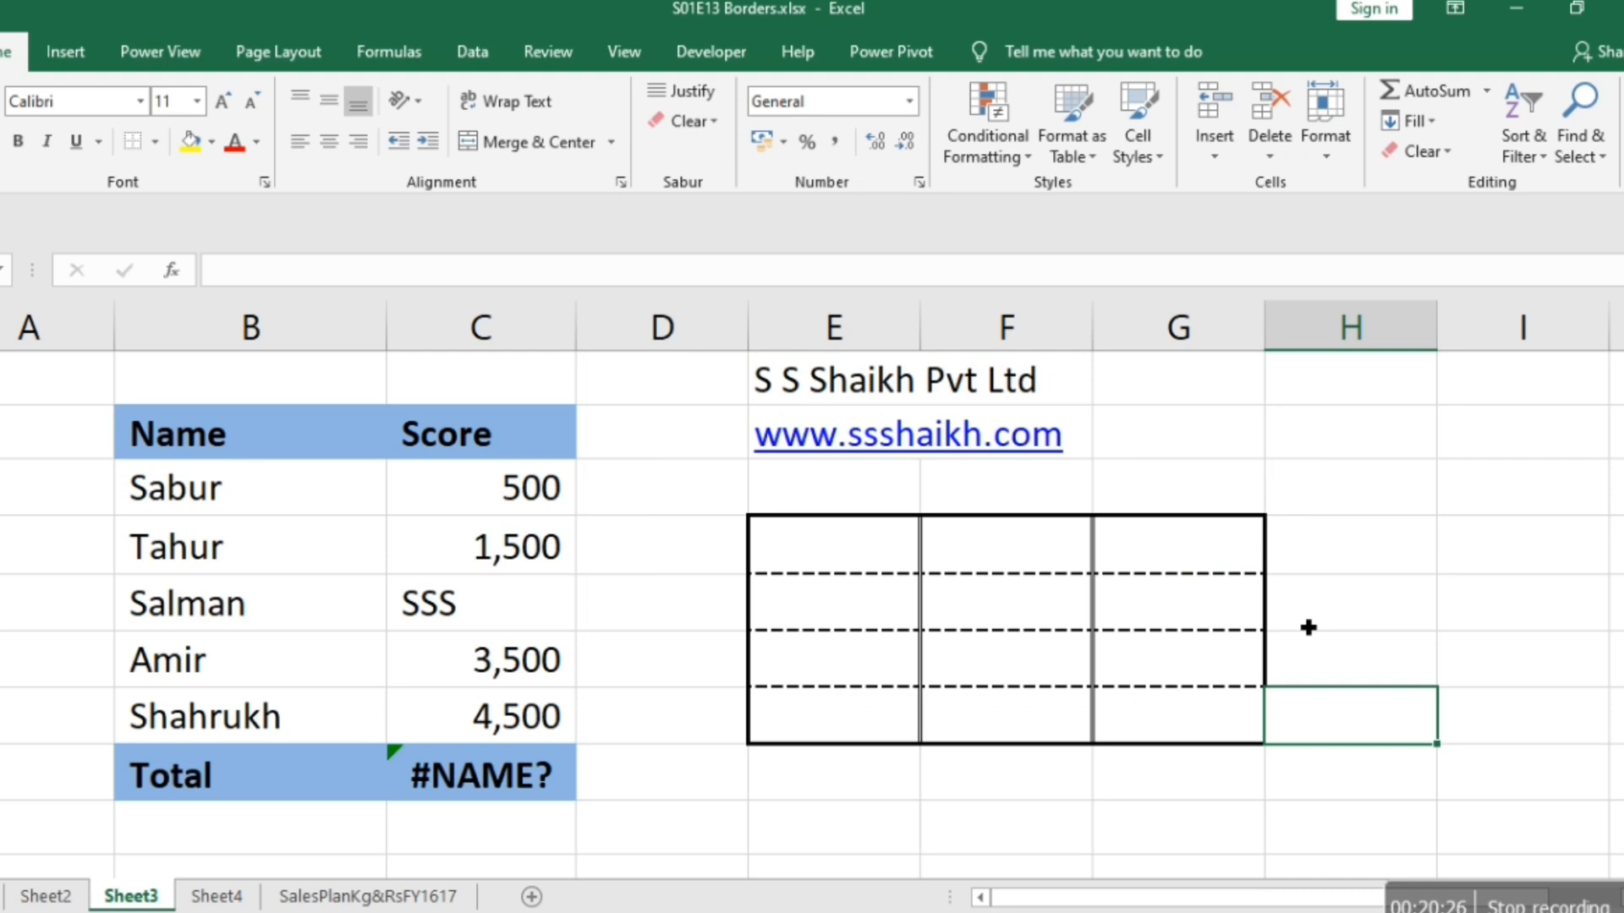
Change the bottom border of the block's top row E4:G4 to a thick solid line.
key(Up)
key(Up)
key(Up)
key(Left)
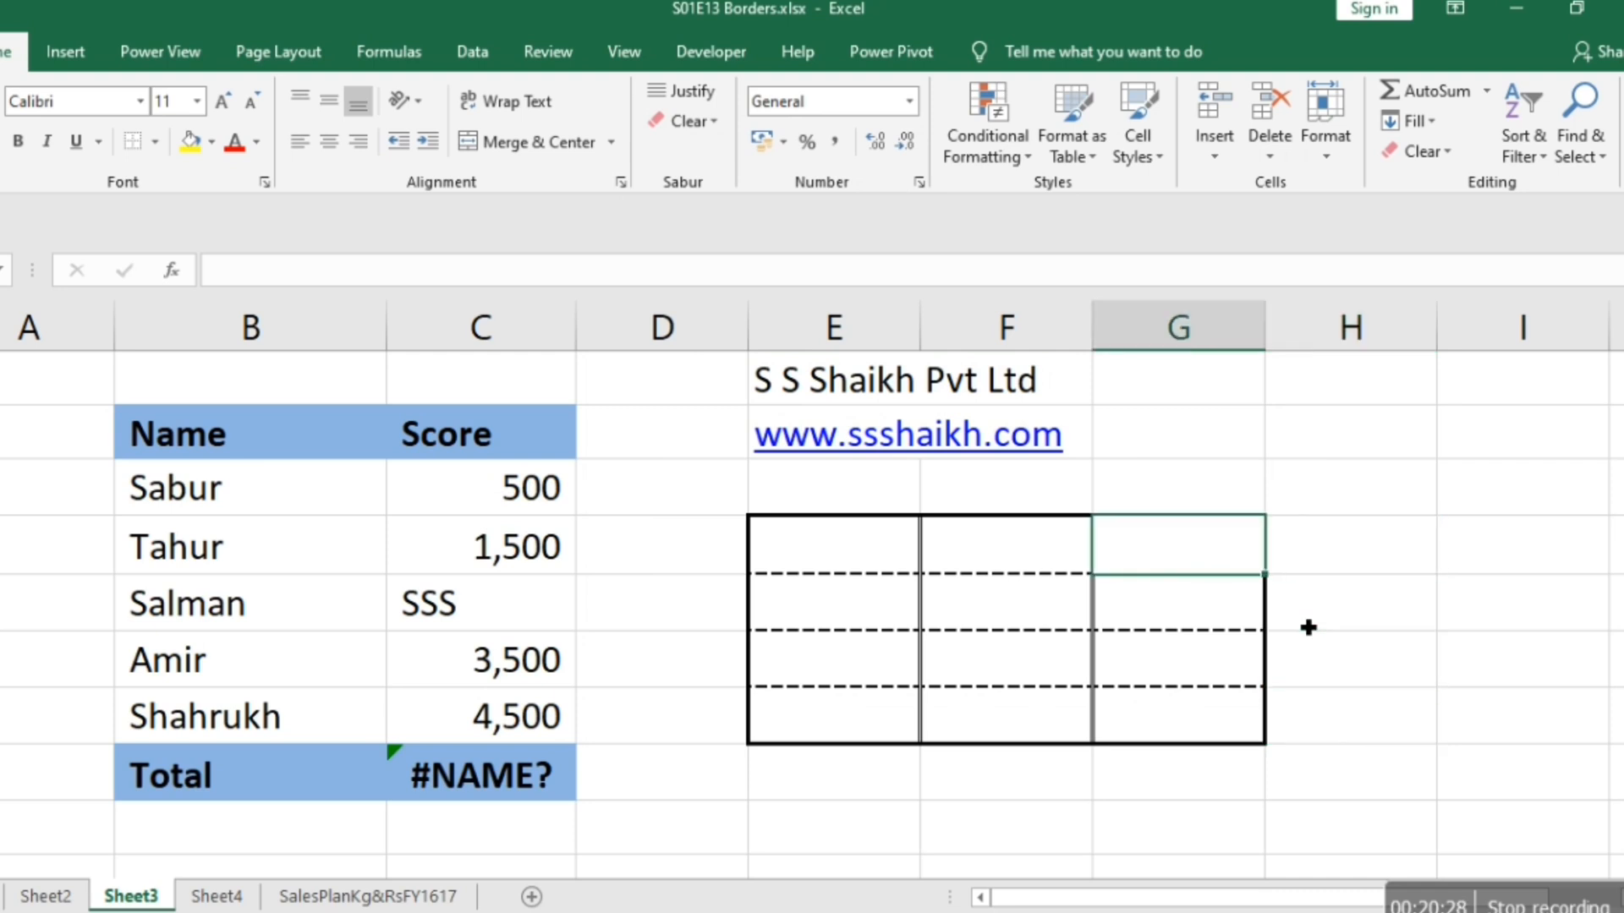
key(shift+Left)
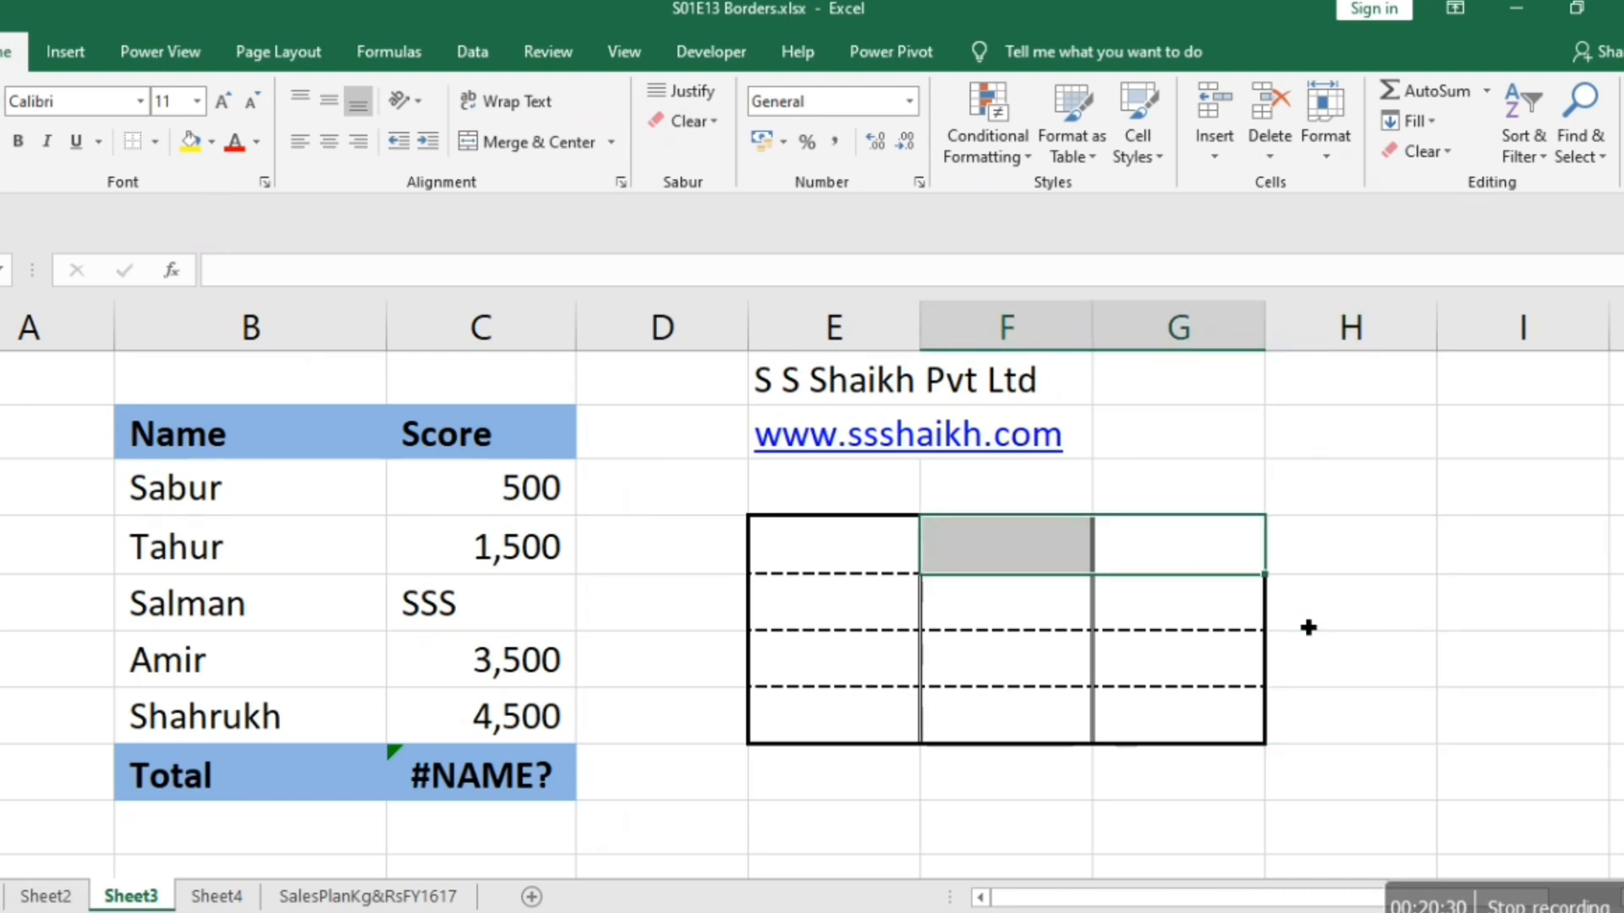
key(shift+Left)
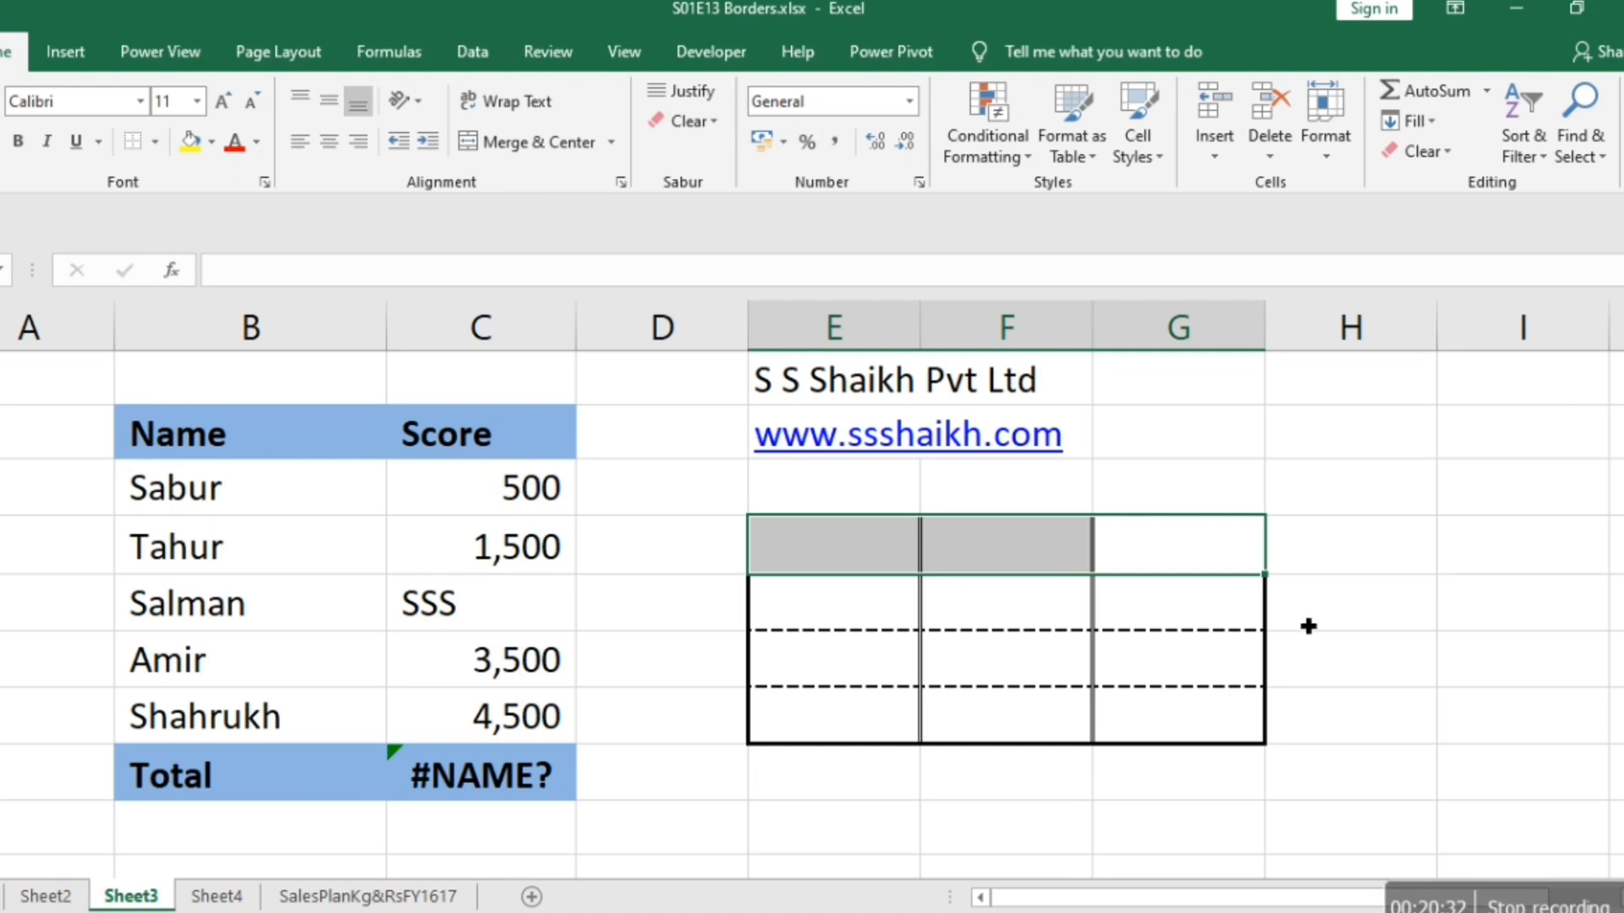
right_click(982, 545)
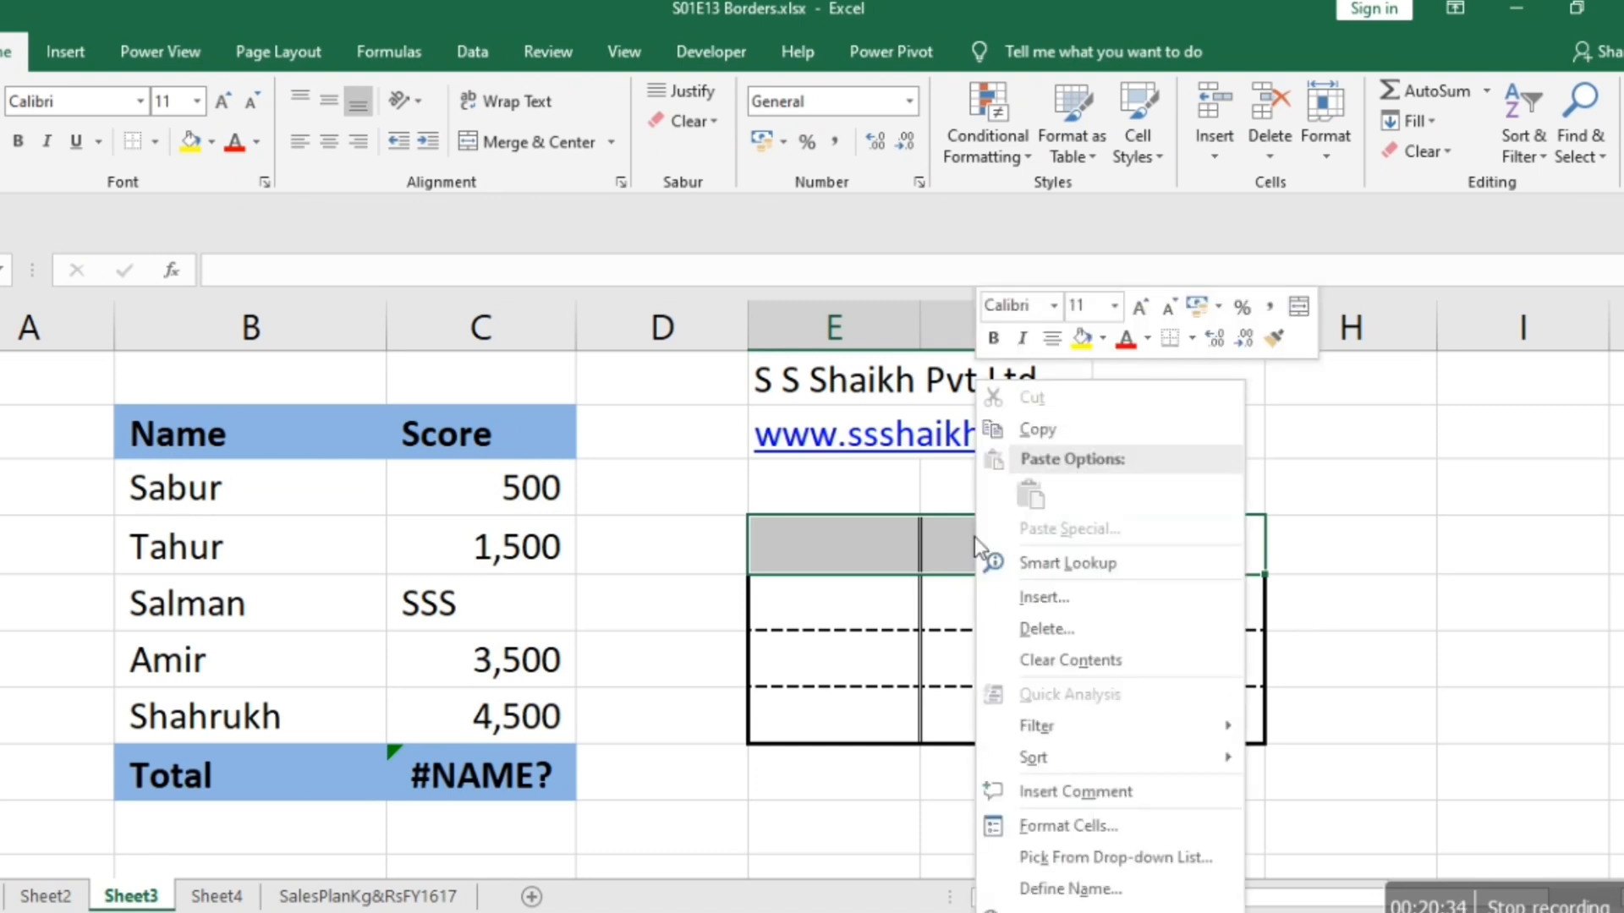
click(1029, 829)
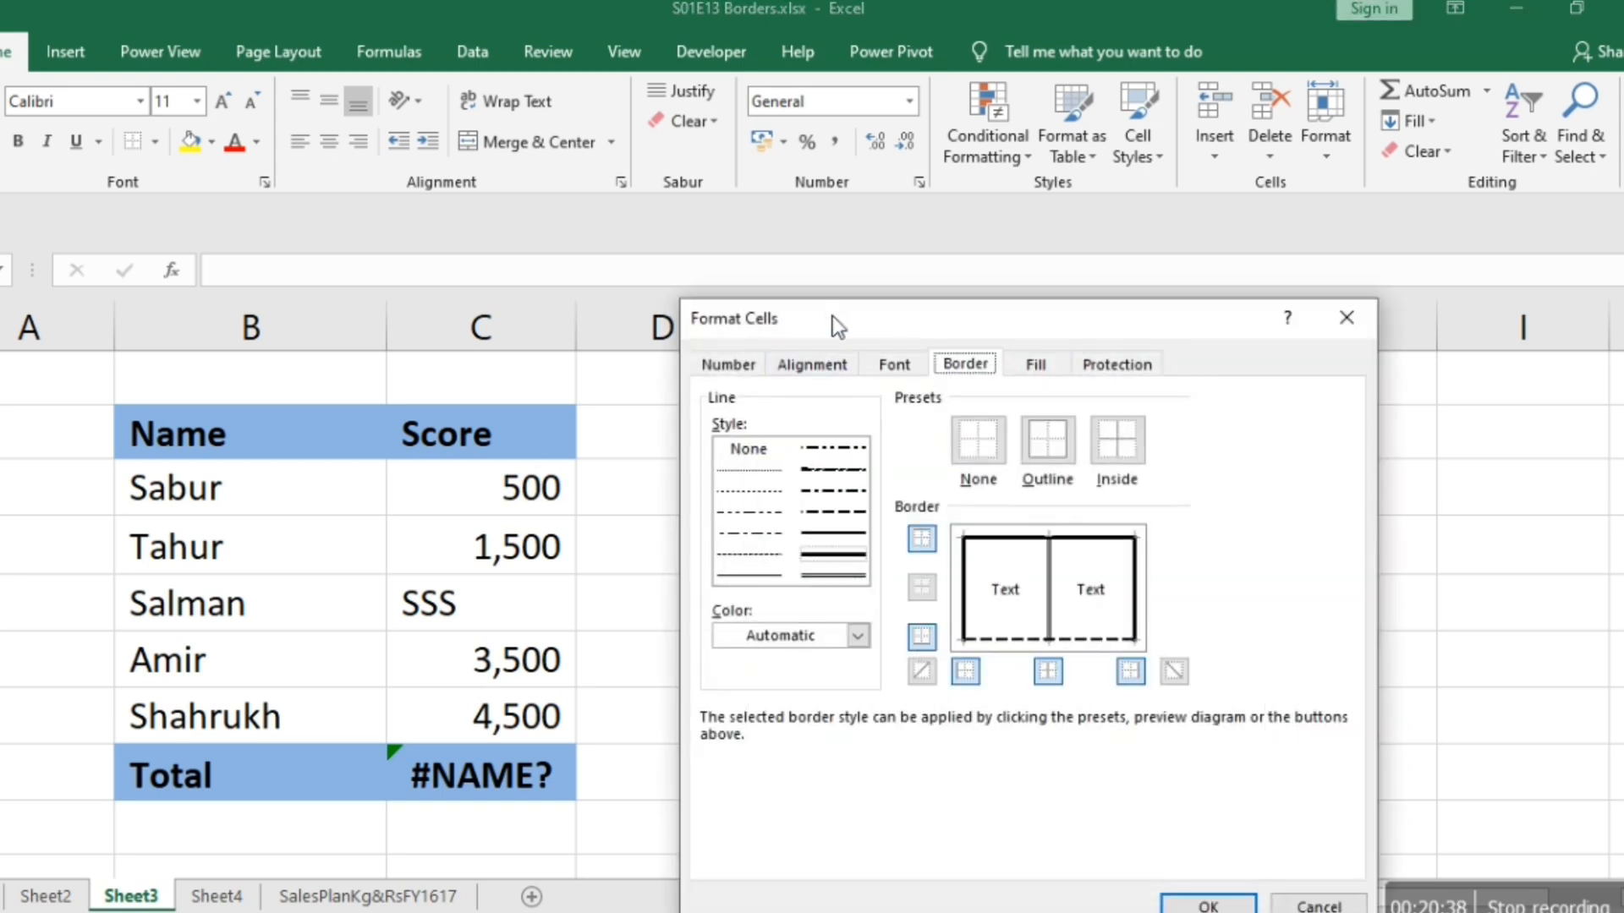
drag(832, 316, 415, 170)
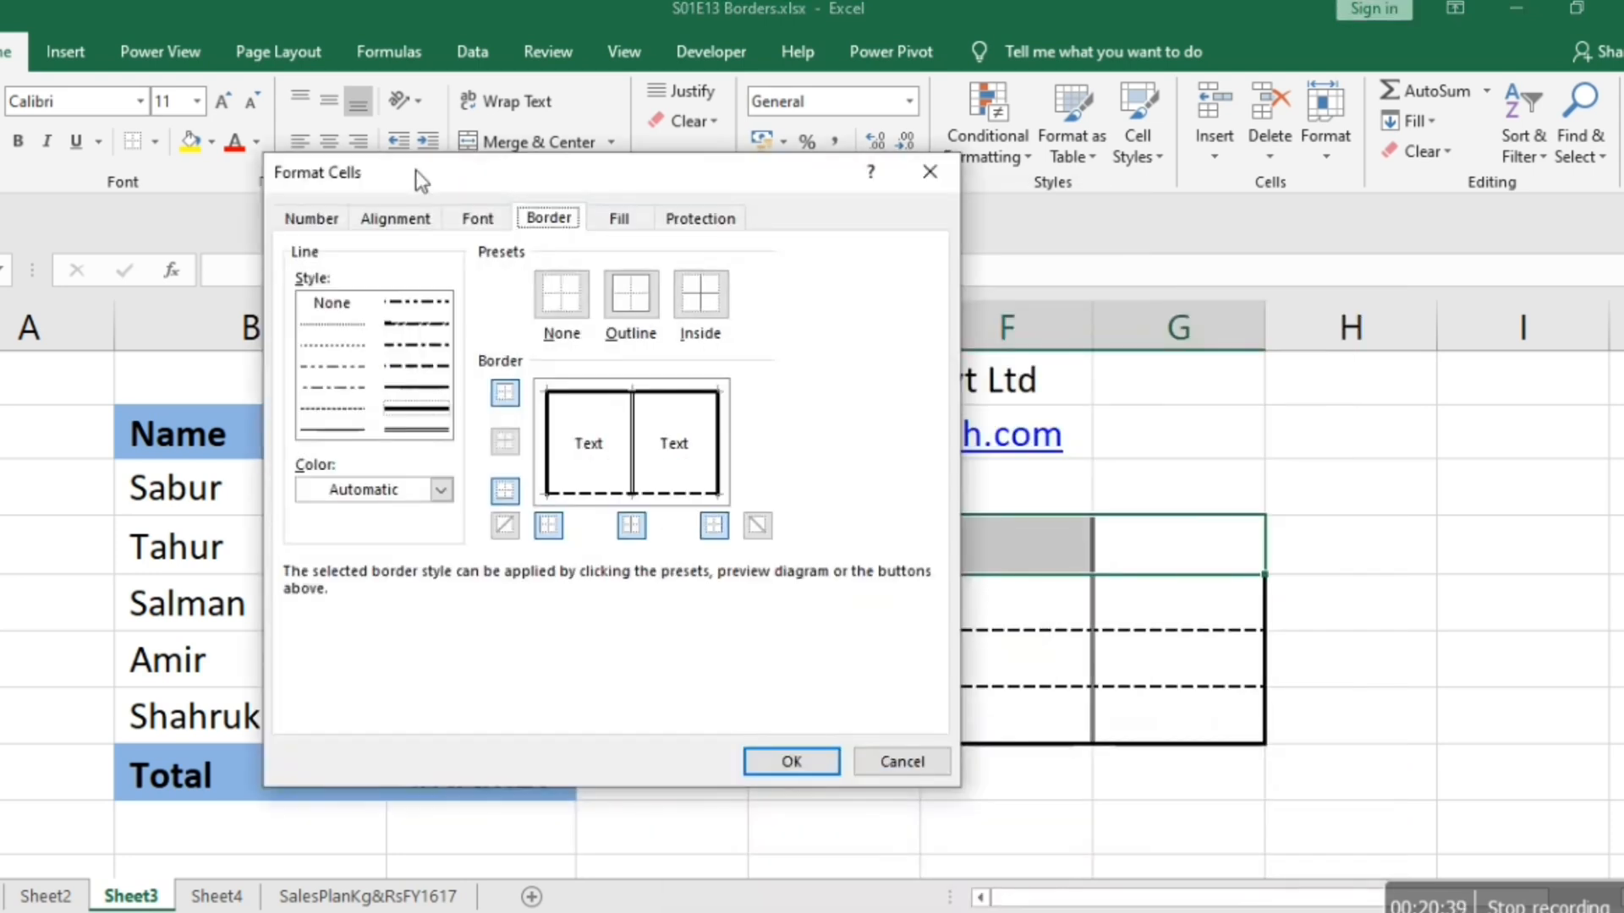
click(597, 497)
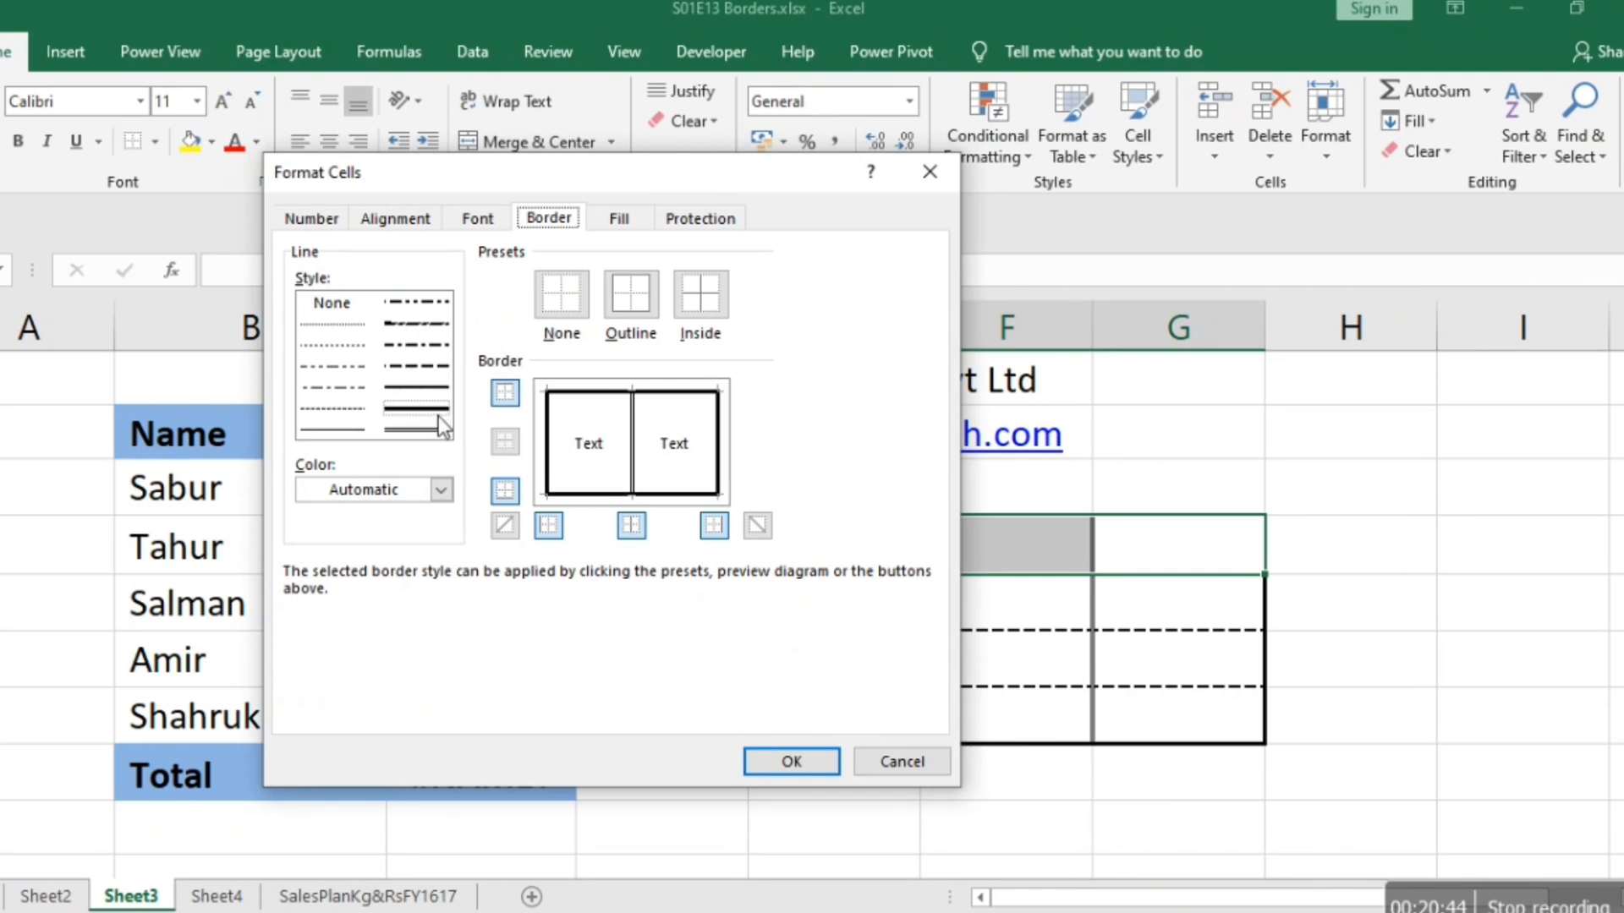
click(799, 760)
click(1396, 659)
key(Right)
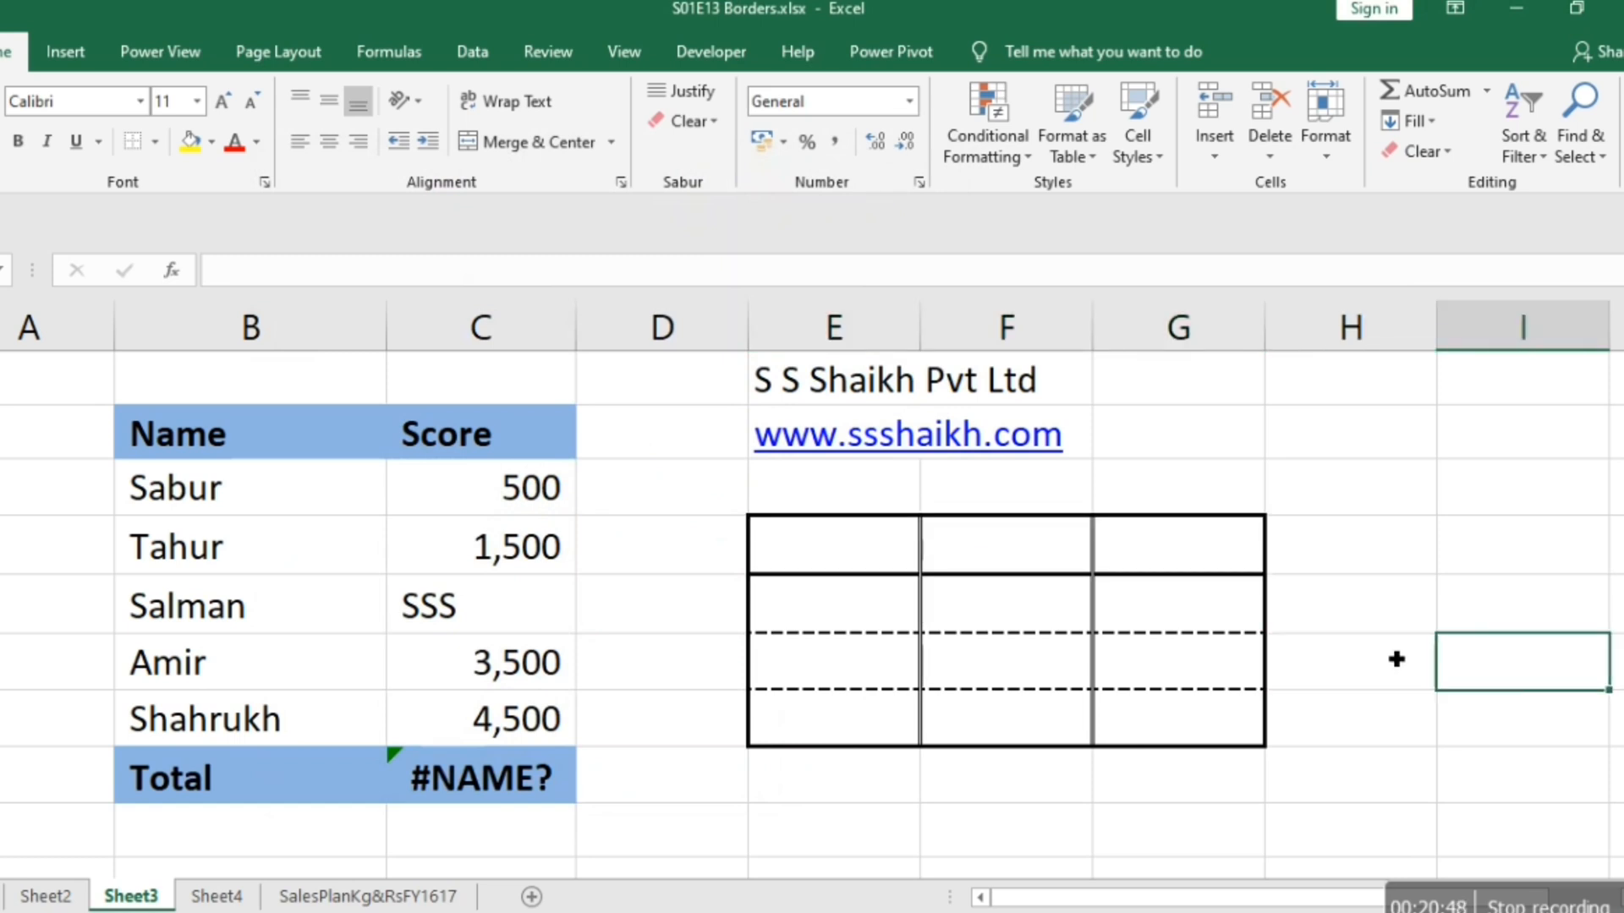
Check the bordered block E4:G7 in the print preview and return to the sheet.
click(1397, 659)
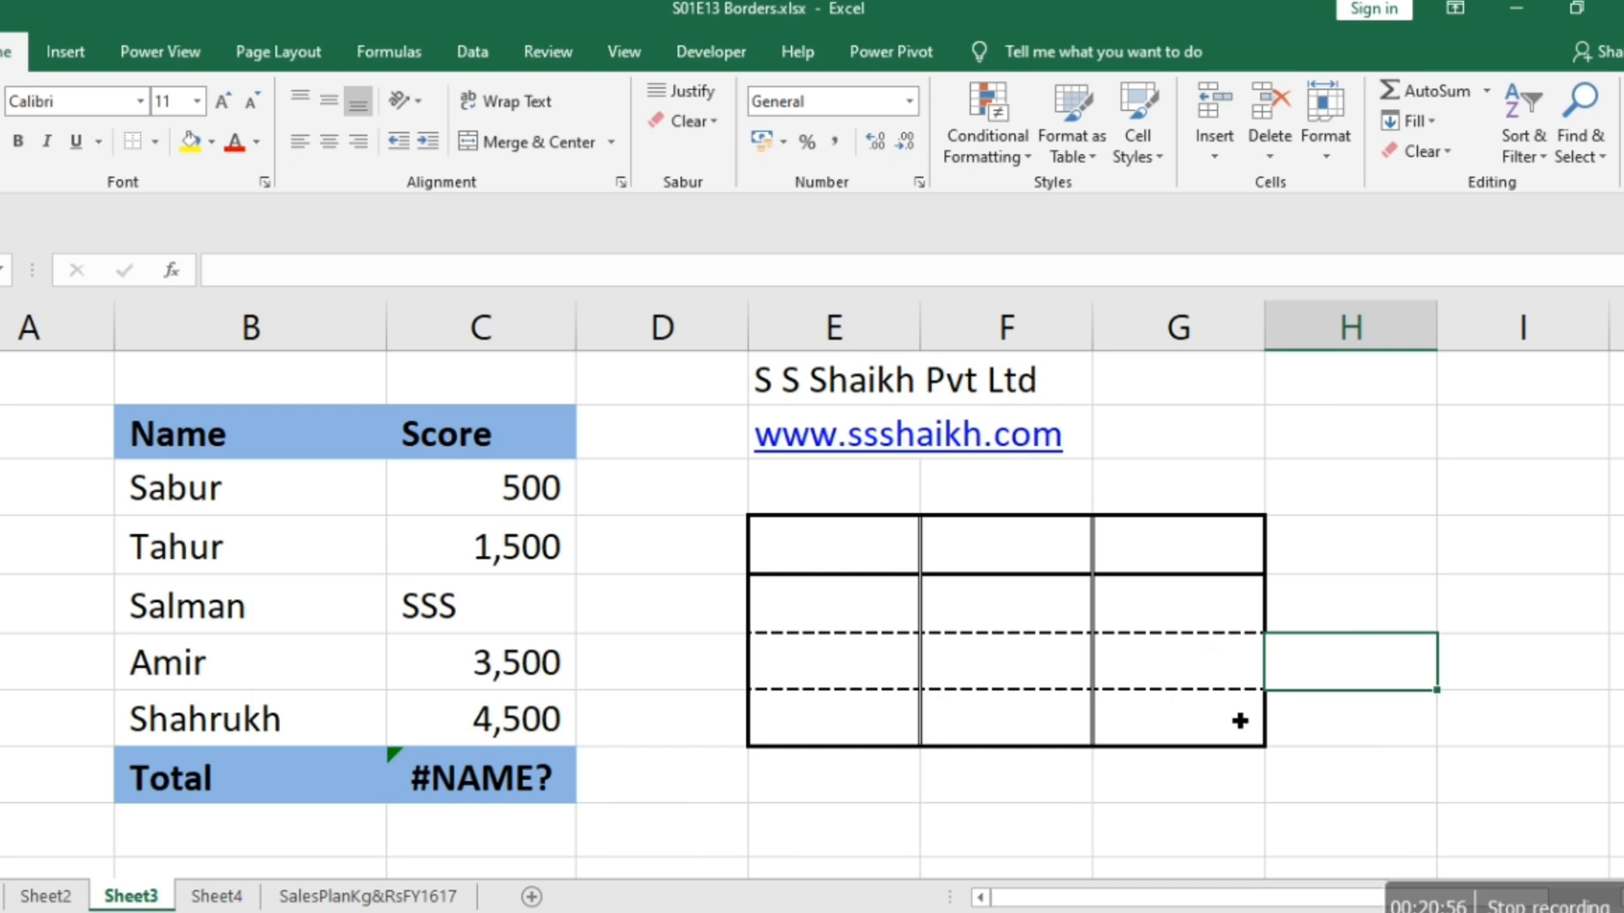
key(ctrl+p)
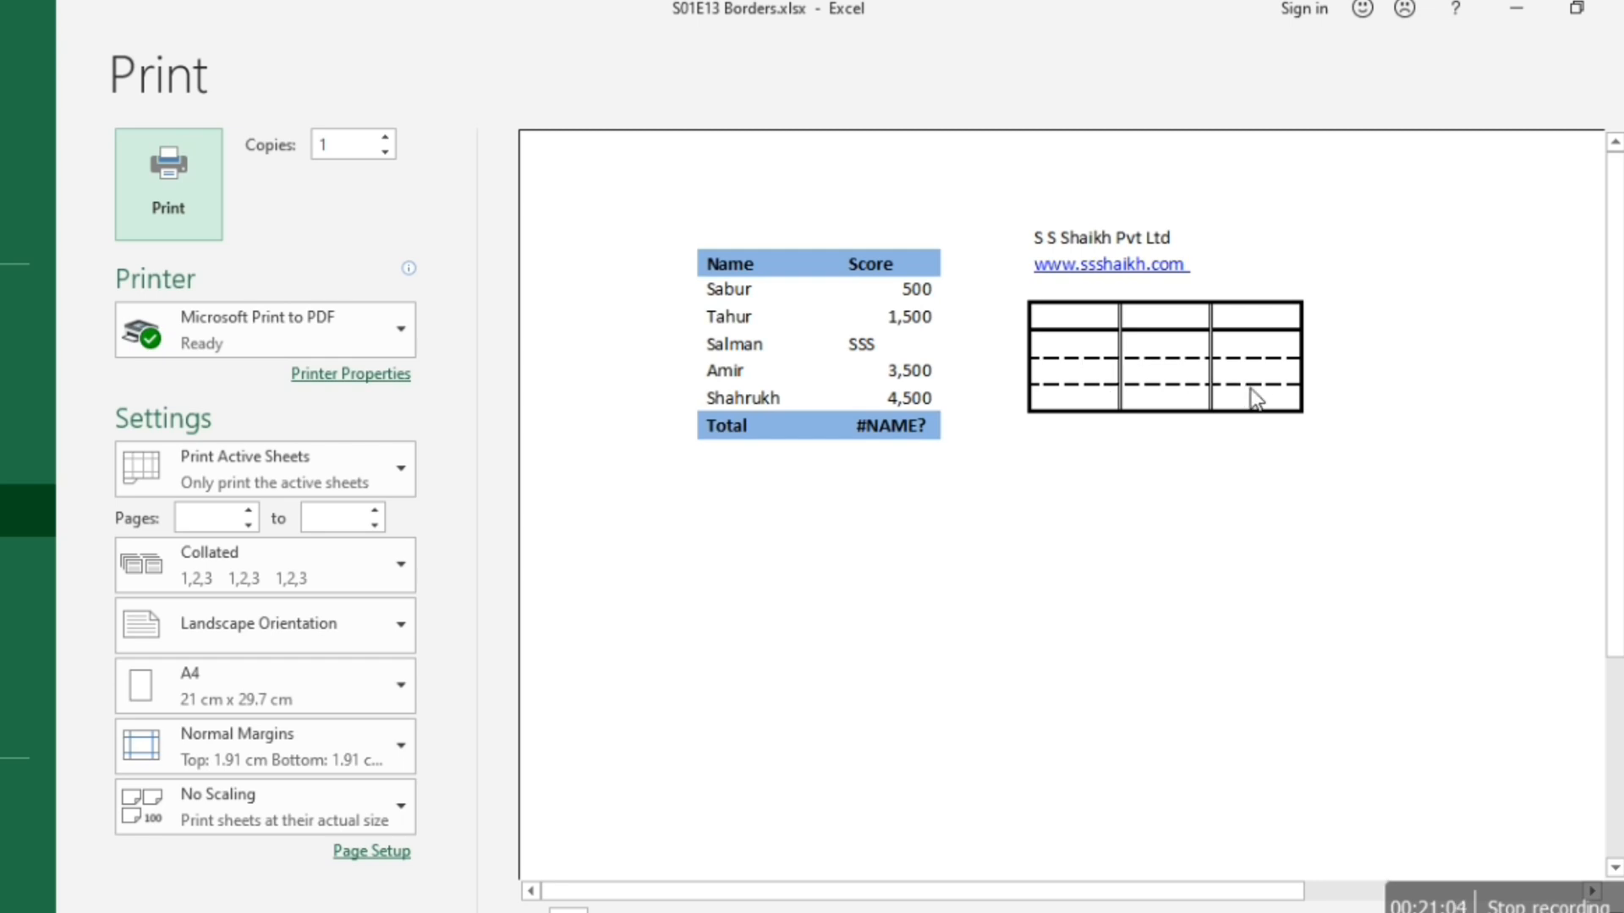
key(Escape)
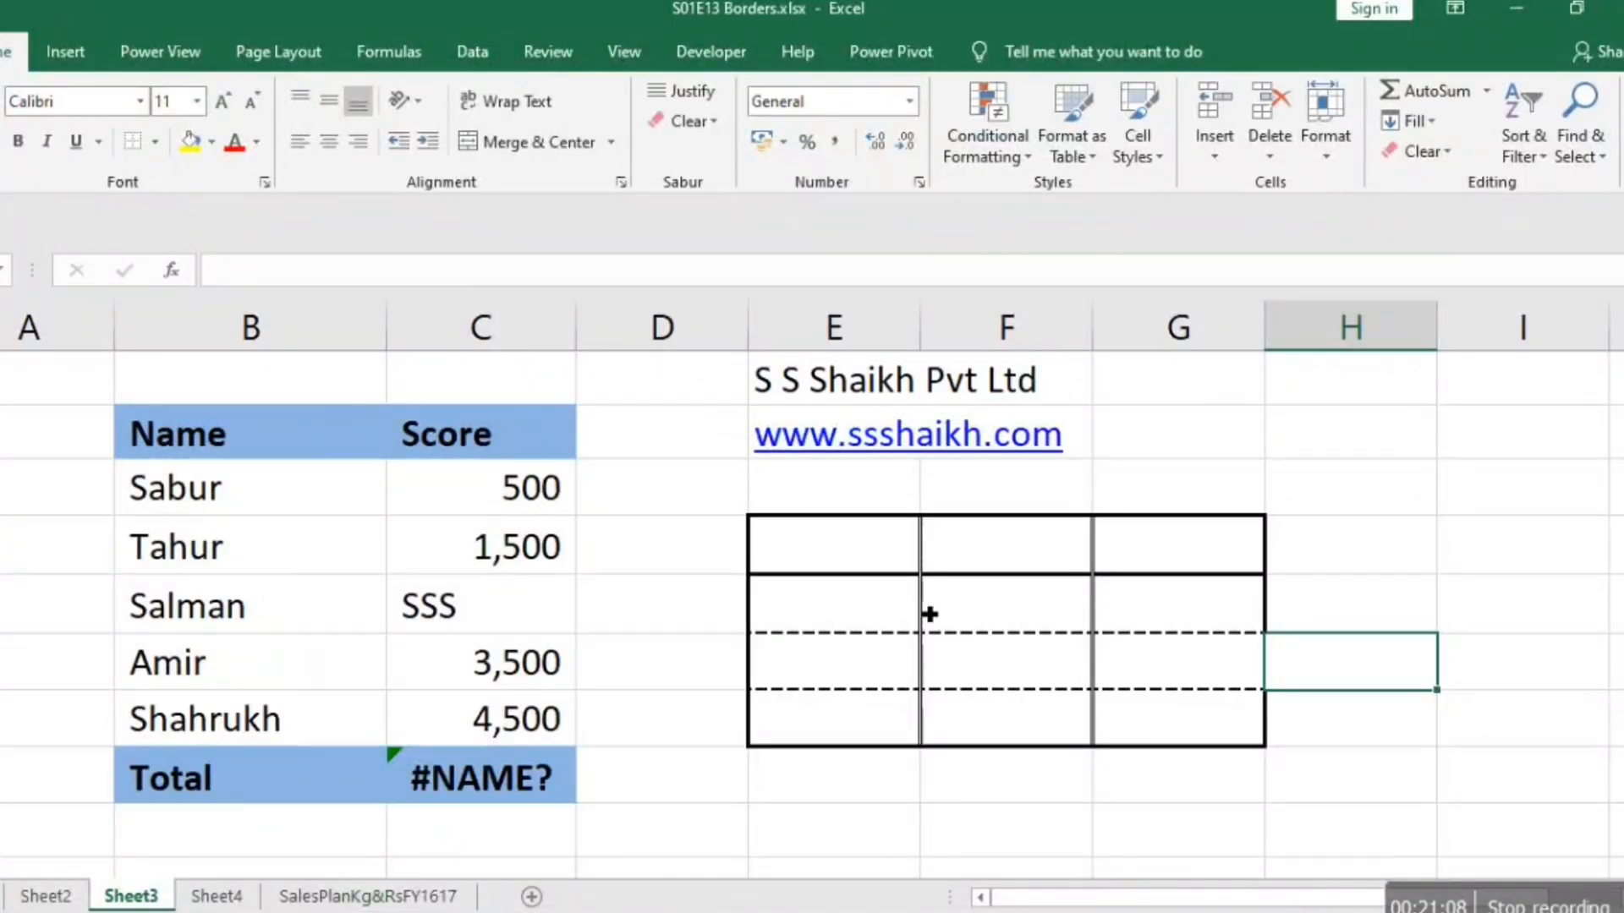
click(858, 645)
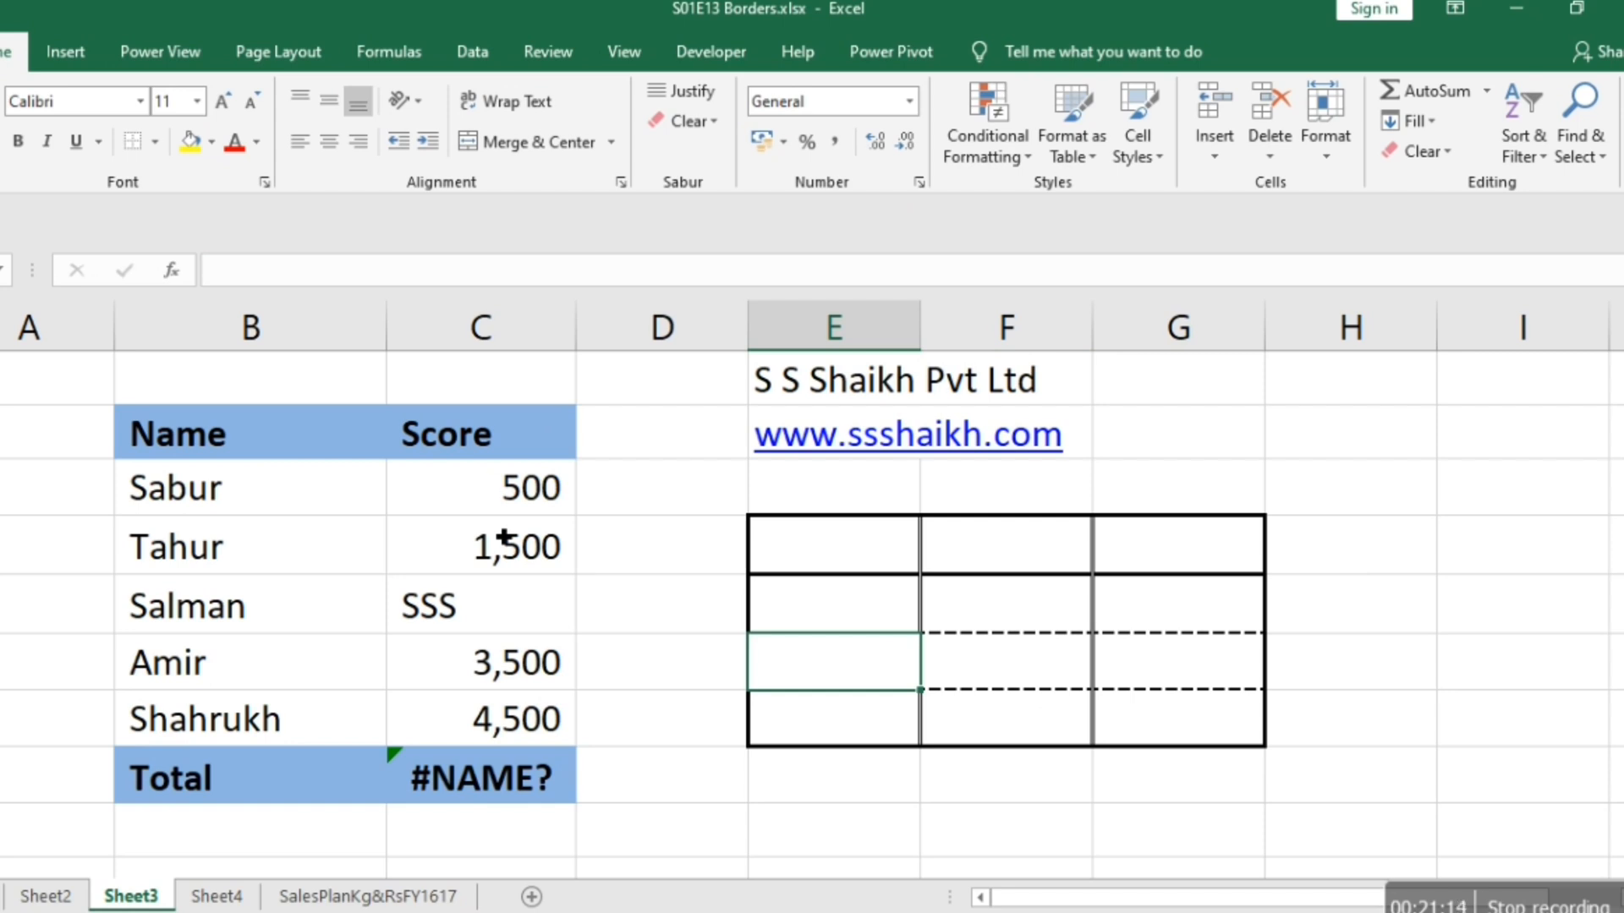
Apply All Borders to the Name and Score table B2:C8, from its header through the Total row.
click(206, 449)
key(shift+Right)
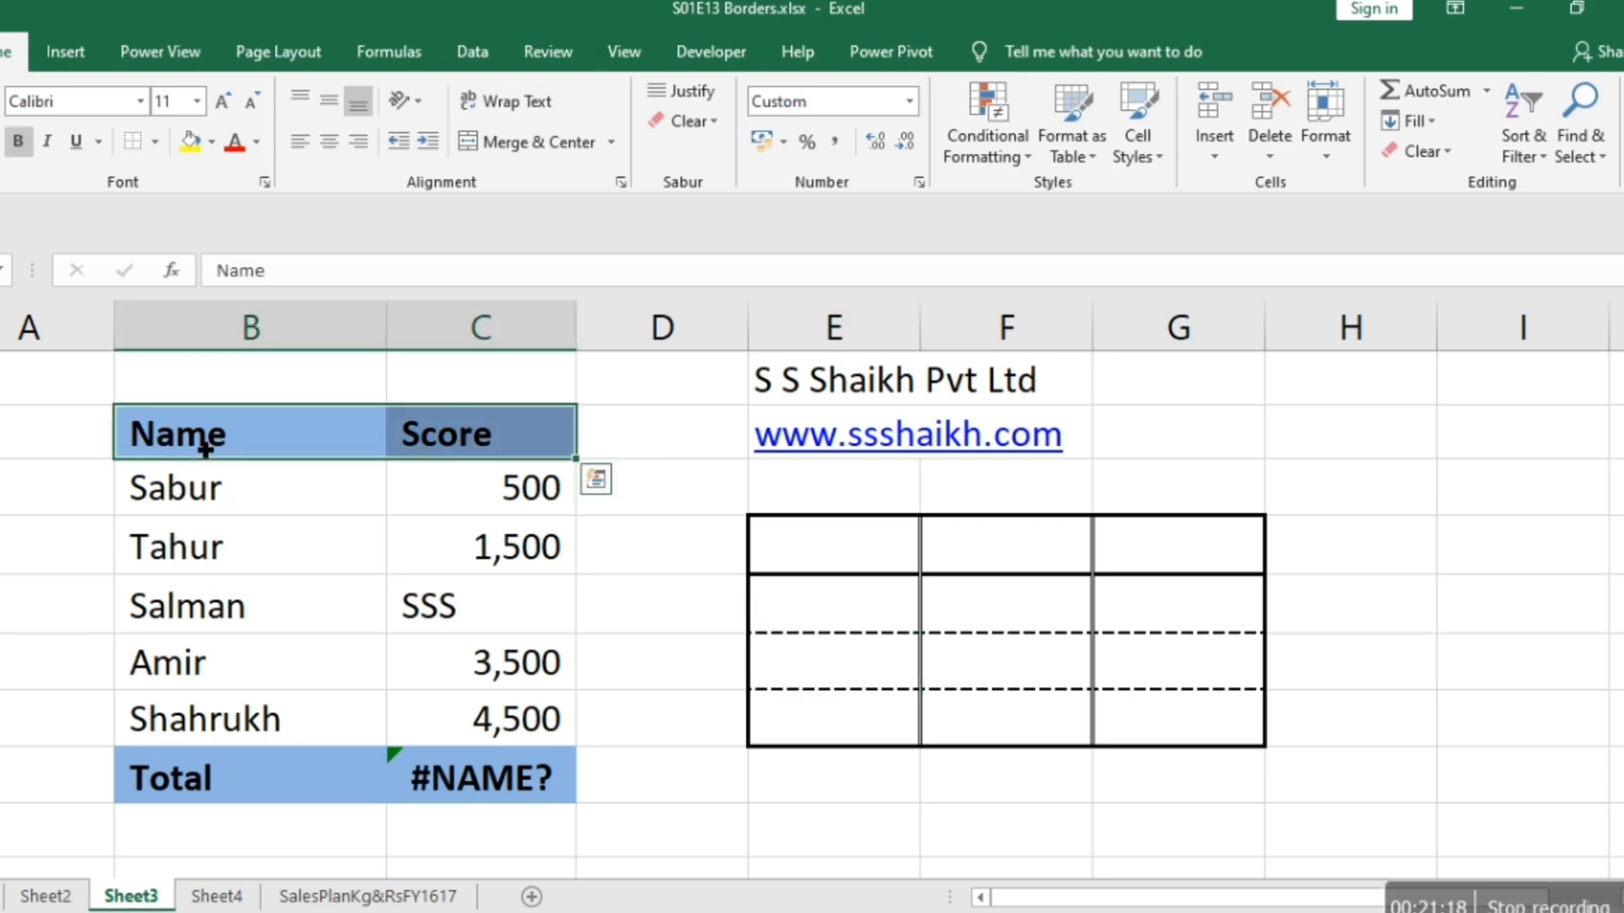
key(shift+Down)
key(shift+Down)
key(shift+Down)
key(shift+Down)
key(shift+Down)
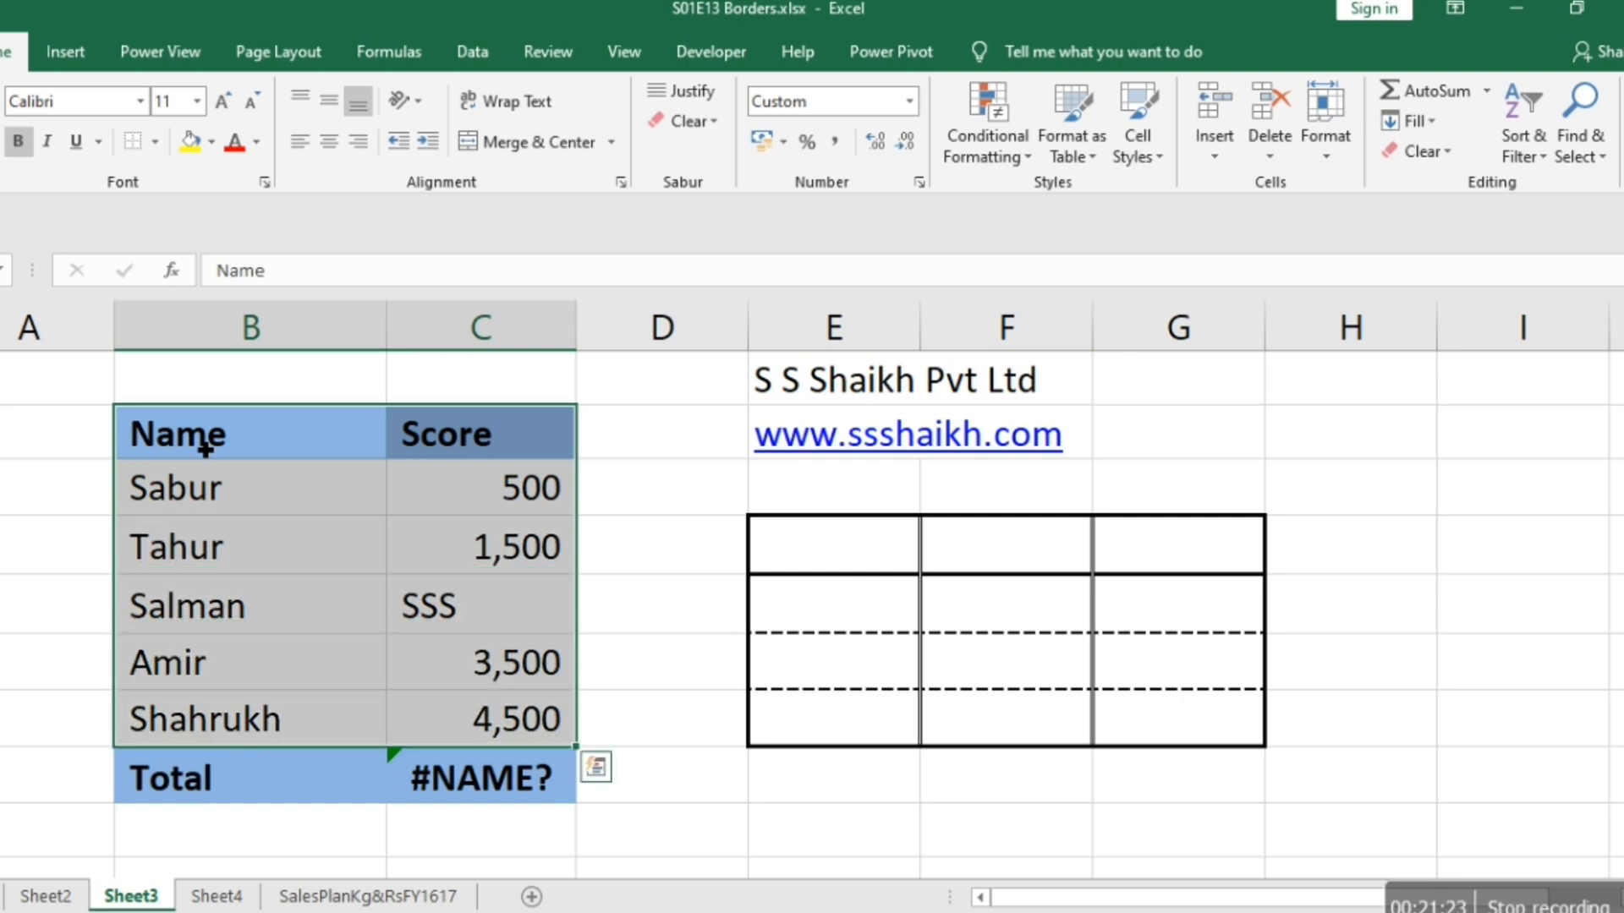
key(shift+Down)
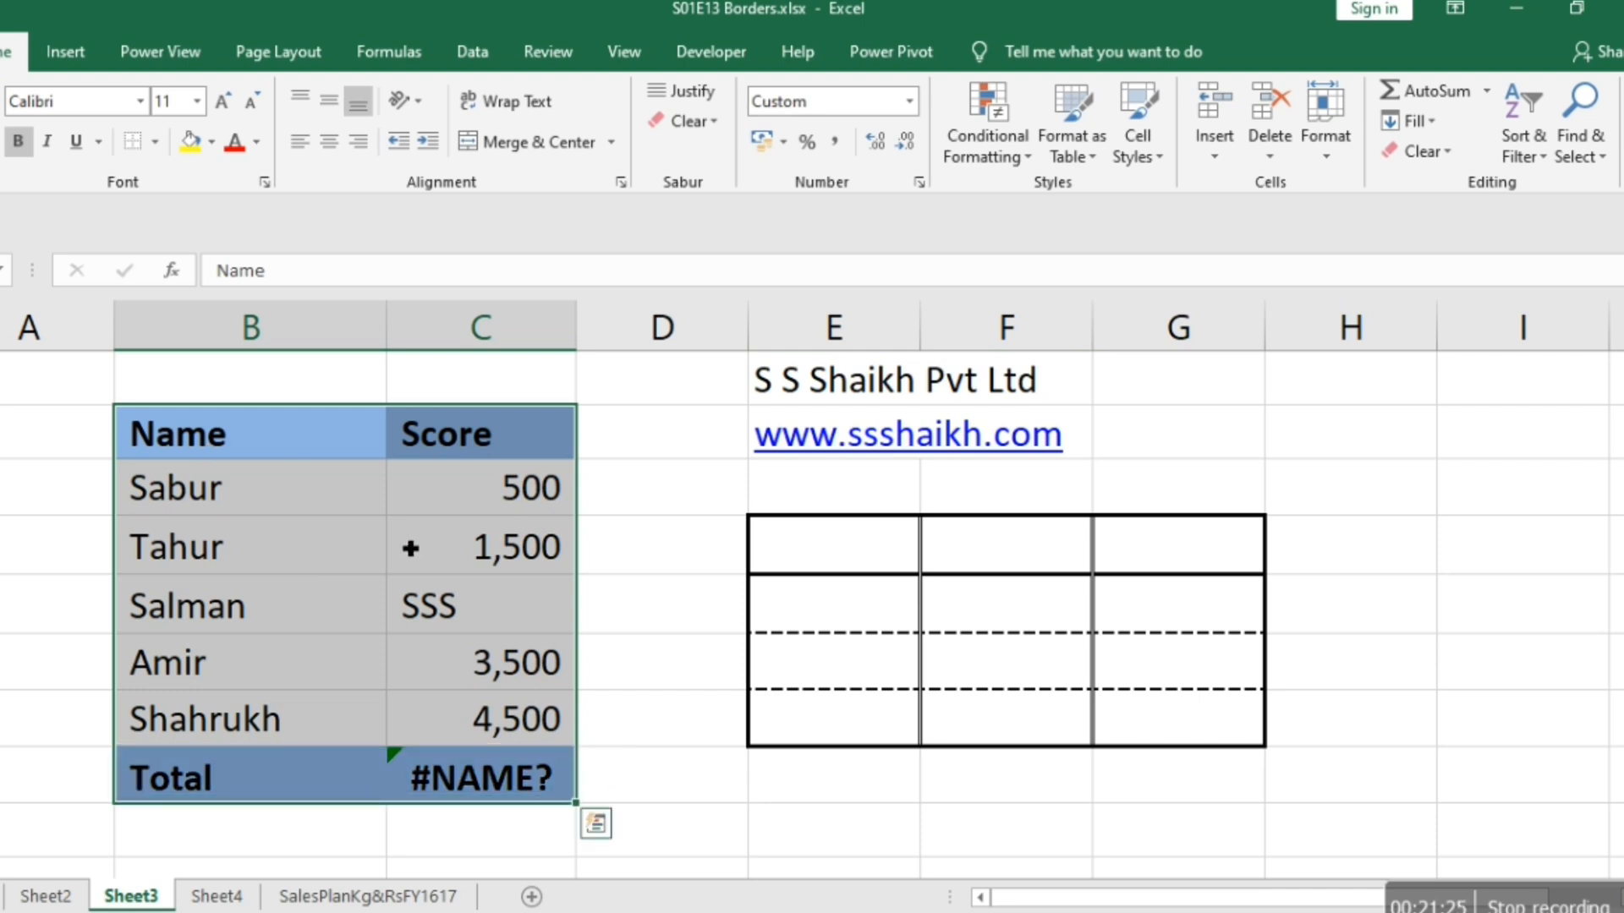
click(163, 151)
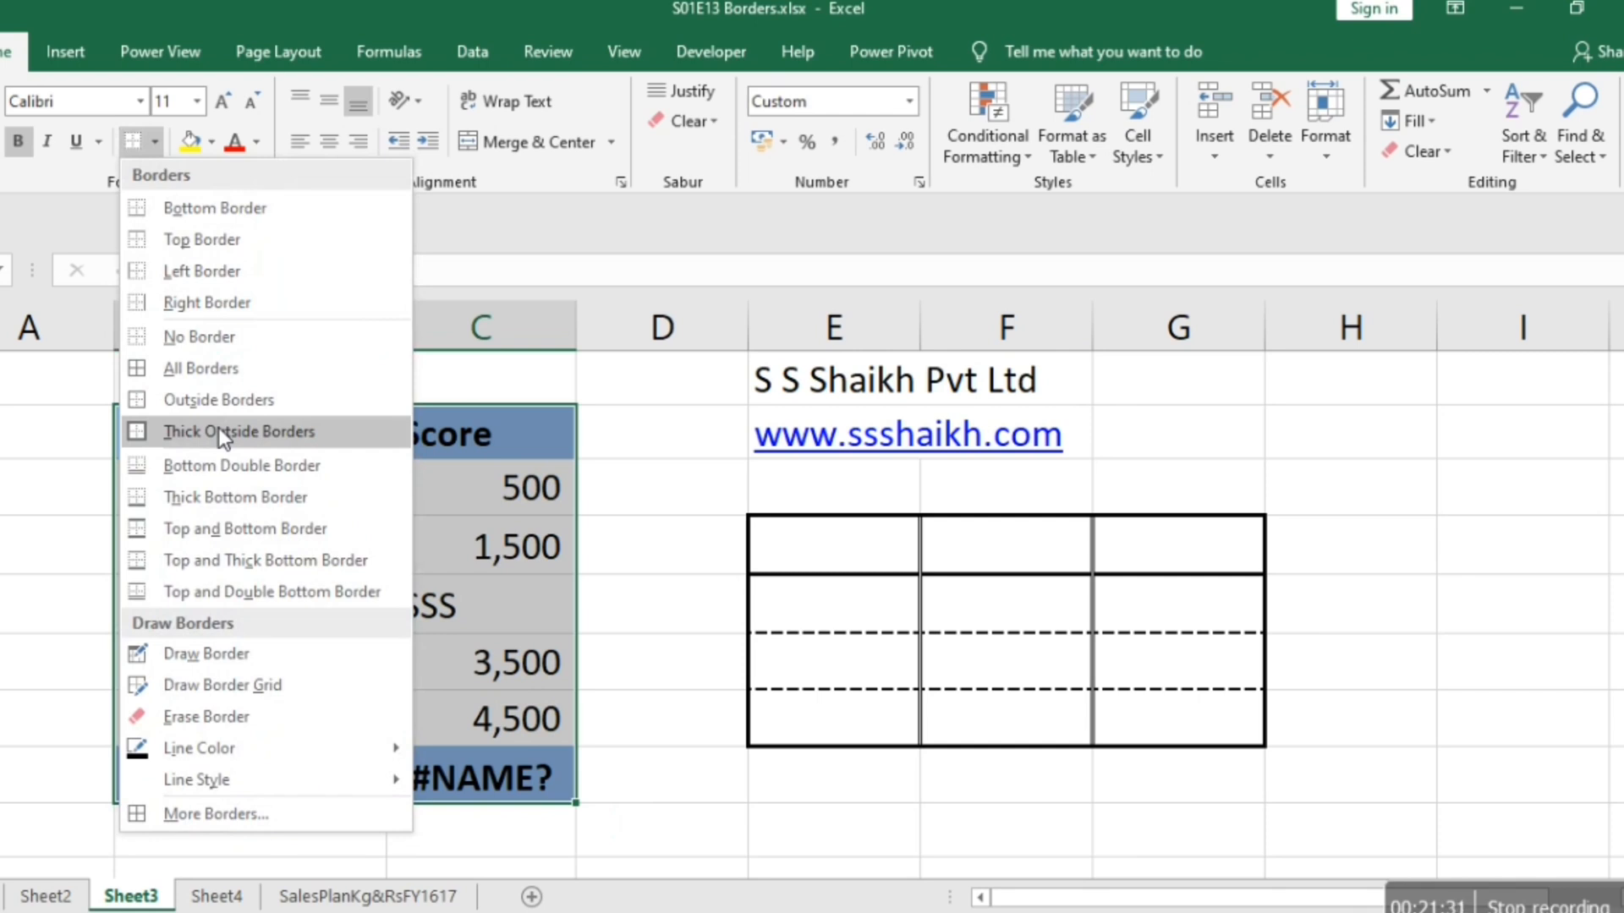
click(210, 370)
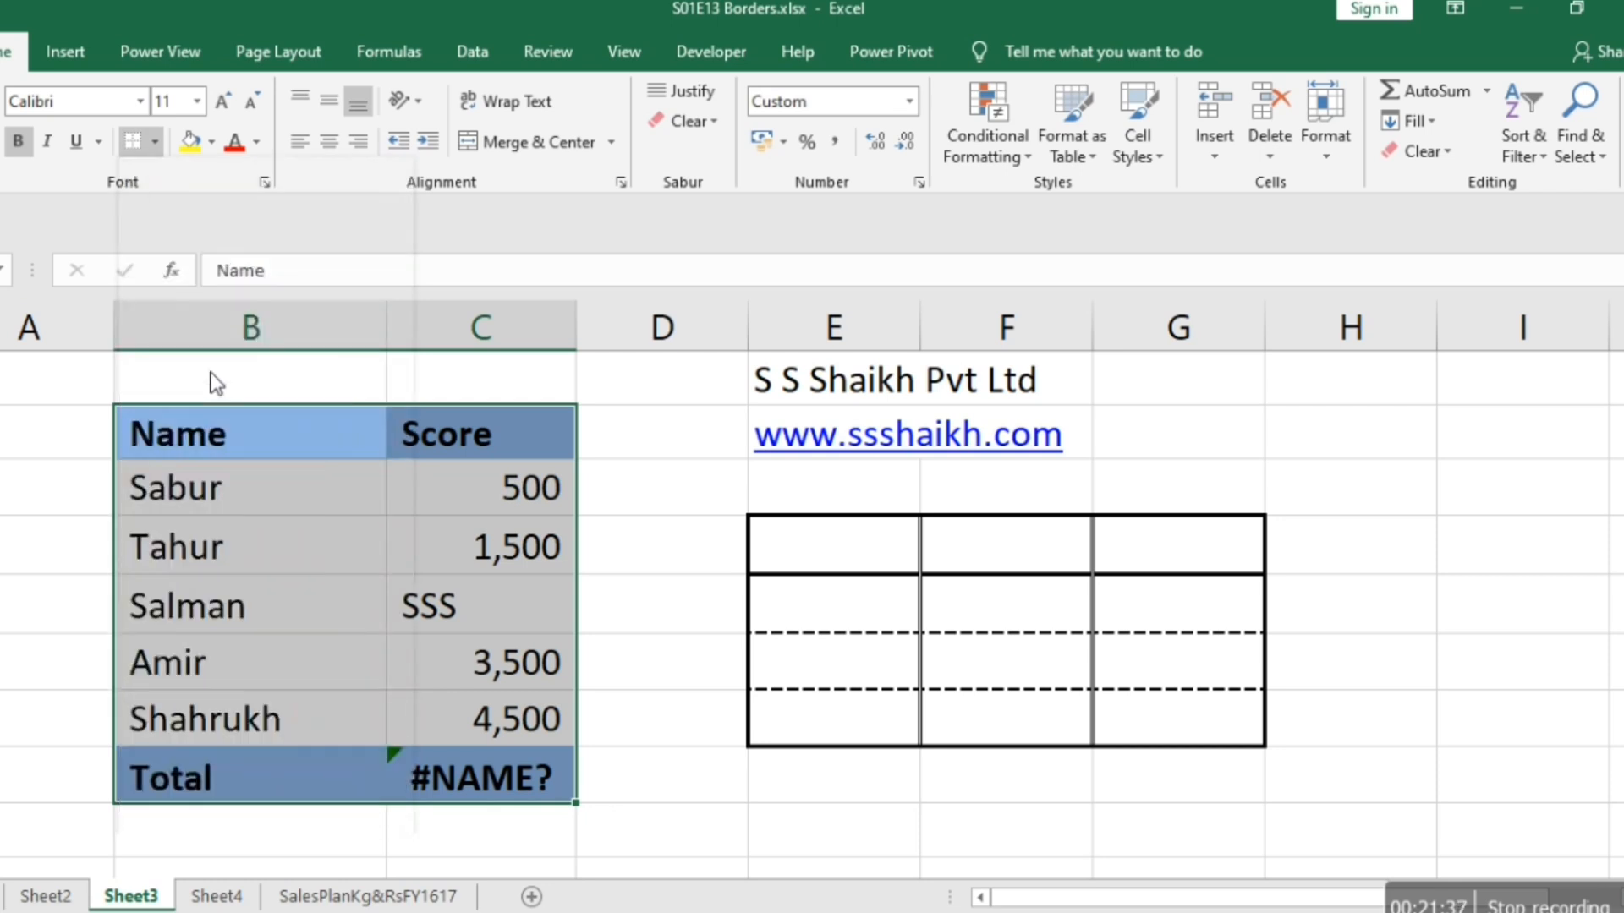
Change the inside horizontal borders of table B2:C8 to the finest dotted line style.
right_click(359, 590)
click(443, 481)
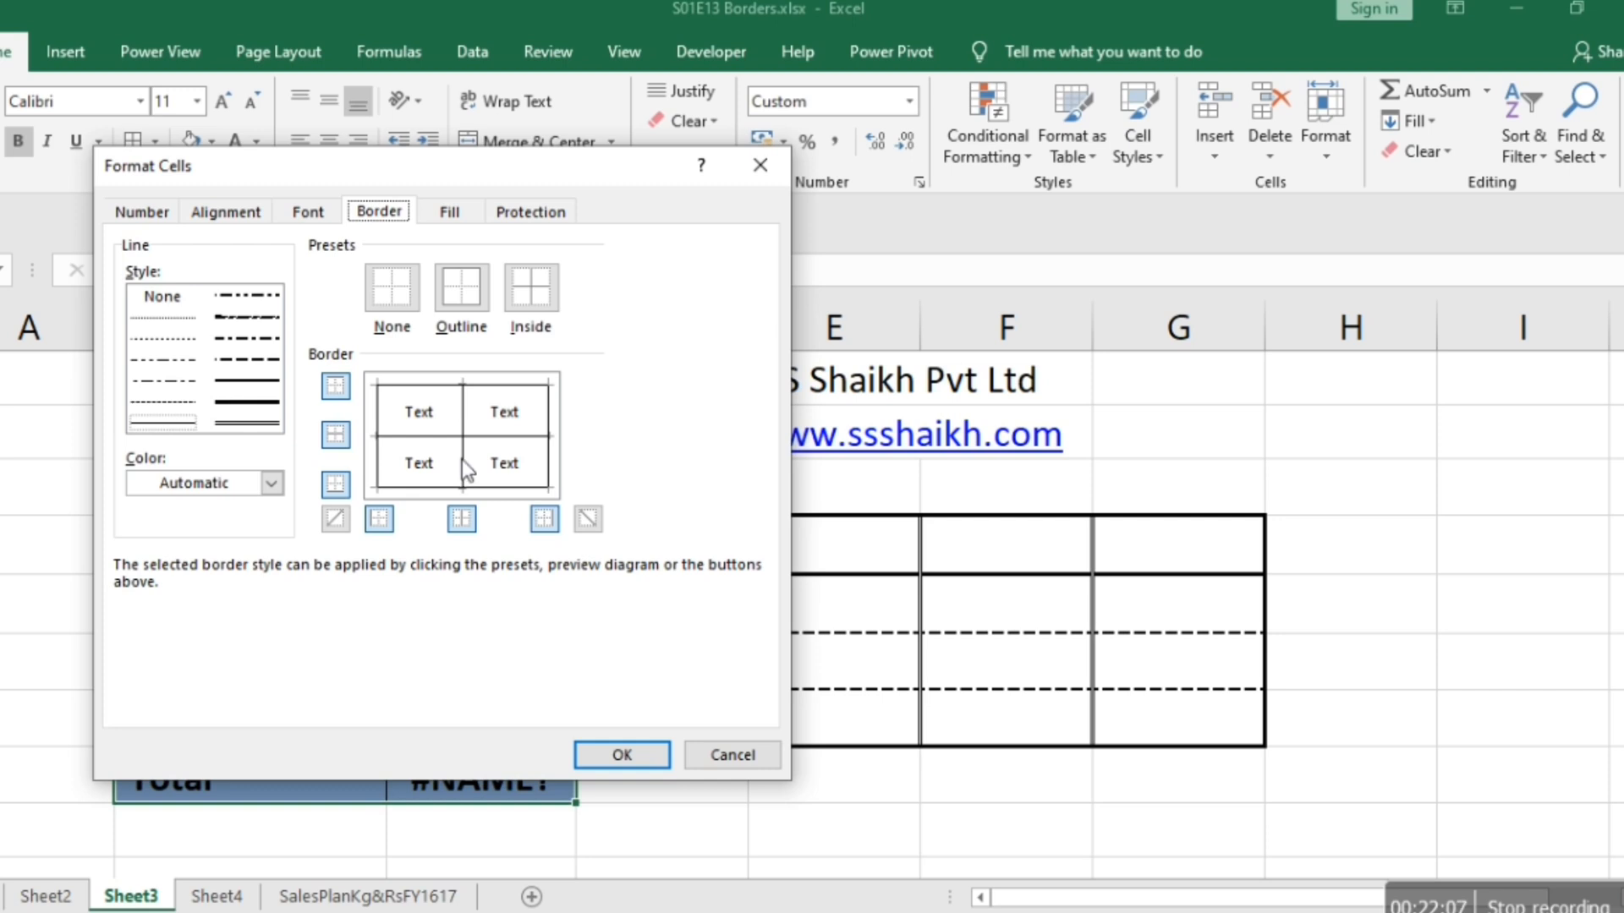
click(174, 318)
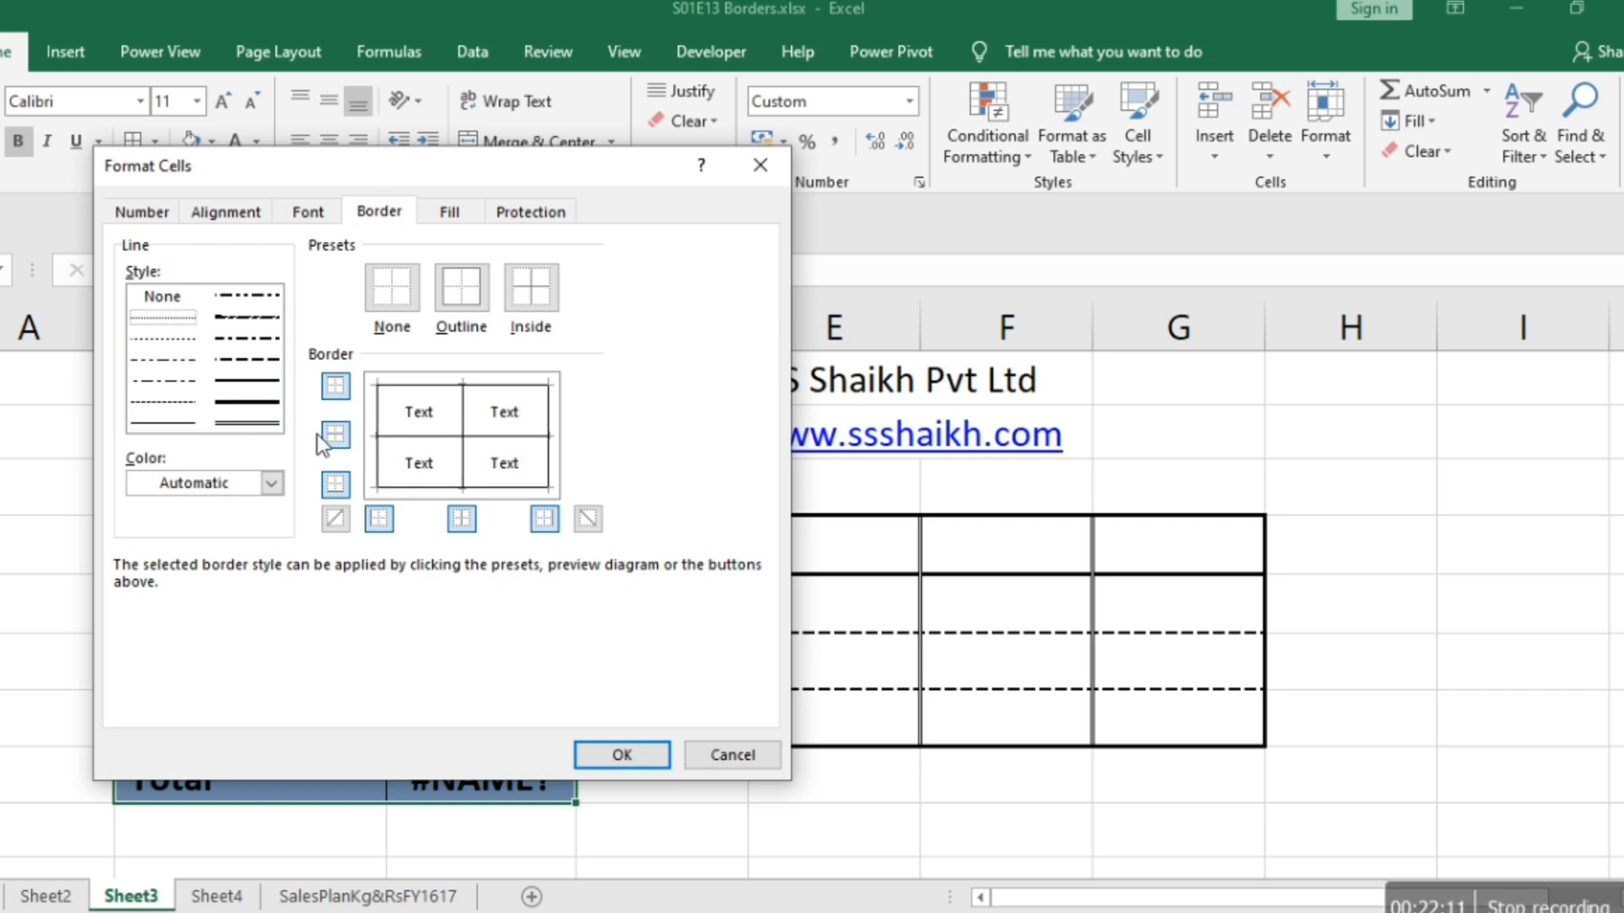
click(419, 435)
click(614, 760)
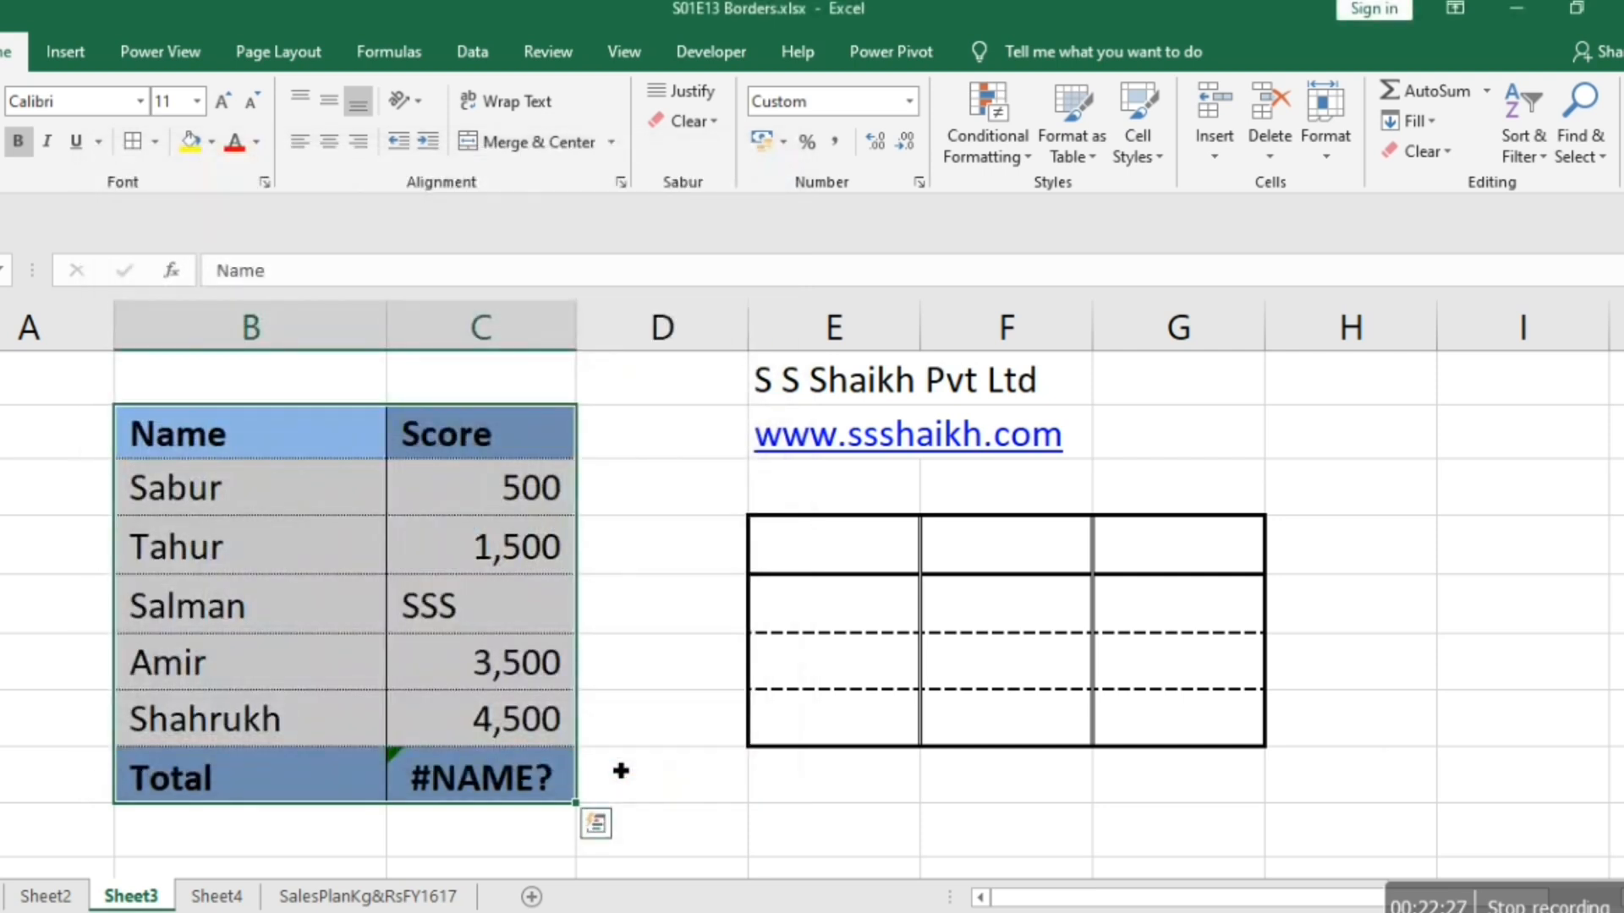
Check the borders of the Name and Score table on the sheet and in the print preview.
key(Right)
key(Right)
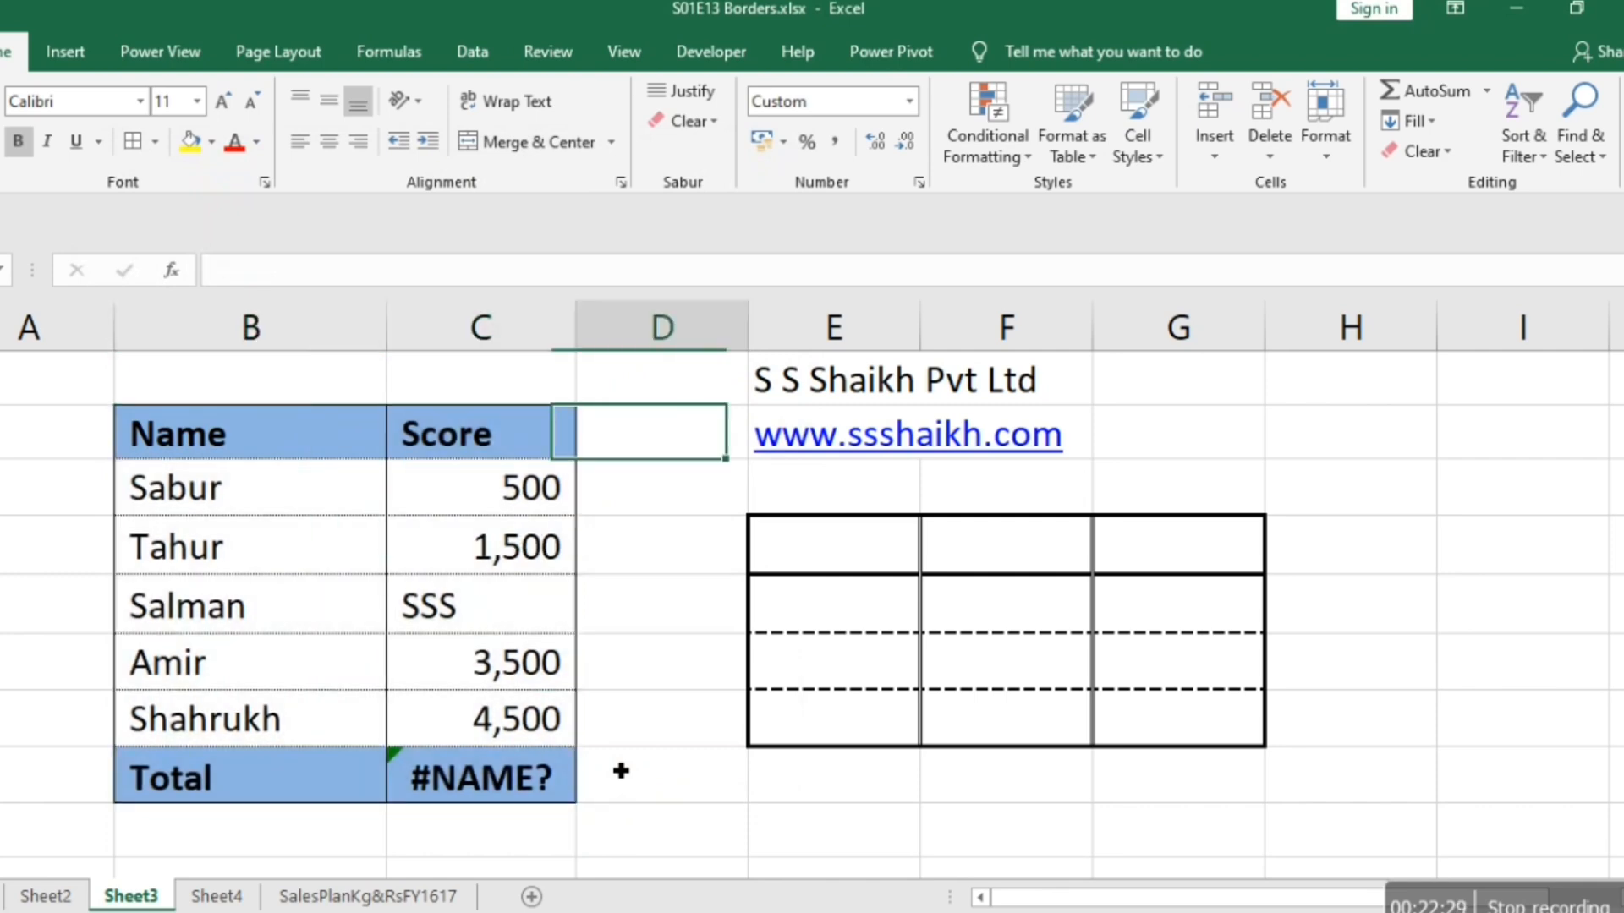
key(Left)
key(ctrl+p)
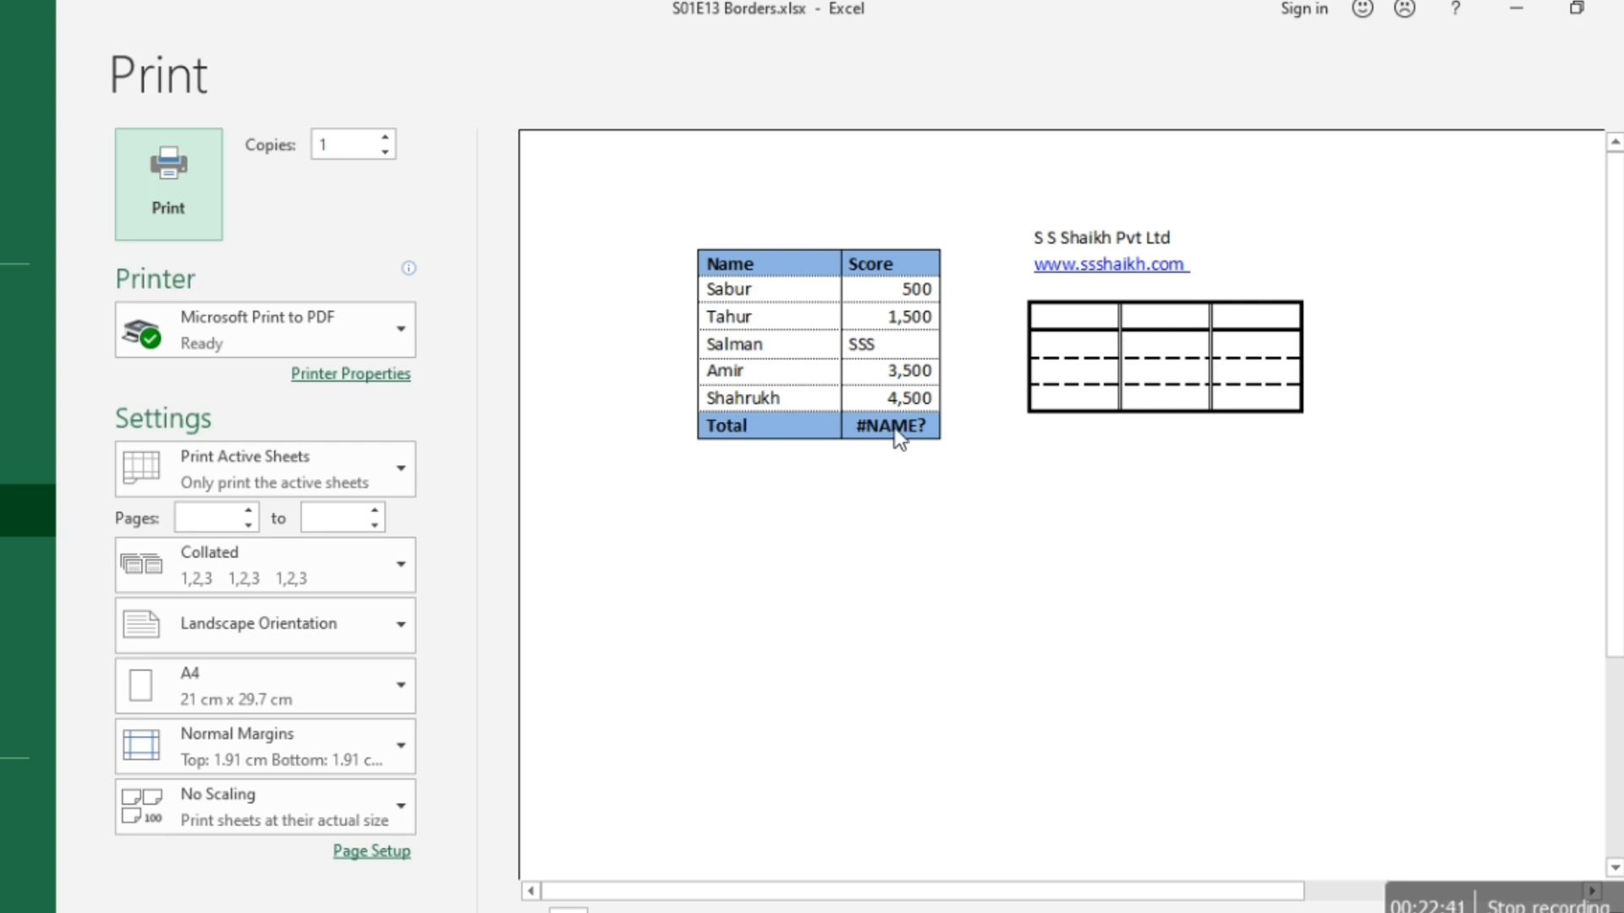
key(Escape)
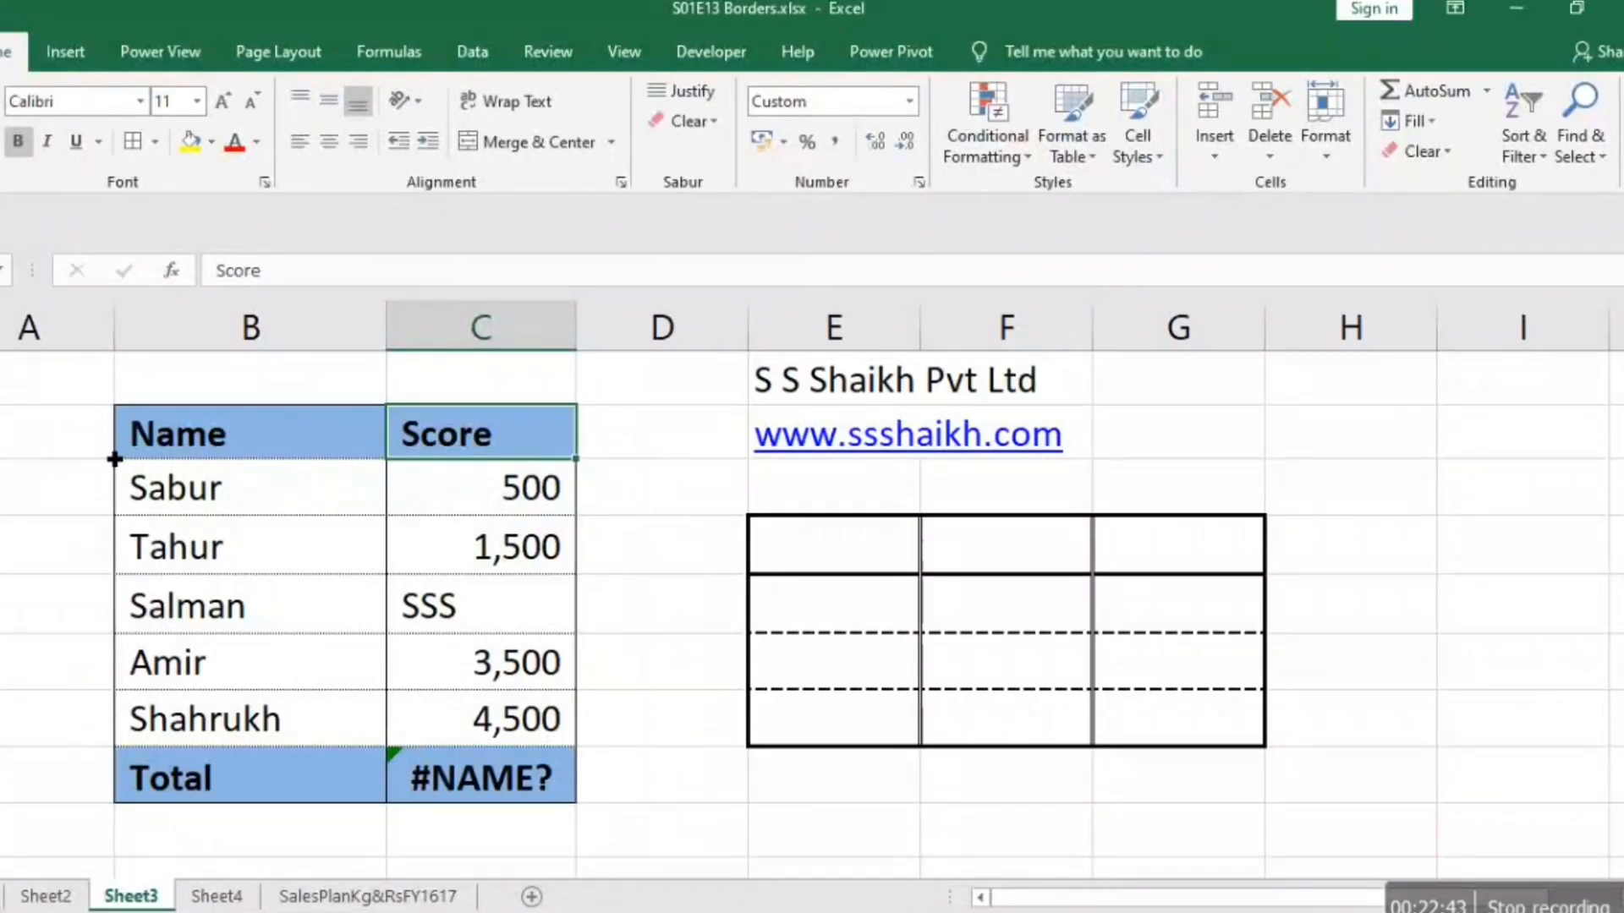
Change the bottom border of the table's header row B2:C2 to a thin solid line.
key(shift+Left)
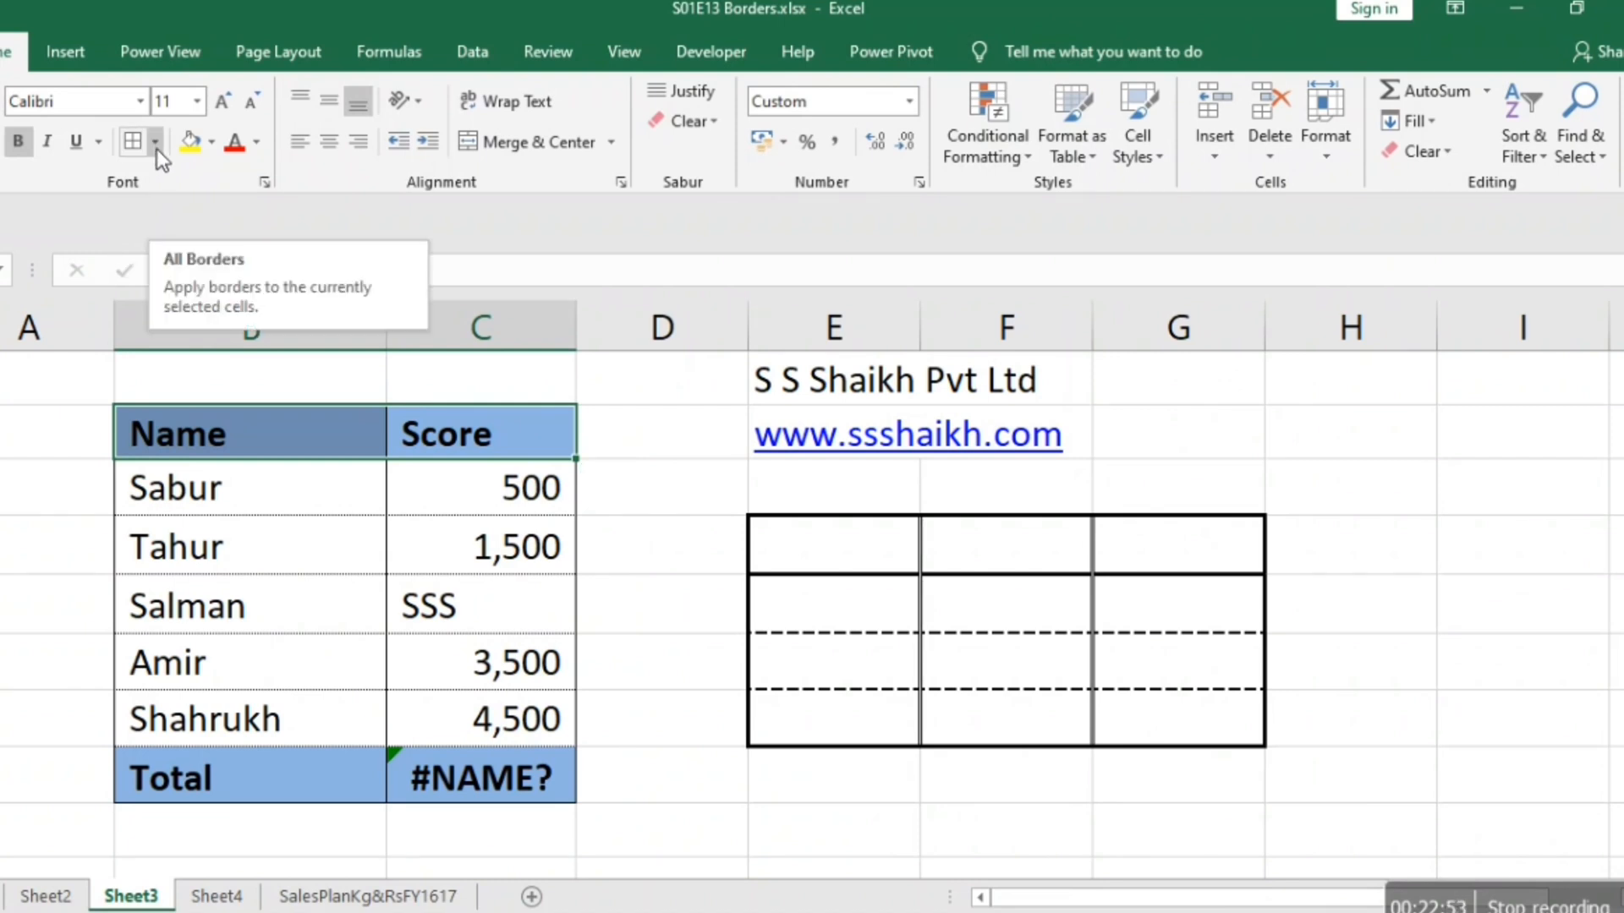
right_click(240, 430)
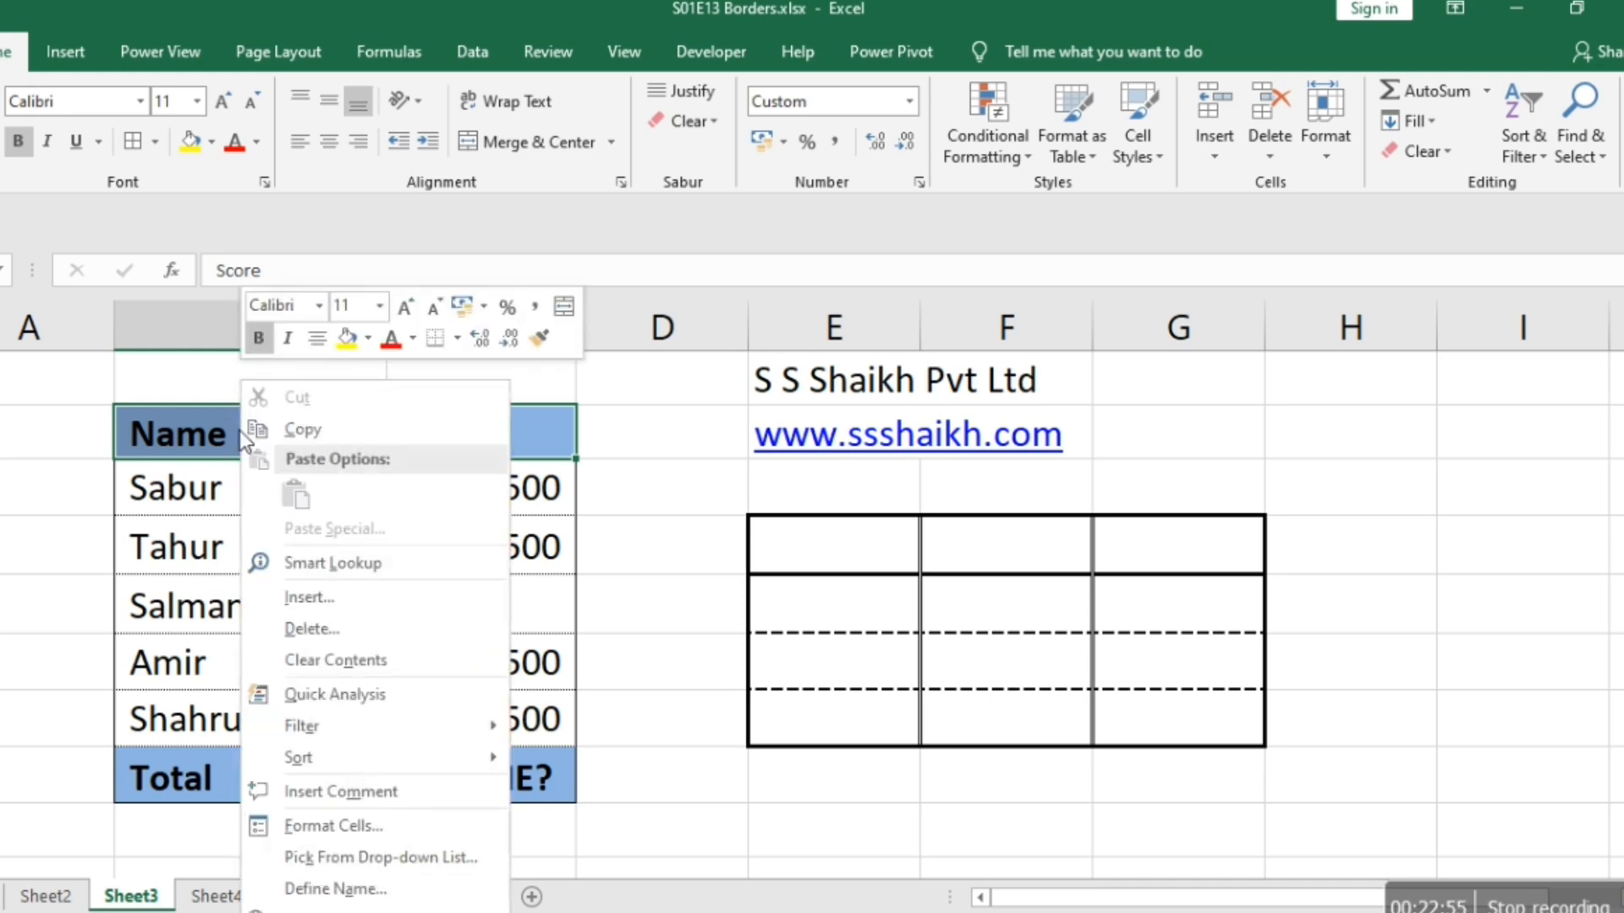
click(318, 822)
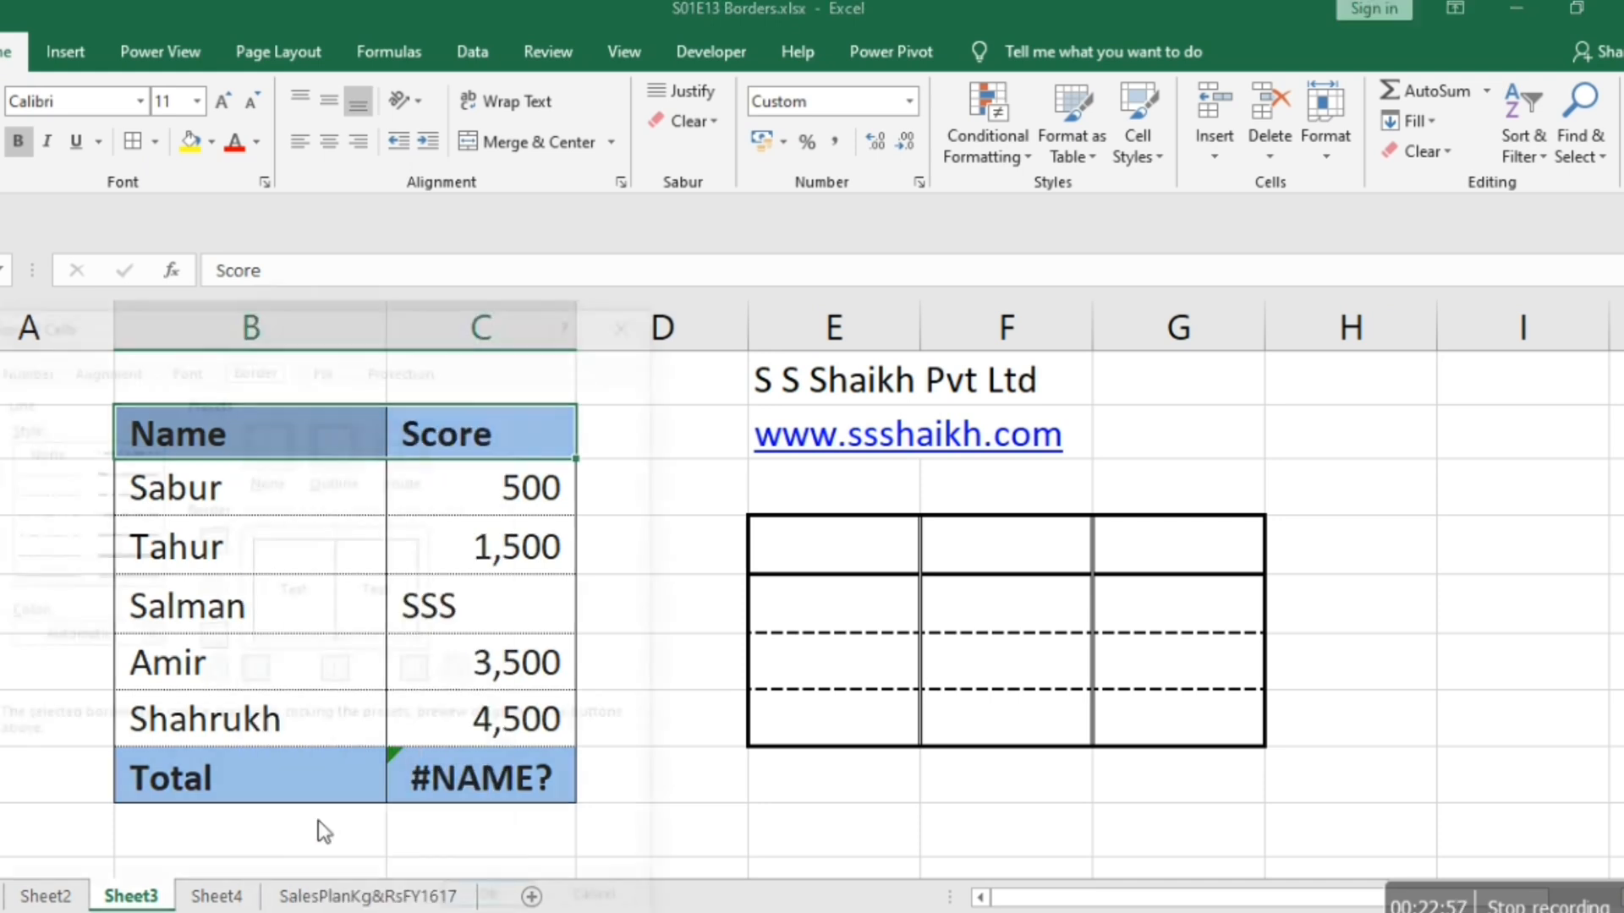
click(293, 640)
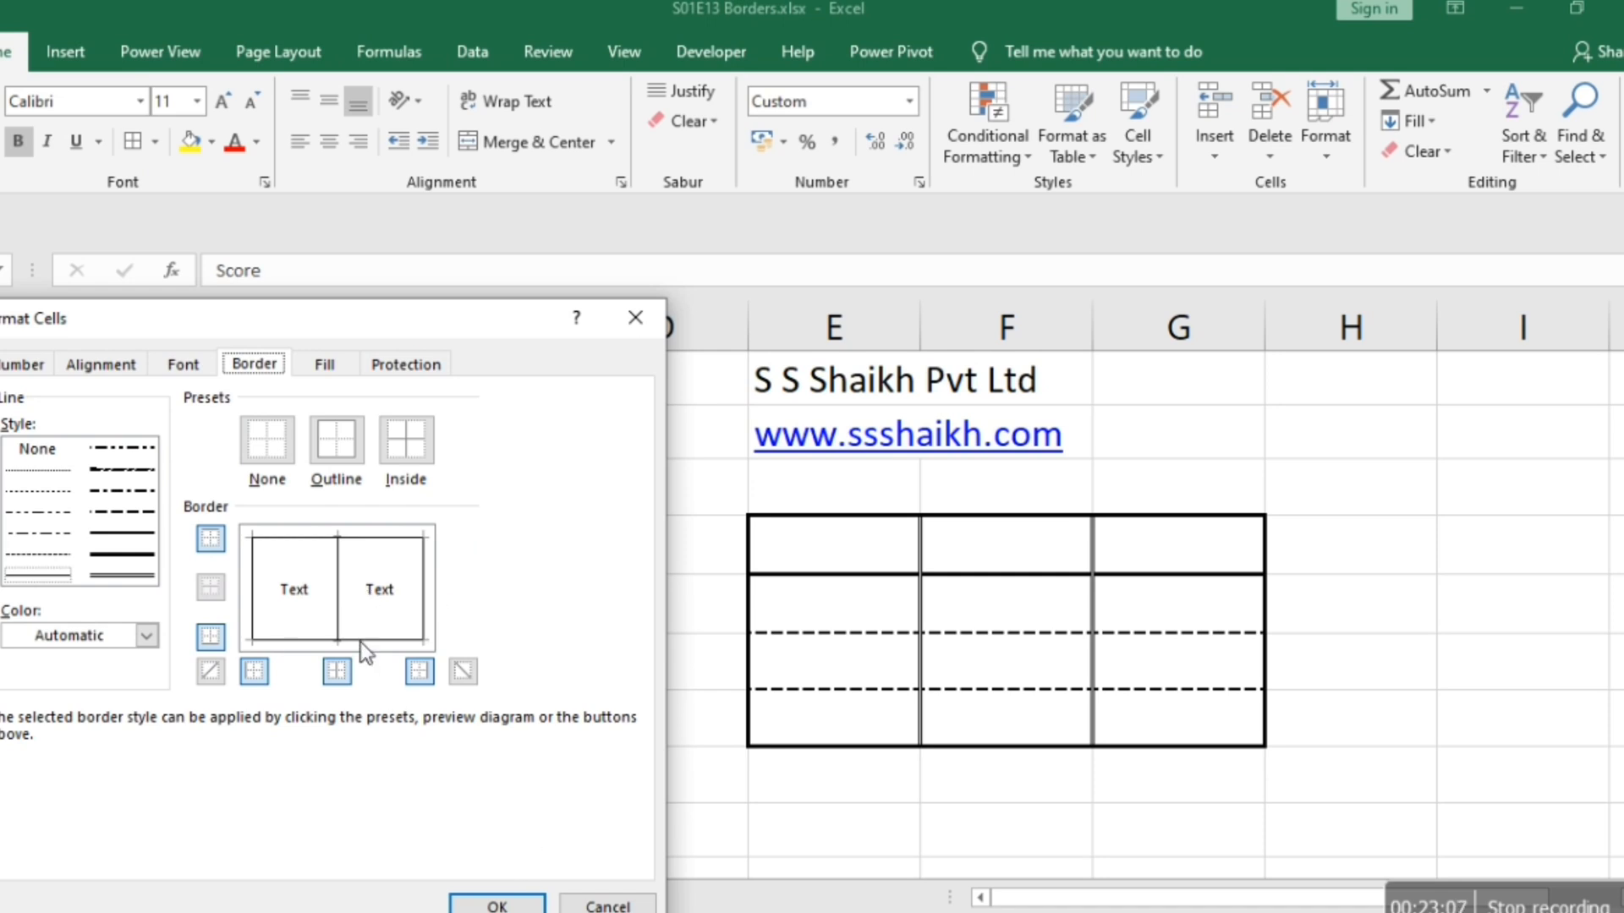
click(499, 904)
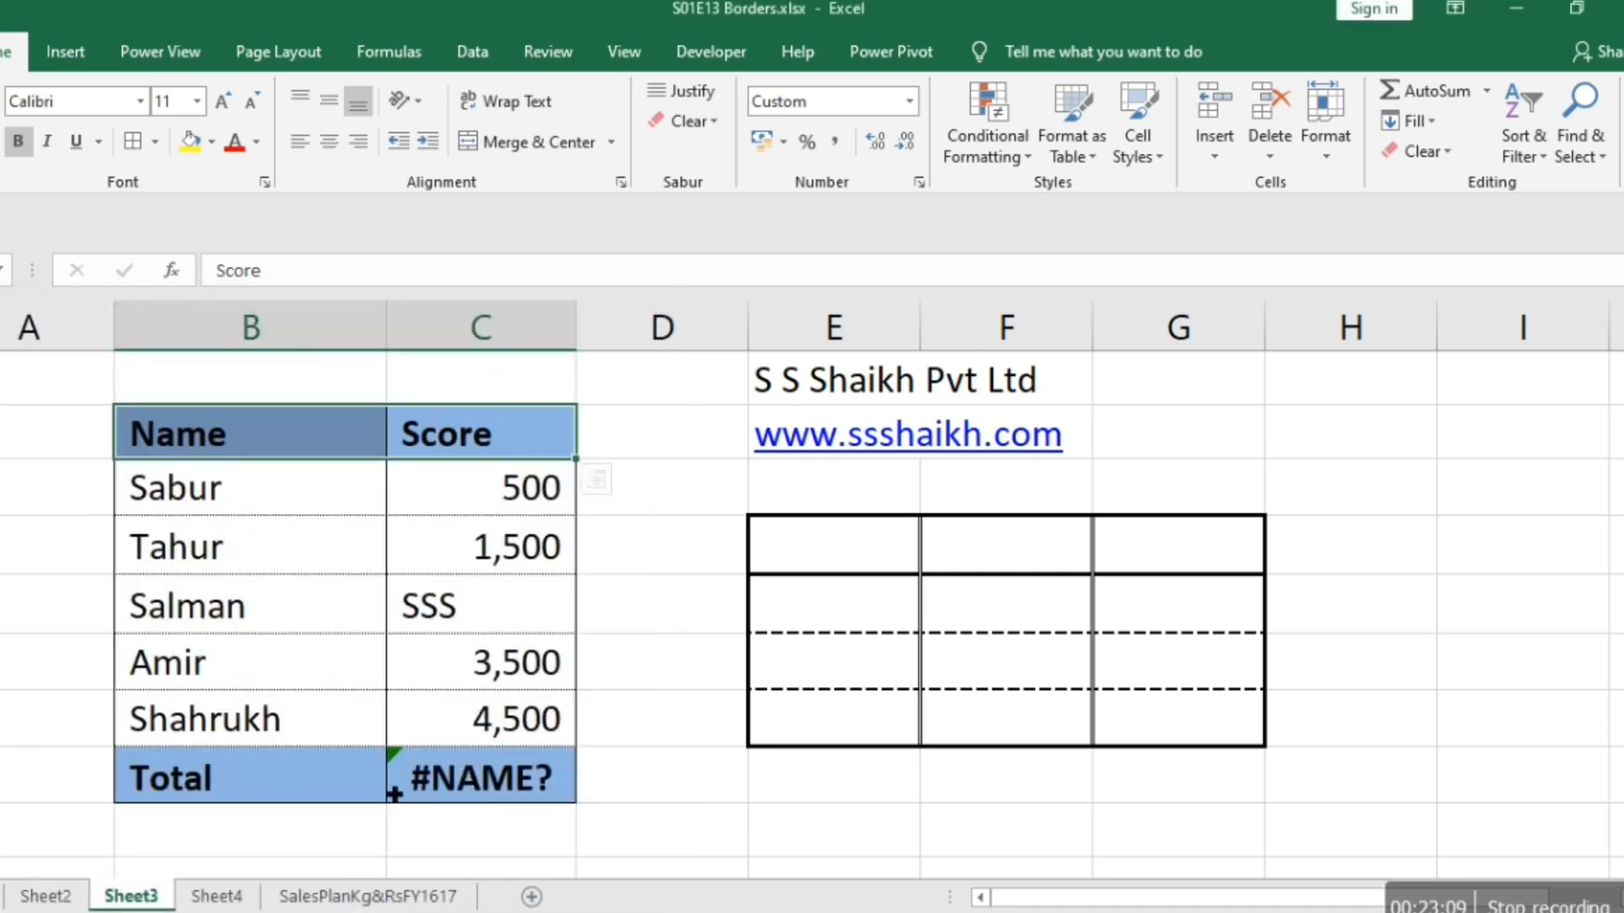
click(653, 800)
Select the last data row and the Total row, B7:C8, and set the horizontal border between them to a thin solid line.
click(536, 773)
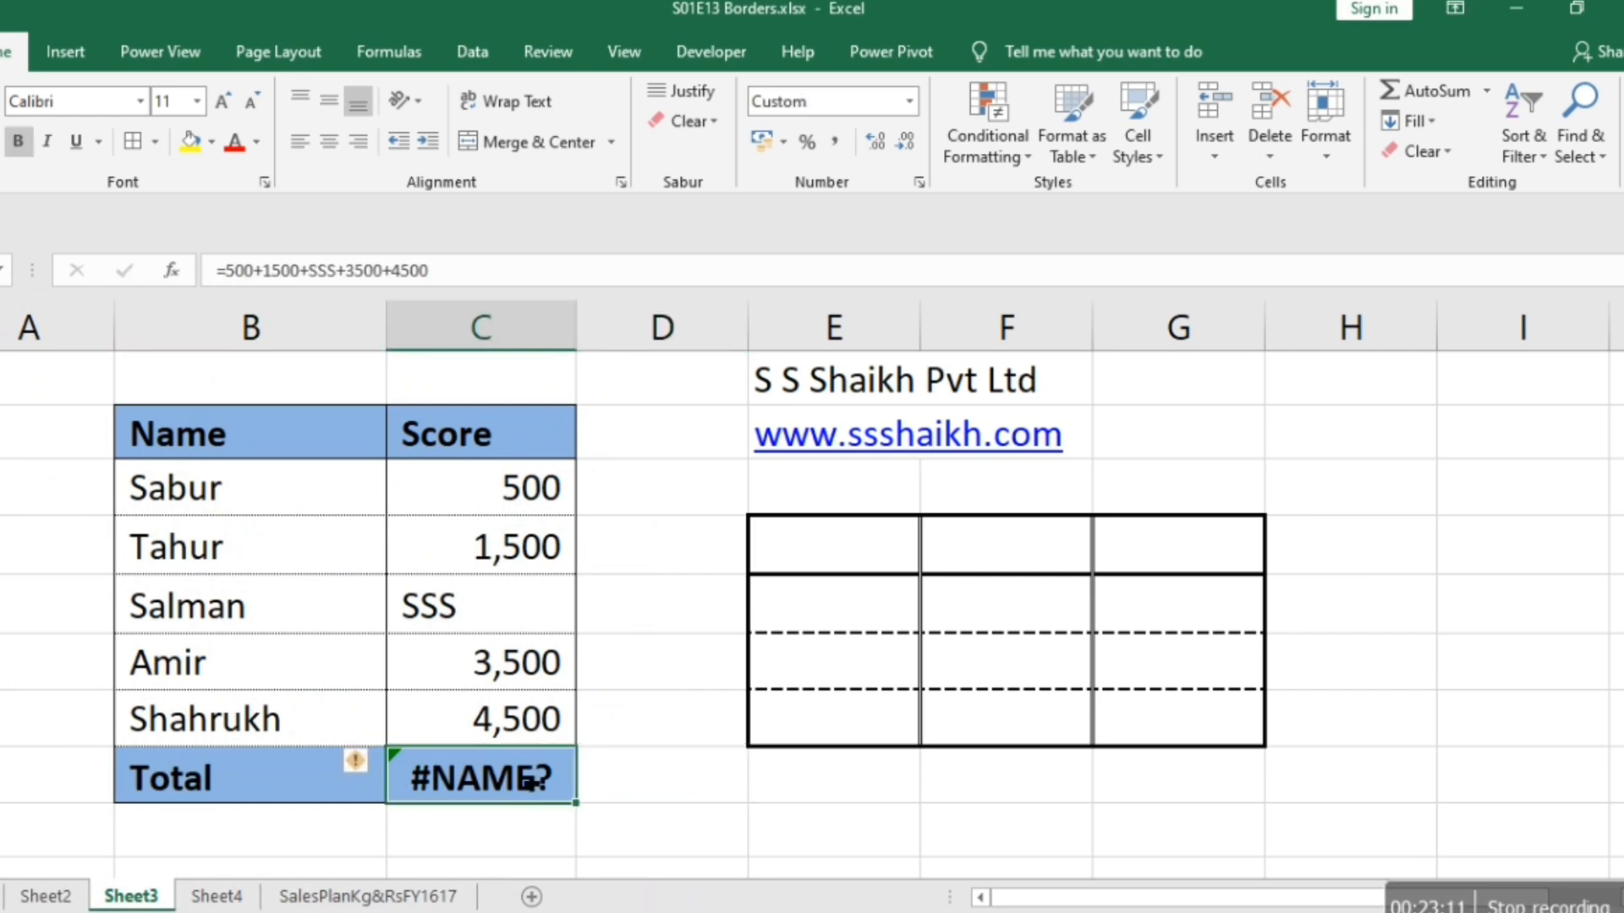
key(shift+Left)
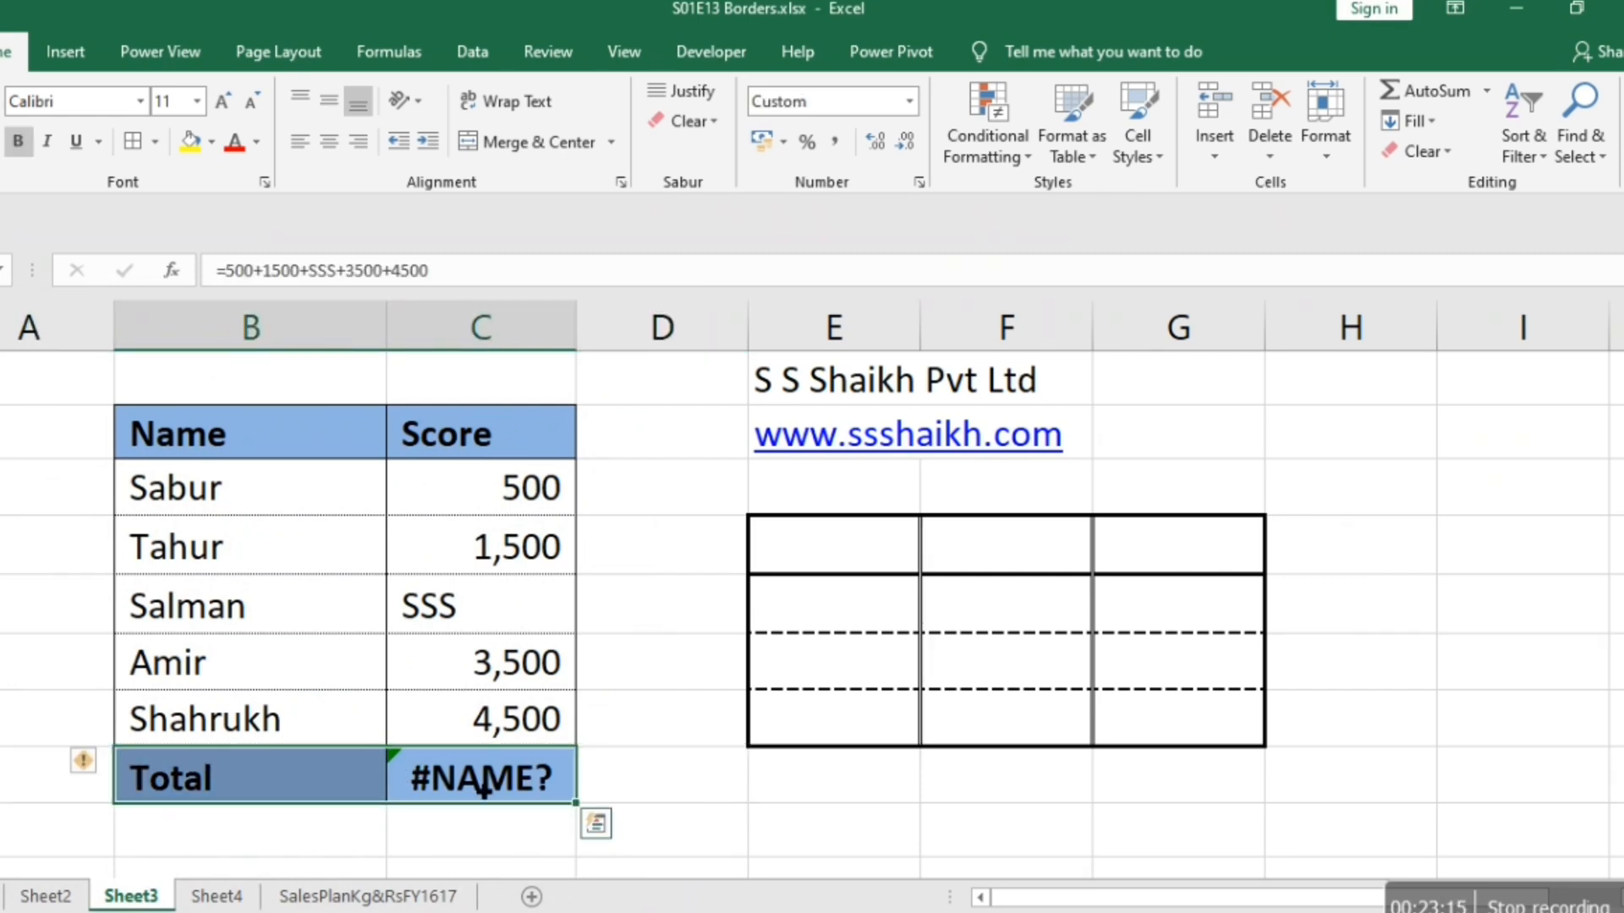
click(290, 713)
key(shift+Right)
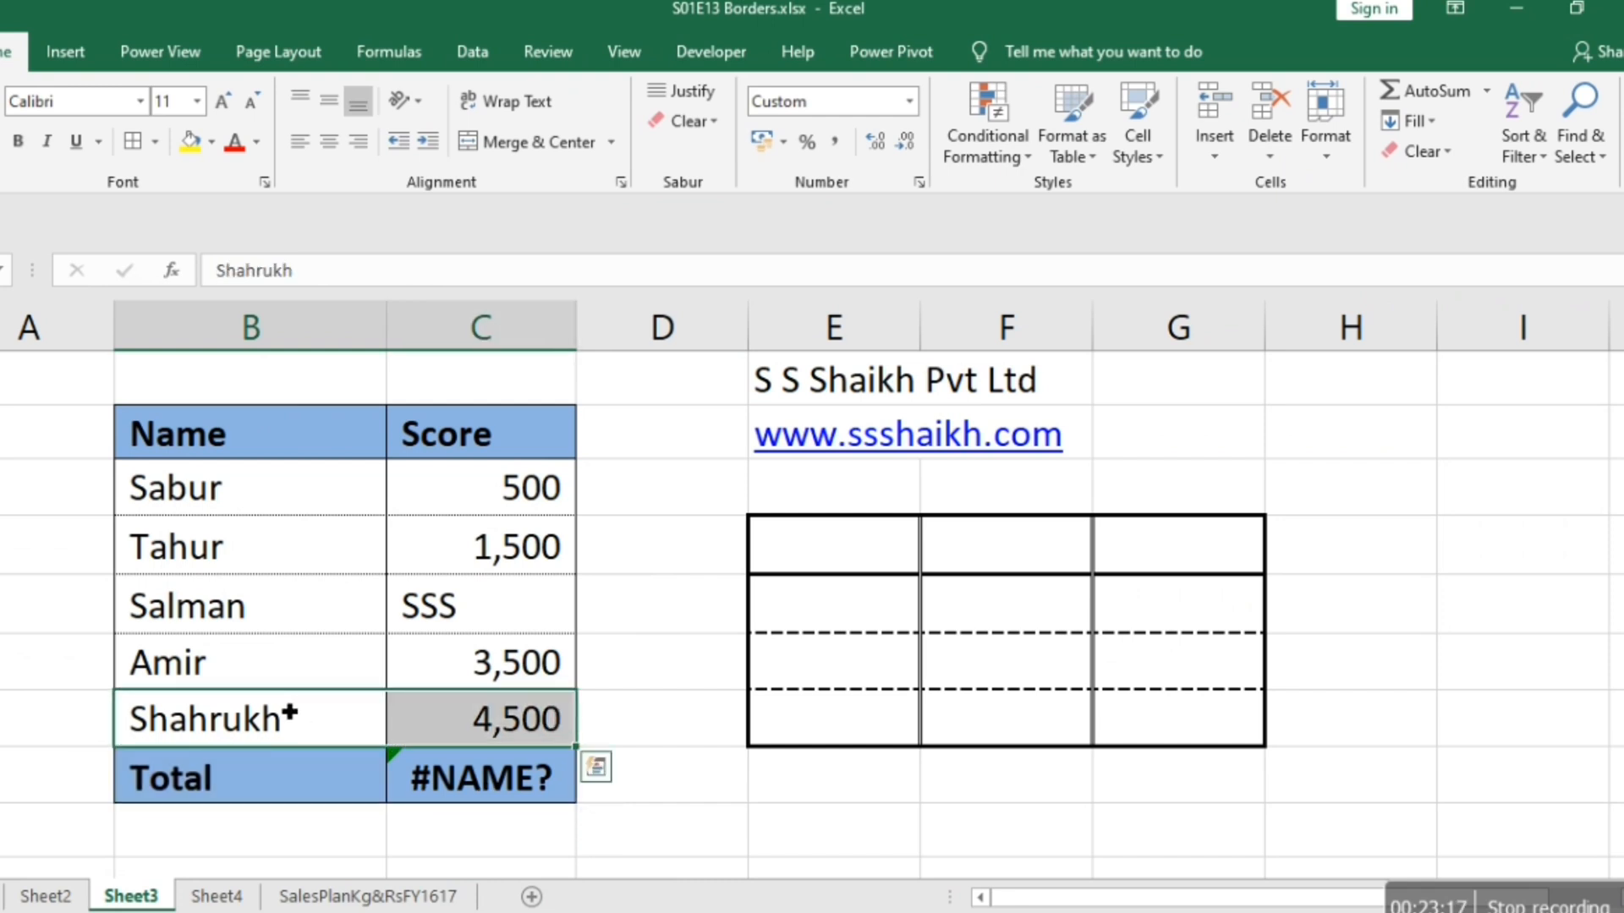
shift+click(434, 776)
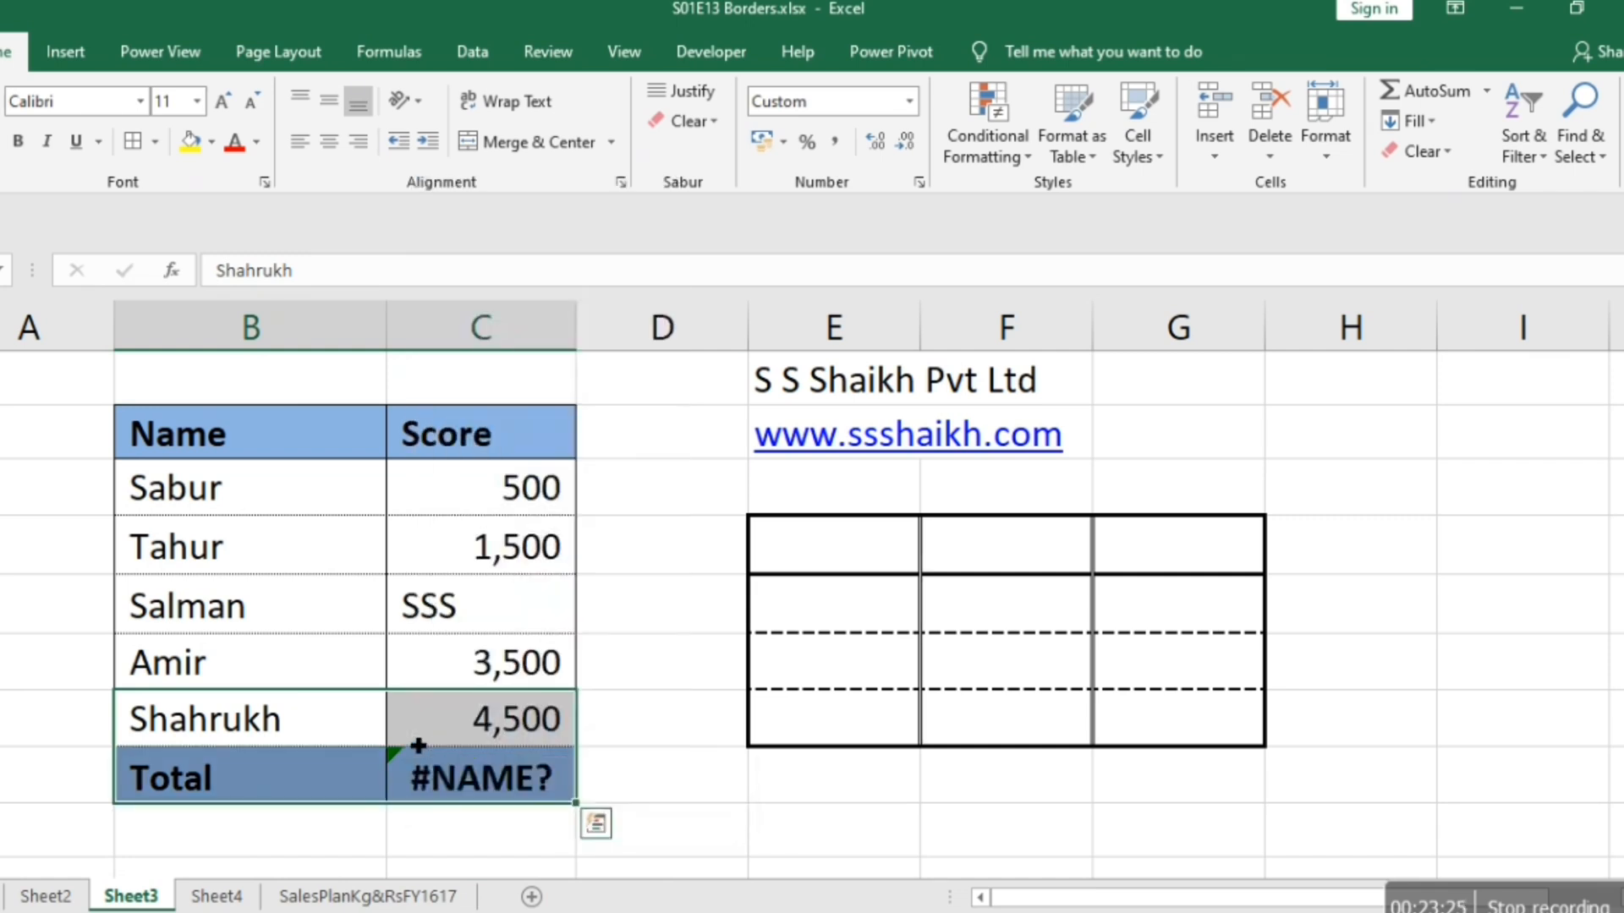
right_click(418, 744)
click(478, 625)
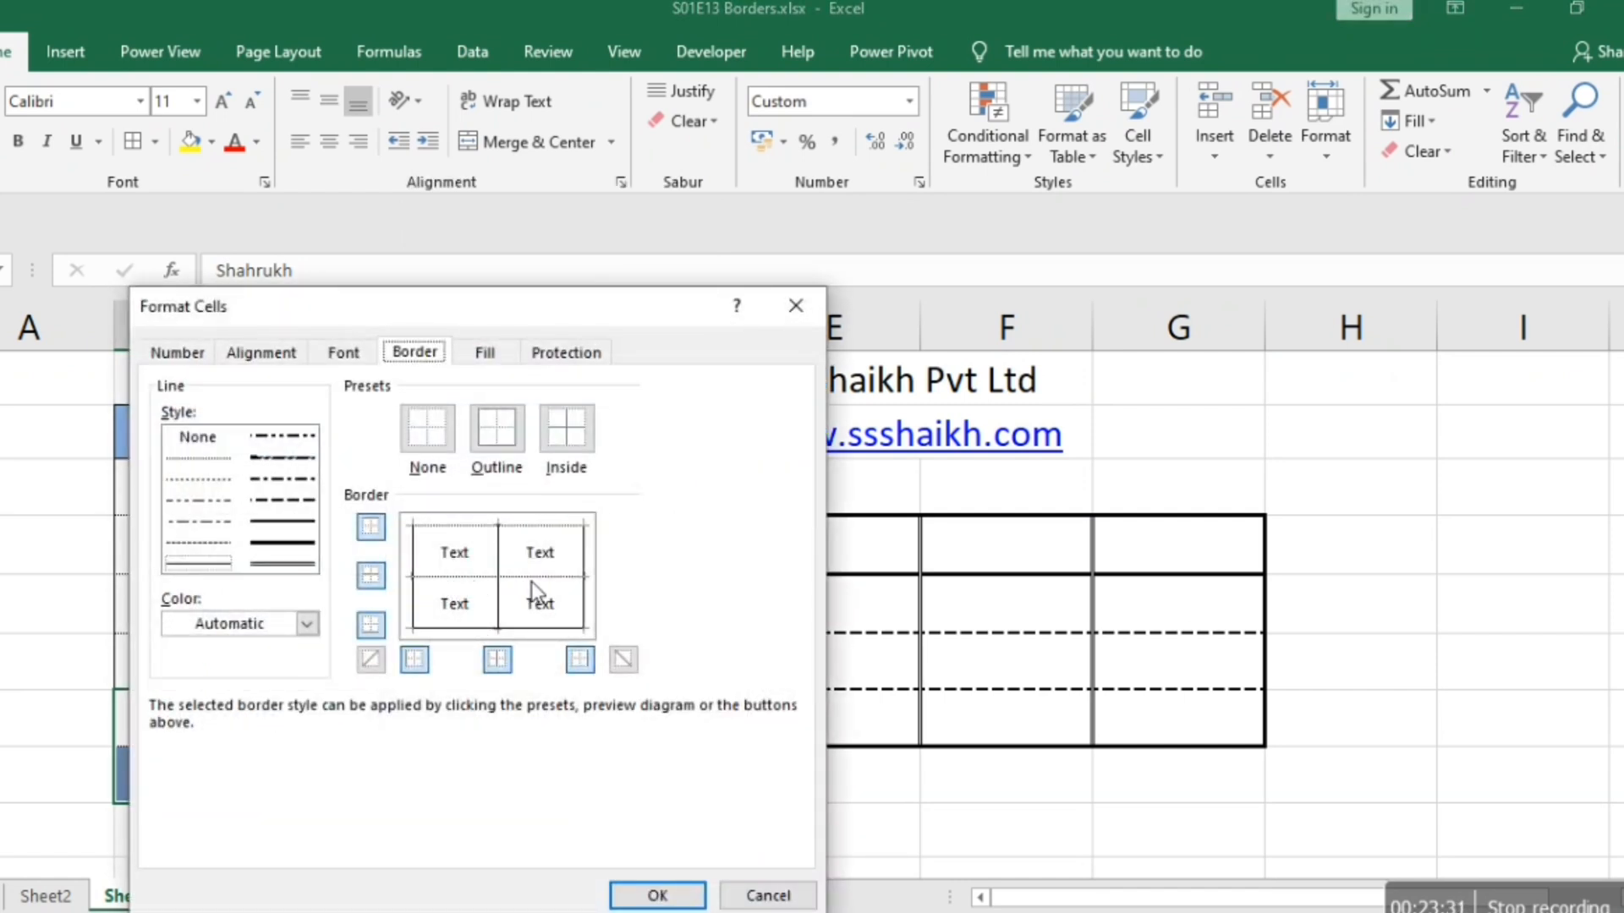
click(468, 579)
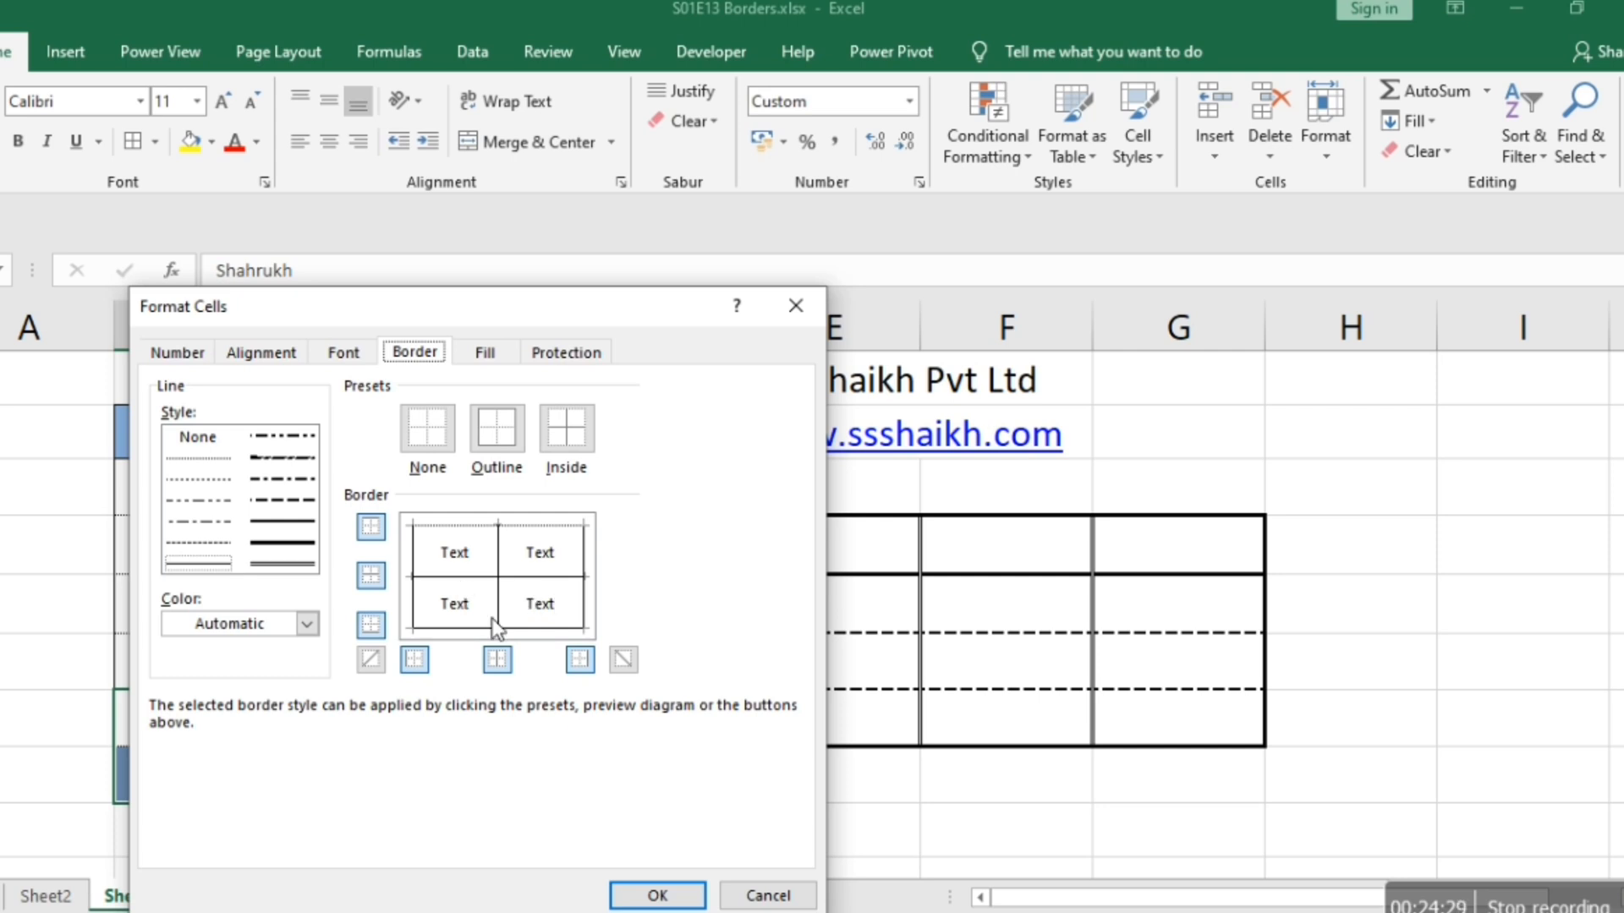
Apply the border change to B7:C8 and check the Name and Score table in the print preview.
click(658, 894)
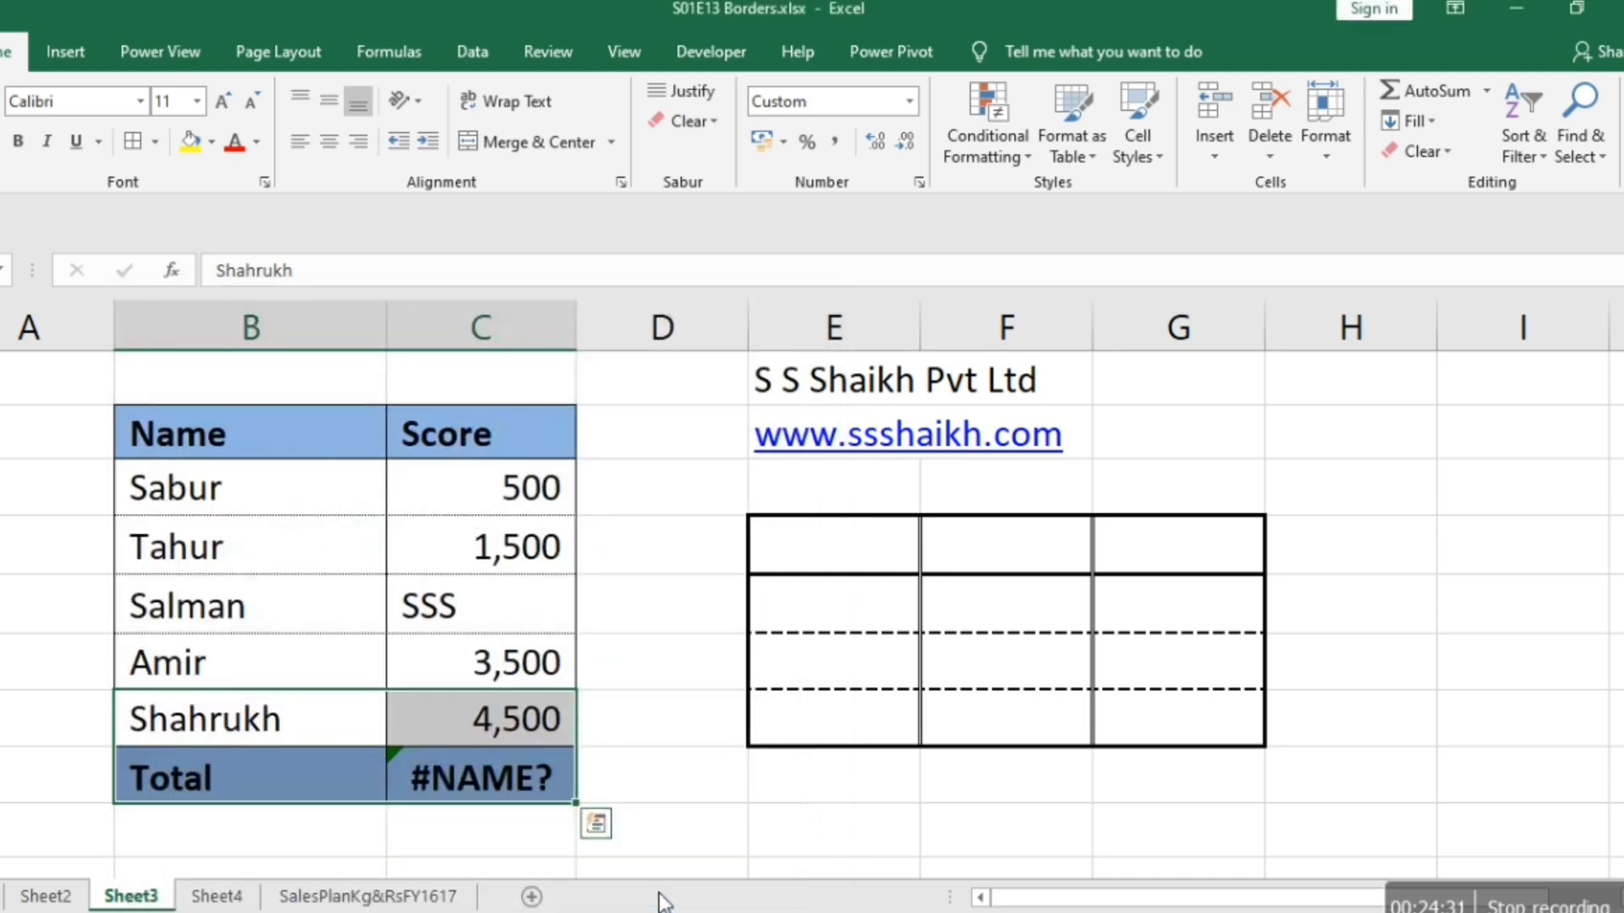
key(Up)
key(Up)
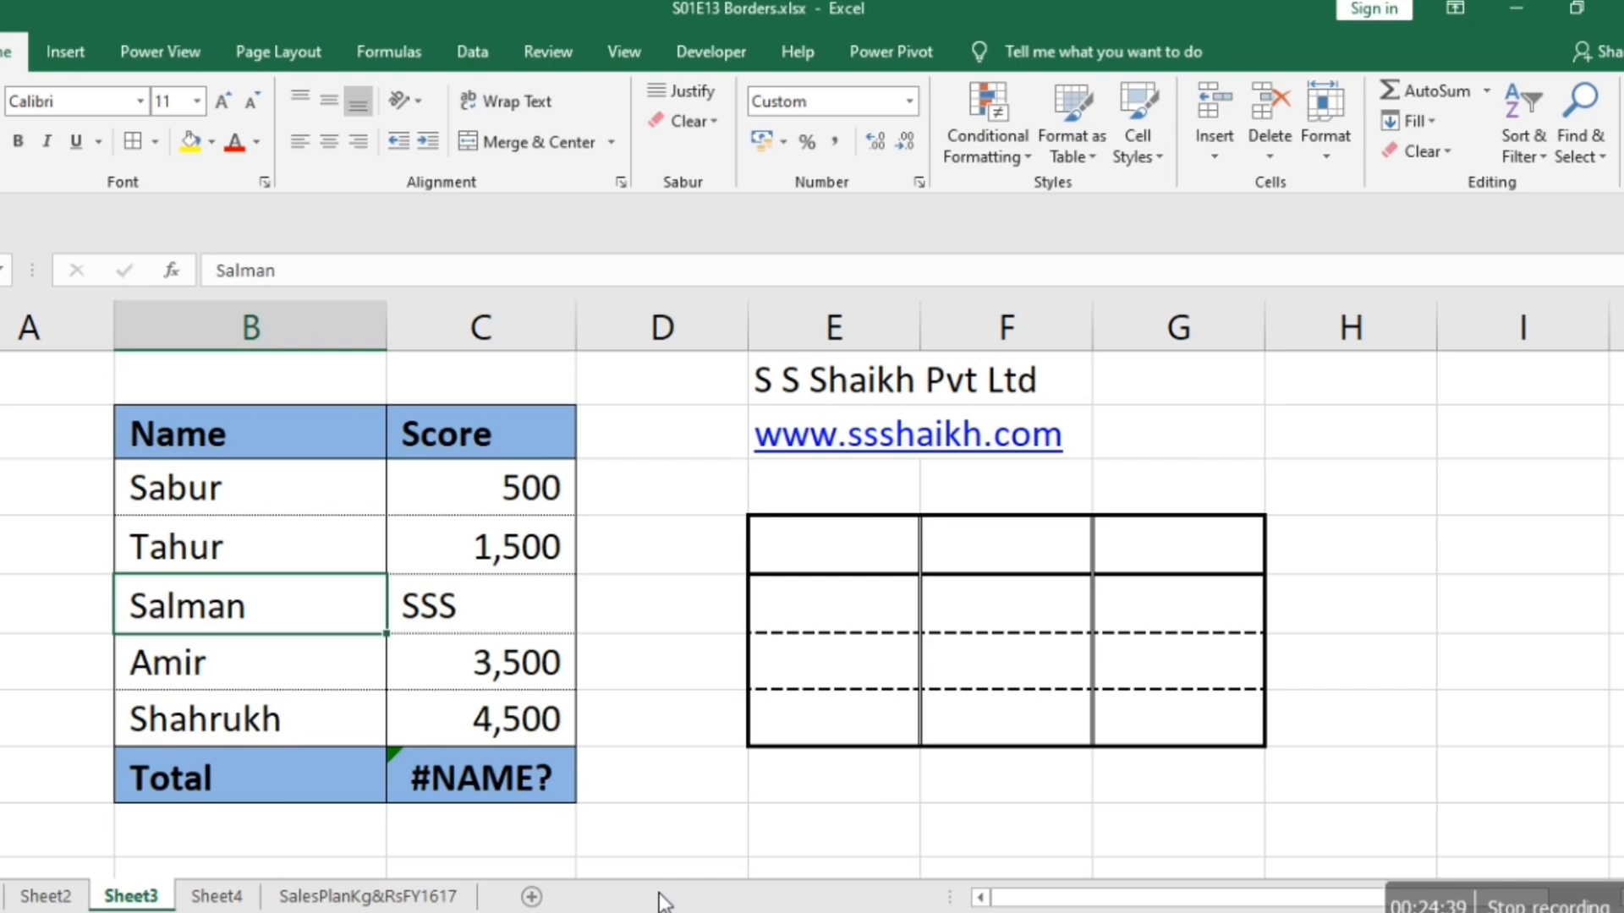
key(ctrl+p)
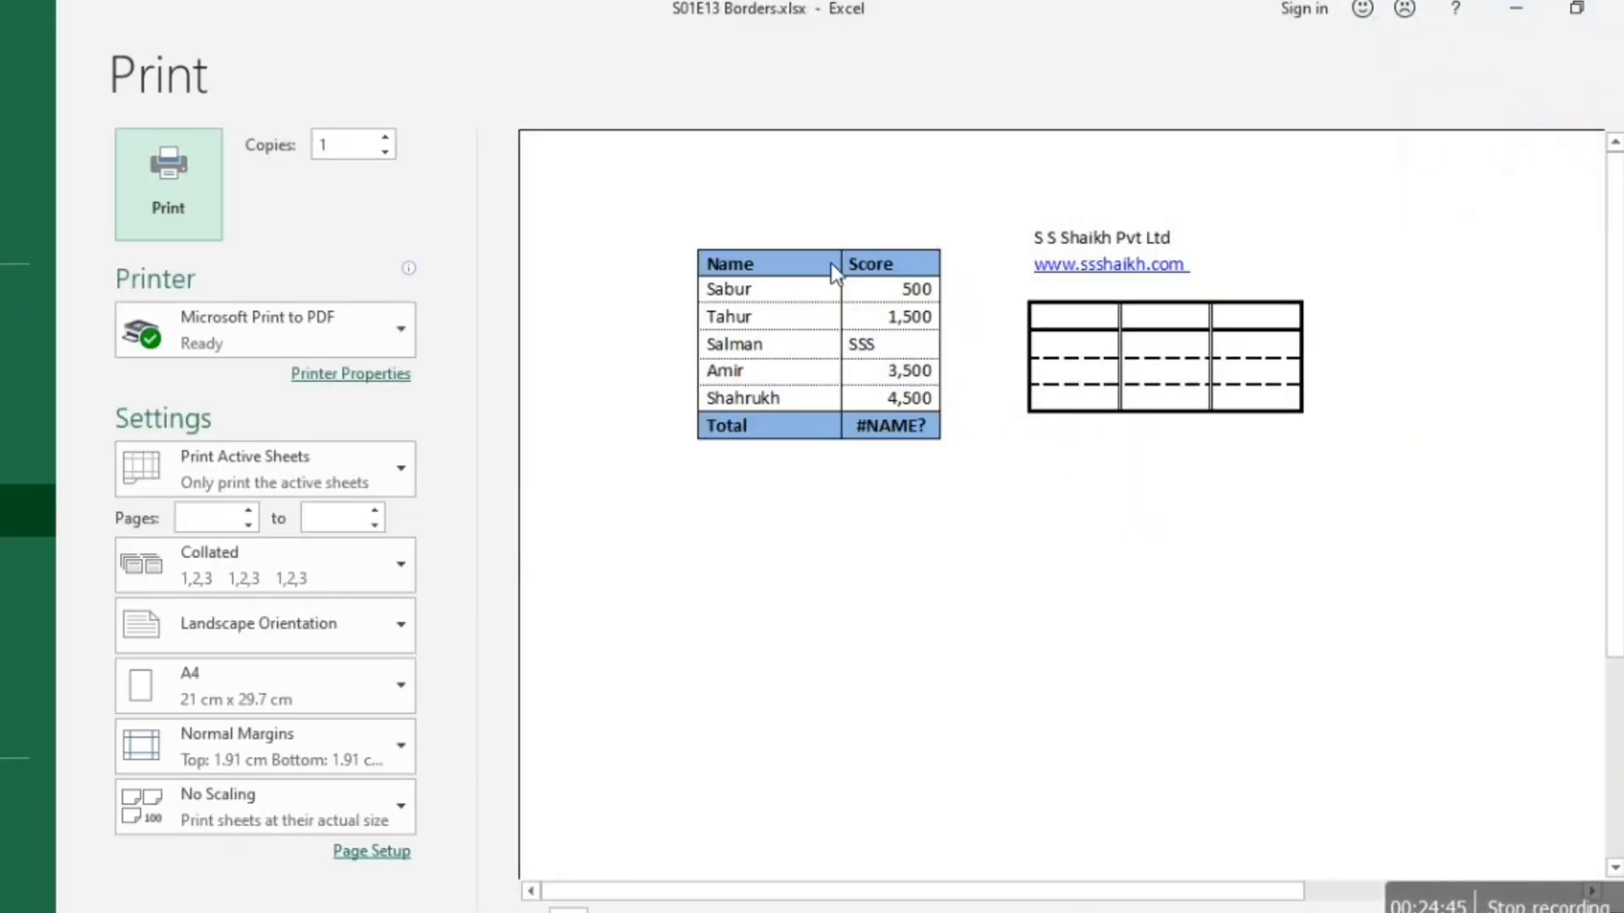
key(Escape)
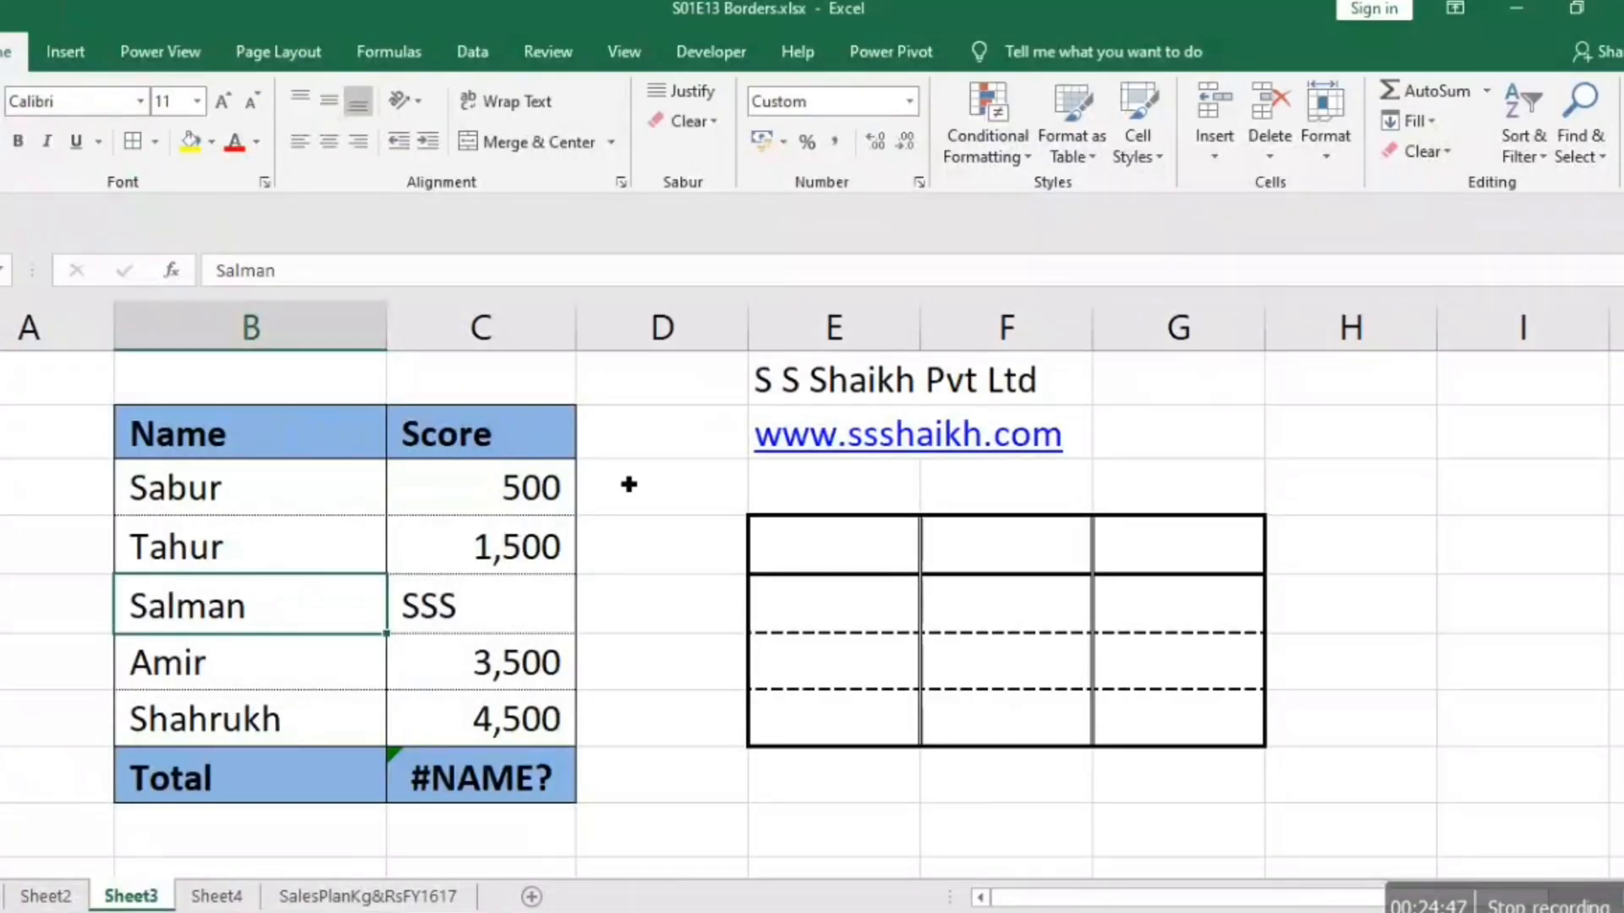
Remove the fill color from the Name and Score table B2:C8 and check its borders in the print preview.
click(304, 433)
mouse_move(304, 432)
mouse_down()
mouse_move(508, 488)
mouse_move(507, 778)
mouse_up()
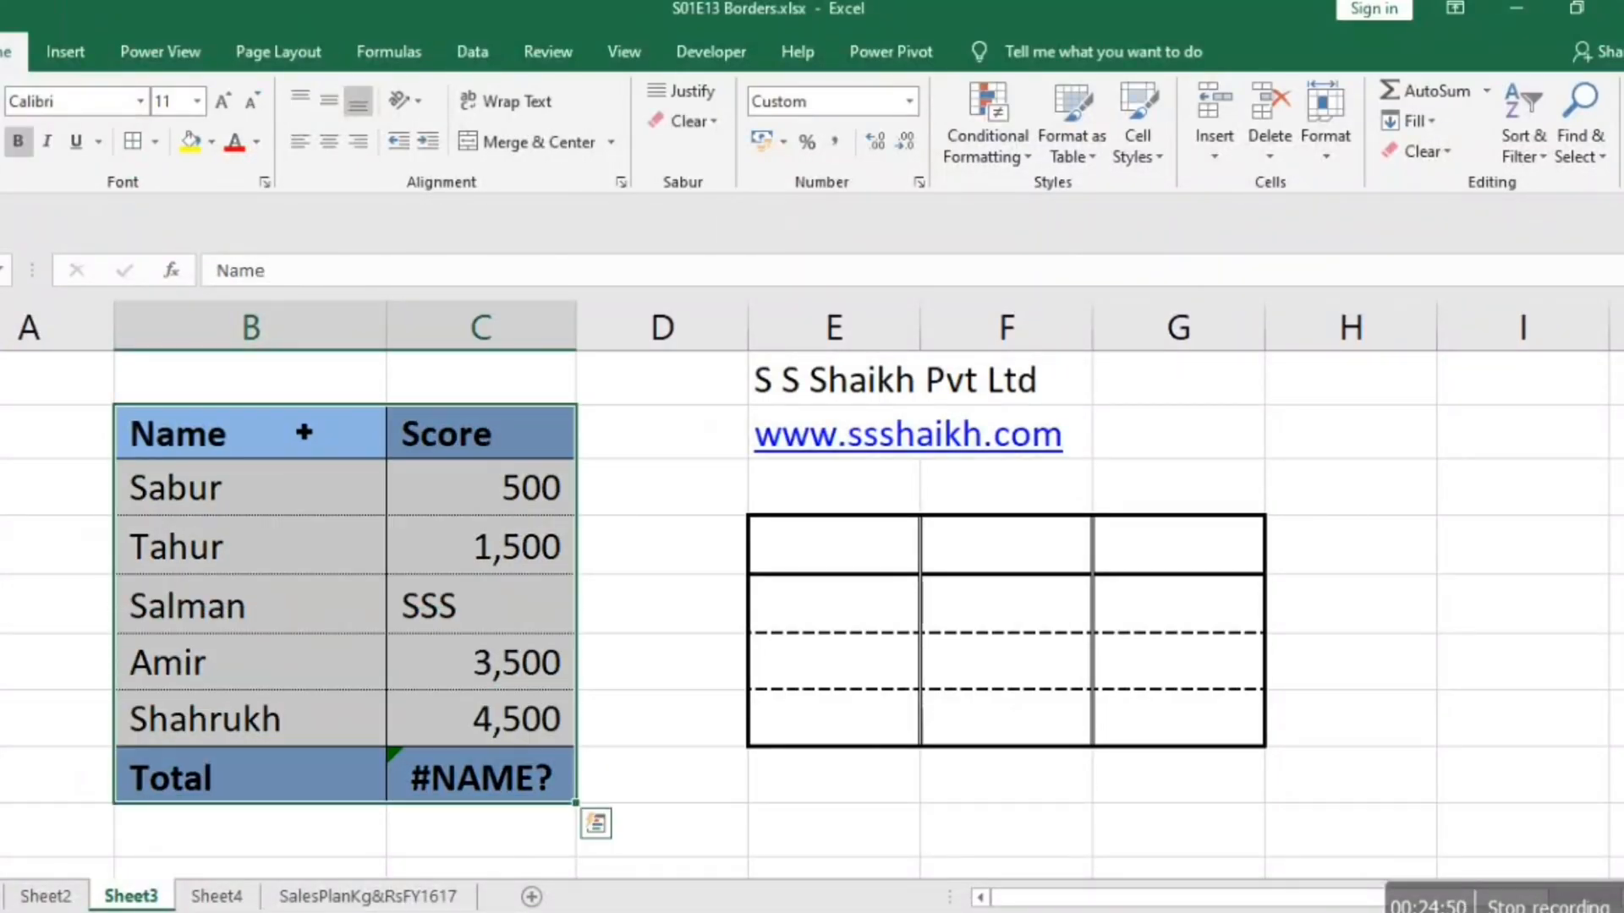
click(212, 142)
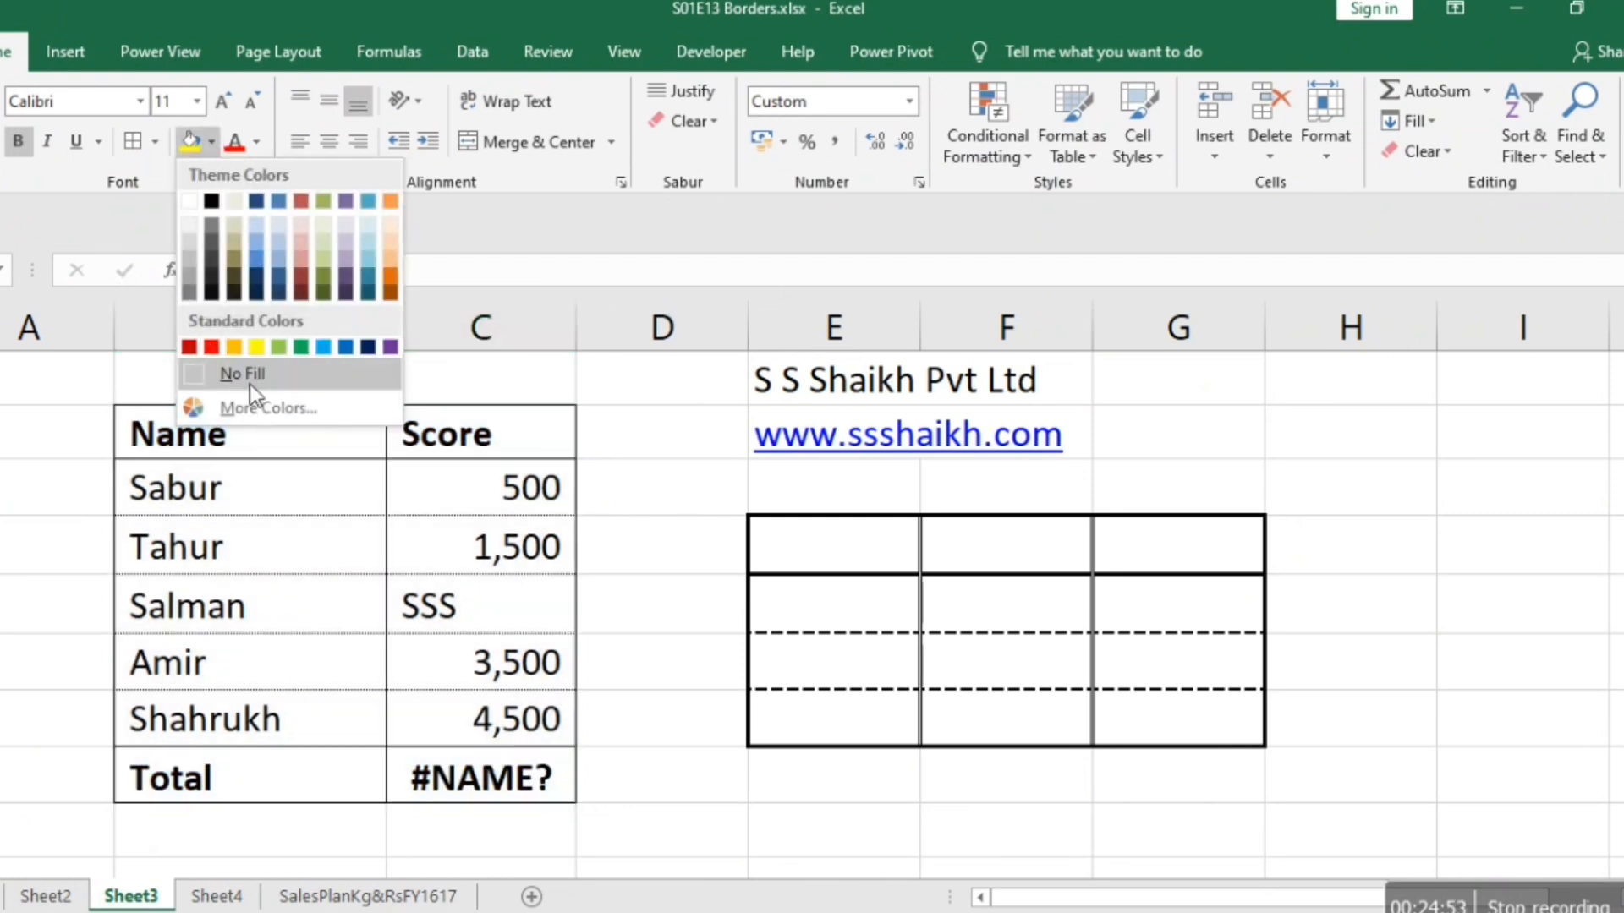
click(244, 377)
click(59, 514)
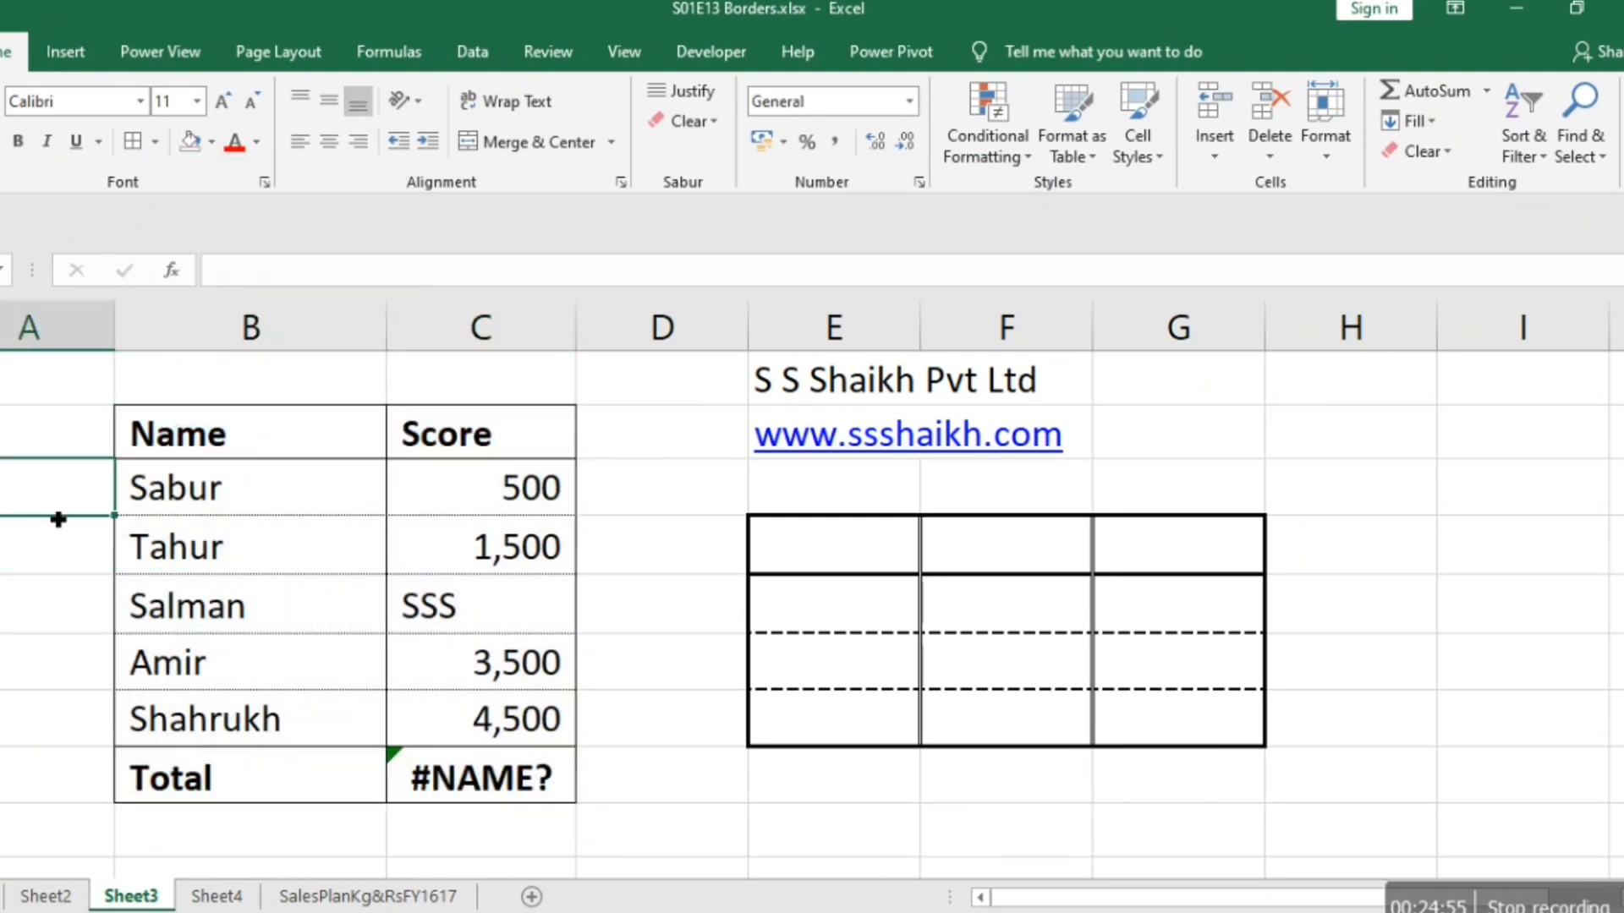
key(ctrl+p)
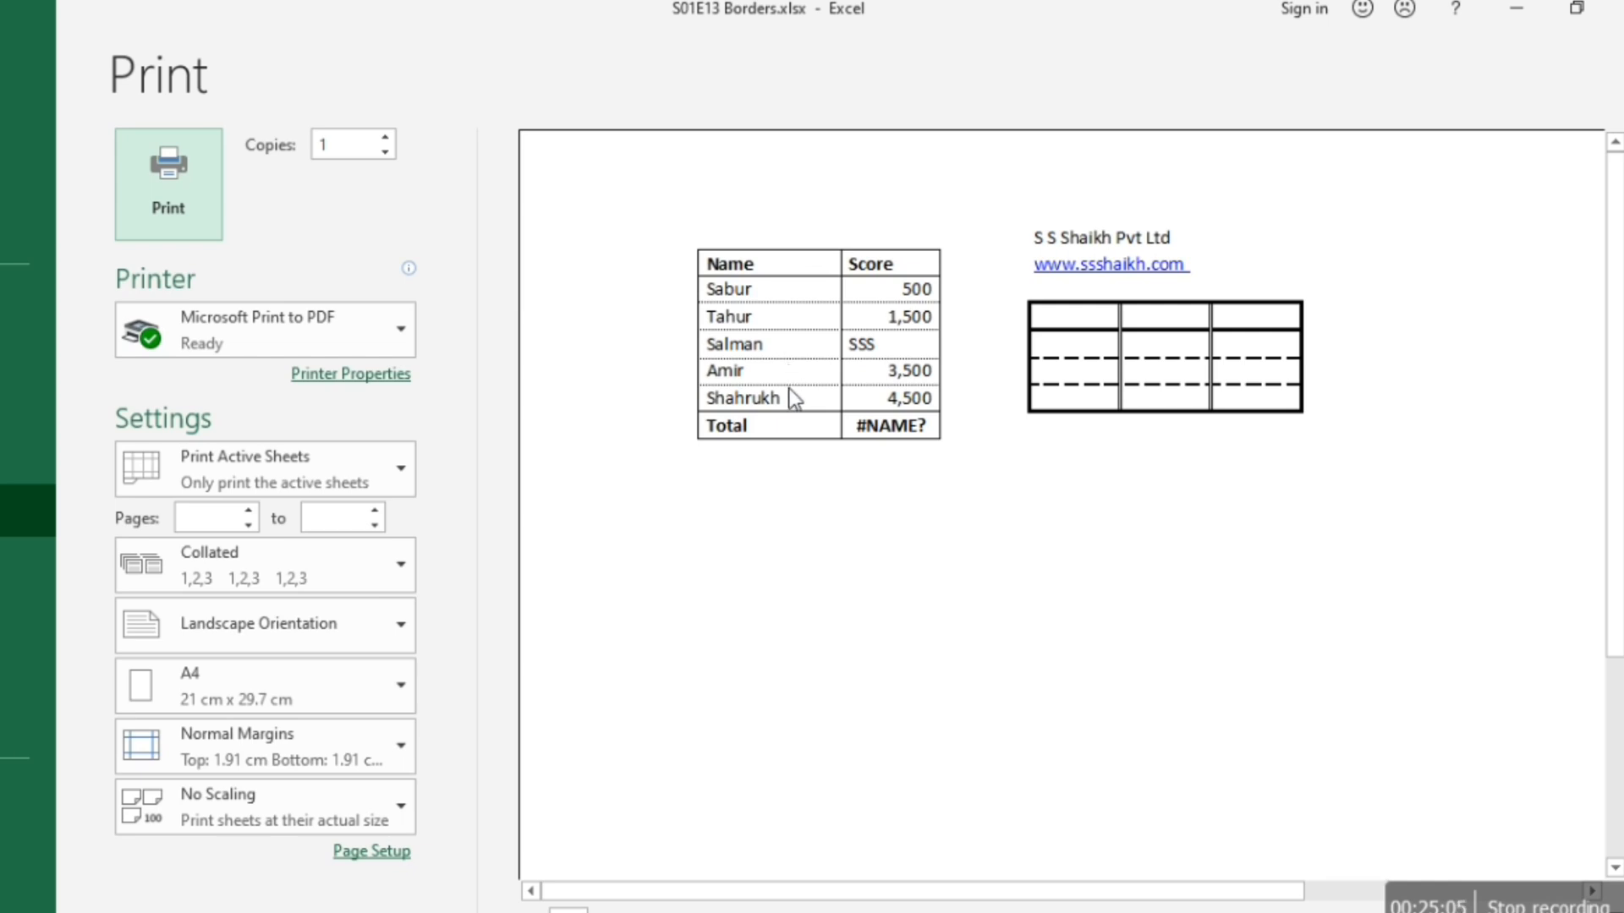
key(Escape)
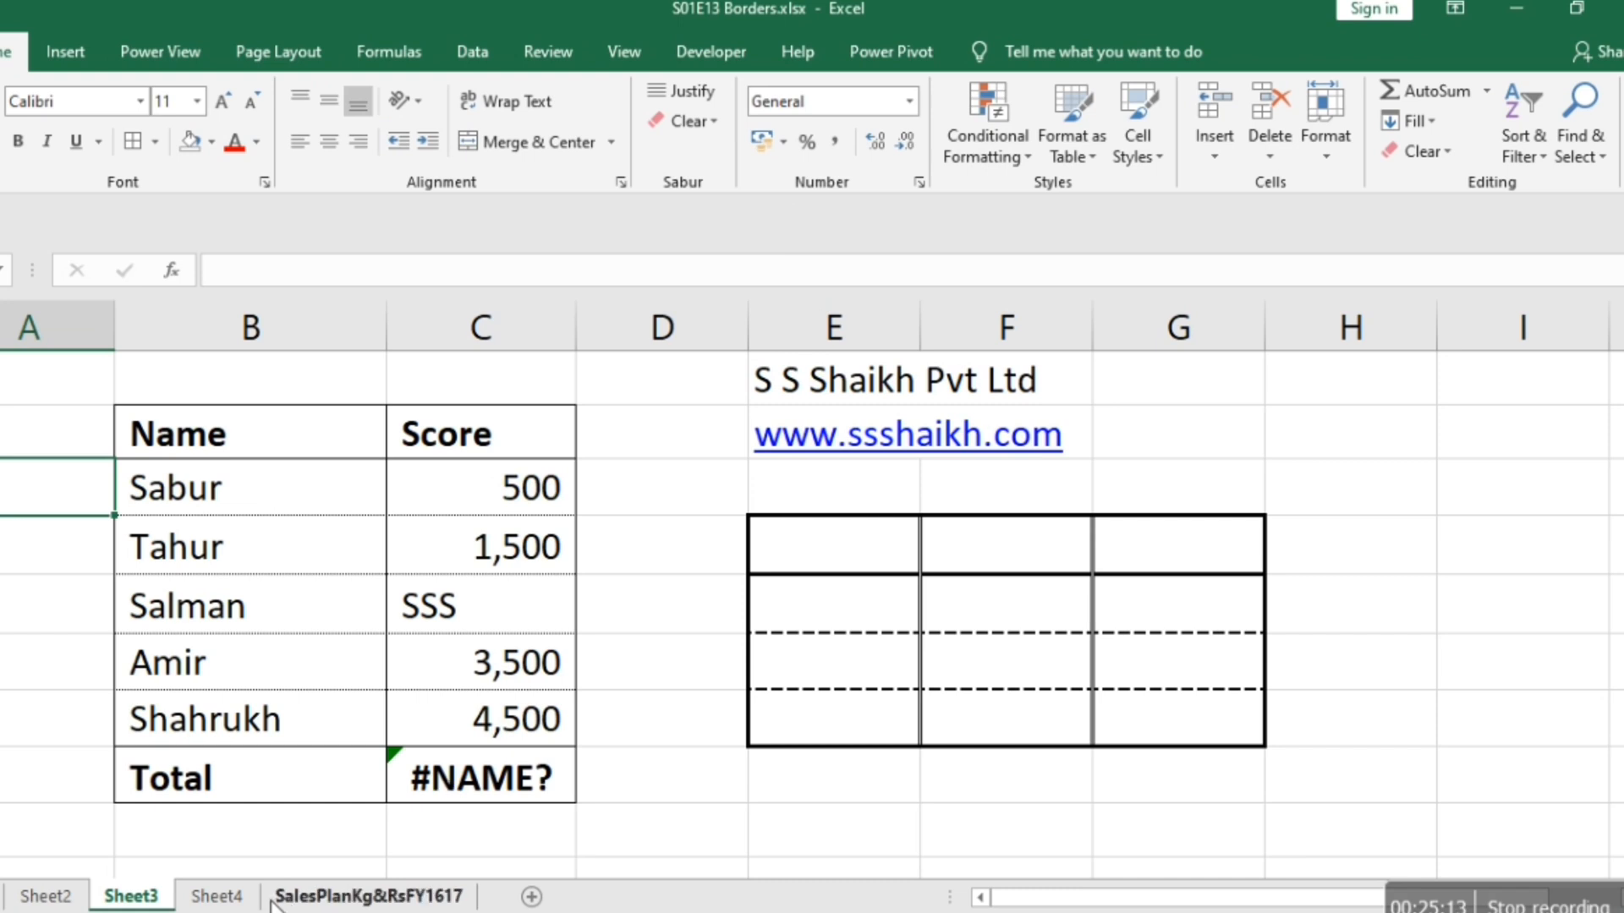
Review the Balance Sheet on Sheet4, examining the Liabilities block and then the Assets block down to the Total row.
click(217, 896)
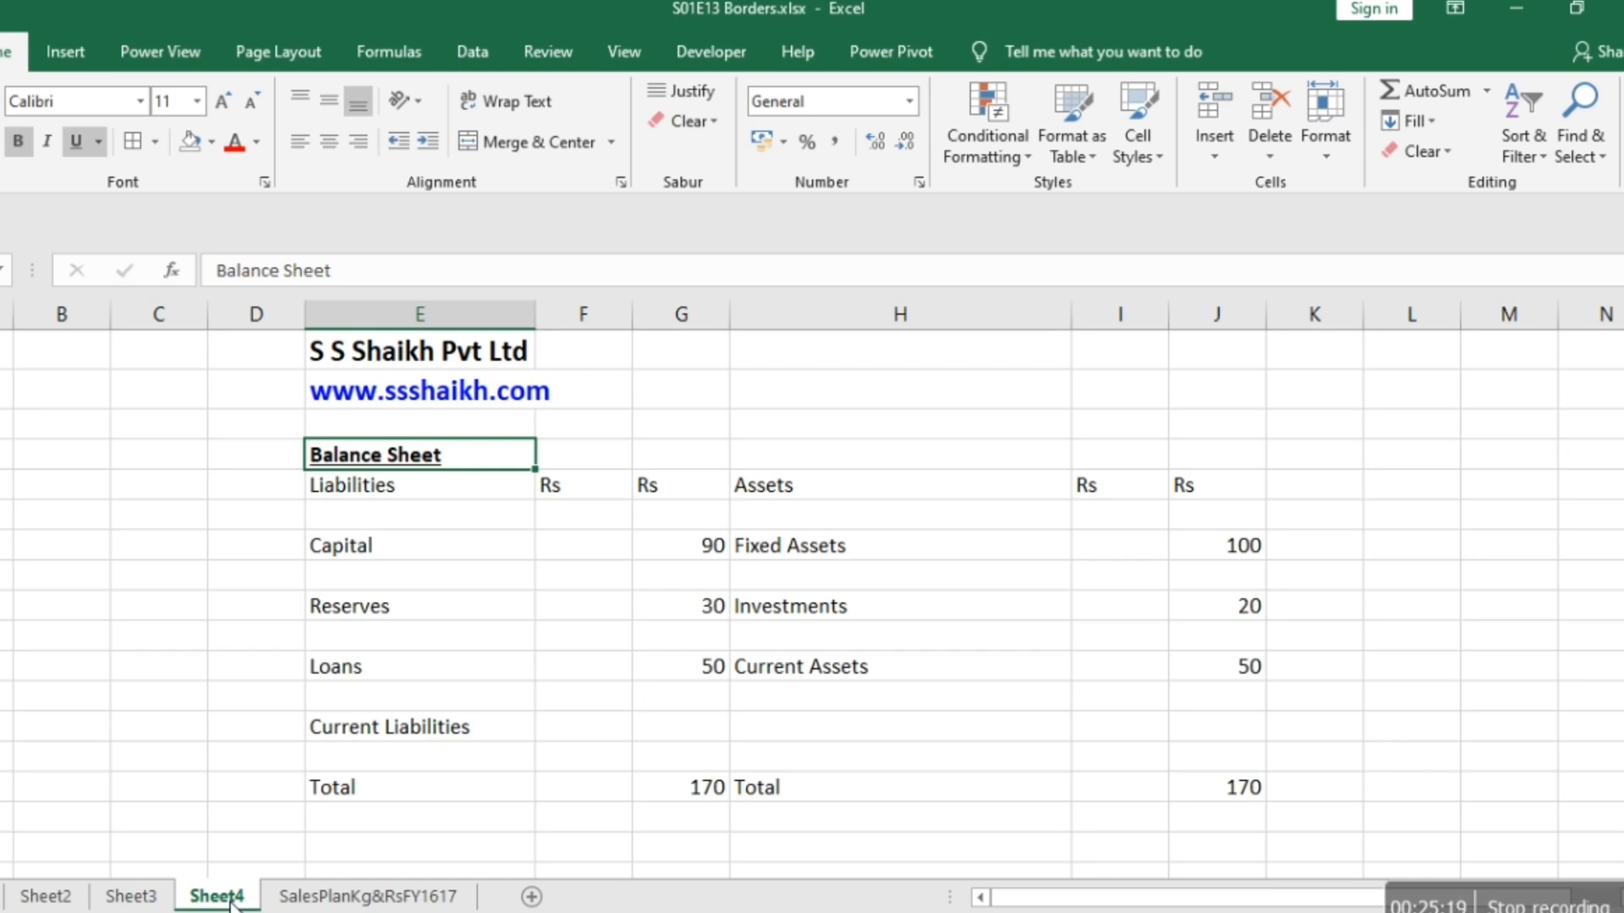
key(Down)
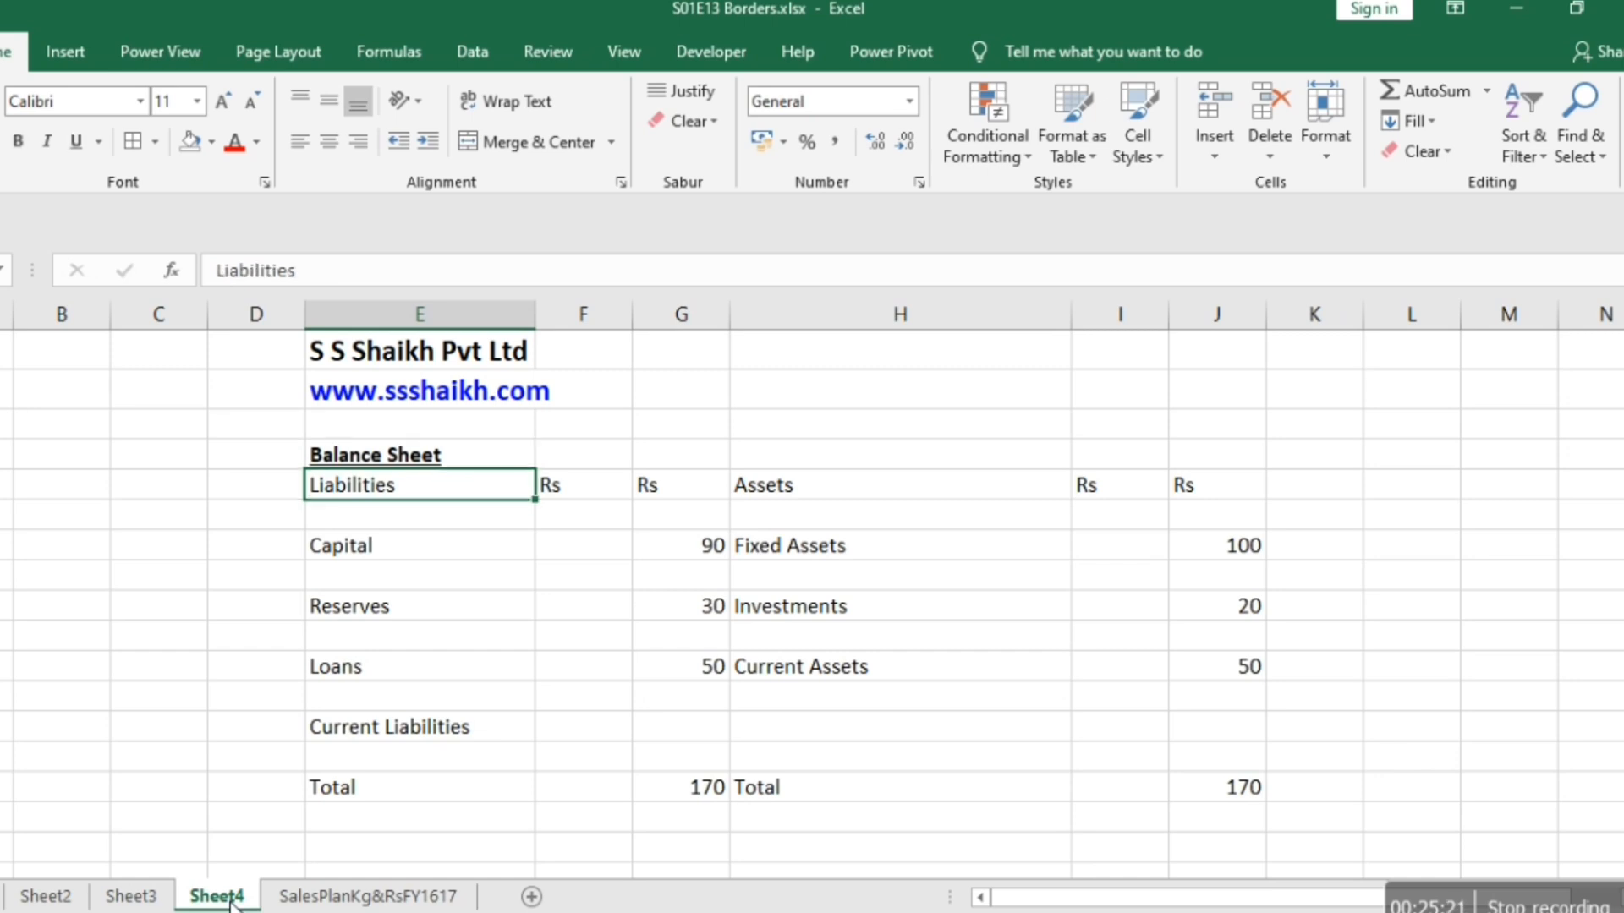
key(shift+Right)
key(shift+Right)
key(shift+Down)
key(shift+Down)
key(shift+Down)
key(shift+Down)
key(shift+Down)
key(shift+Down)
key(shift+Down)
key(shift+Down)
key(shift+Down)
key(shift+Down)
key(shift+Down)
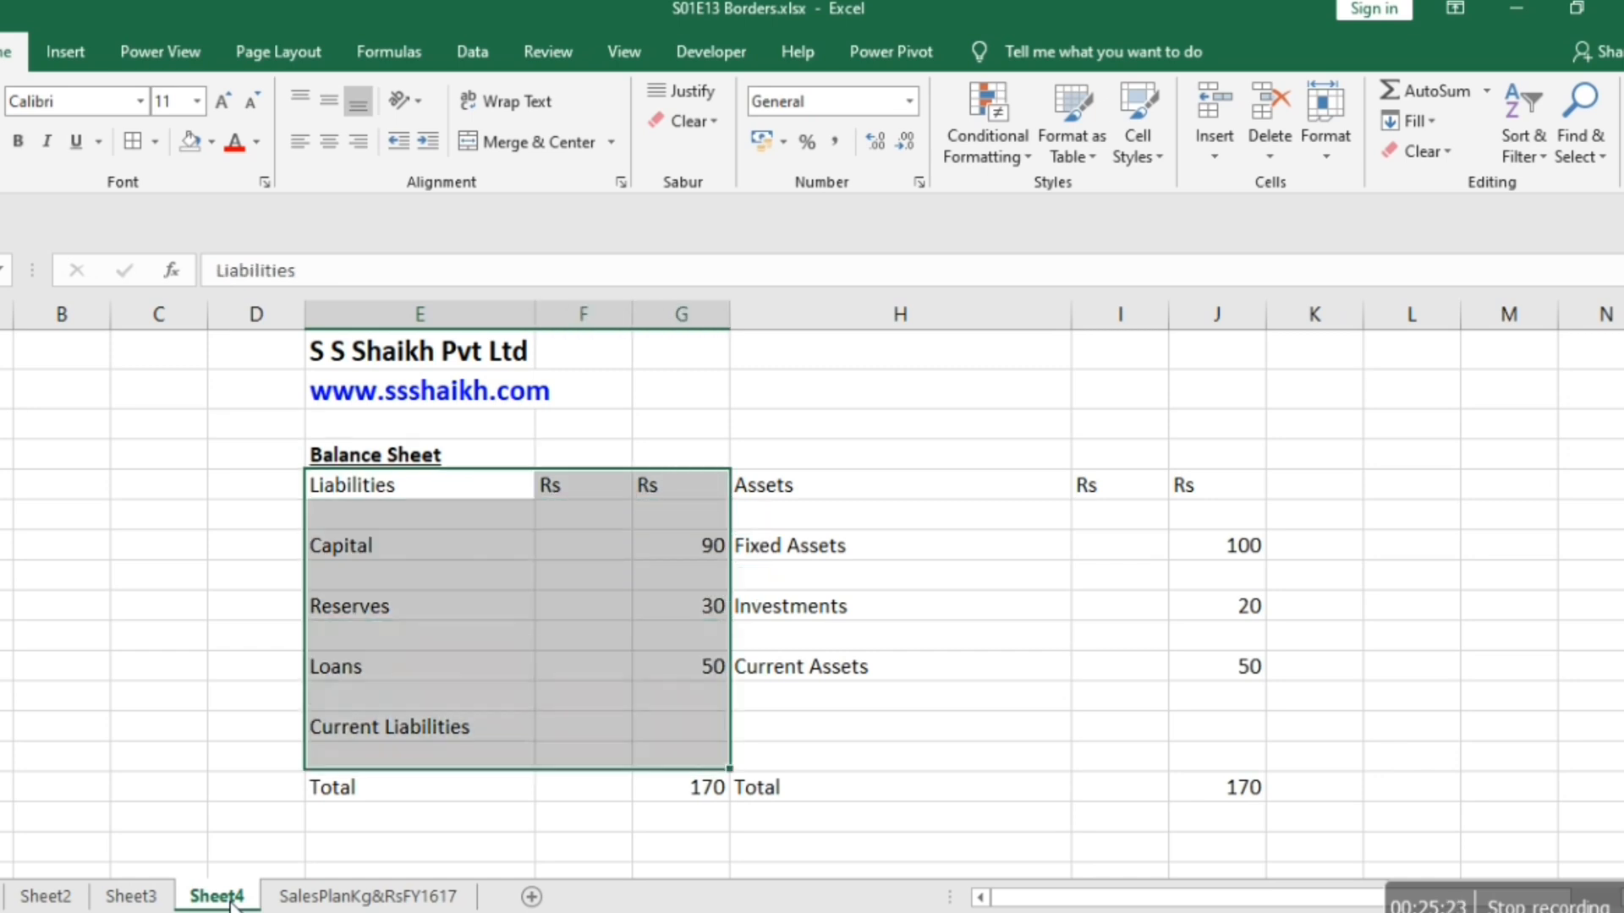
key(shift+Right)
key(Right)
key(Right)
key(Right)
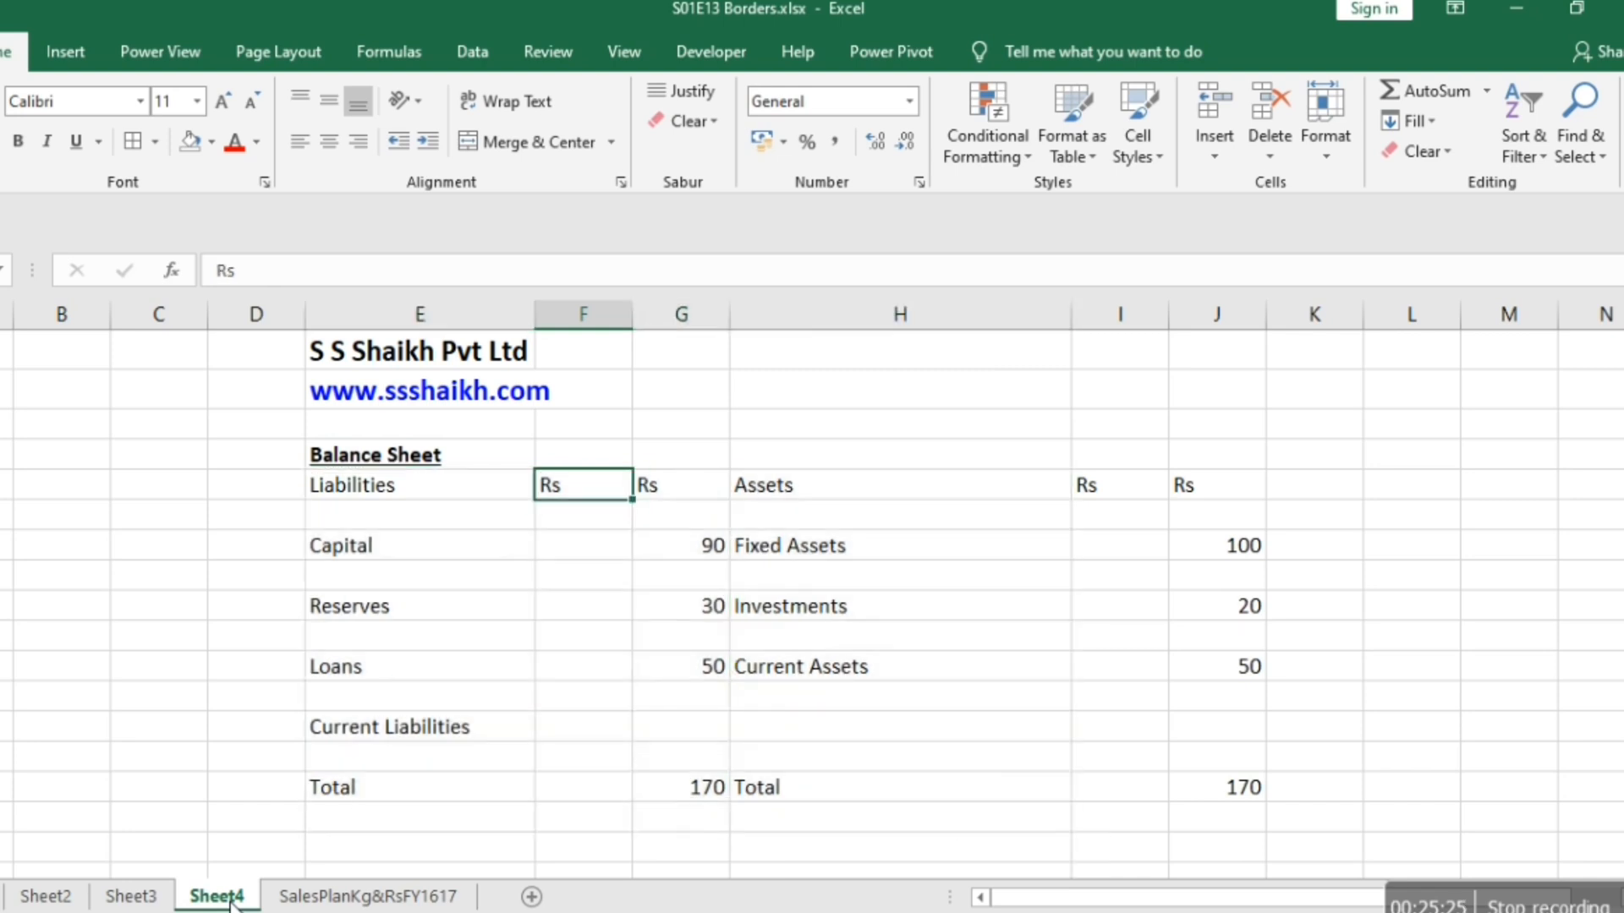
key(shift+Down)
key(shift+Down)
key(shift+Down)
key(shift+Down)
key(shift+Down)
key(shift+Down)
key(shift+Down)
key(shift+Down)
key(shift+Down)
key(shift+Down)
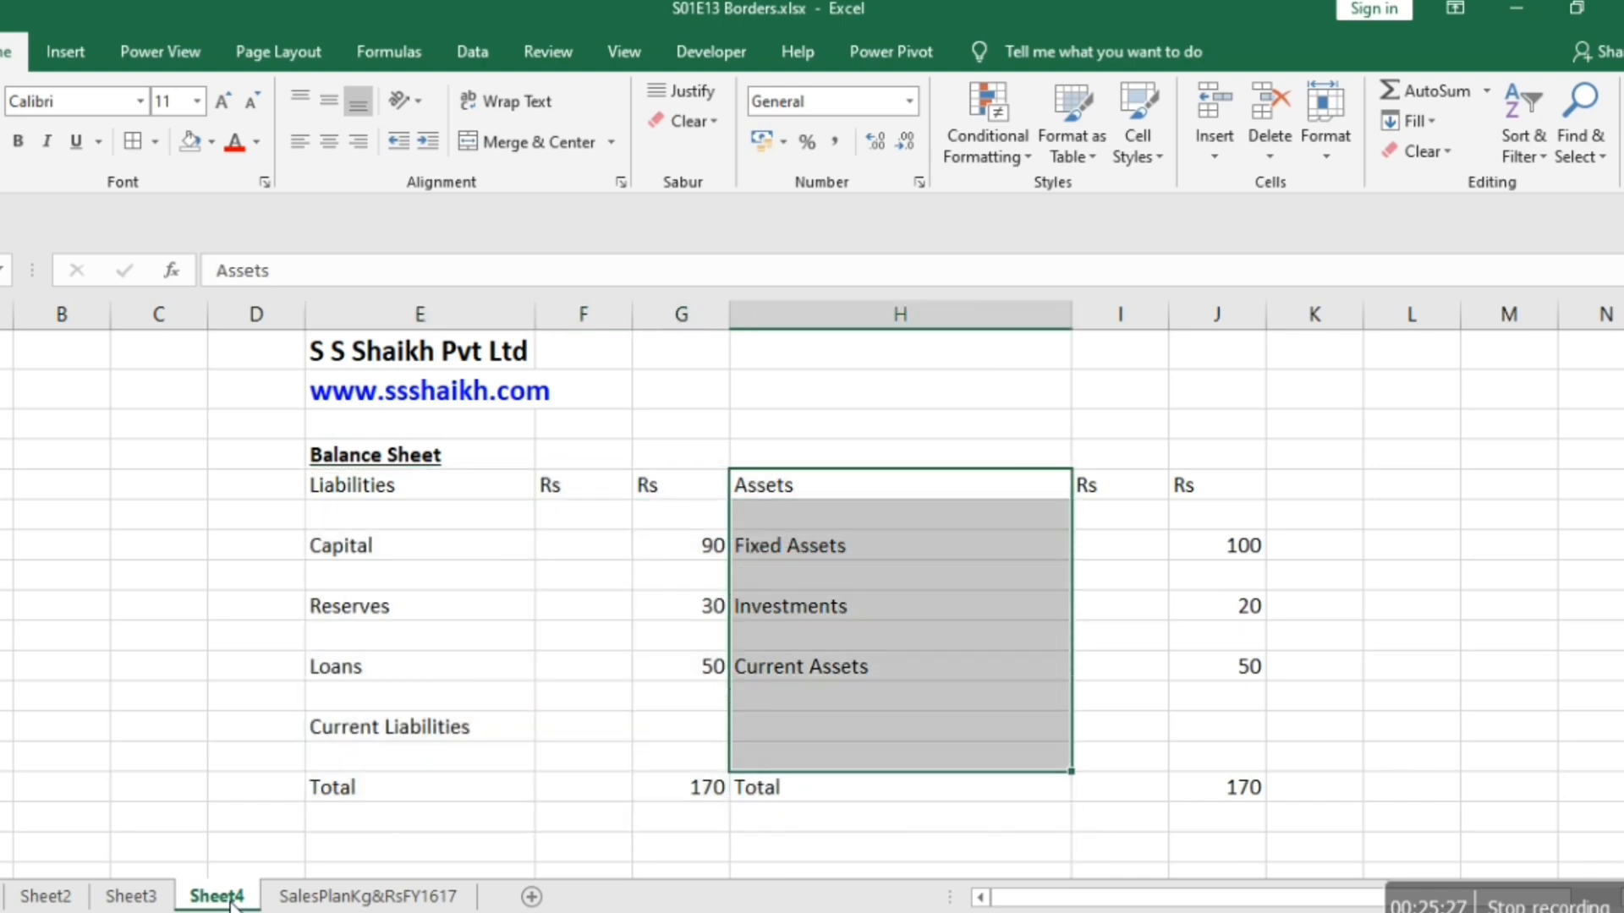
key(shift+Right)
key(shift+Right)
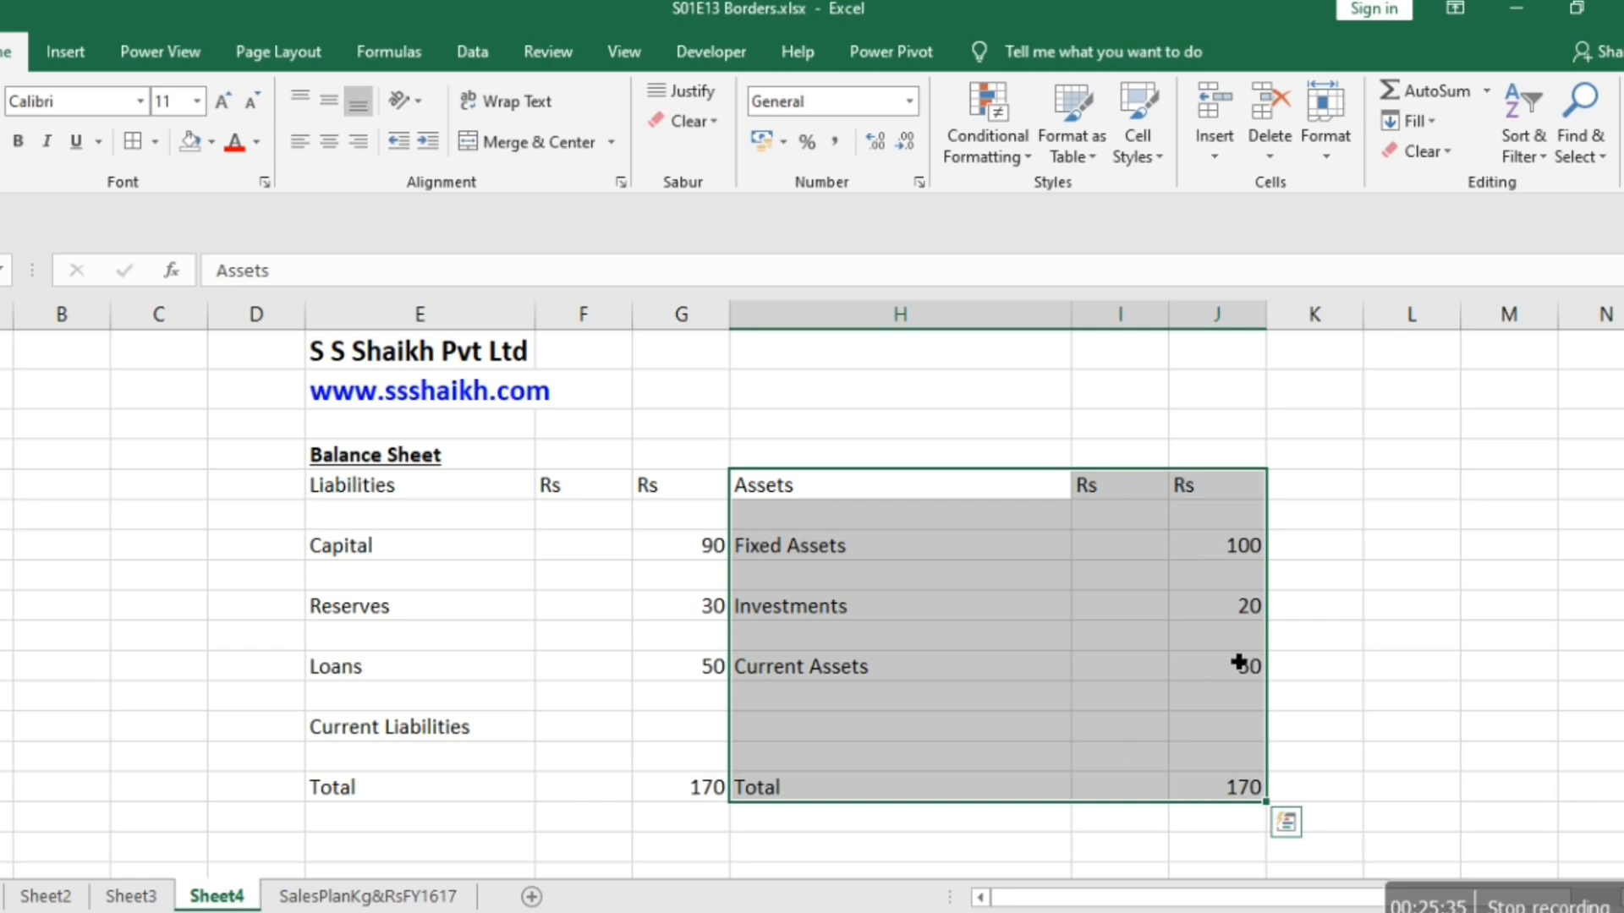
click(916, 613)
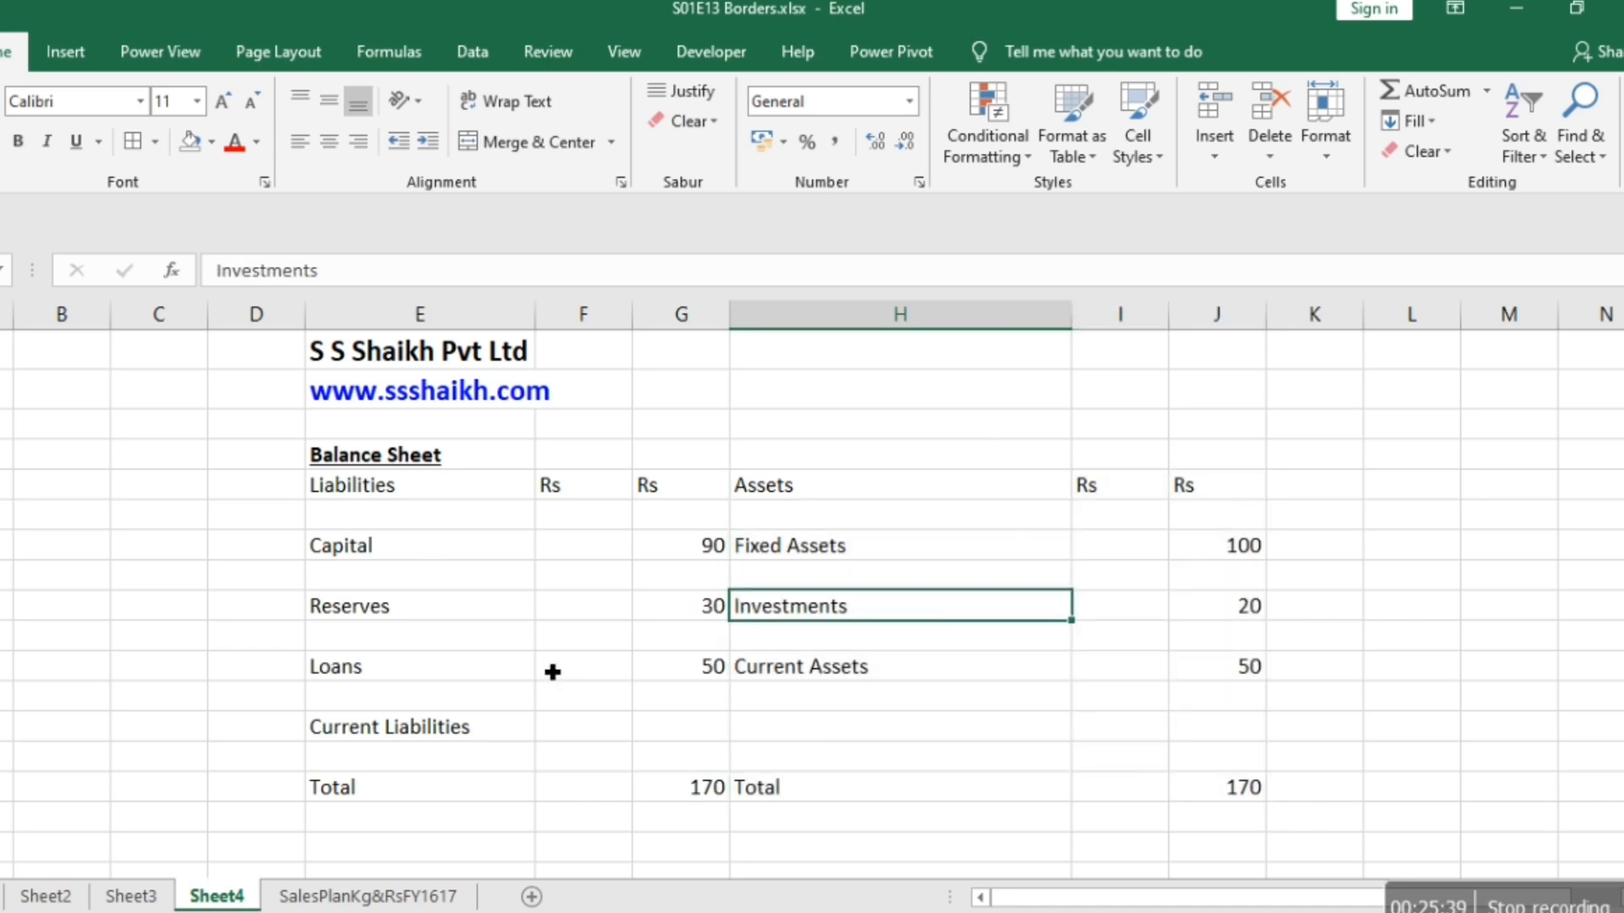
Apply all borders to the whole Balance Sheet table, from the Liabilities heading to the last cell of the Total row.
click(362, 499)
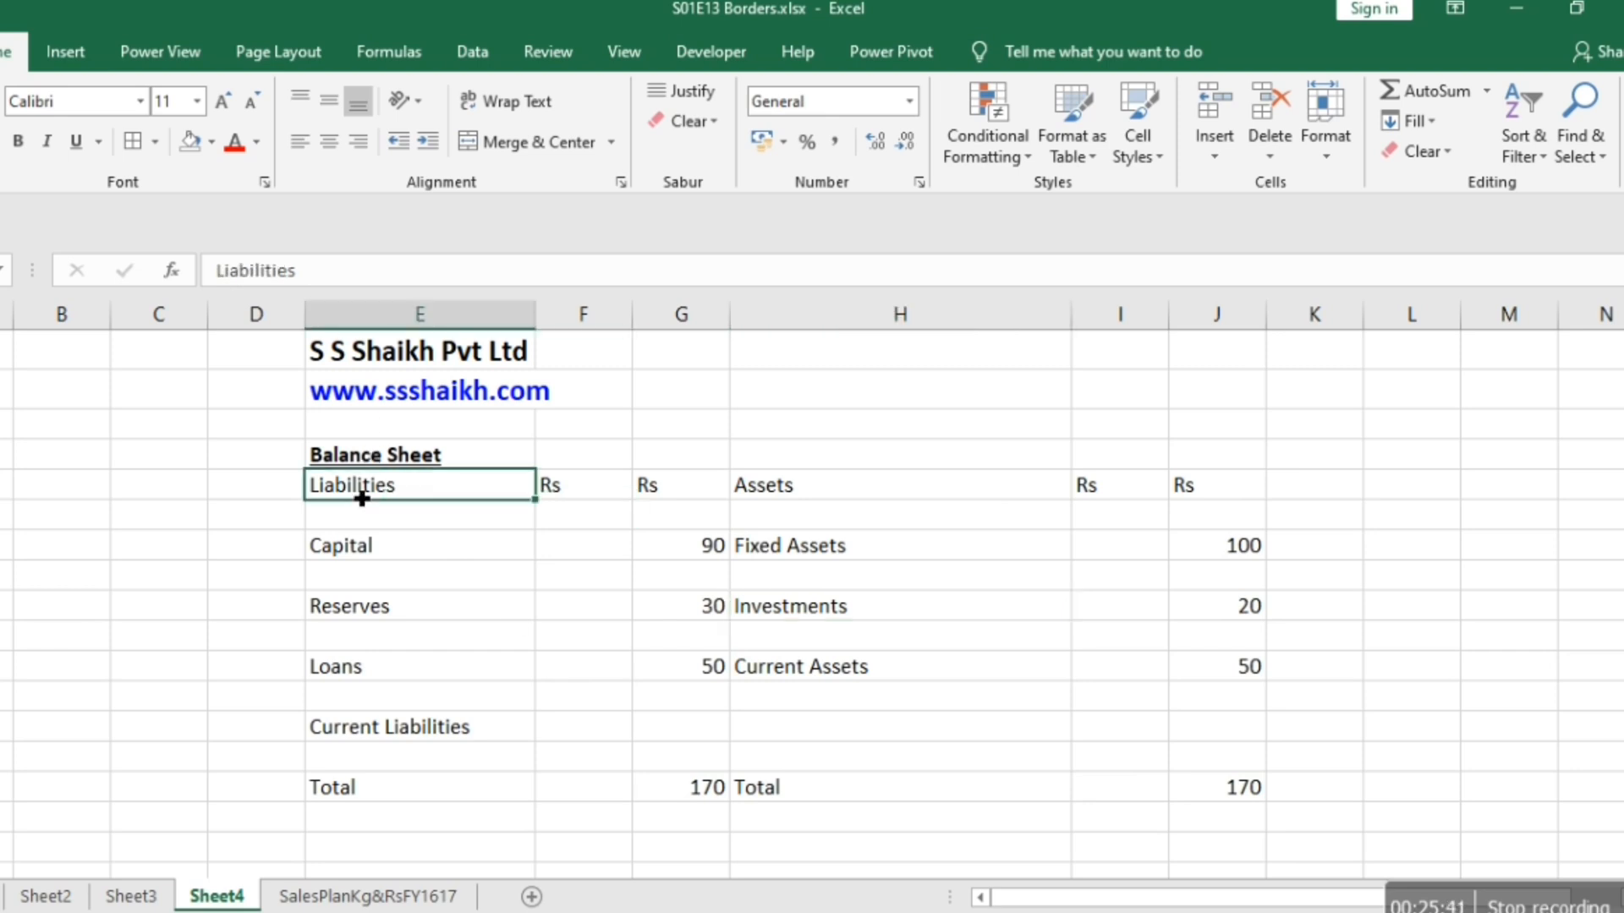
key(shift+Right)
key(shift+Right)
key(shift+Right)
key(shift+Right)
key(shift+Right)
key(shift+Down)
key(shift+Down)
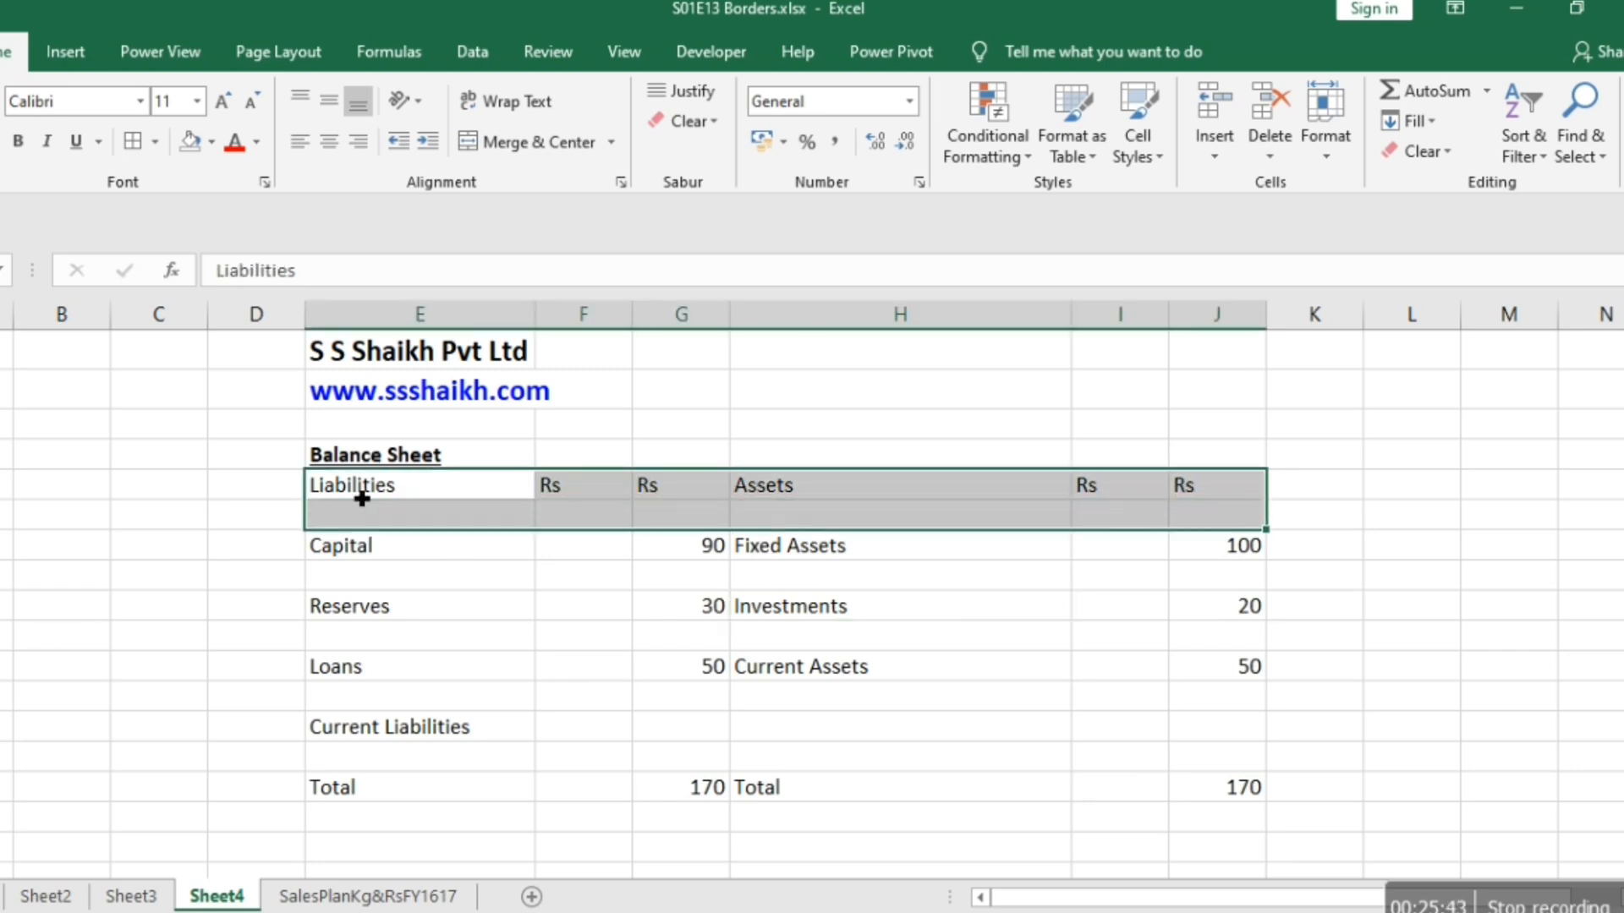
key(shift+Down)
key(shift+Down)
key(shift+Down)
key(shift+Down)
key(shift+Down)
key(shift+Down)
key(shift+Down)
key(shift+Down)
key(shift+Down)
key(shift+Down)
key(shift+Up)
key(shift+Up)
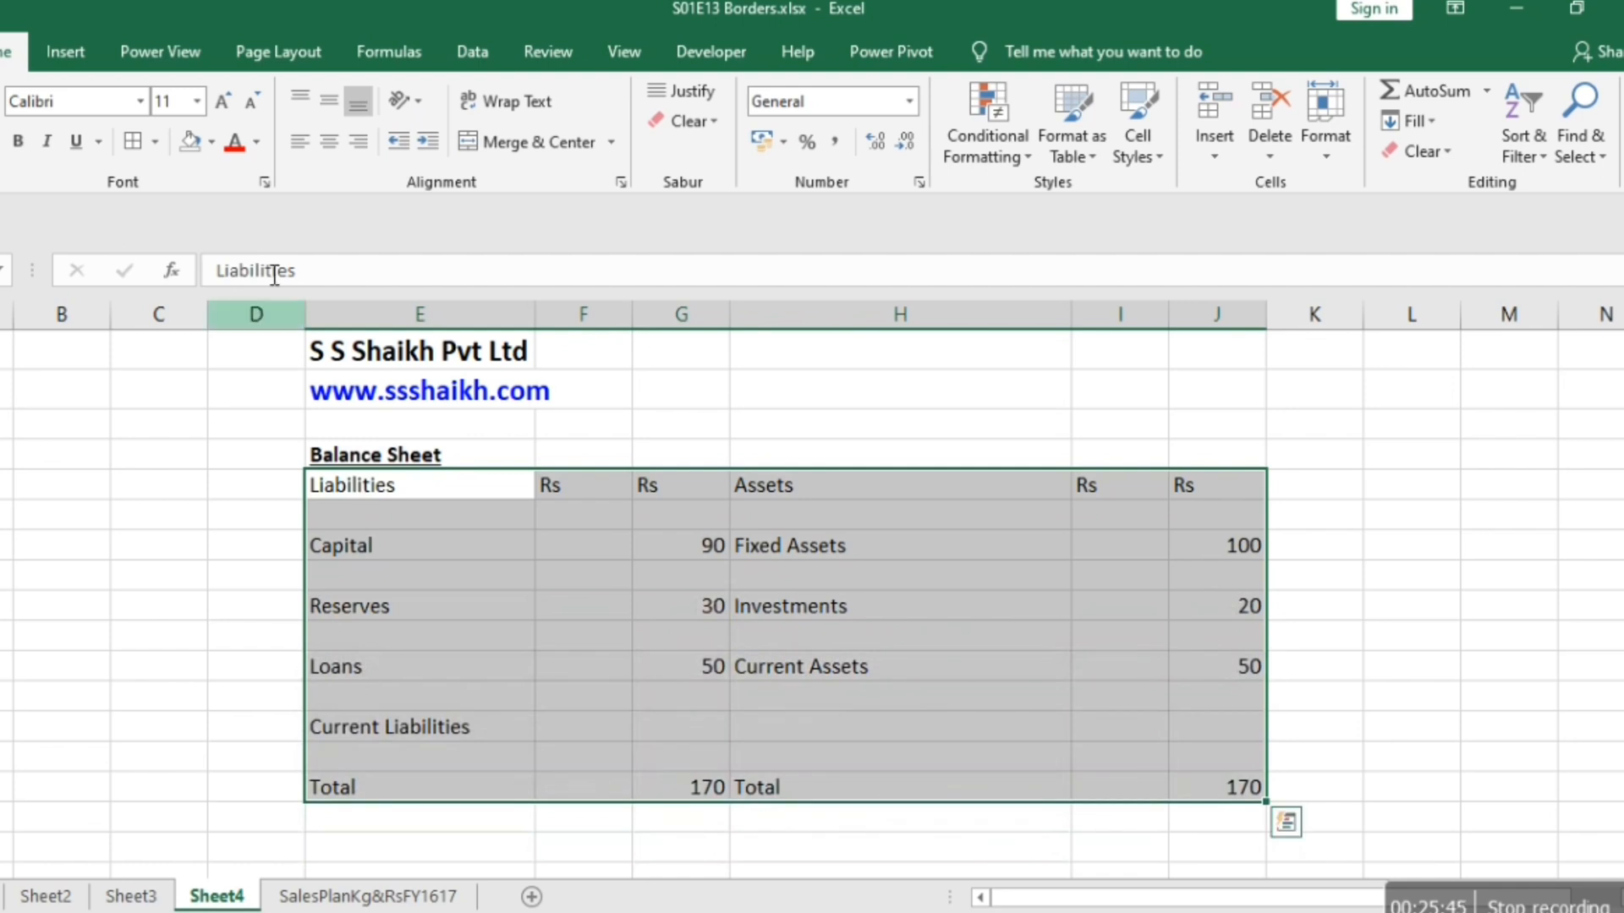
click(133, 141)
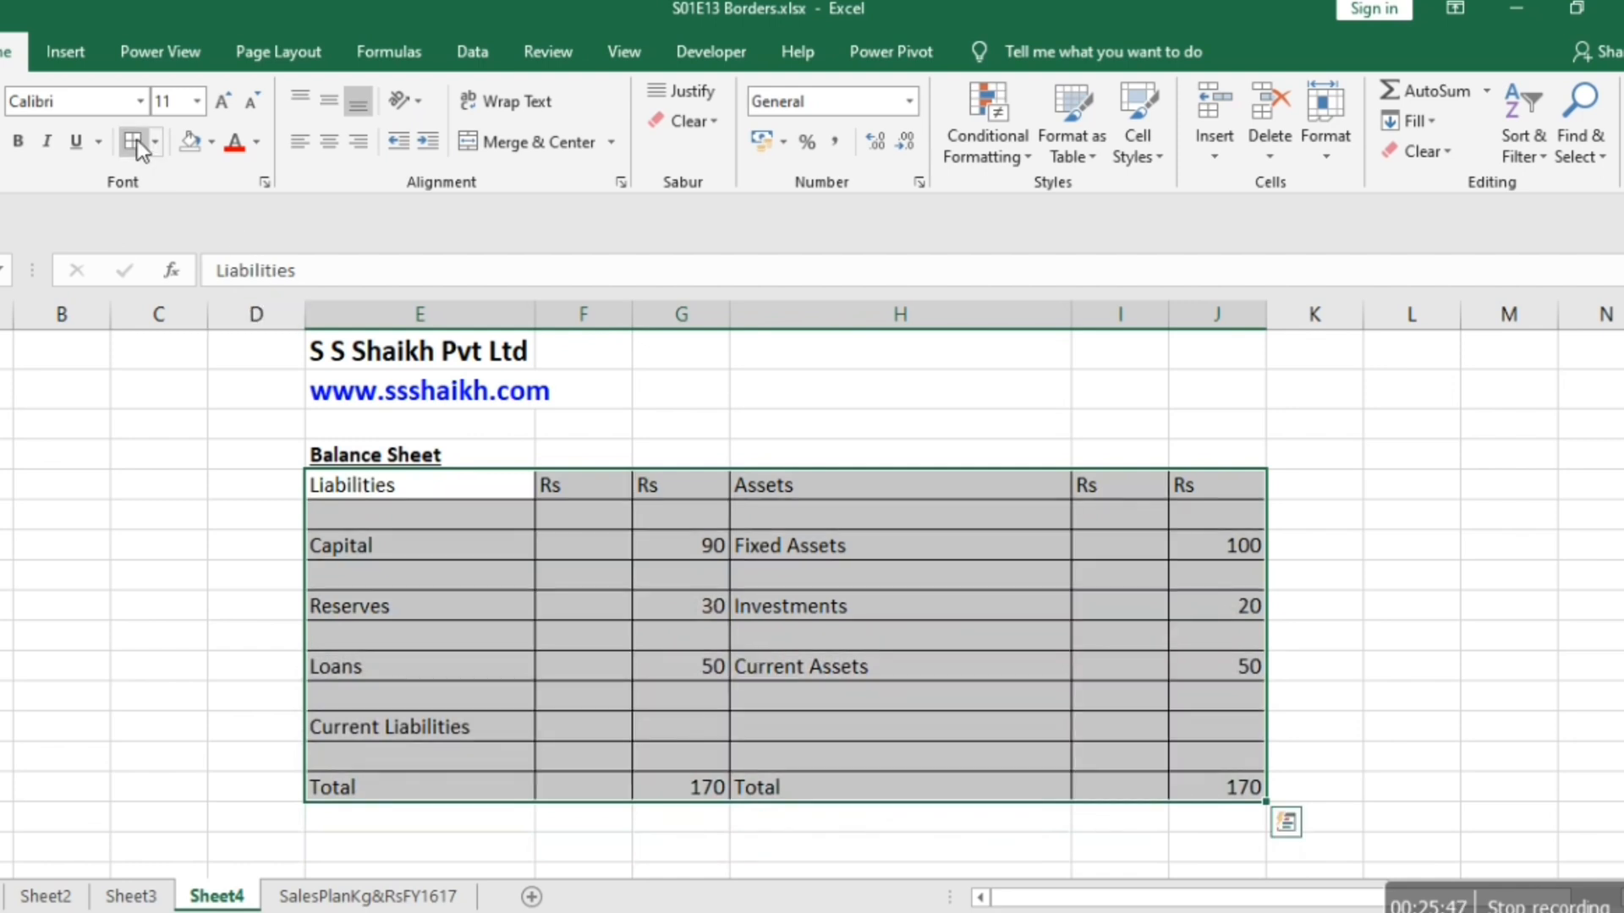
key(Right)
key(Right)
key(Right)
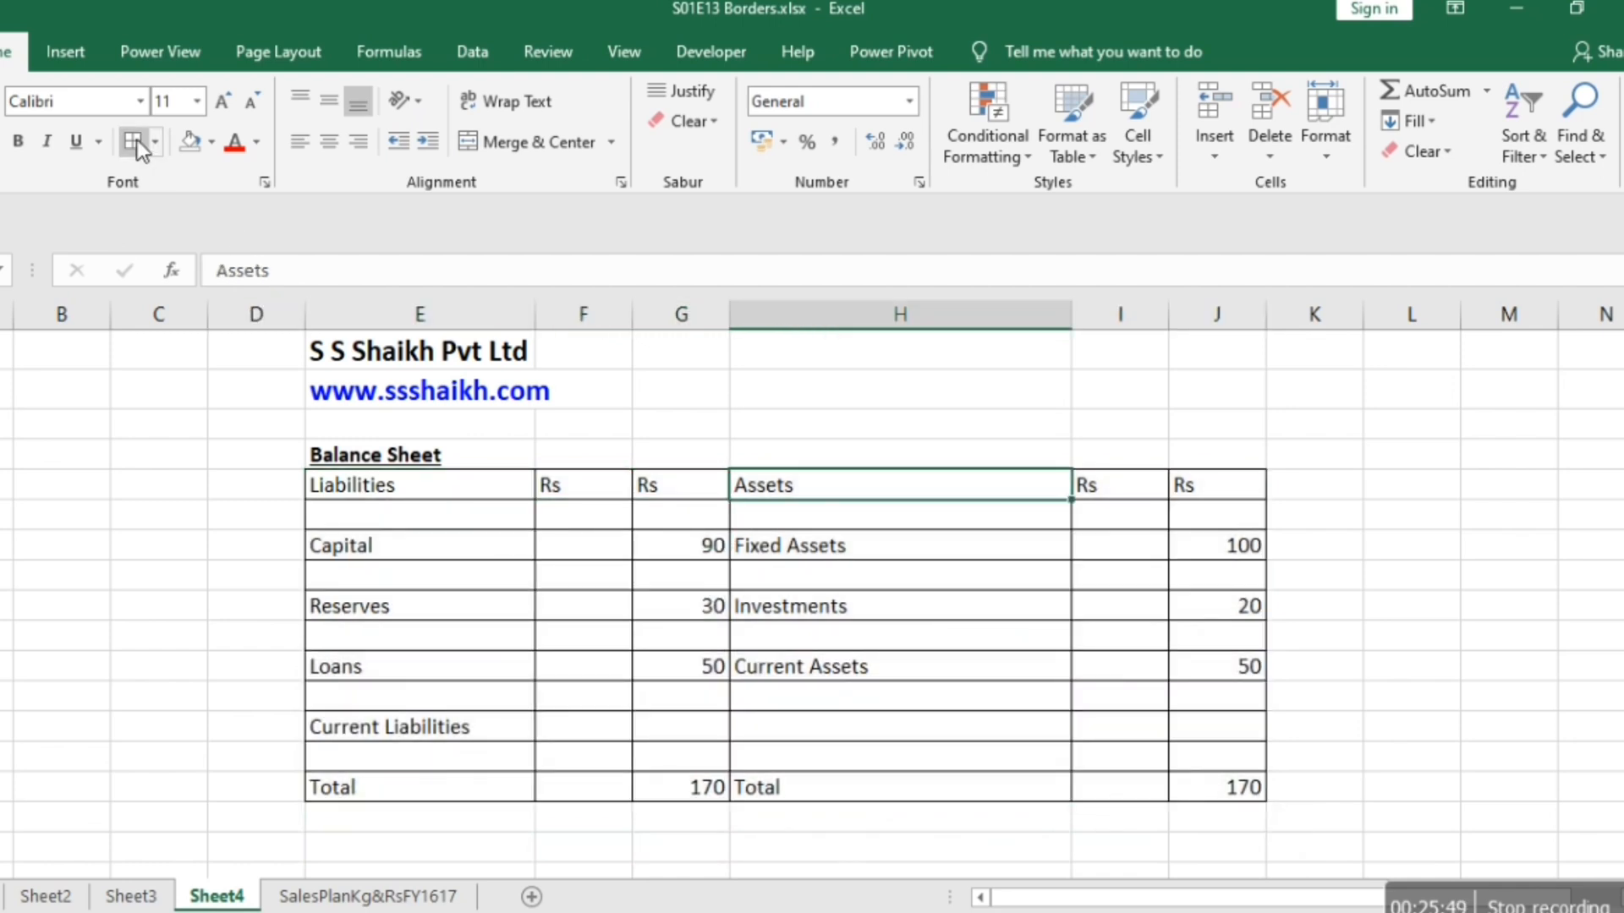
key(Left)
key(Right)
key(Left)
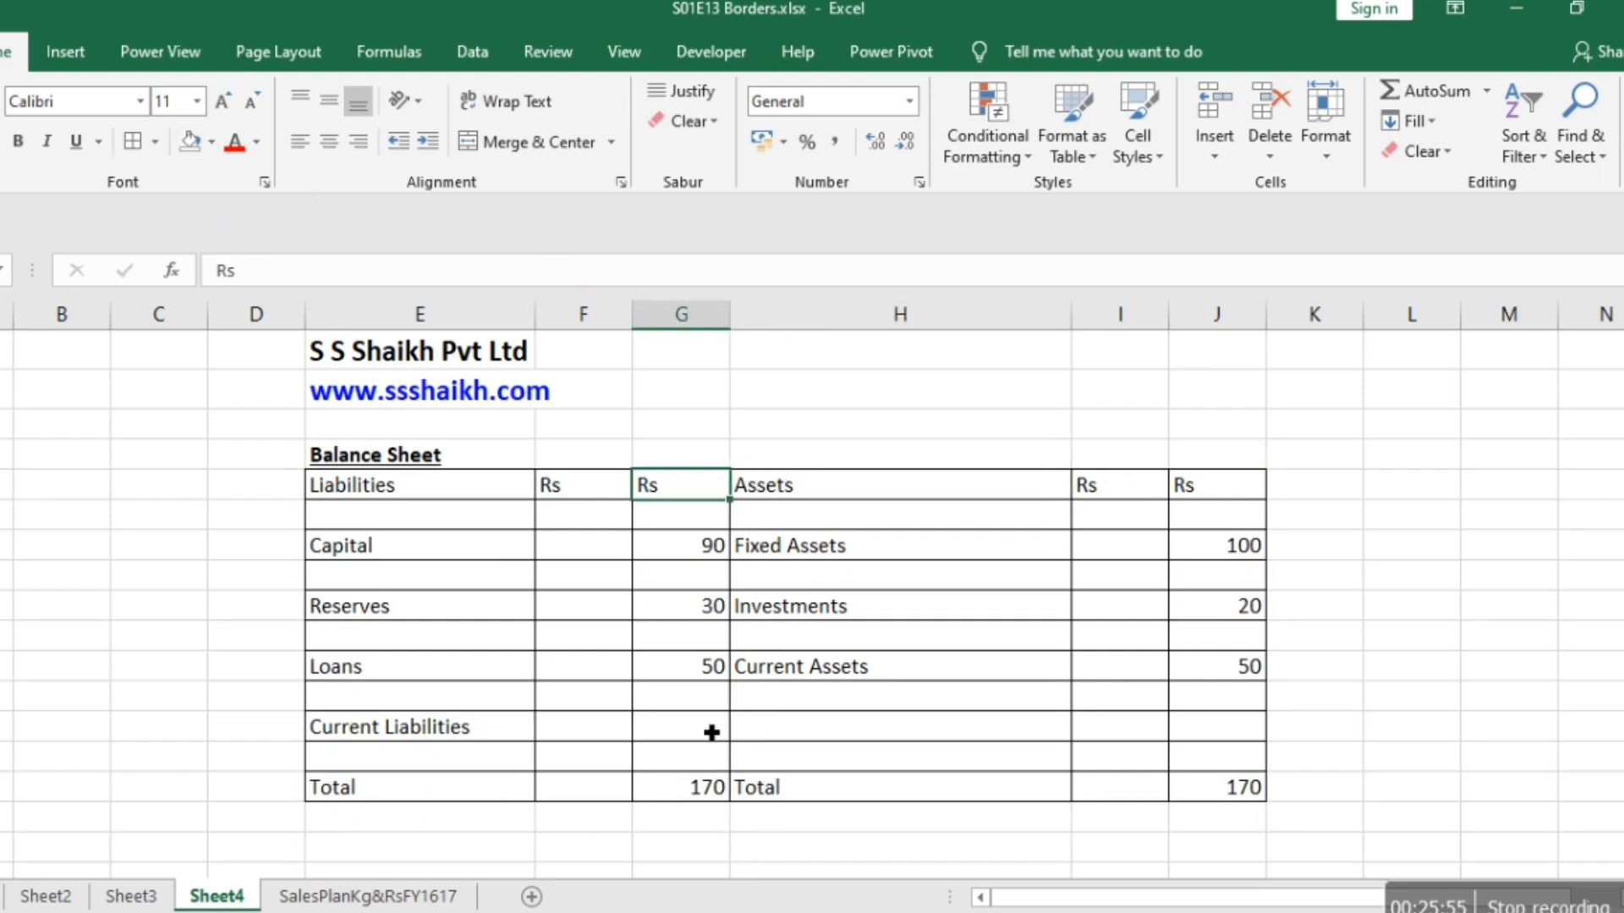
key(shift+Right)
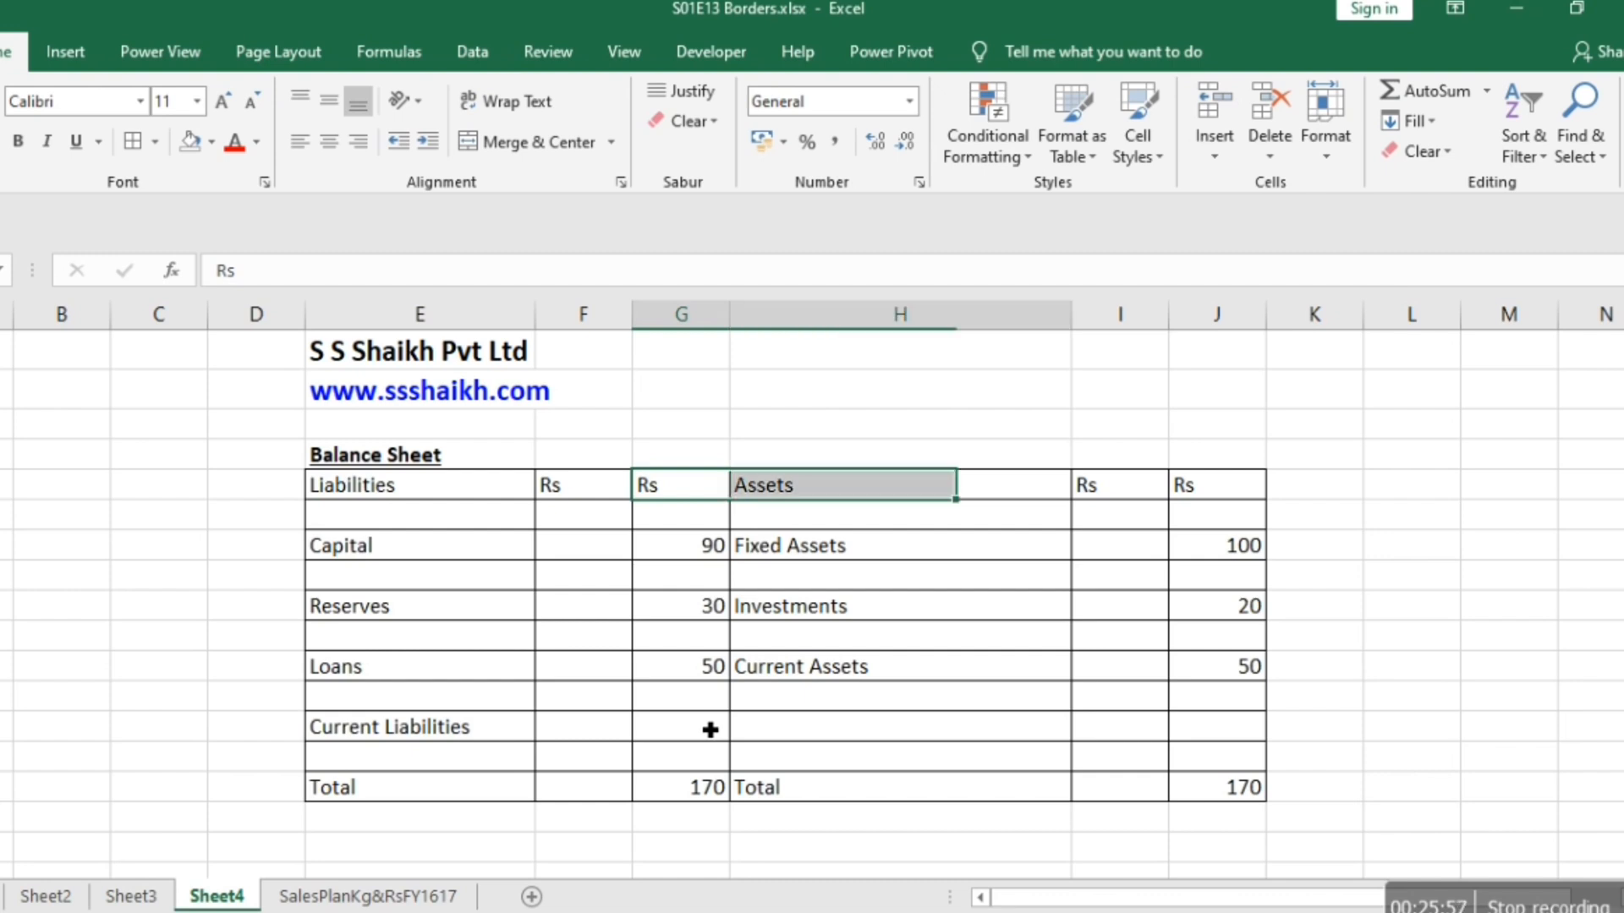
key(shift+Down)
key(shift+Down)
key(Left)
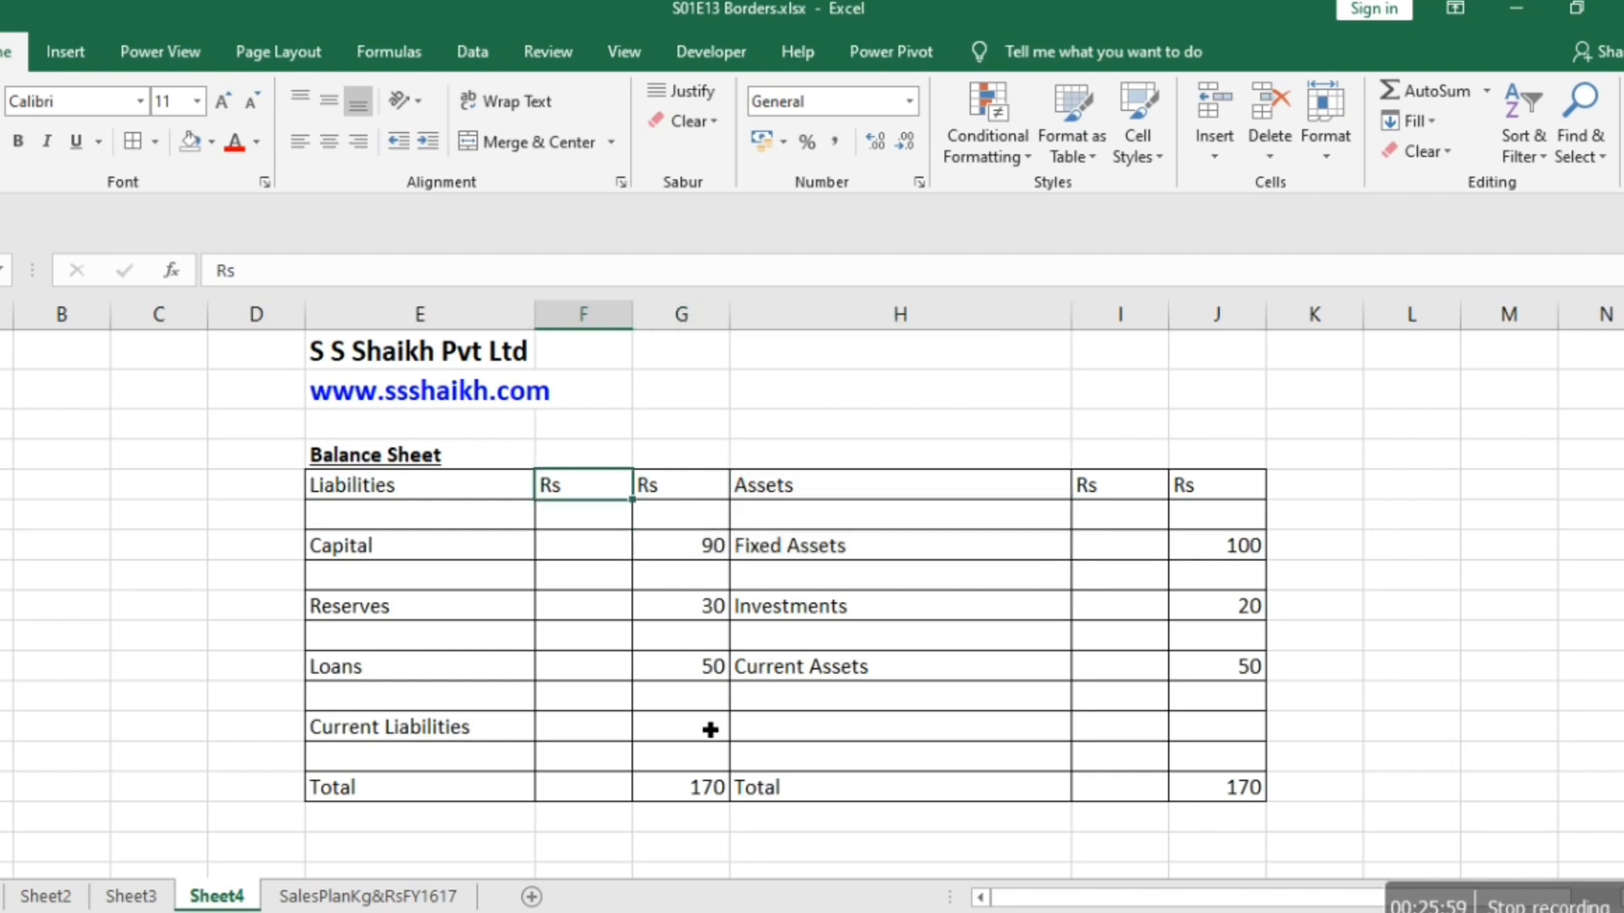
Set a double-line right border on column G of the table, from Rs down to Total, and check it in the print preview.
key(Right)
key(shift+Down)
key(shift+Down)
key(shift+Down)
key(shift+Down)
key(shift+Down)
key(shift+Down)
key(shift+Down)
key(shift+Down)
key(shift+Down)
key(shift+Down)
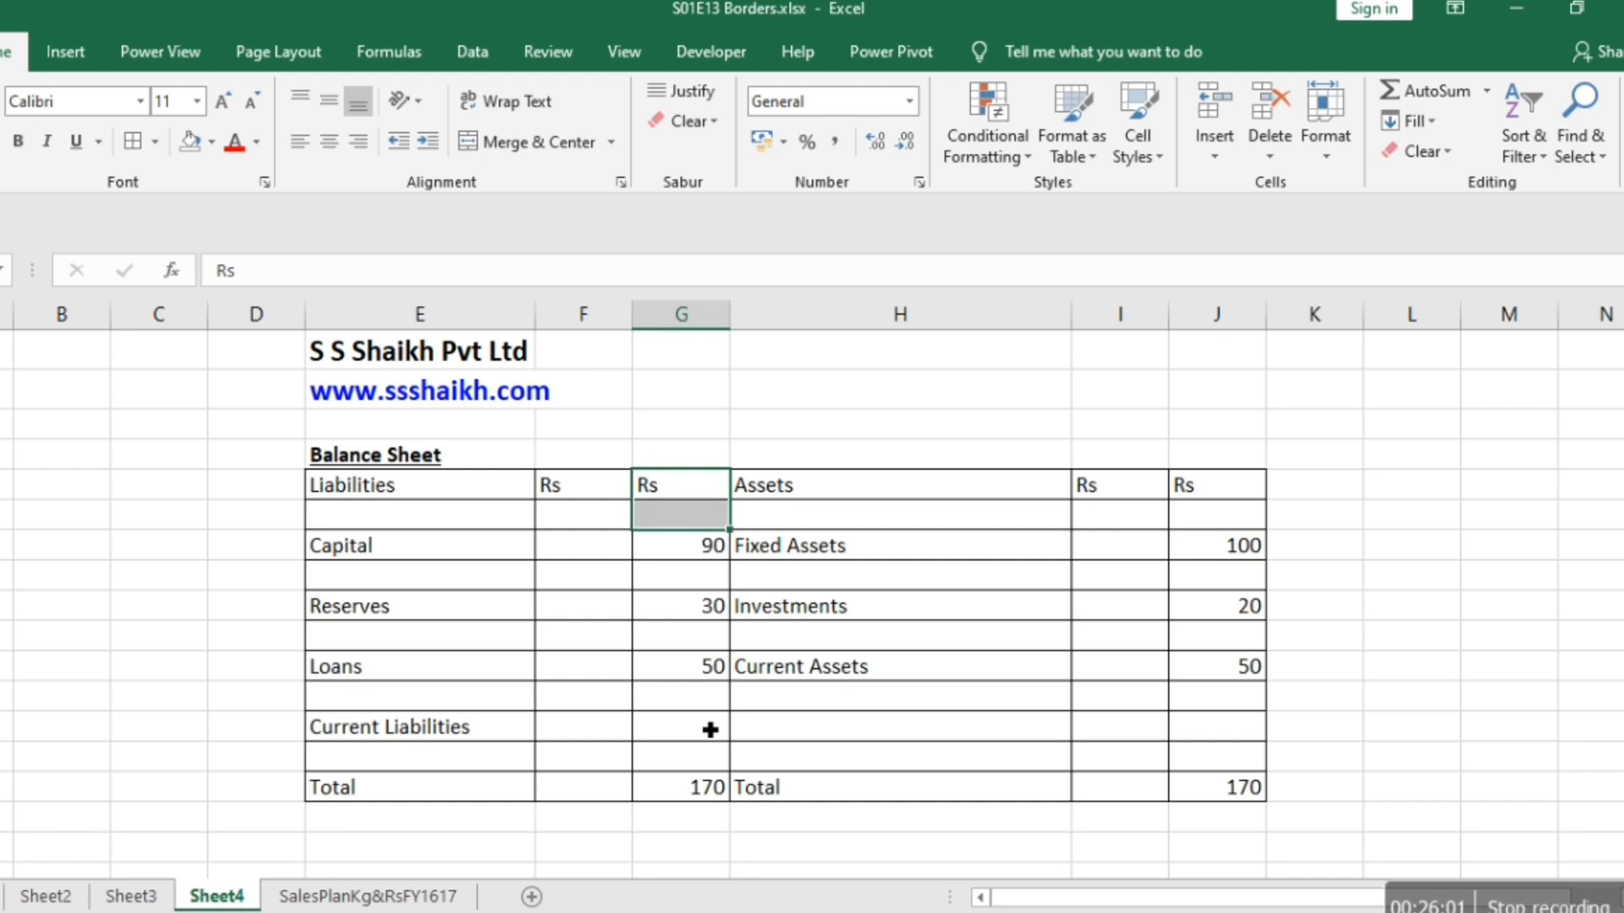
right_click(703, 723)
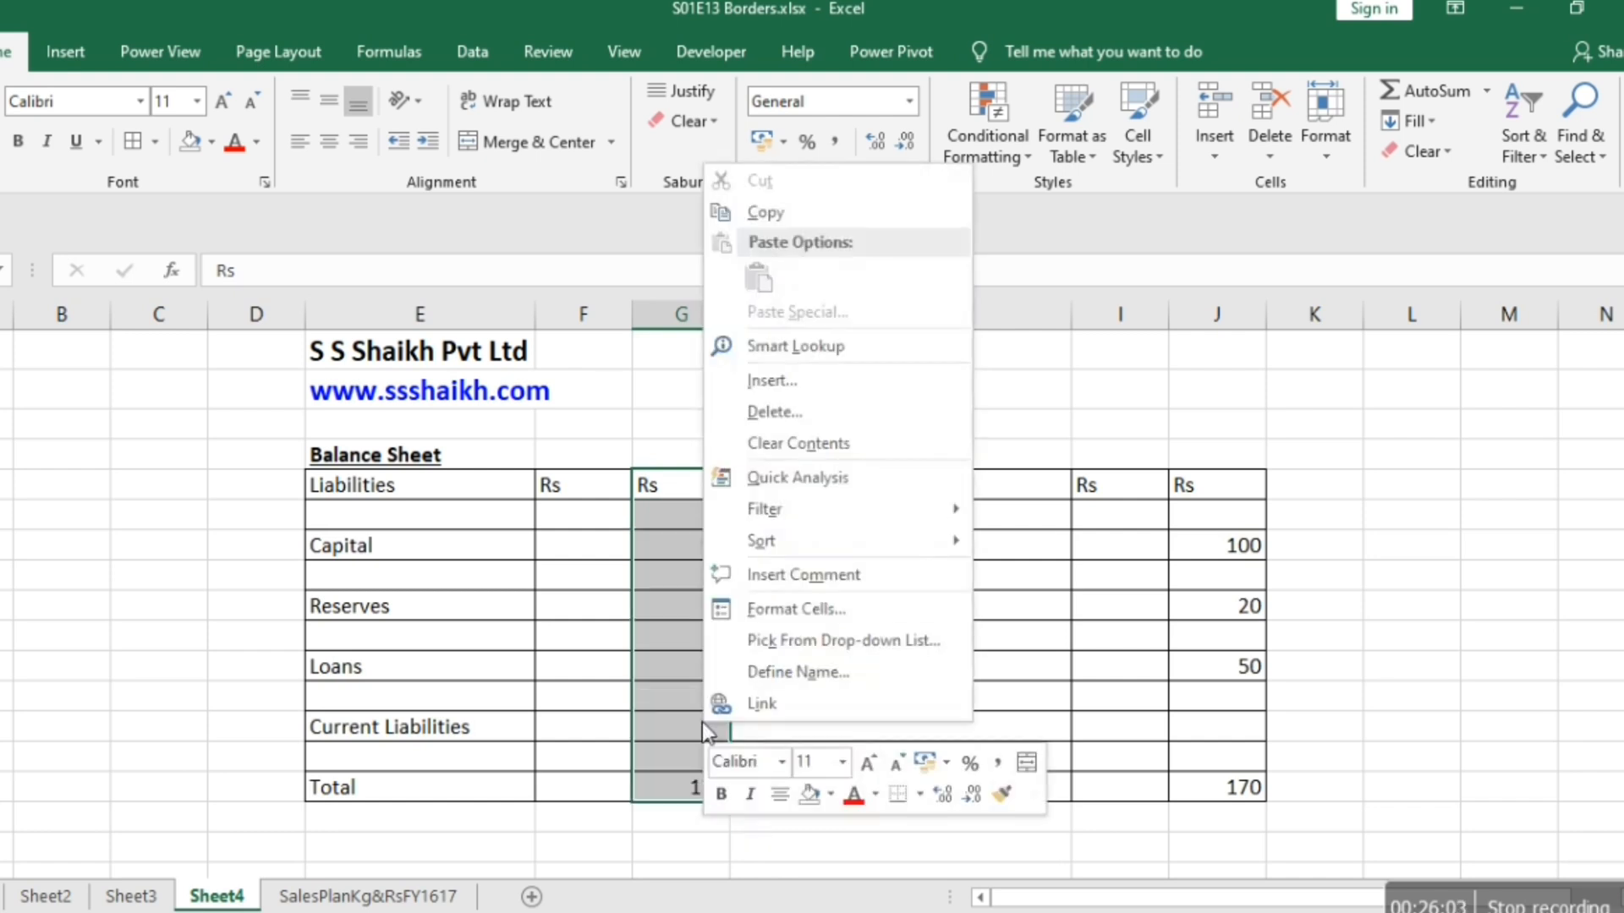
click(798, 610)
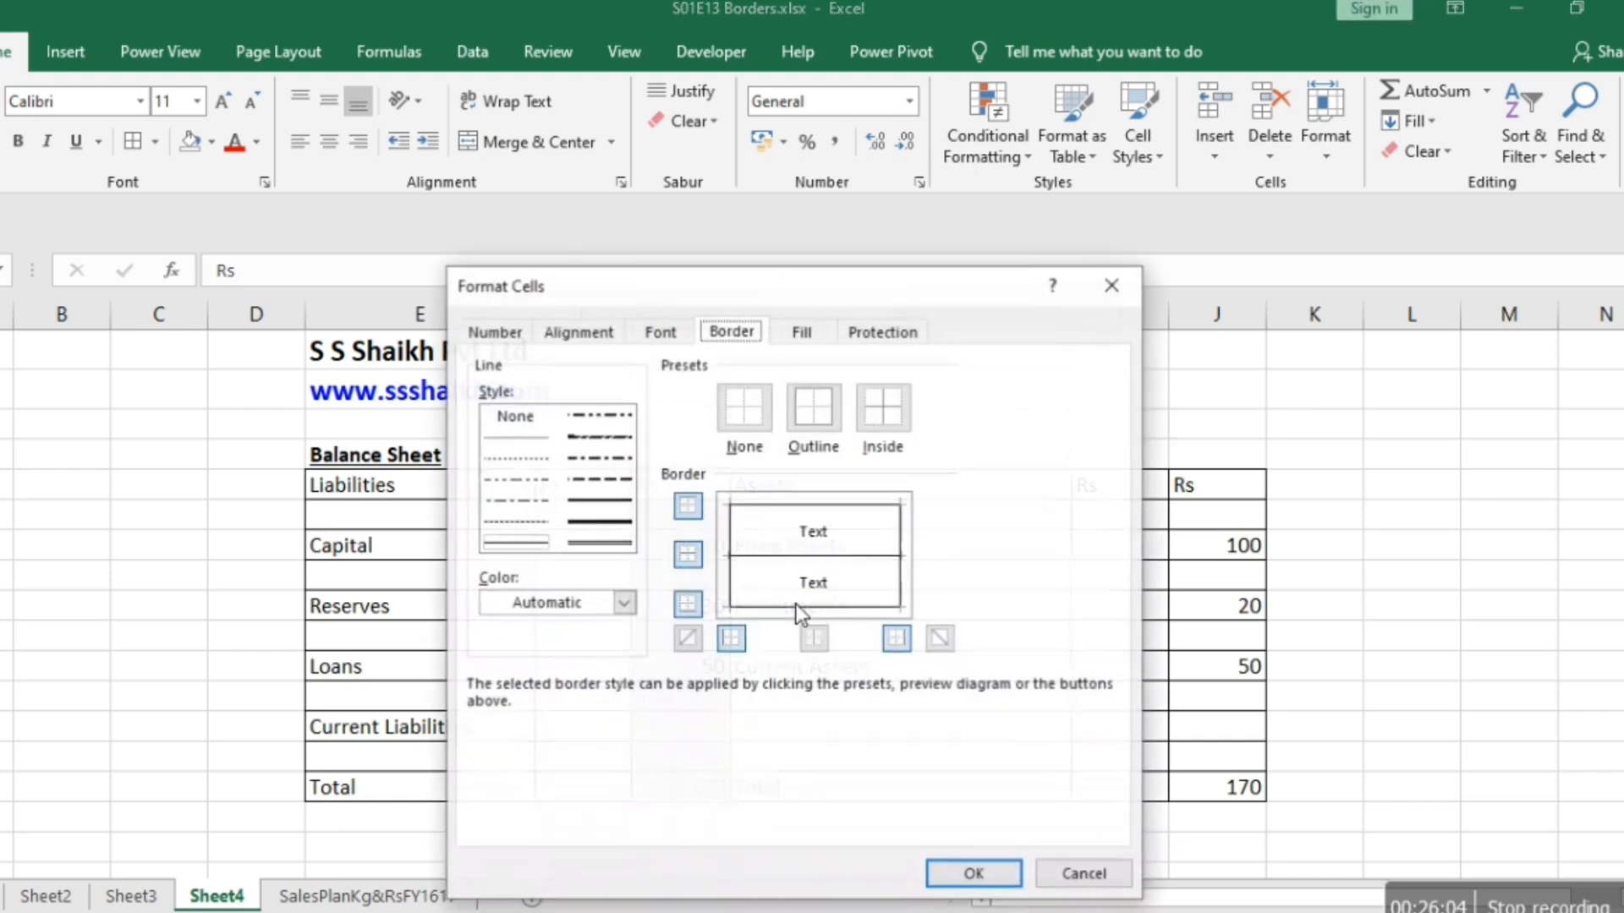
click(592, 543)
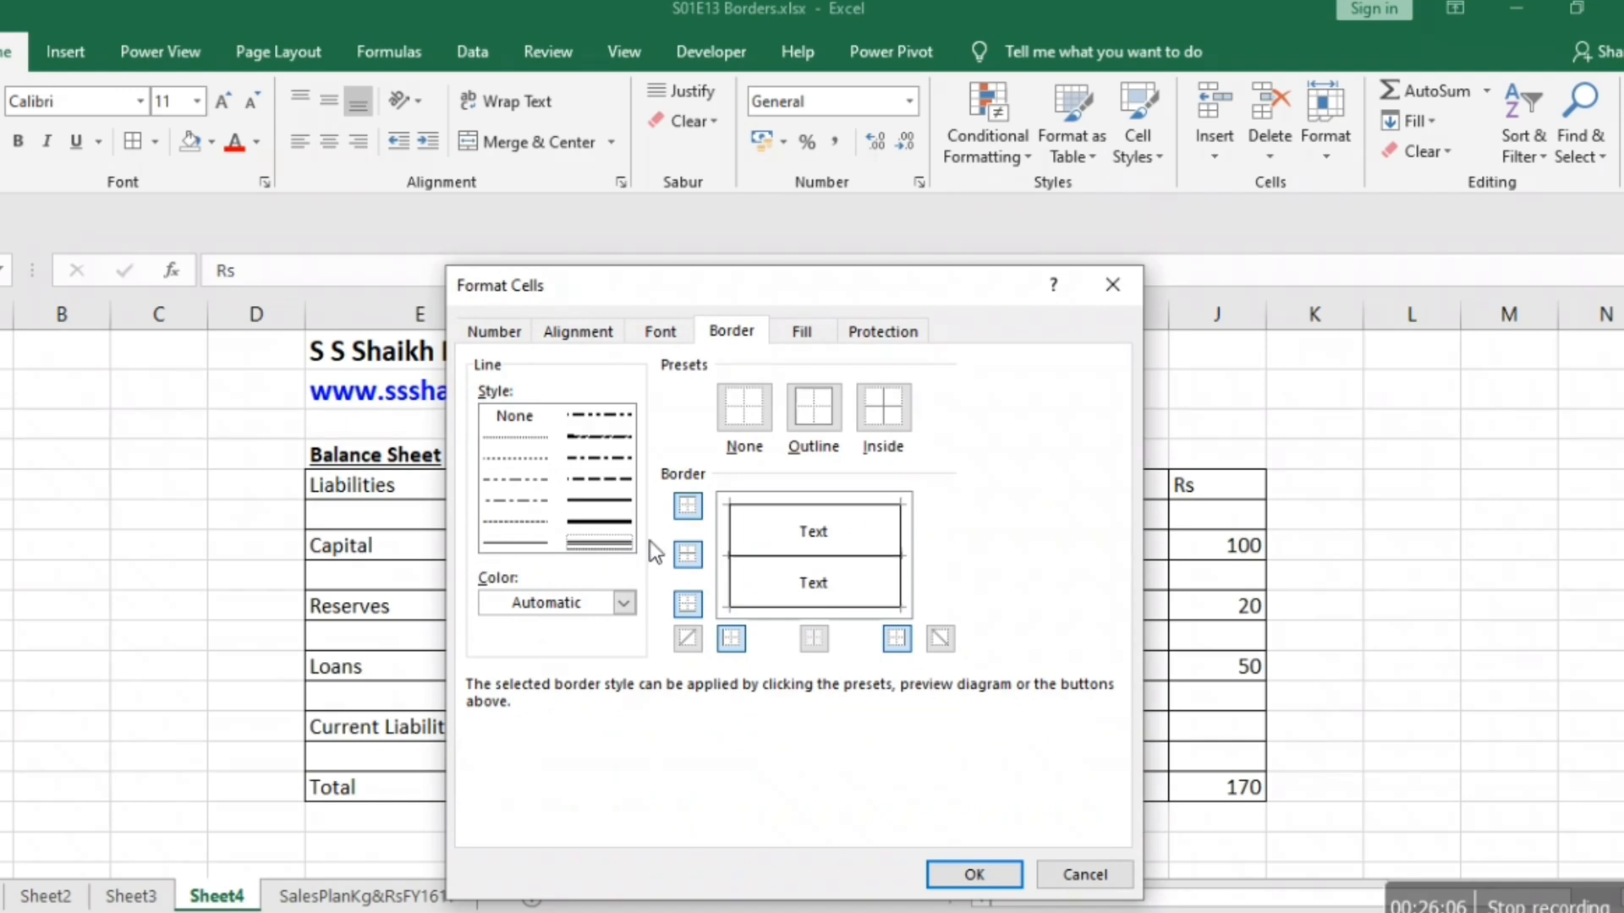
click(900, 577)
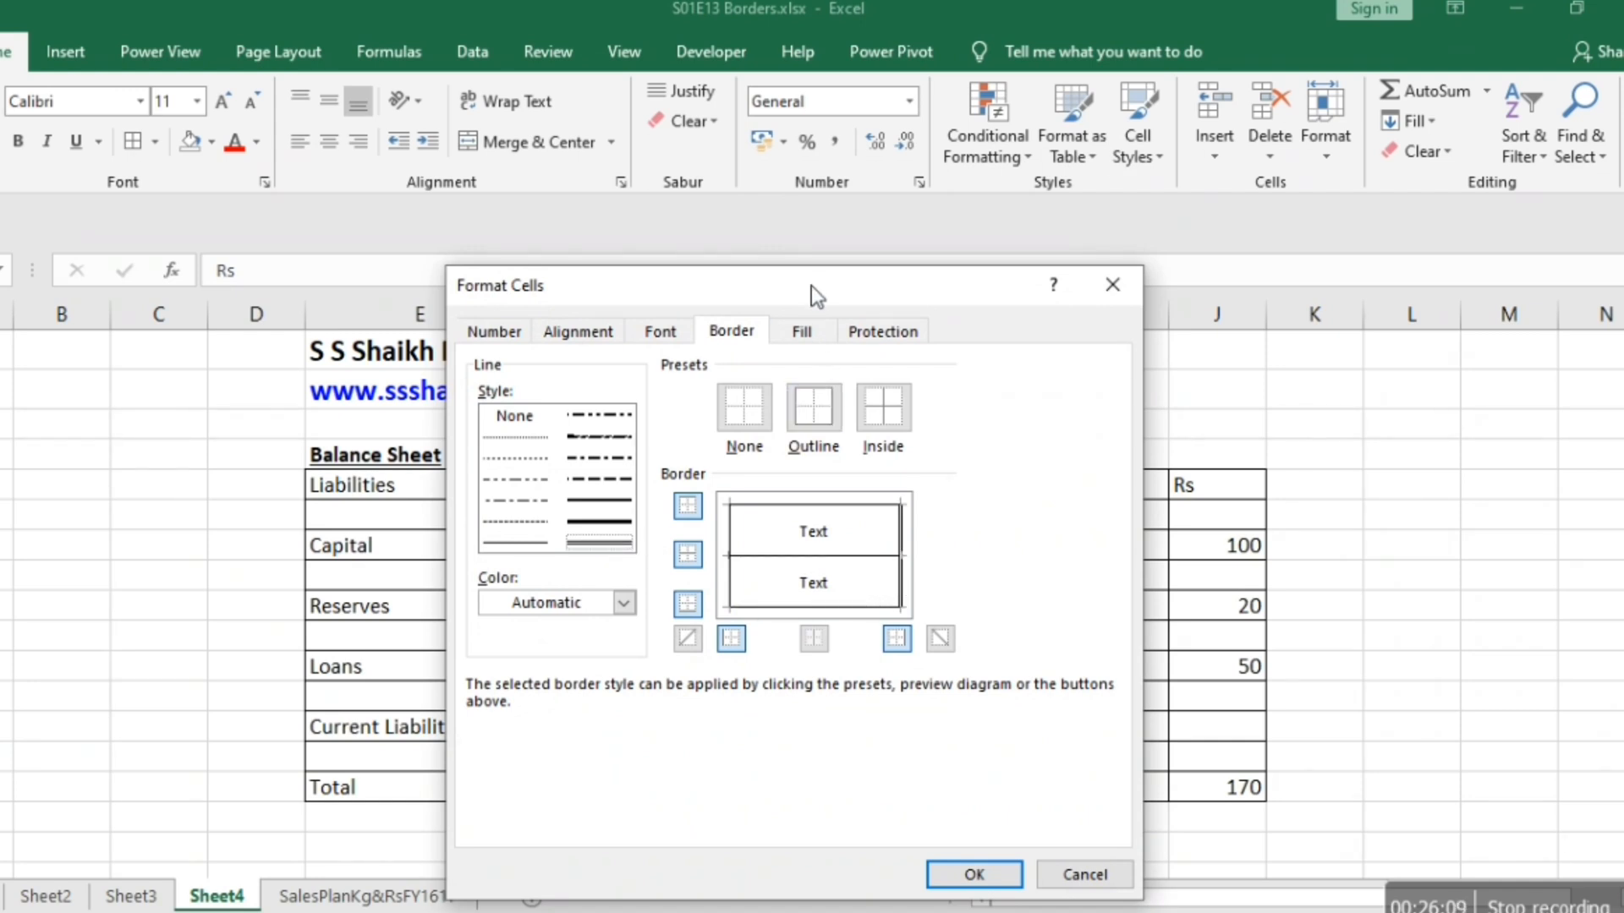
drag(810, 286, 353, 230)
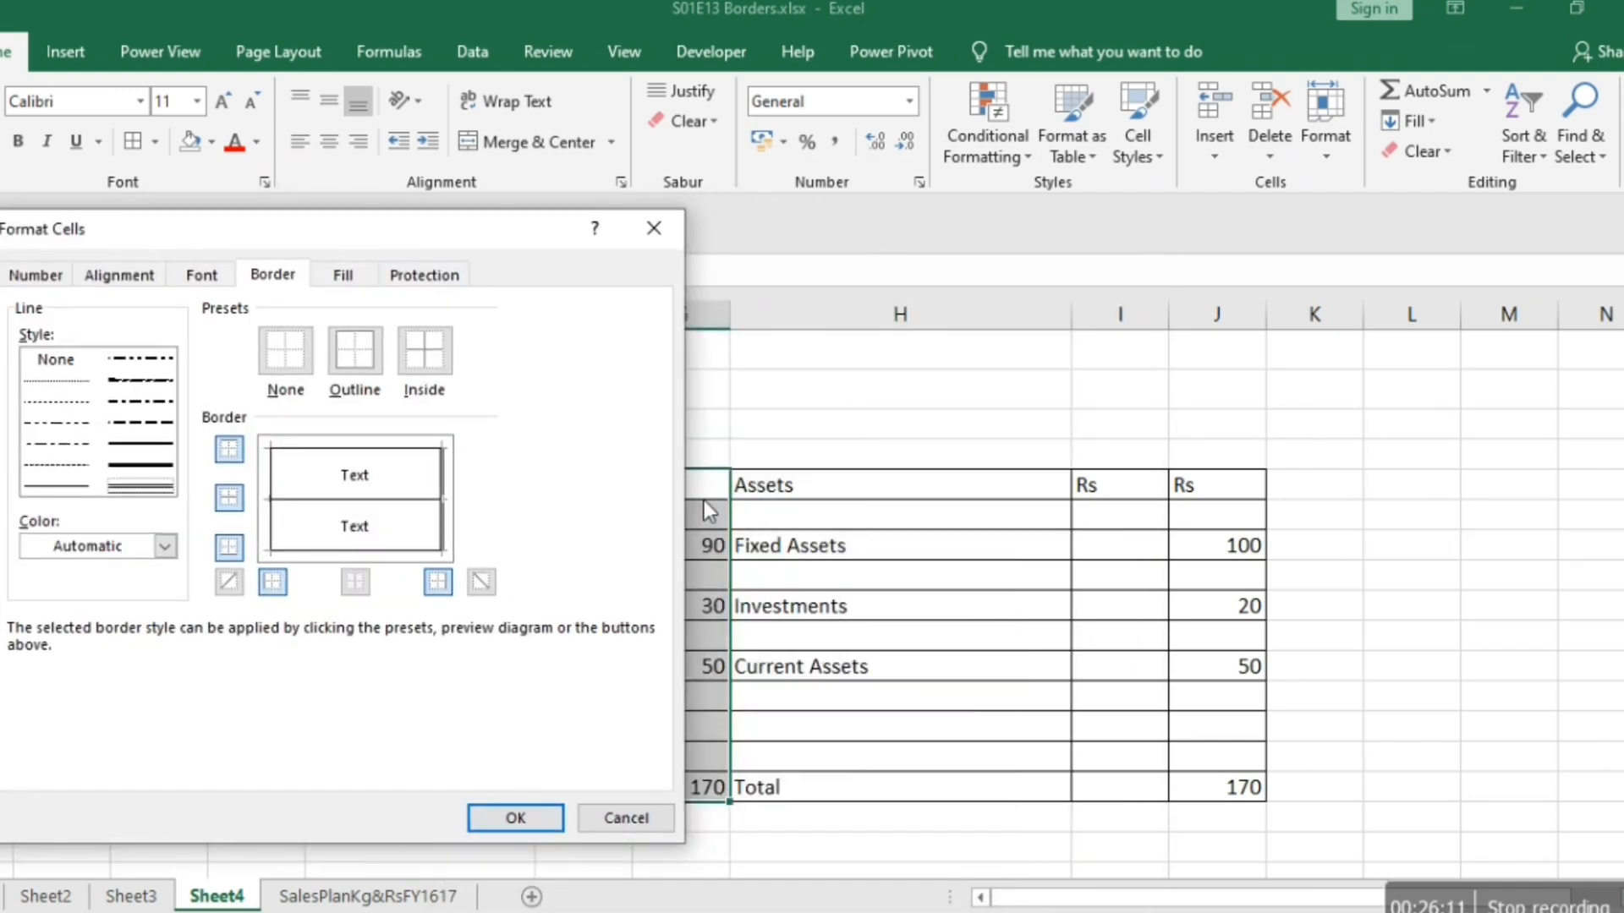
click(515, 818)
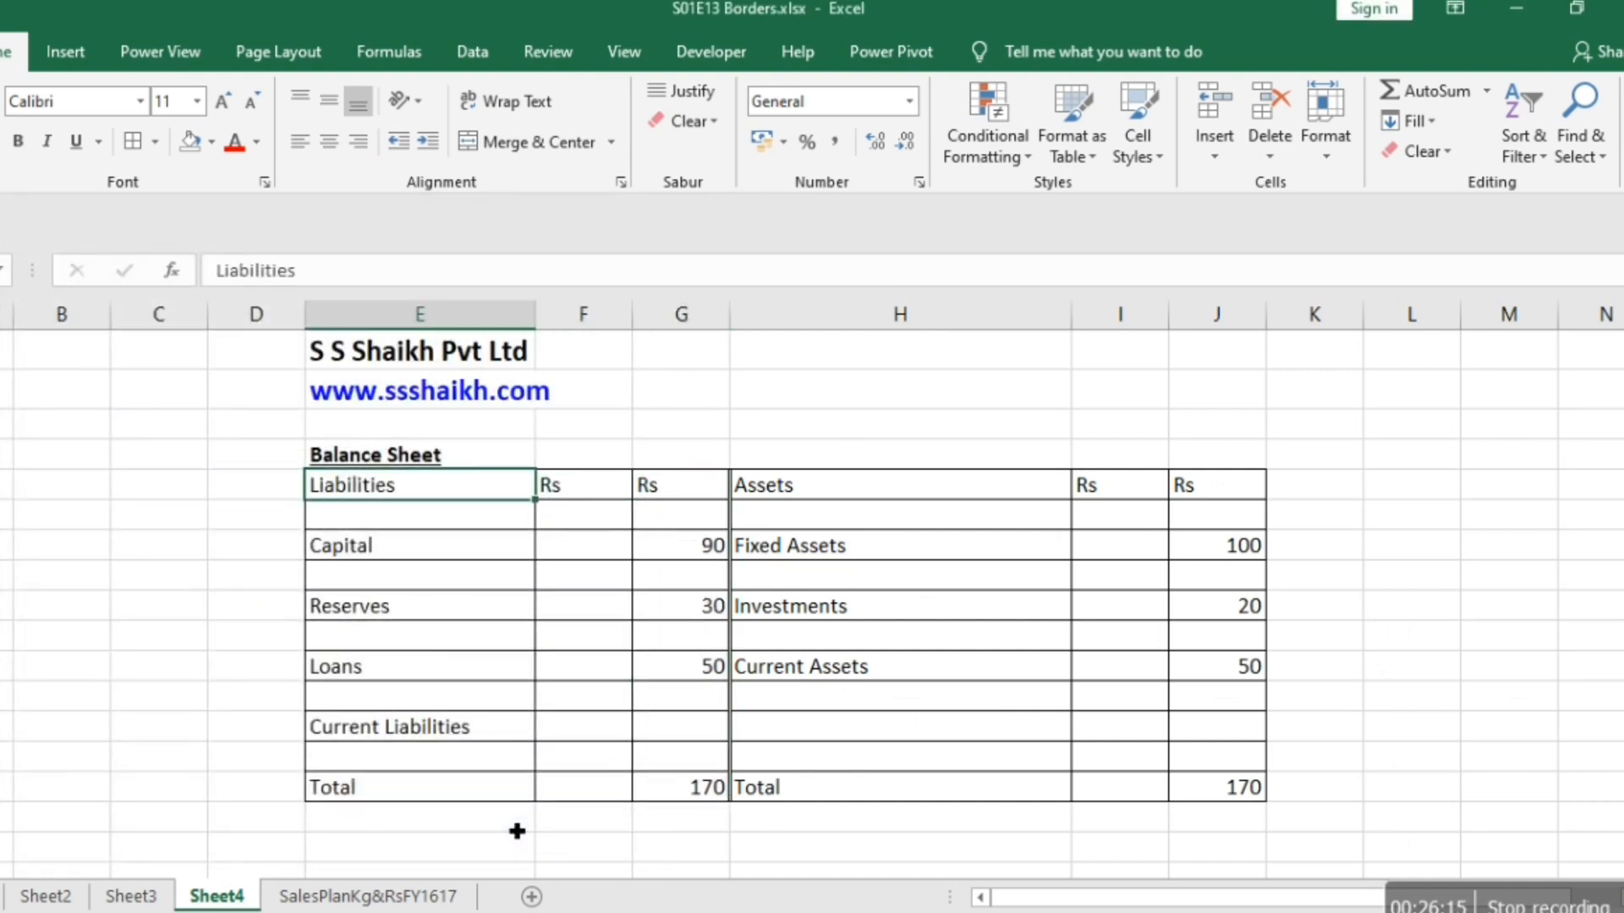
key(ctrl+p)
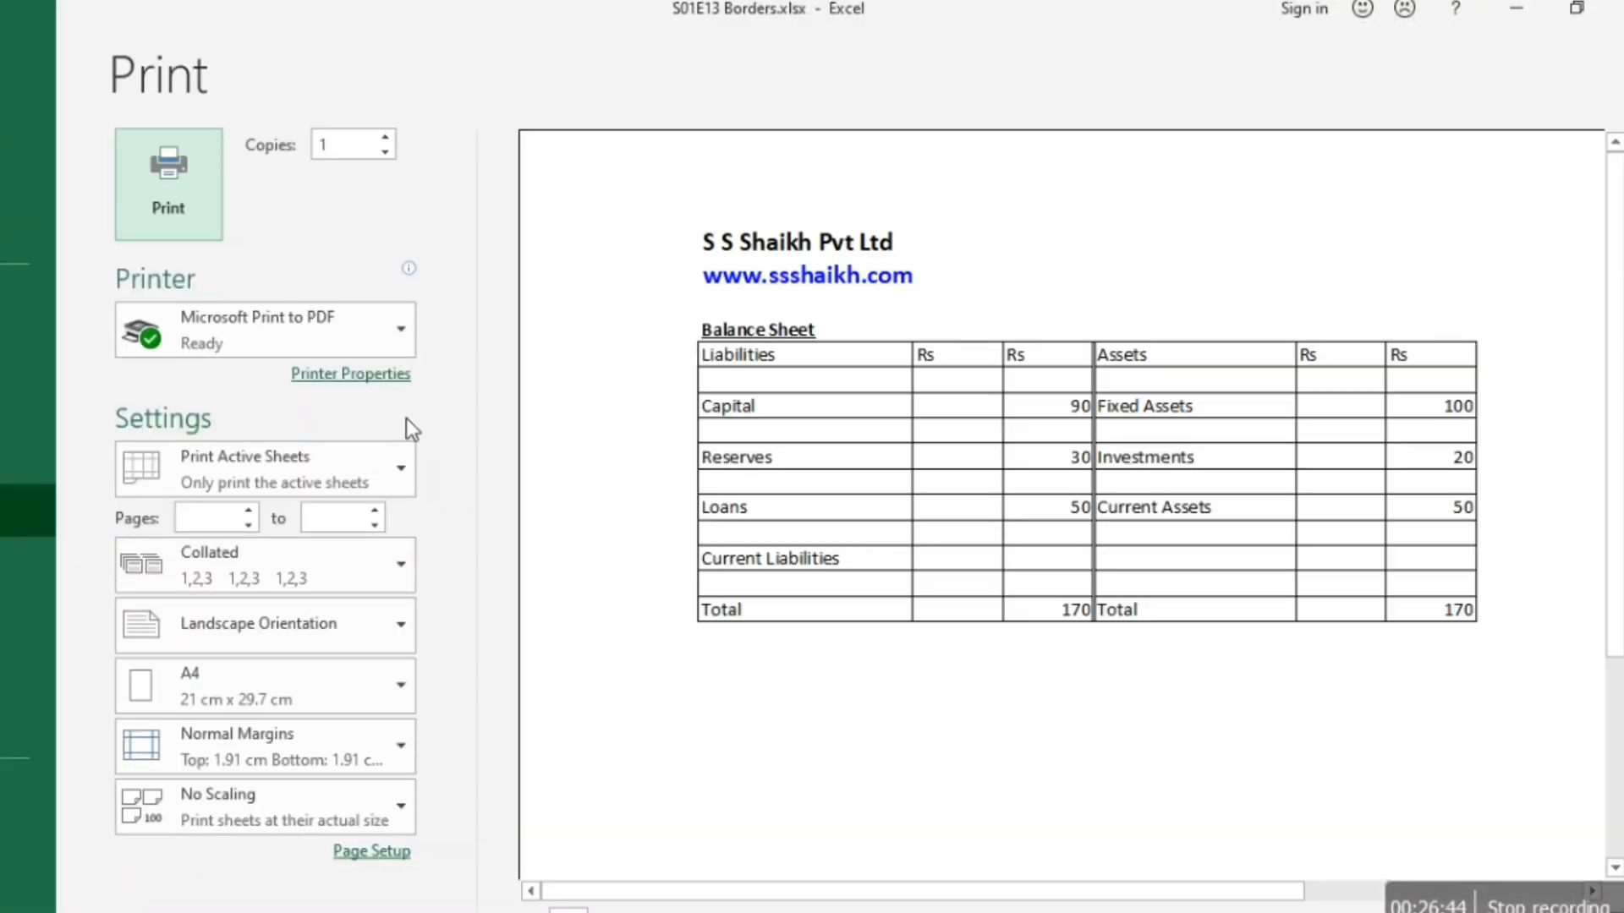
key(Escape)
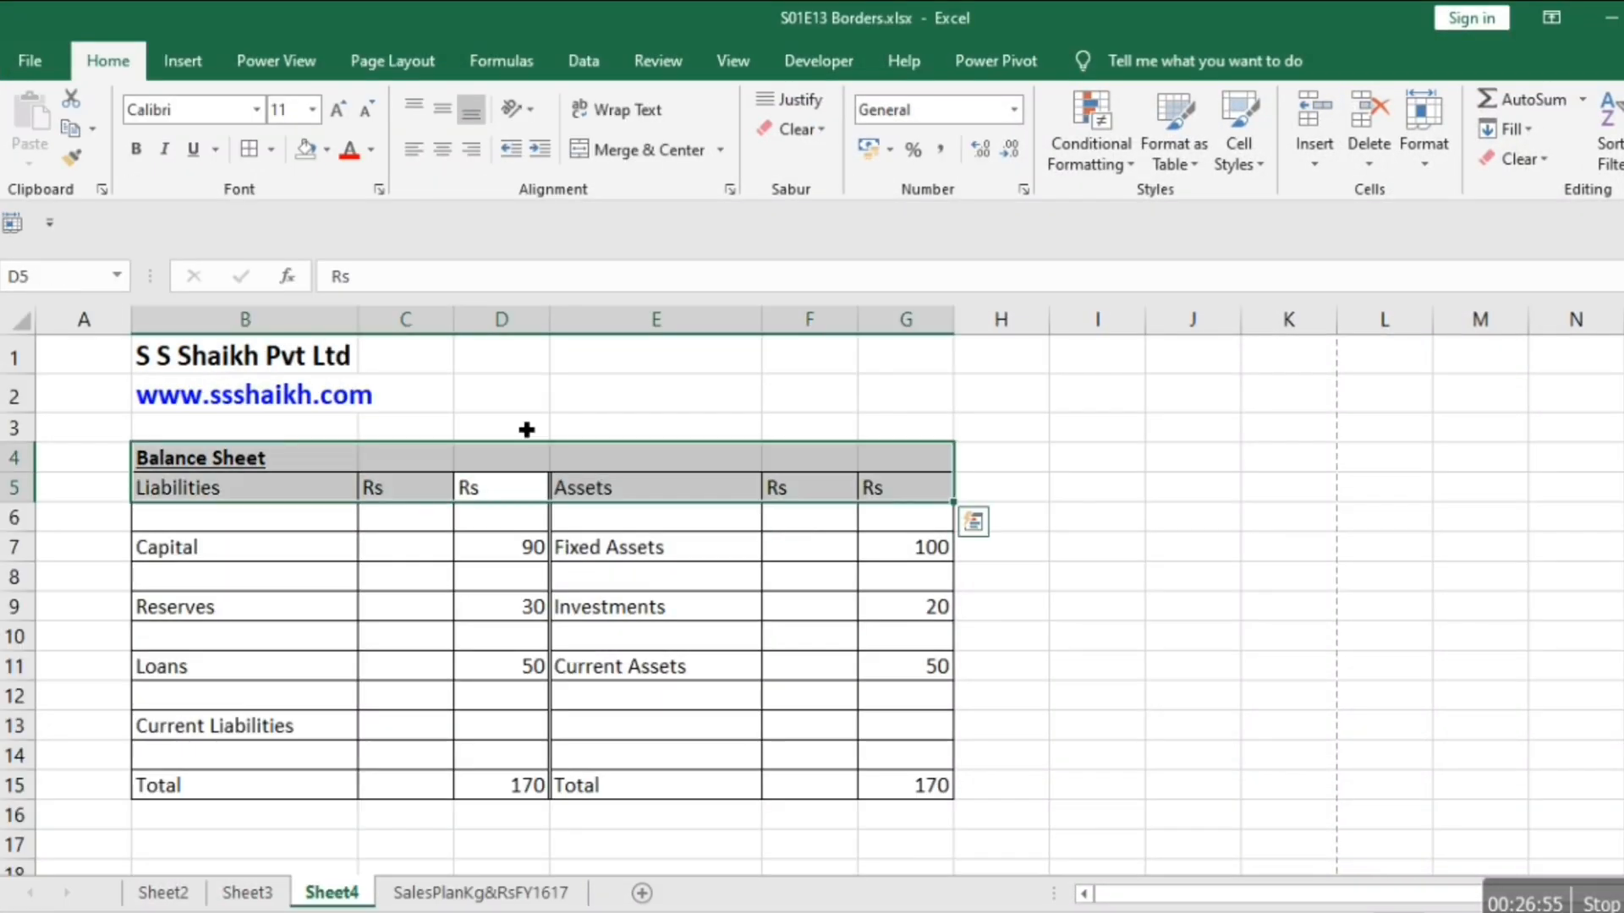
Select D5:E15 across the Liabilities and Assets divider and apply all borders in the plain thin line style.
key(Down)
key(Down)
key(Up)
key(Up)
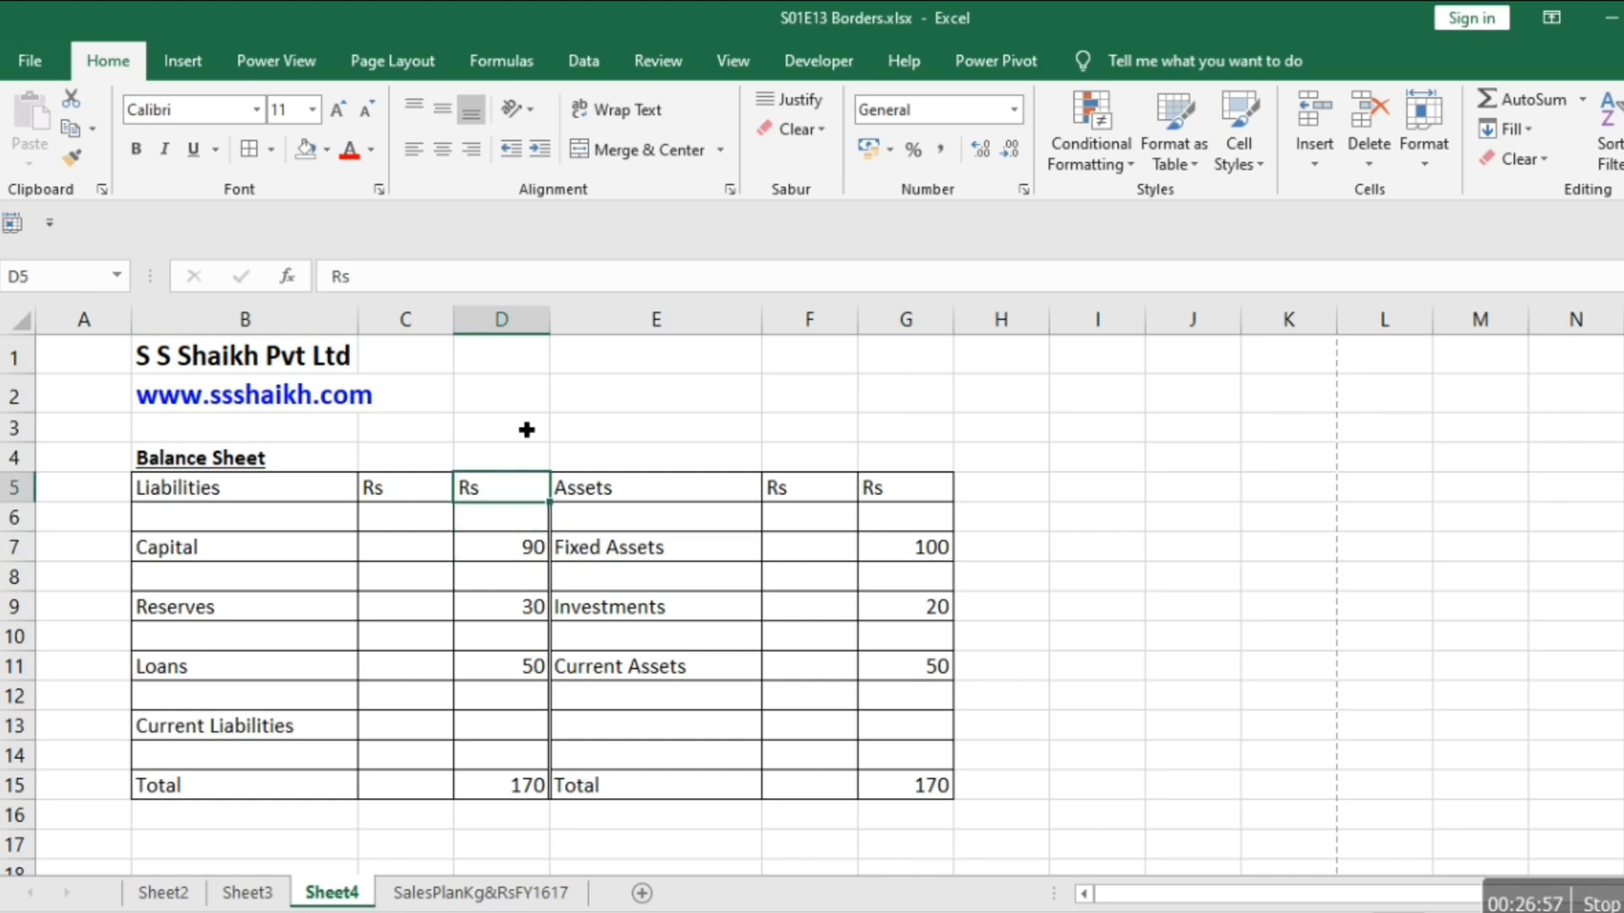
key(shift+Right)
key(shift+Down)
key(shift+Down)
key(shift+Down)
key(shift+Down)
key(shift+Down)
key(shift+Down)
key(shift+Down)
key(shift+Down)
key(shift+Down)
key(shift+Down)
key(shift+Down)
key(shift+Down)
key(shift+Up)
key(shift+Up)
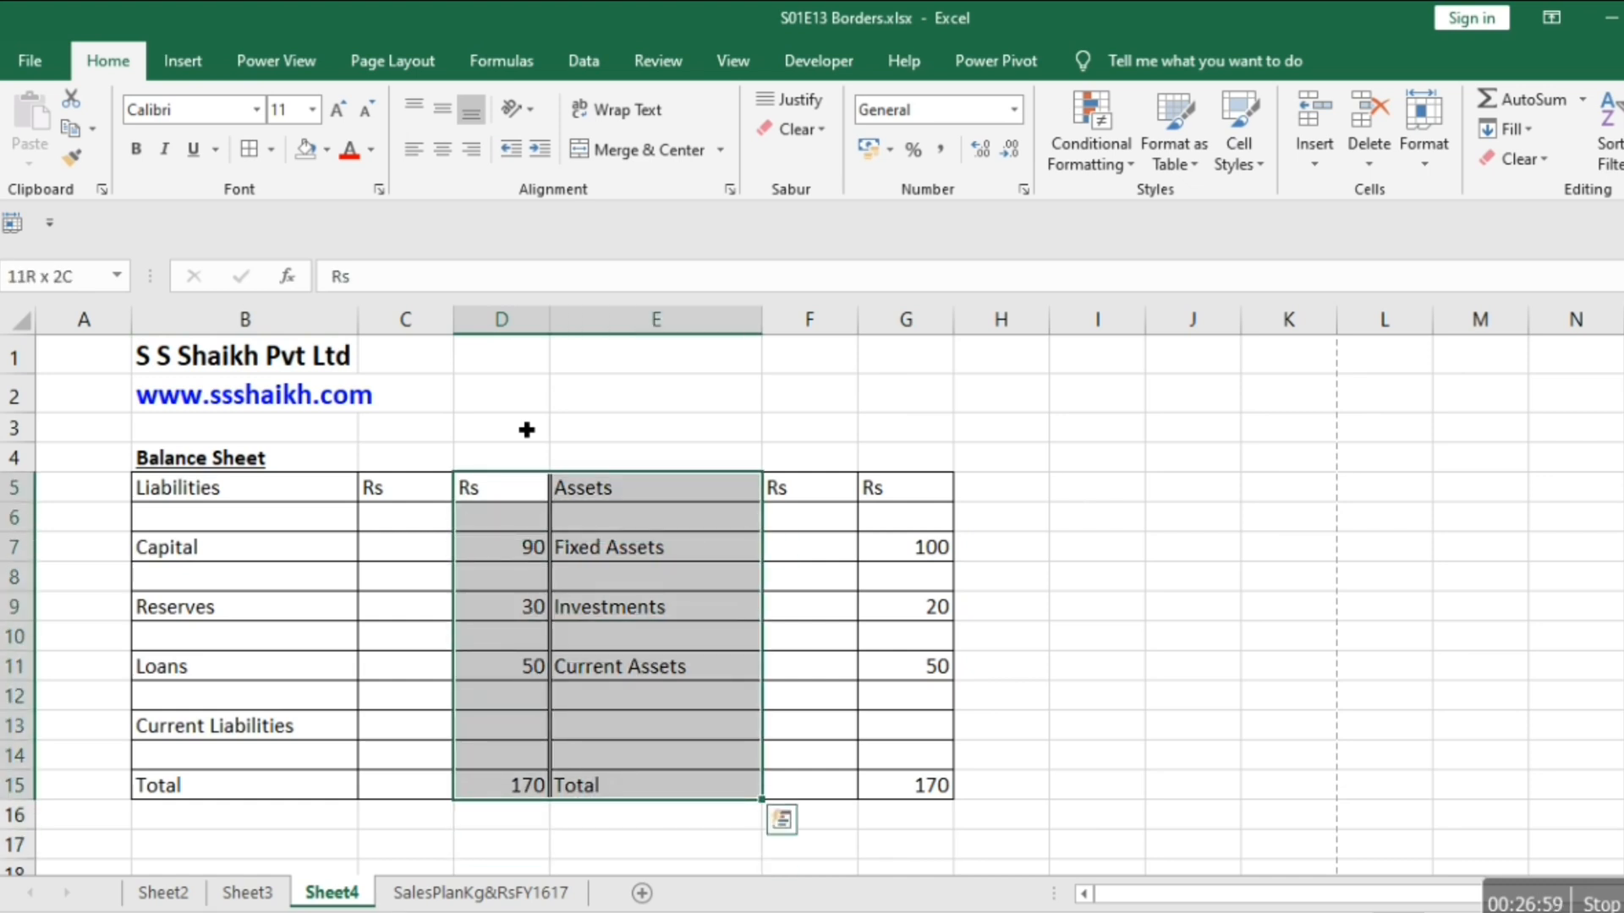
click(257, 150)
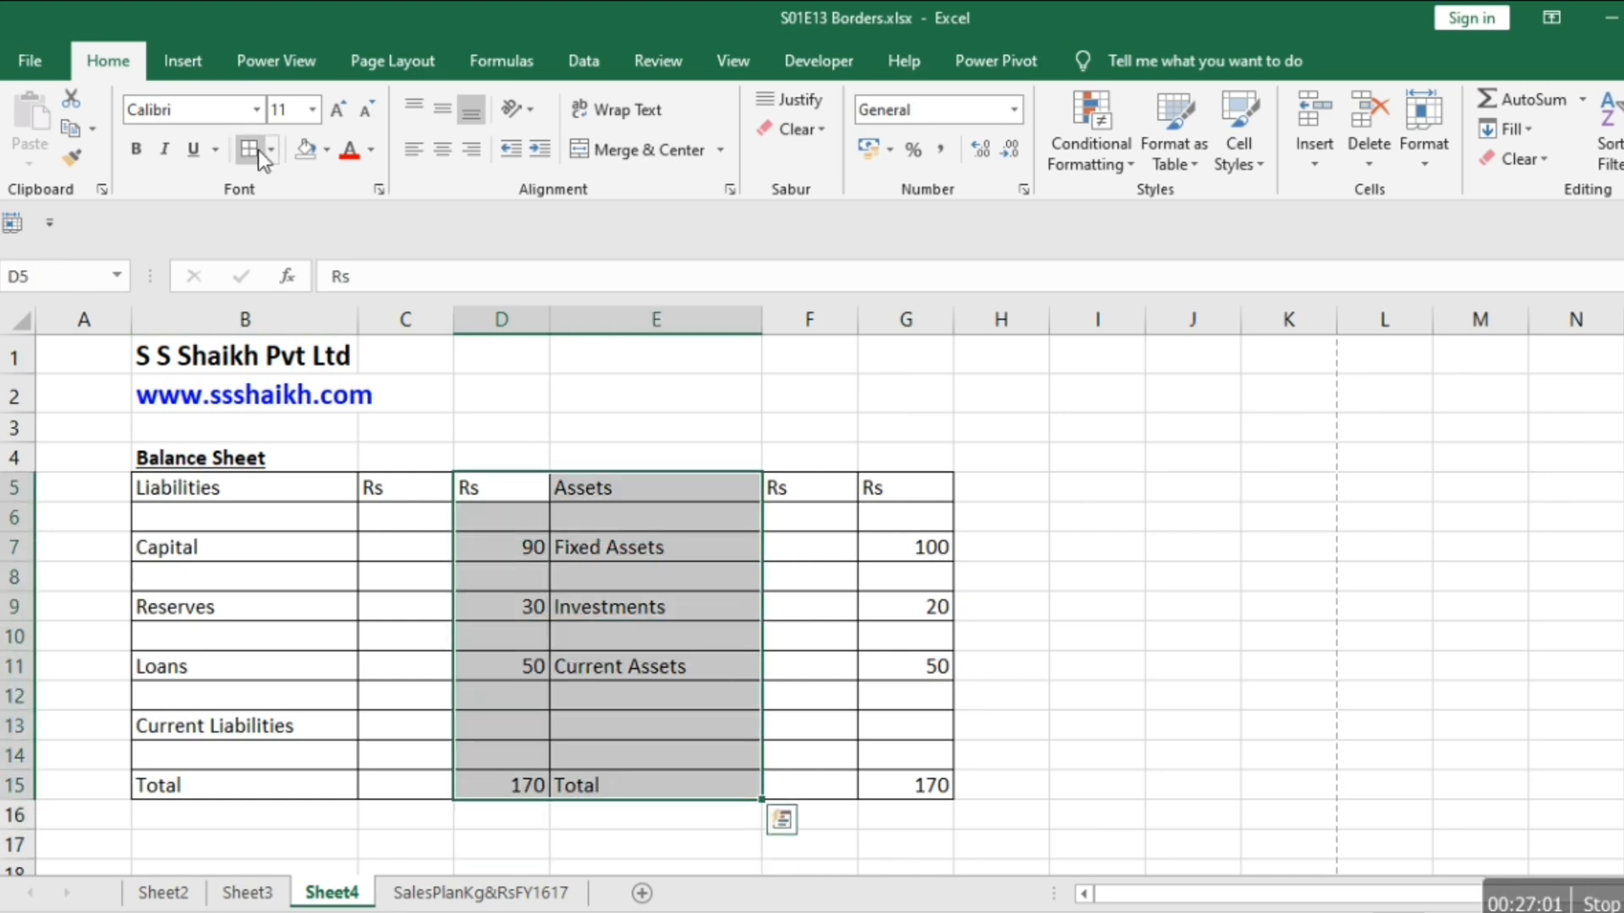
key(Right)
key(Right)
key(Left)
key(Left)
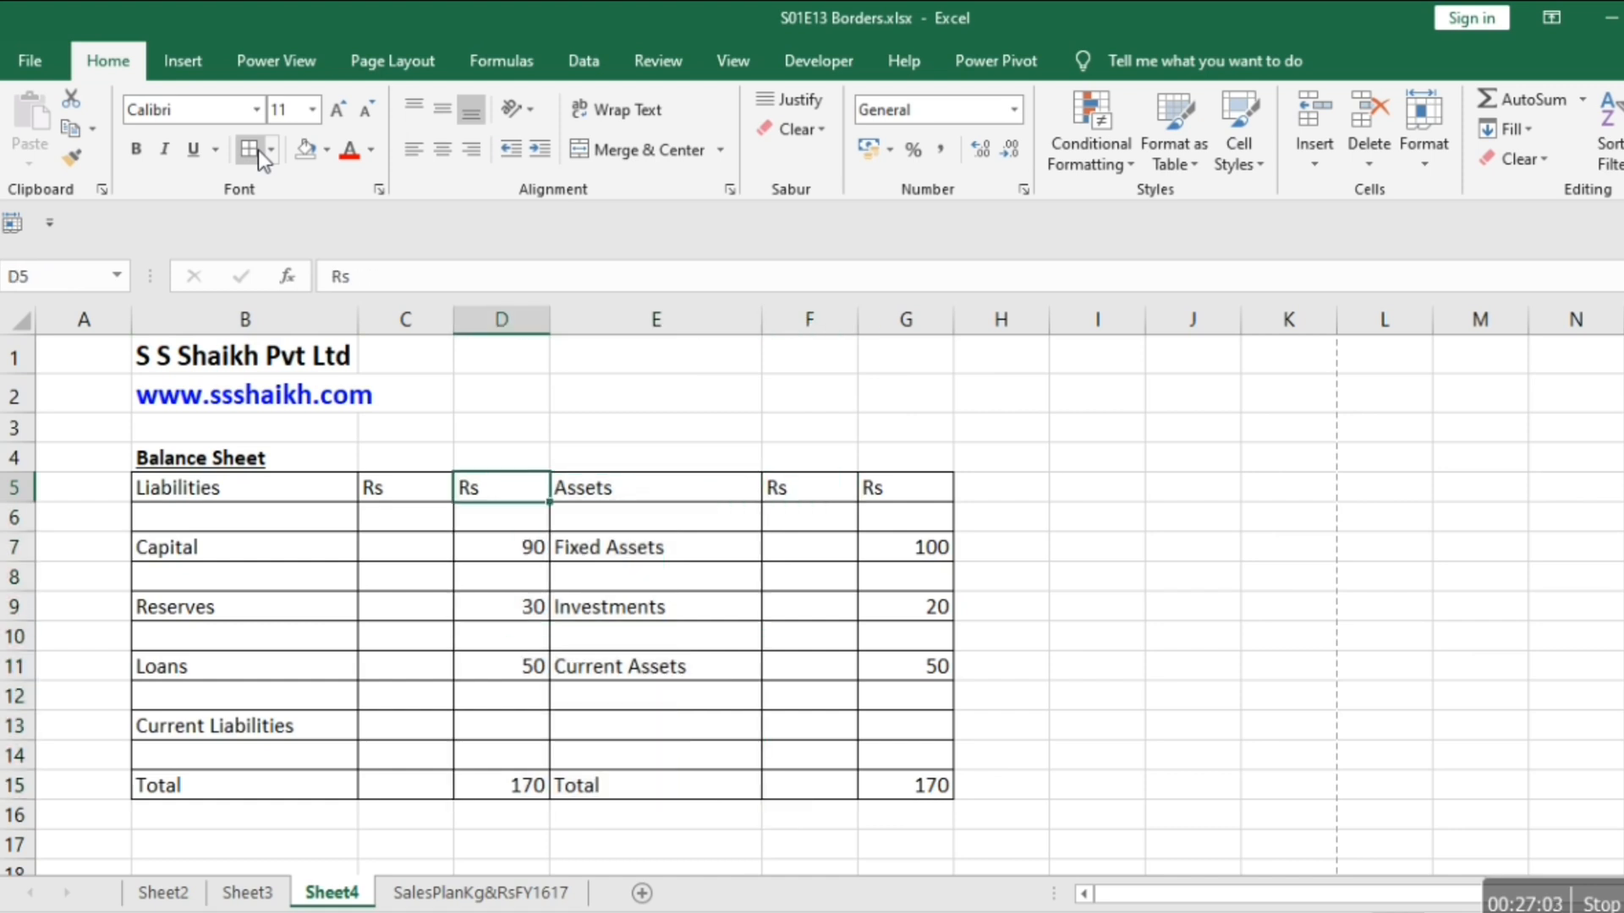
key(shift+Down)
key(shift+Down)
key(shift+Down)
key(shift+Down)
key(shift+Down)
key(shift+Down)
key(shift+Down)
key(shift+Down)
key(shift+Down)
key(shift+Down)
key(Right)
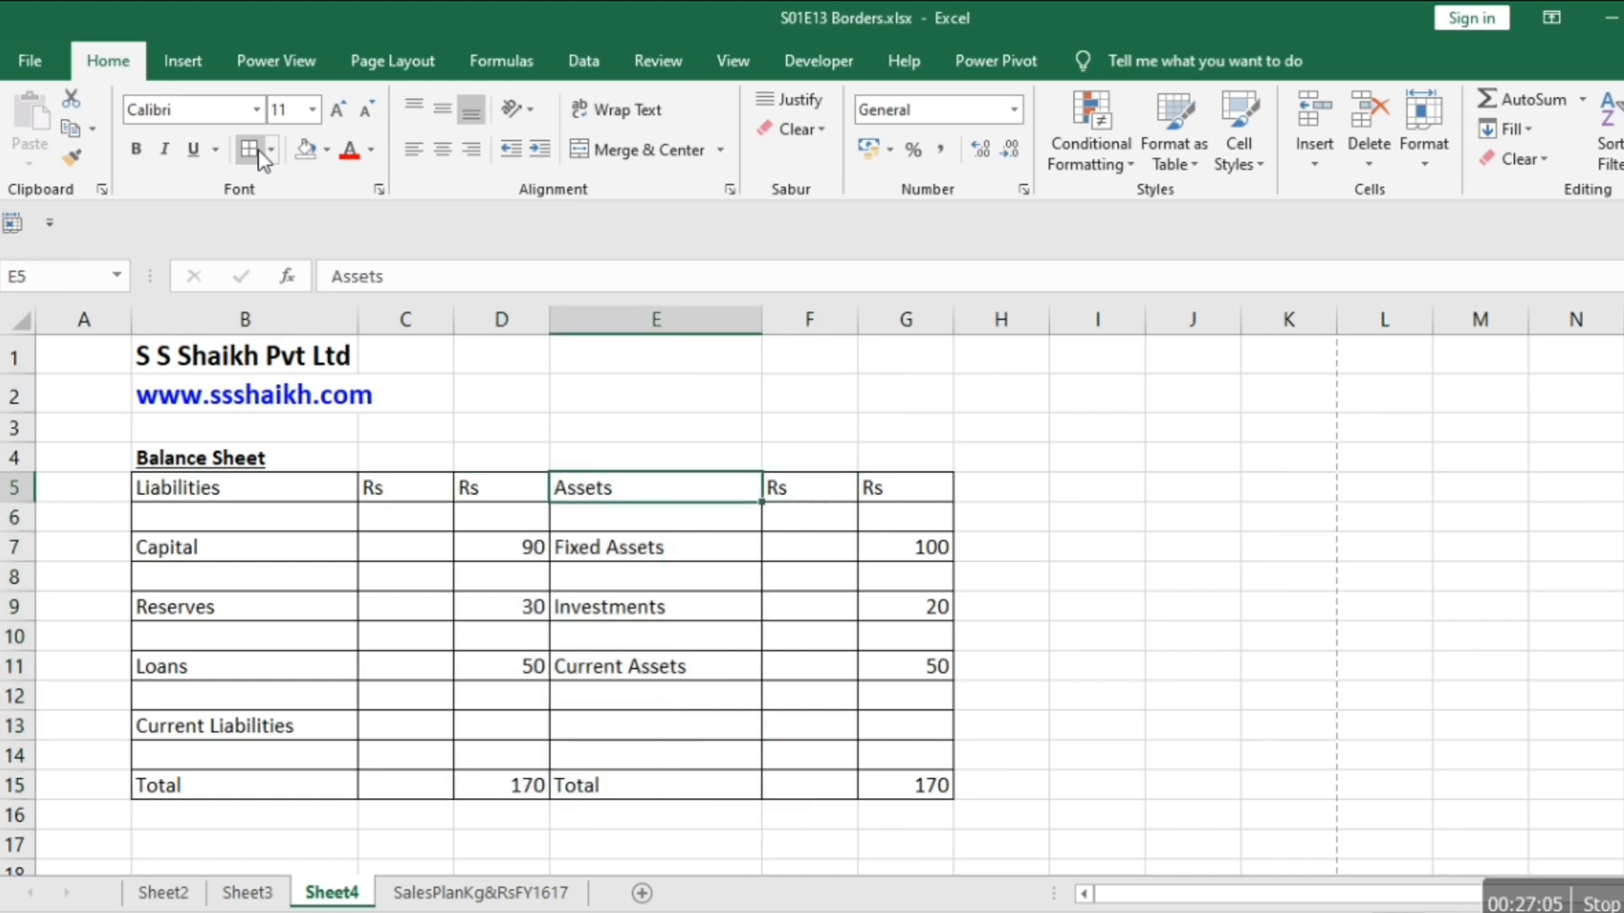
Set a double-line left border on column E of the table, from Assets down to Total (E5:E15).
key(shift+Down)
key(shift+Down)
key(shift+Down)
key(shift+Down)
key(shift+Down)
key(shift+Down)
key(shift+Down)
key(shift+Down)
key(shift+Down)
key(shift+Down)
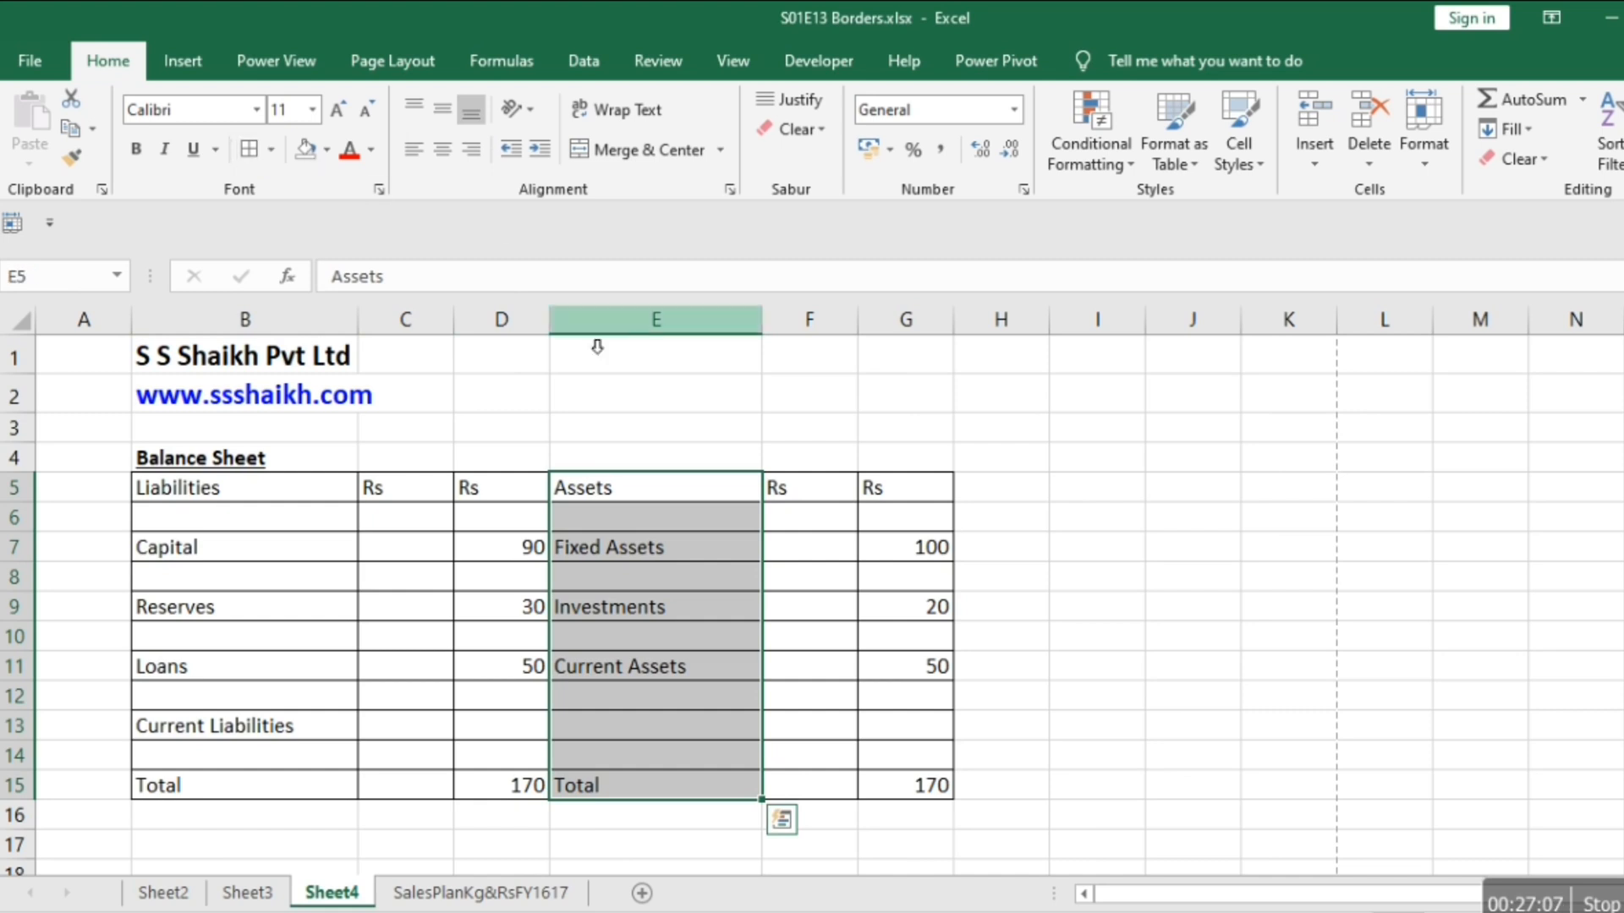
right_click(662, 590)
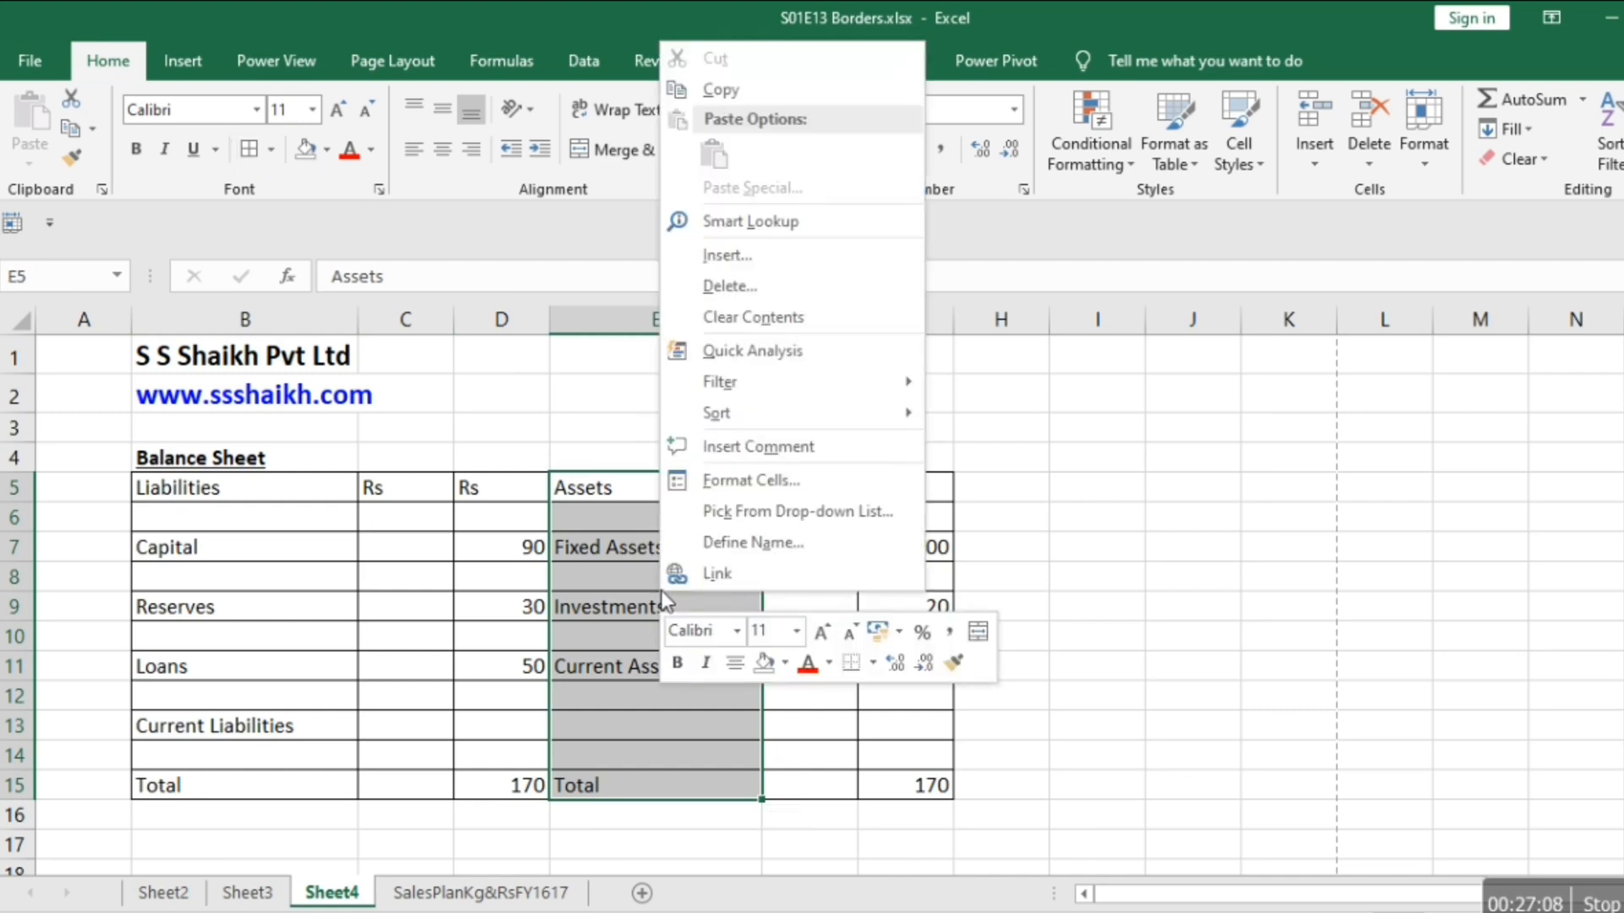
click(729, 489)
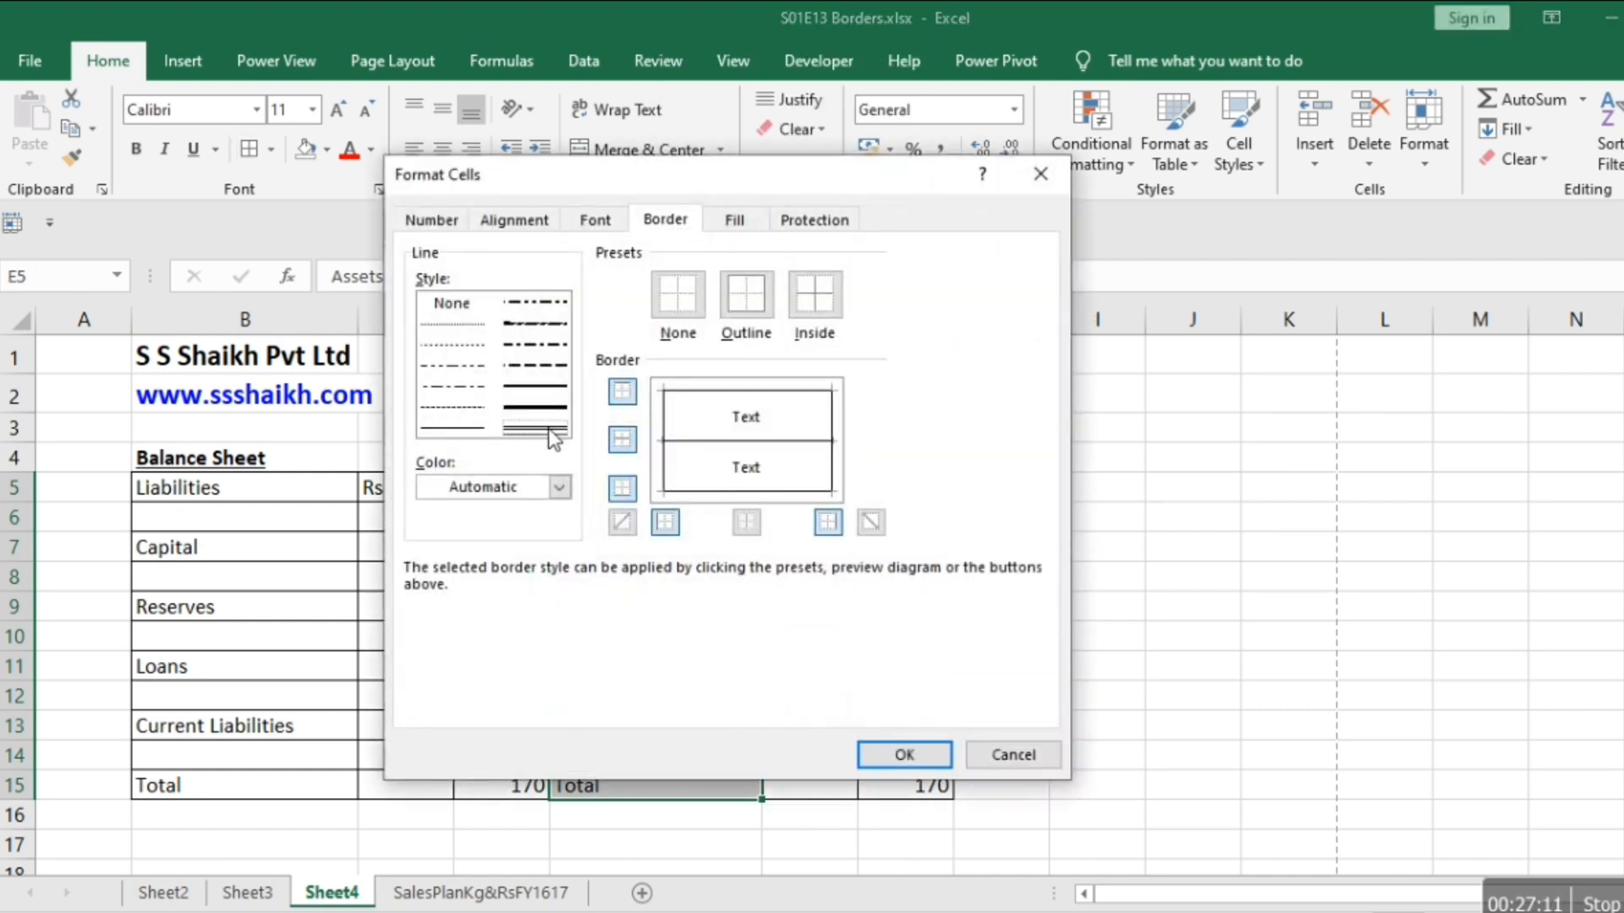
click(668, 413)
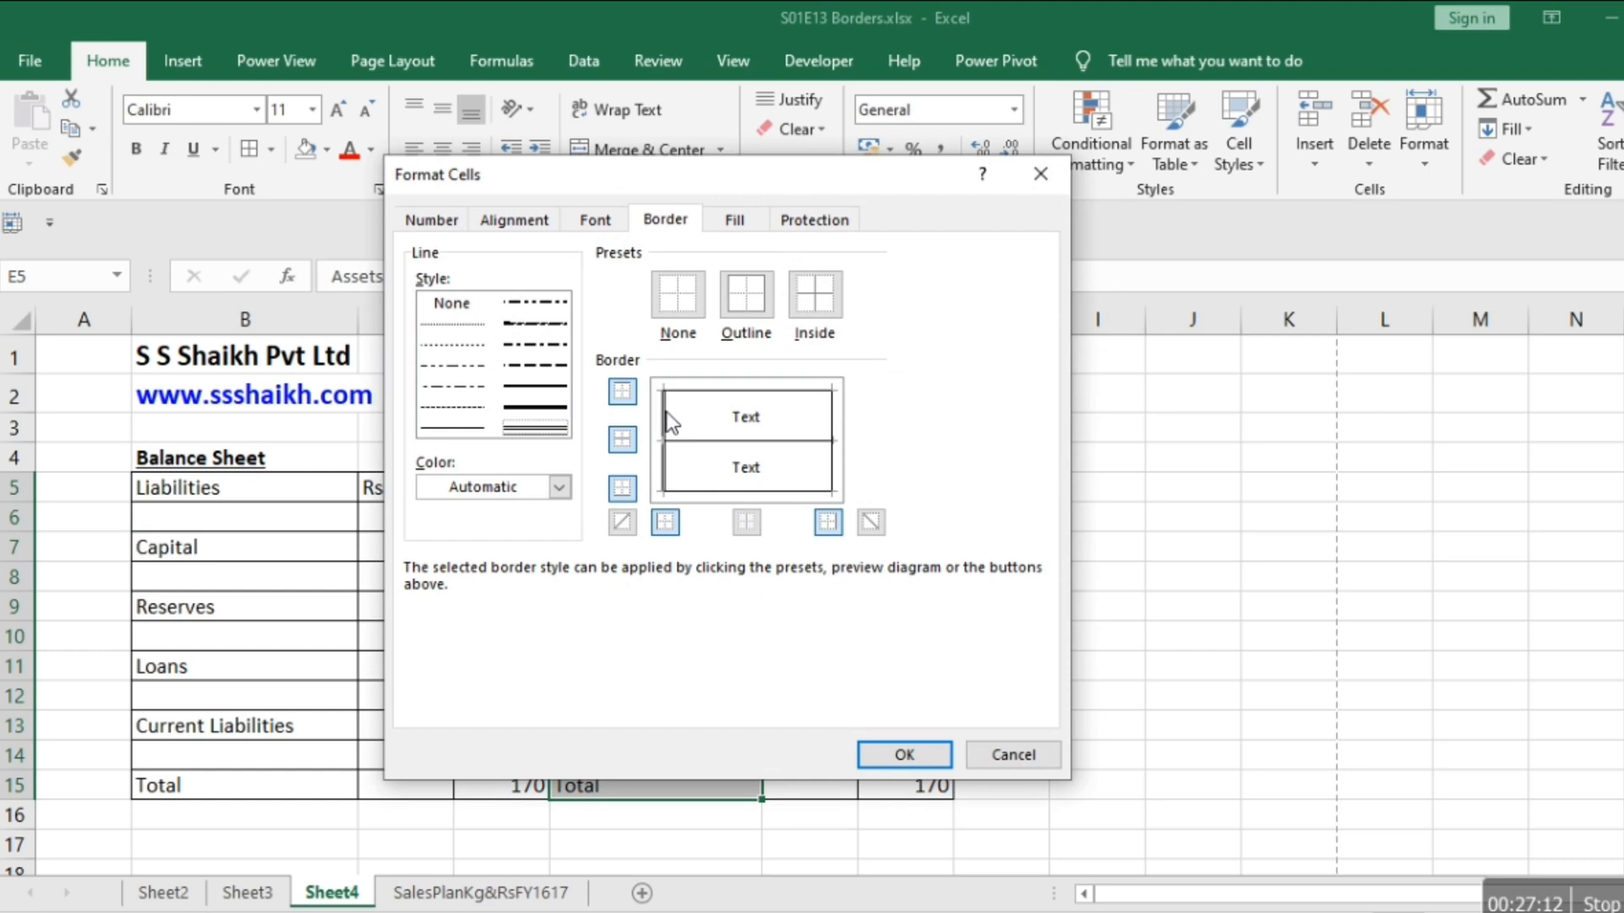
click(898, 759)
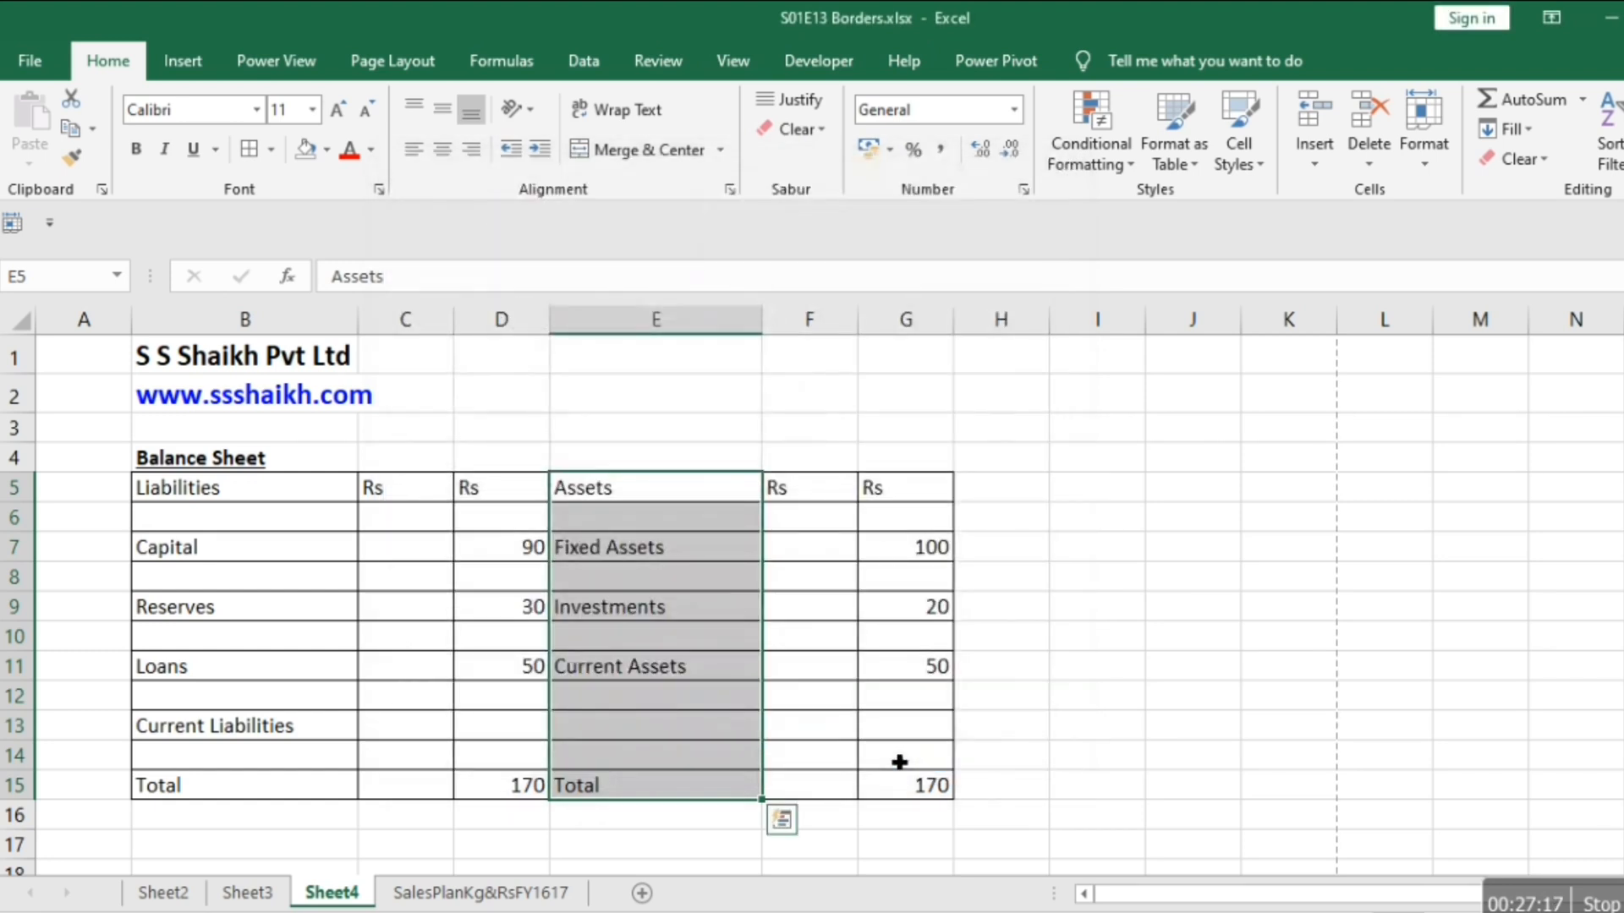
Set a double-line left border on the whole Assets block E5:G15 and check it in the print preview.
shift+click(899, 763)
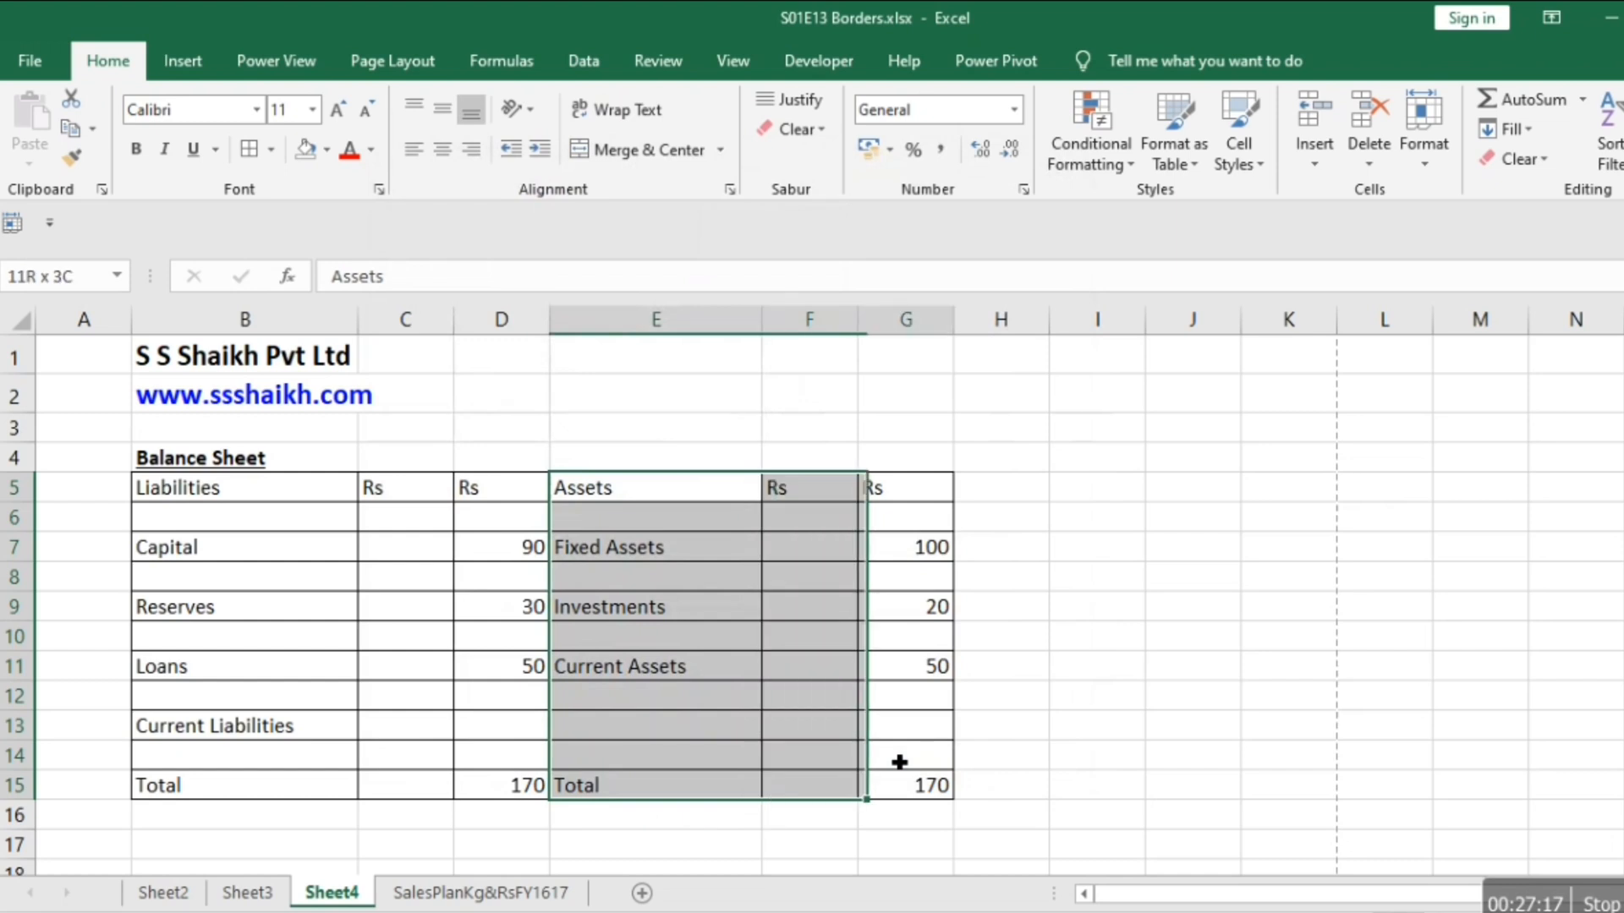
right_click(717, 615)
click(764, 496)
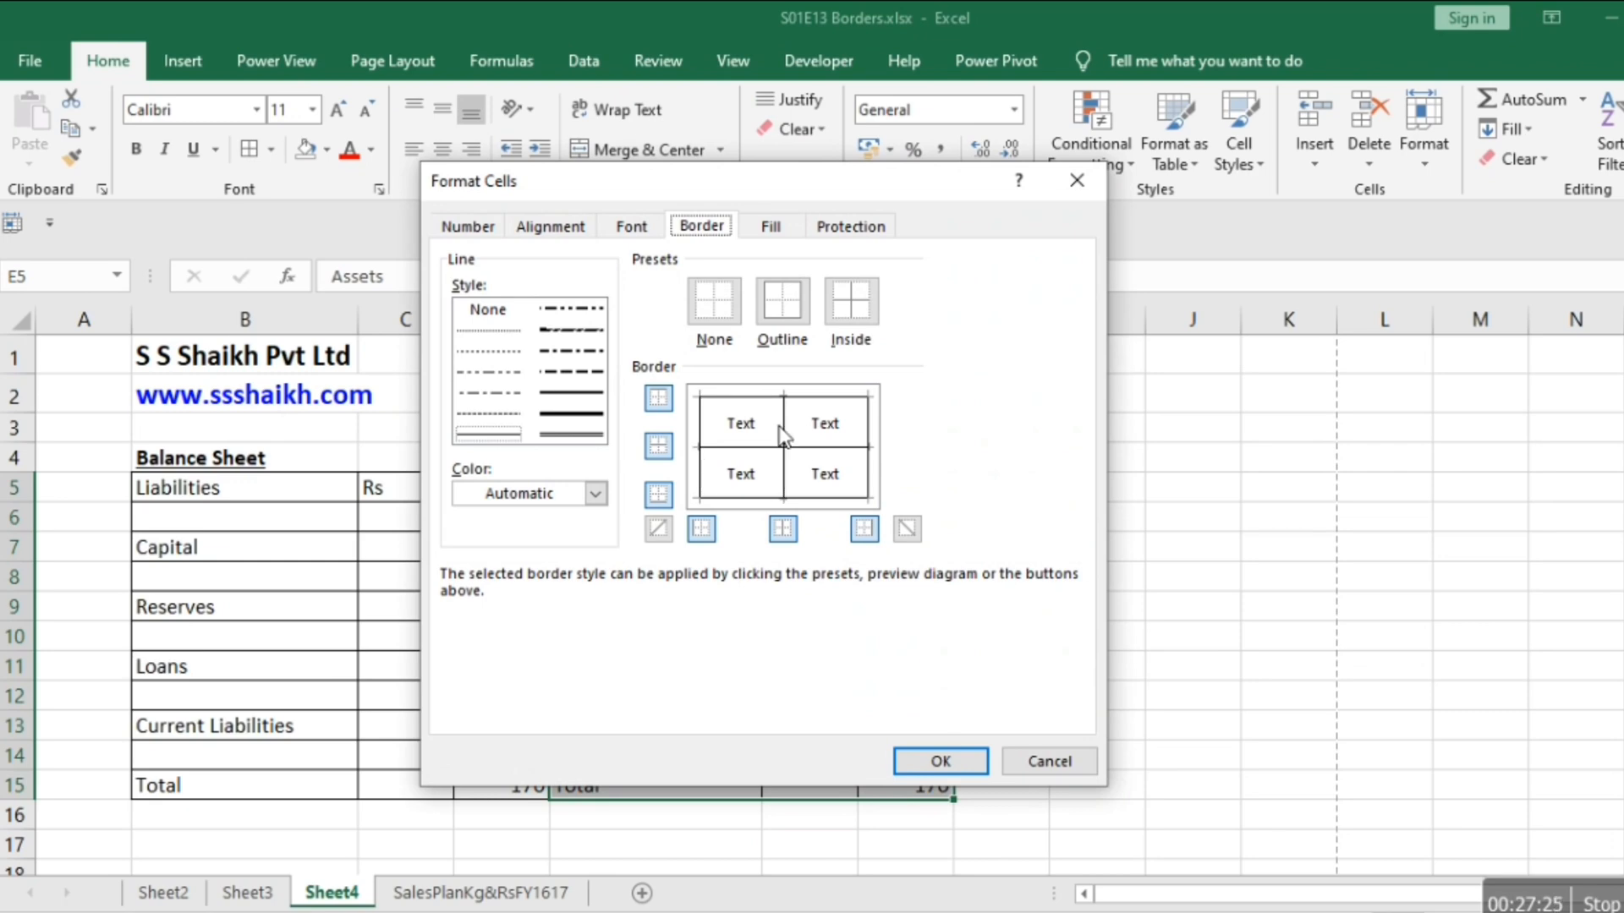
drag(637, 181, 1348, 98)
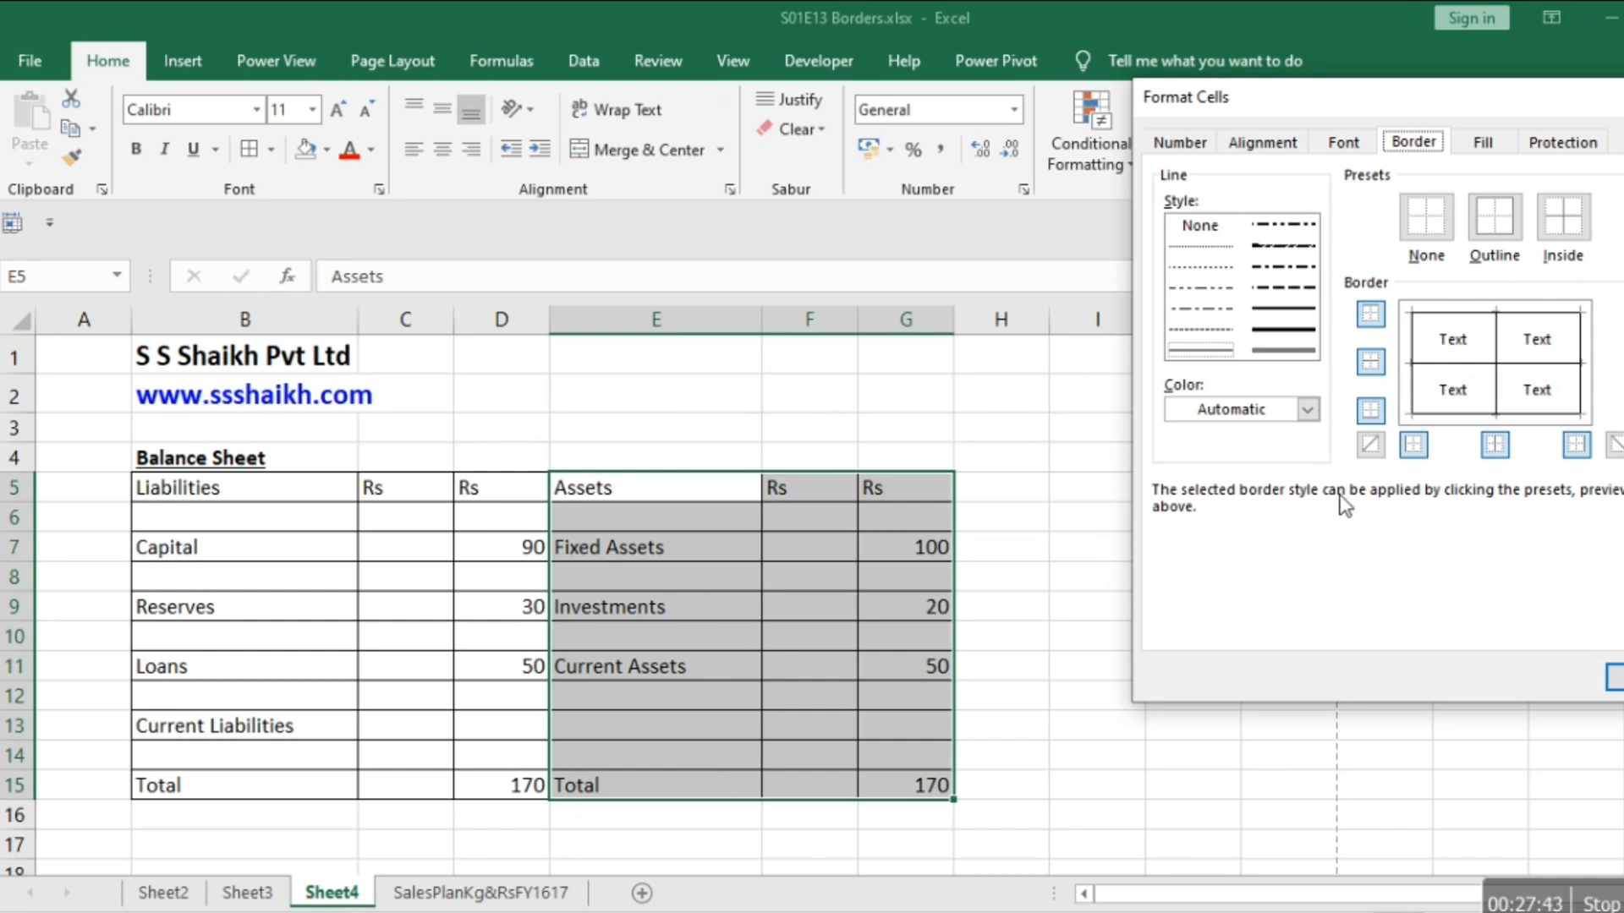
click(1308, 349)
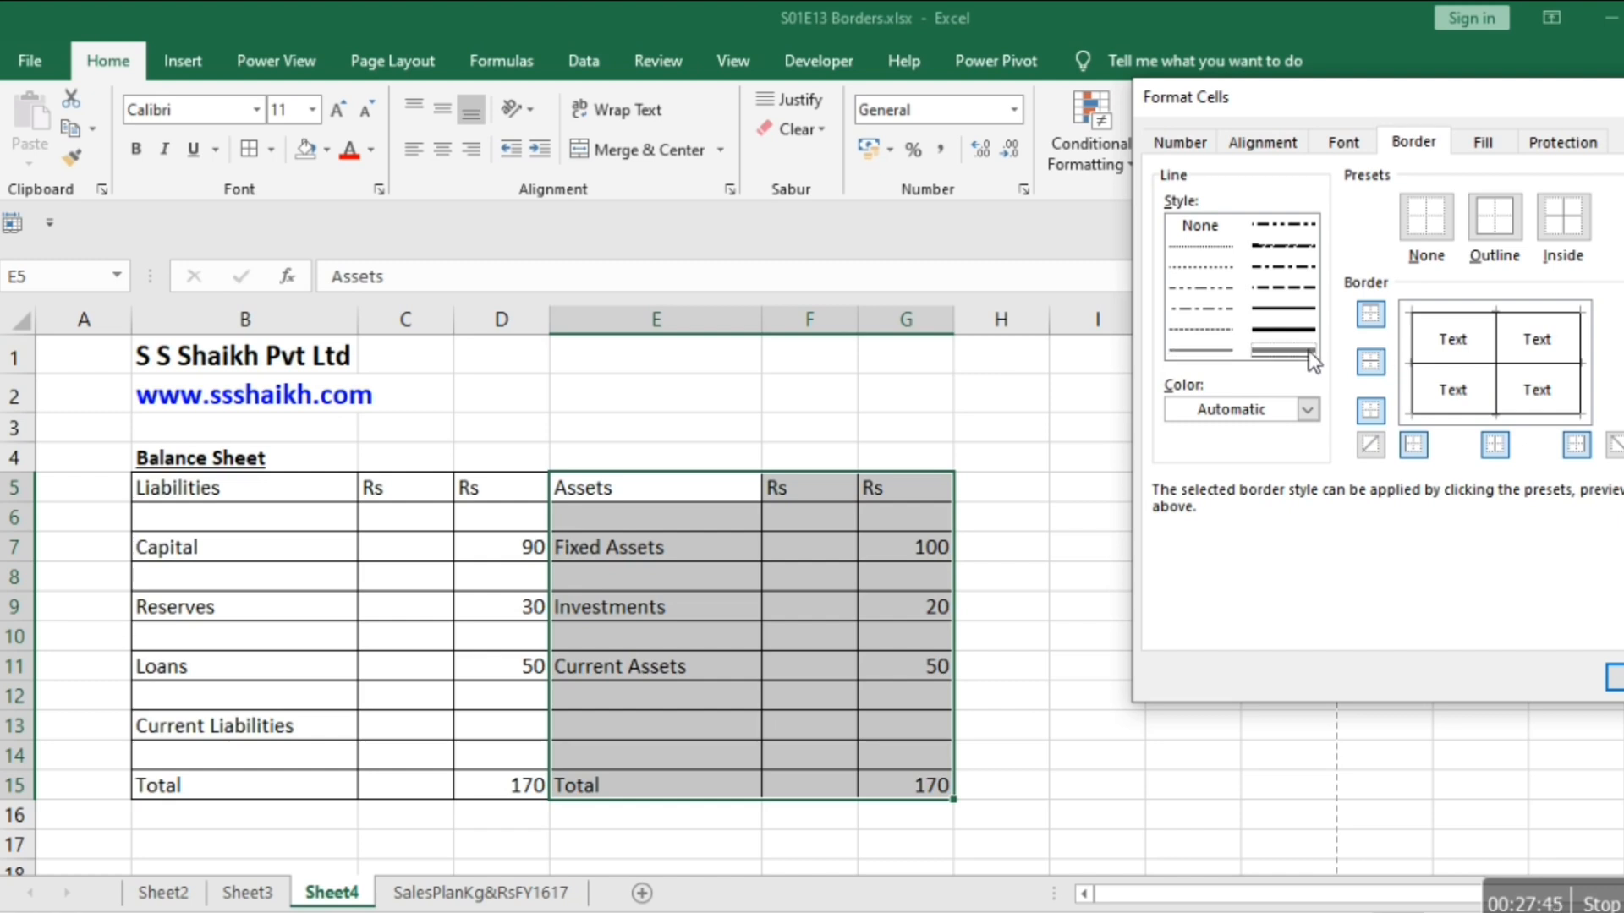
click(1418, 345)
click(1616, 676)
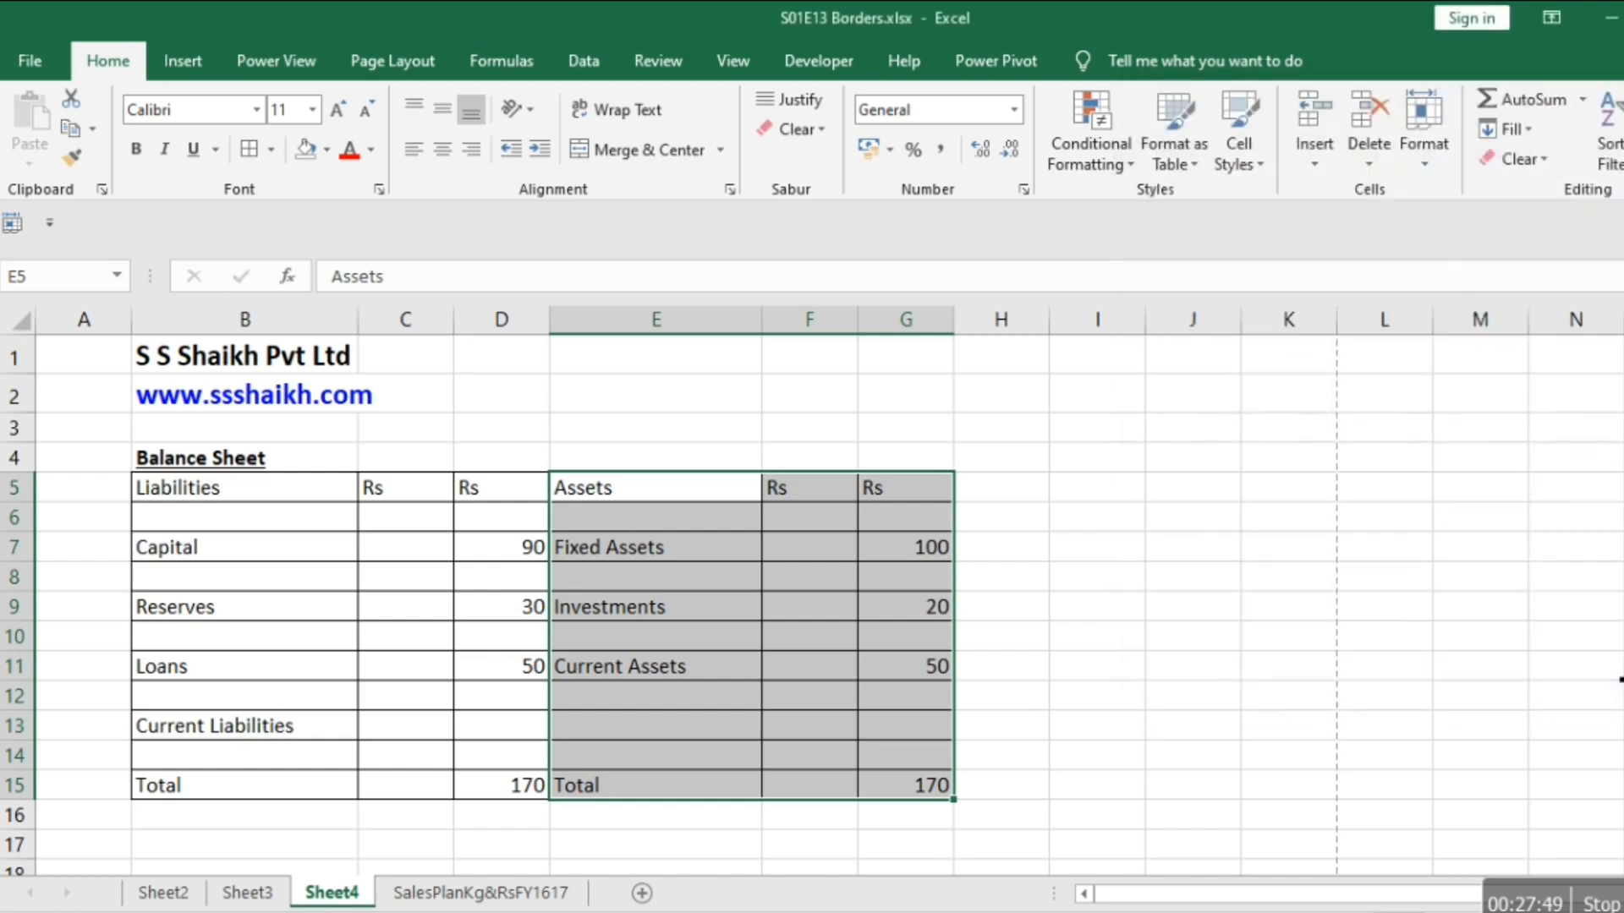
key(Right)
key(ctrl+p)
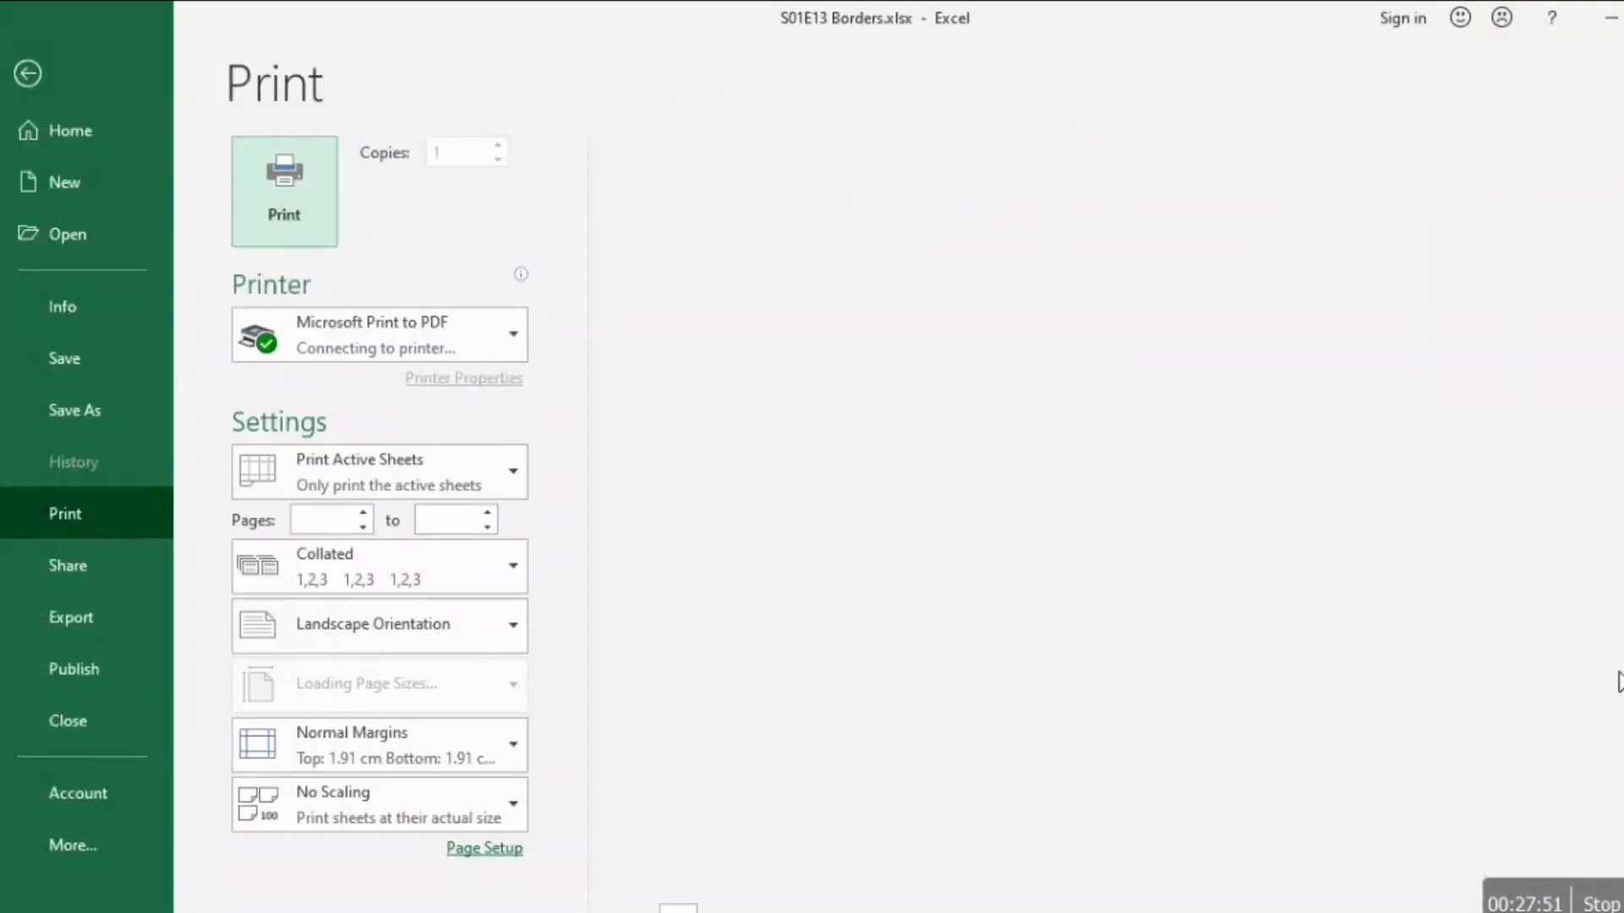
key(Escape)
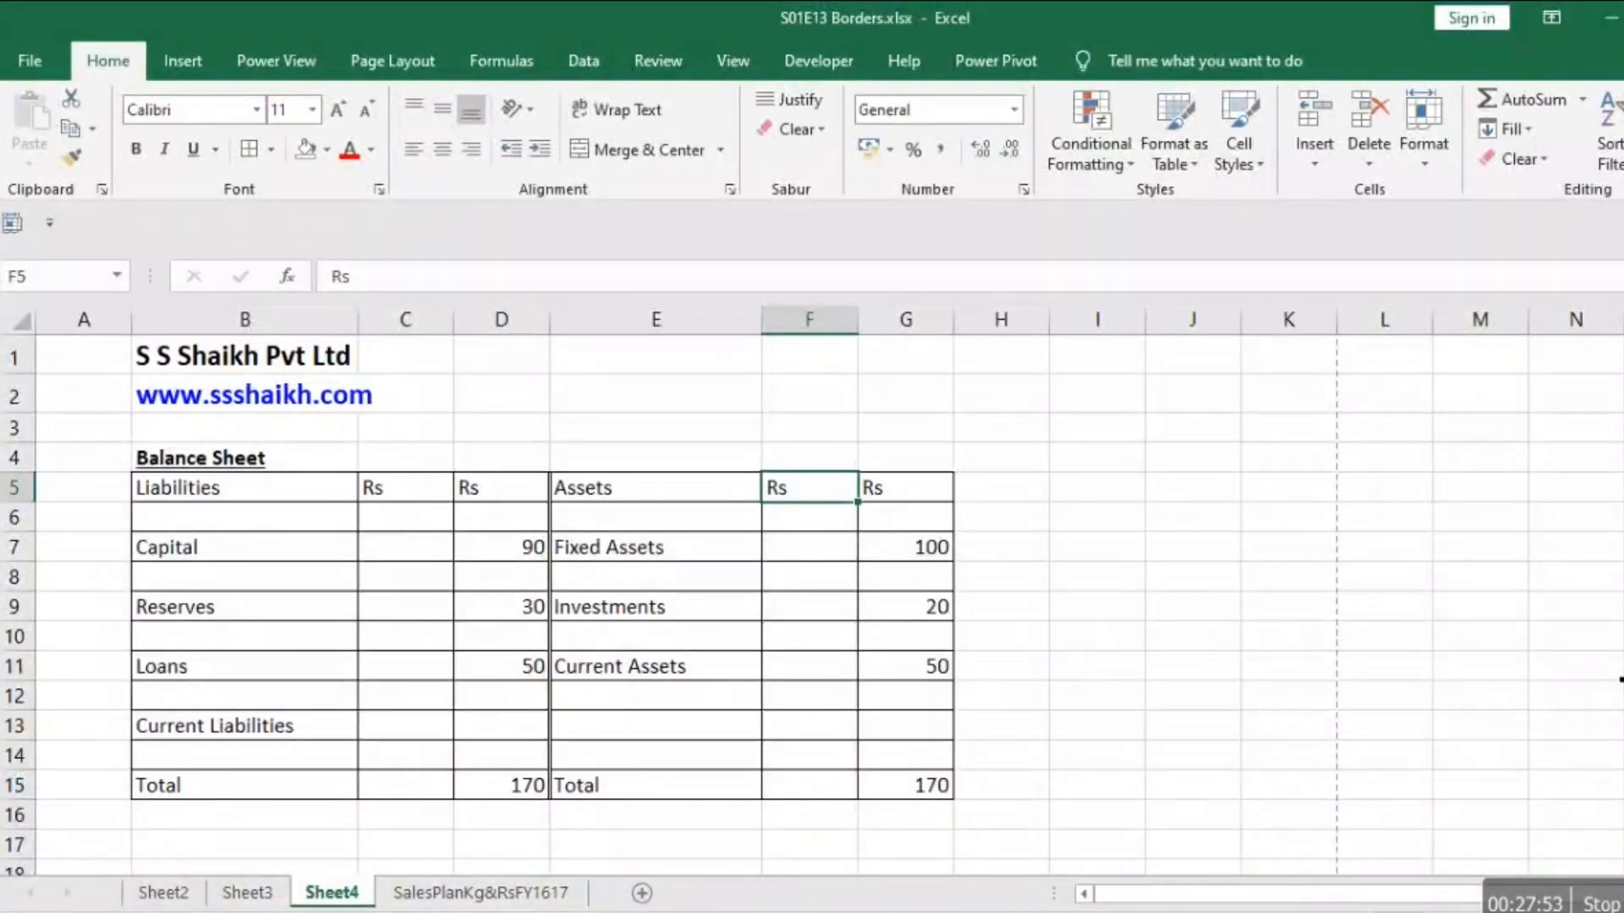
Undo the double-line left border on the Assets block and go back to the Rs heading in D5.
key(ctrl+z)
key(Right)
key(Right)
key(Right)
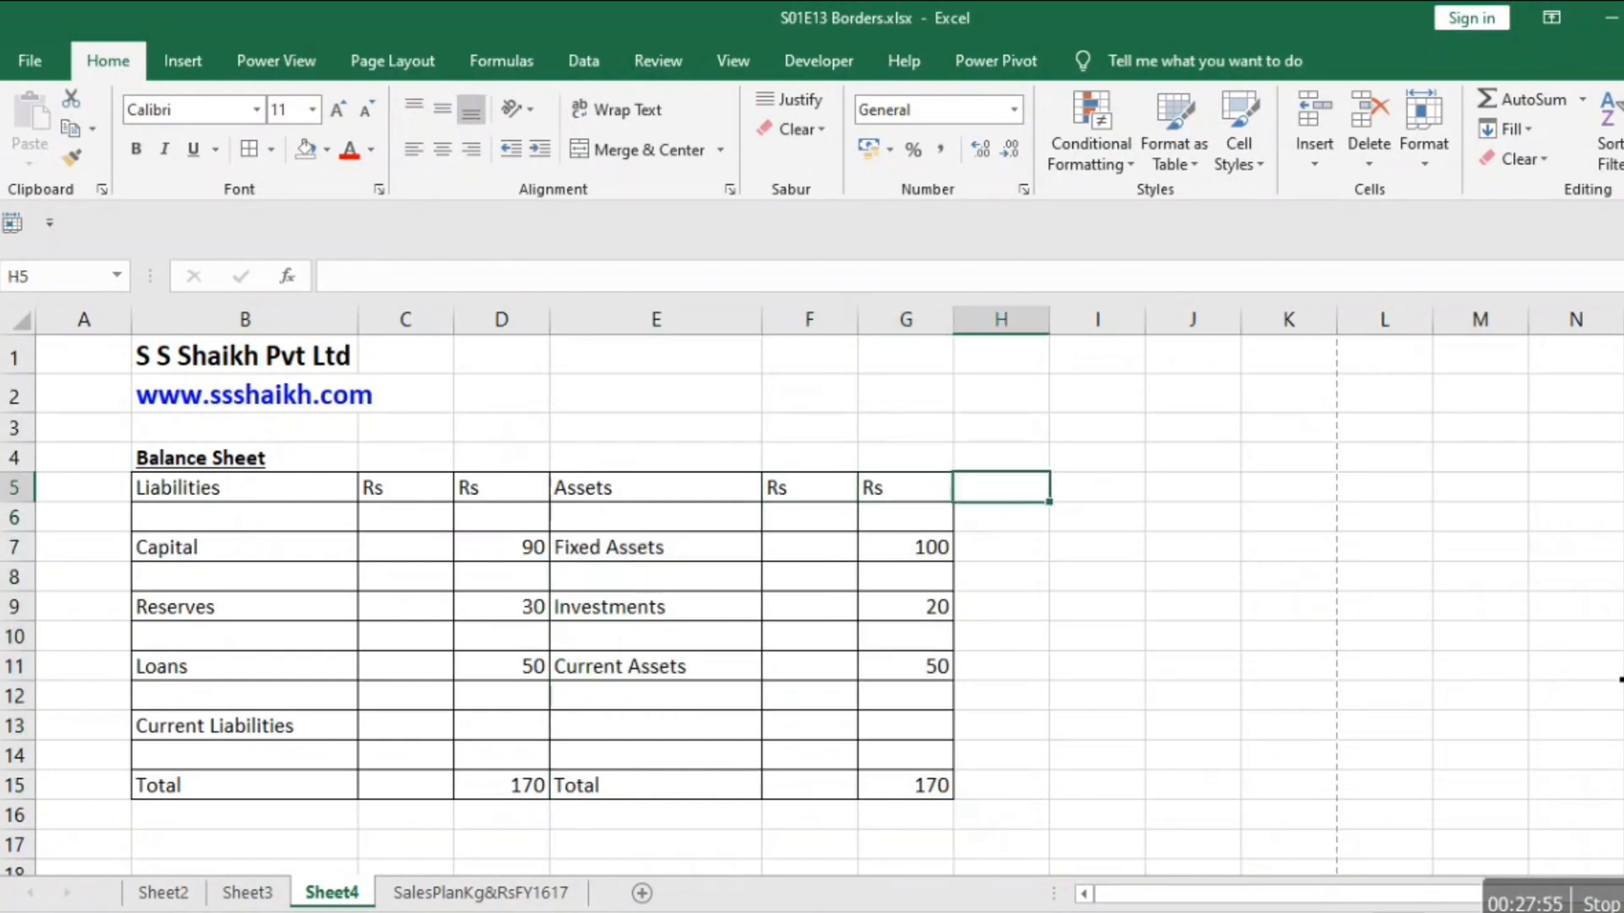
key(Left)
key(Left)
key(Left)
key(Left)
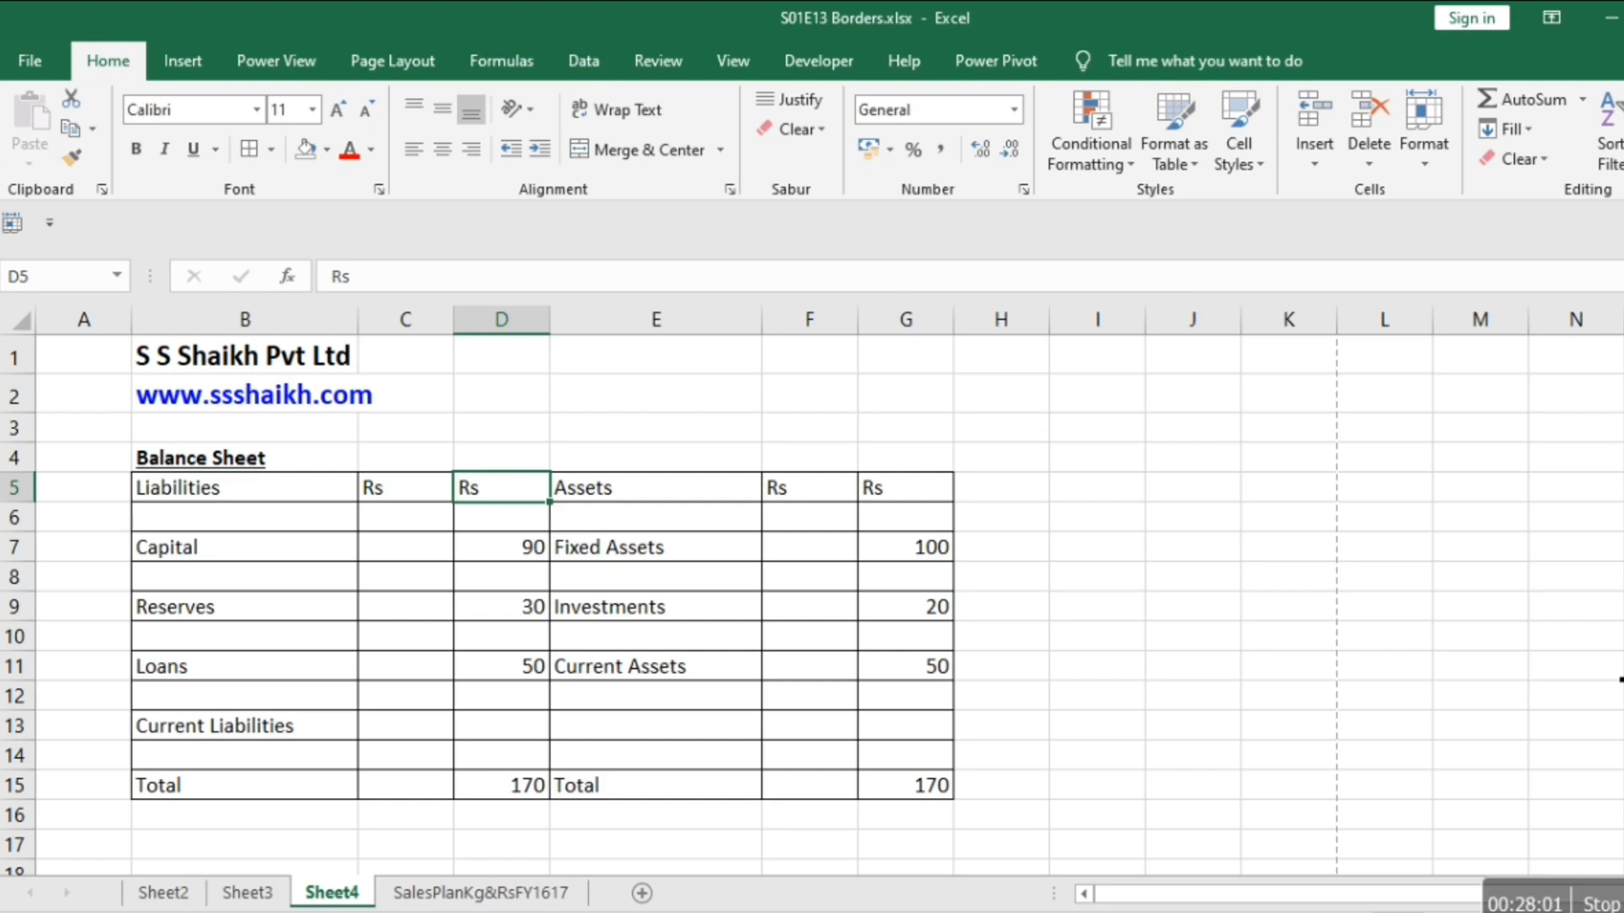
key(shift+Right)
key(shift+Down)
key(shift+Down)
key(shift+Down)
key(shift+Down)
key(shift+Down)
key(shift+Down)
key(shift+Down)
key(shift+Down)
key(shift+Down)
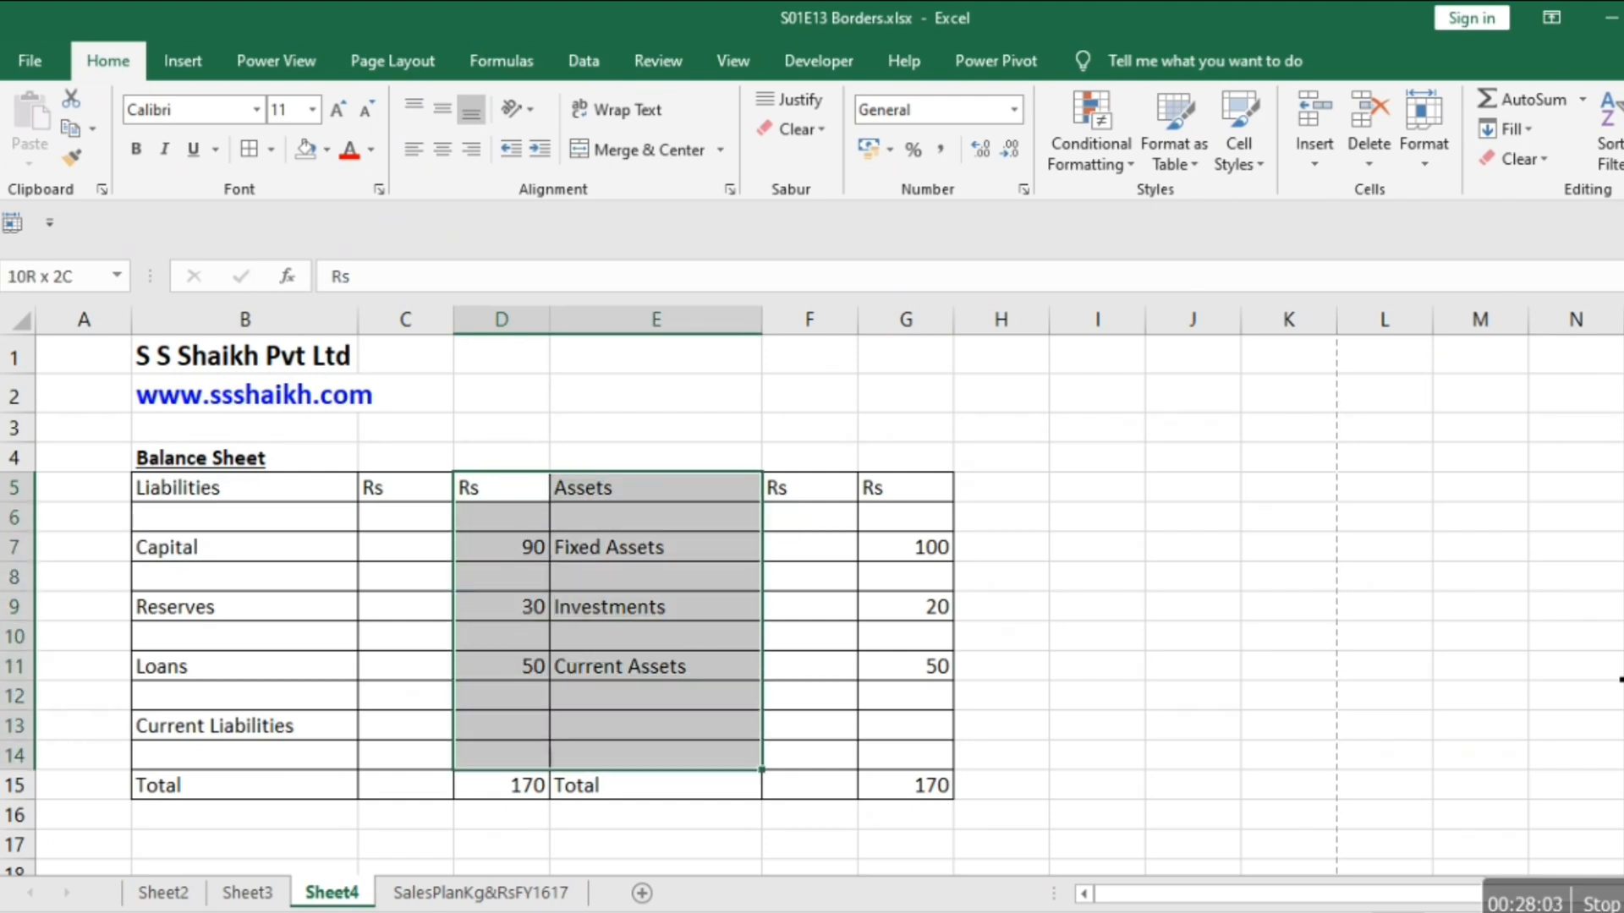
key(shift+Down)
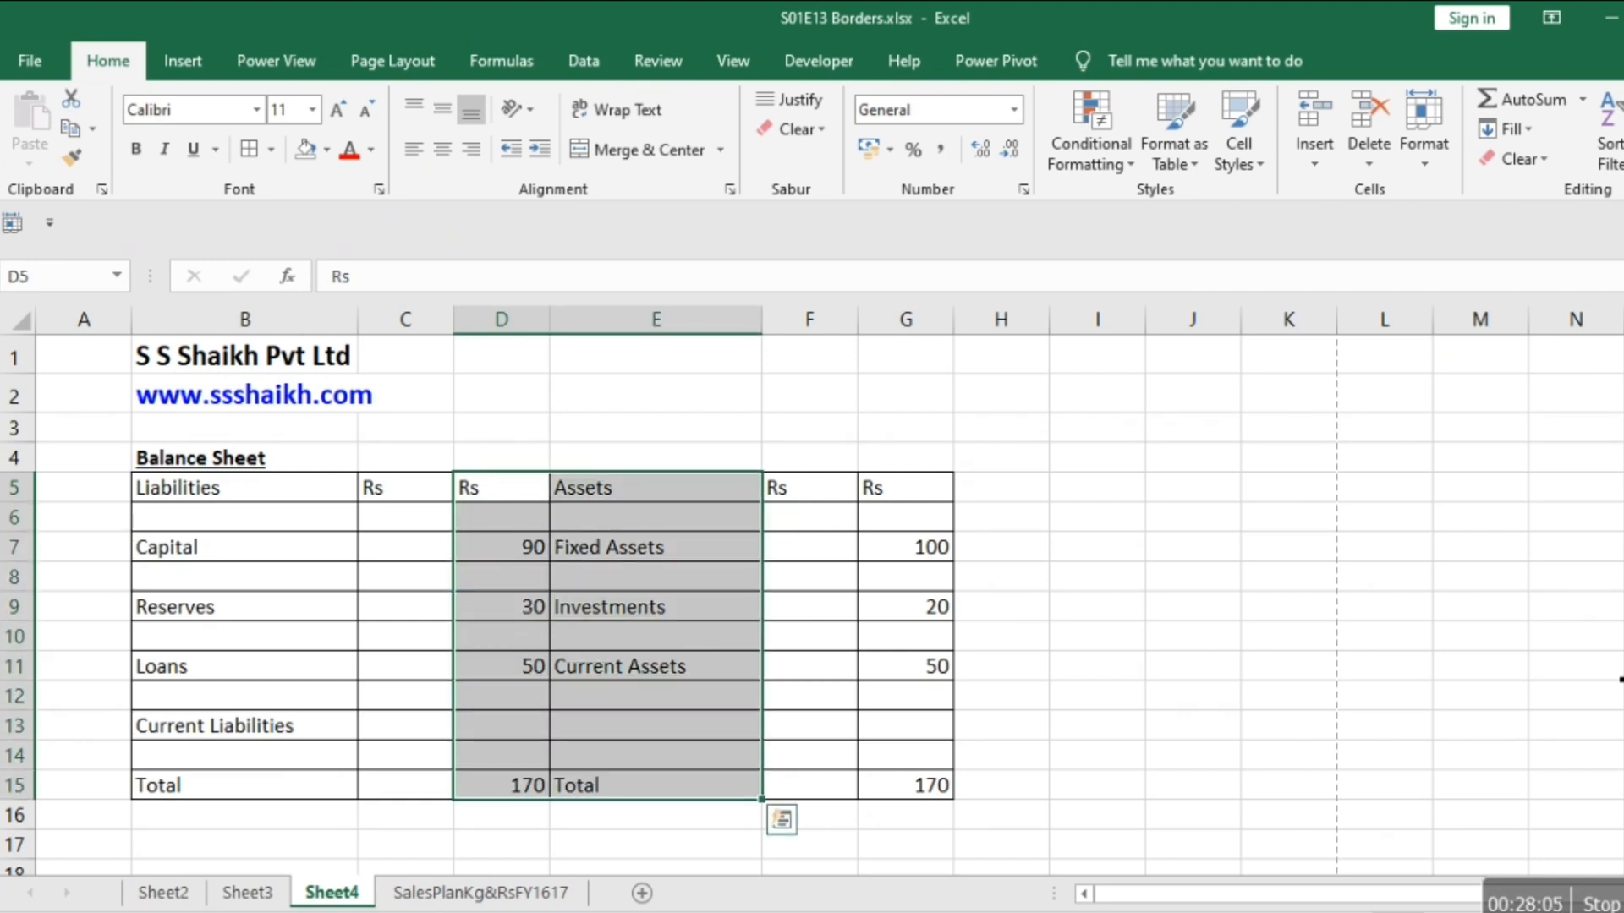
key(Left)
key(shift+Right)
key(shift+Right)
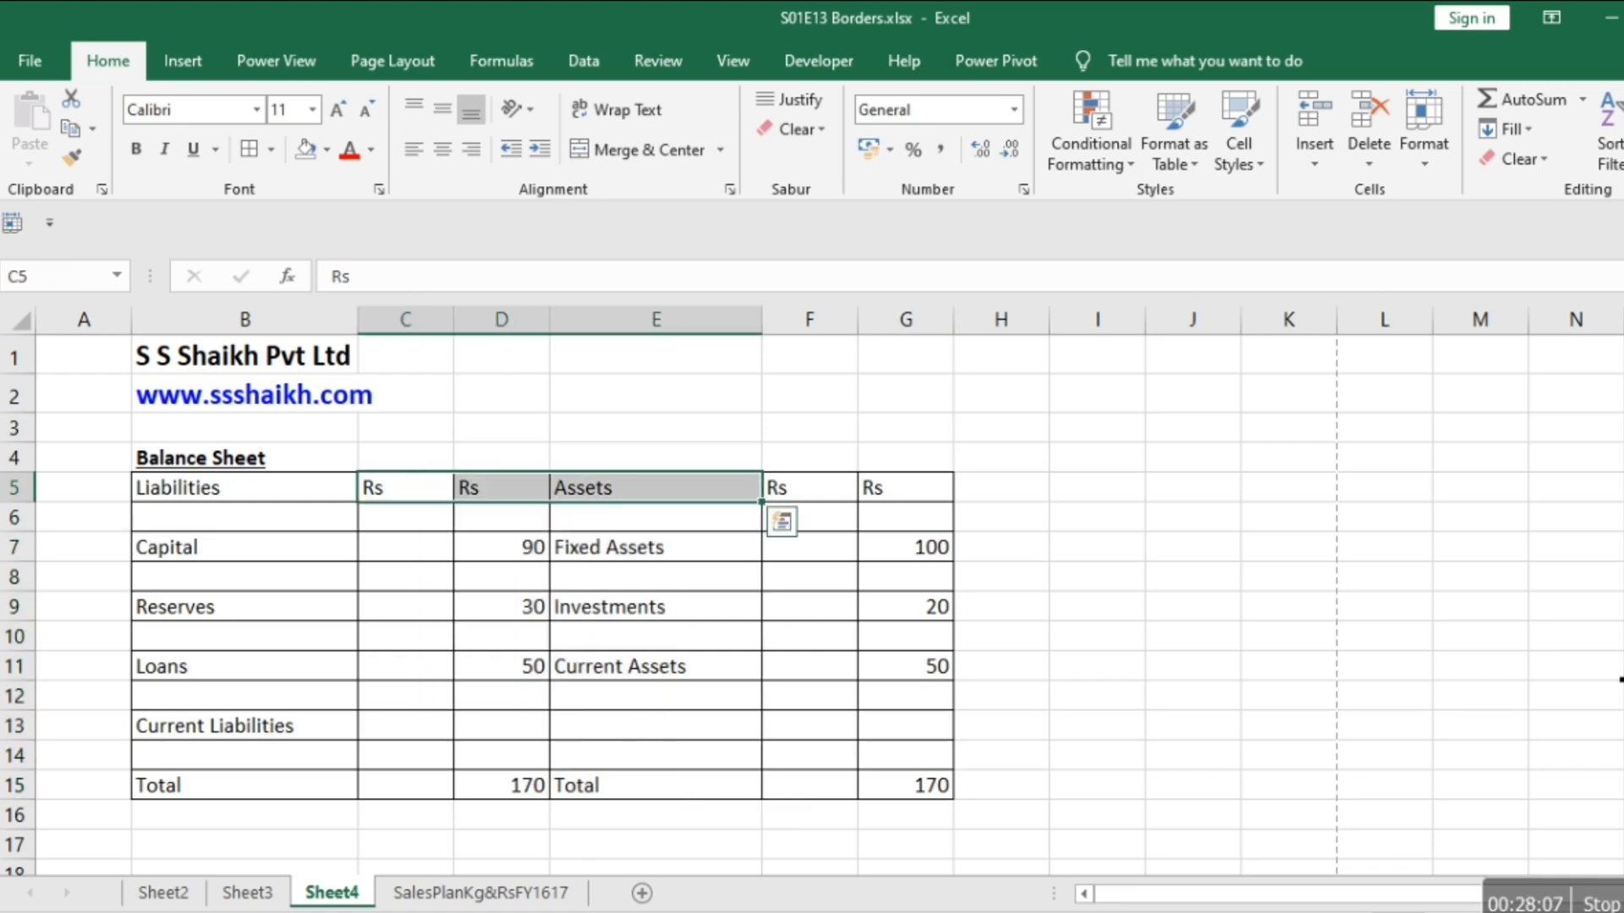
key(Right)
key(Left)
key(shift+Right)
key(shift+Right)
key(shift+Right)
key(shift+Right)
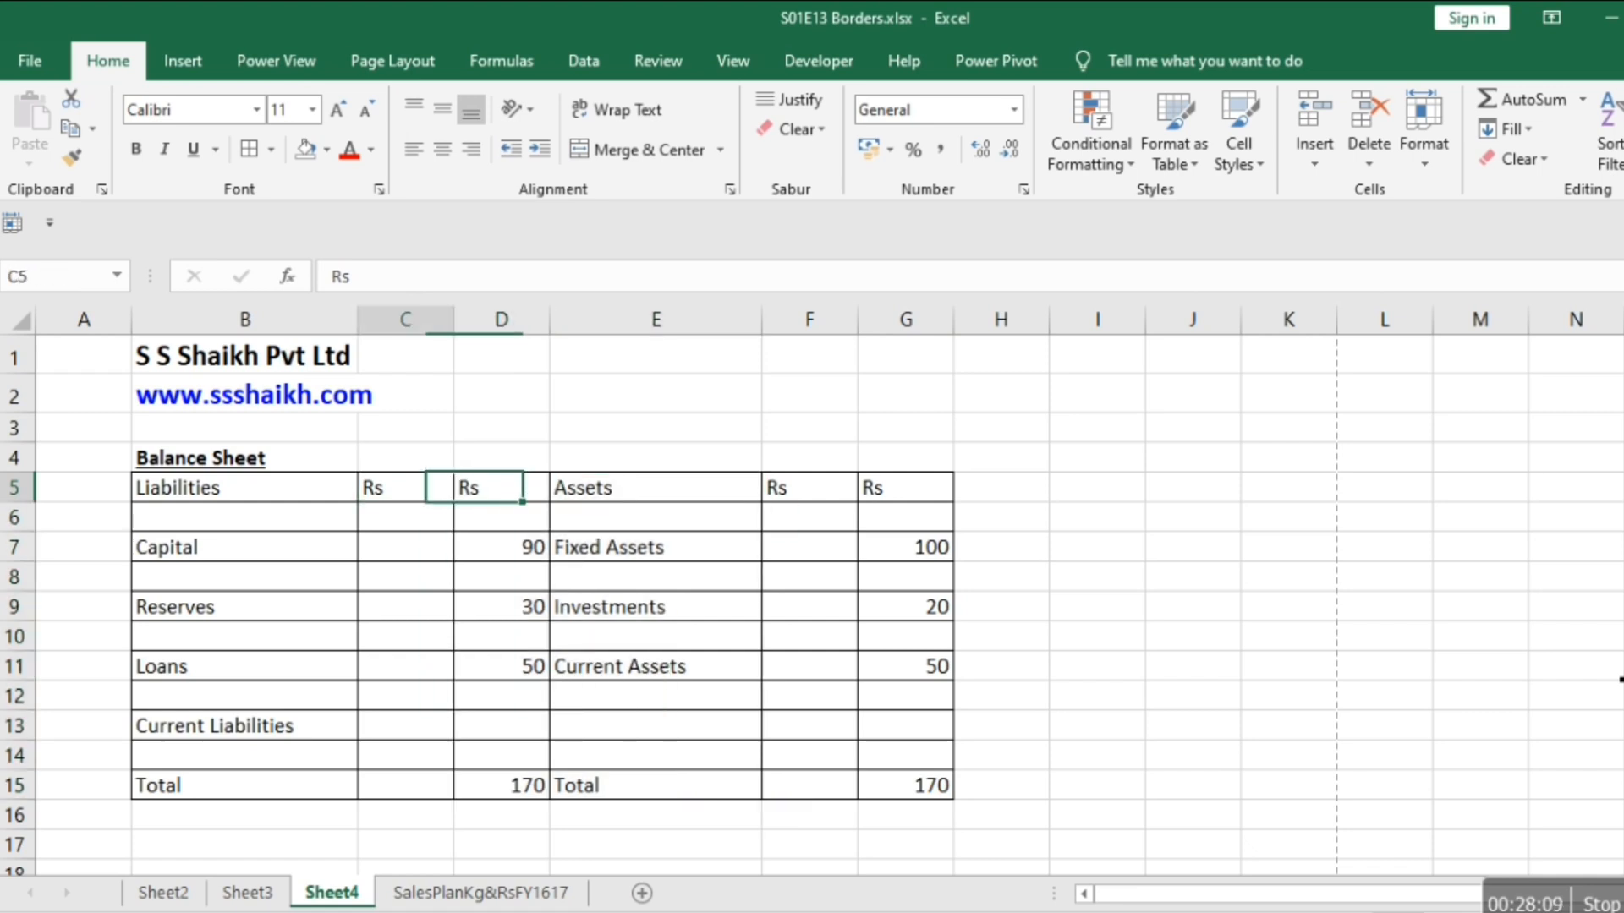
key(Left)
key(Right)
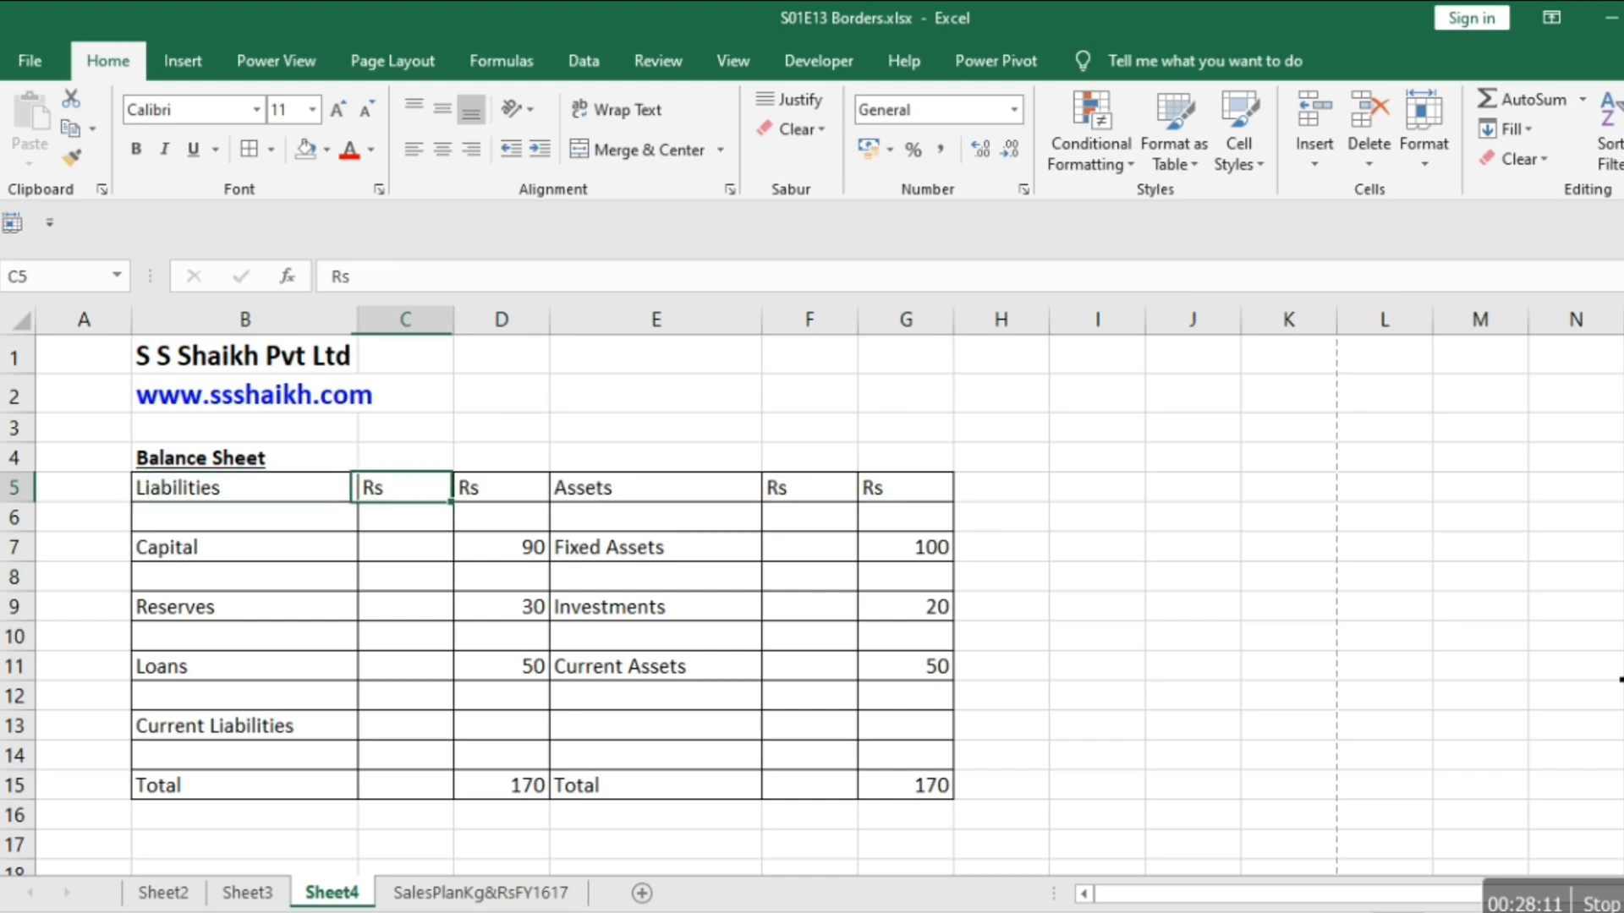
Select D5:E15 and make the inside vertical border between the Liabilities and Assets sides a double line.
key(Right)
key(shift+Right)
key(shift+Right)
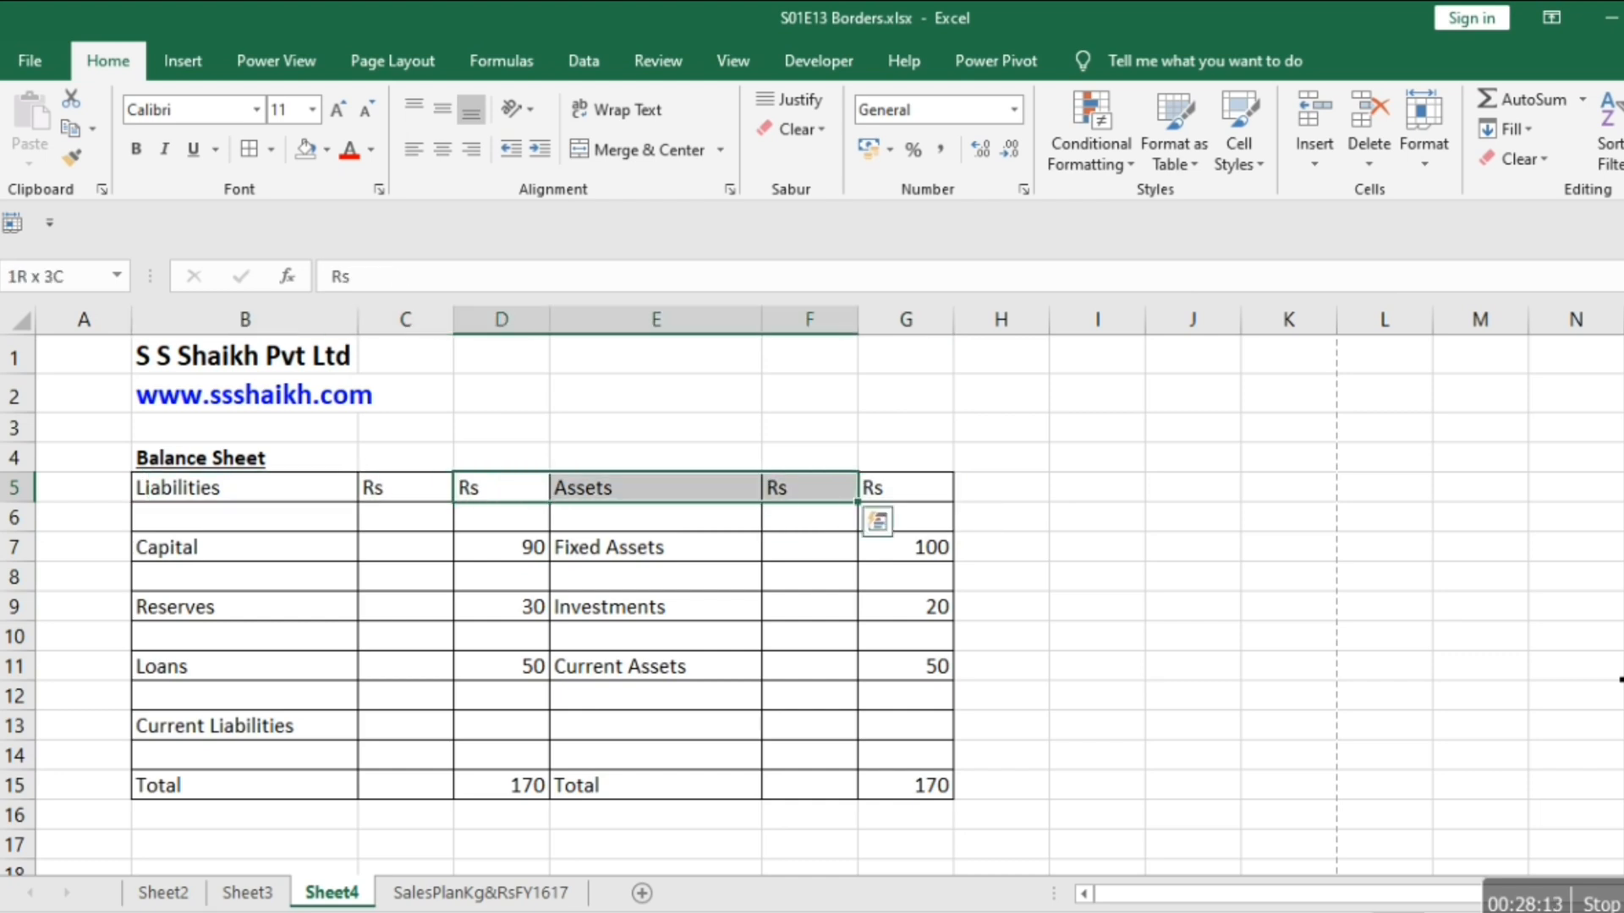
key(shift+Down)
key(shift+Down)
key(shift+Down)
key(shift+Down)
key(shift+Down)
key(shift+Down)
key(shift+Down)
key(shift+Down)
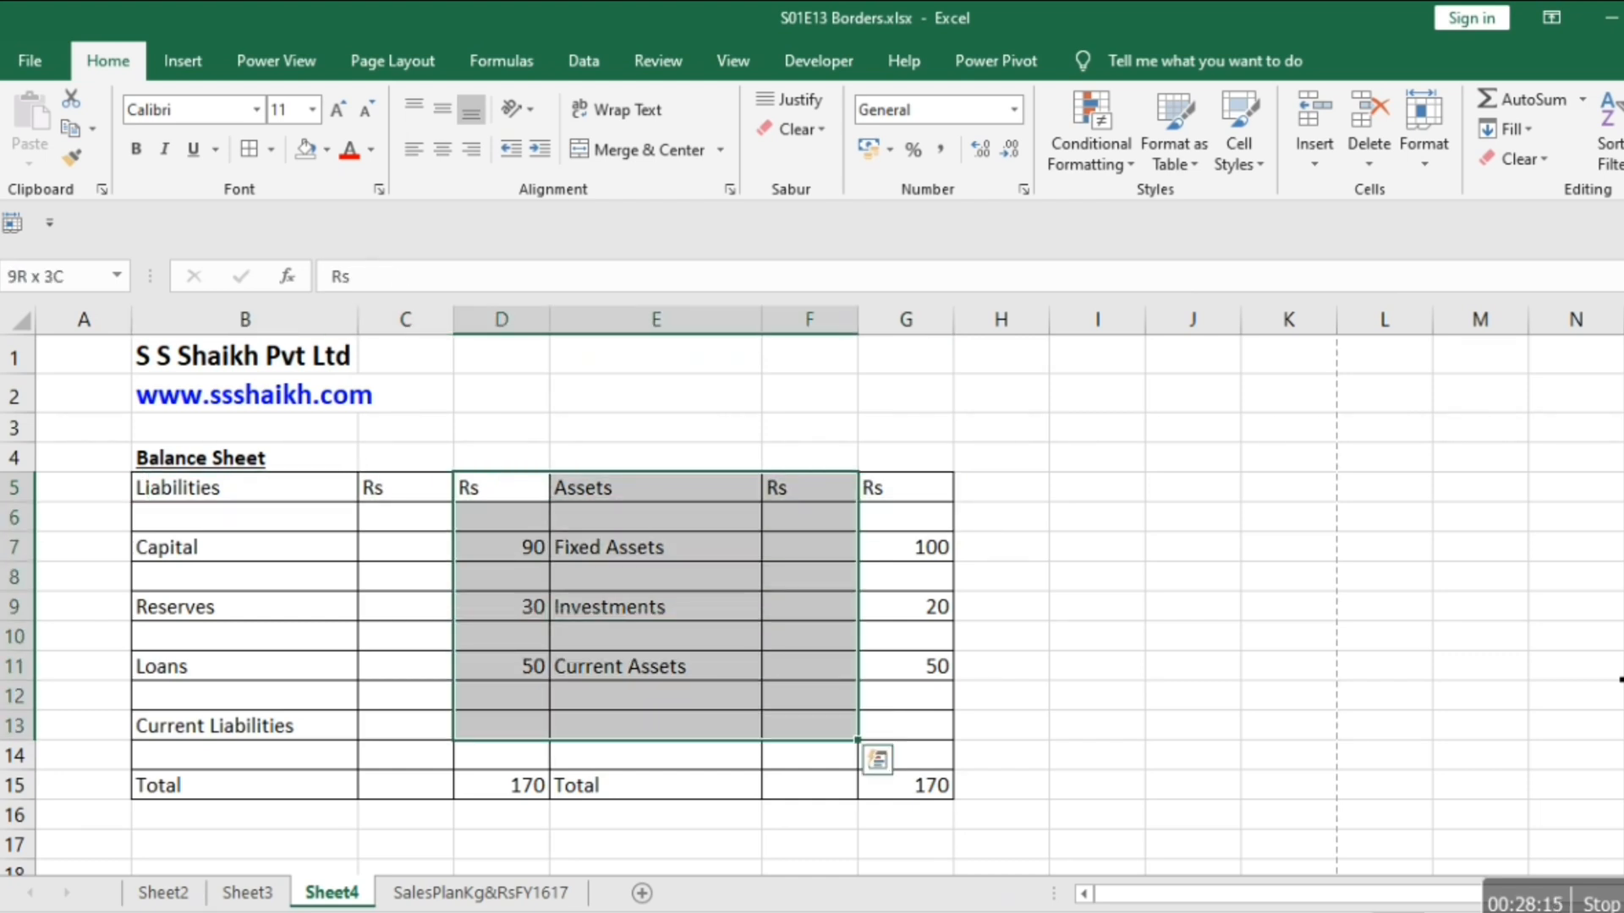
key(shift+Left)
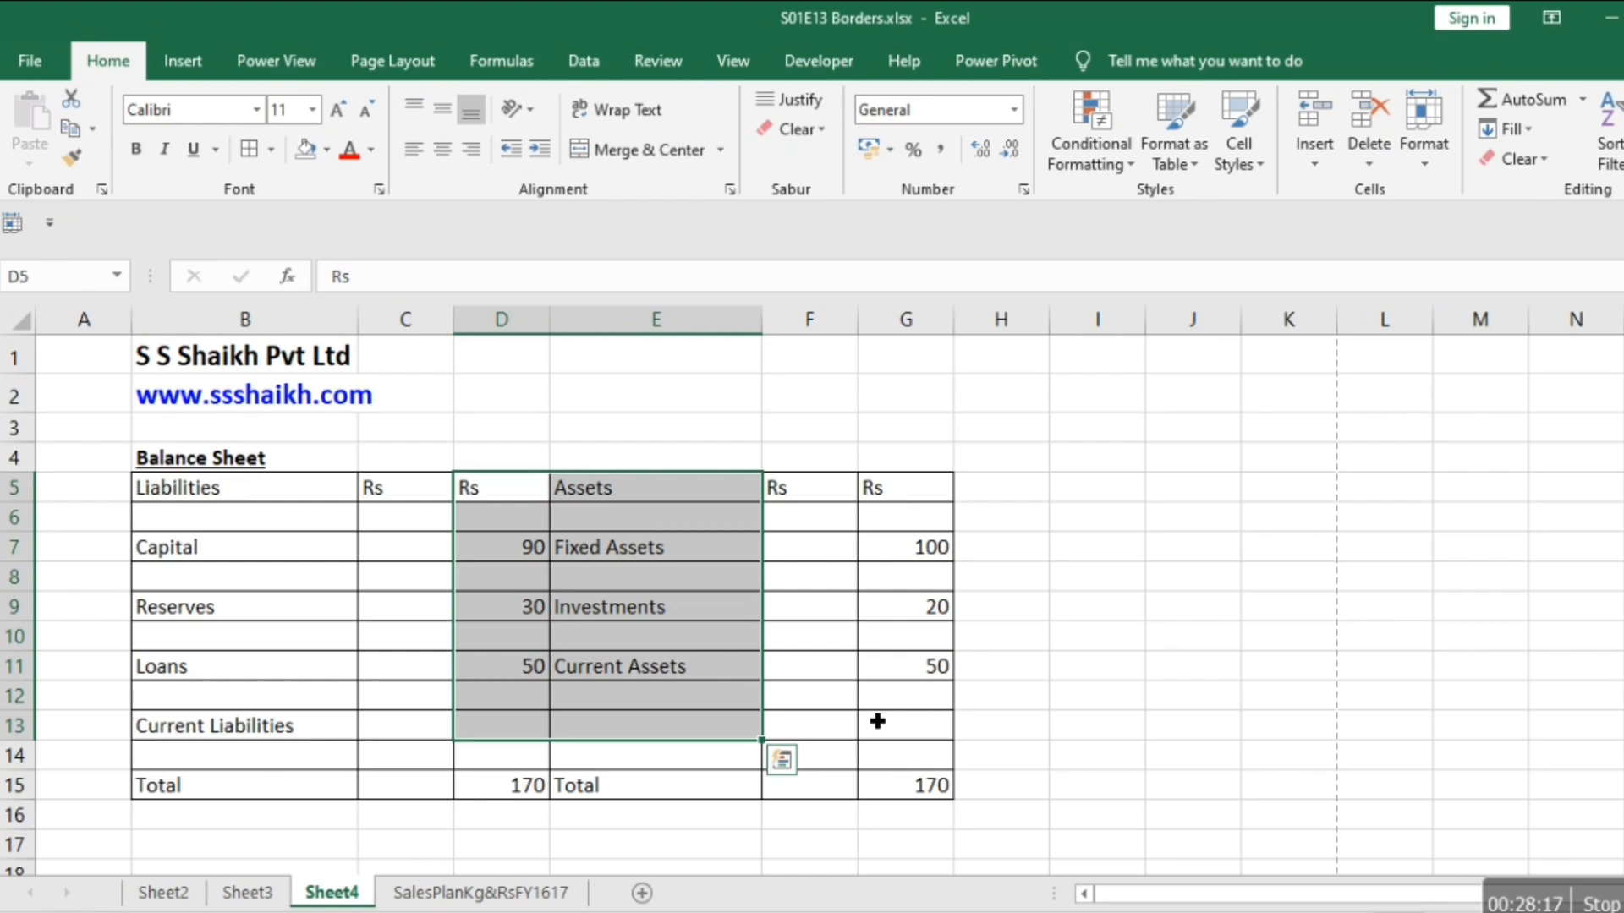
key(shift+Down)
key(shift+Down)
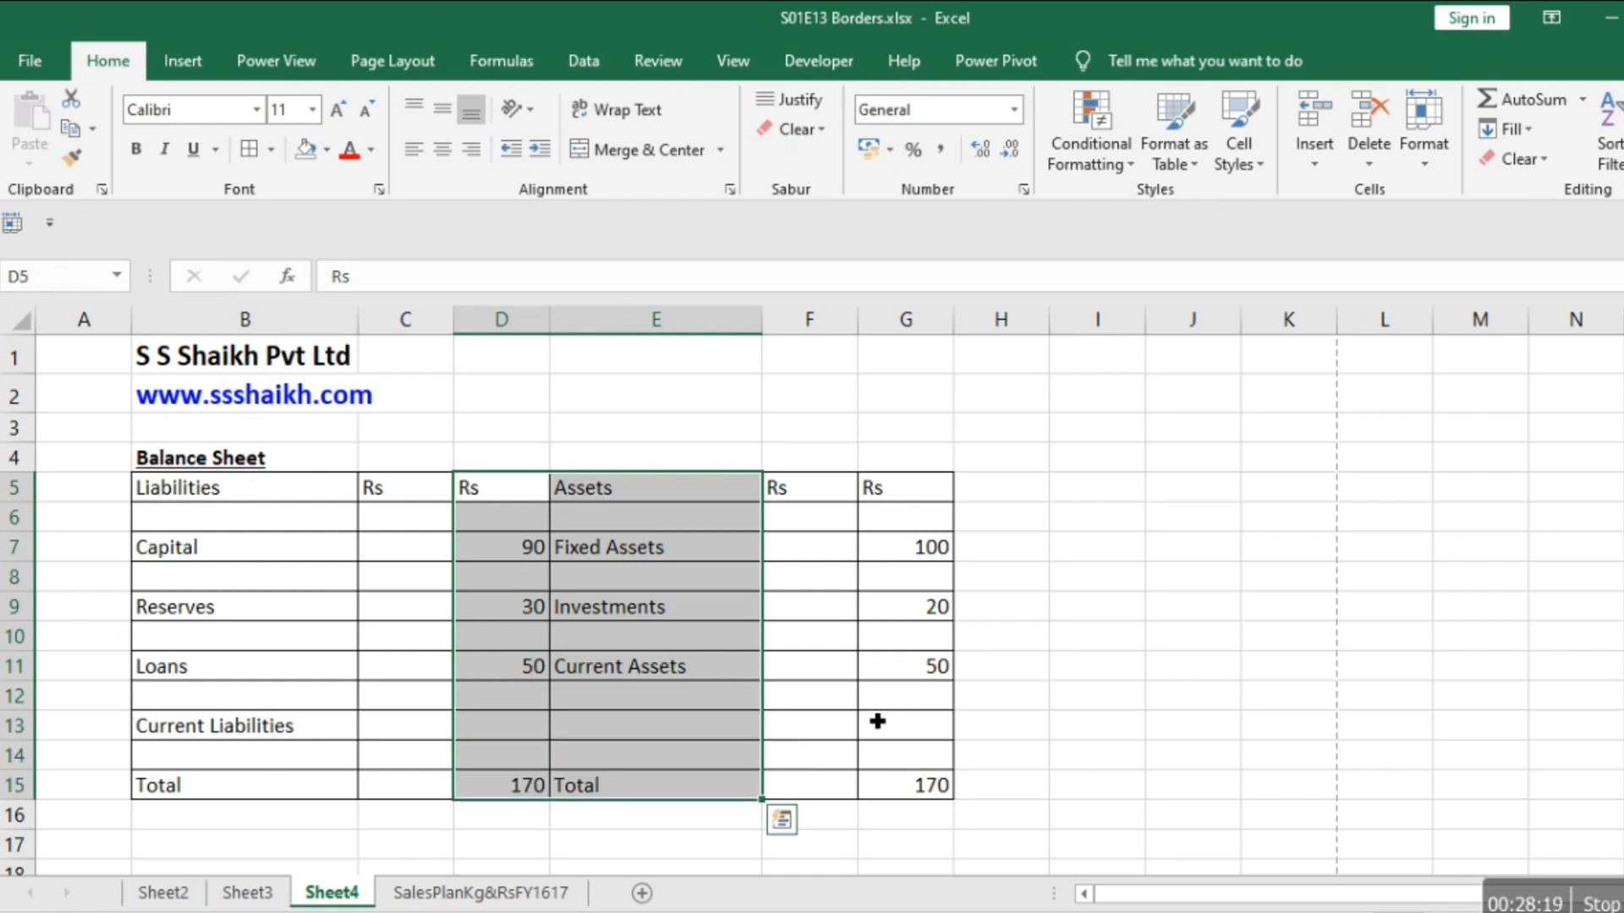
right_click(552, 694)
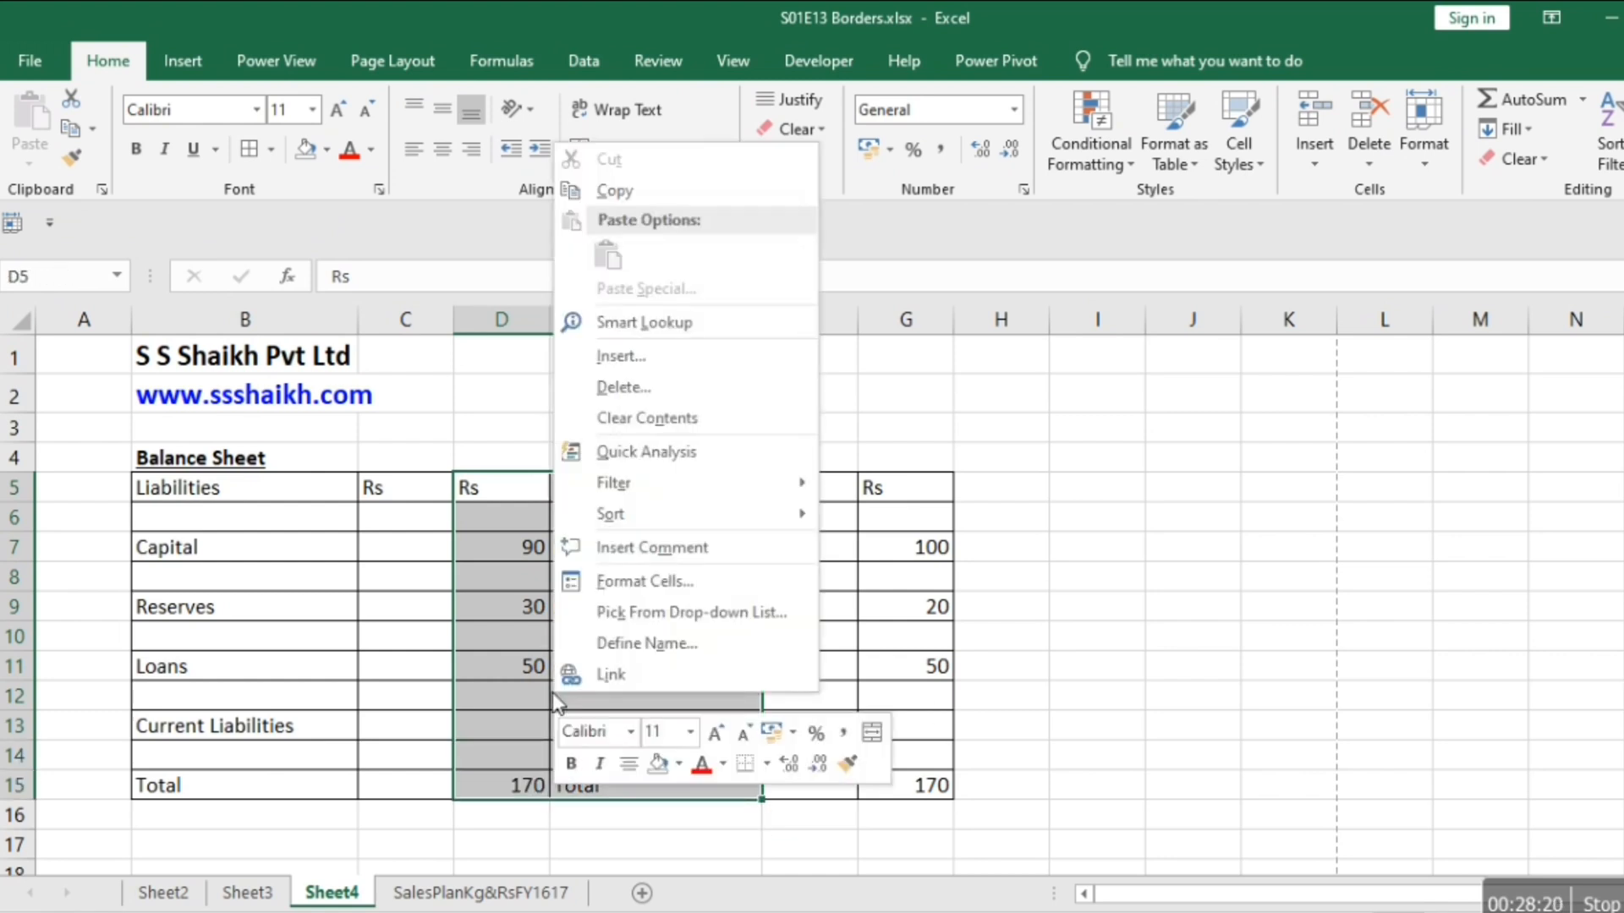
click(662, 580)
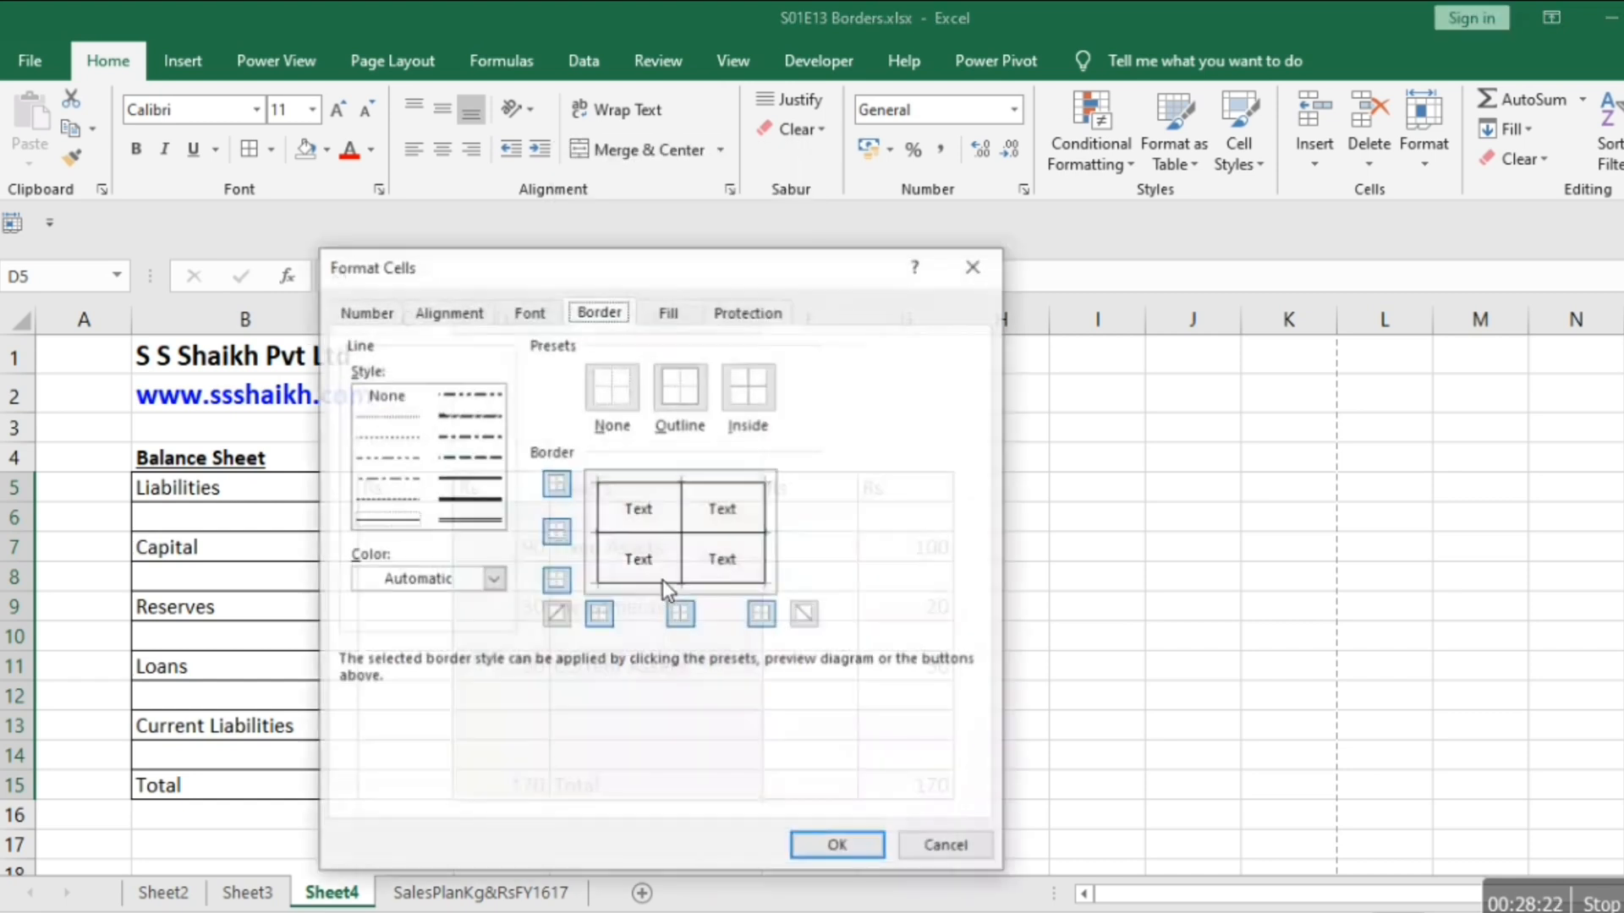
click(478, 520)
click(684, 518)
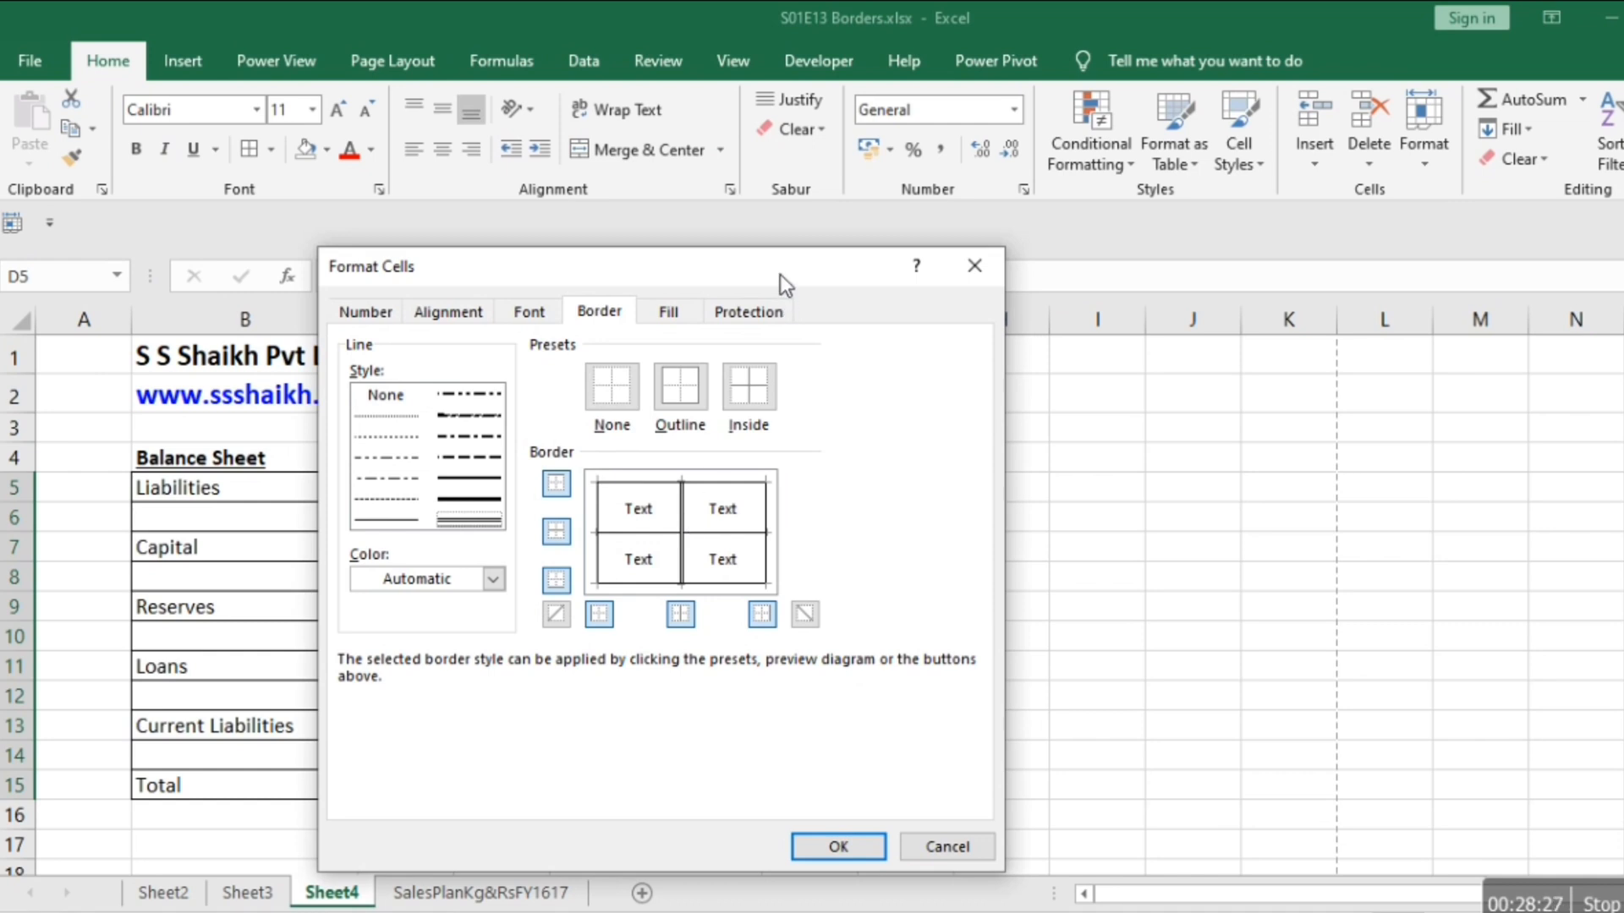
drag(780, 274, 1399, 247)
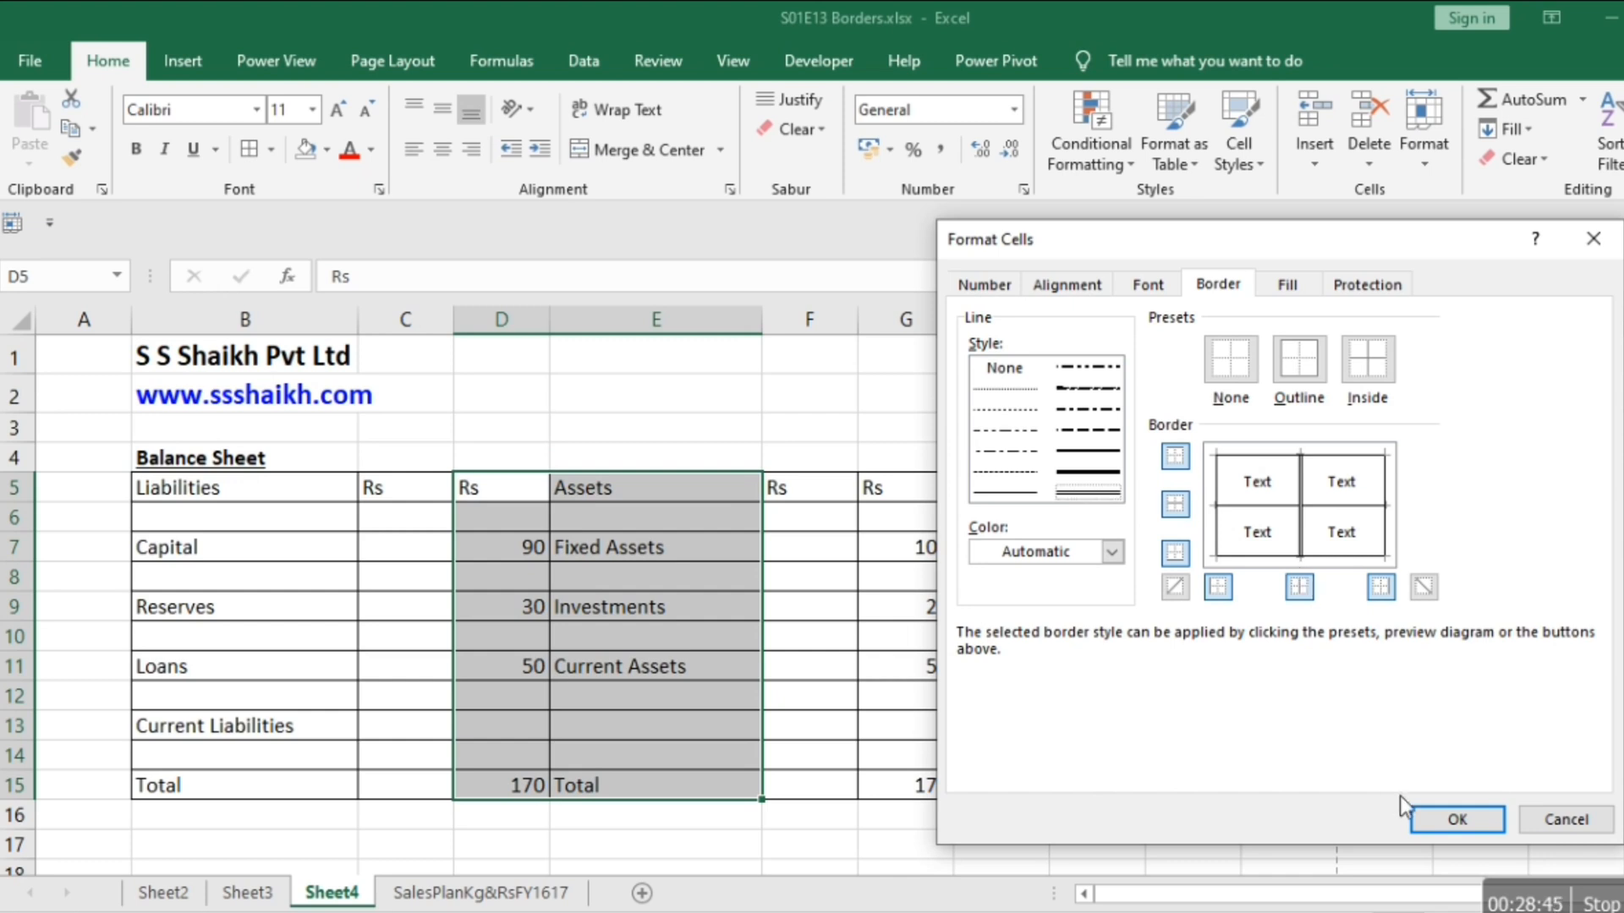
click(1437, 819)
Check the divider between the Liabilities and Assets sides in the print preview, then return to the sheet.
key(Right)
key(Right)
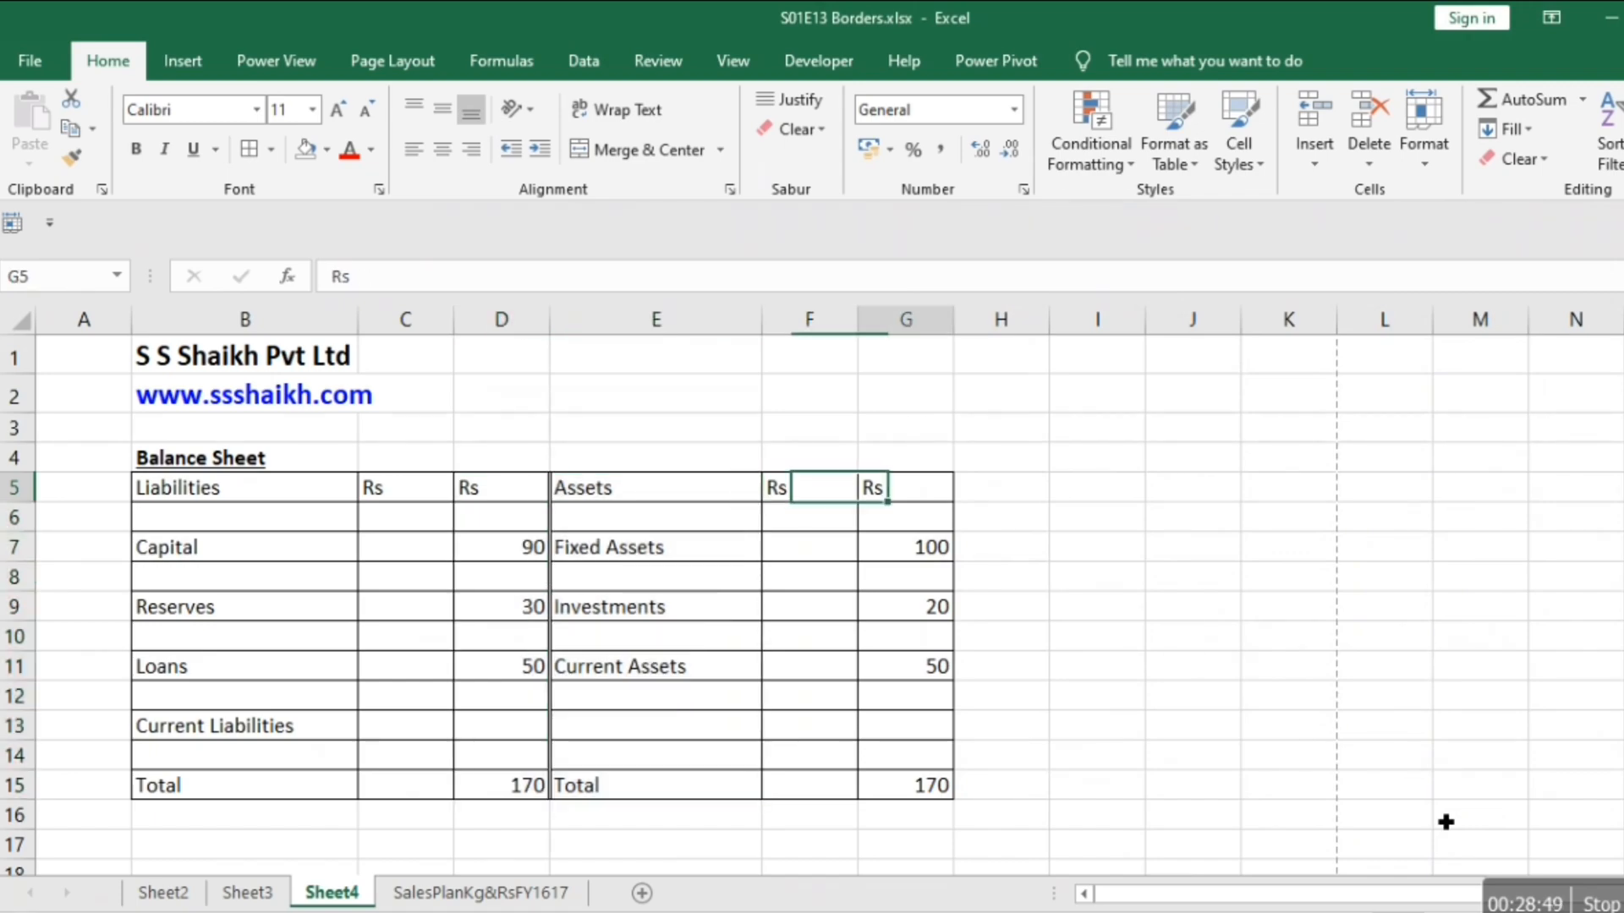
key(Right)
key(ctrl+p)
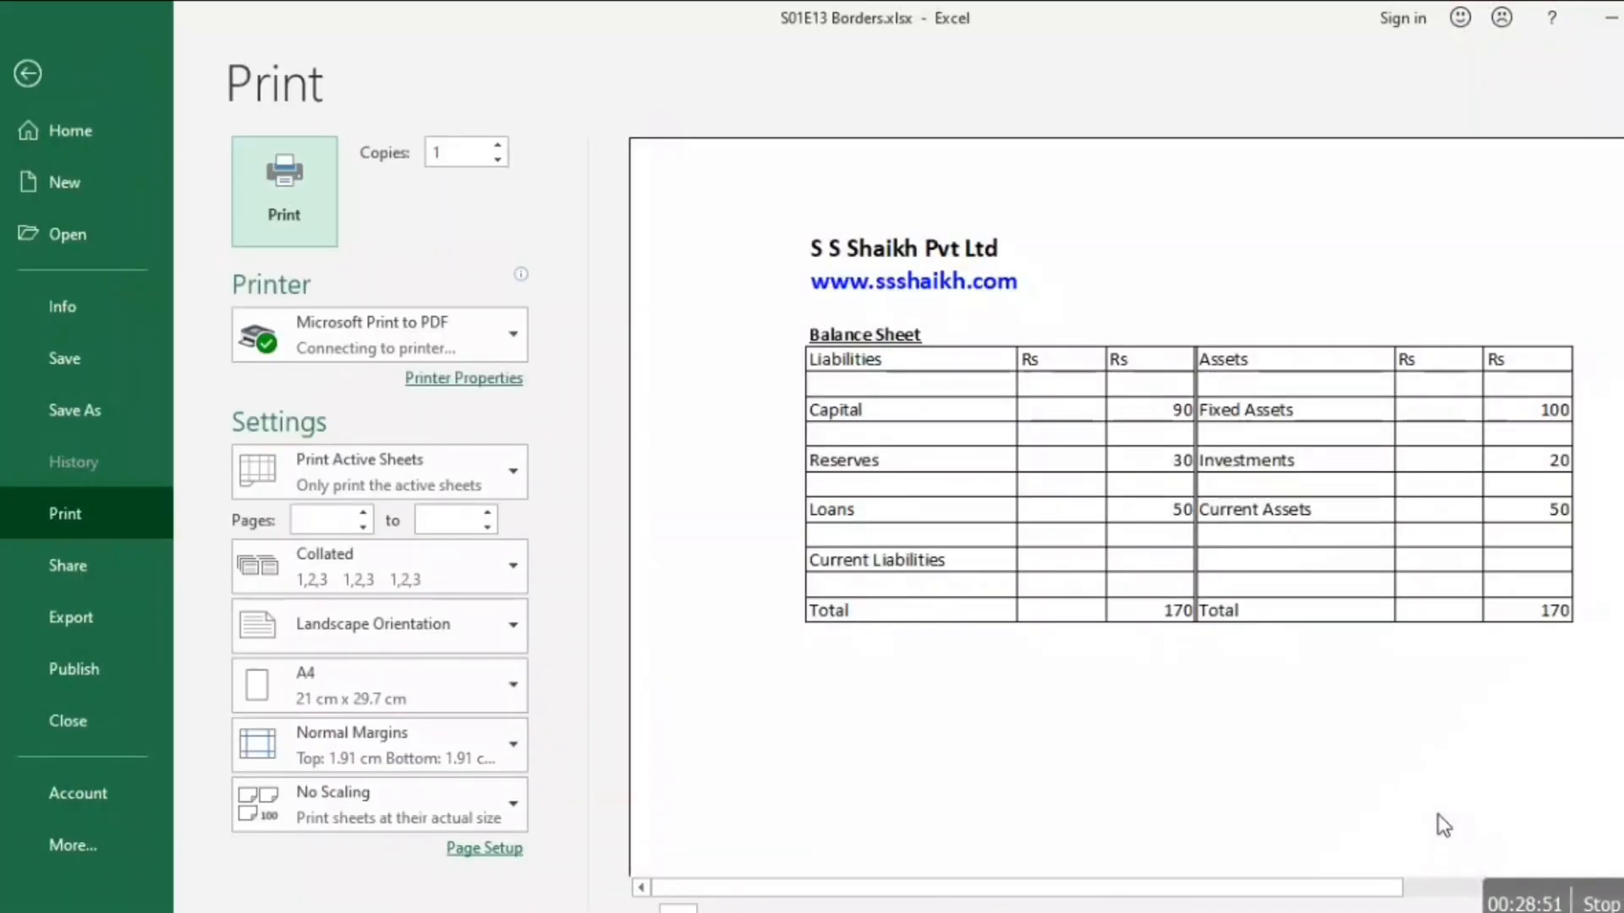
key(Escape)
key(Left)
key(Left)
key(Left)
key(Left)
key(Left)
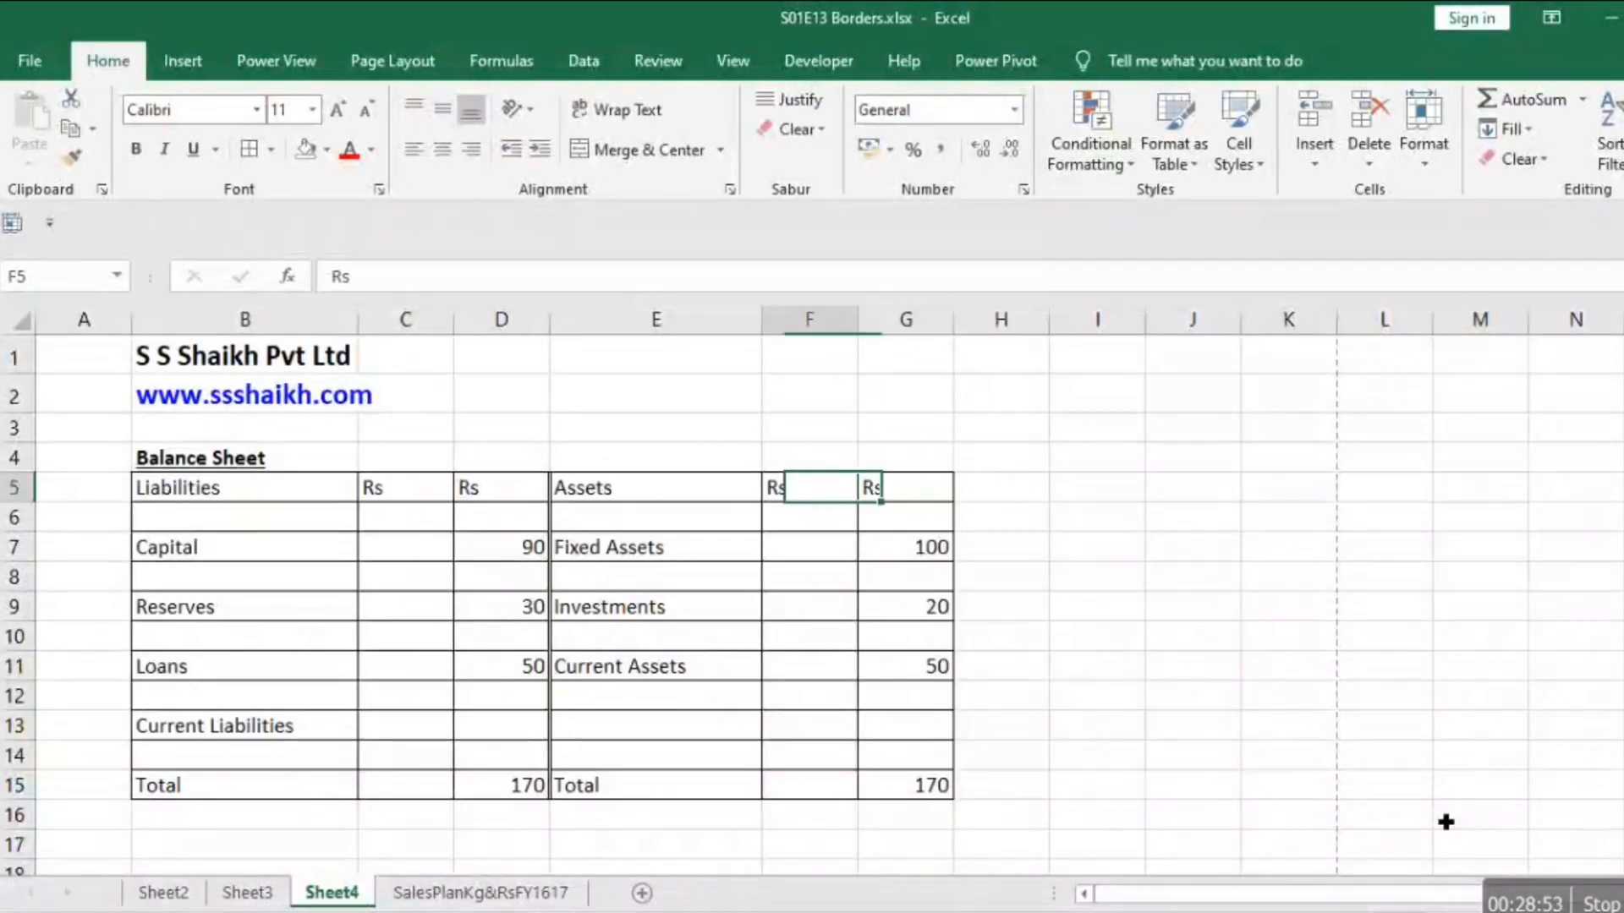
key(shift+Right)
key(shift+Right)
key(shift+Right)
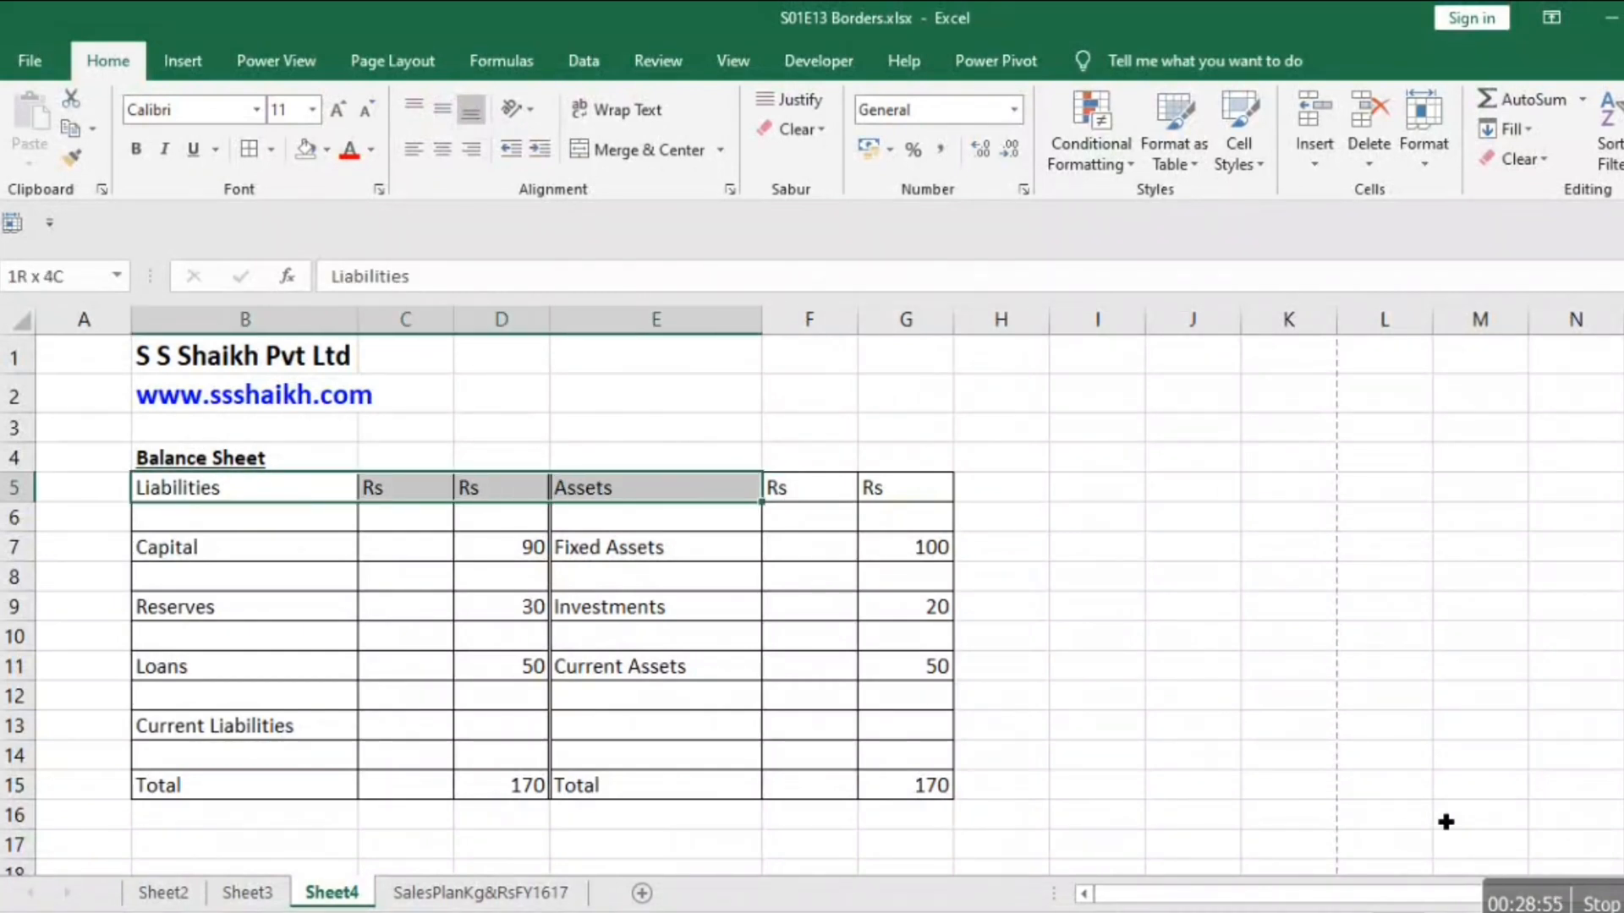
key(shift+Down)
key(shift+Down)
key(shift+Down)
key(shift+Down)
key(shift+Down)
key(shift+Down)
key(shift+Down)
key(shift+Down)
key(shift+Down)
key(shift+Down)
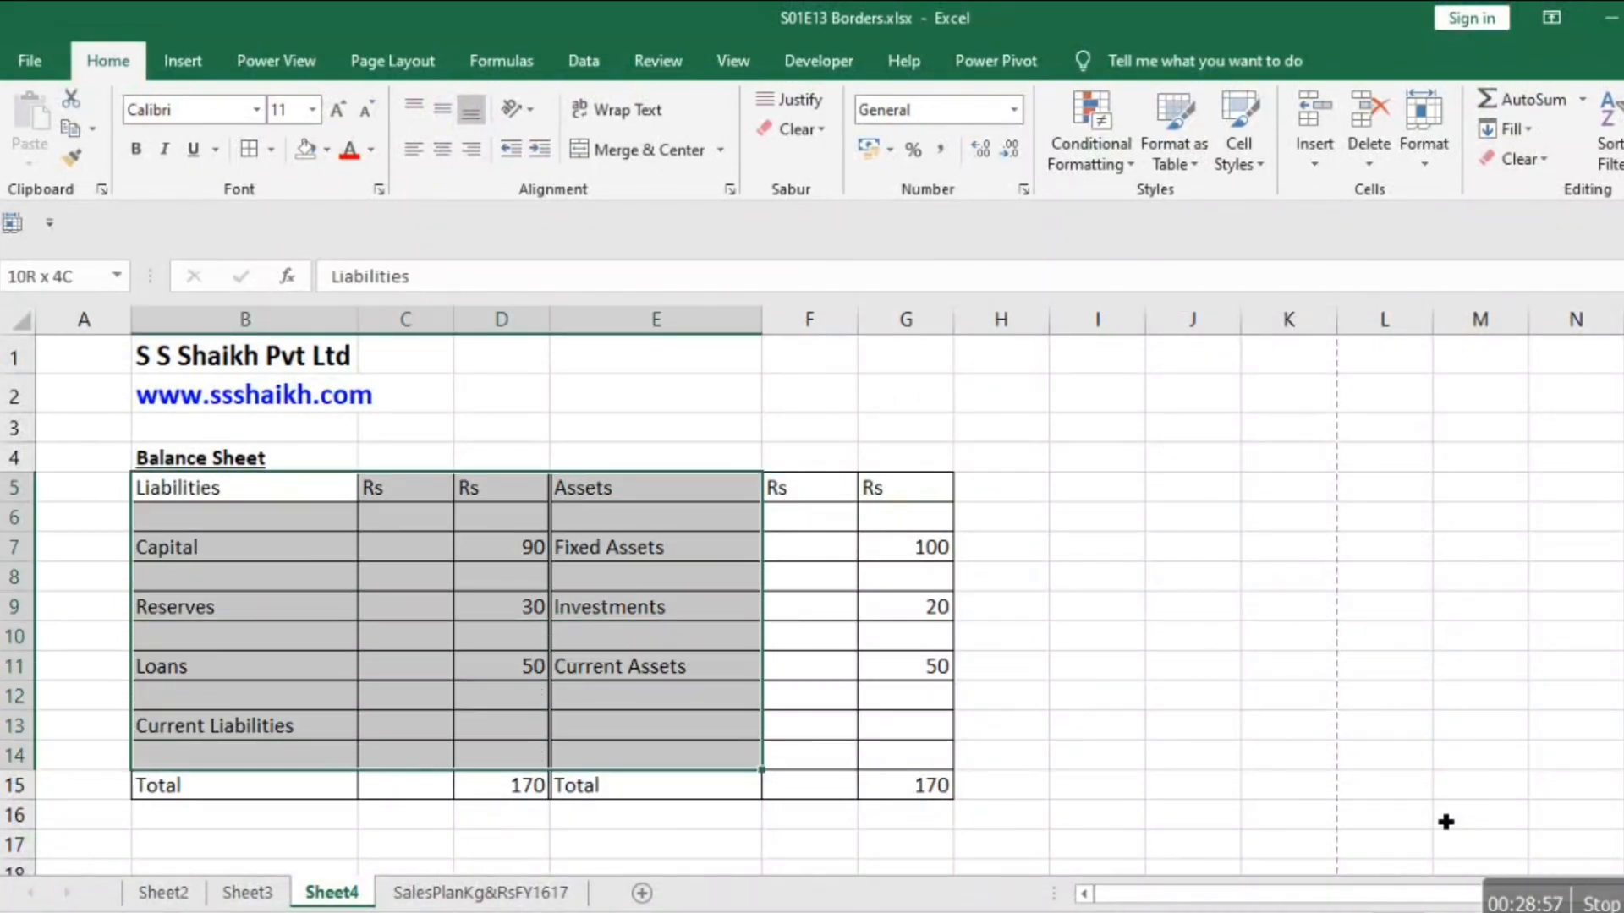
key(shift+Right)
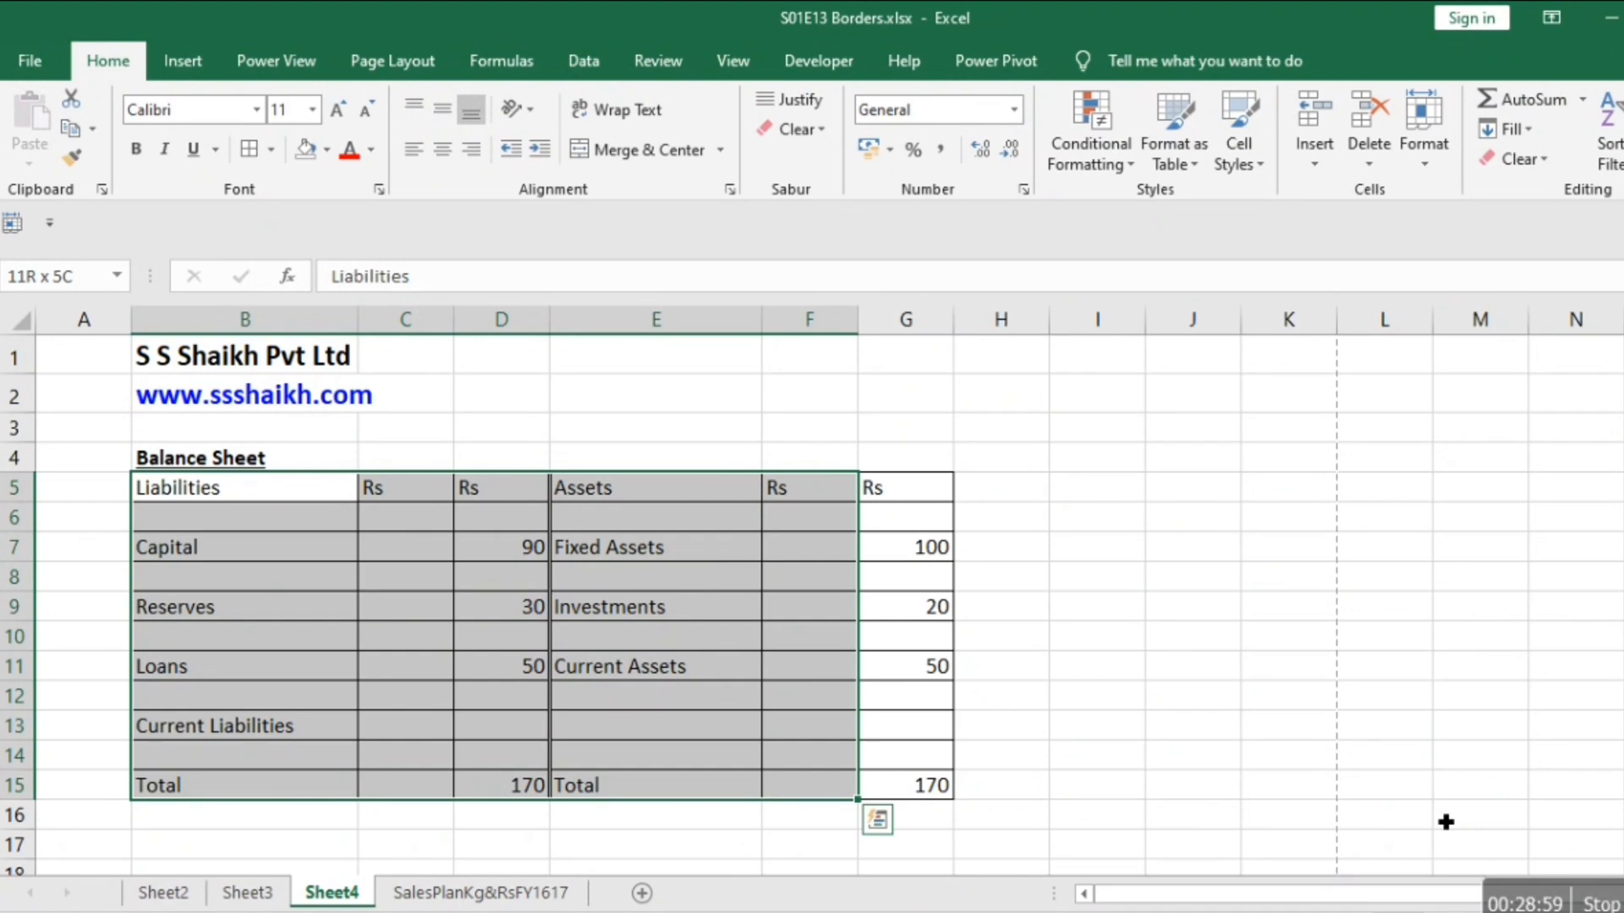
key(Down)
key(Down)
key(Down)
key(Up)
key(Up)
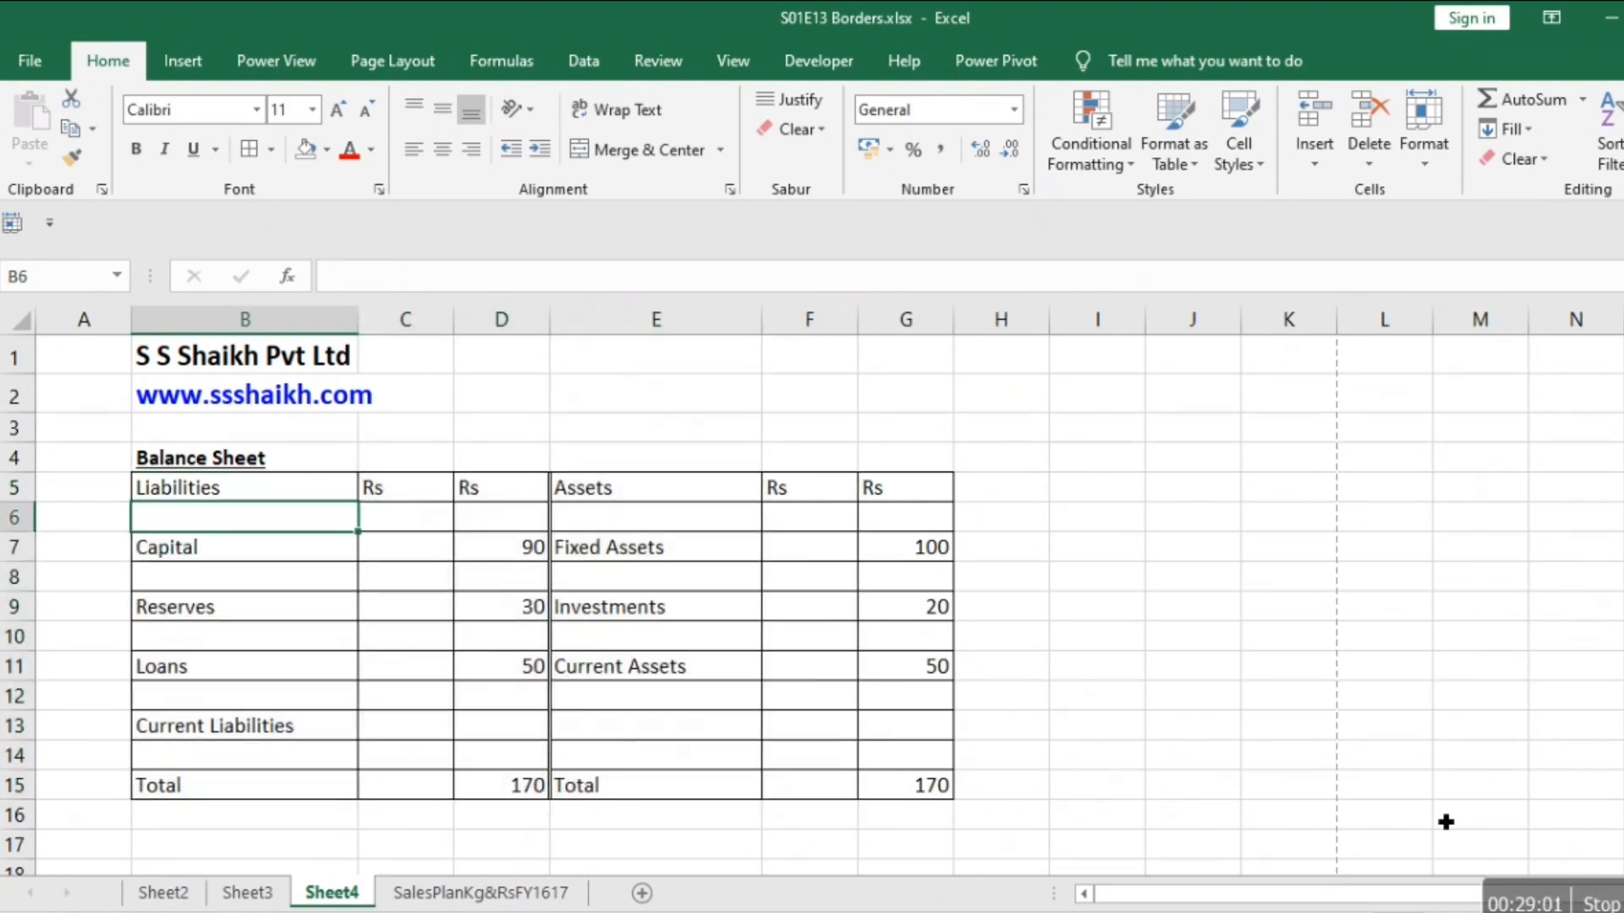
key(Down)
key(Down)
key(Down)
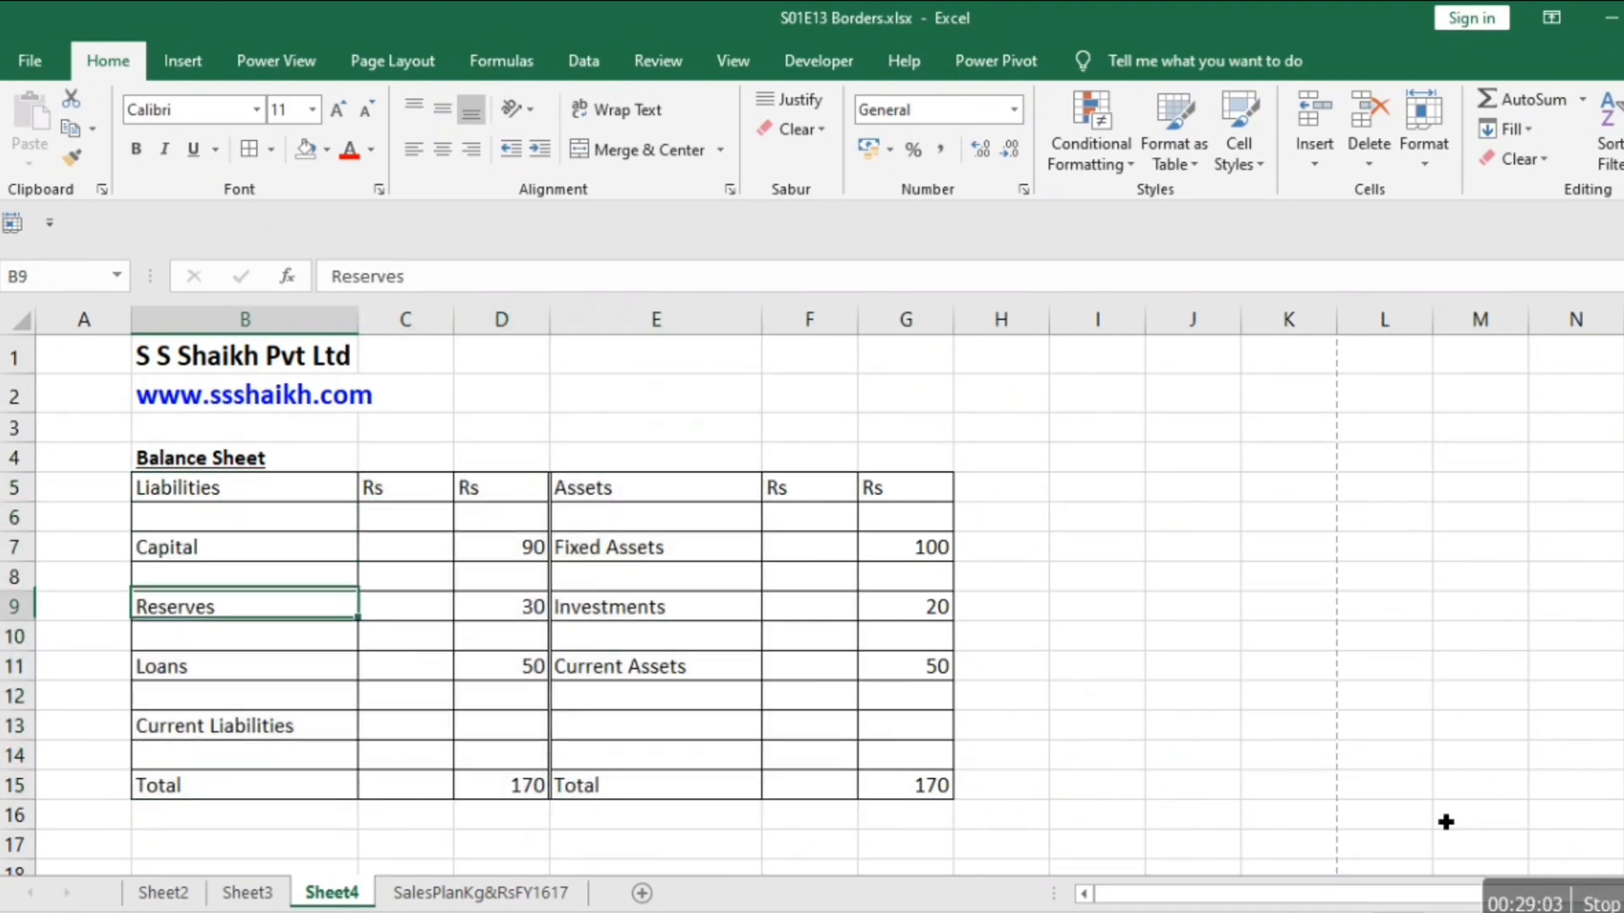
key(Down)
Select the balance sheet body B6:G14 and set its inside horizontal borders to the finest dotted hairline style.
key(Up)
key(Up)
key(Up)
key(Up)
key(shift+Right)
key(shift+Right)
key(shift+Right)
key(shift+Right)
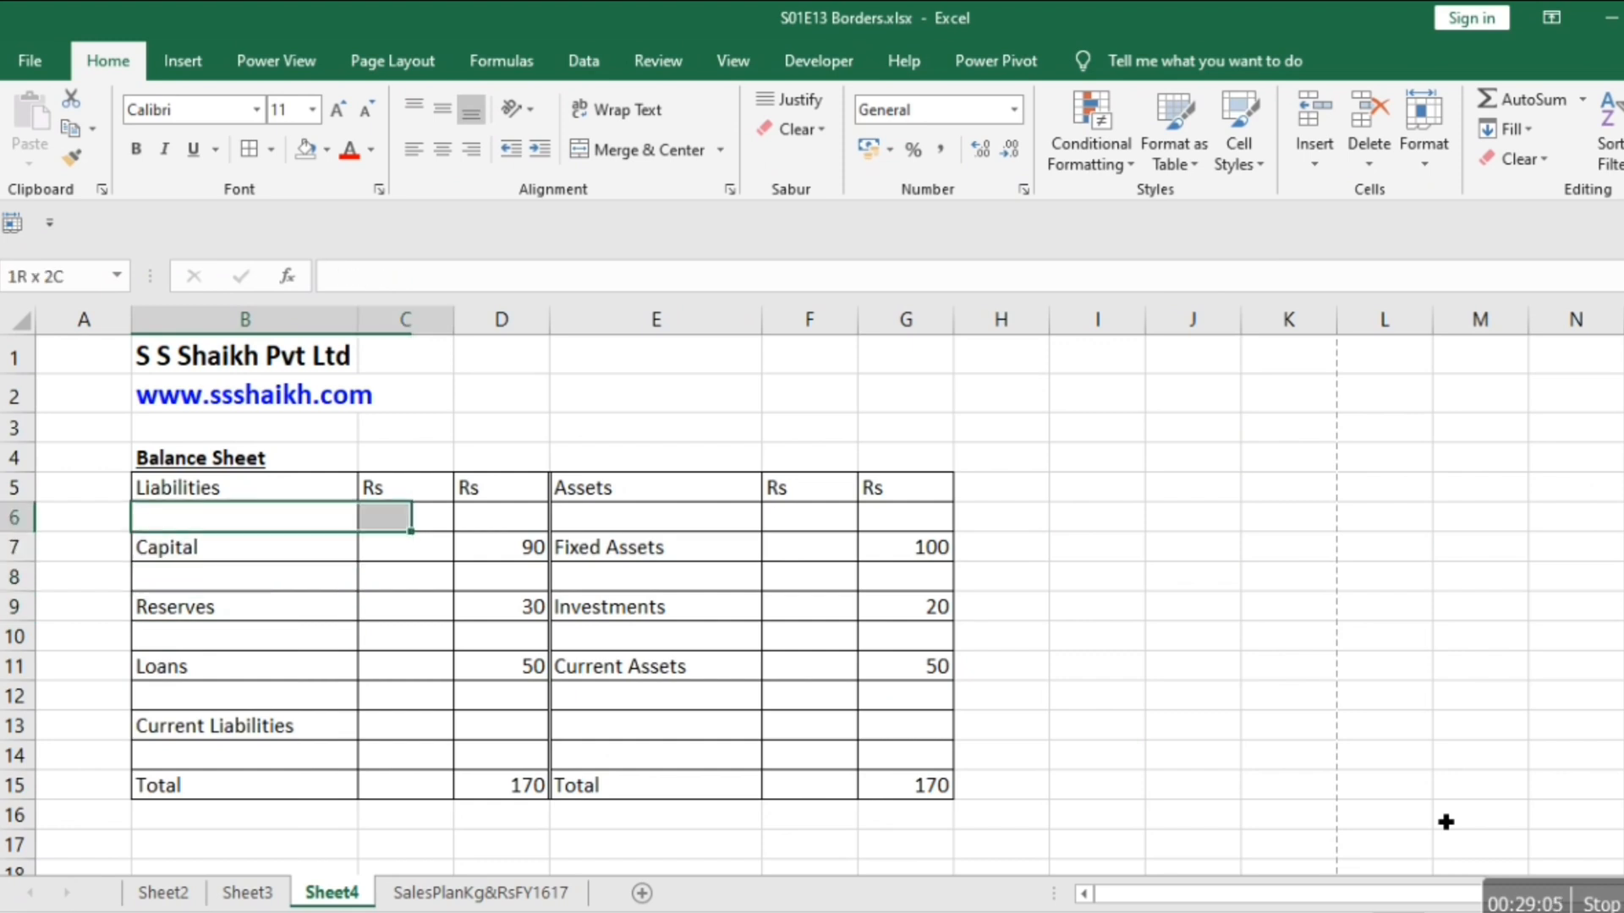
key(shift+Right)
key(shift+Down)
key(shift+Down)
key(shift+Down)
key(shift+Down)
key(shift+Down)
key(shift+Down)
key(shift+Down)
key(shift+Down)
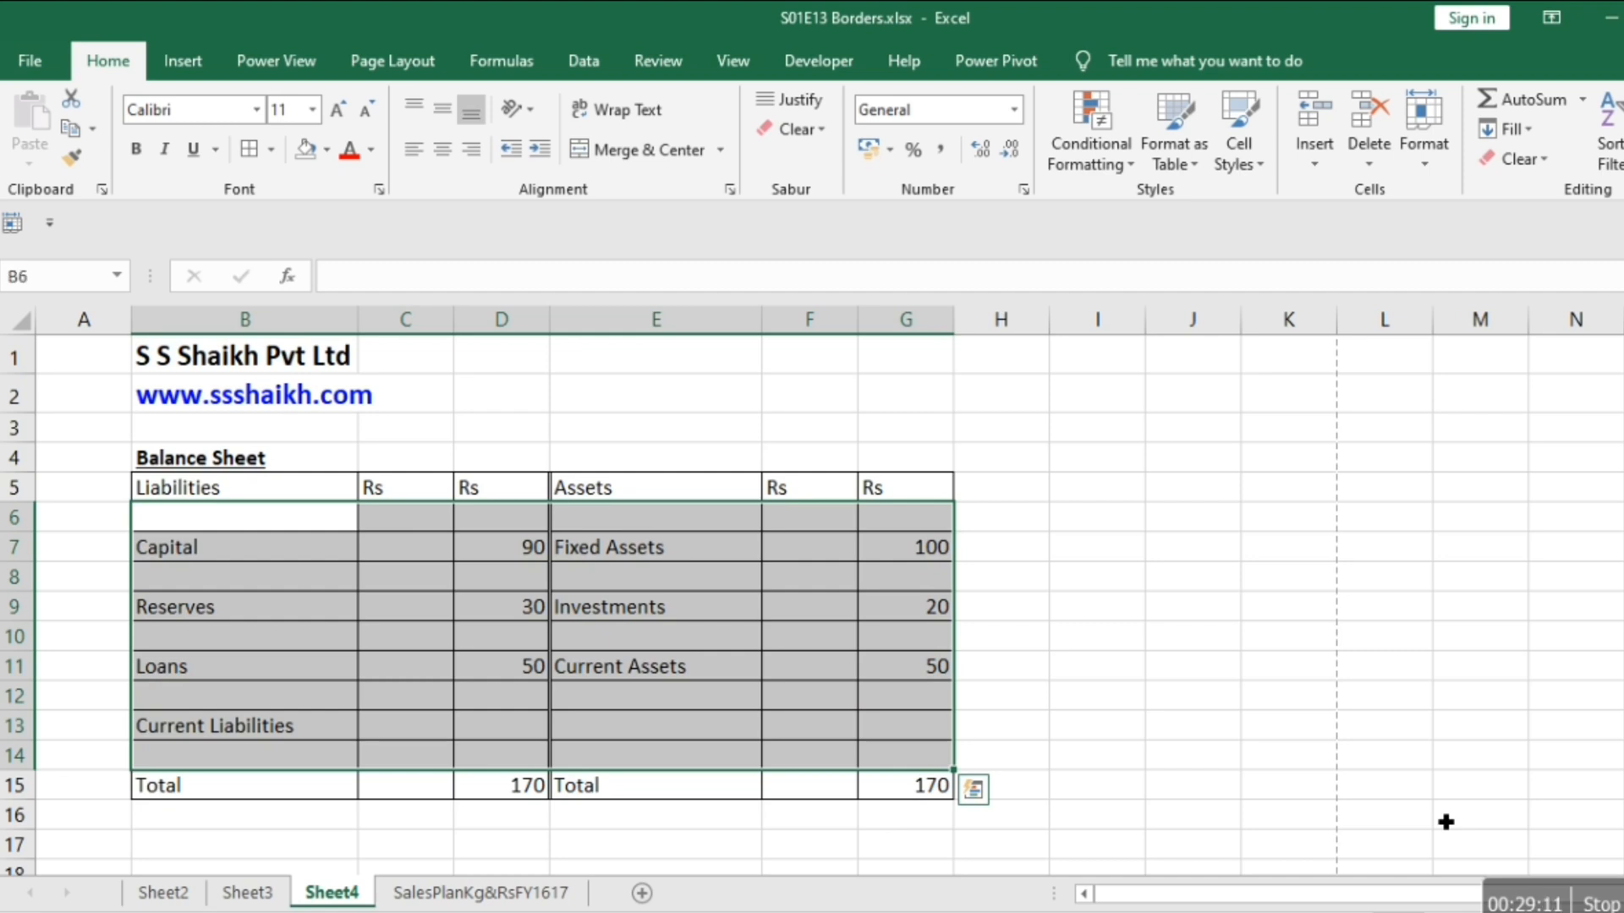
right_click(694, 668)
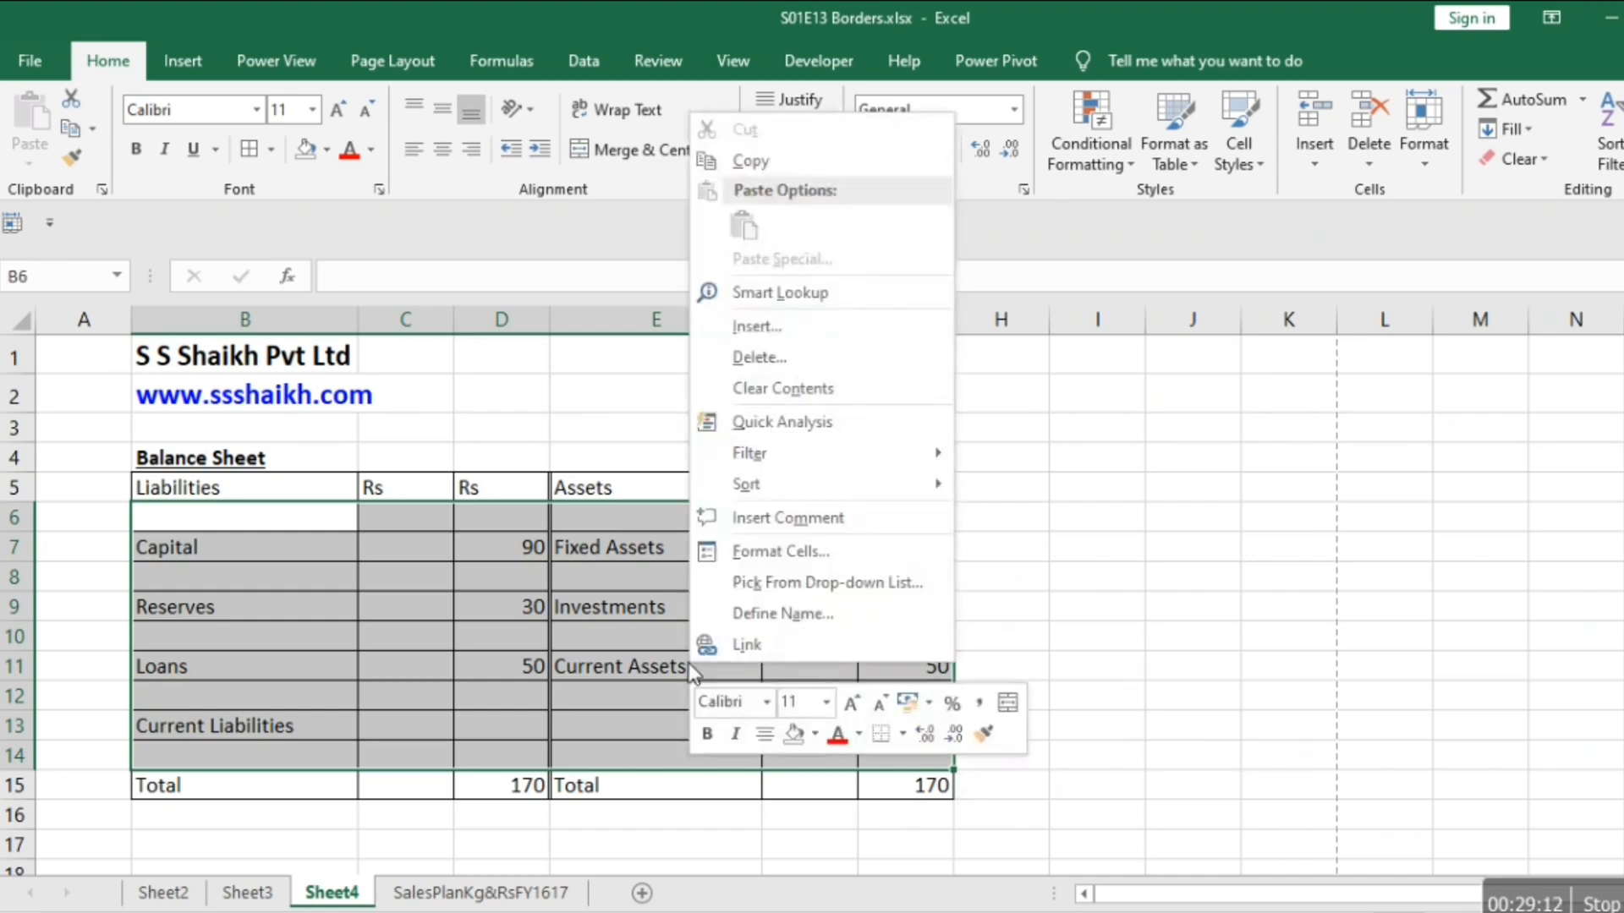
click(752, 550)
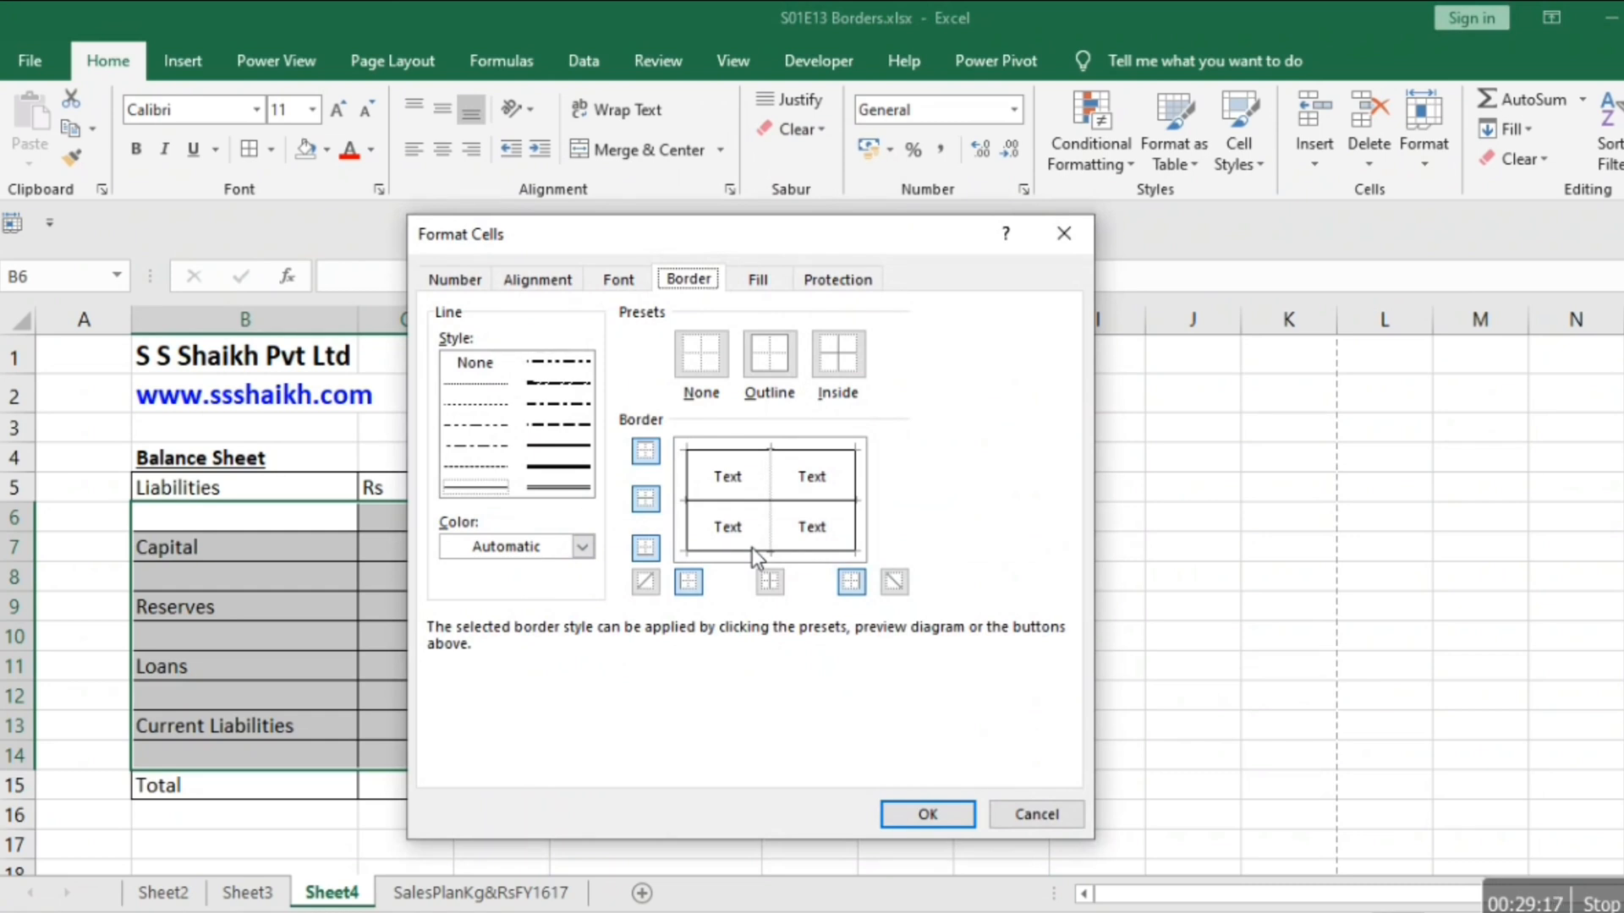
drag(699, 225, 1051, 132)
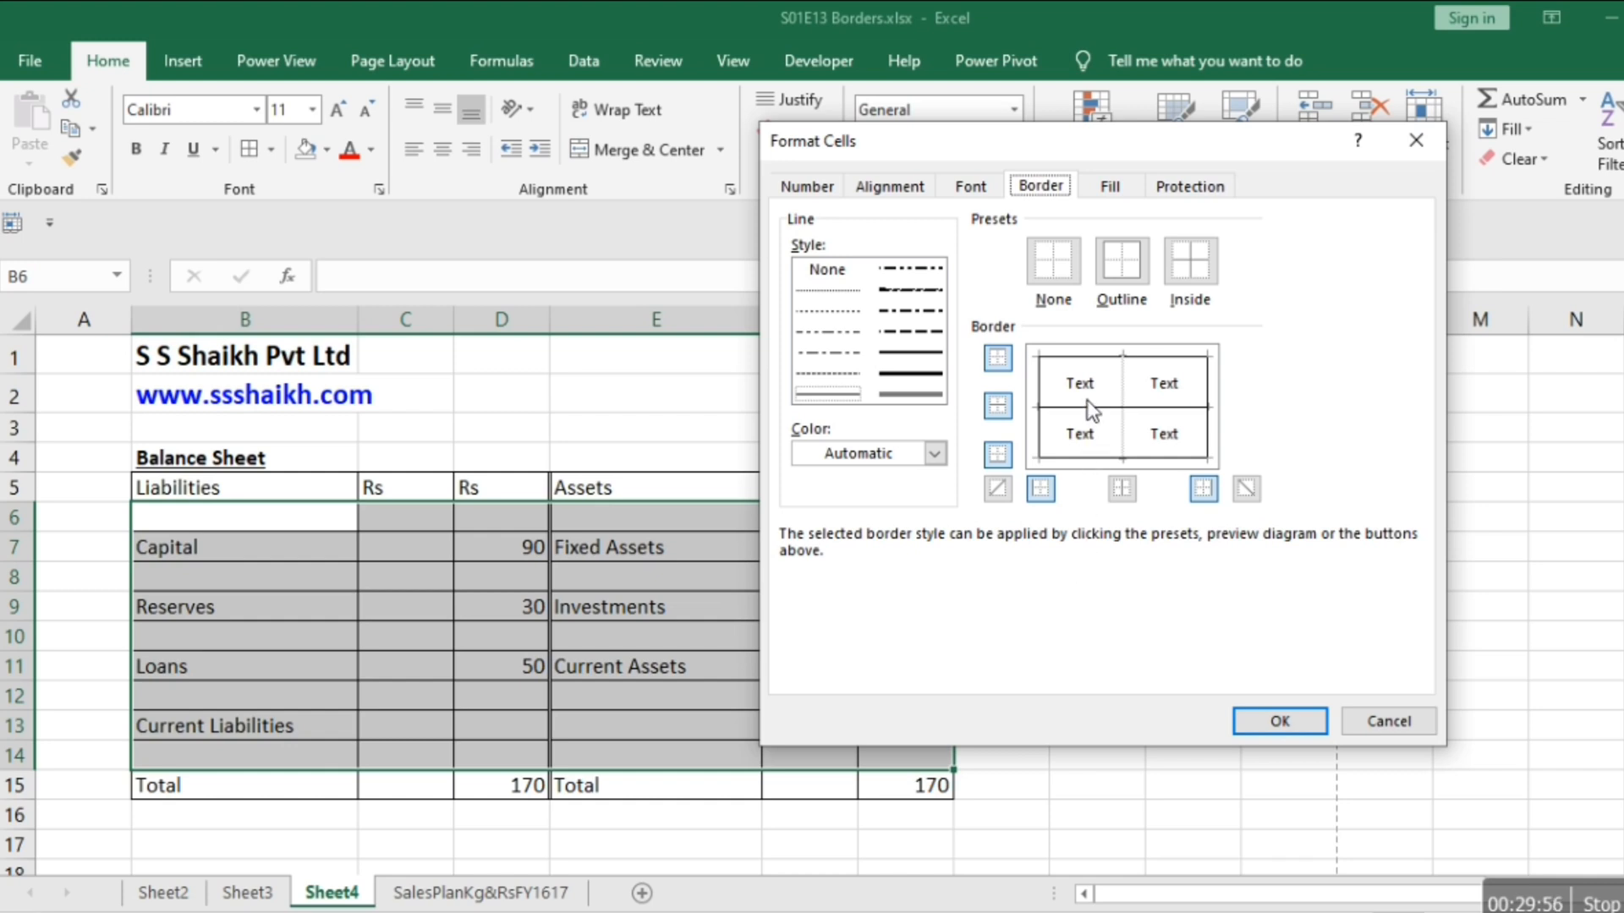
click(839, 291)
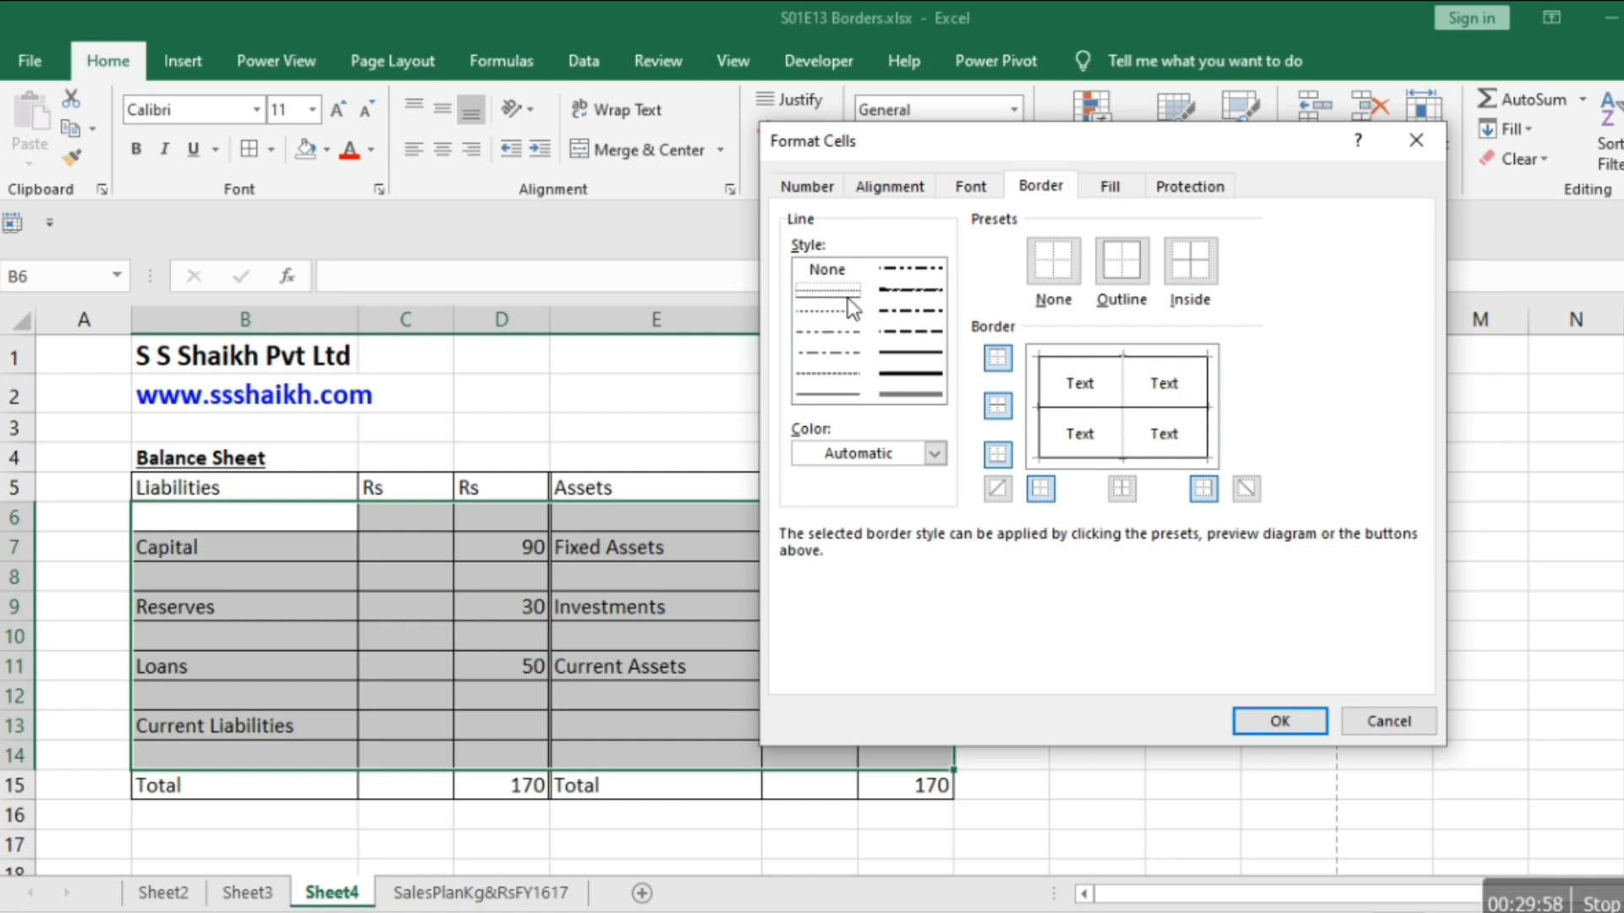
click(1074, 409)
click(1297, 728)
Deselect the balance sheet body and check its inner horizontal lines in the print preview, then return to the sheet.
key(Down)
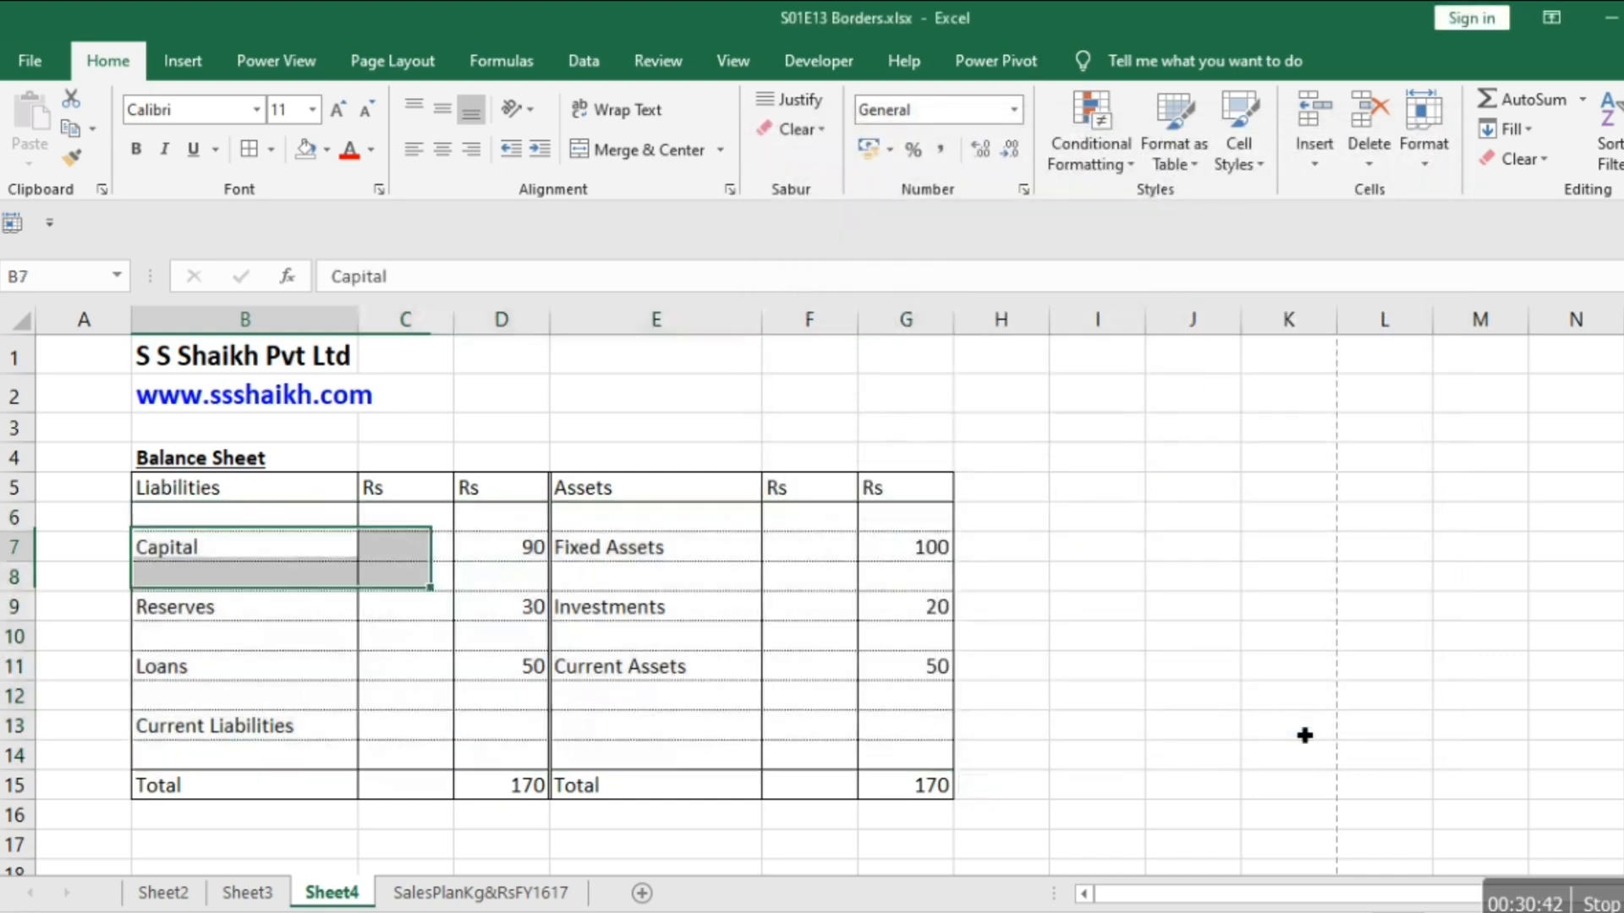
key(Down)
key(Down)
key(Down)
key(Down)
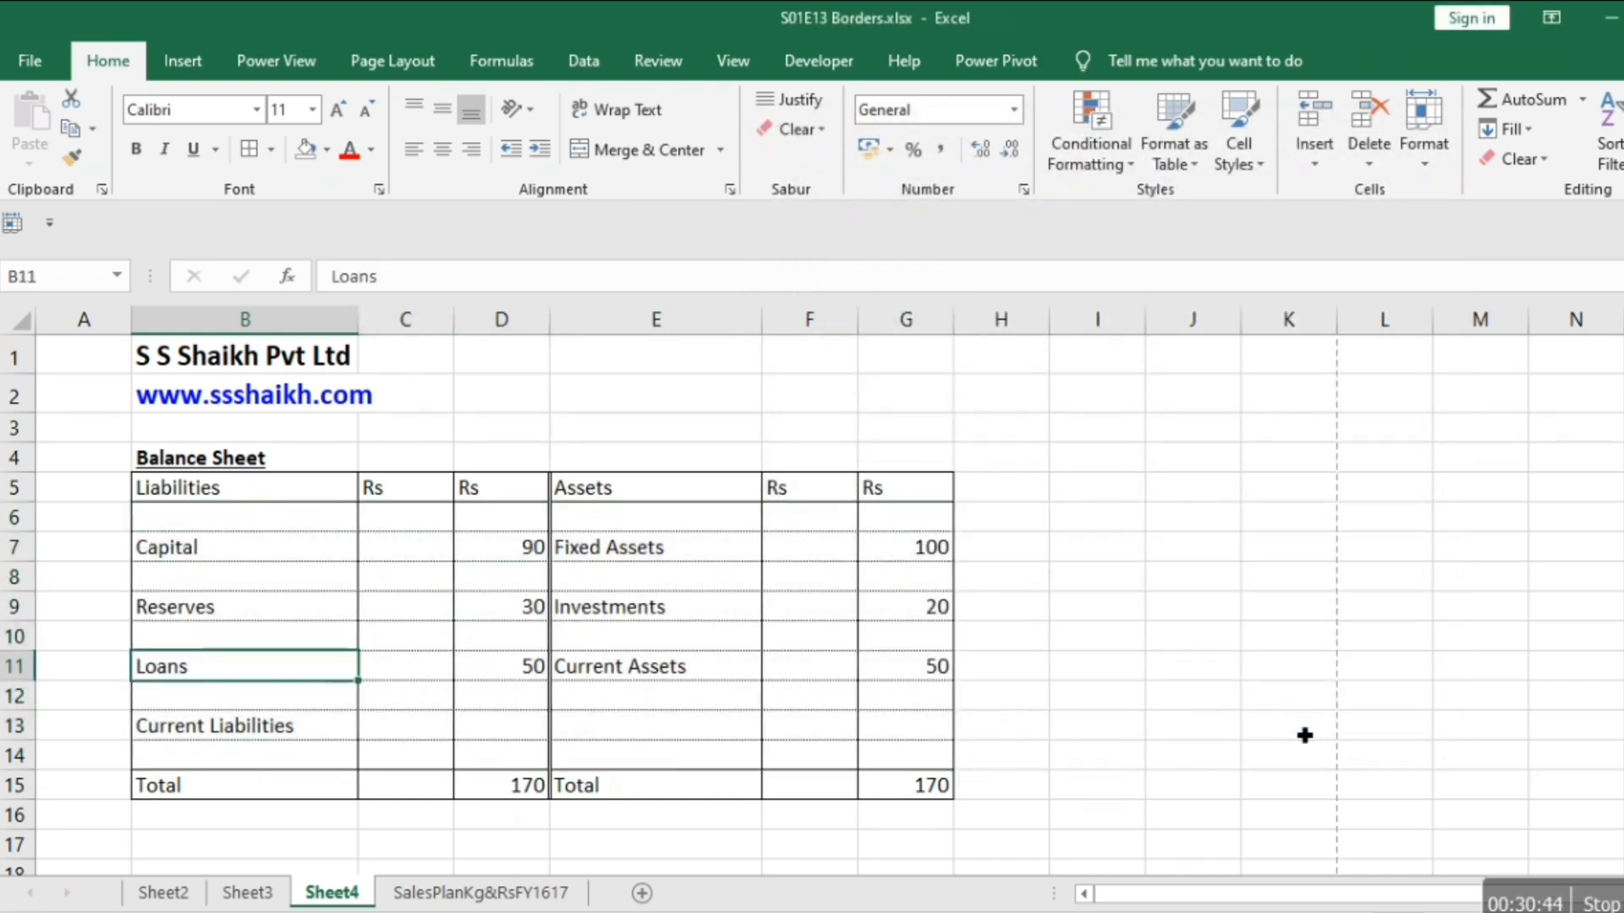
key(Up)
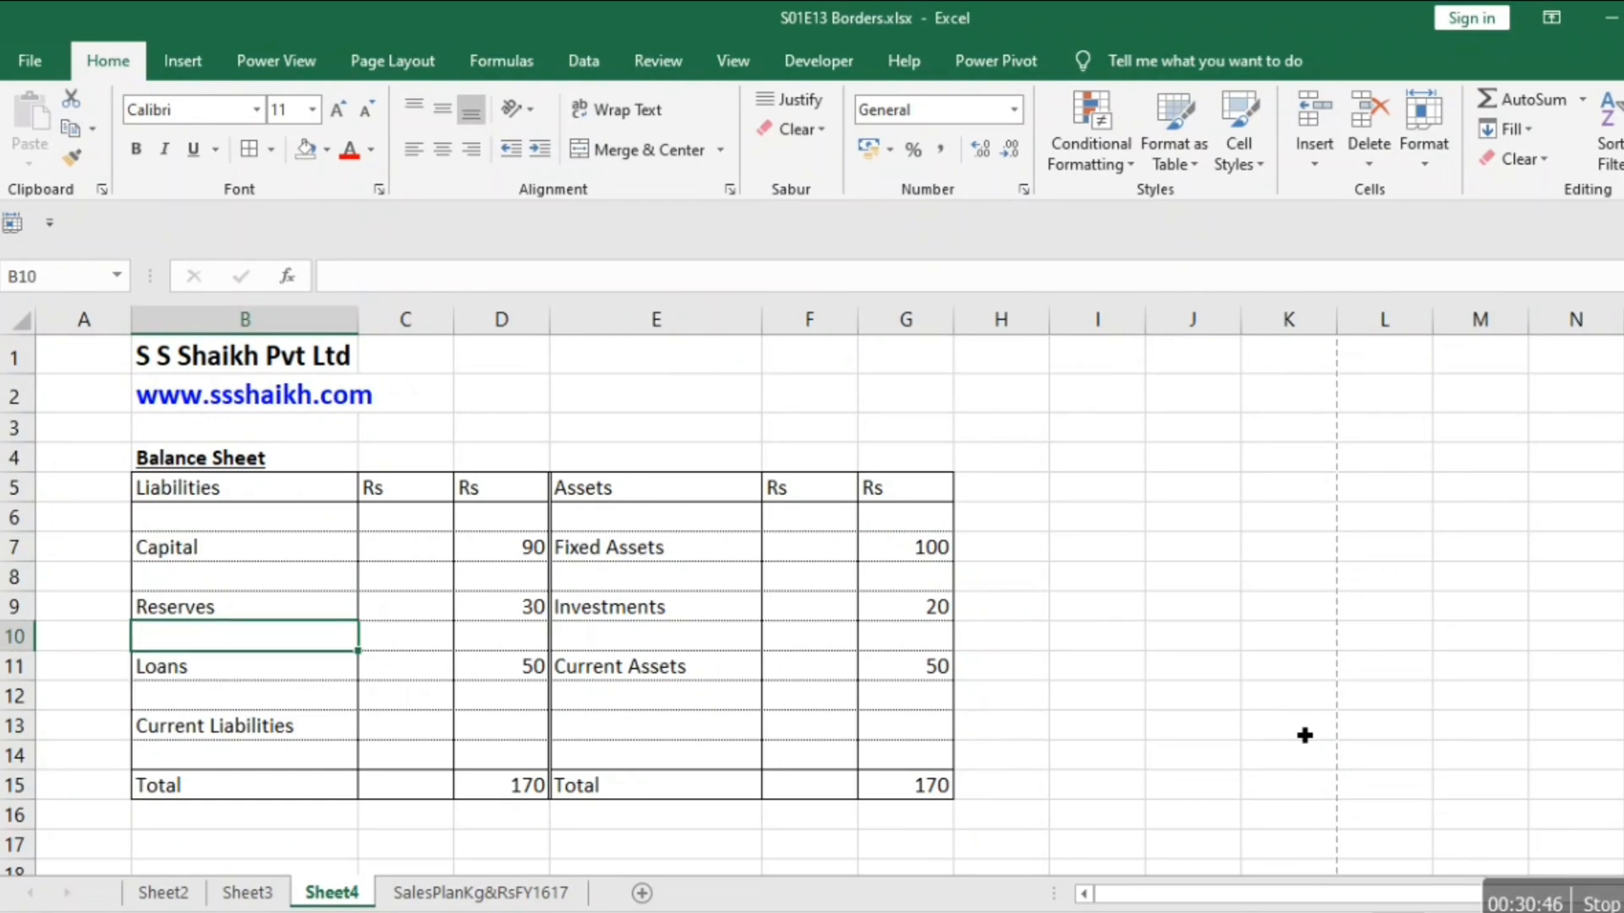
key(ctrl+p)
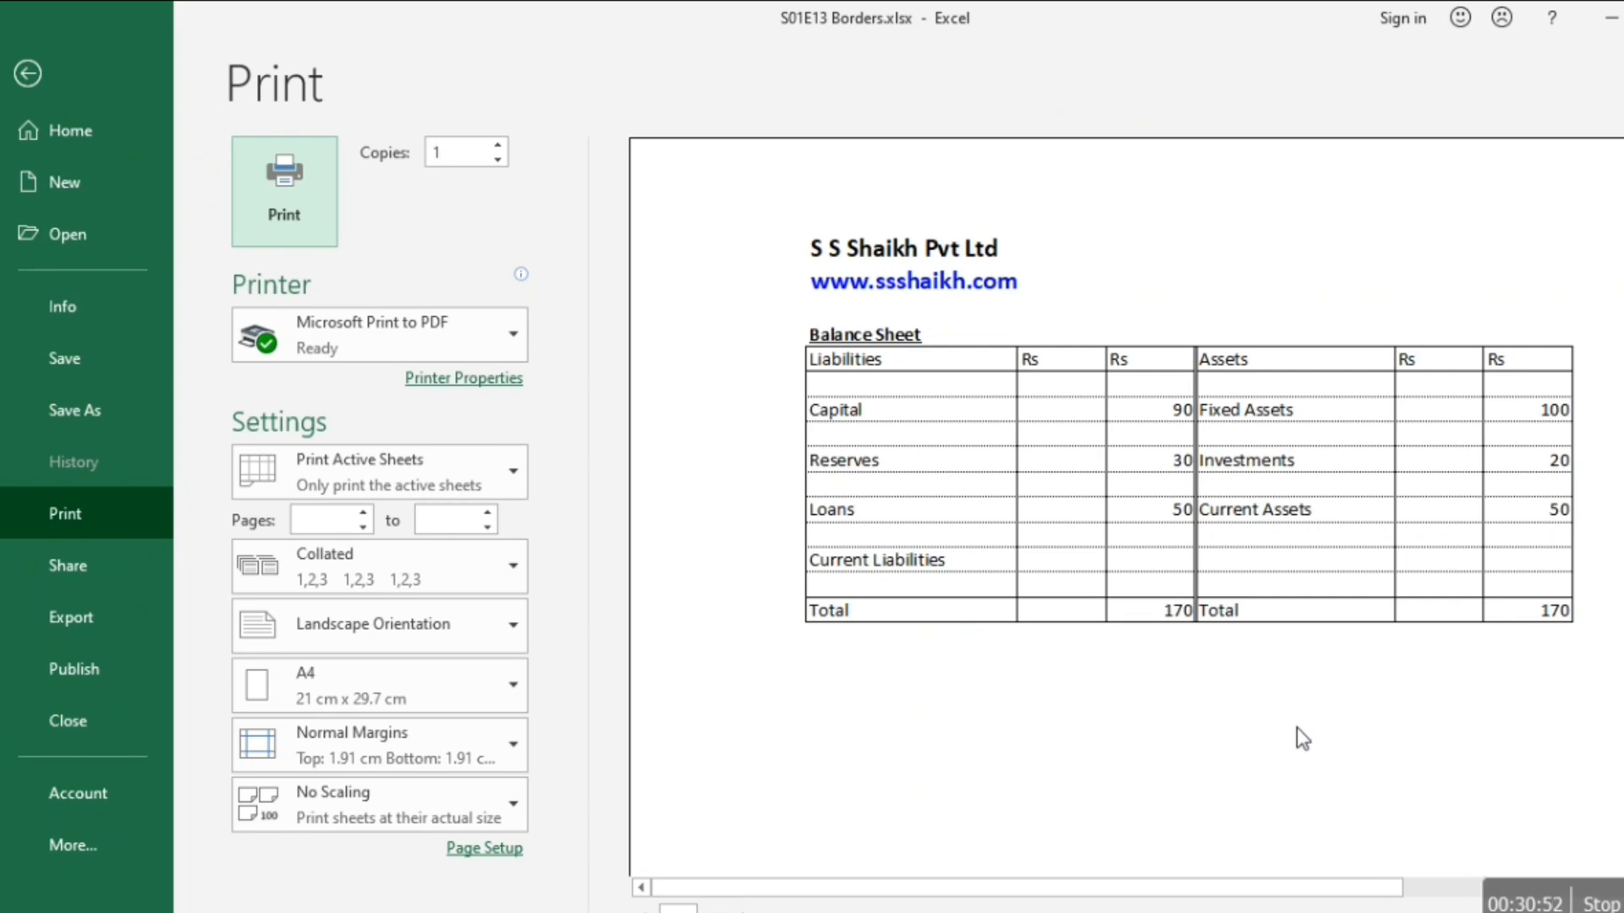
key(Escape)
Make the balance sheet's header row B5:G5 bold.
key(Up)
key(Up)
key(Up)
key(Up)
key(Up)
key(shift+Right)
key(shift+Right)
key(shift+Right)
key(shift+Right)
key(shift+Right)
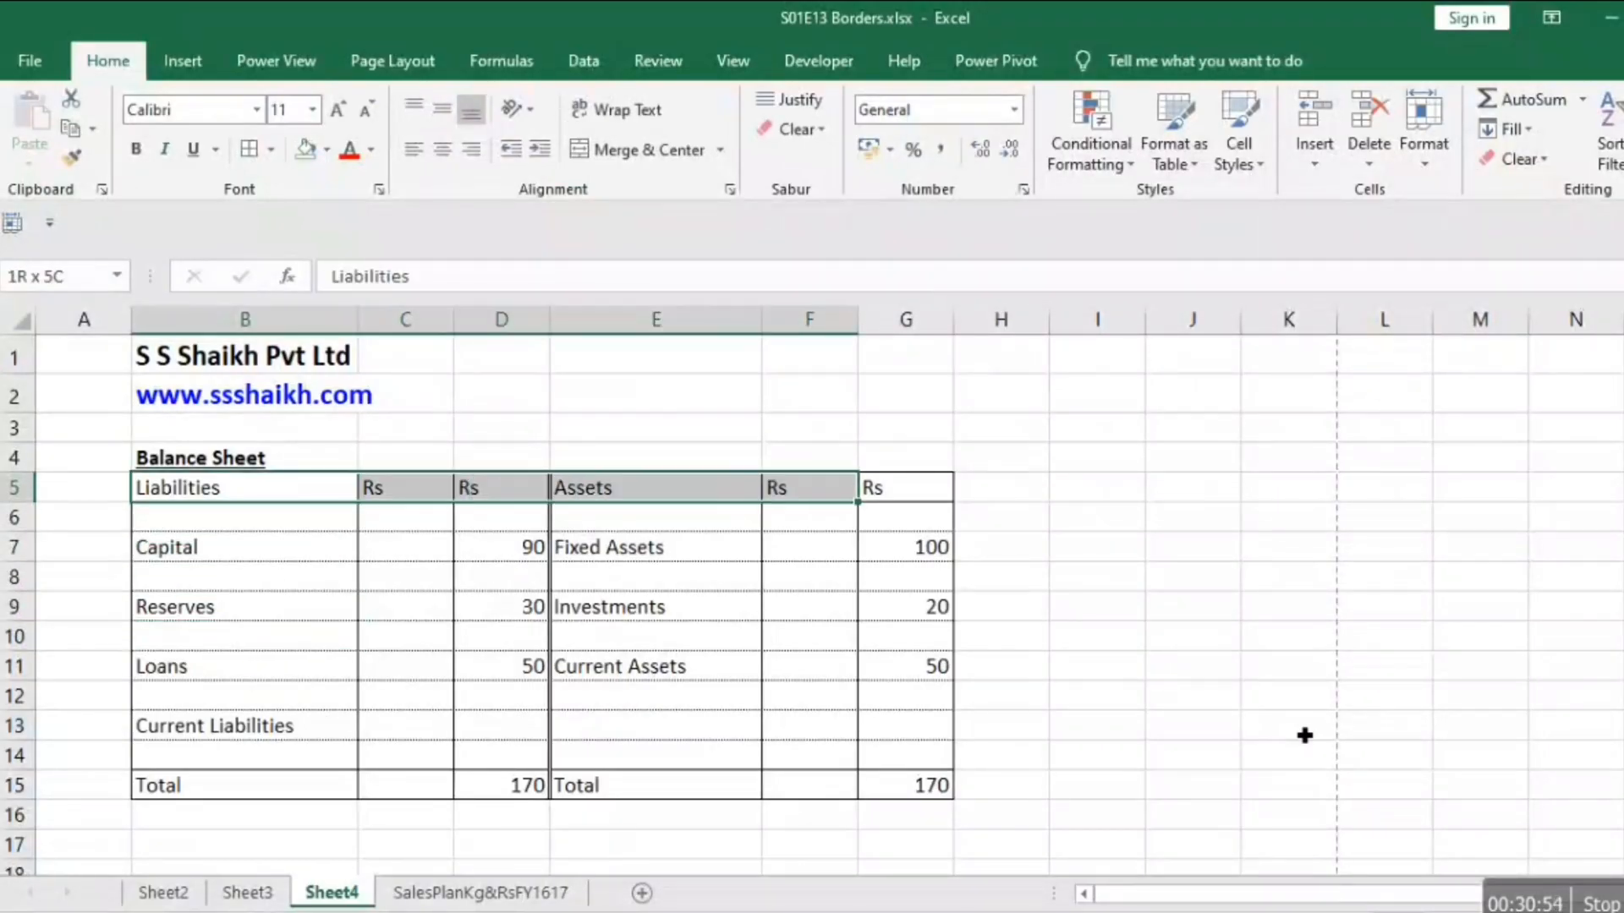
key(ctrl+b)
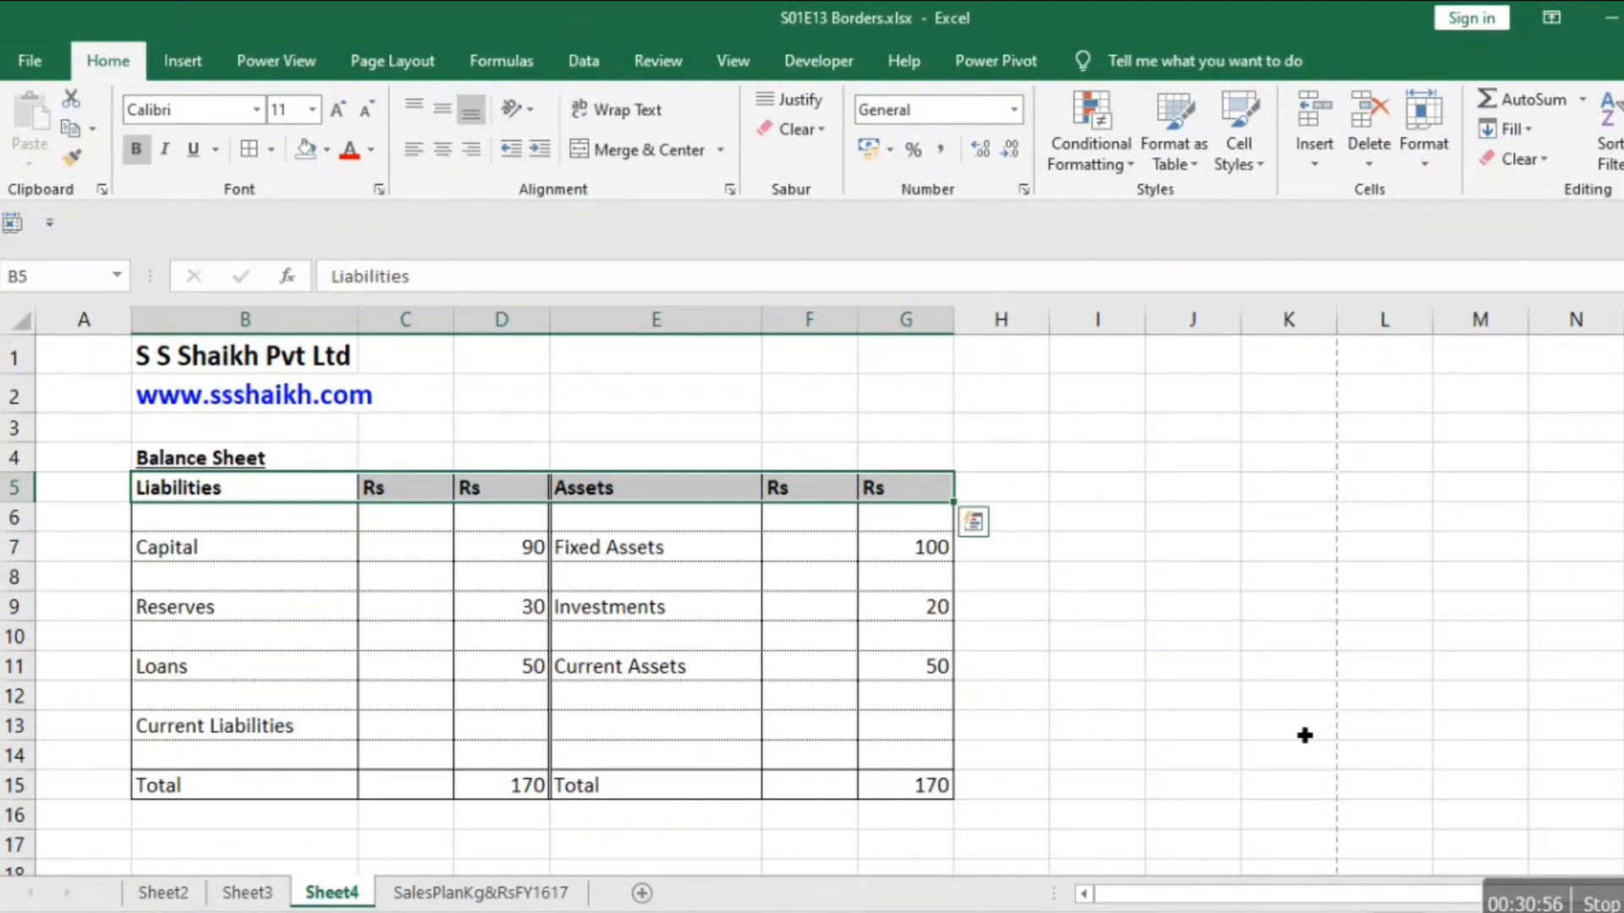
Make the Total row B15:G15 bold and check it in the print preview.
key(Down)
key(Down)
key(Down)
key(Down)
key(Down)
key(Down)
key(Down)
key(Down)
key(Down)
key(Down)
key(shift+Right)
key(shift+Right)
key(shift+Right)
key(shift+Right)
key(shift+Right)
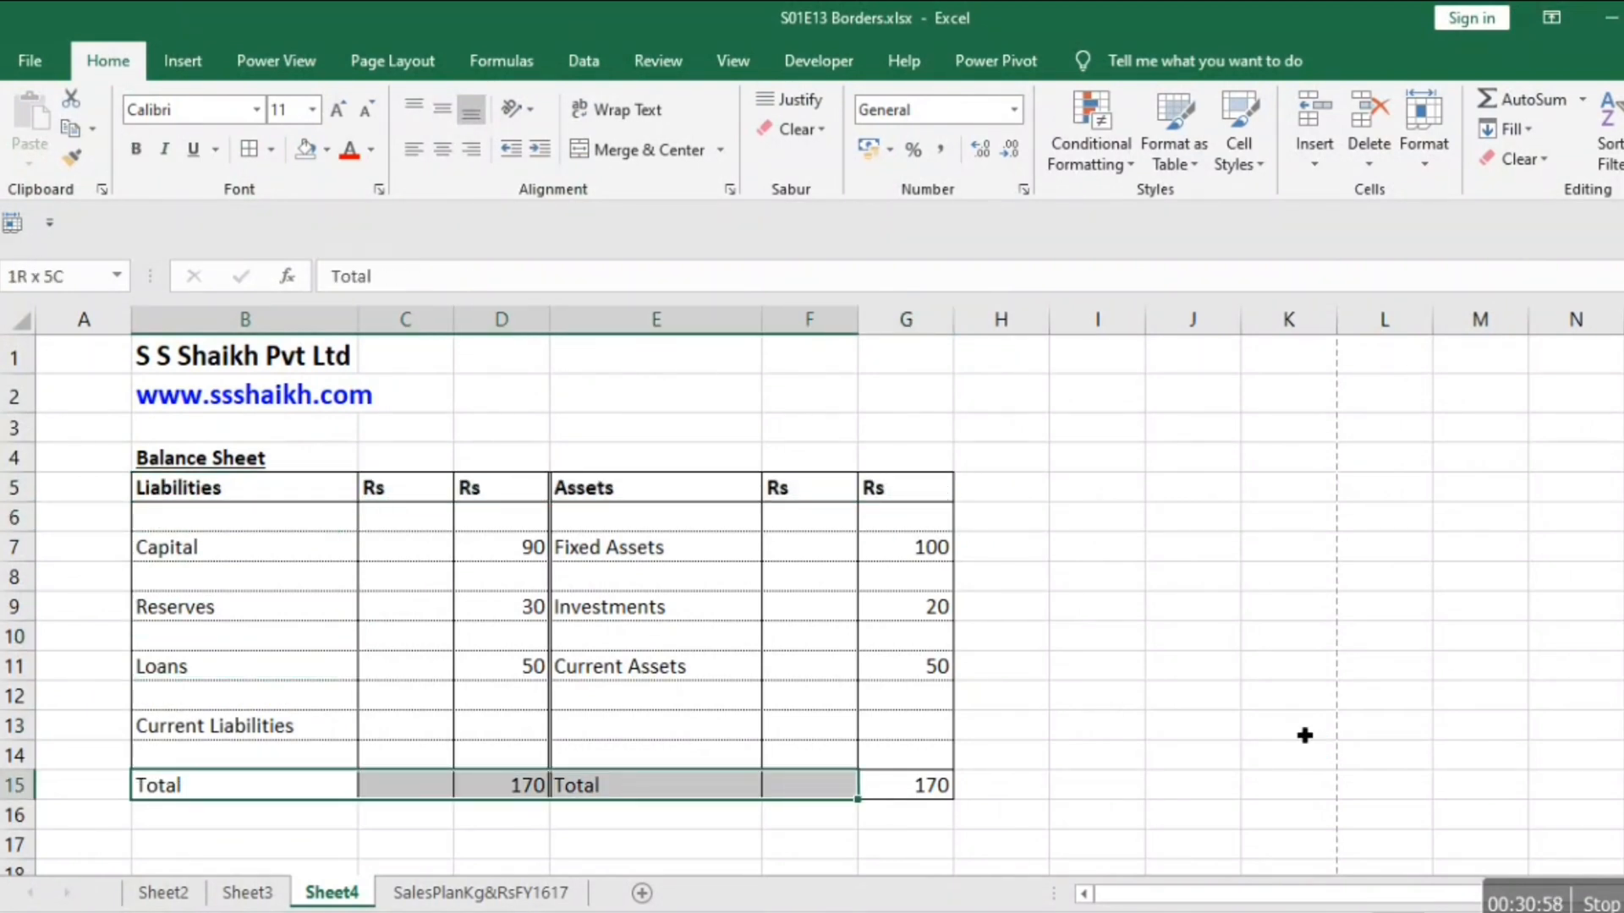
key(ctrl+b)
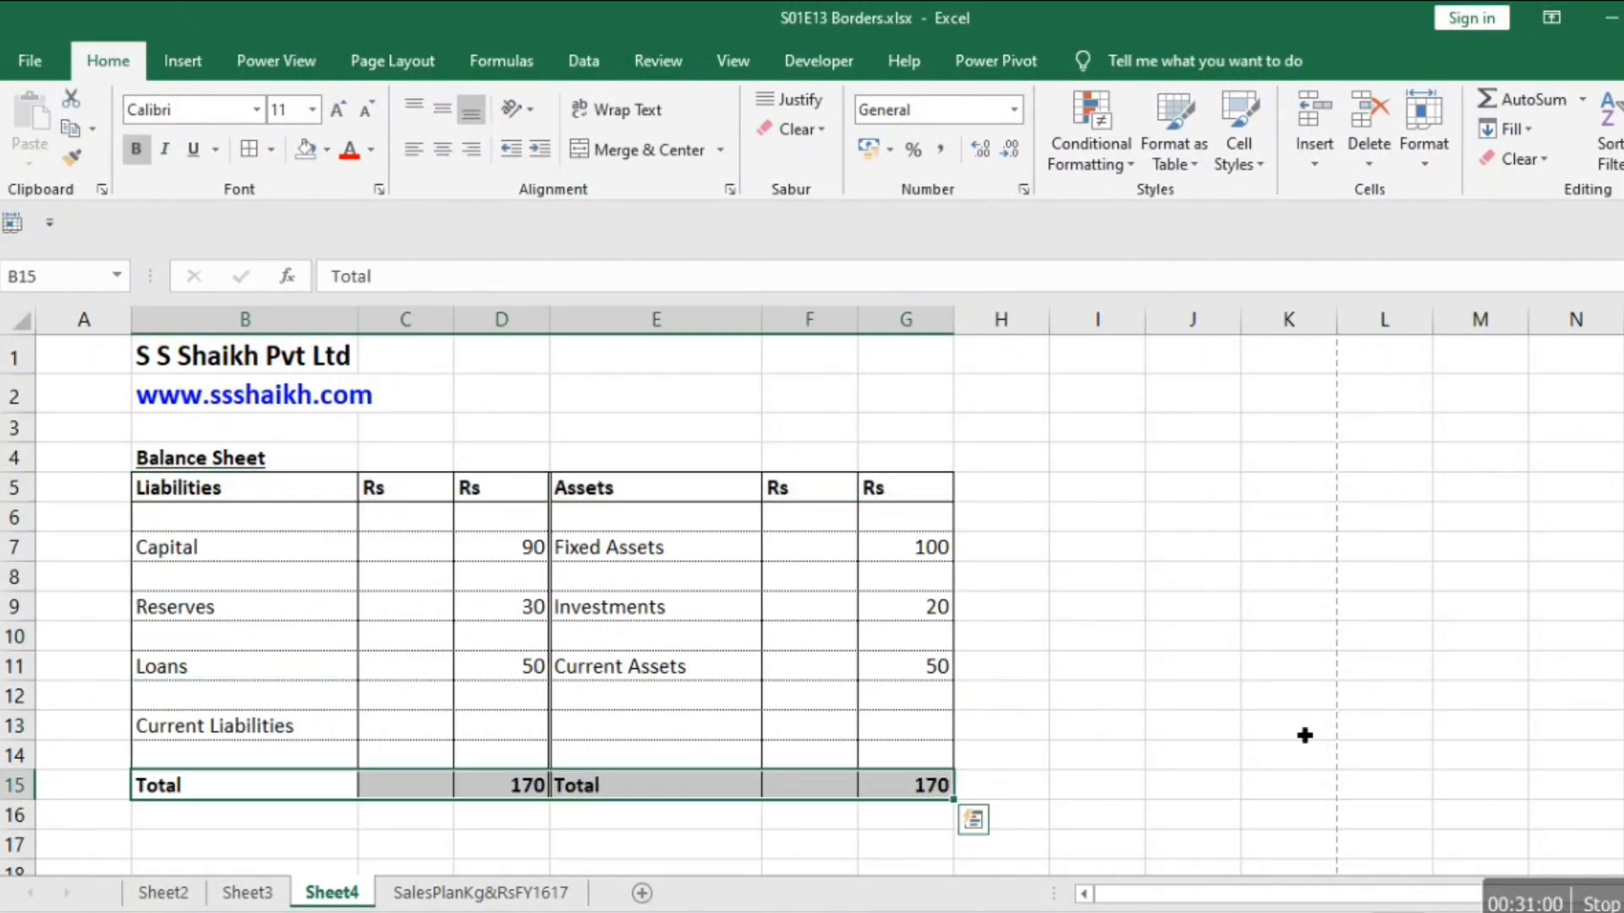
key(ctrl+p)
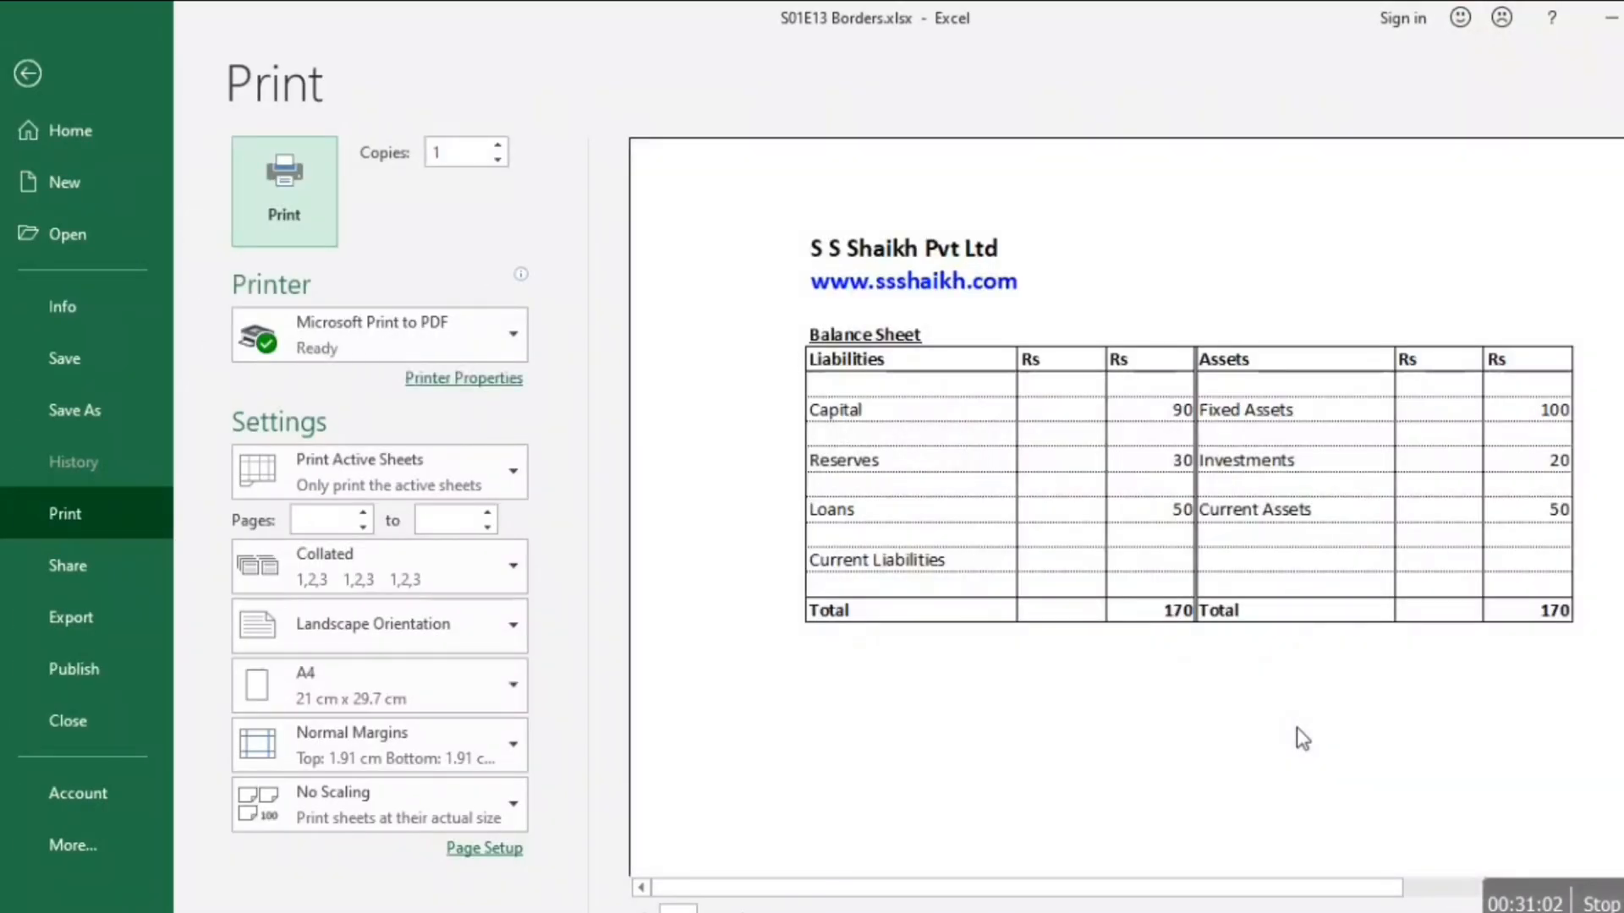
key(Escape)
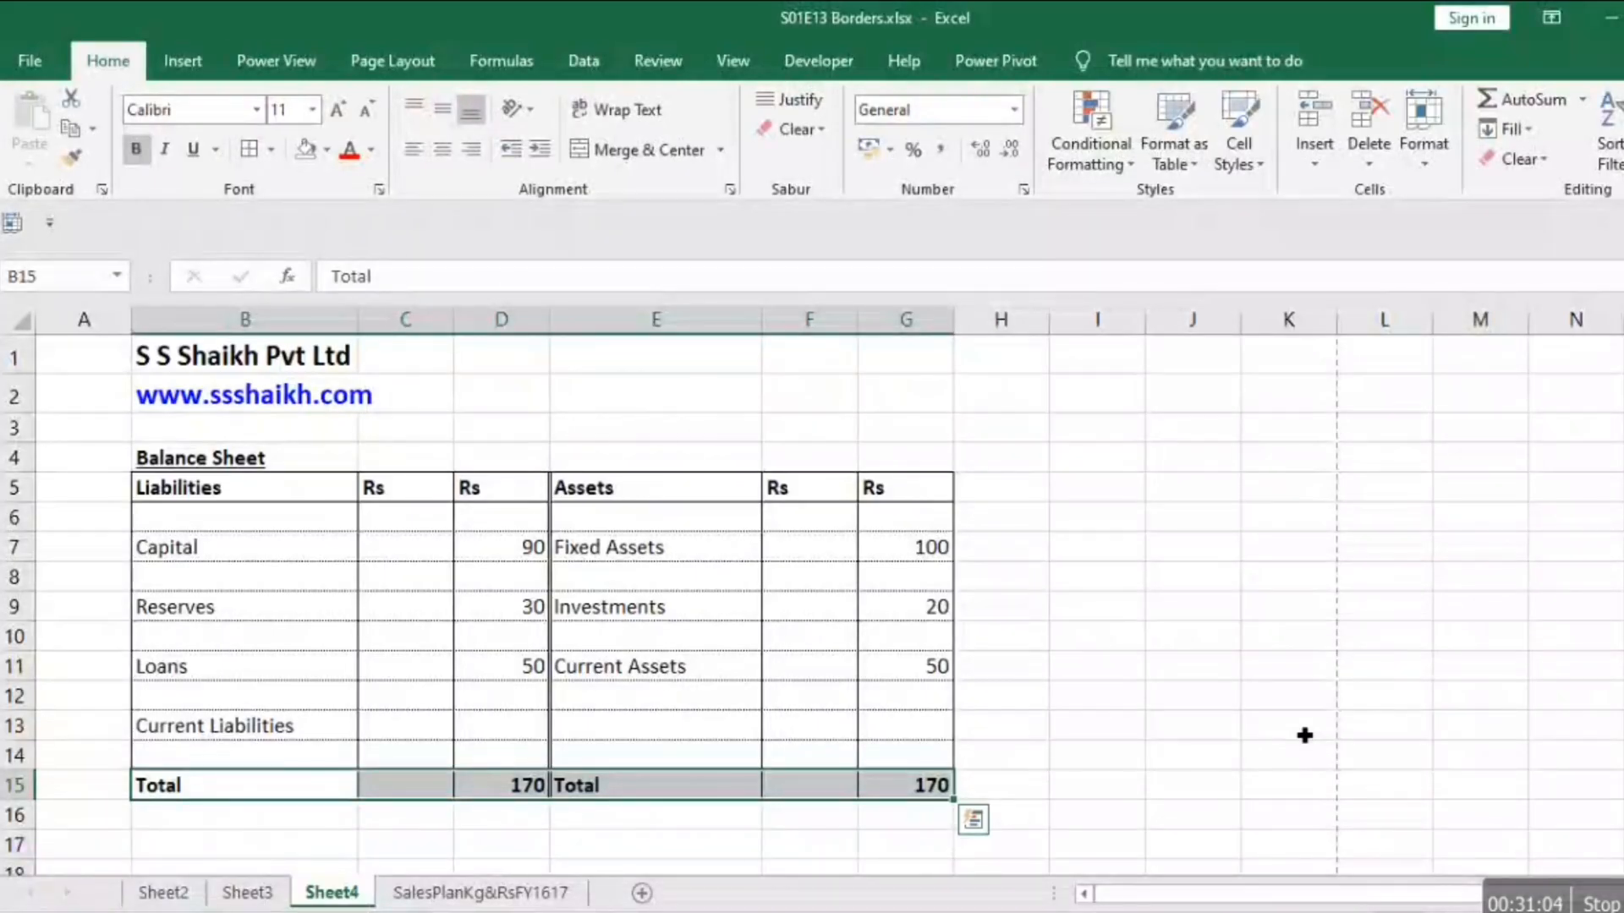
key(Up)
key(shift+Right)
key(shift+Right)
key(shift+Right)
key(shift+Right)
key(shift+Right)
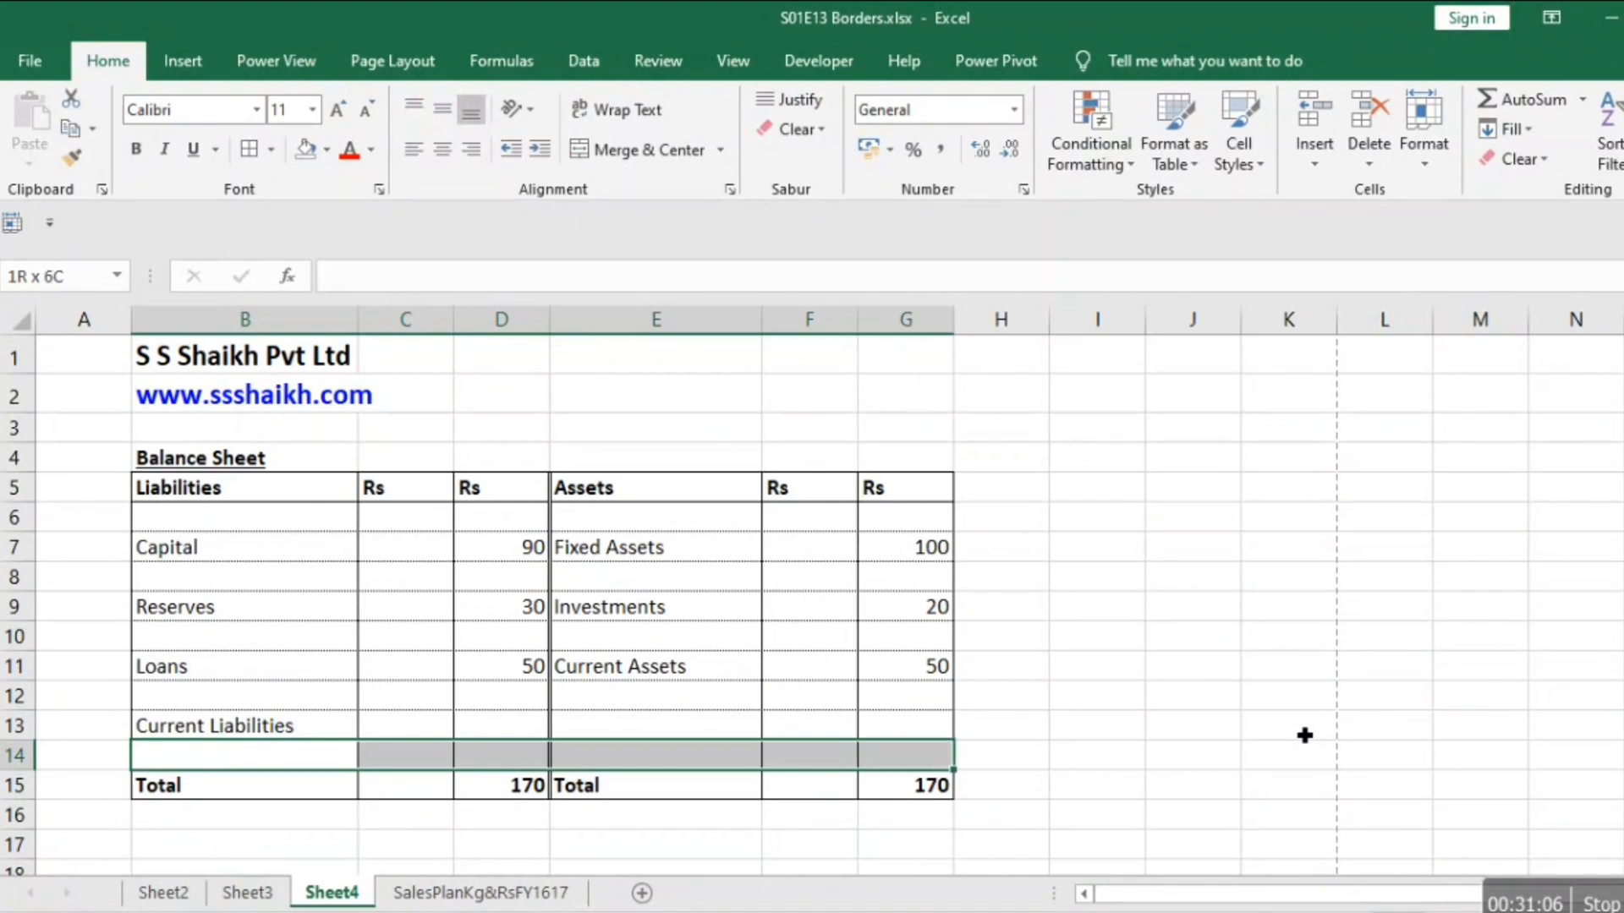
key(shift+Up)
key(shift+Up)
key(shift+Up)
key(shift+Up)
key(shift+Up)
key(shift+Up)
key(shift+Up)
key(shift+Up)
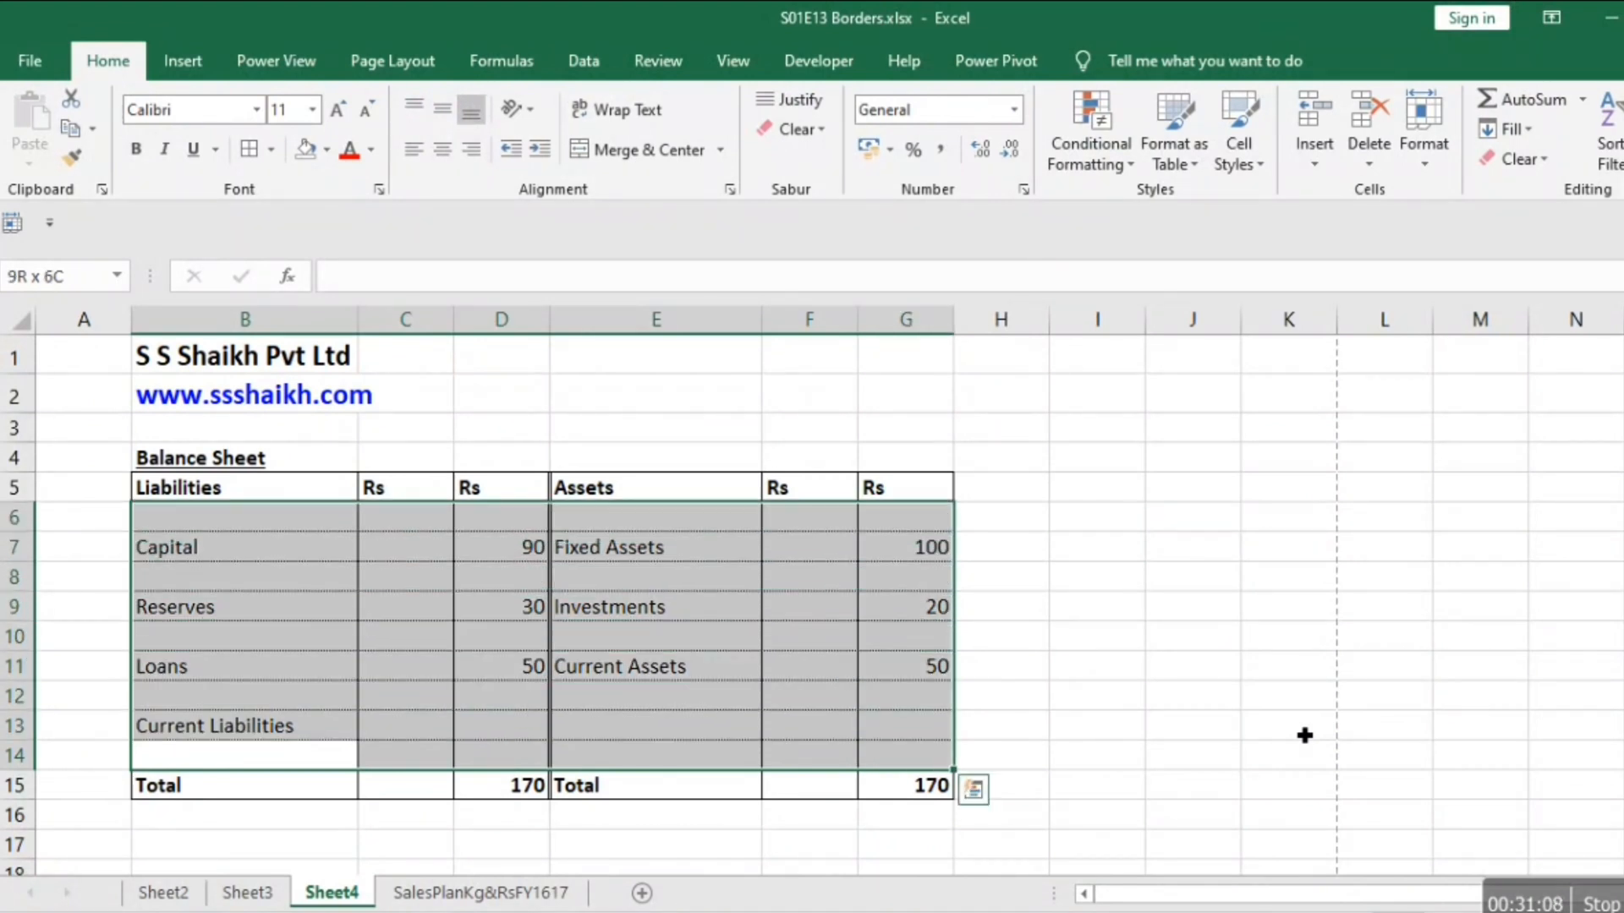
Select the whole balance sheet table B5:G15 and set its inside vertical borders to a thick solid line.
key(Up)
key(Up)
key(Up)
key(Up)
key(Up)
key(Up)
key(Up)
key(Up)
key(Up)
key(Up)
key(Down)
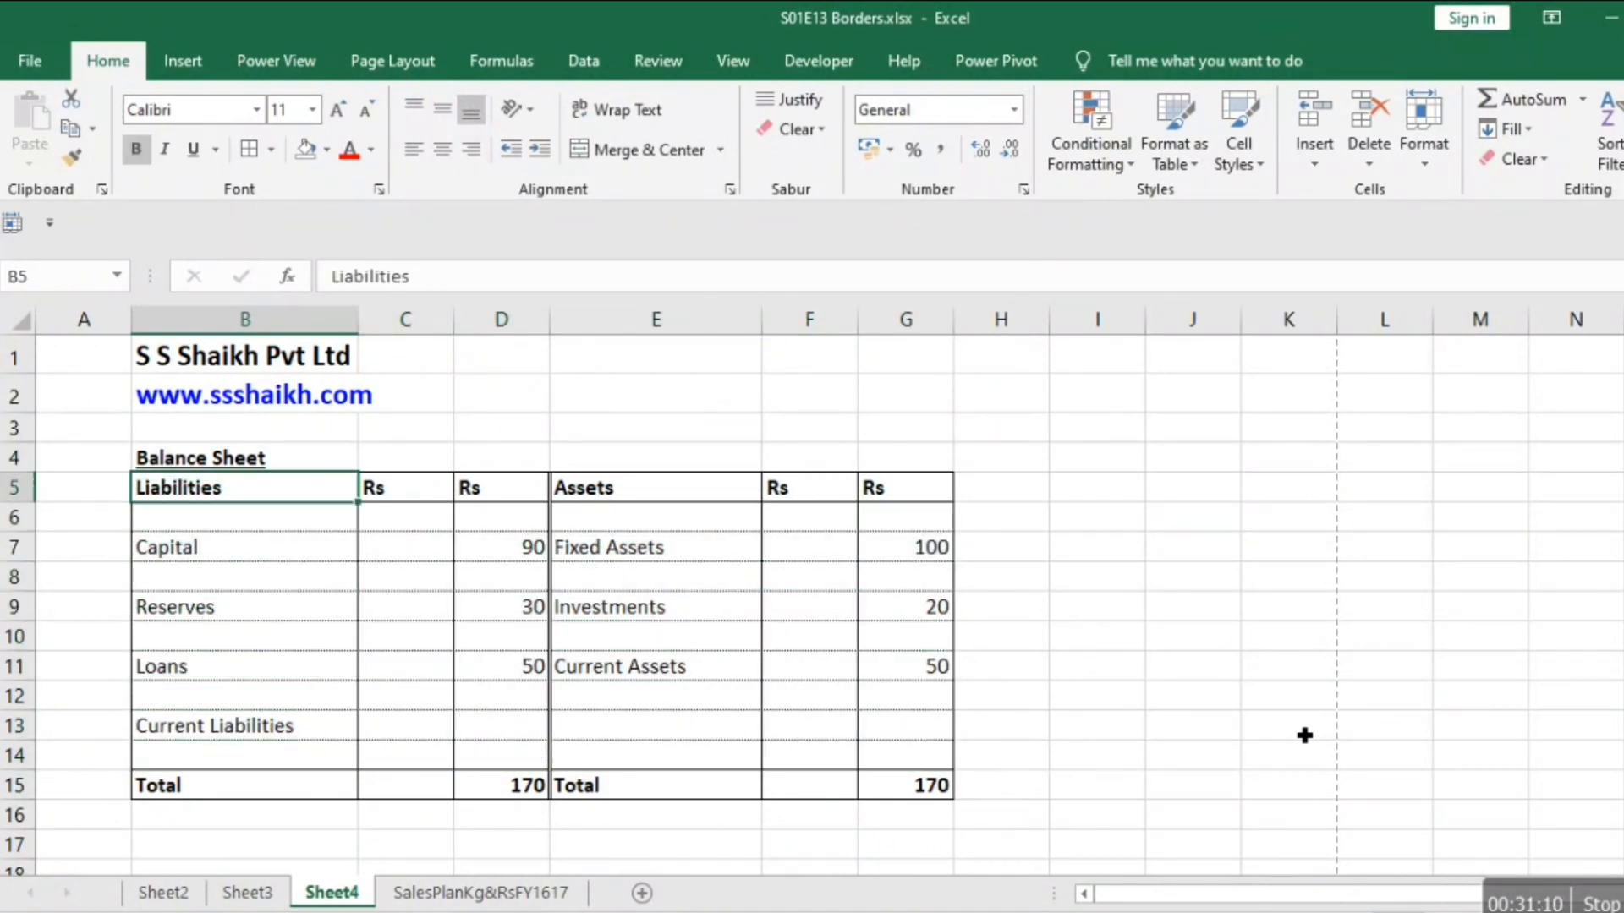
key(shift+Right)
key(shift+Right)
key(shift+Right)
key(shift+Right)
key(shift+Down)
key(shift+Down)
key(shift+Right)
key(shift+Down)
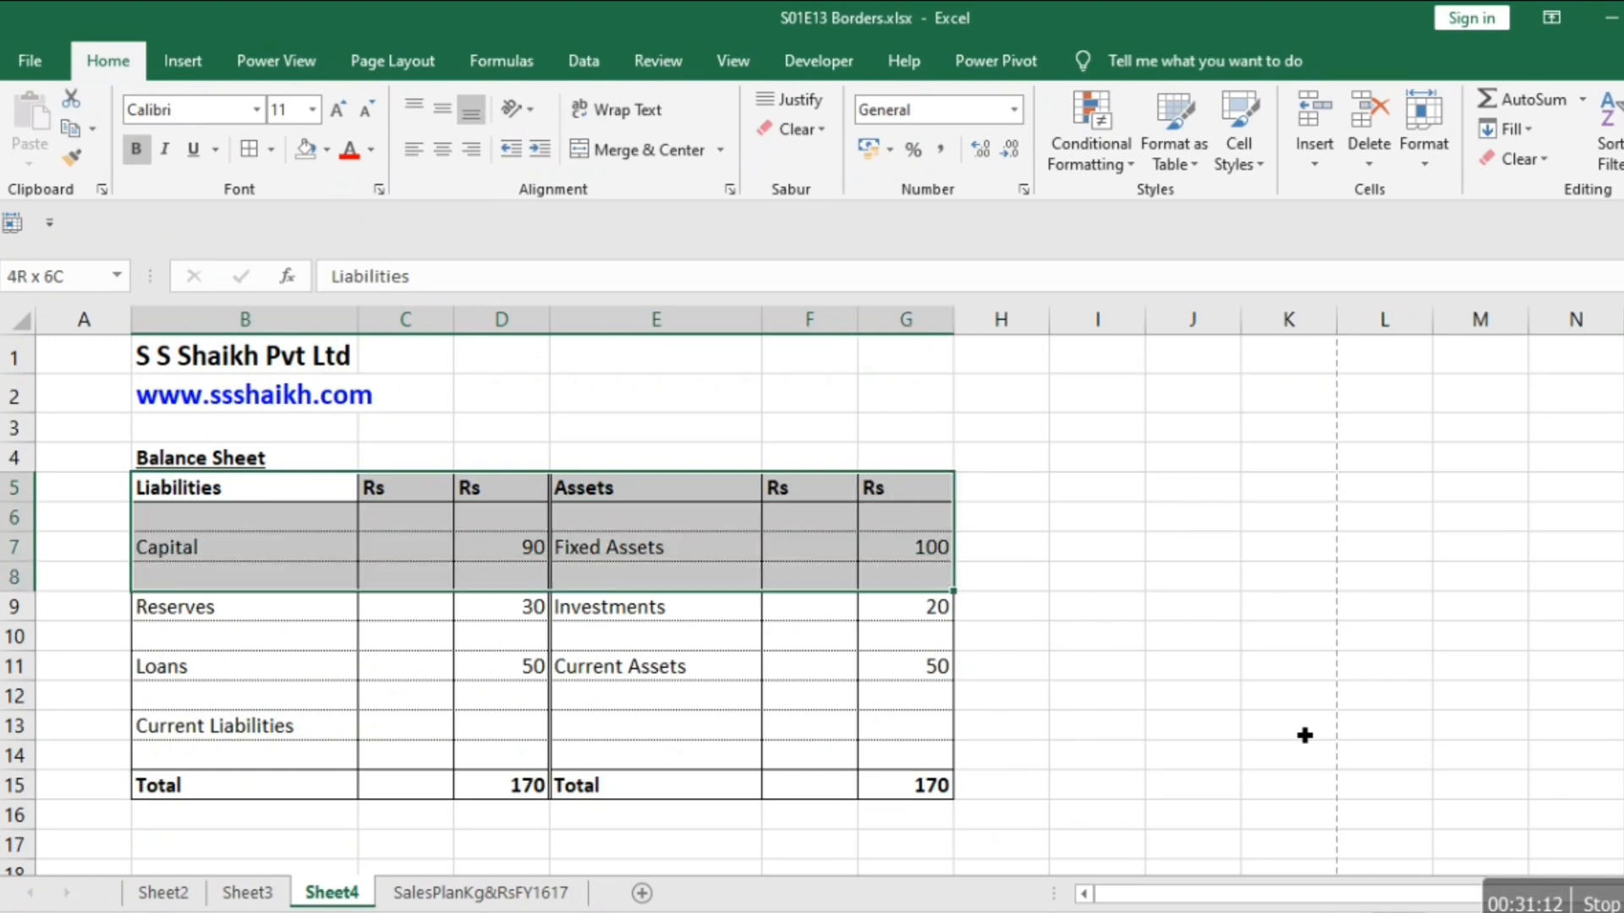
key(shift+Down)
key(shift+Down)
key(shift+Down)
key(shift+Down)
key(shift+Down)
key(shift+Down)
key(shift+Down)
key(shift+Down)
key(shift+Up)
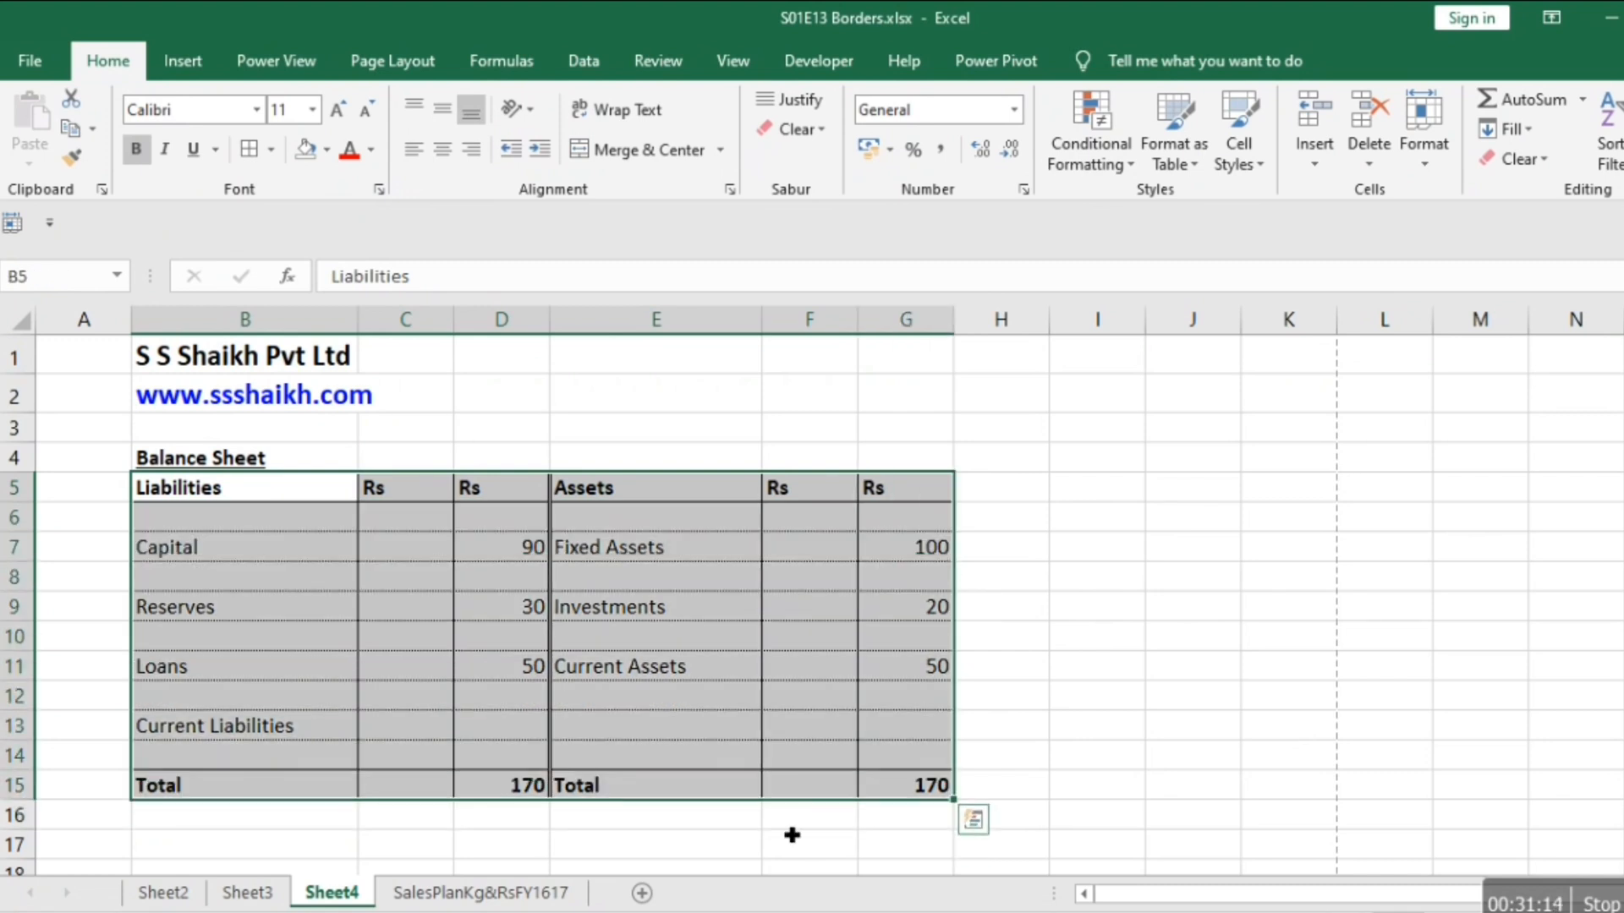
right_click(693, 694)
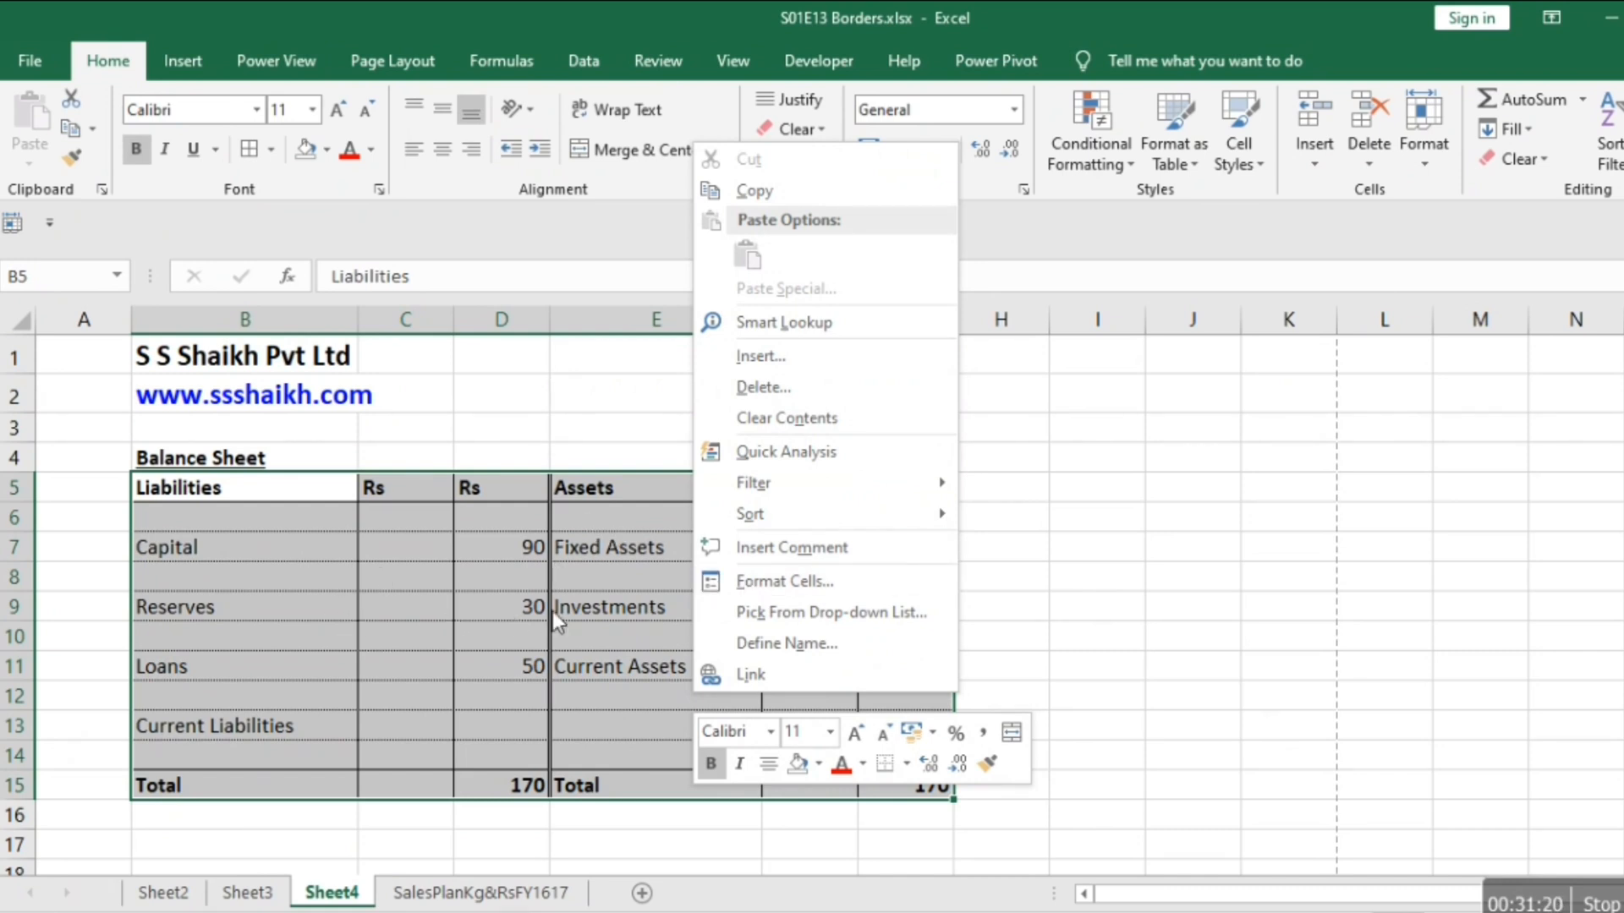
click(807, 578)
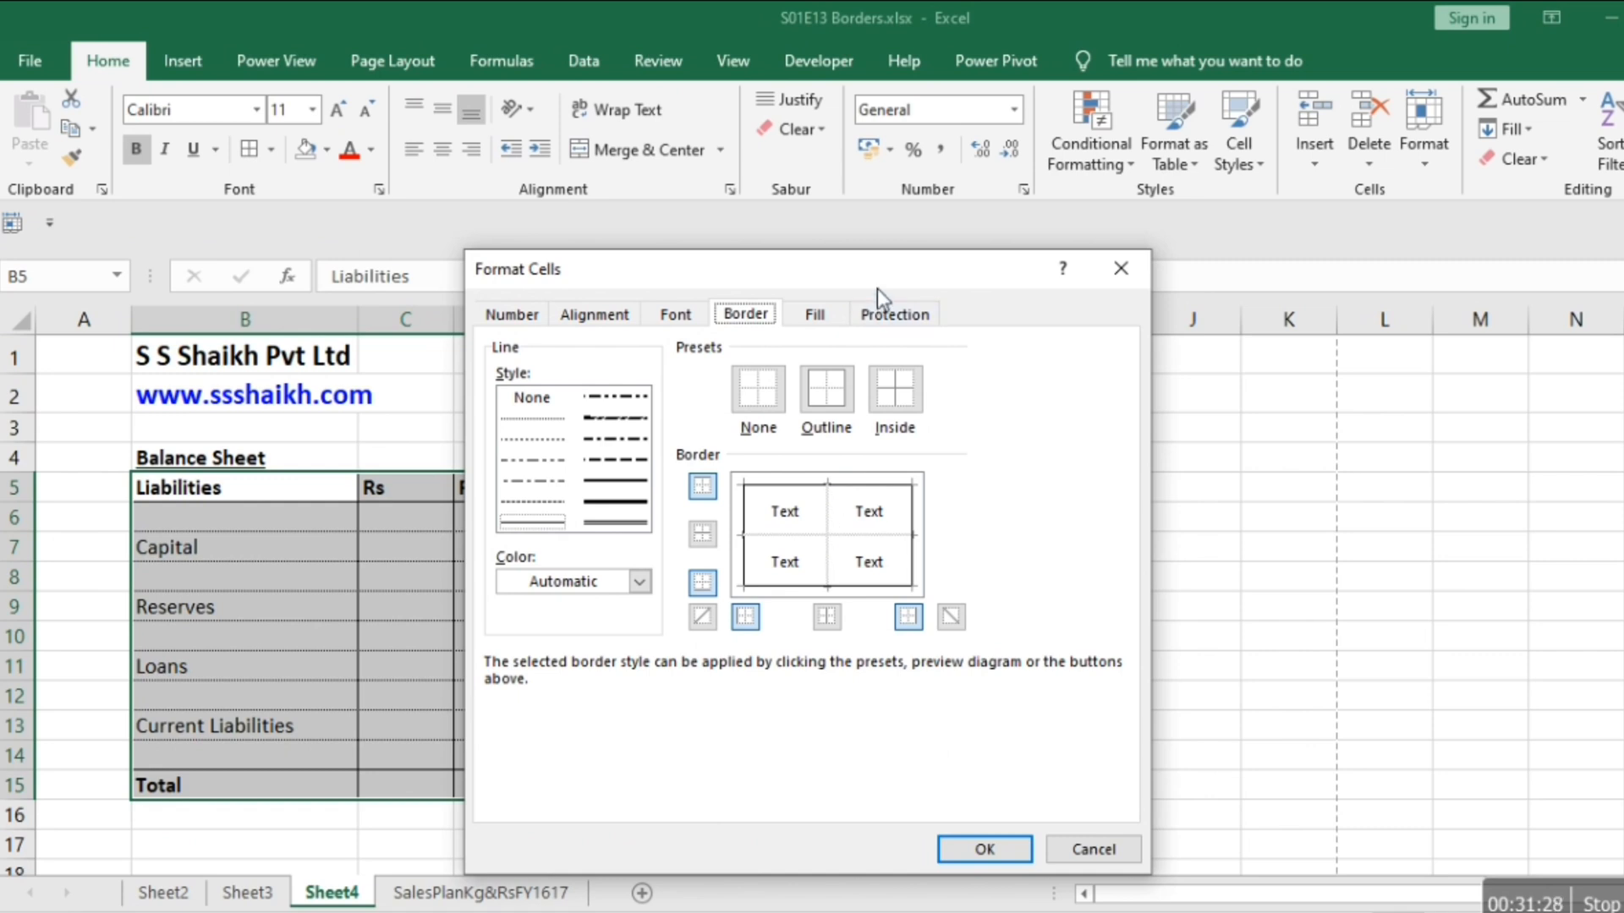
drag(889, 269, 1223, 214)
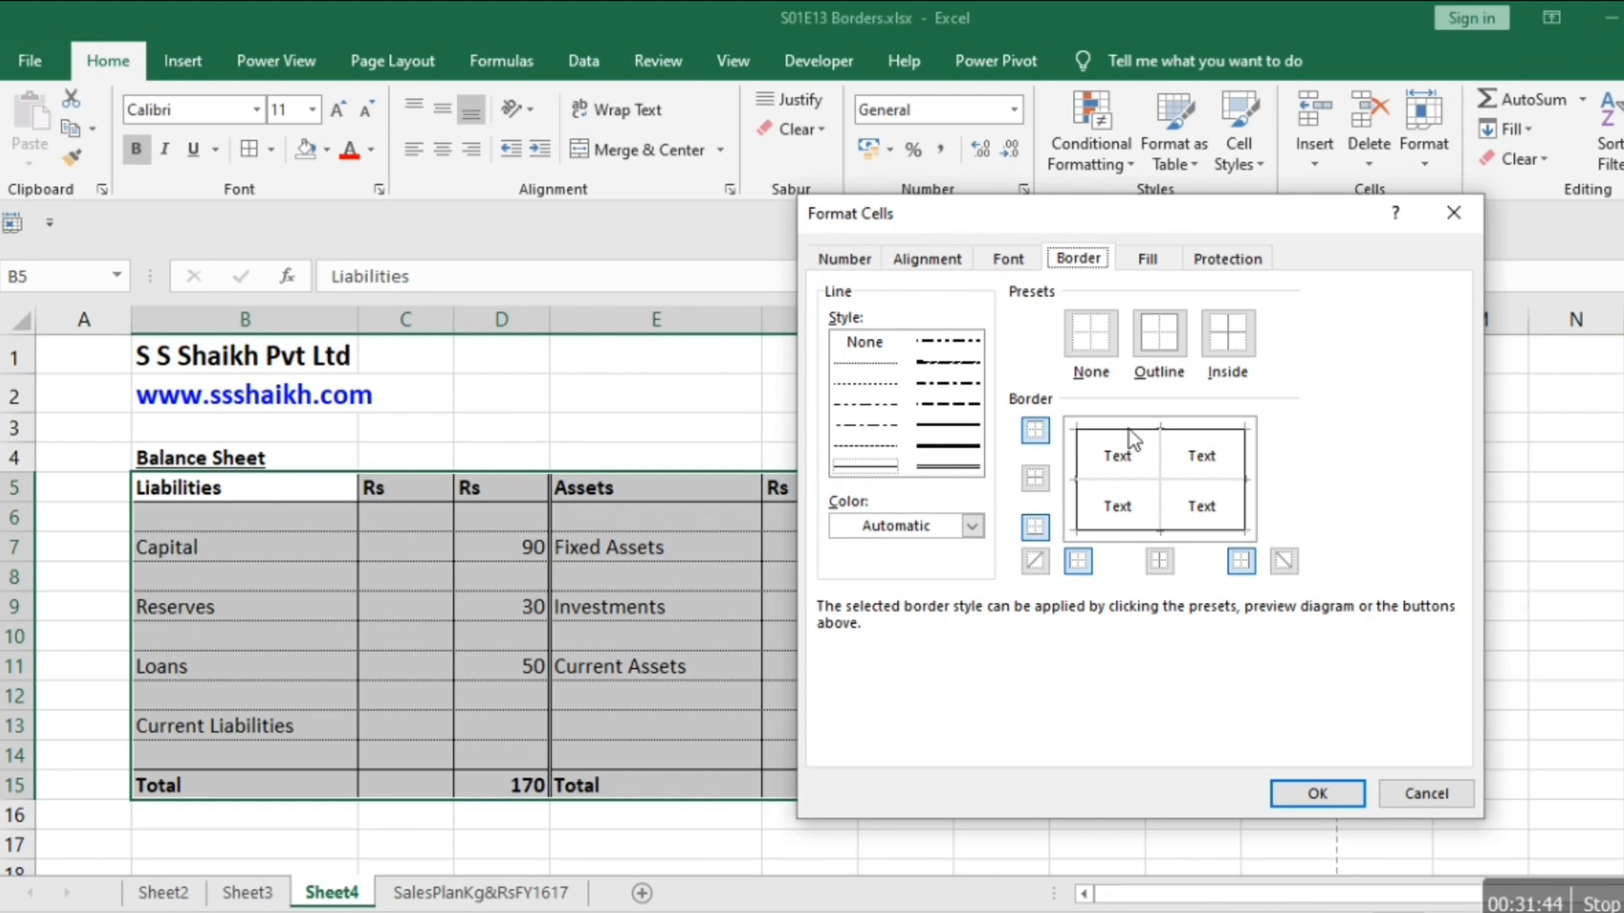
click(964, 446)
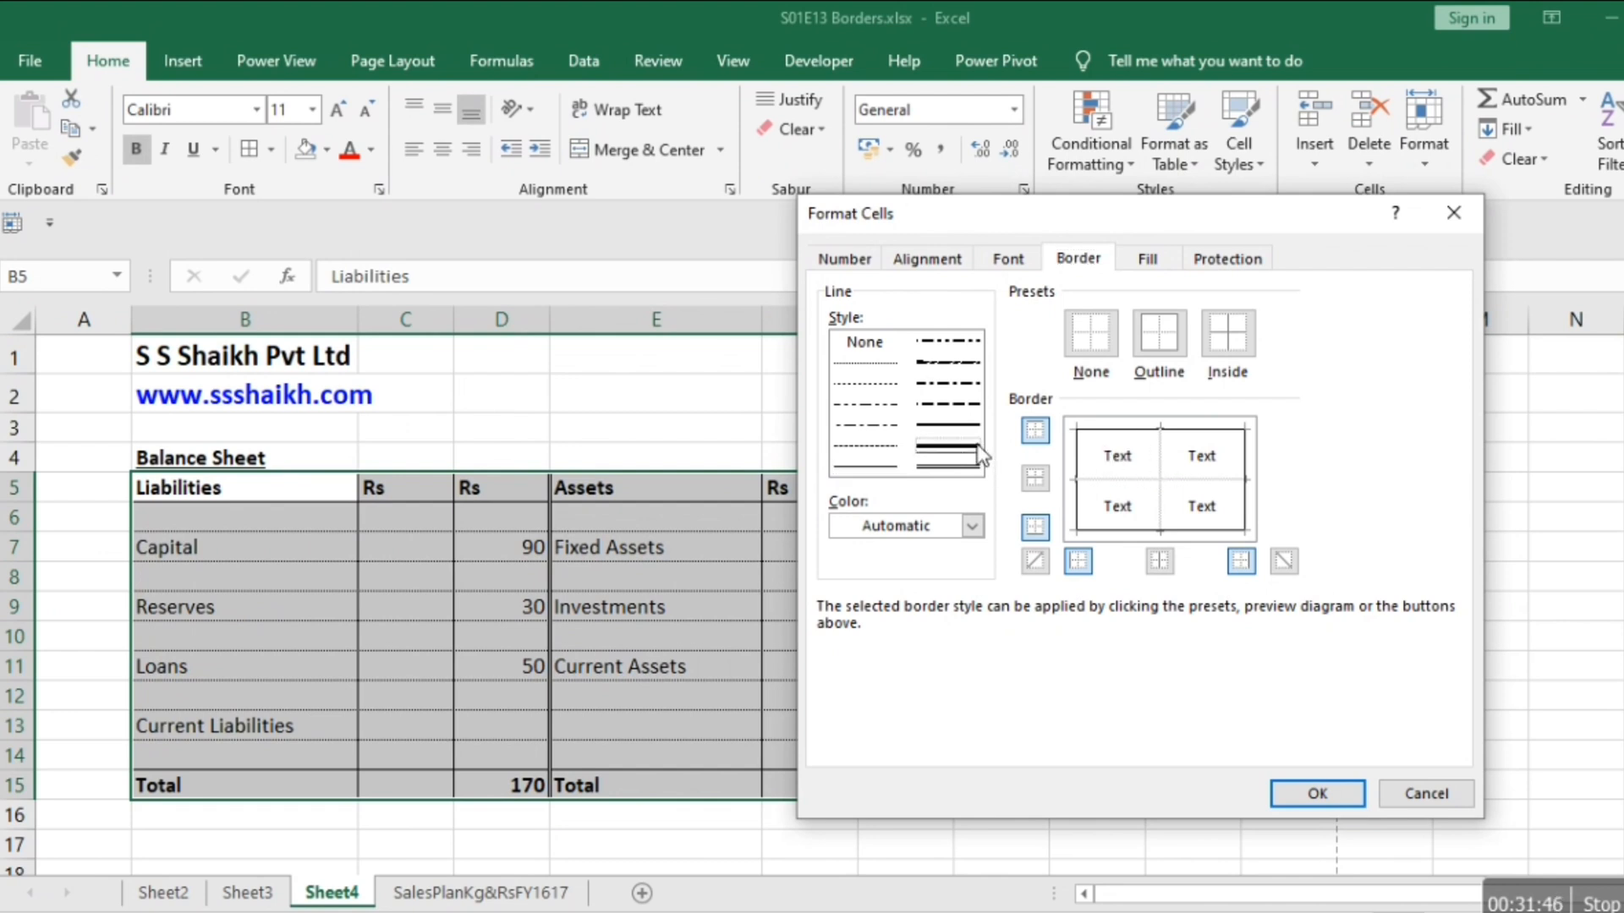
click(1162, 459)
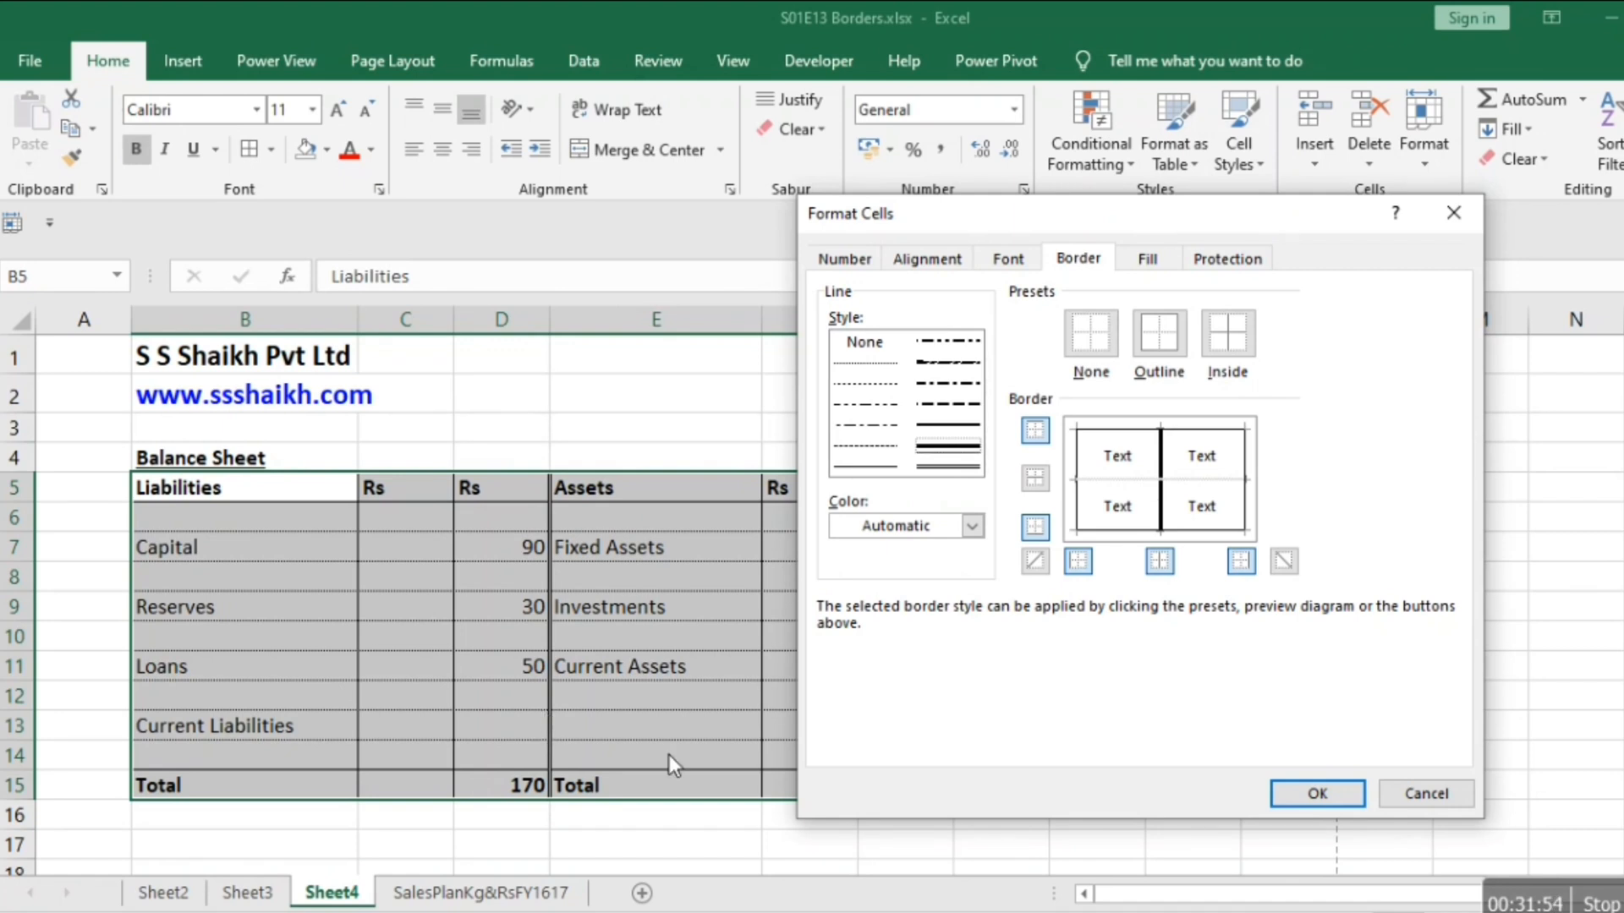
click(1315, 798)
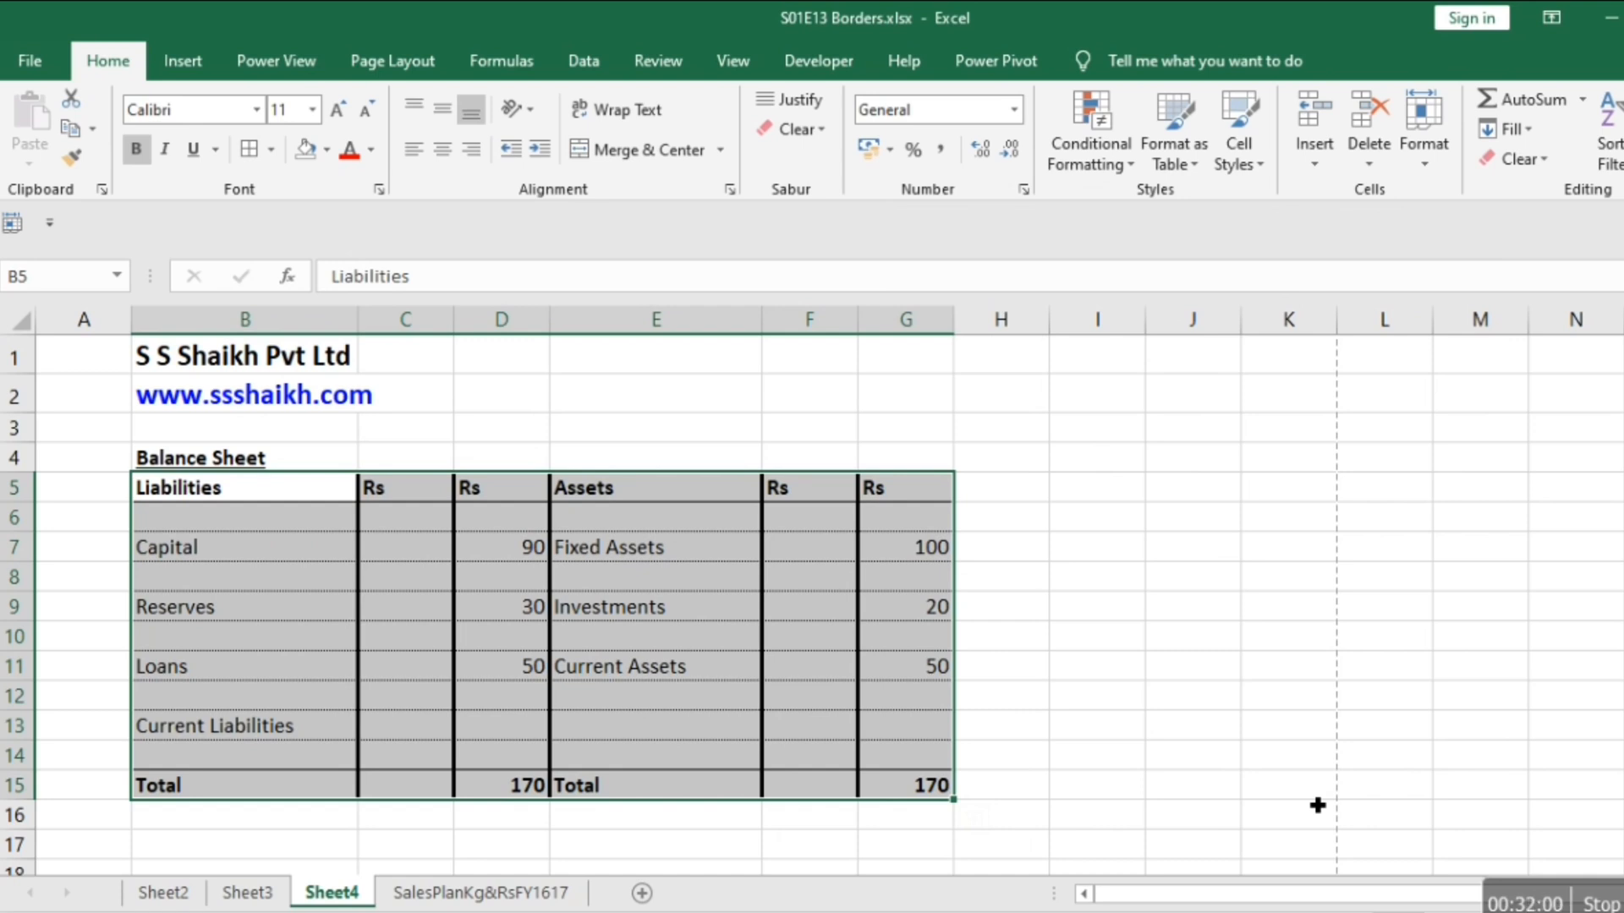
Move off the table to the Balance Sheet title and check the vertical borders in the print preview.
key(Up)
key(Up)
key(Up)
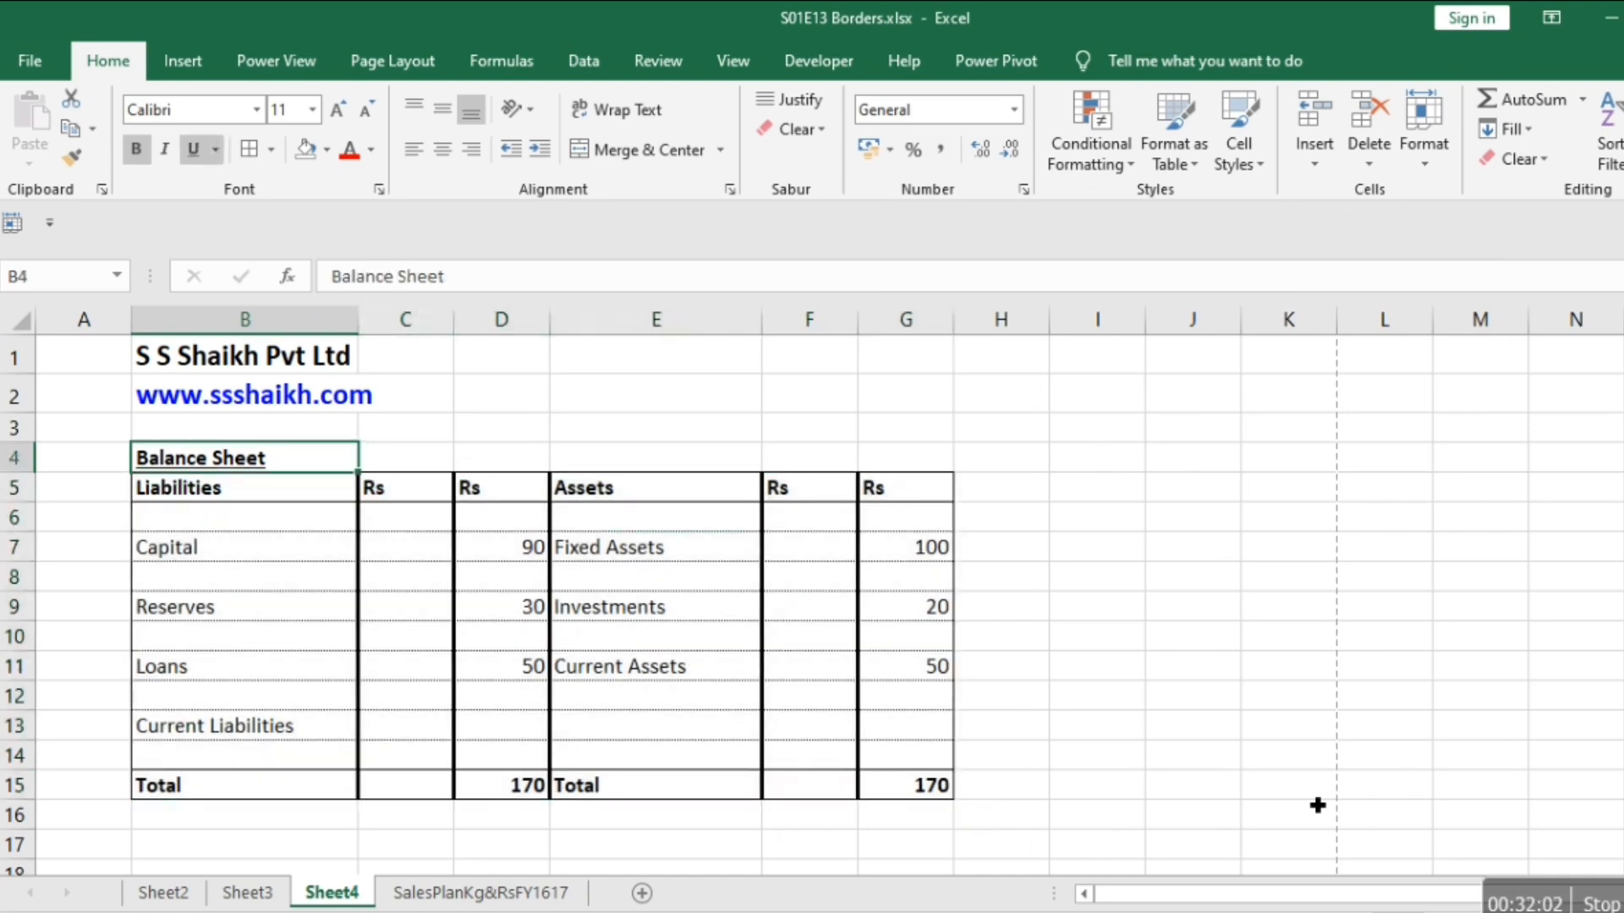
key(ctrl+p)
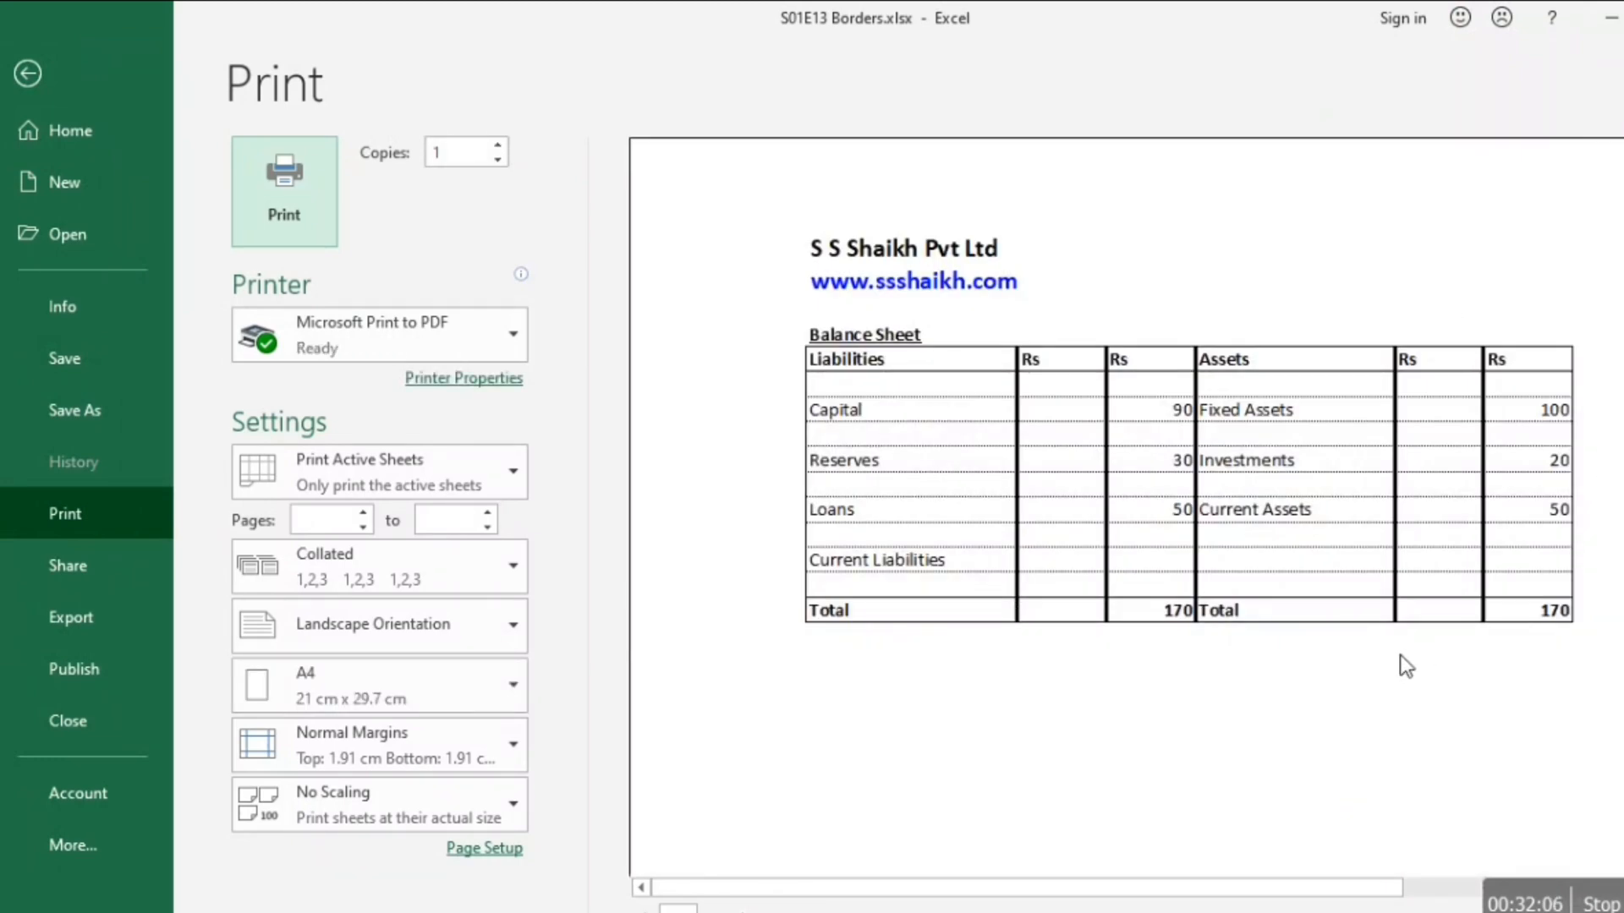
Leave the print preview and open the SalesPlanKg&RsFY1617 sheet at the Sr. header cell B4.
key(Escape)
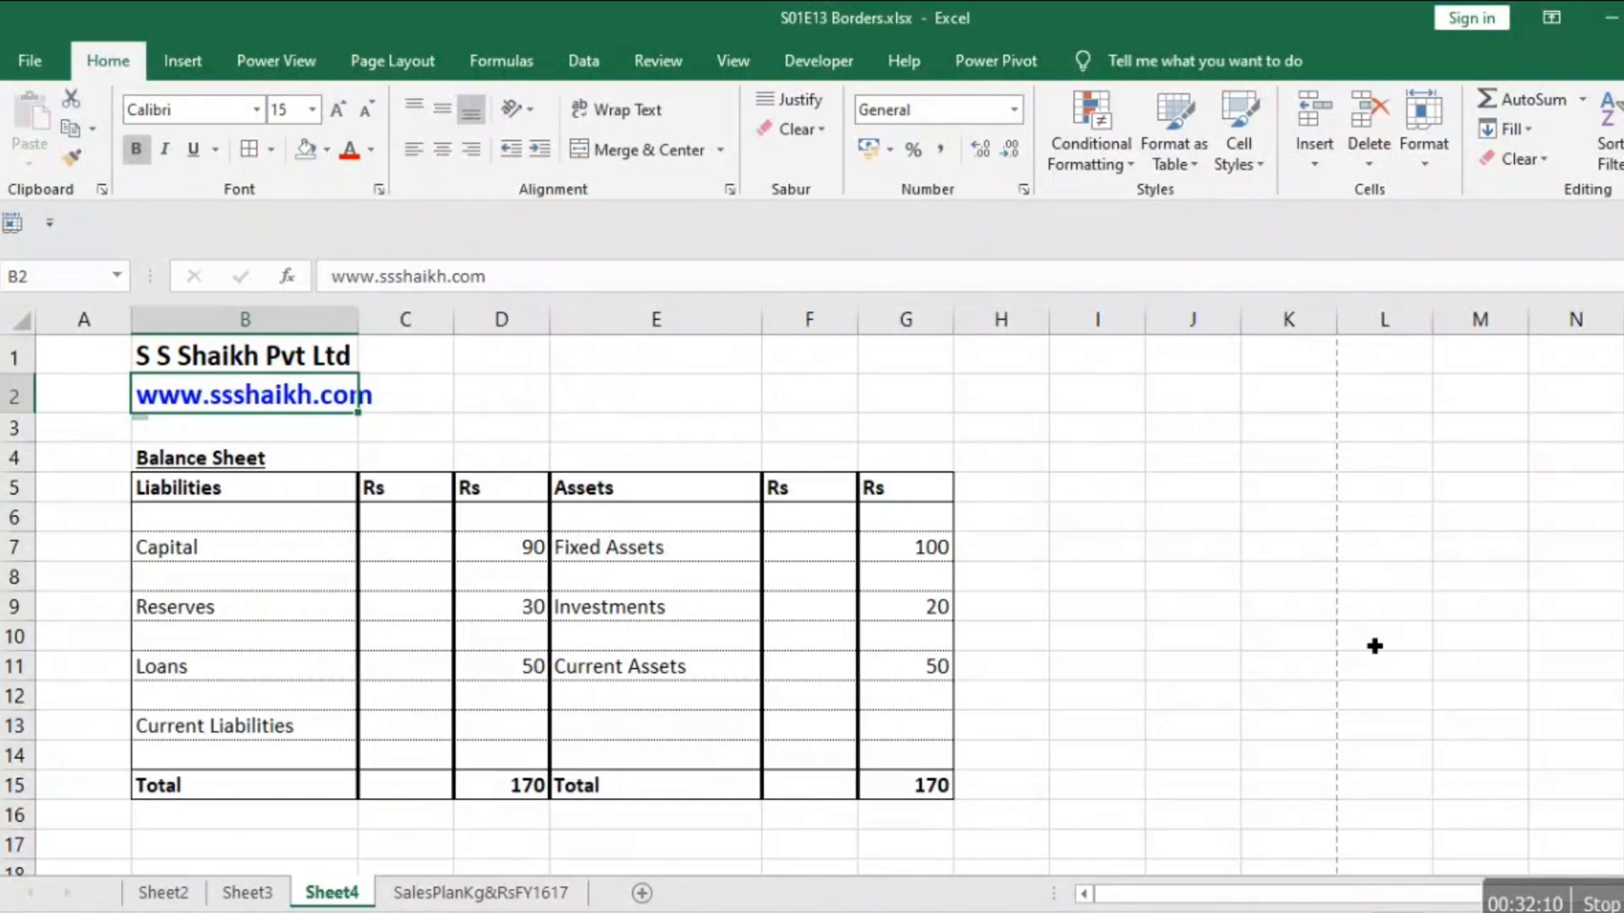
click(517, 895)
key(Left)
key(Left)
key(Left)
key(Left)
key(Left)
key(Left)
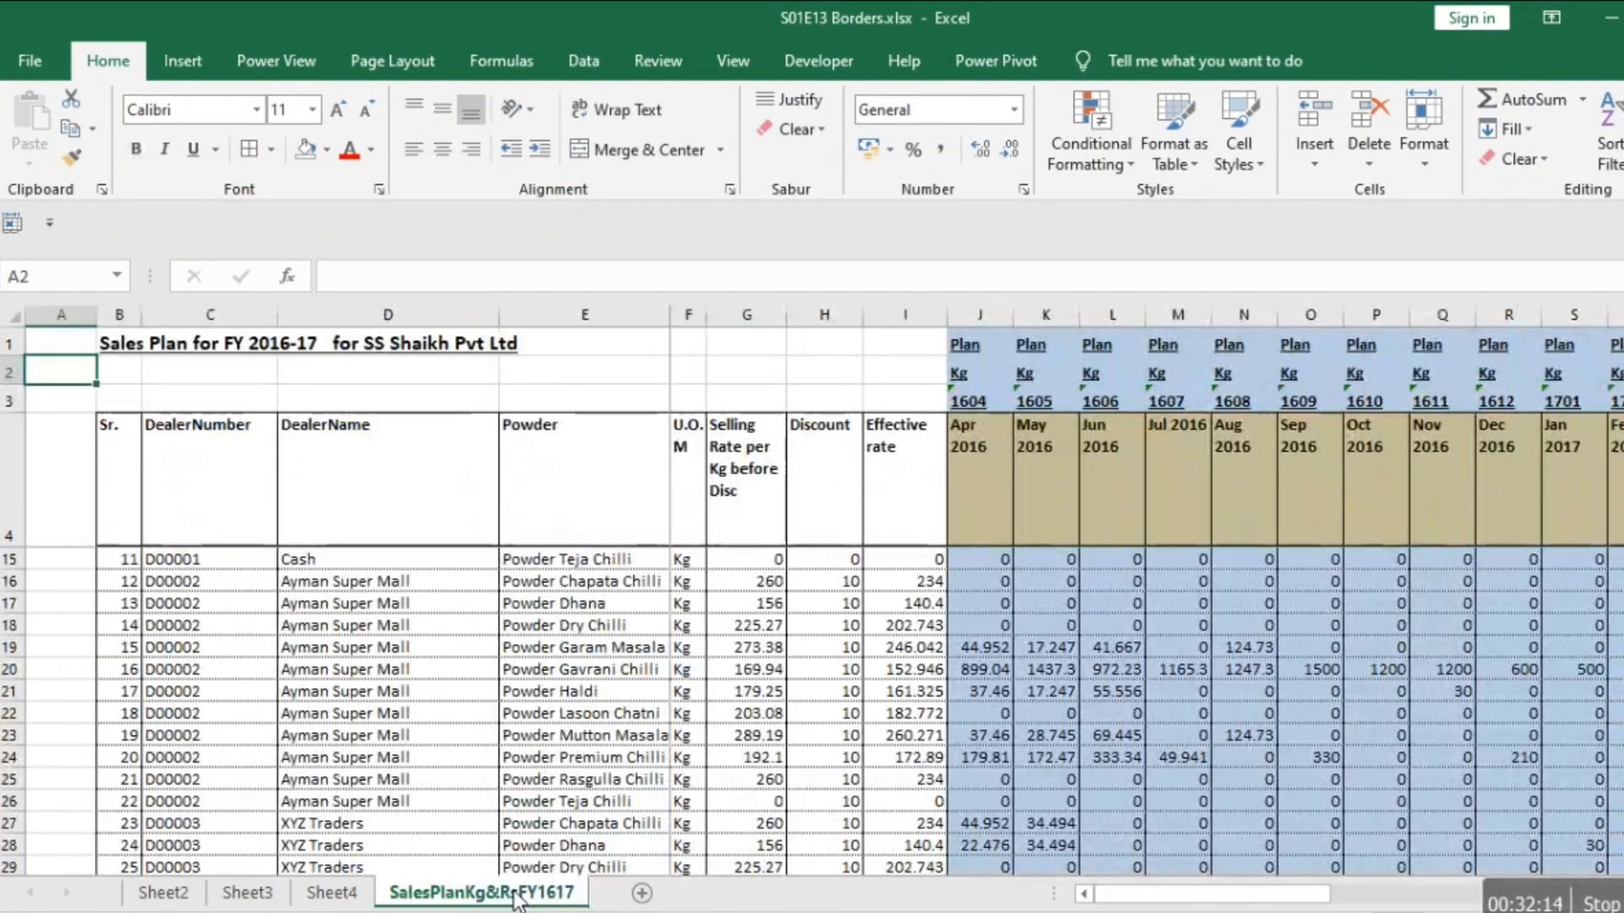
key(Right)
key(Right)
key(Right)
key(Right)
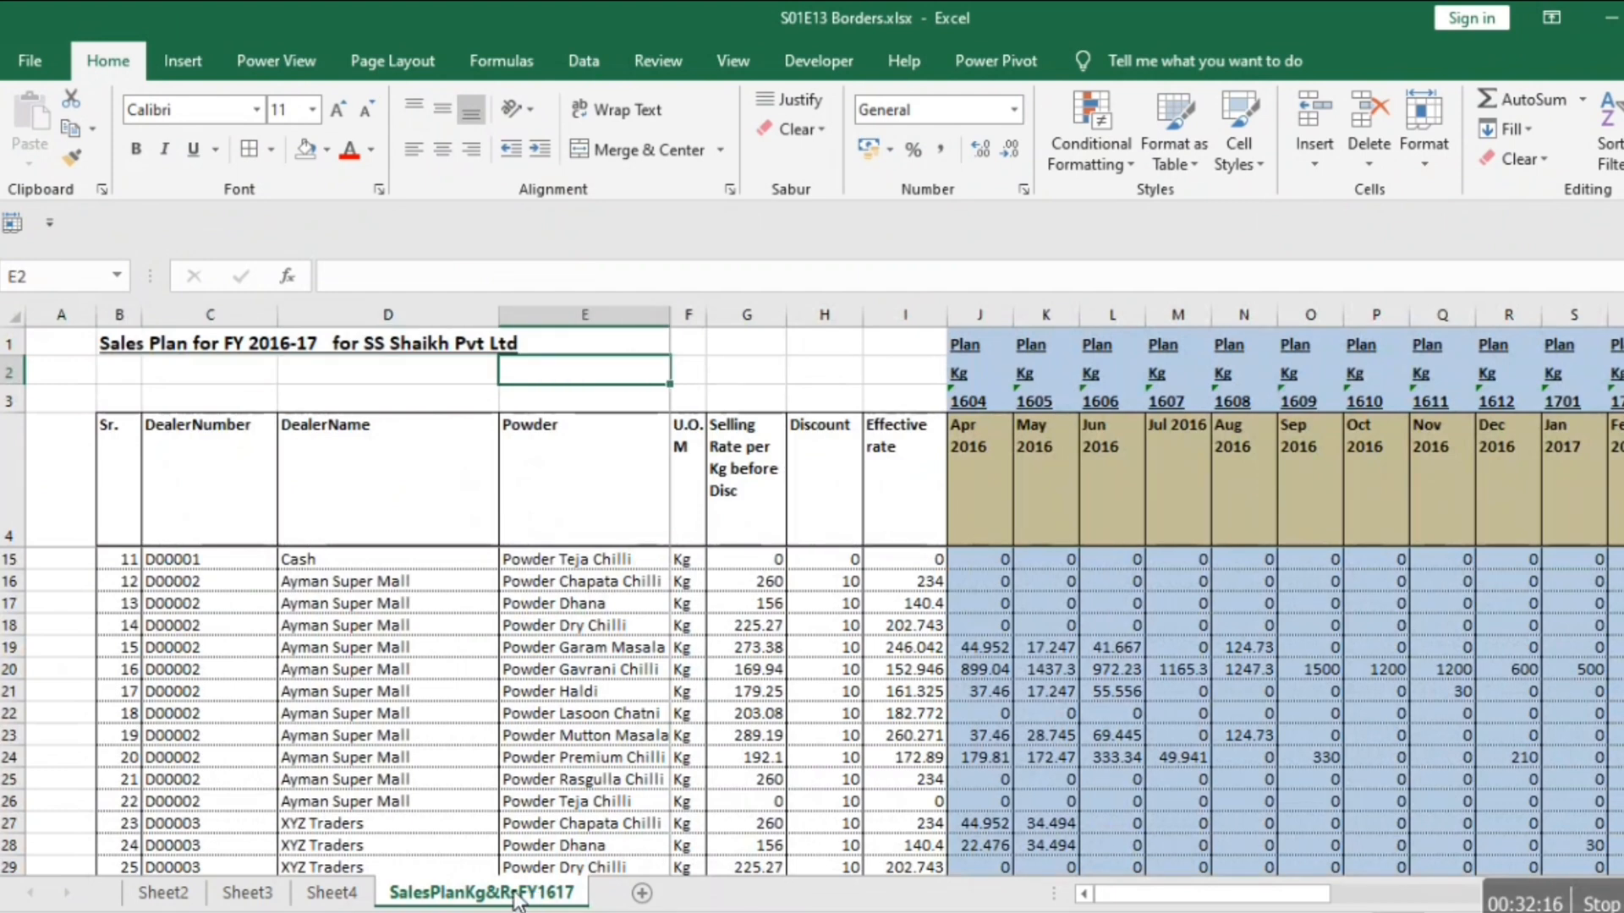
key(Down)
key(Down)
key(Left)
key(Left)
key(Left)
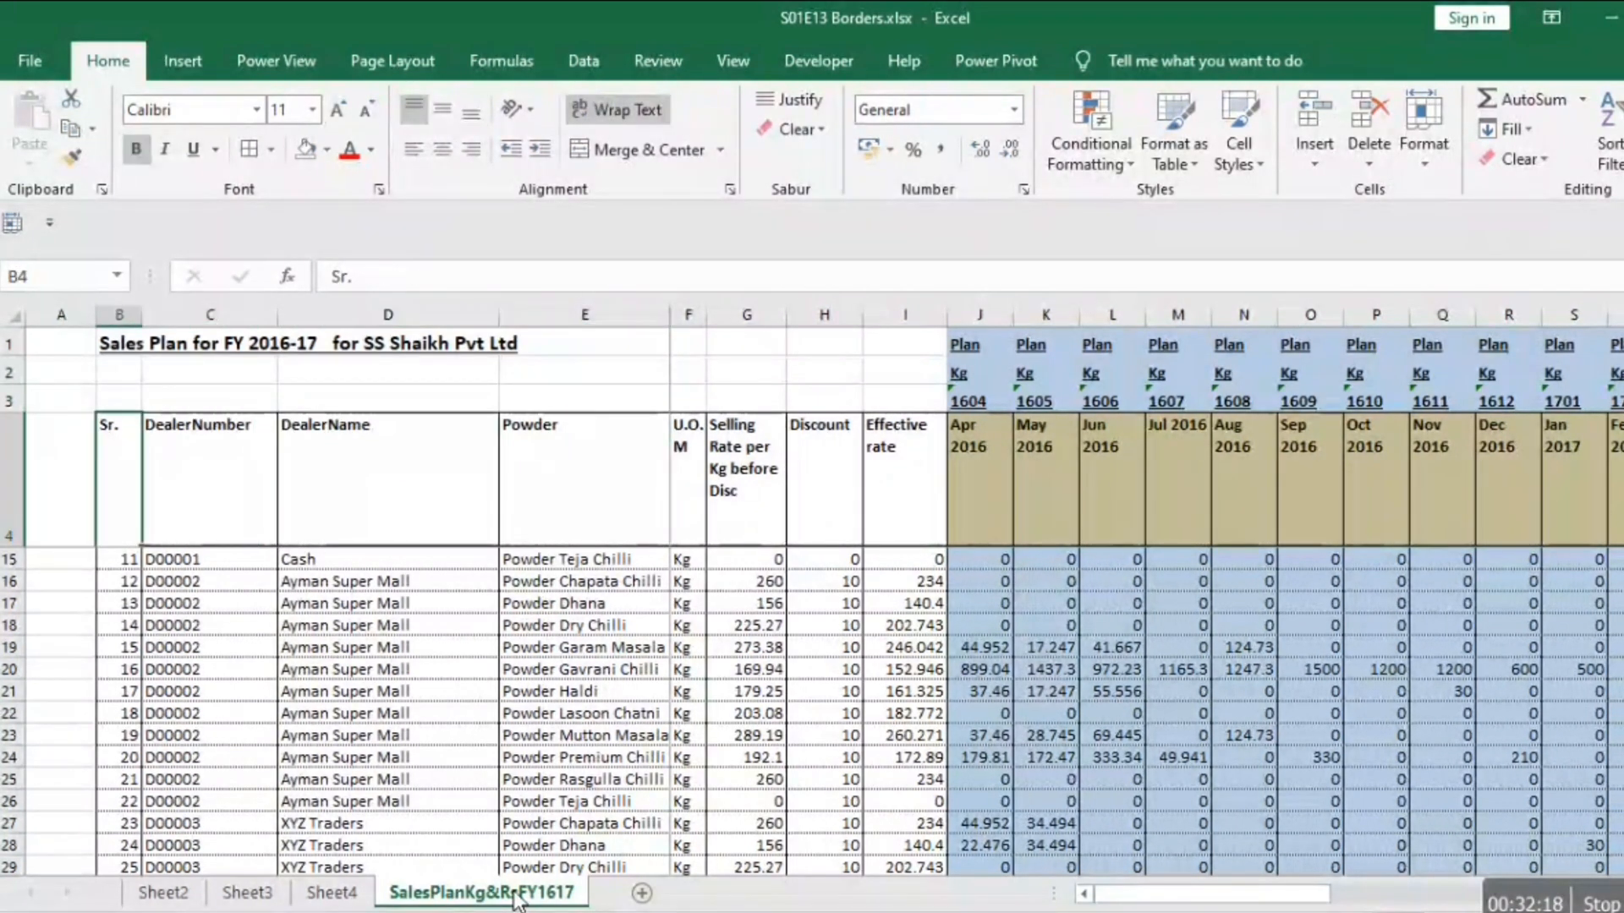
key(shift+Right)
key(shift+Right)
key(shift+Right)
key(shift+Right)
key(shift+Right)
key(shift+Right)
key(shift+Left)
key(shift+Left)
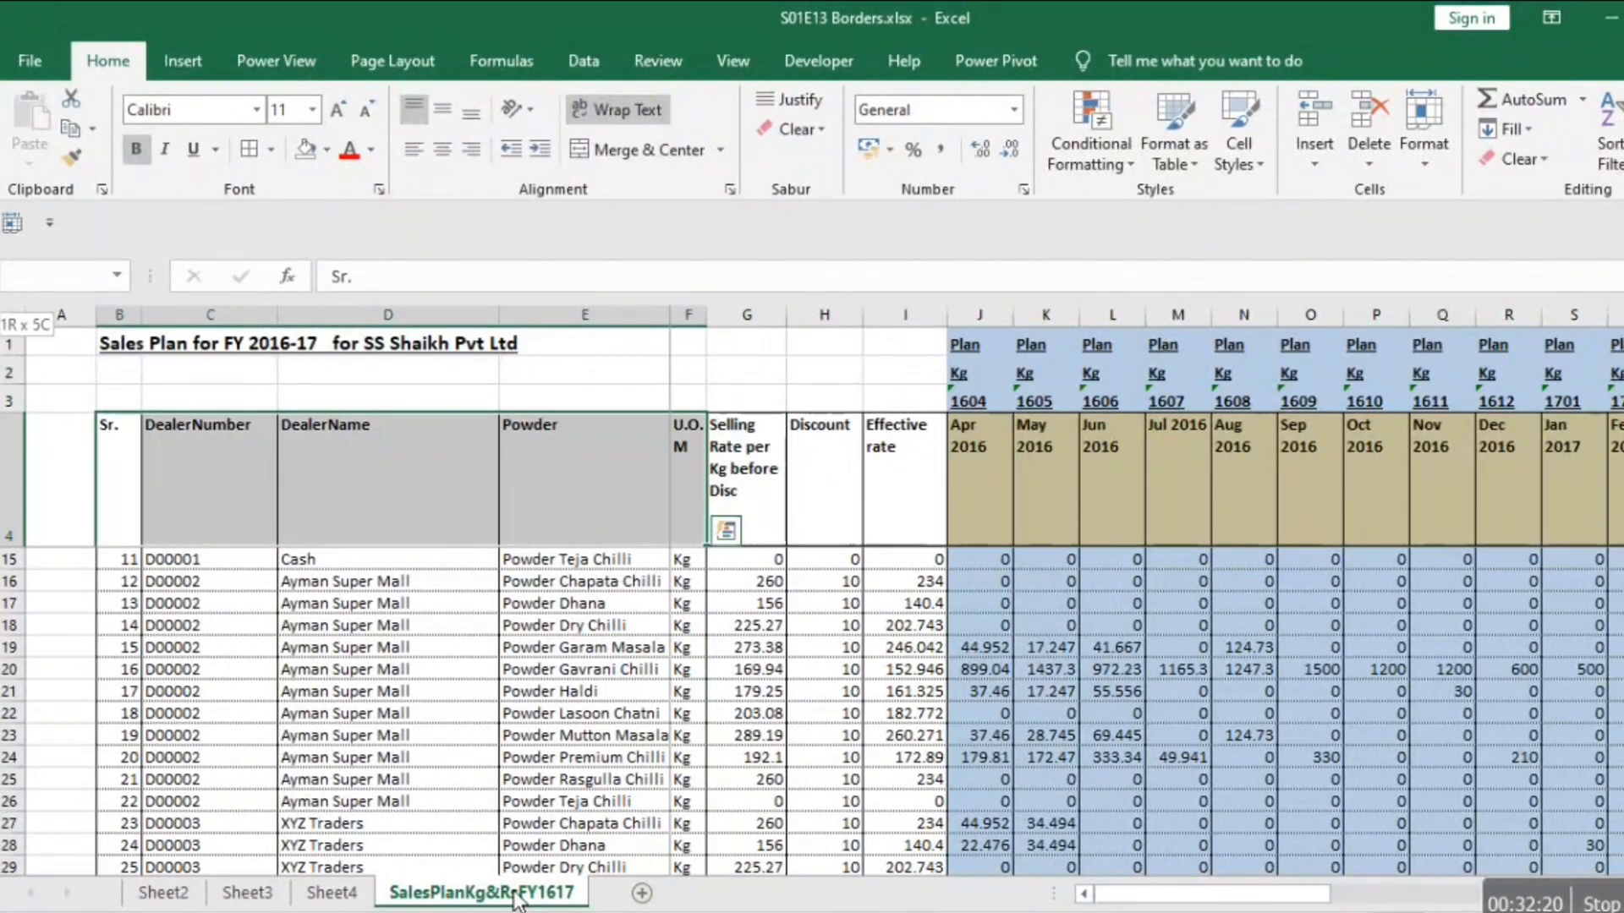
key(ctrl+shift+Down)
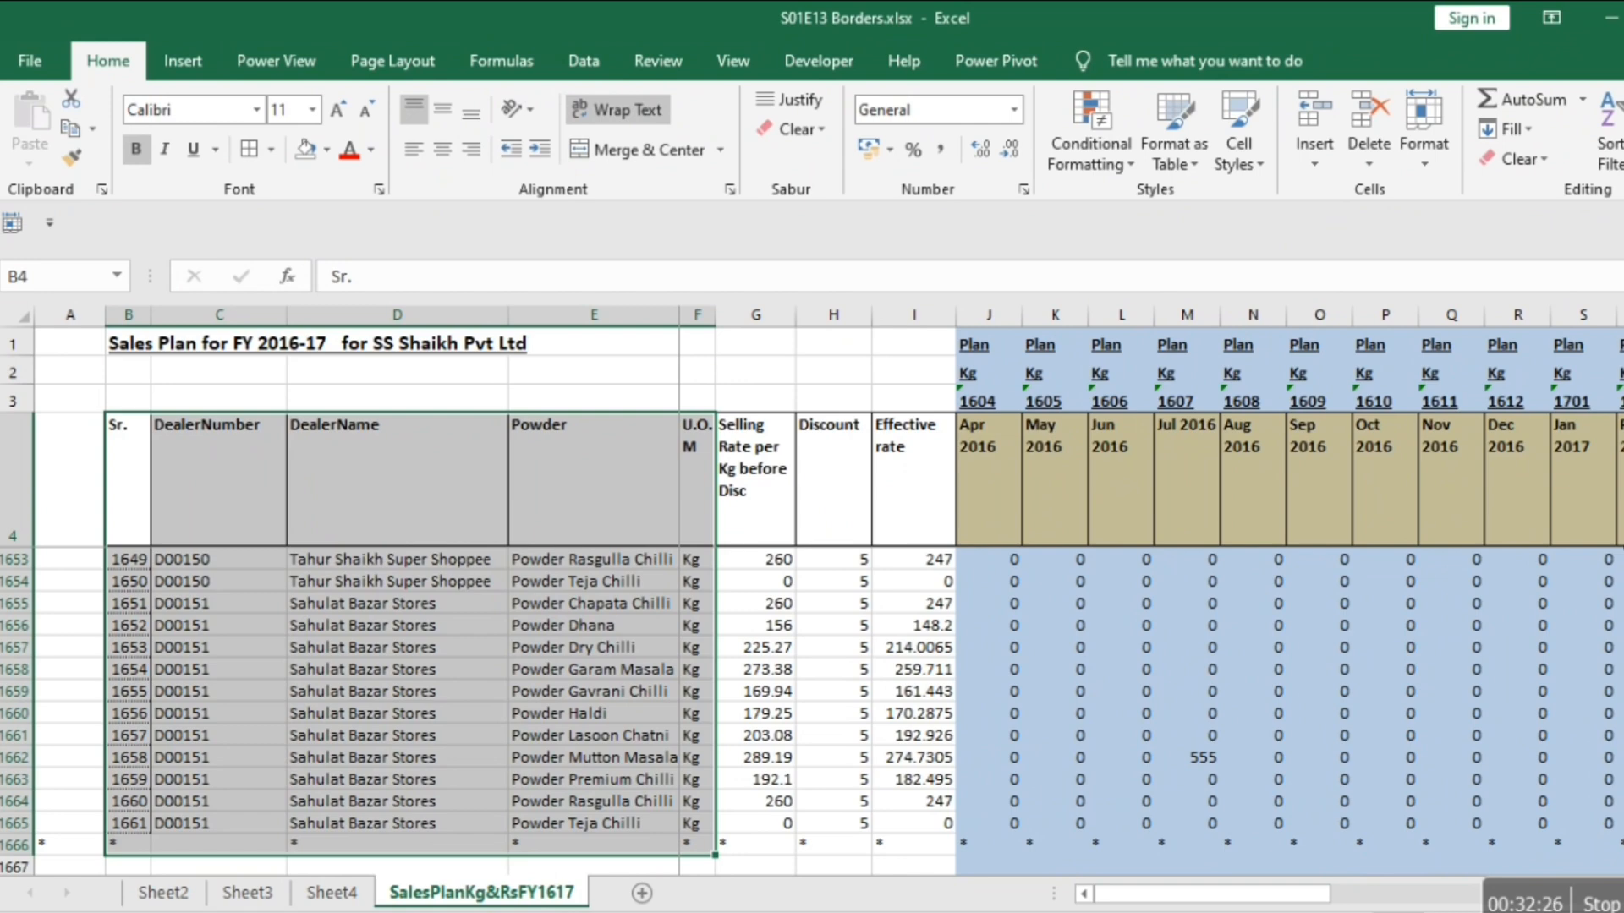
Select the U.O.M column range F1:F1666 and give it a thick solid right border.
key(Up)
key(Right)
key(Right)
key(Right)
key(Right)
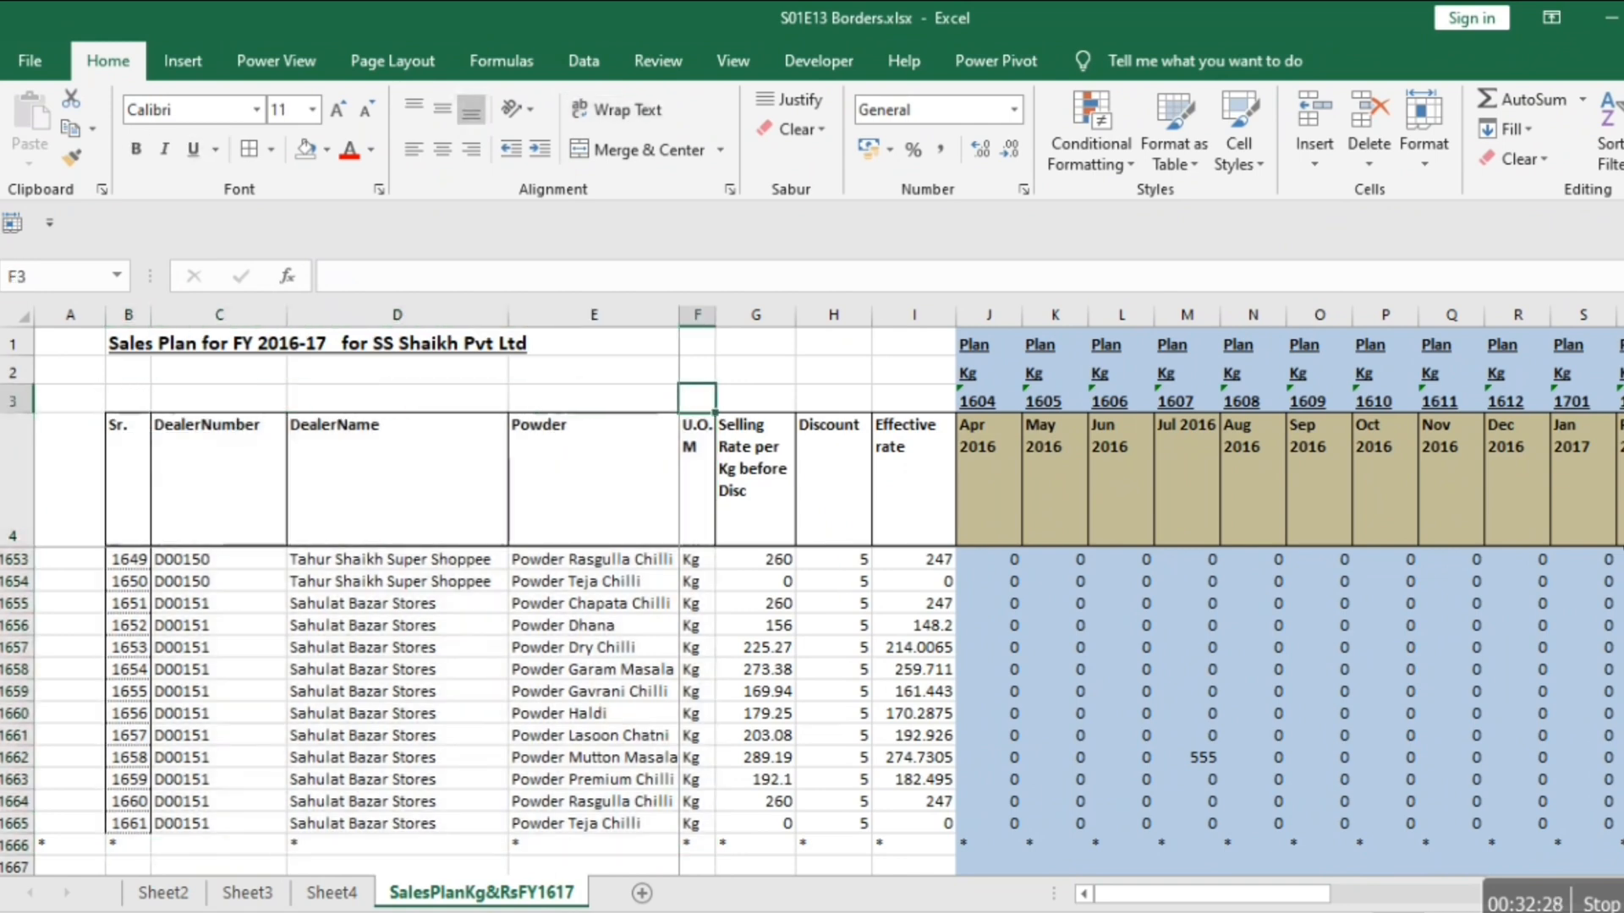
key(Up)
key(Up)
key(shift+Down)
key(shift+Down)
key(shift+Down)
key(shift+Down)
key(shift+Down)
key(shift+Down)
key(shift+Down)
key(shift+Down)
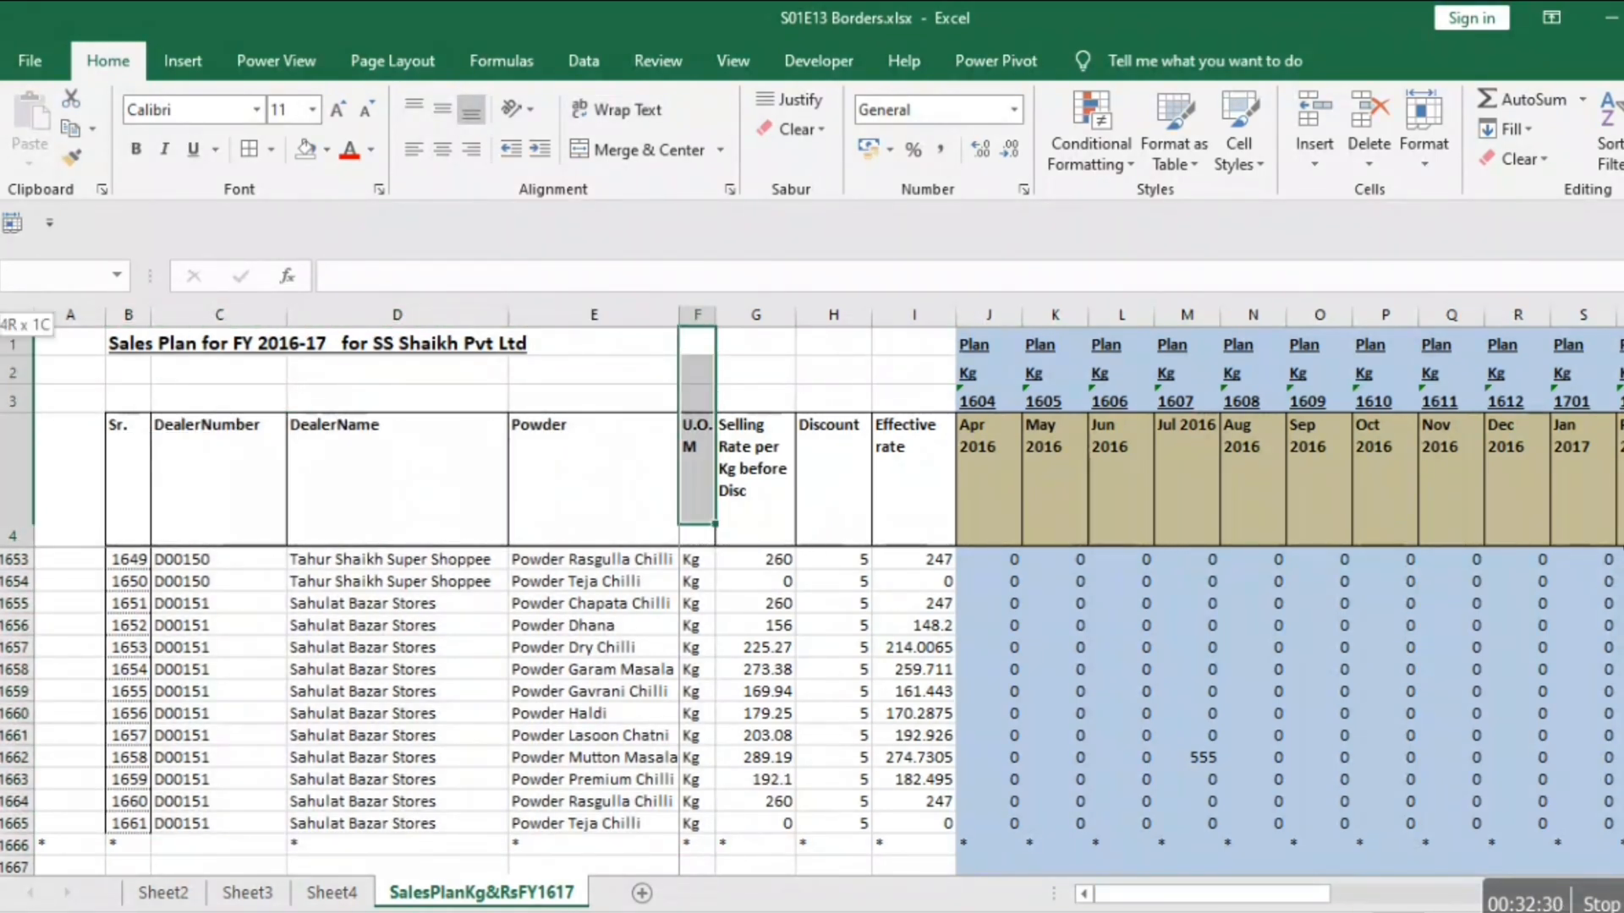
key(ctrl+shift+Down)
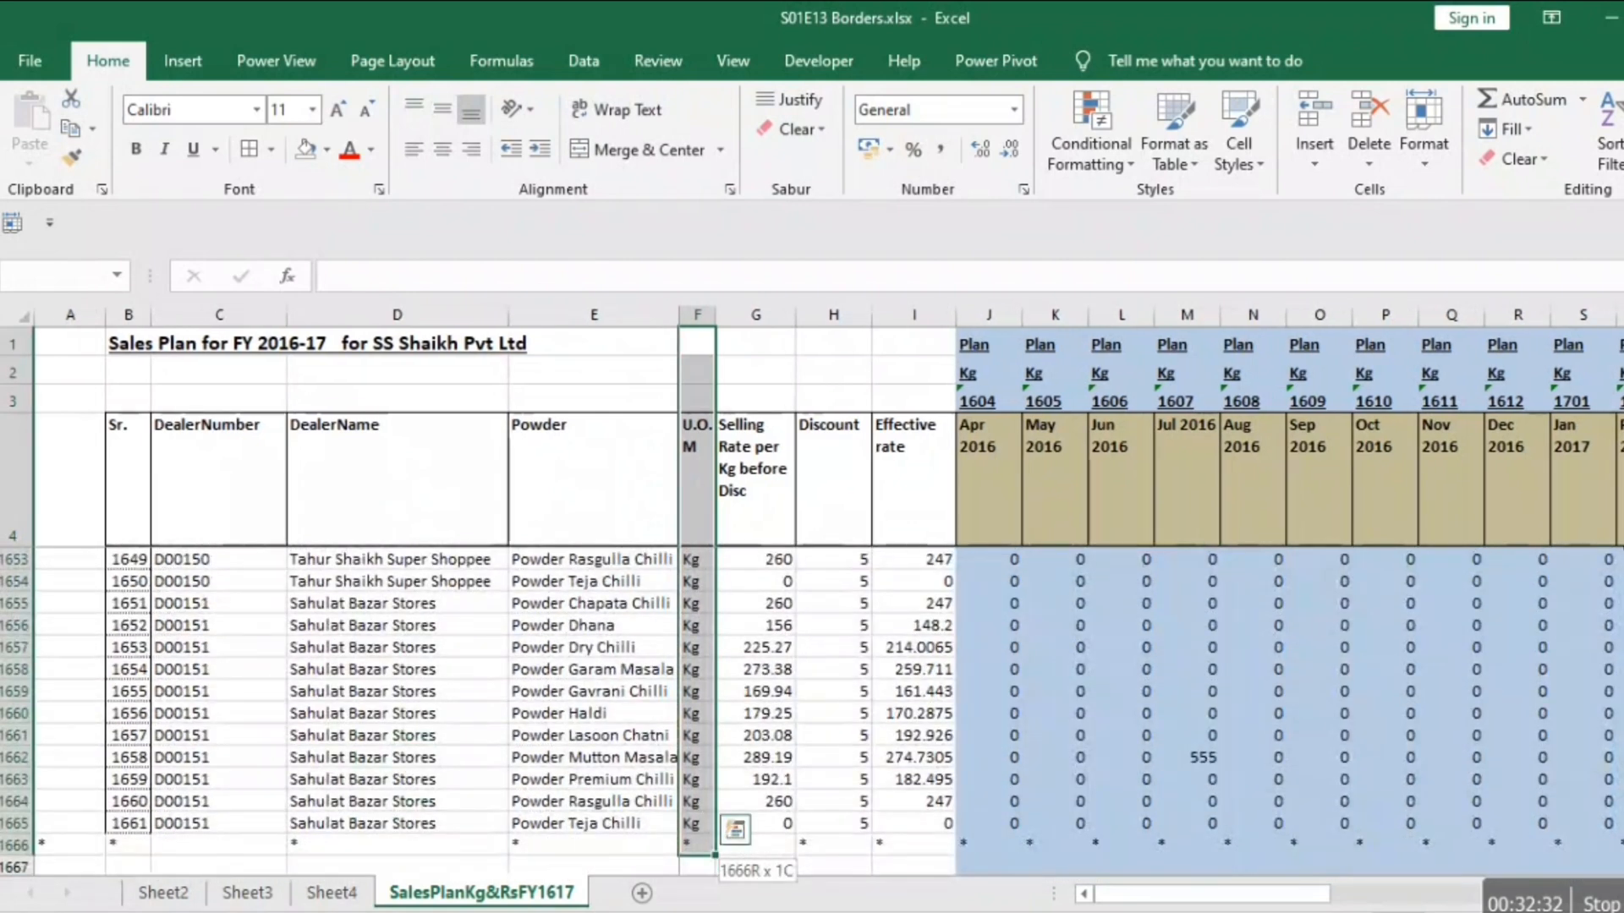
right_click(697, 372)
click(773, 822)
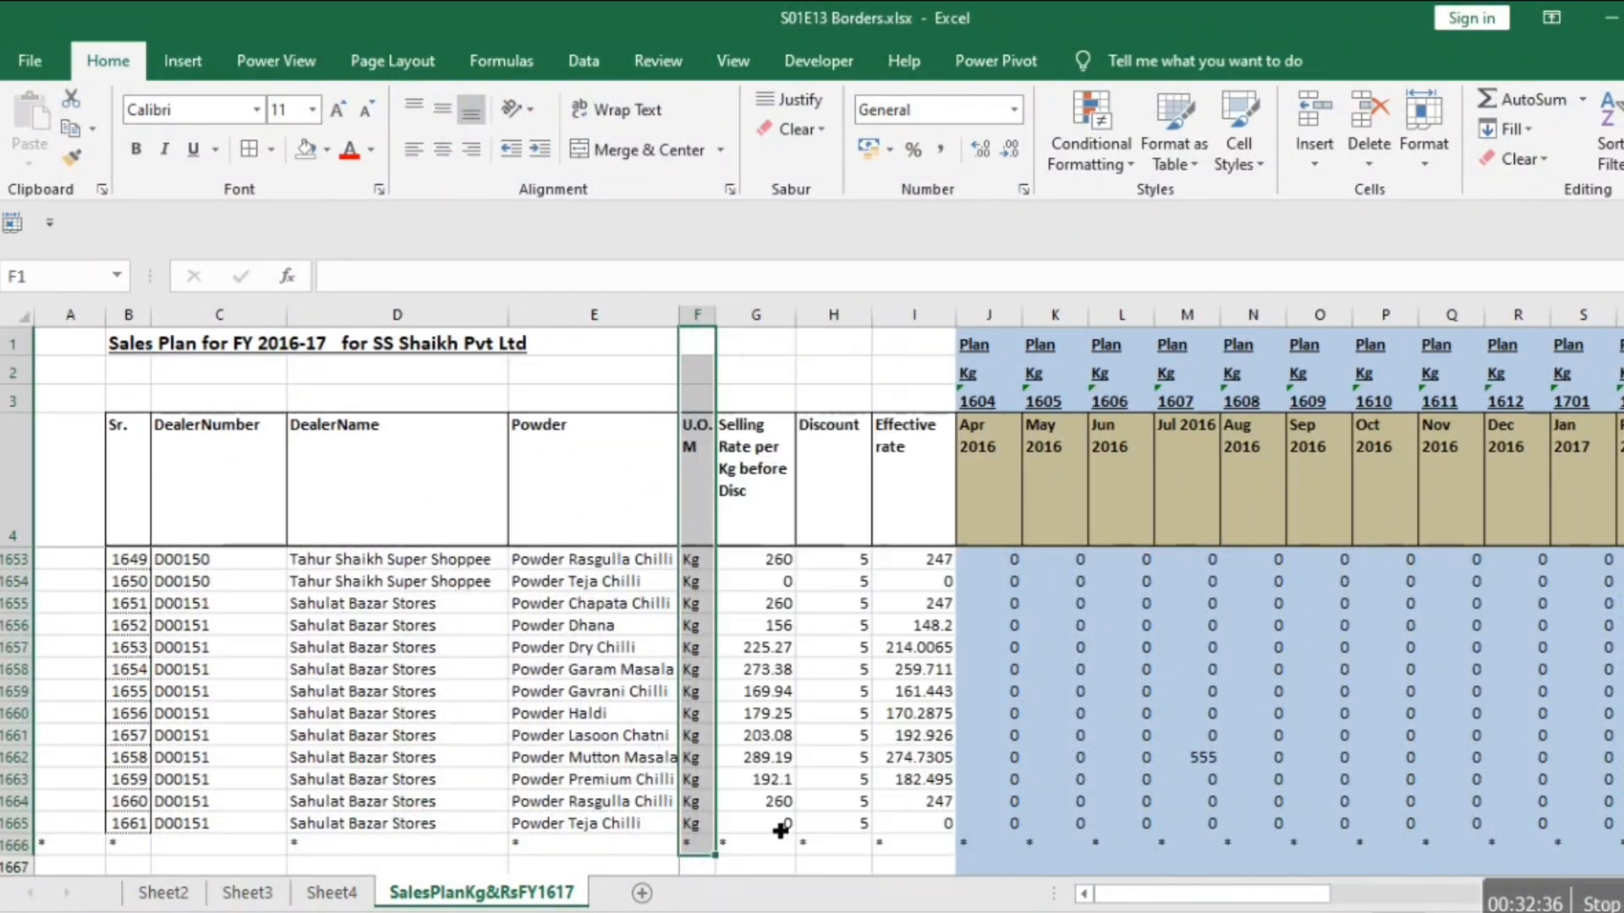
click(565, 559)
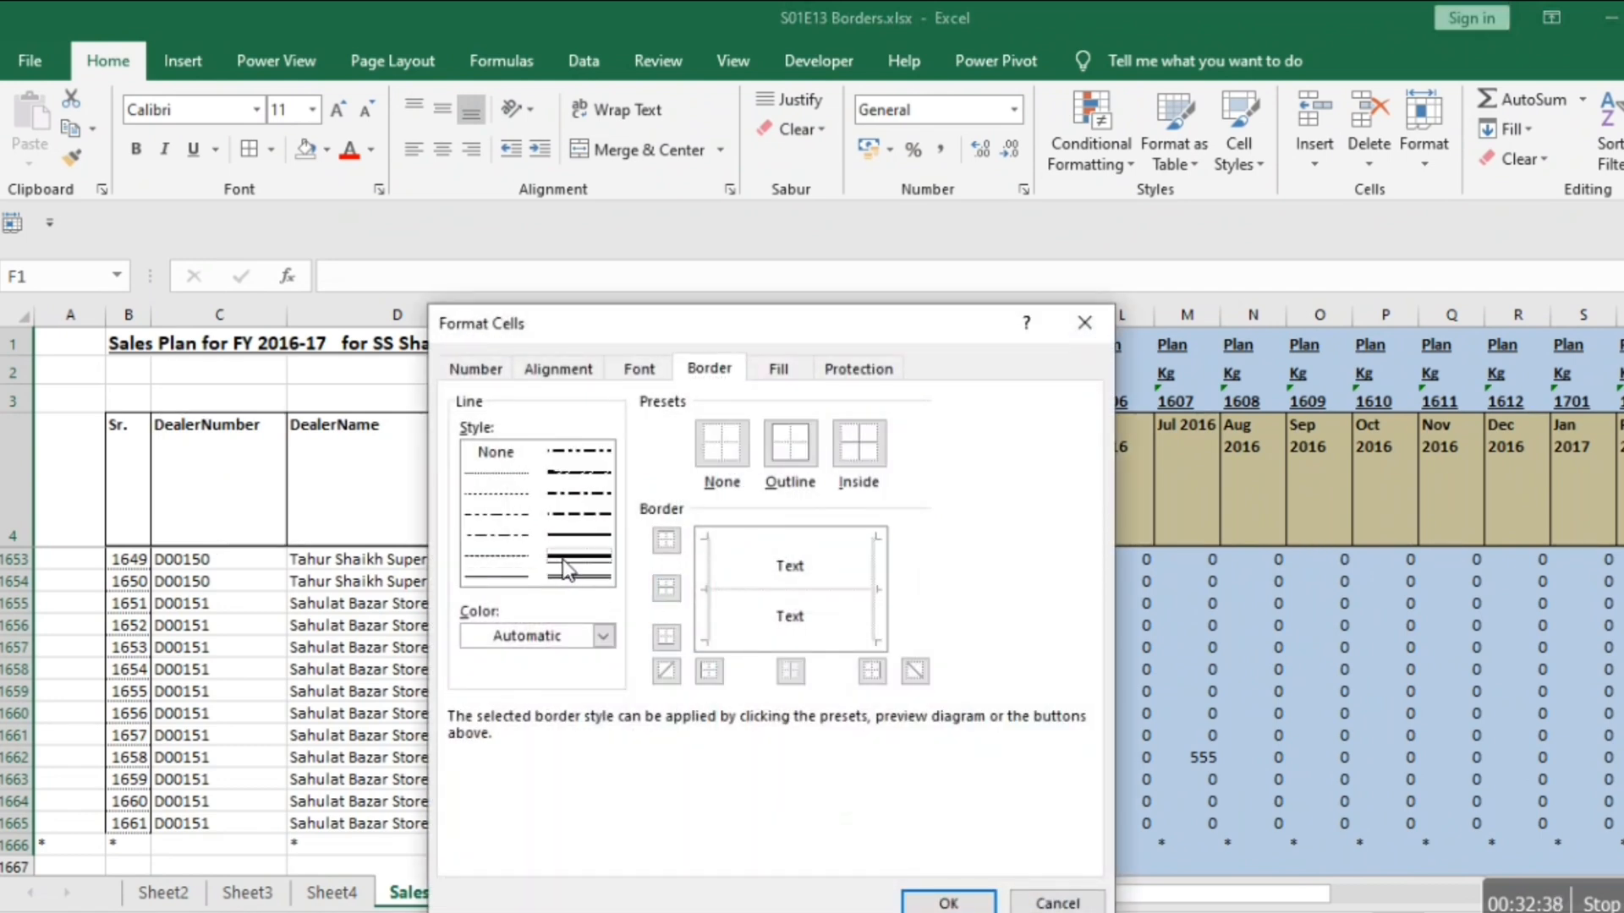
click(874, 577)
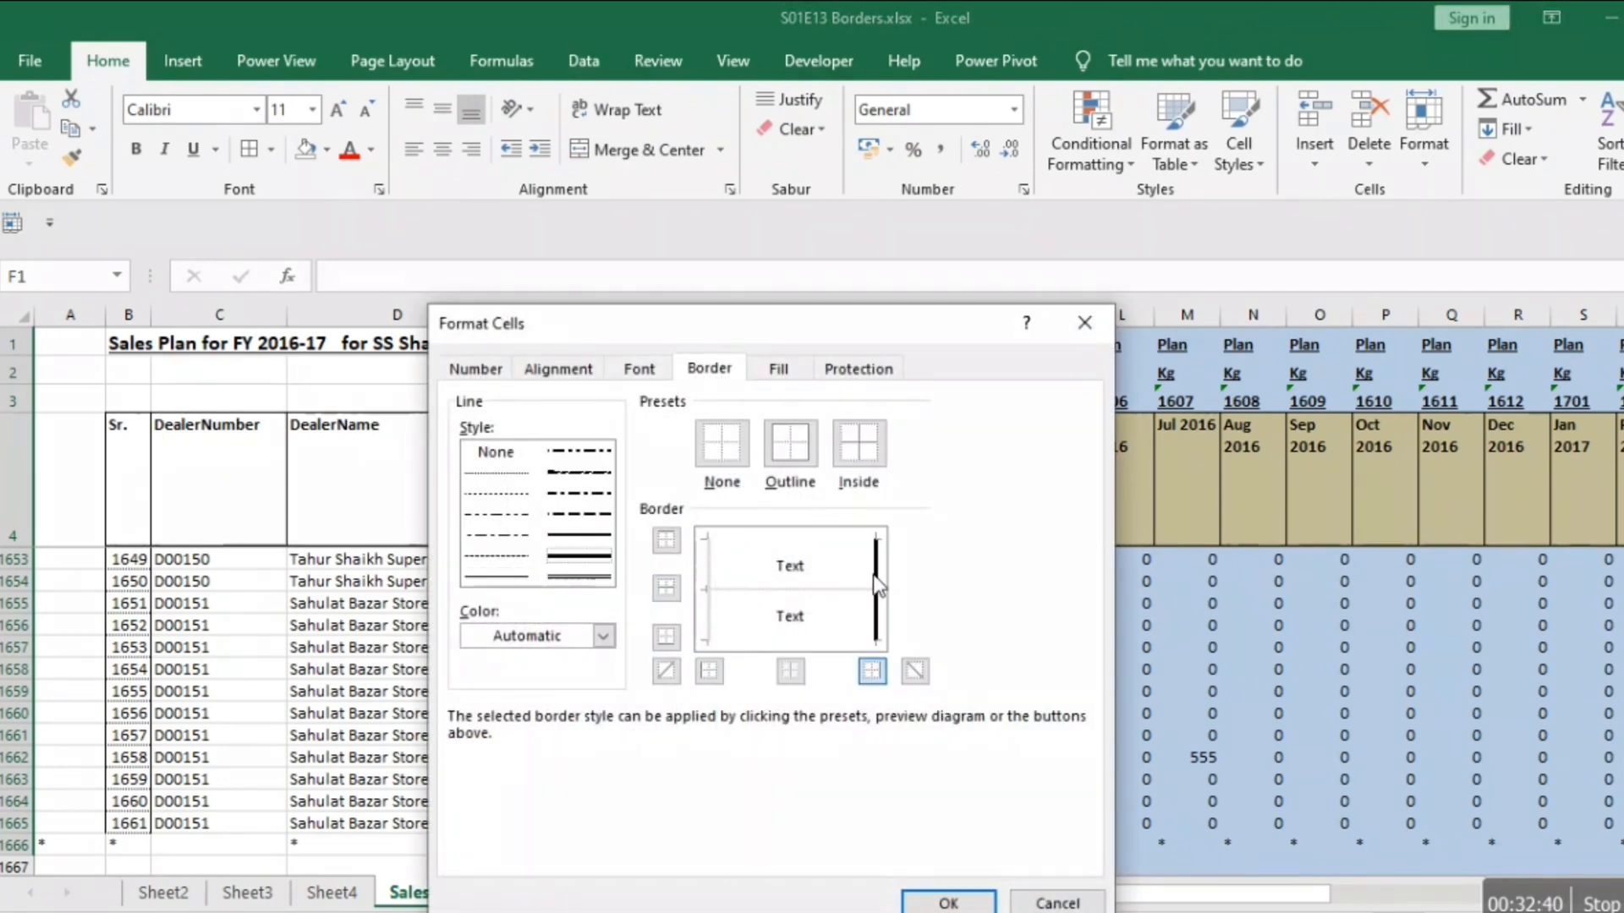
click(948, 903)
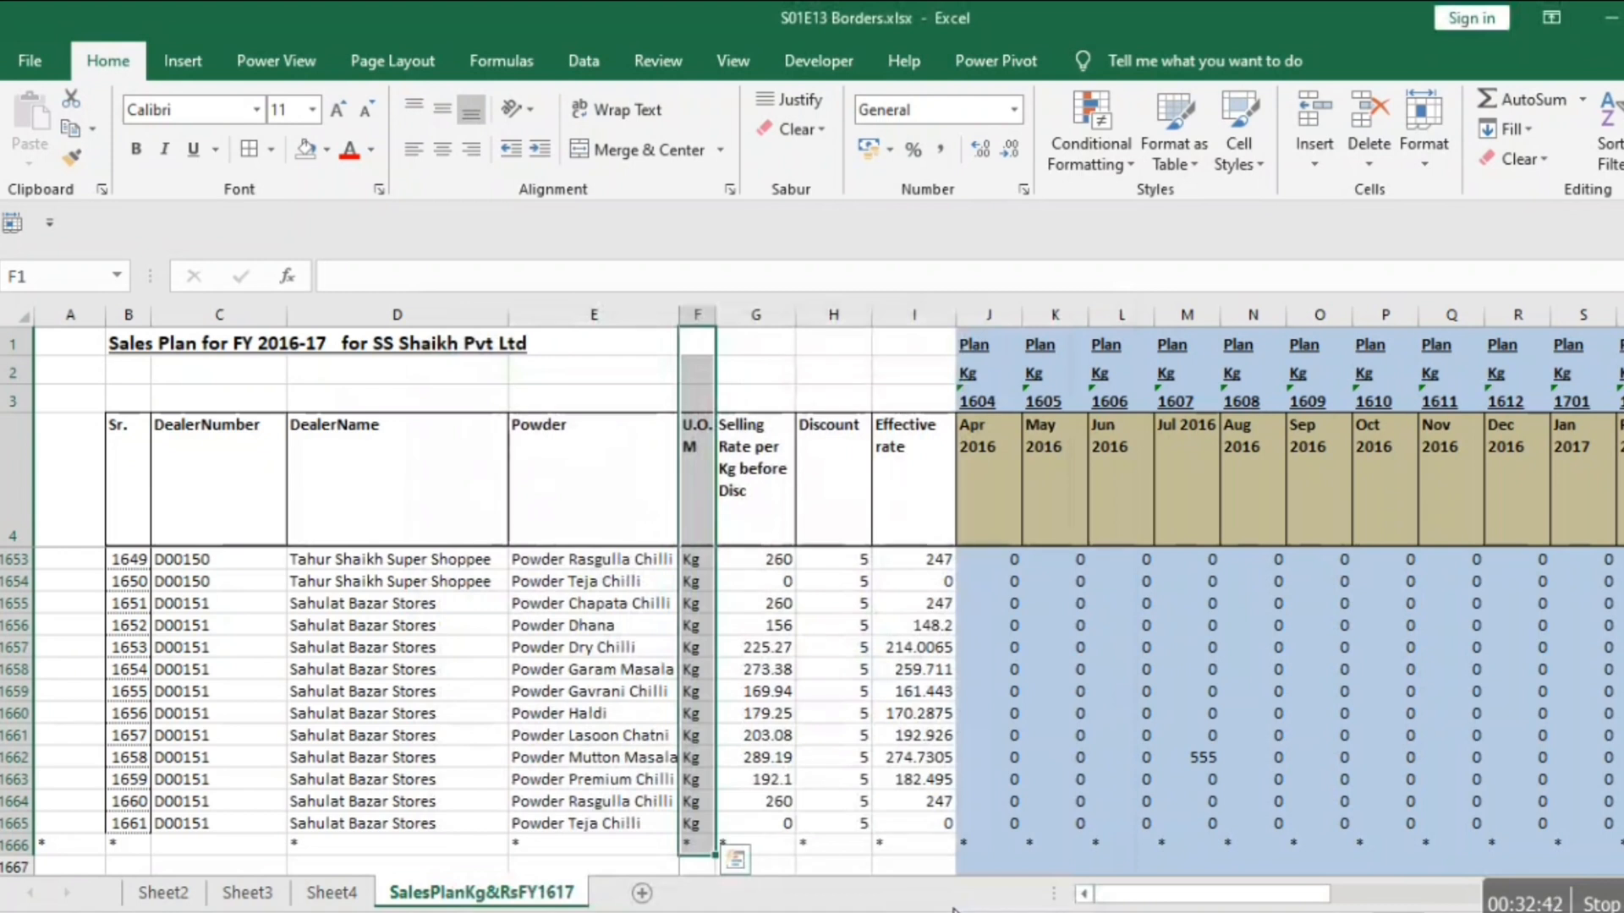
Examine the thick line after the U.O.M column while moving through row 8 to the monthly plan columns and back.
key(Left)
key(Right)
key(Right)
key(Right)
key(Right)
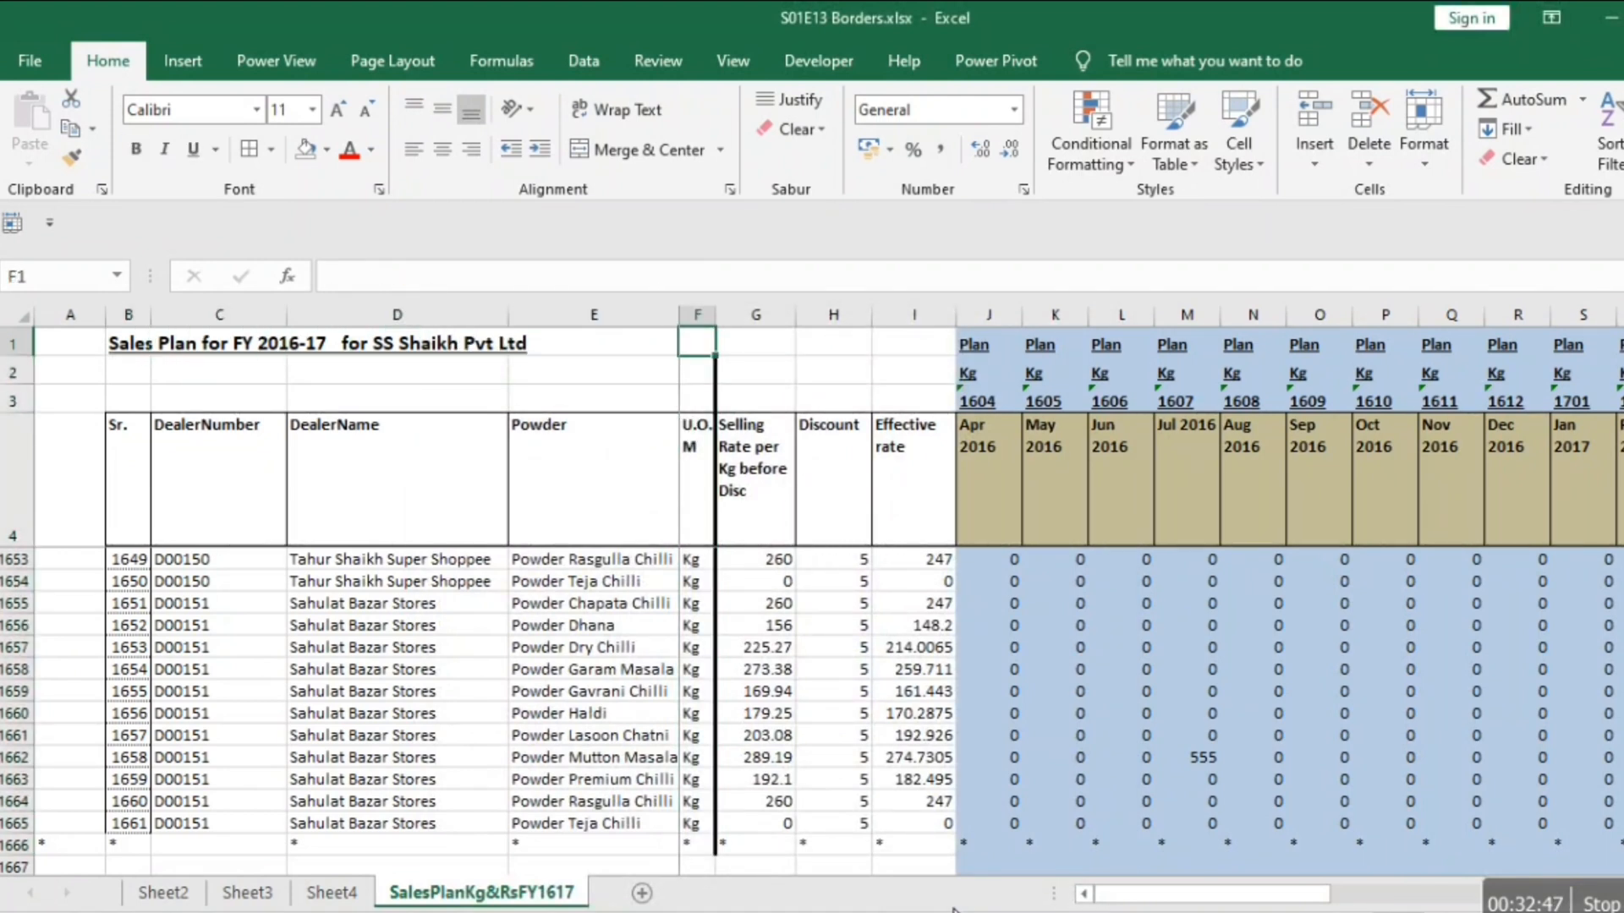
key(Down)
key(Down)
key(Down)
key(Down)
key(Down)
key(Down)
key(Down)
key(Right)
key(Right)
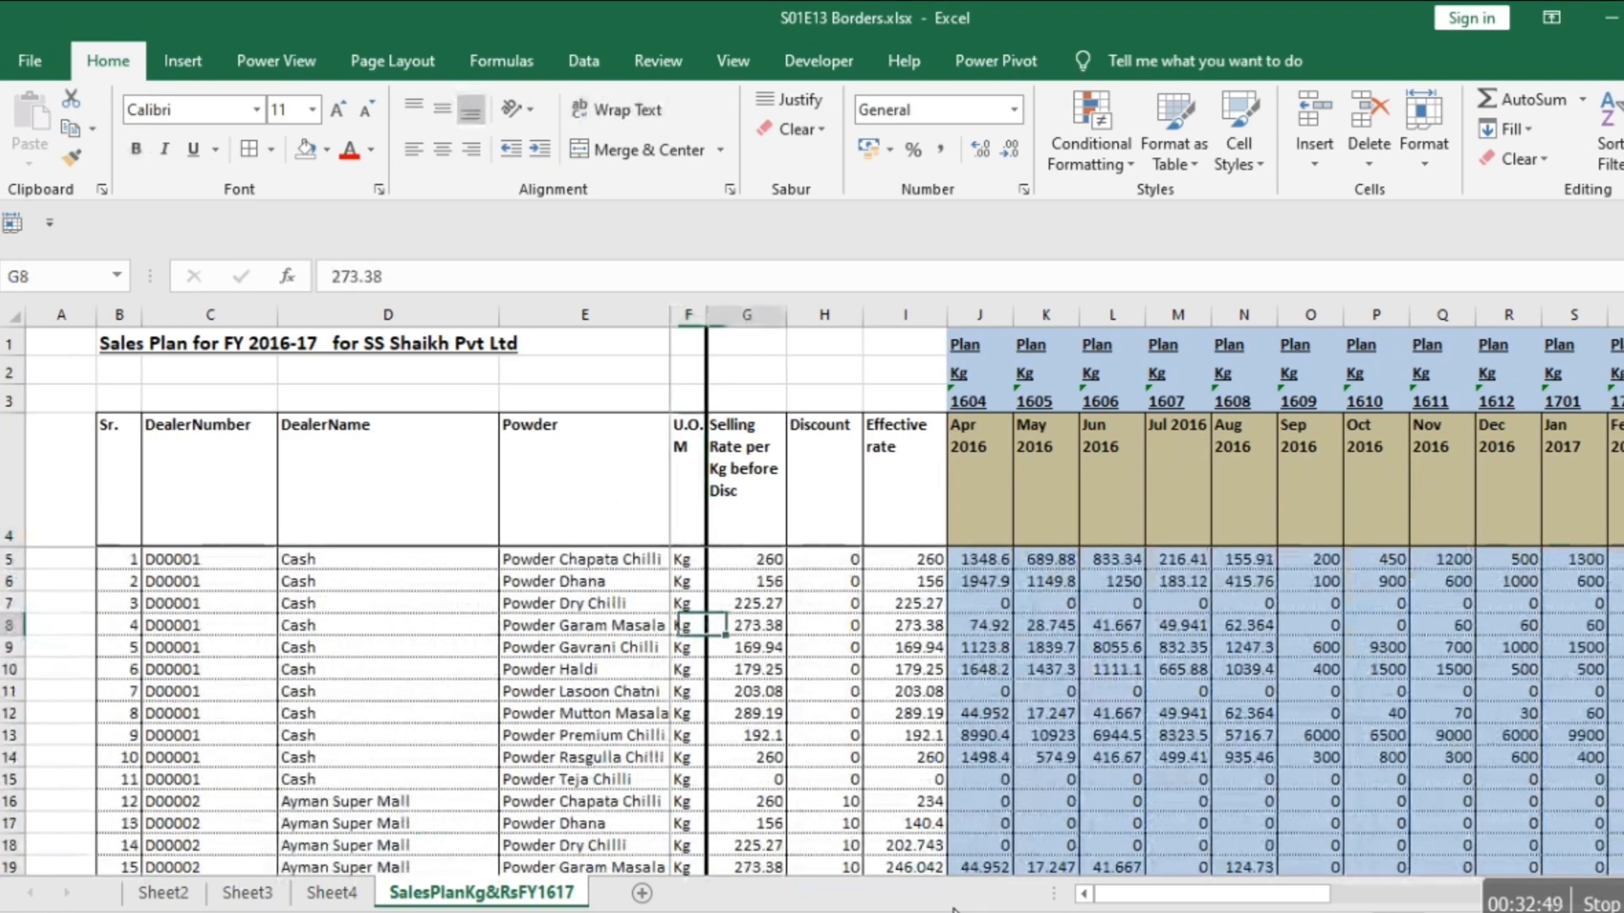
key(Right)
key(Right)
key(Right)
key(Right)
key(Right)
key(Right)
key(Right)
key(Right)
key(Right)
key(Right)
key(Right)
key(Right)
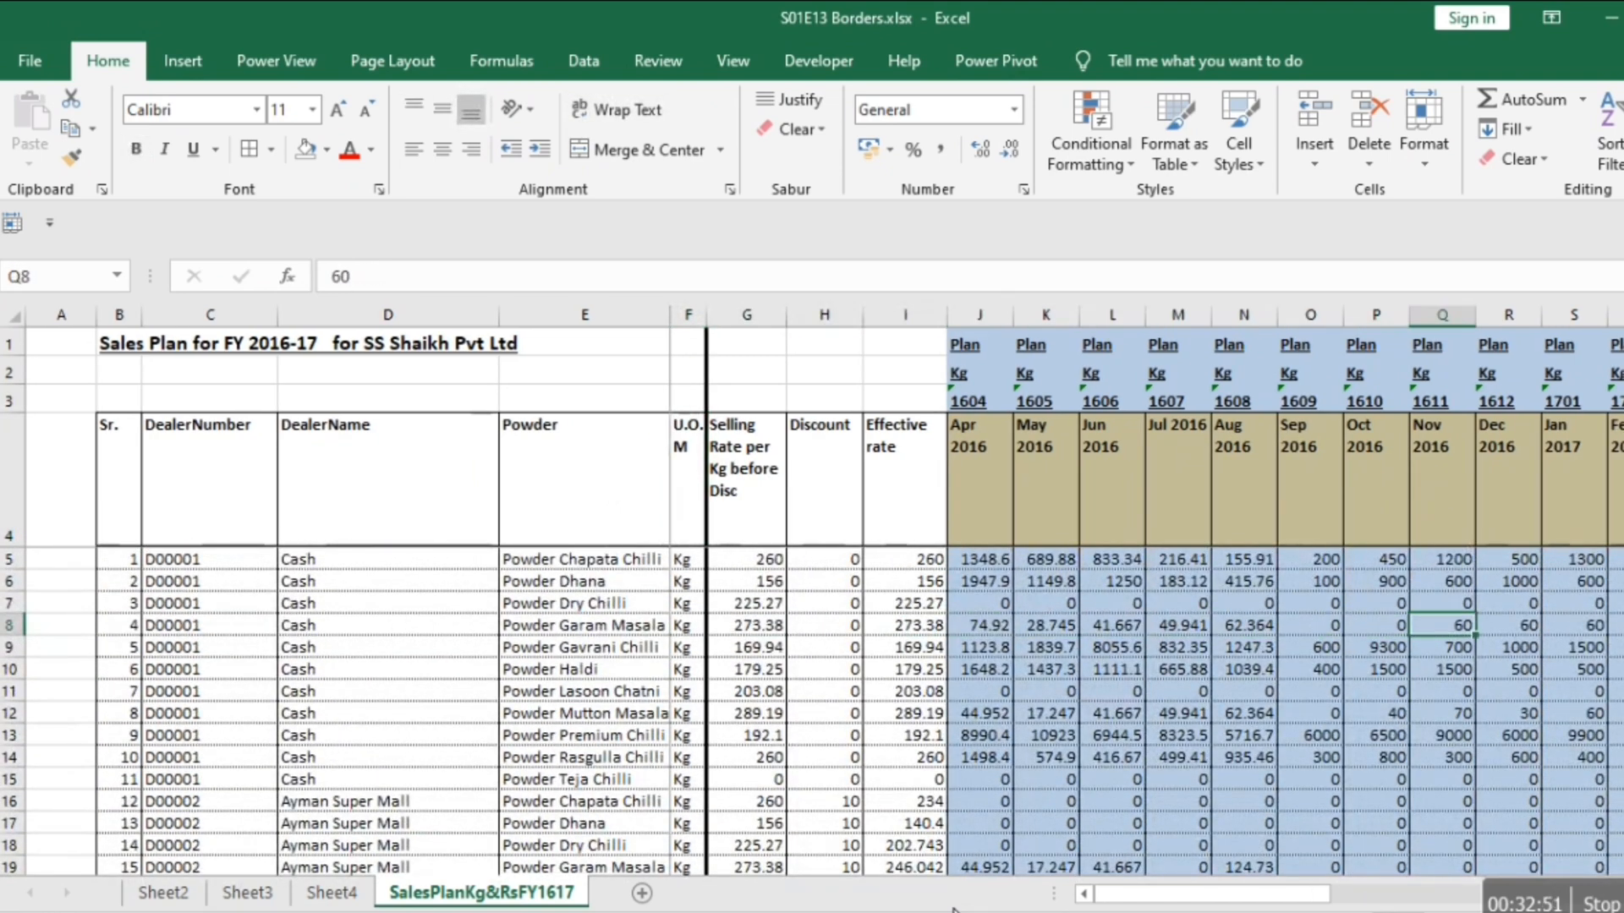
key(Left)
key(Left)
key(Left)
key(Left)
key(Left)
key(Left)
key(Left)
key(Left)
key(Left)
key(Left)
key(Left)
key(Left)
key(Left)
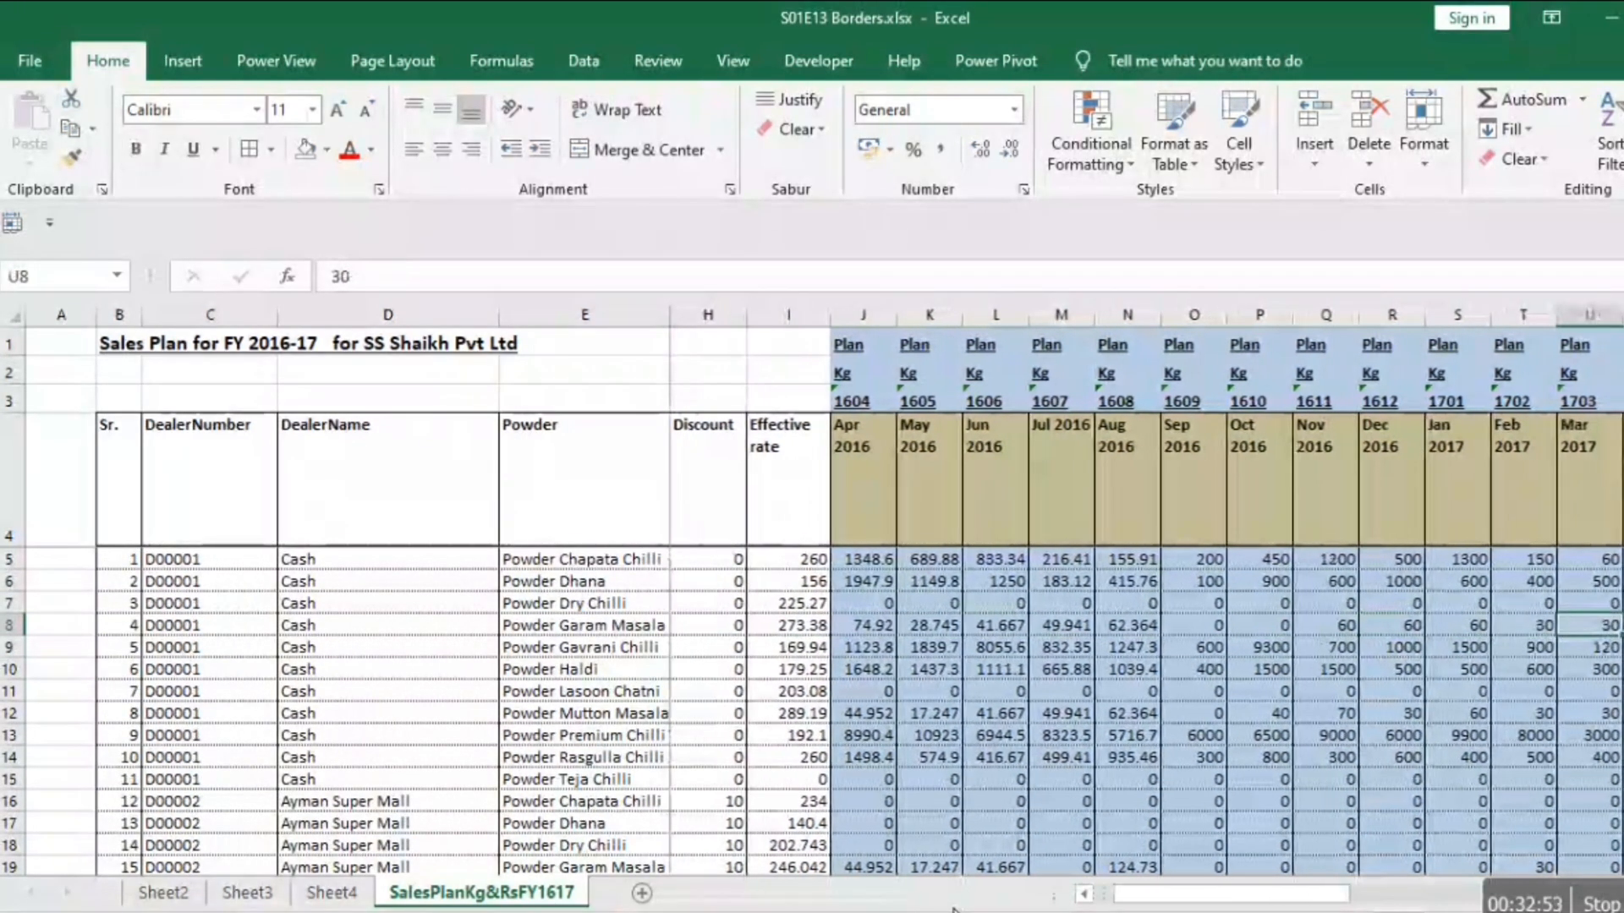
key(Left)
key(Left)
key(Left)
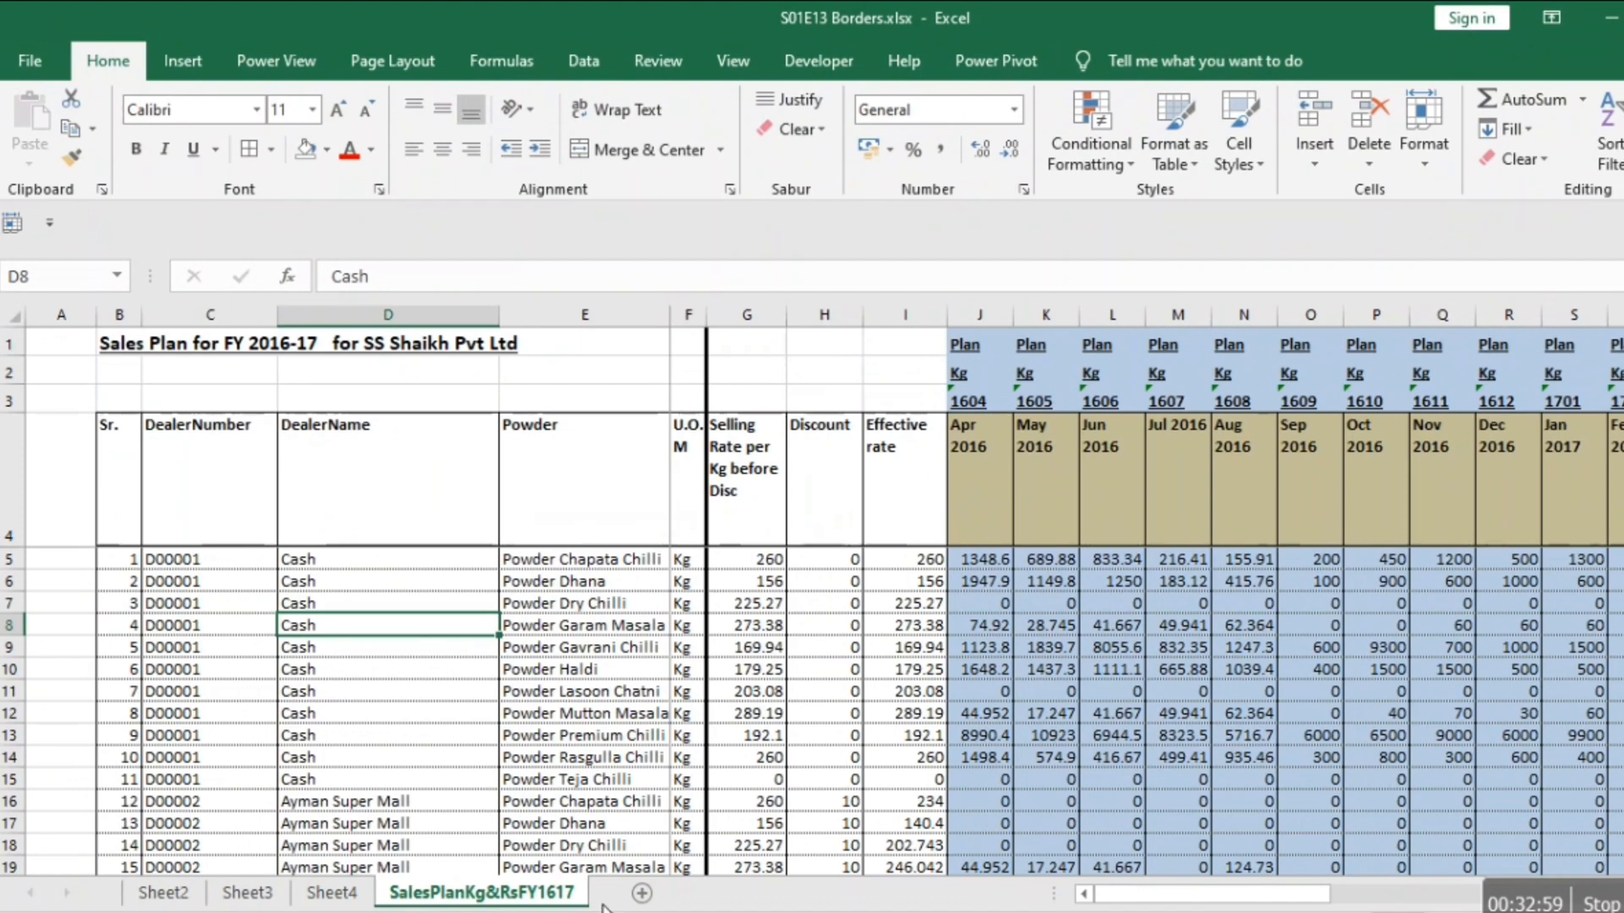
On Sheet4, remove all borders from the balance sheet range B4:G15 and check it in the print preview.
click(319, 898)
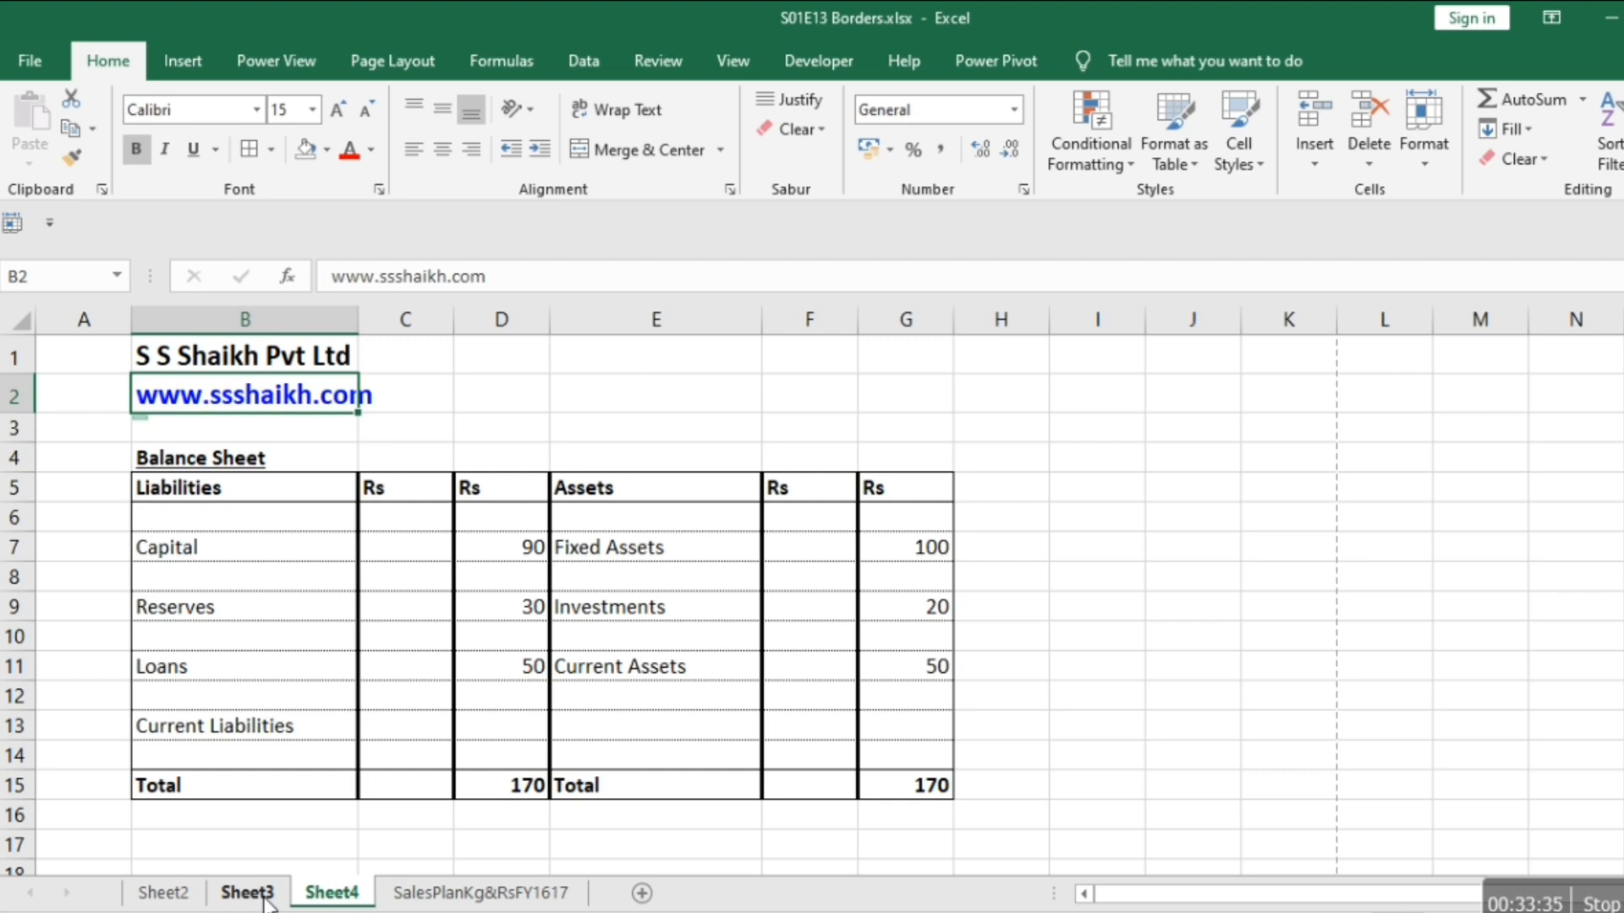
key(Down)
key(Down)
key(Down)
key(Up)
key(shift+Down)
key(shift+Down)
key(shift+Down)
key(shift+Down)
key(shift+Down)
key(shift+Down)
key(shift+Down)
key(shift+Down)
key(shift+Down)
key(shift+Down)
key(shift+Down)
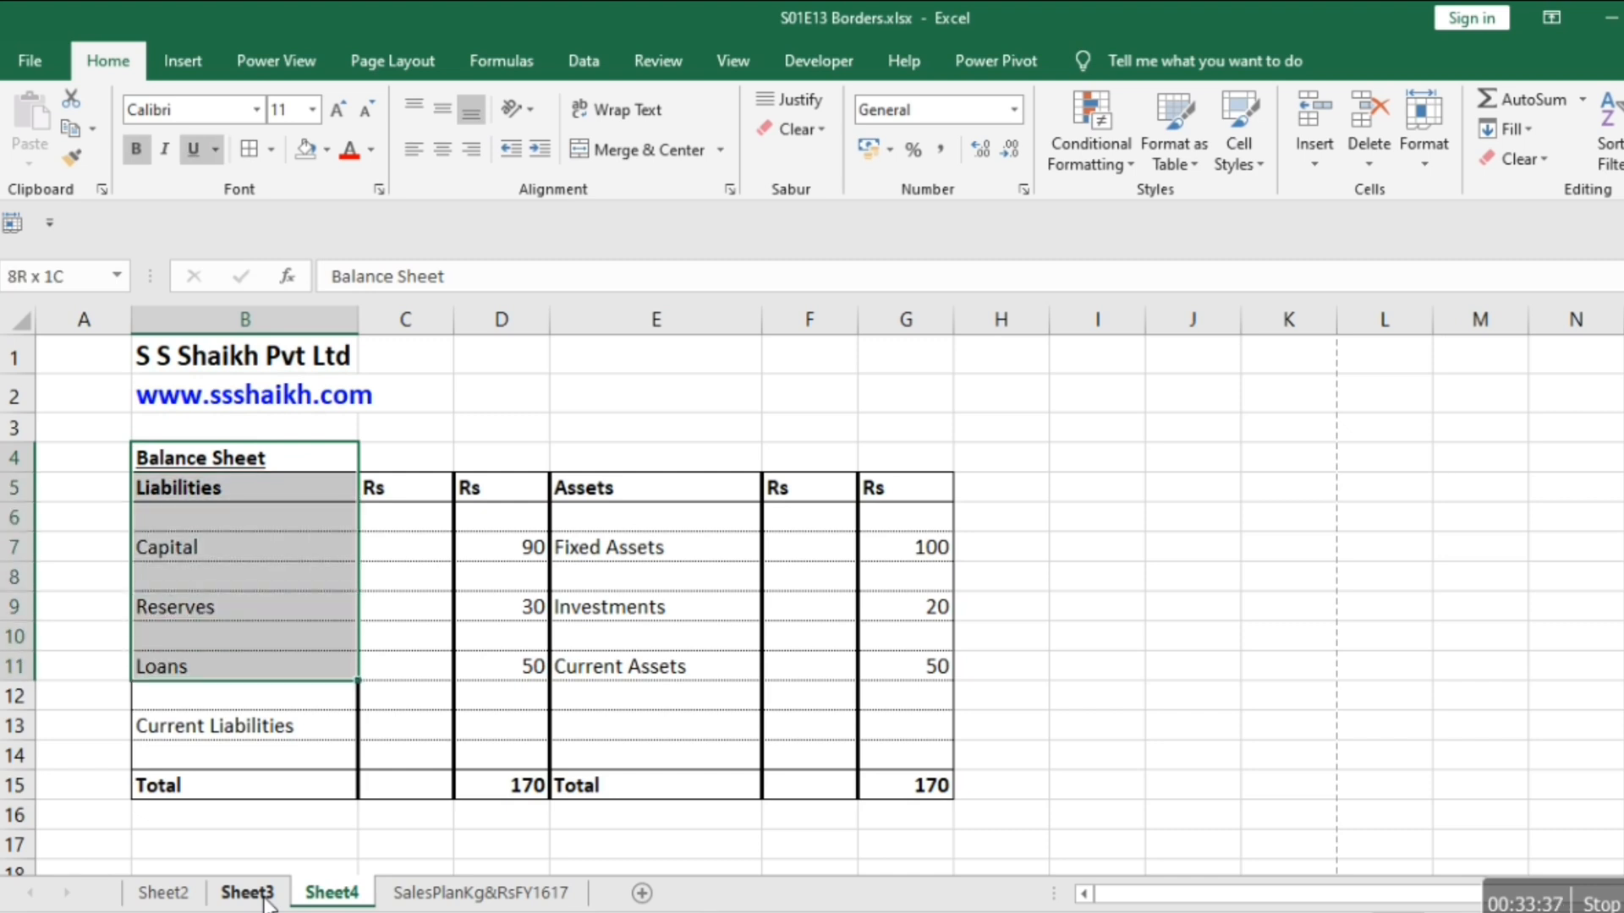
key(shift+Right)
key(shift+Right)
key(shift+Right)
key(shift+Right)
key(shift+Right)
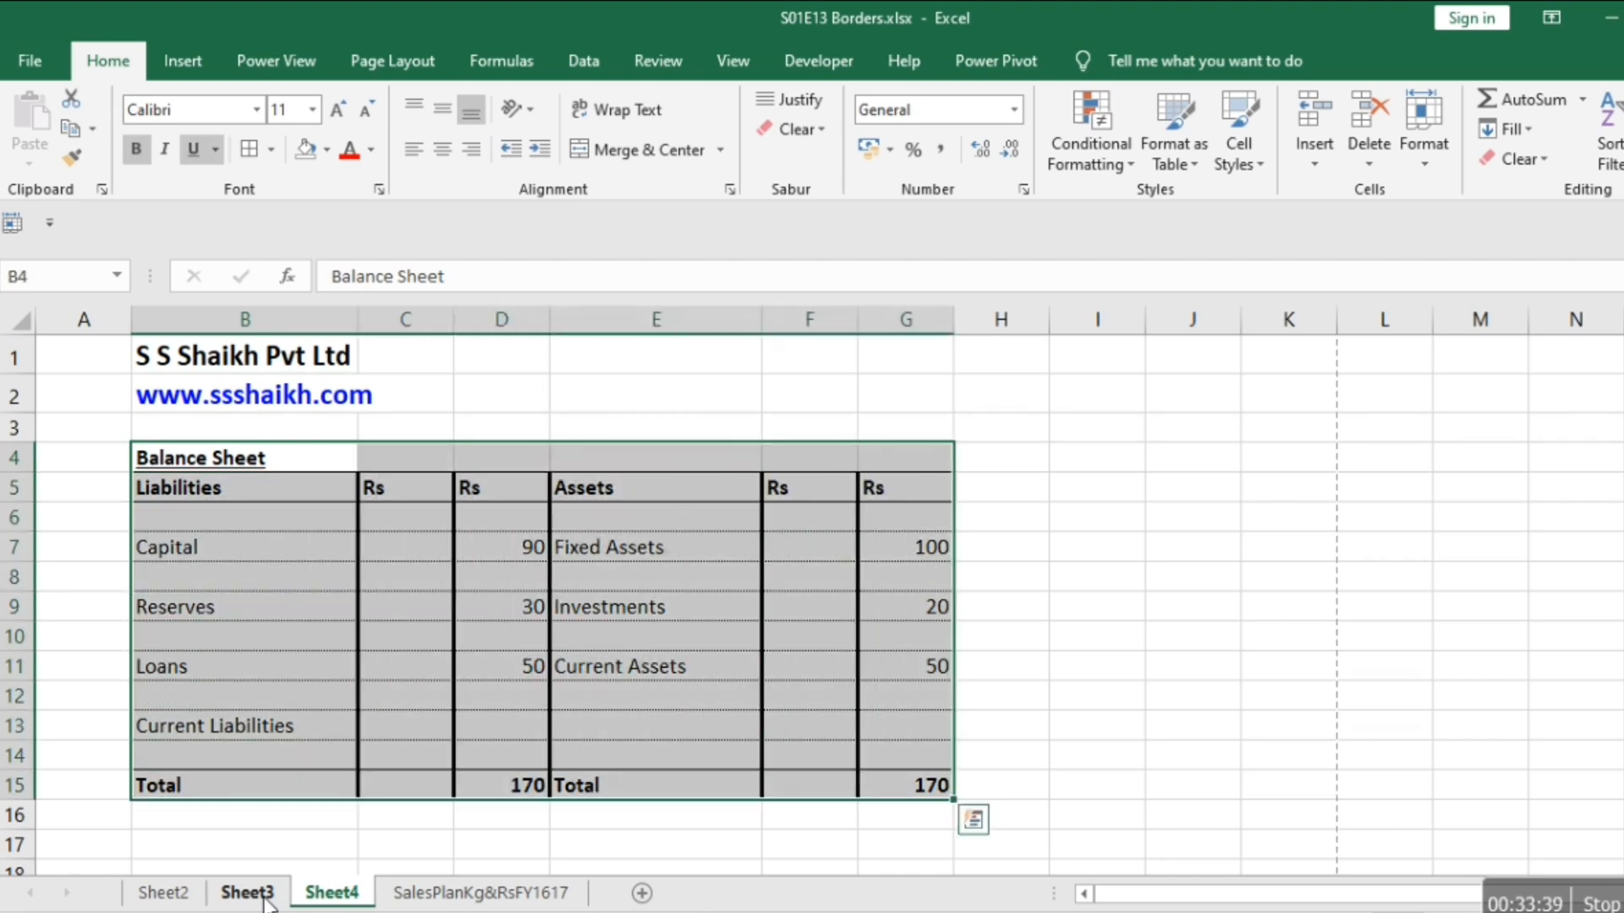
key(alt)
key(h)
key(b)
key(n)
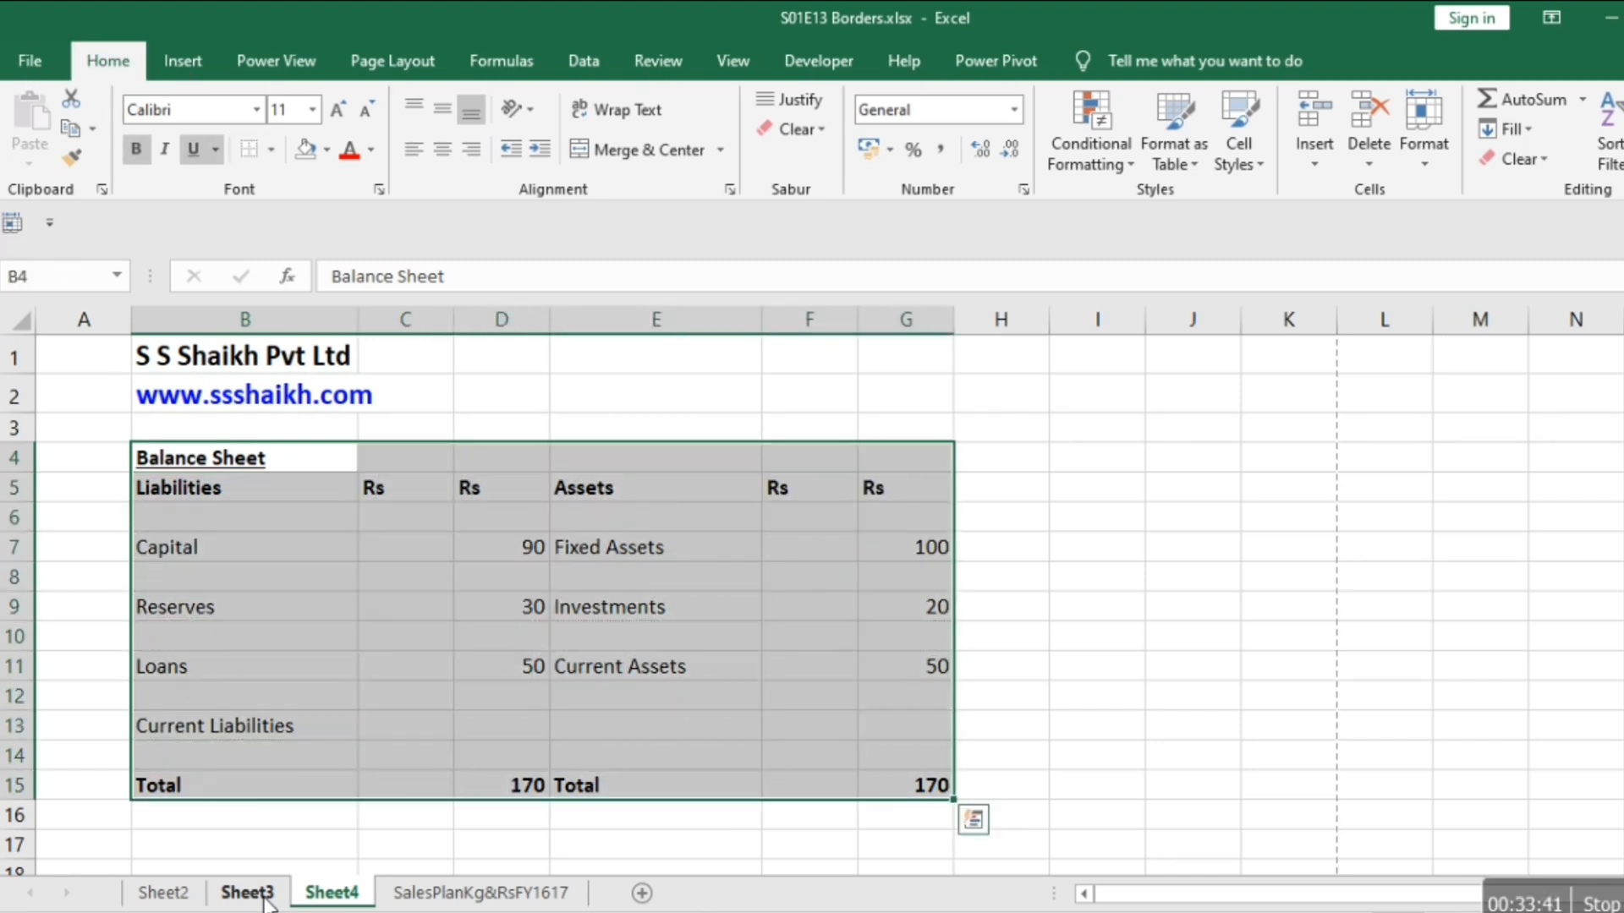
key(ctrl+p)
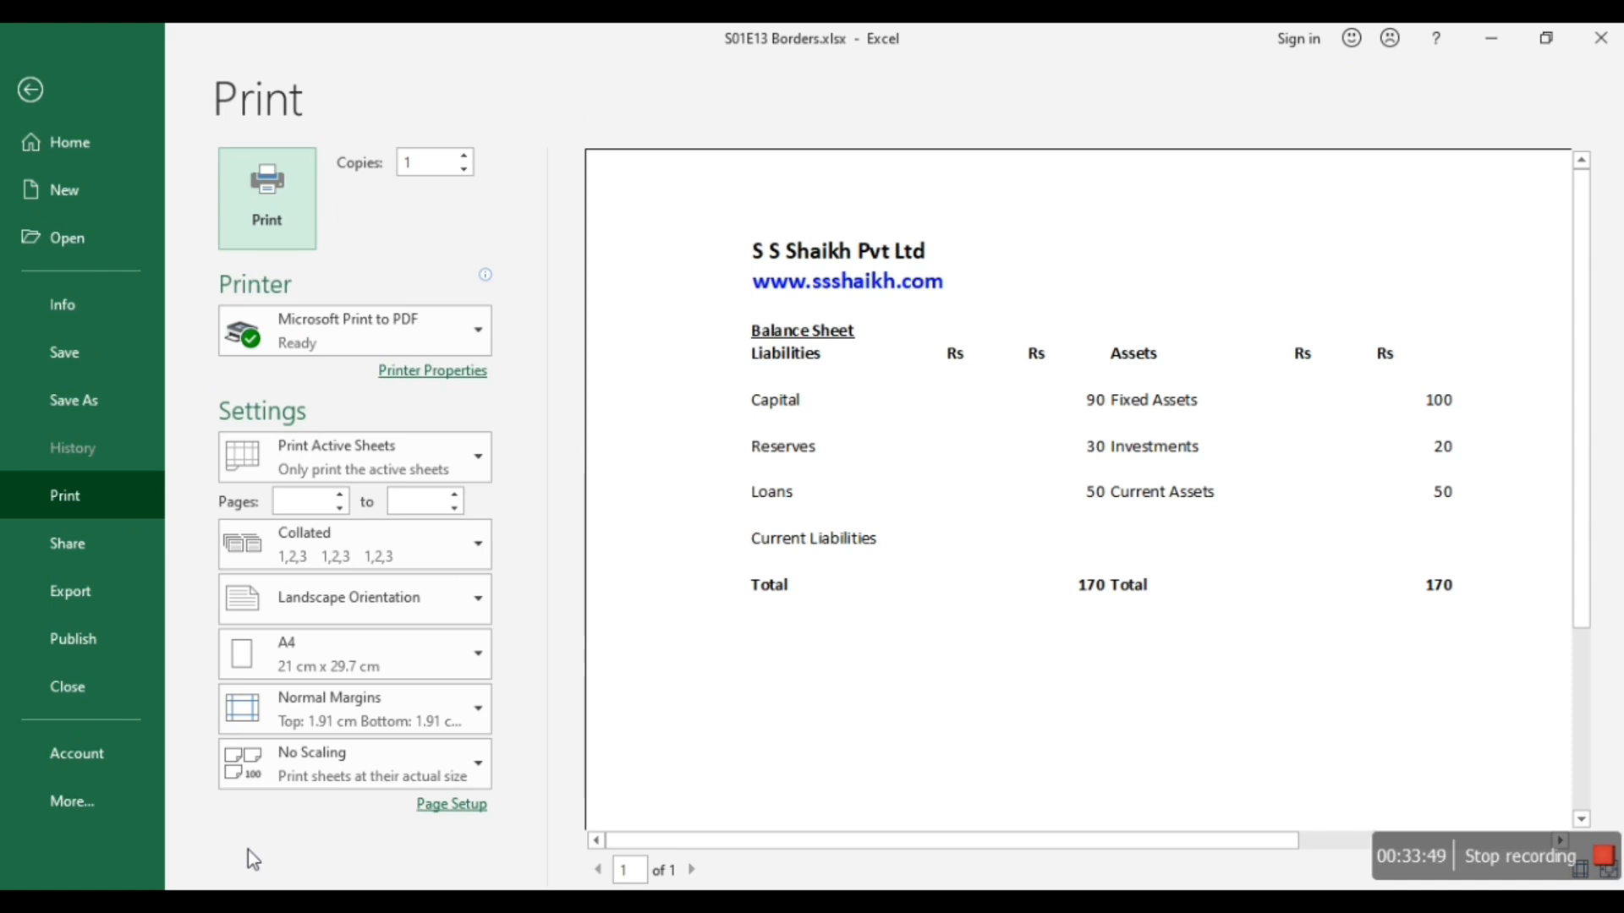
key(Escape)
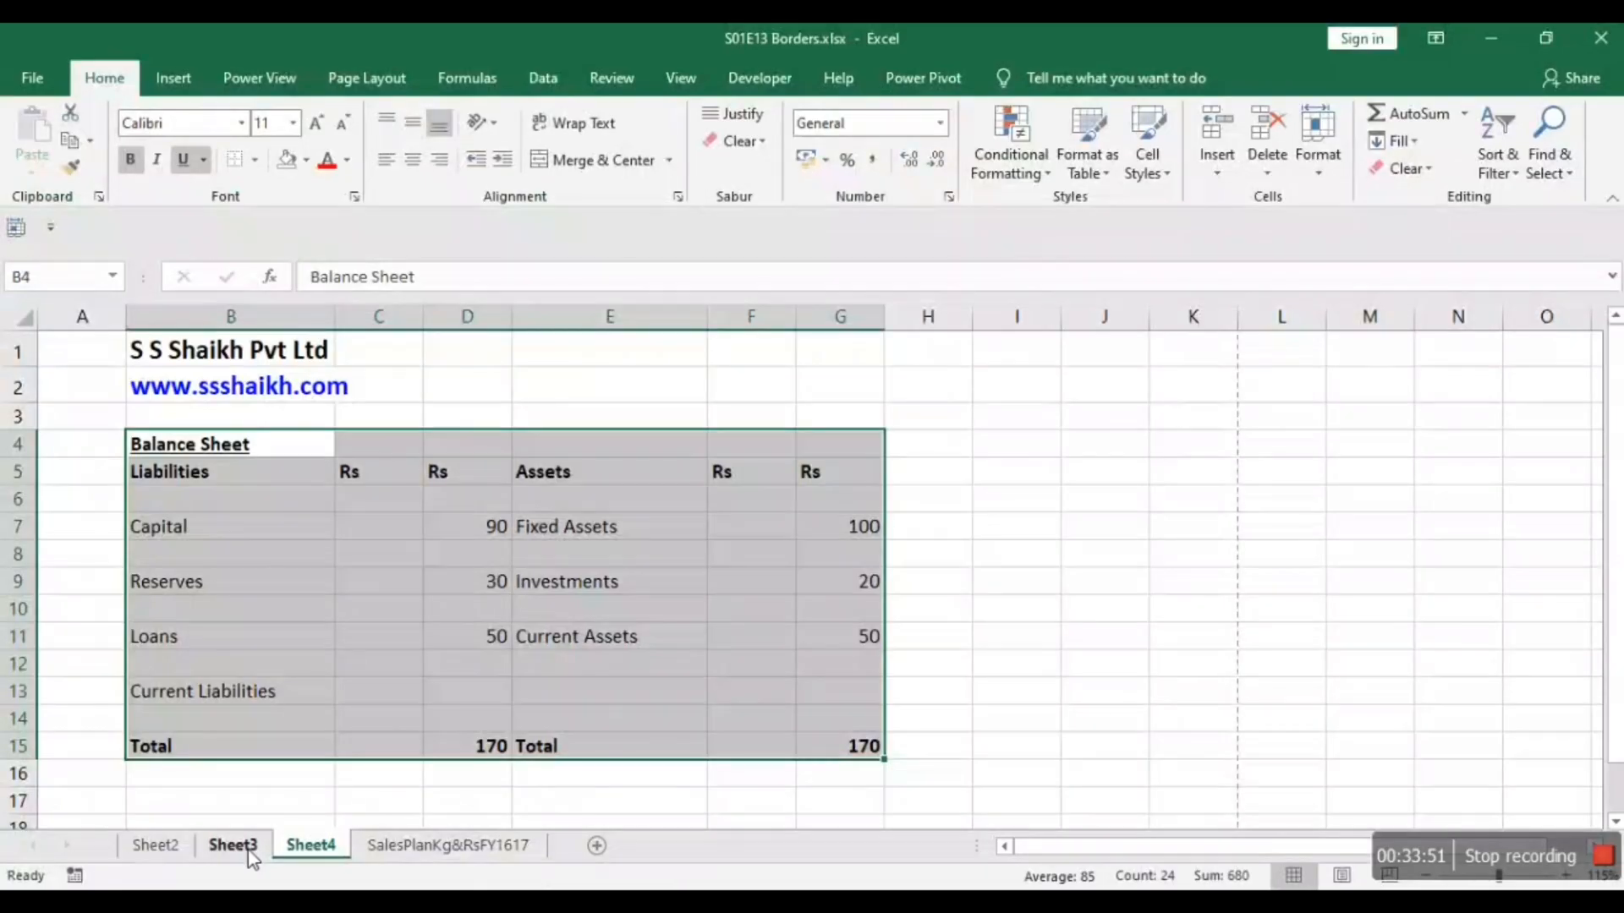